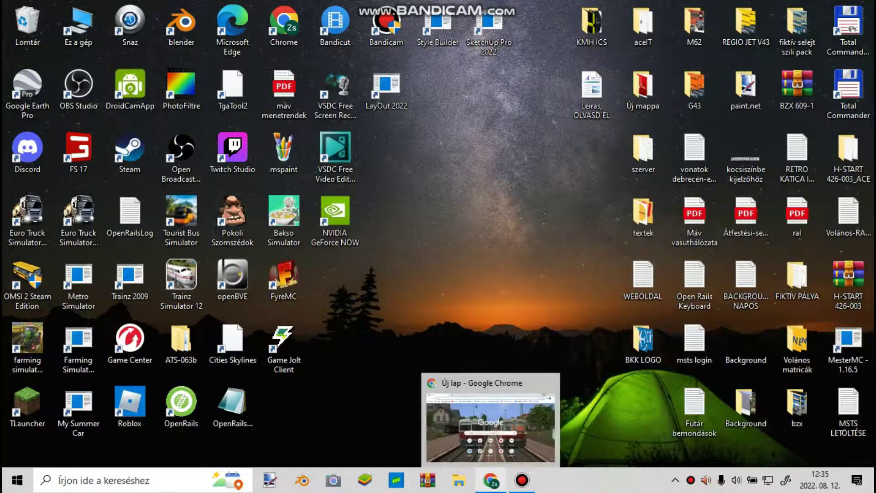
Step: Switch to Chrome and load the MÁV timetable PDF 2021-2022._evi_belfoldi_kozforgalmu_menetrend_v0106_ervenyes_2022.01.10-tol.pdf
click(491, 480)
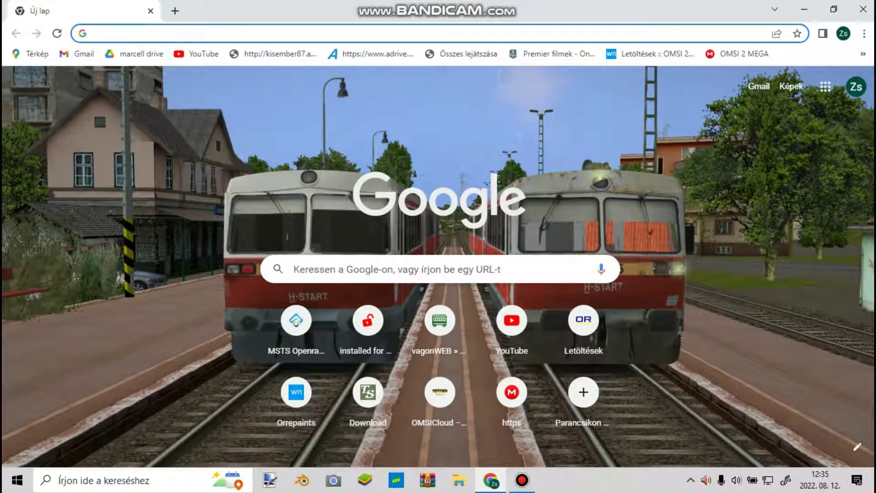
text(mav)
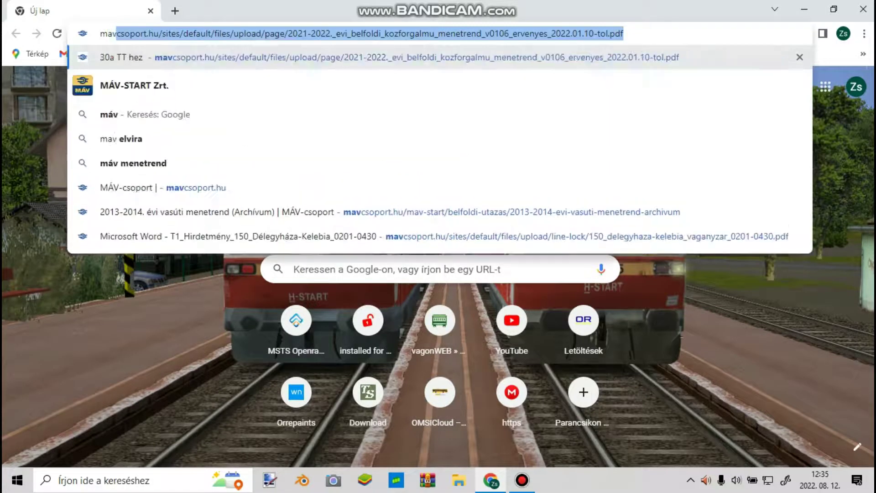
key(Return)
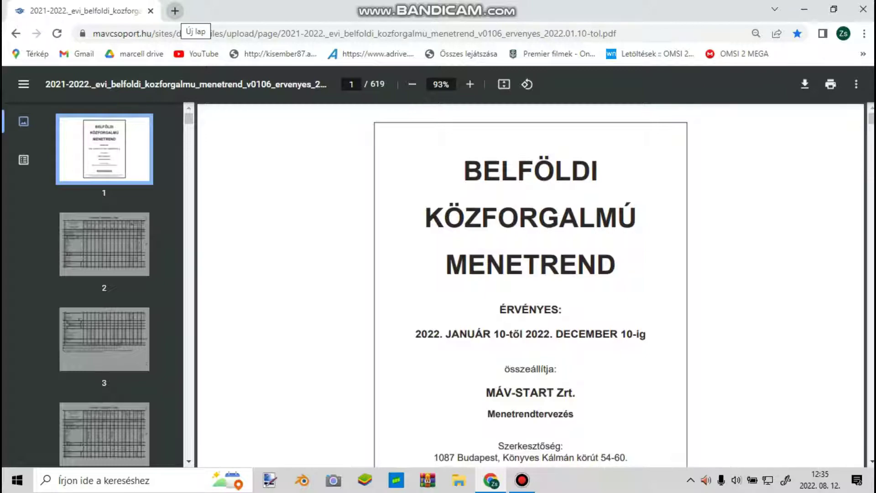
Step: Load the mavcsoport.hu home page in a new tab
click(175, 11)
text(mavc)
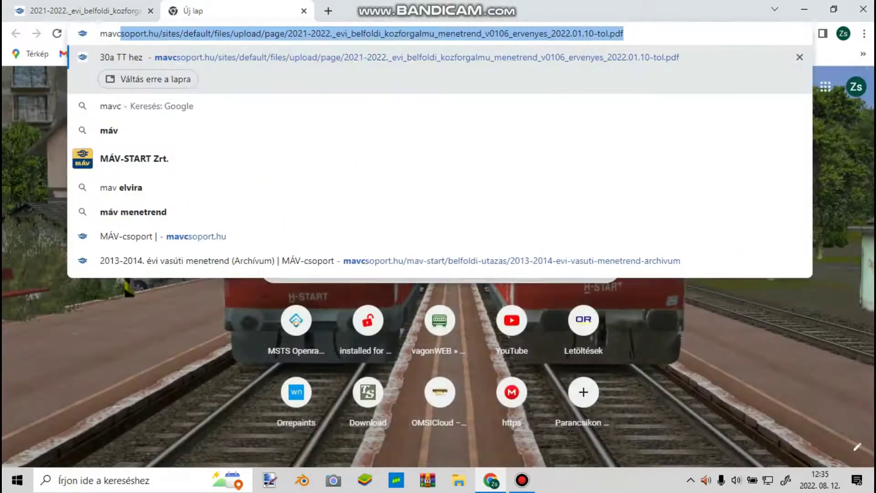
text(soport.hu)
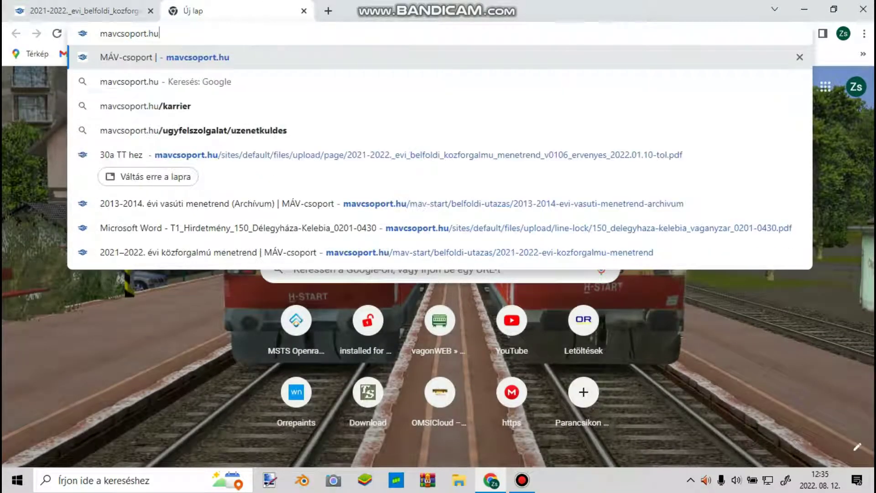
key(Return)
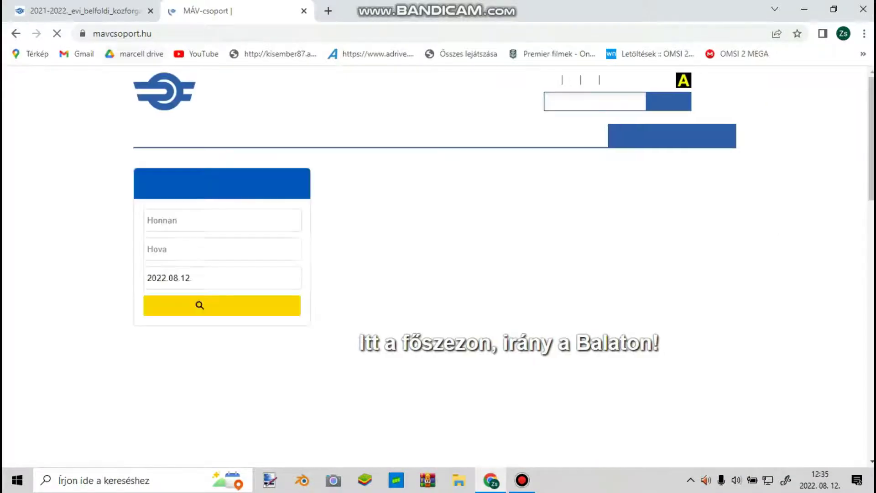
Step: From the site's public timetable downloads, open the 2021-2022 domestic timetable PDF valid from 5 August to 10 December 2022
scroll(310, 243, down, 5)
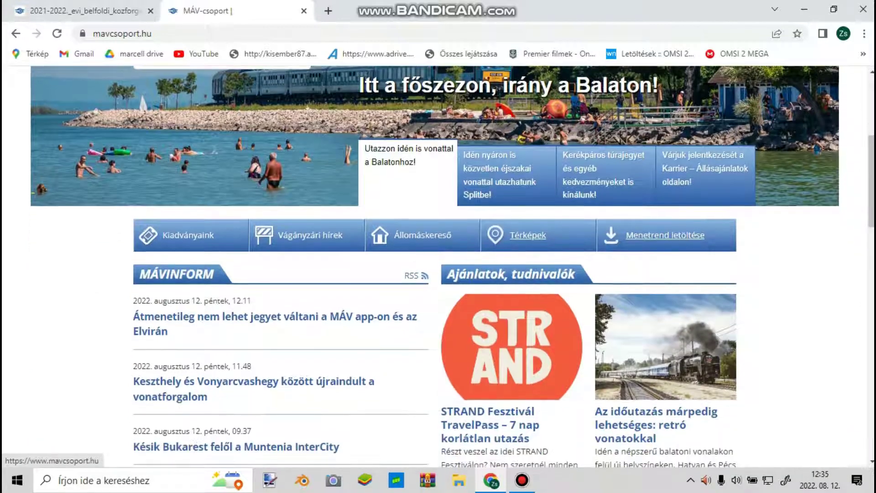
mouse_move(665, 237)
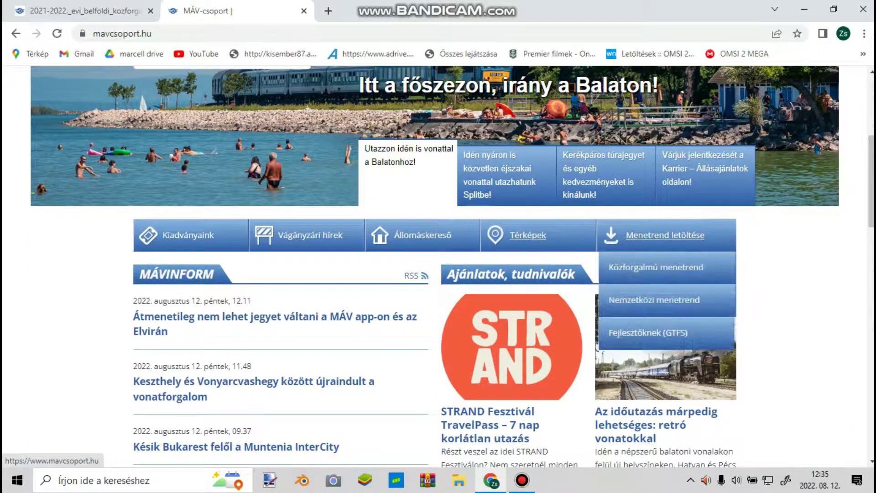
click(656, 267)
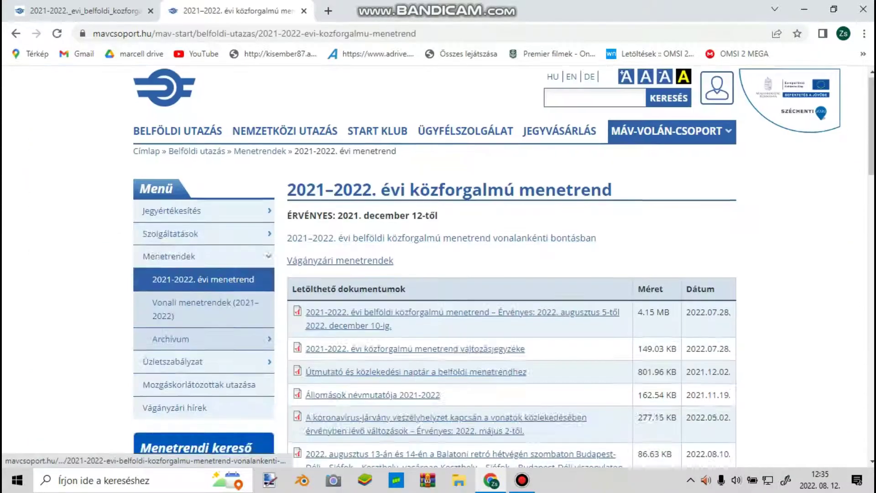
scroll(410, 224, down, 2)
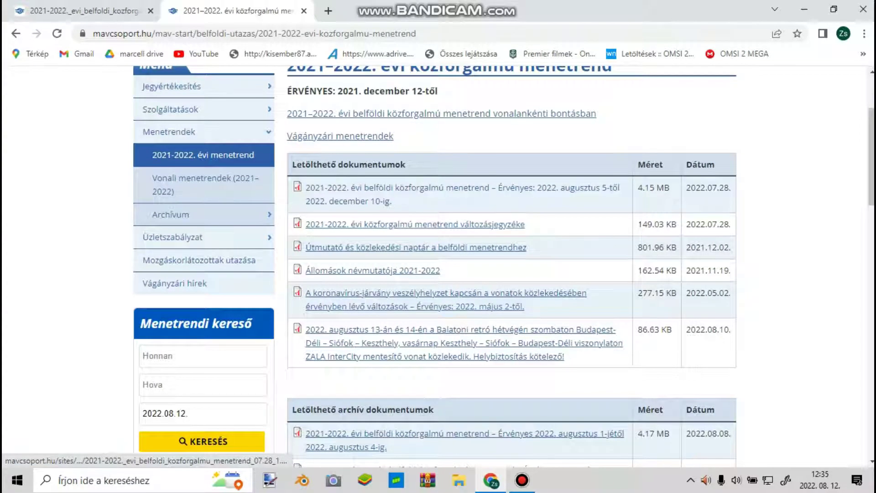
click(457, 188)
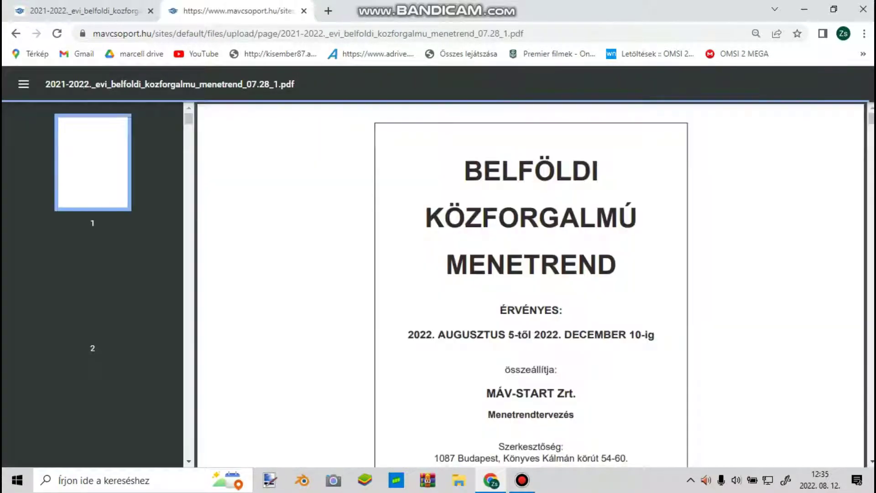
Step: Replace the second tab's document with the v0106 timetable PDF valid from 10 January 2022 by entering its address
drag(524, 34, 93, 33)
text(https://www.mavcsoport.hu/sites/default/files/upload/page/2021-2022._evi_belfoldi_kozforgalmu_menetrend_v0106_ervenyes_2022.01.10-tol.pdf)
key(Return)
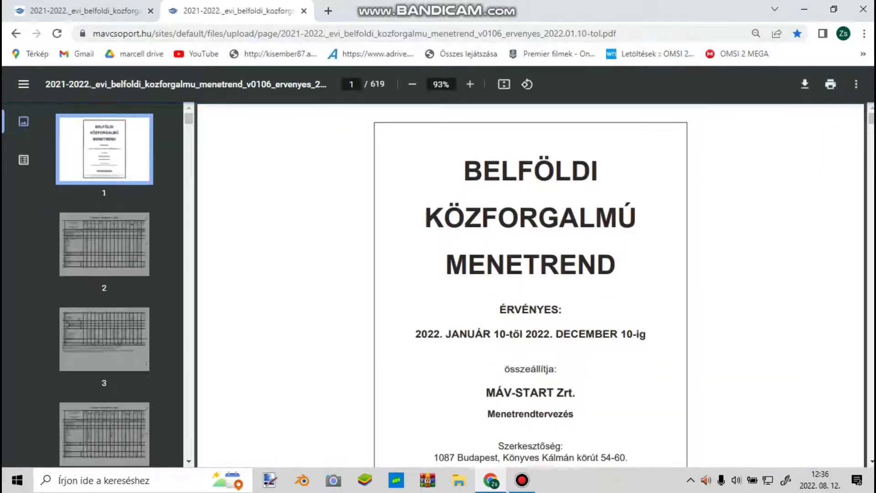
Step: Load the timetable PDF valid from 10 January 2022 in two additional tabs
key(ctrl+t)
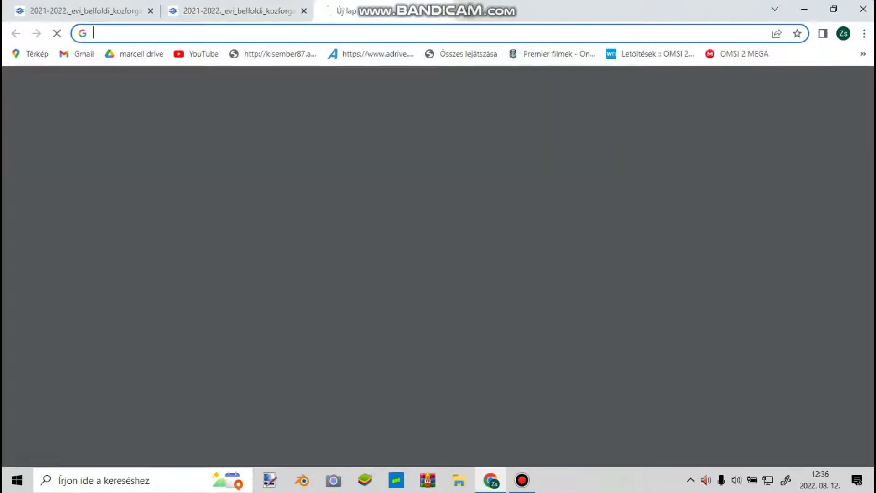
text(mav)
key(Return)
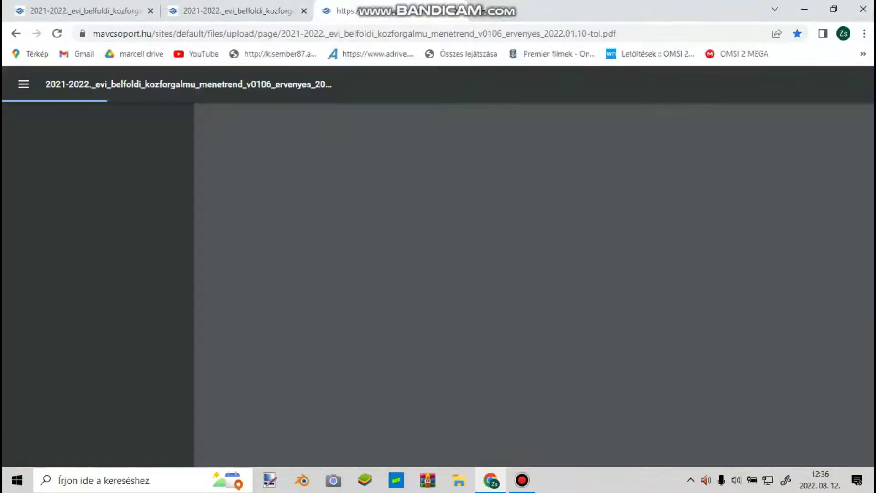
key(ctrl+l)
text(mav)
key(Return)
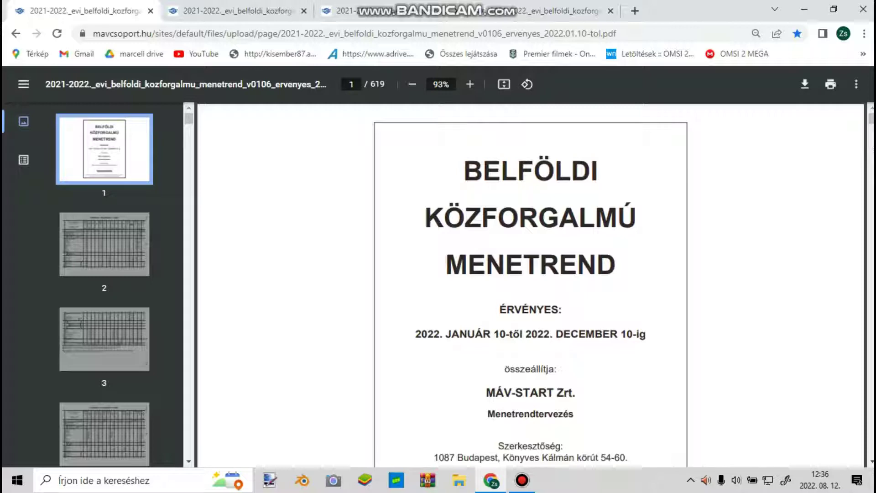
Step: In the first timetable tab, show page 249 with the line 30 Székesfehérvár–Nagykanizsa table at 125% zoom, focusing on train 8724
scroll(112, 288, down, 20)
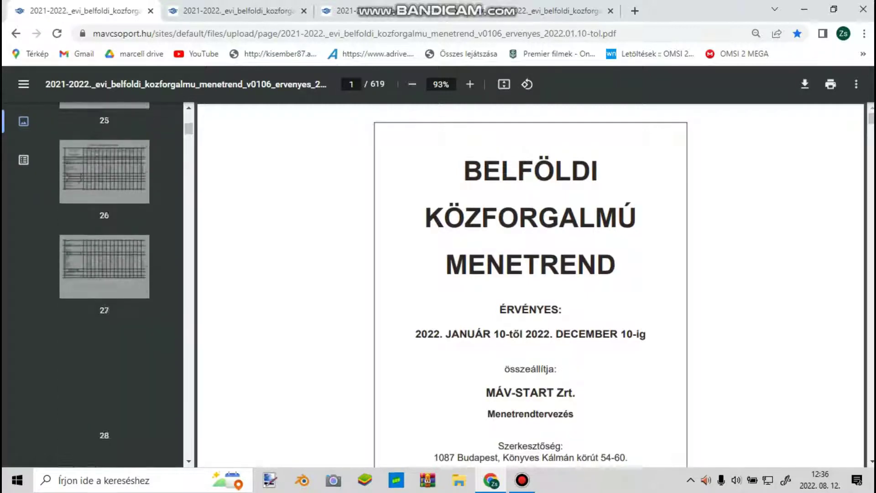
drag(189, 141, 189, 258)
scroll(104, 285, up, 15)
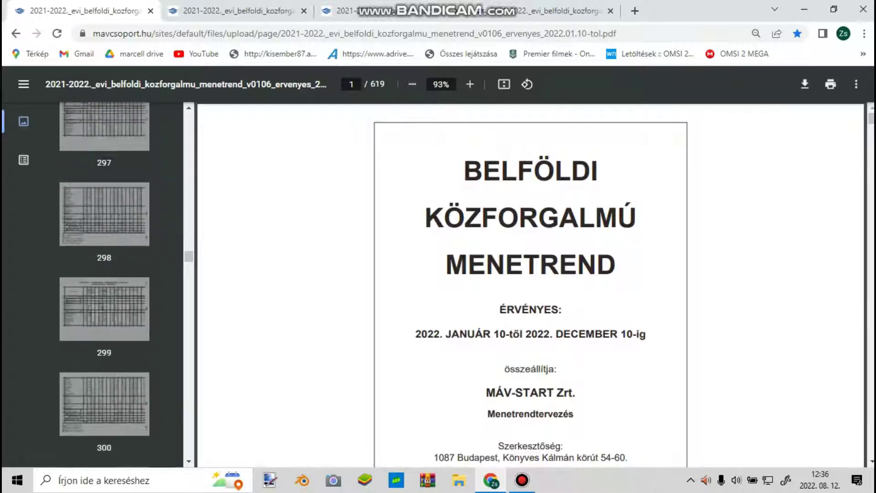
scroll(104, 283, up, 20)
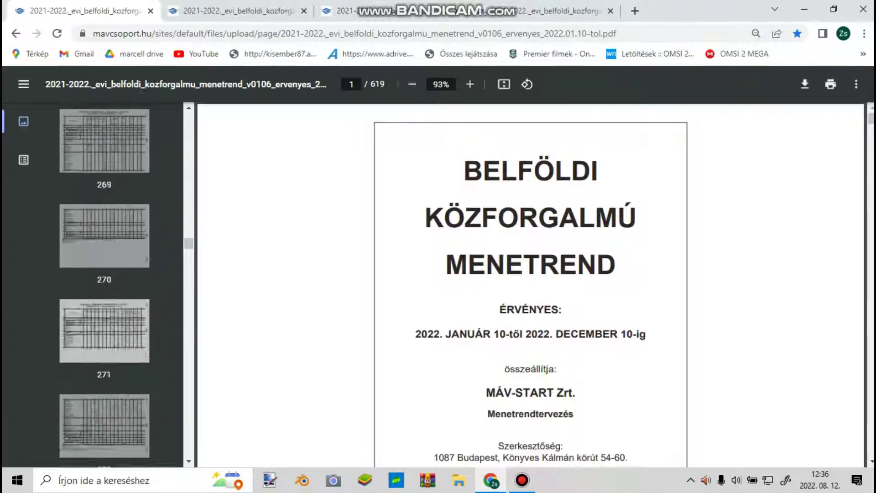
scroll(104, 283, up, 20)
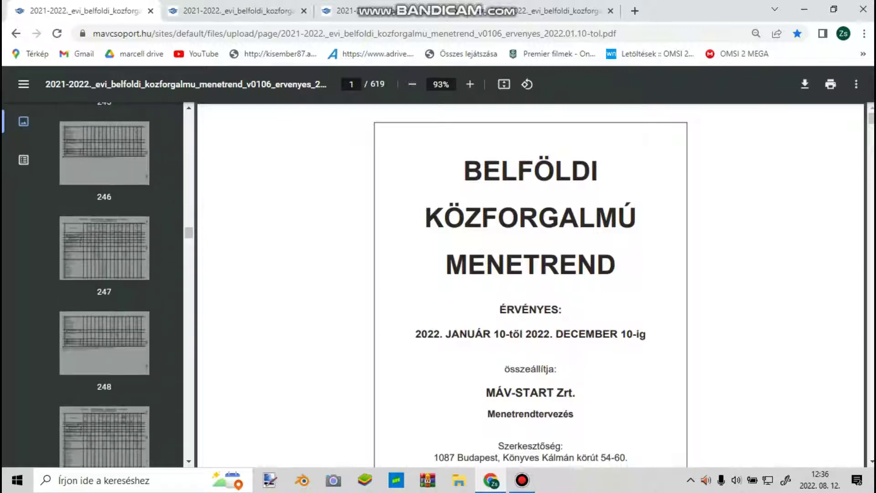
scroll(104, 283, down, 4)
click(104, 245)
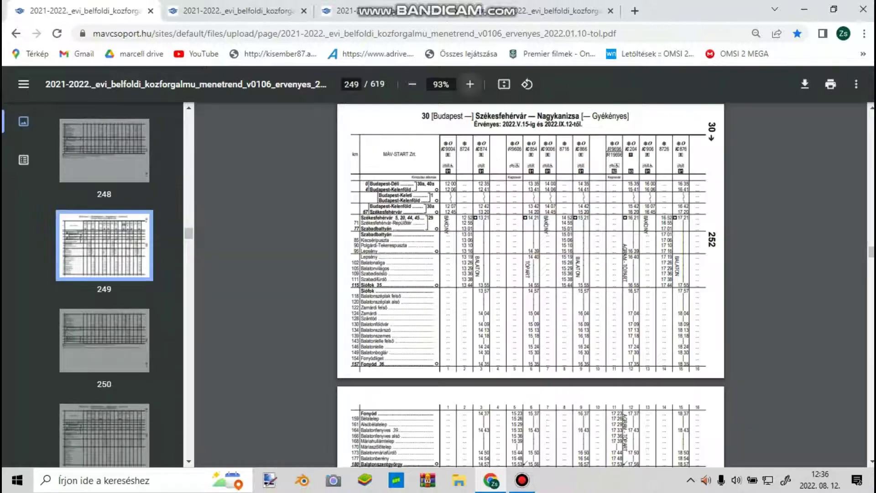
click(470, 84)
click(470, 84)
click(470, 84)
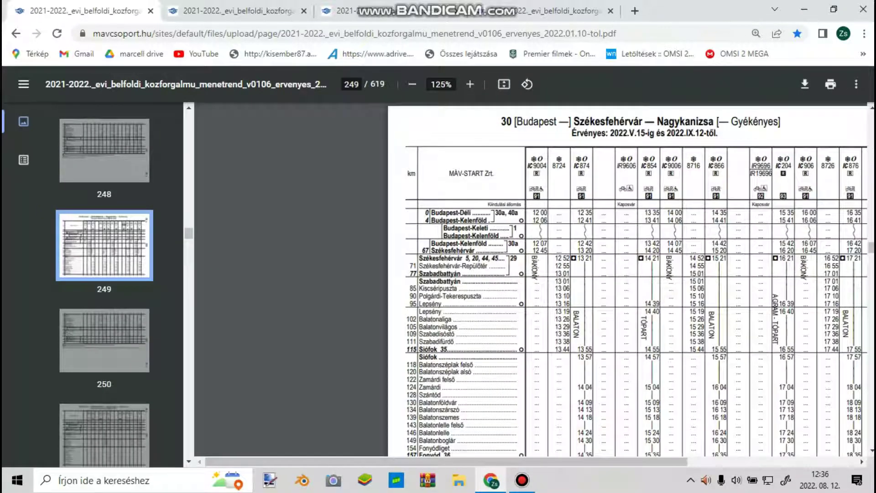
drag(743, 457, 755, 457)
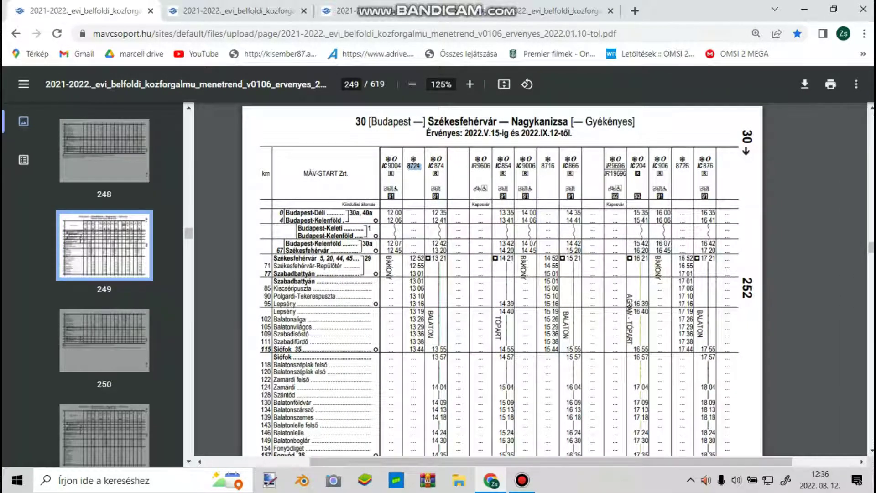
Step: In the second timetable tab, show page 256 with the line 30 table from Fonyód towards Budapest at 125% zoom, focusing on column 11
key(ctrl+Tab)
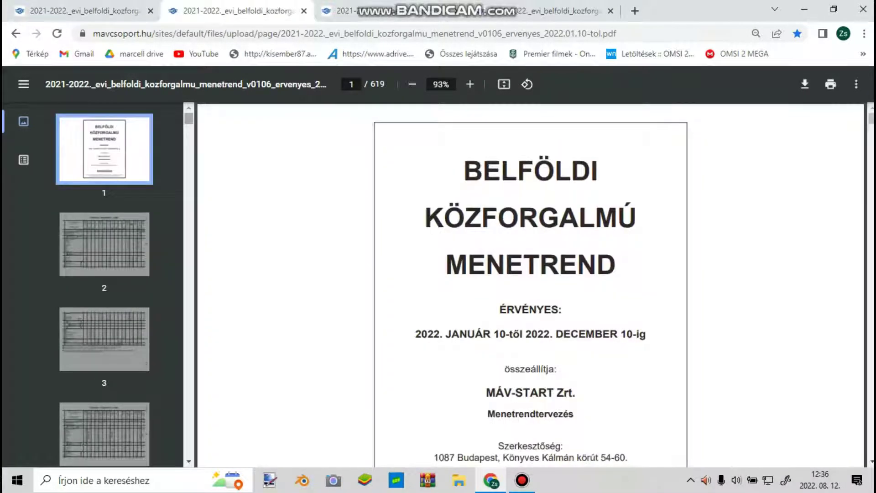
drag(188, 119, 188, 242)
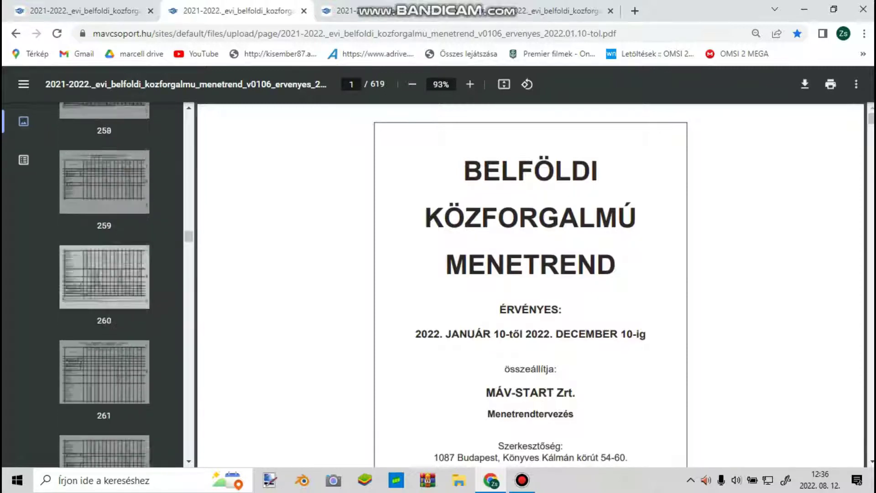
scroll(104, 253, up, 5)
click(104, 253)
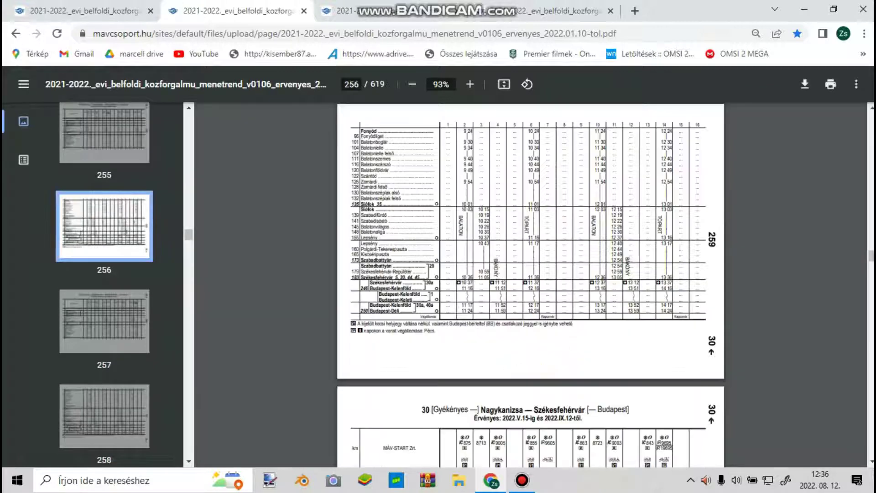
click(470, 85)
click(470, 85)
click(469, 84)
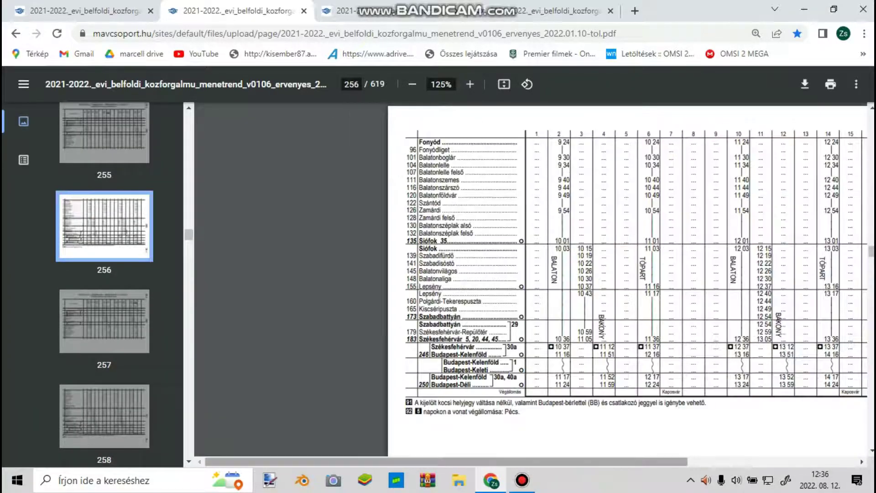
scroll(532, 281, right, 4)
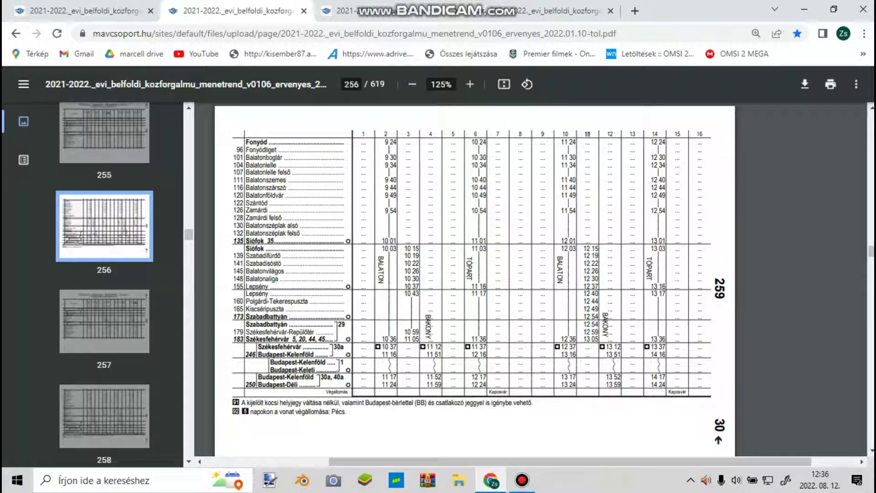
Step: In the third timetable tab, show page 239 with the line 30a Székesfehérvár–Budapest table at 125% zoom, focusing on train 3545
key(ctrl+Tab)
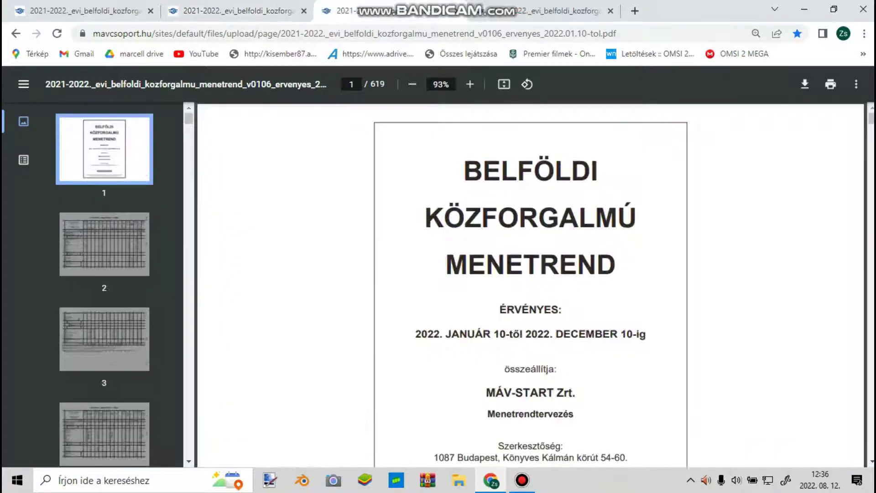
drag(189, 119, 188, 260)
scroll(104, 283, down, 20)
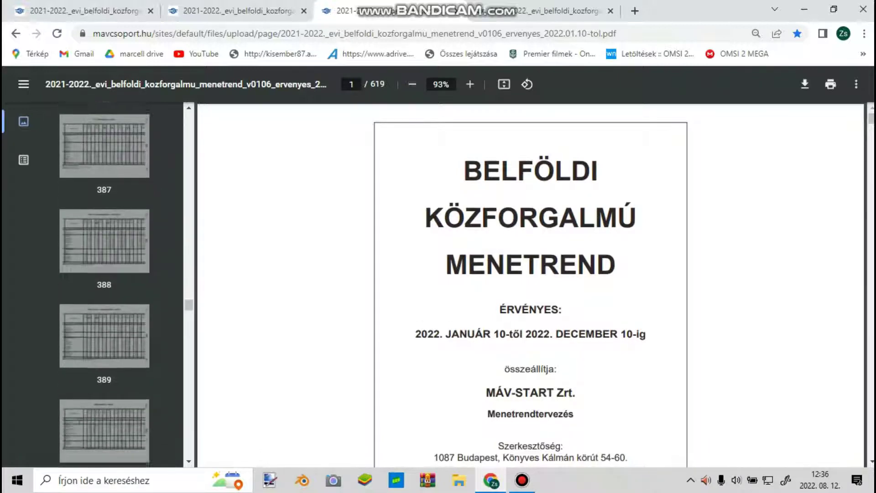
scroll(109, 274, up, 3)
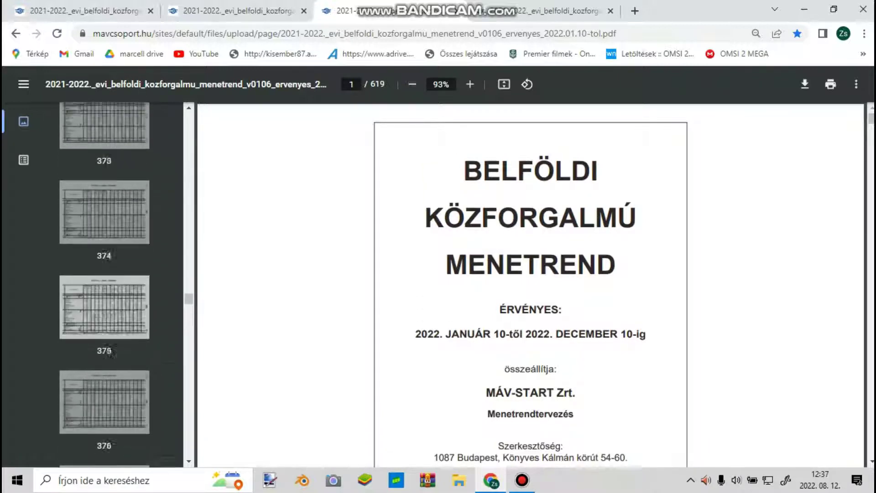
scroll(114, 363, up, 2)
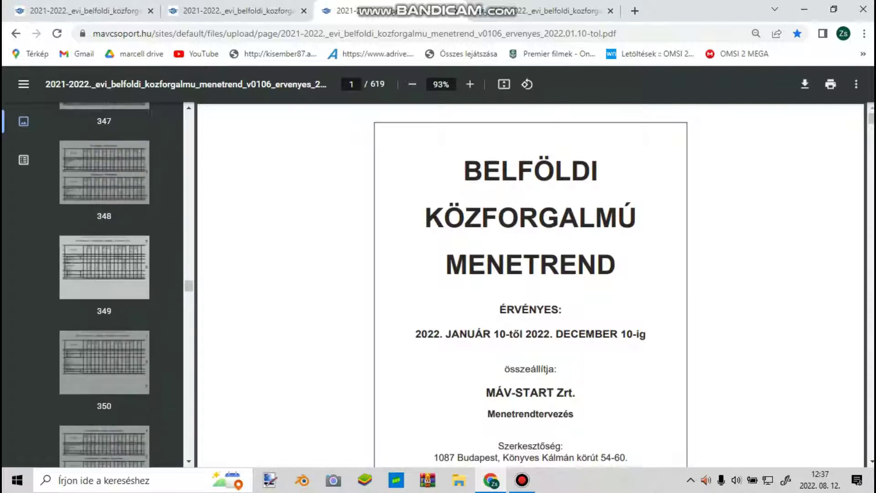
scroll(104, 283, up, 3)
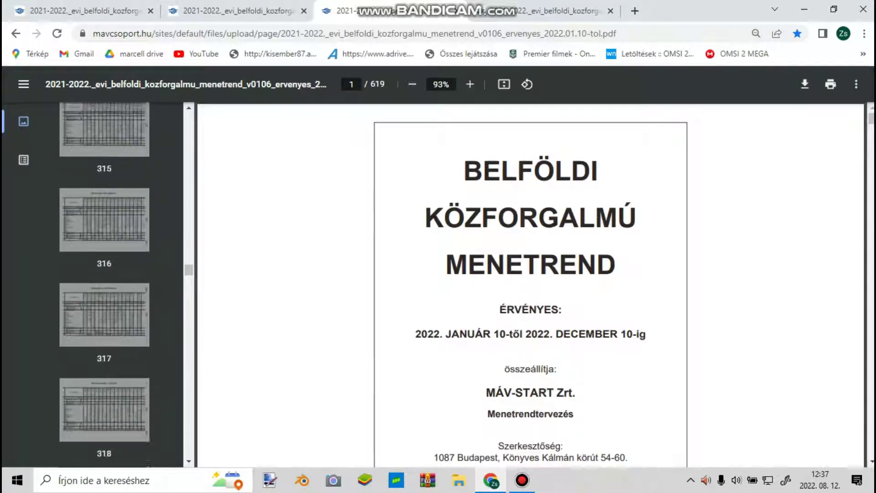
scroll(110, 250, up, 5)
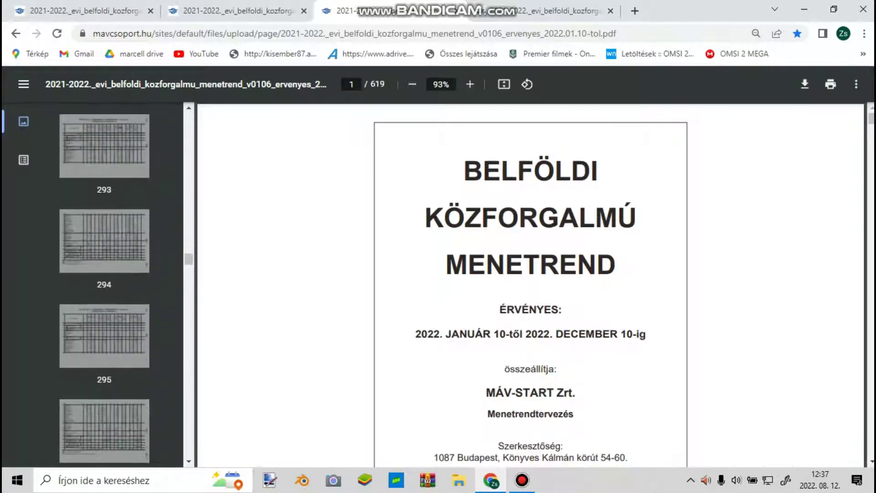
scroll(104, 283, up, 4)
scroll(104, 283, up, 5)
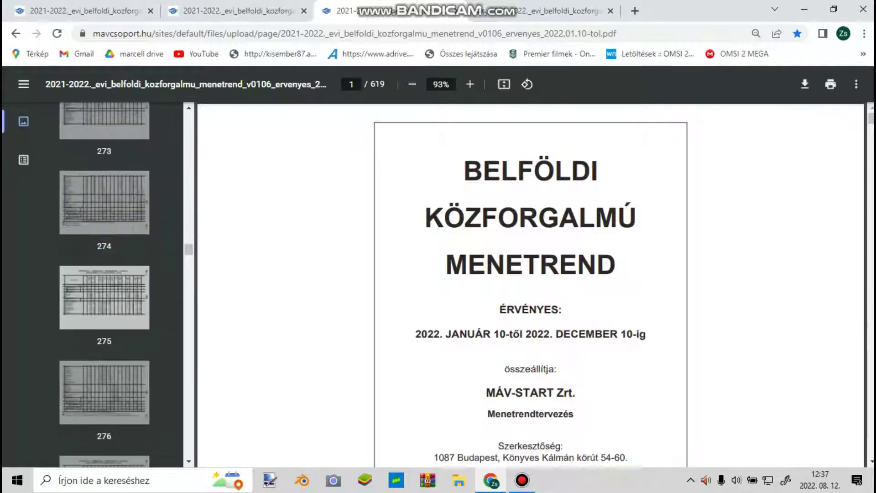
scroll(104, 283, up, 5)
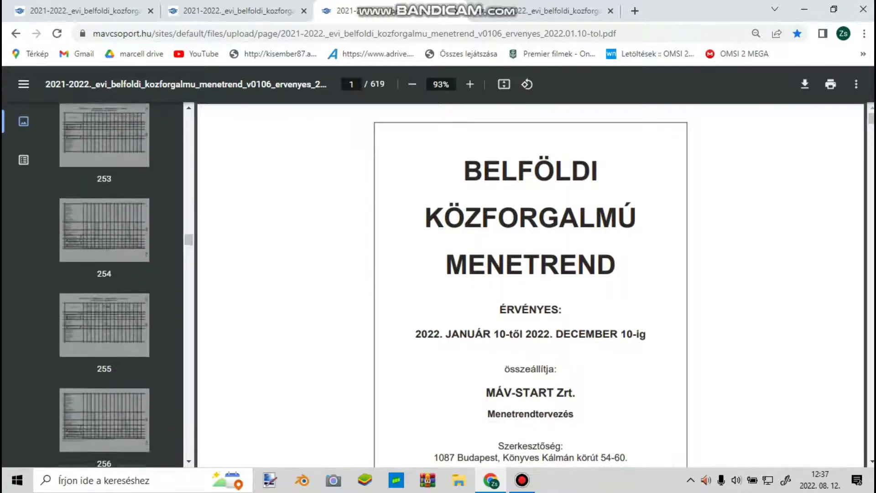
scroll(104, 283, up, 10)
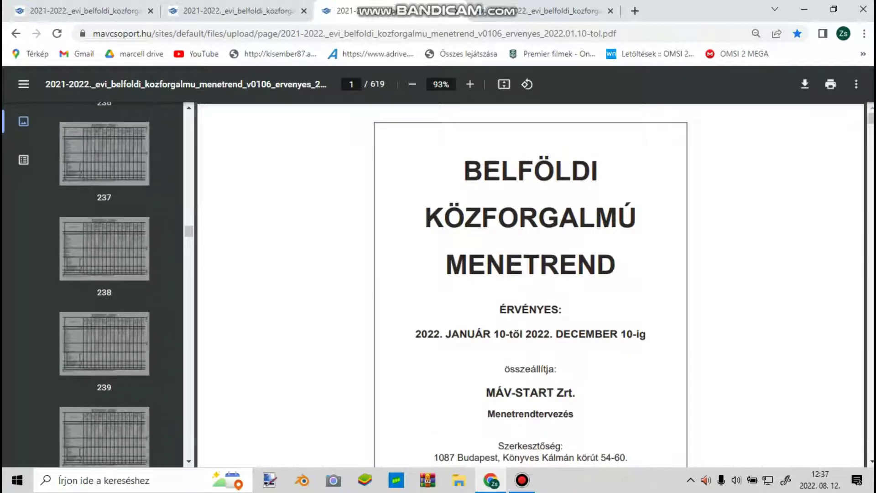
scroll(104, 283, up, 1)
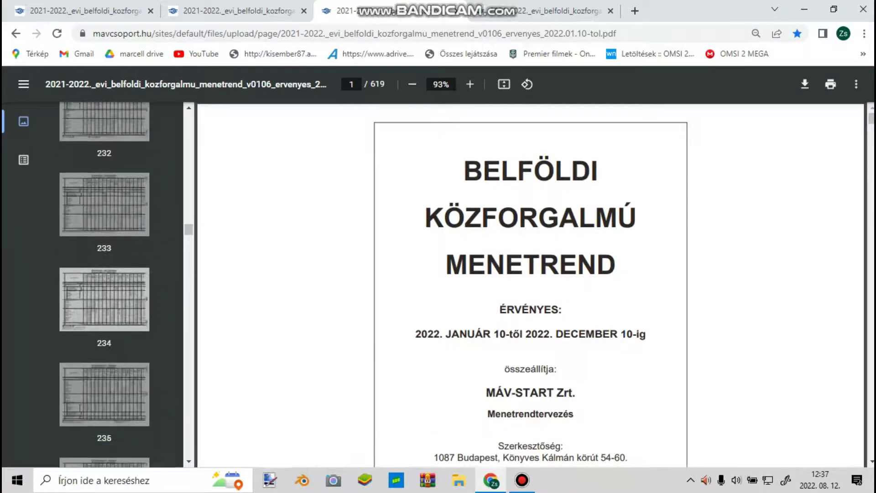
scroll(104, 283, down, 5)
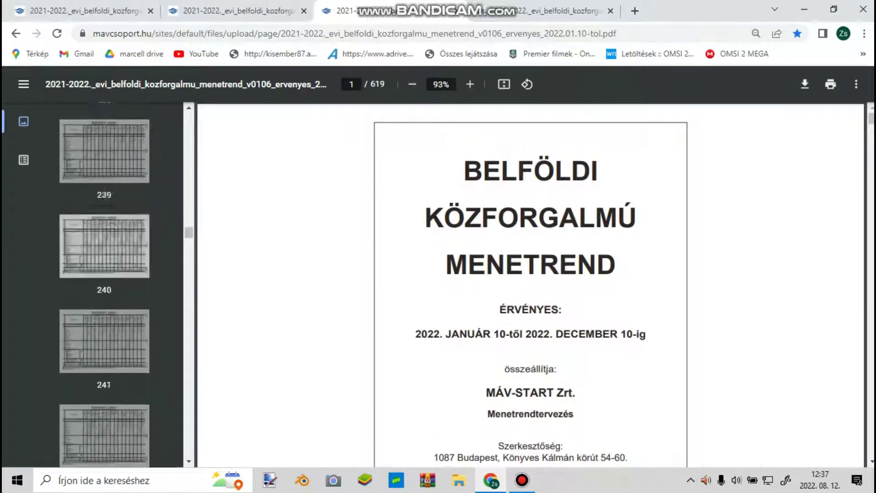
scroll(104, 283, down, 2)
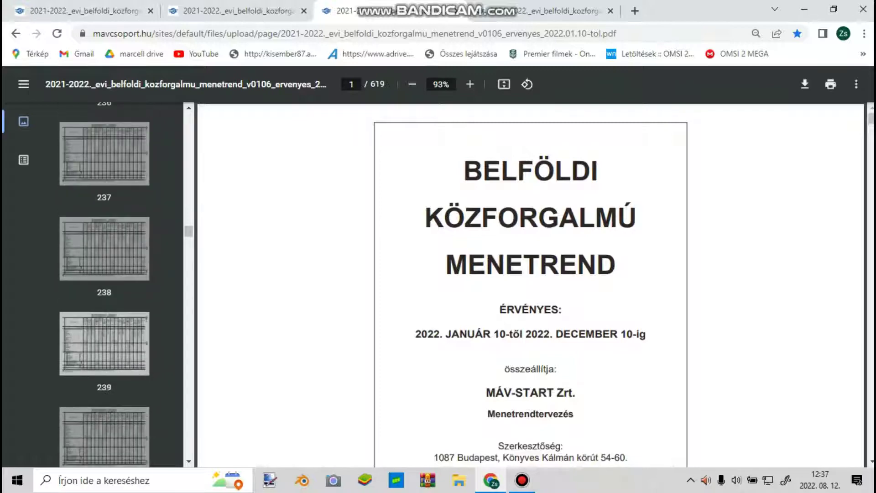
click(104, 344)
click(470, 84)
click(469, 84)
click(470, 84)
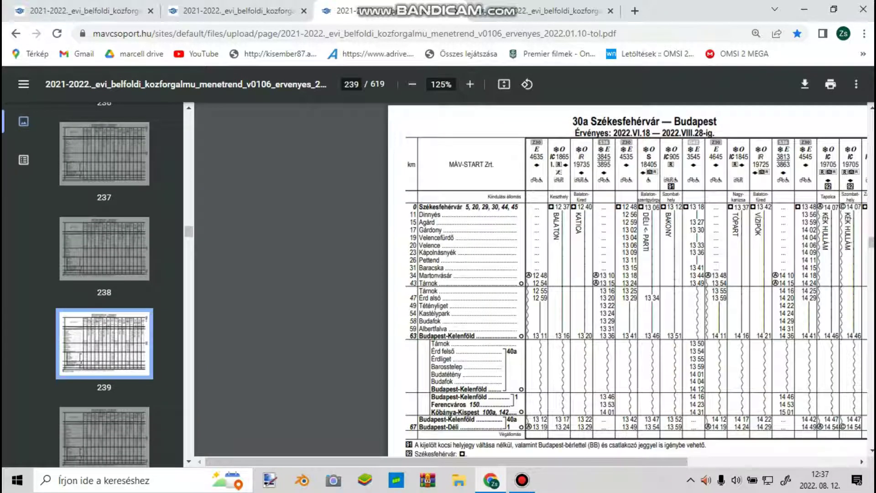
drag(446, 462, 540, 461)
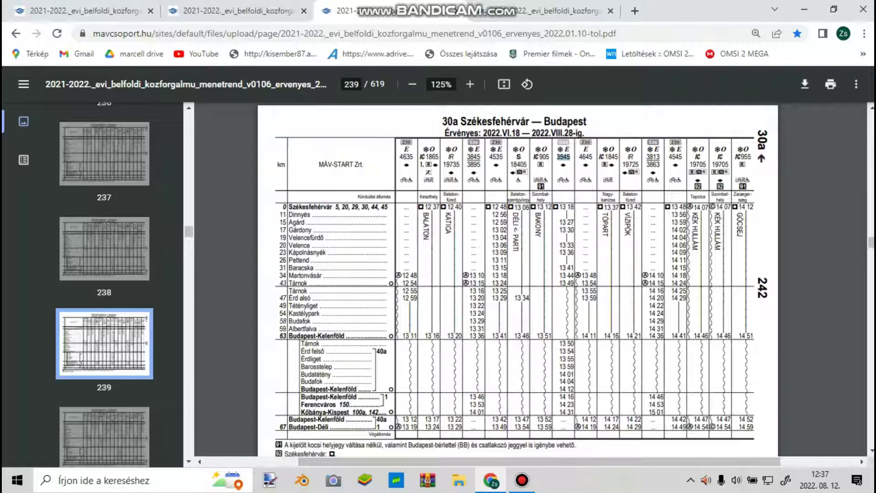
Step: In the fourth timetable tab, show page 351 with the line 44 Pusztaszabolcs–Székesfehérvár tables at 125% zoom and highlight train 34125
click(496, 10)
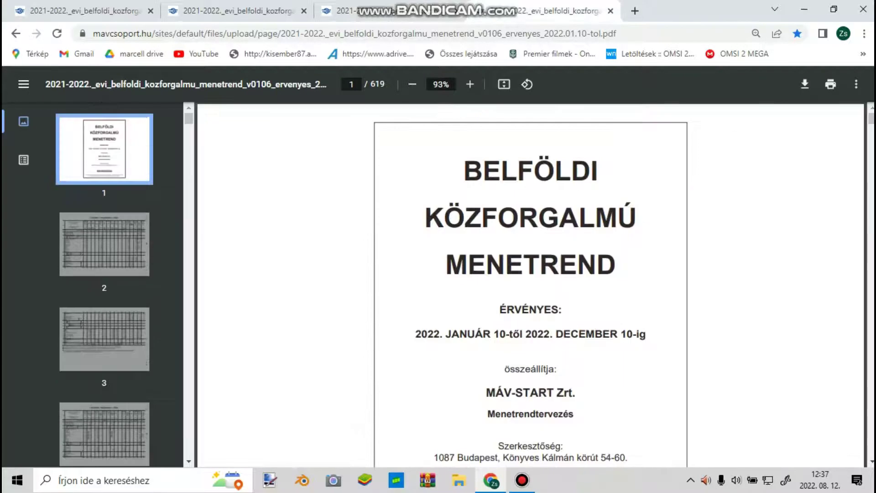
drag(188, 118, 188, 282)
scroll(104, 272, down, 9)
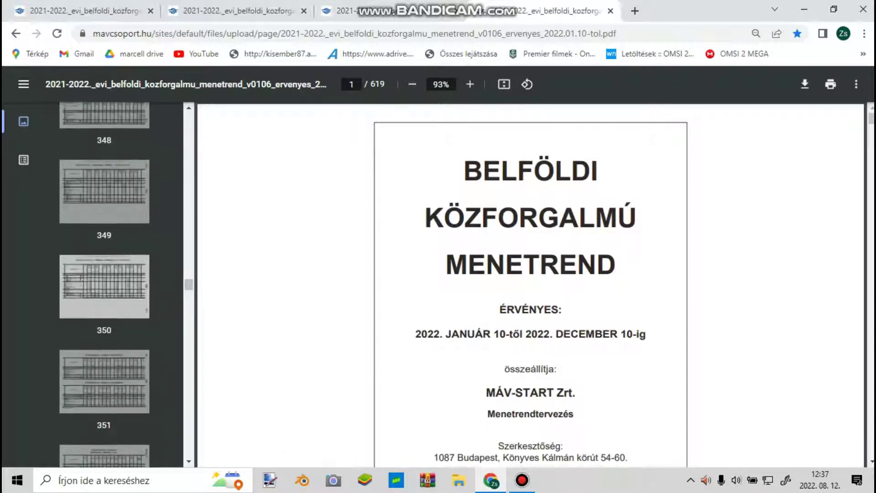
scroll(104, 301, down, 1)
click(104, 305)
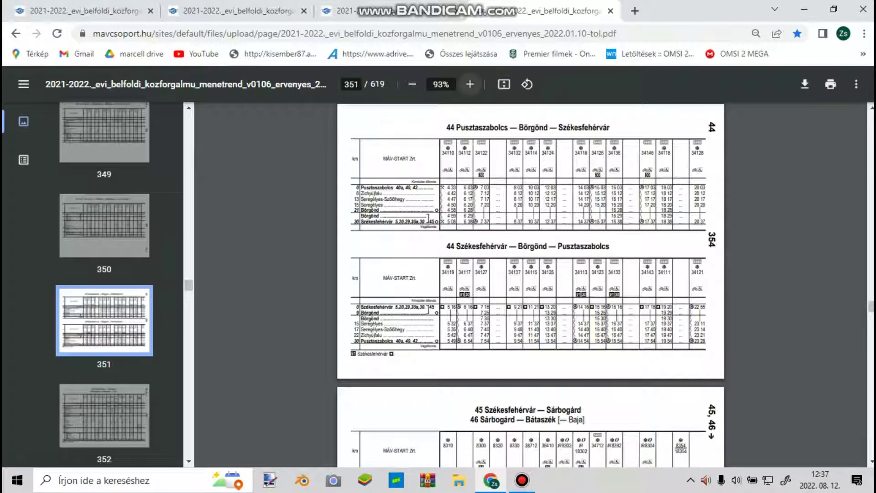
click(470, 84)
click(470, 84)
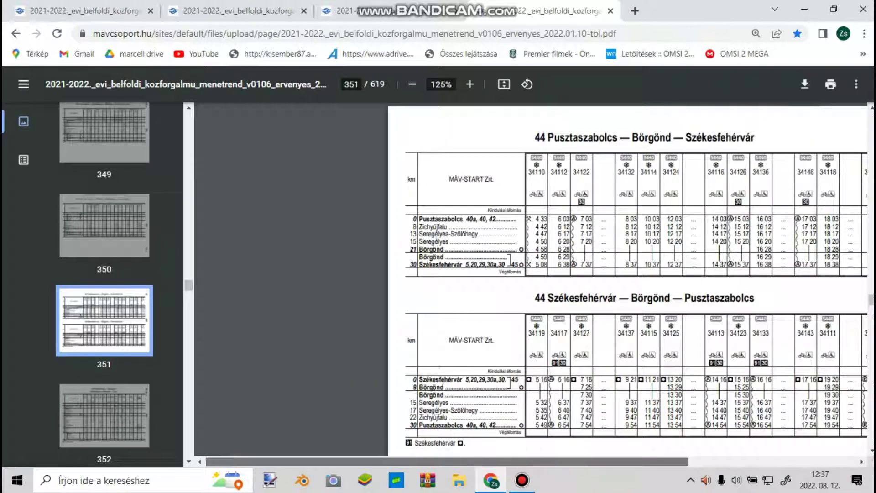
drag(447, 461, 541, 462)
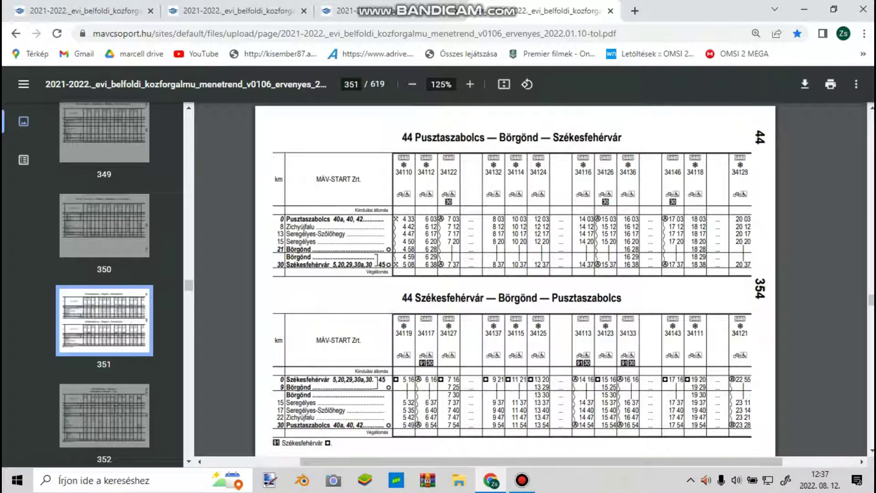
double_click(539, 333)
Step: Go back through the timetable tabs to the first one and review the line 30 table on page 249
click(382, 11)
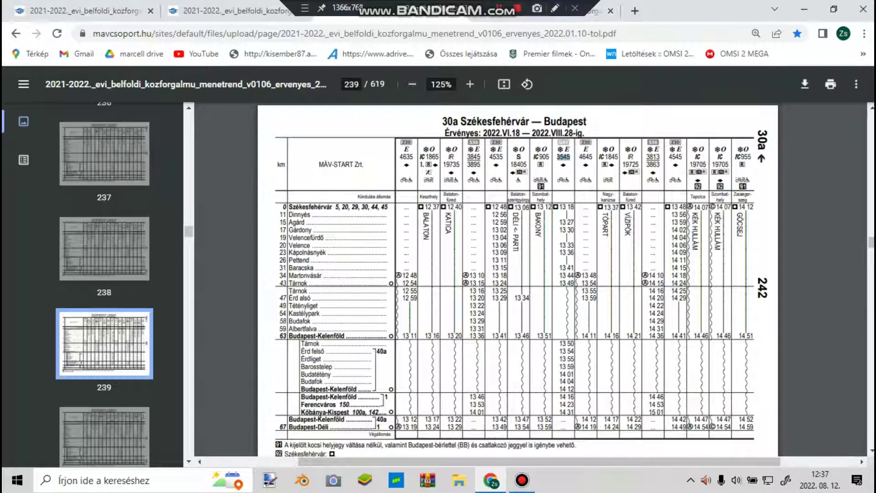
click(237, 11)
key(ctrl+shift+Tab)
scroll(502, 280, down, 1)
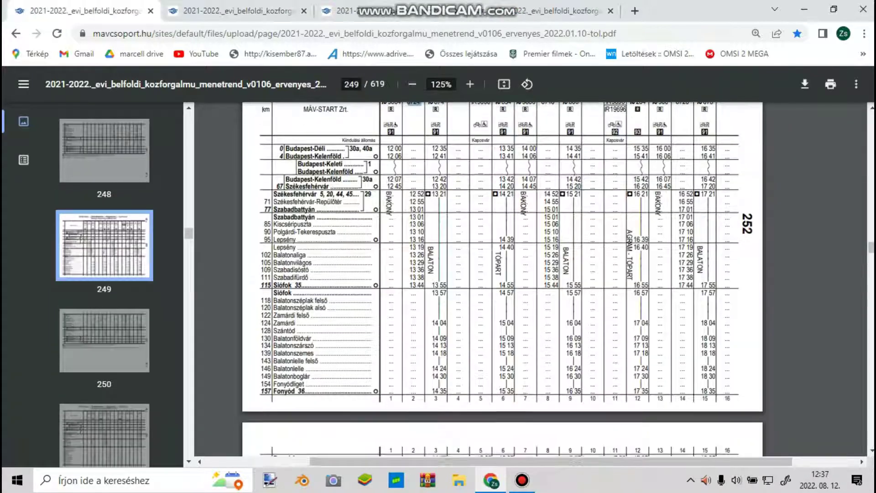
scroll(502, 280, up, 1)
Step: Start the TSRE5 Consist Editor from the TSRE5 X32 folder in My Games and load the trains of the my games/msts folder
click(459, 480)
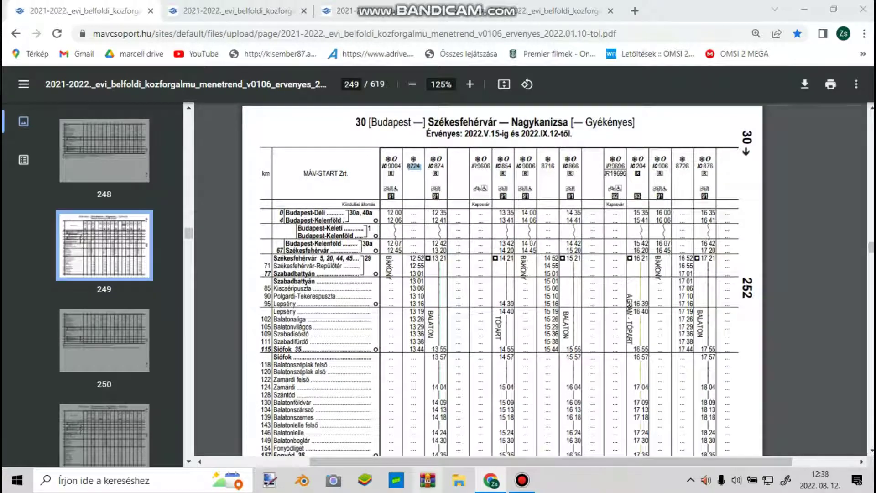
click(459, 480)
click(488, 252)
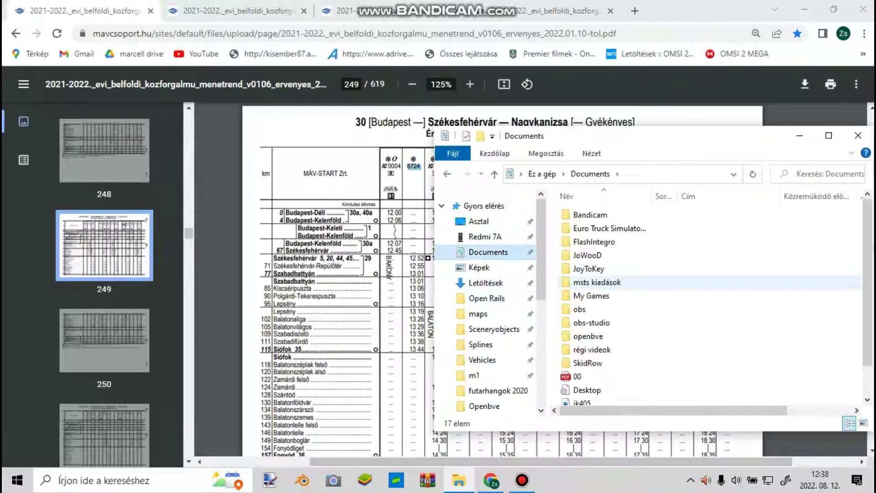
double_click(594, 296)
click(590, 309)
double_click(591, 308)
double_click(593, 255)
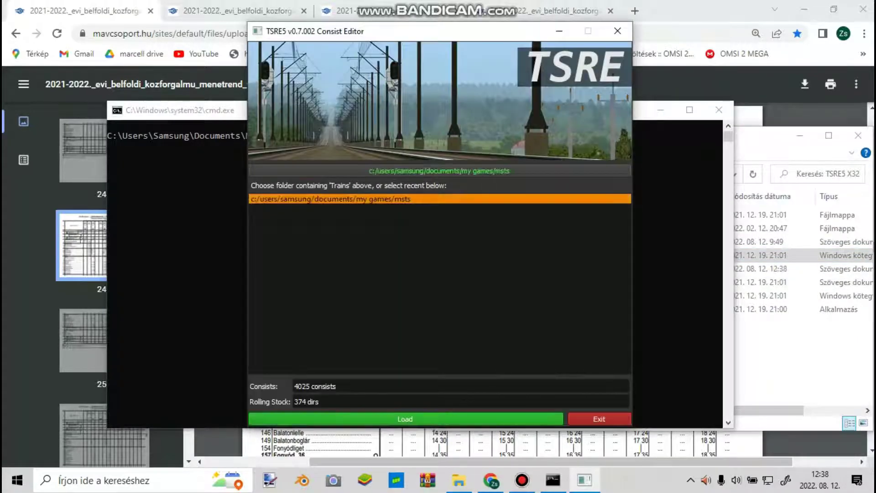
click(522, 480)
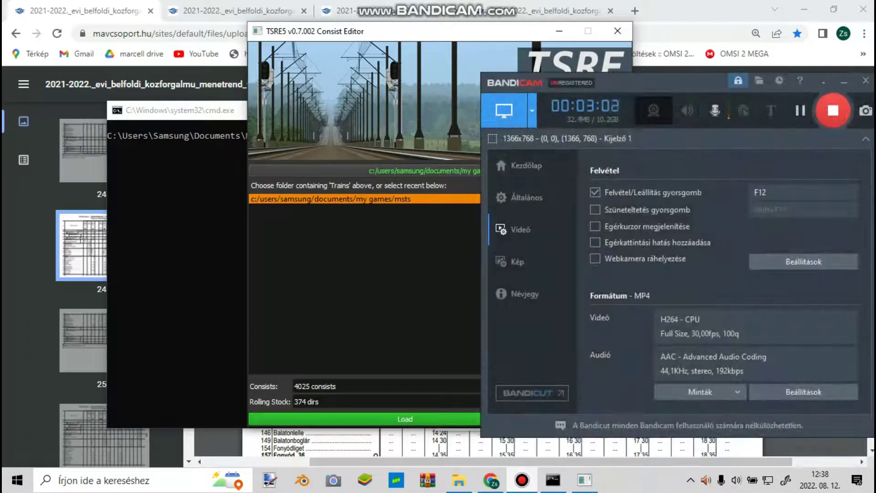
click(405, 419)
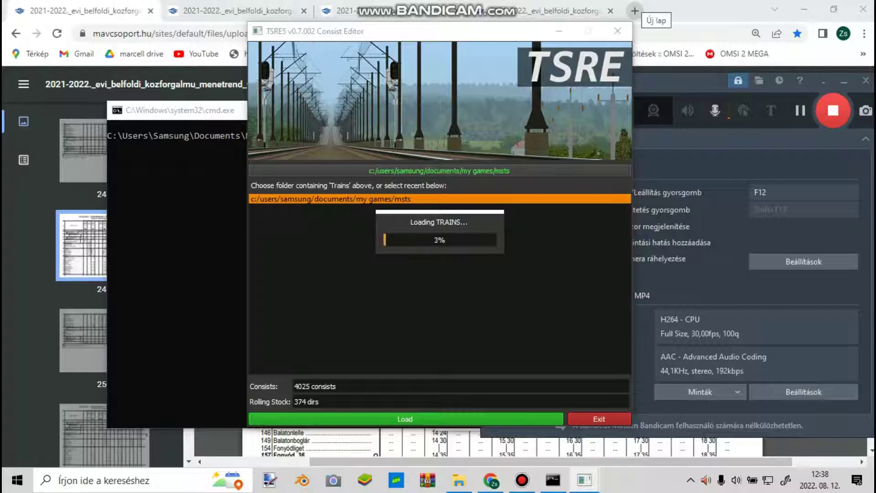
Step: Open vagonWEB's 2021 train composition page for IC 19702 Kék Hullám in a new browser tab
click(635, 10)
text(vagonweb.cz/razeni)
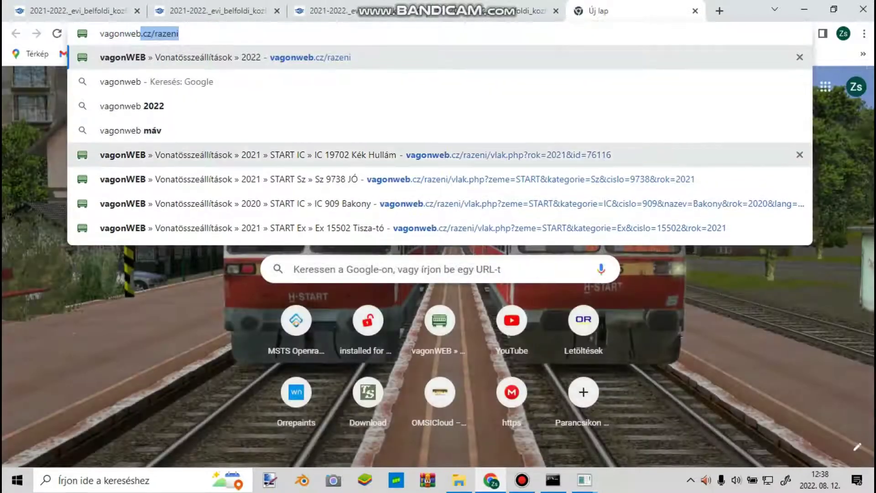
click(292, 154)
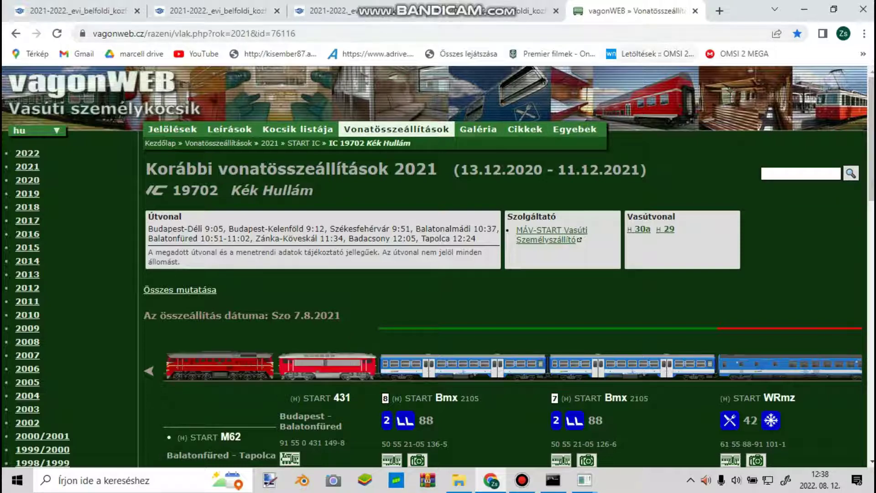
Step: Look up train number 8724 from the first timetable on vagonWEB and open the Sz 8724 Székesfehérvár–Siófok composition page
click(800, 174)
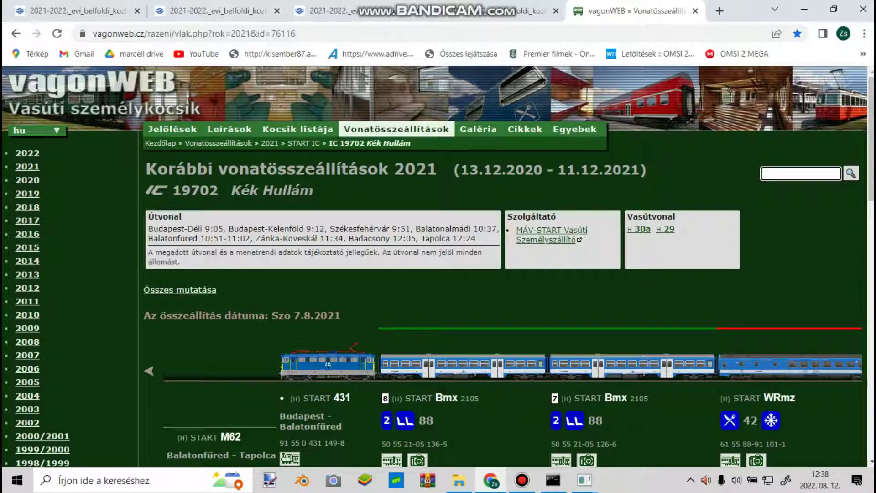
click(78, 11)
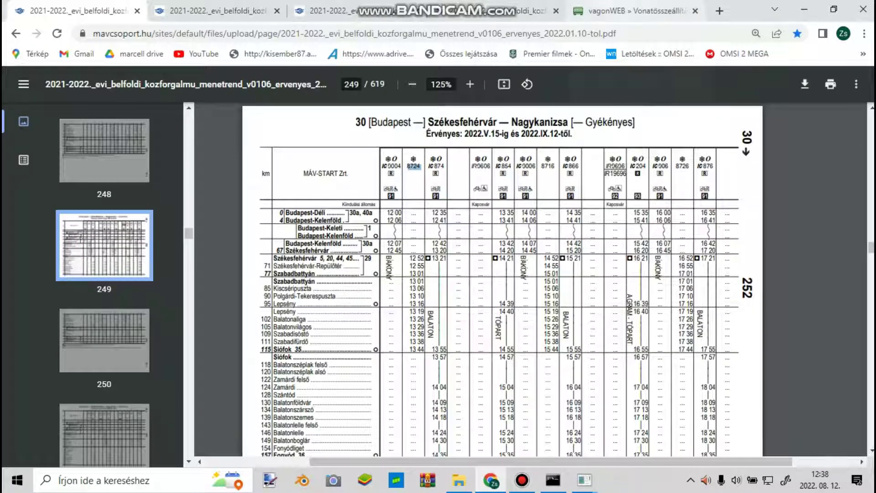
click(635, 11)
text(8724)
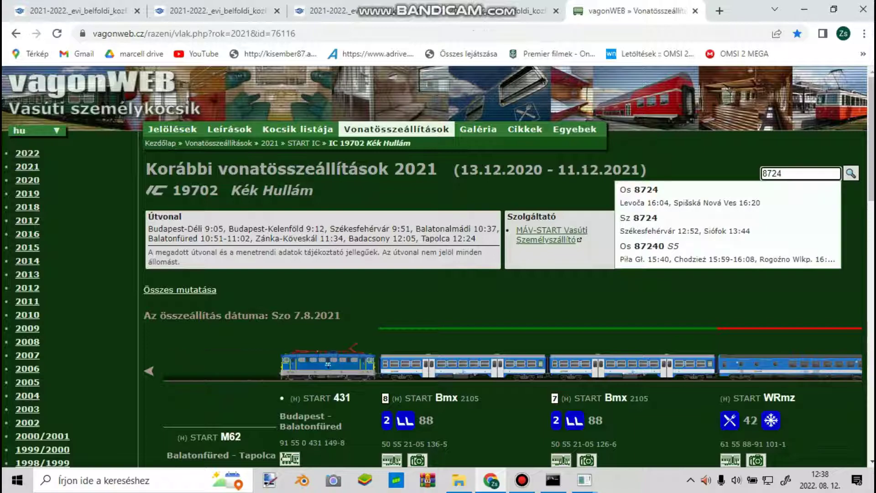
key(Down)
key(Down)
key(Return)
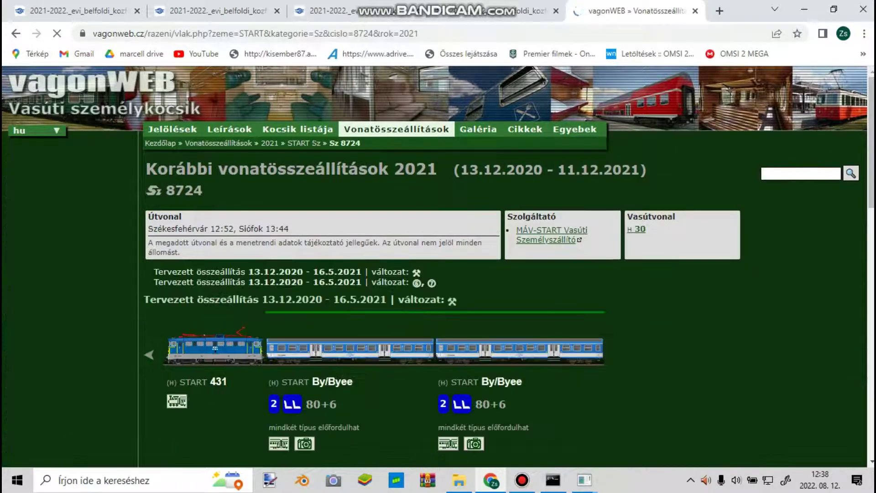
Step: Examine the recorded 2021 compositions of Sz 8724, including the one dated 17.4.2021, through the end of the page
scroll(502, 265, down, 10)
scroll(504, 358, down, 10)
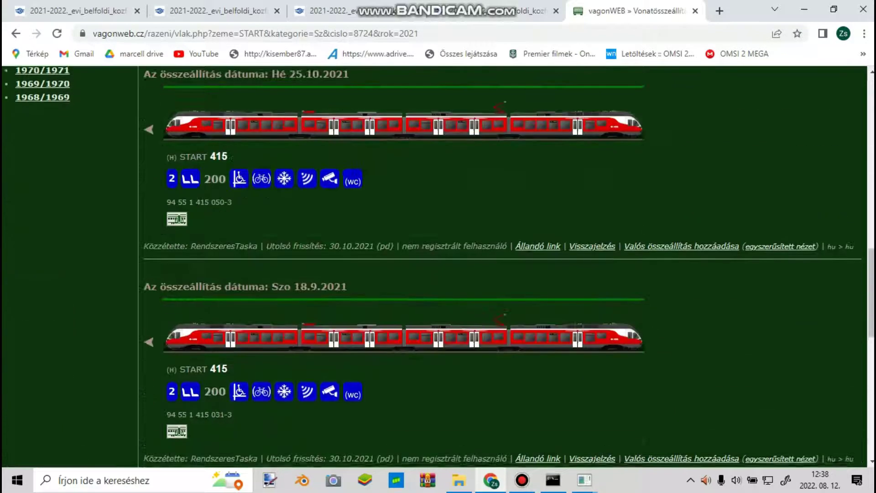
click(189, 194)
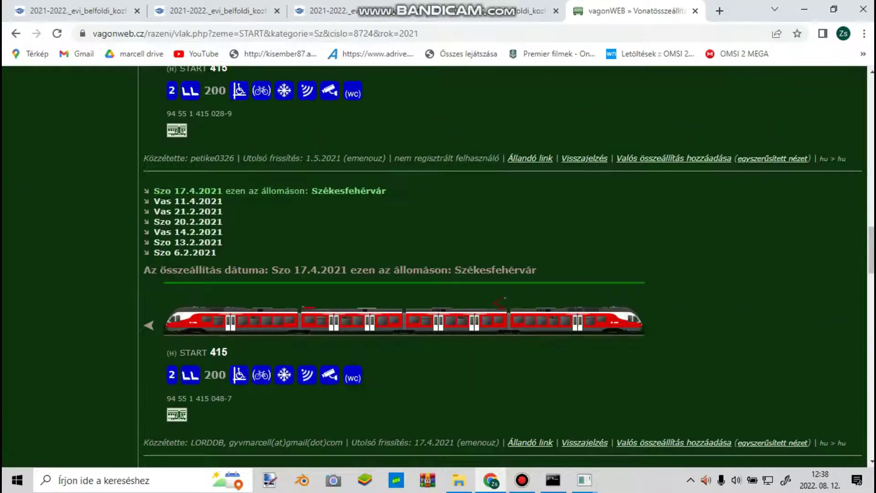
scroll(439, 266, down, 15)
scroll(502, 265, down, 5)
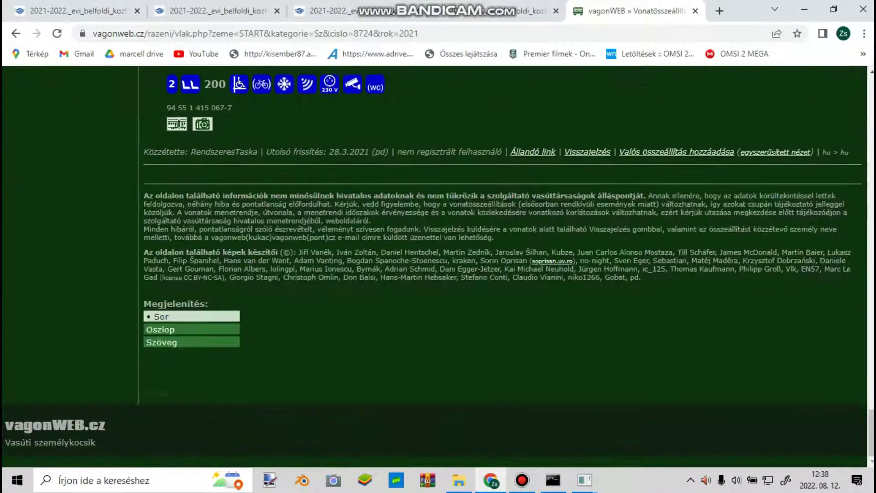
Step: Follow the Sz 8514 link under the planned Sz 8724 composition, return, and search vagonWEB for train number 8514
scroll(502, 265, up, 10)
scroll(502, 265, up, 20)
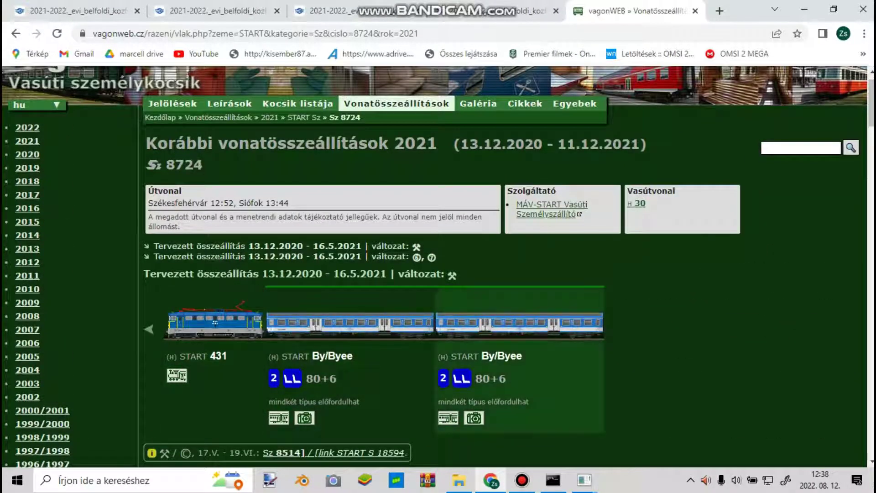
scroll(519, 297, down, 3)
scroll(519, 297, up, 1)
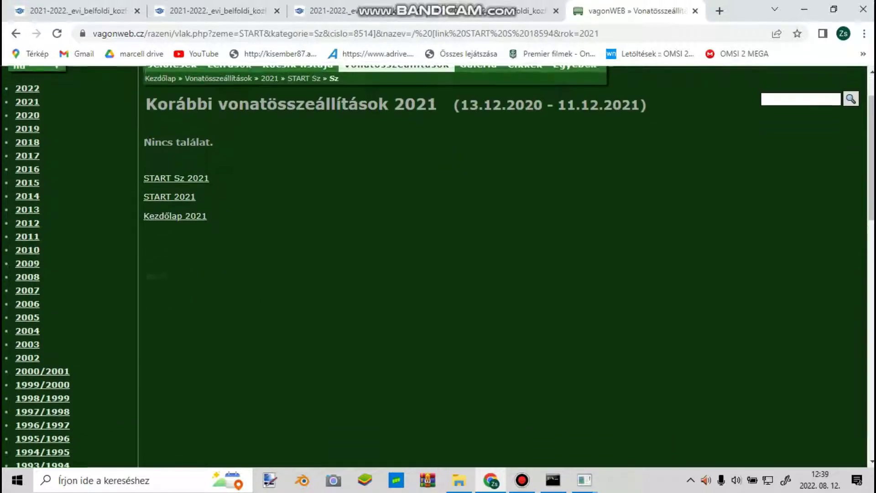
key(alt+Left)
scroll(496, 228, up, 1)
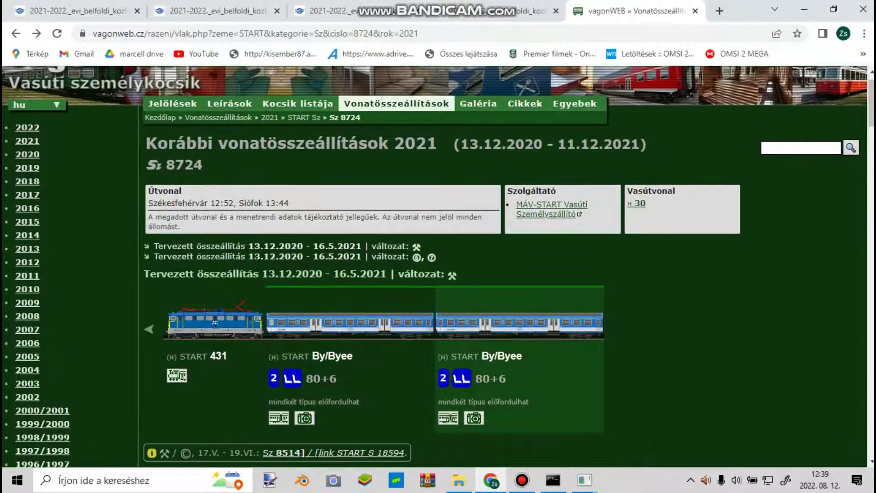
click(800, 147)
text(8514)
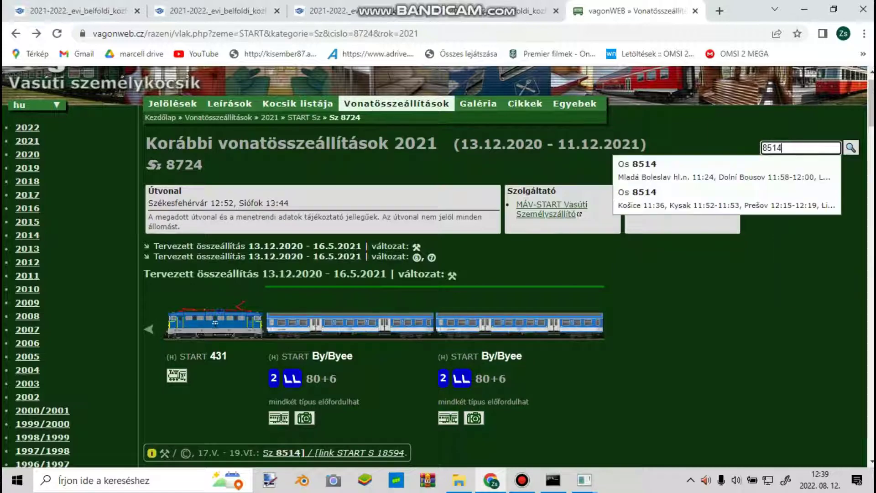
Step: Examine the Székesfehérvár–Nagykanizsa timetable on pages 249 and 247 for other Székesfehérvár–Siófok train numbers
click(217, 10)
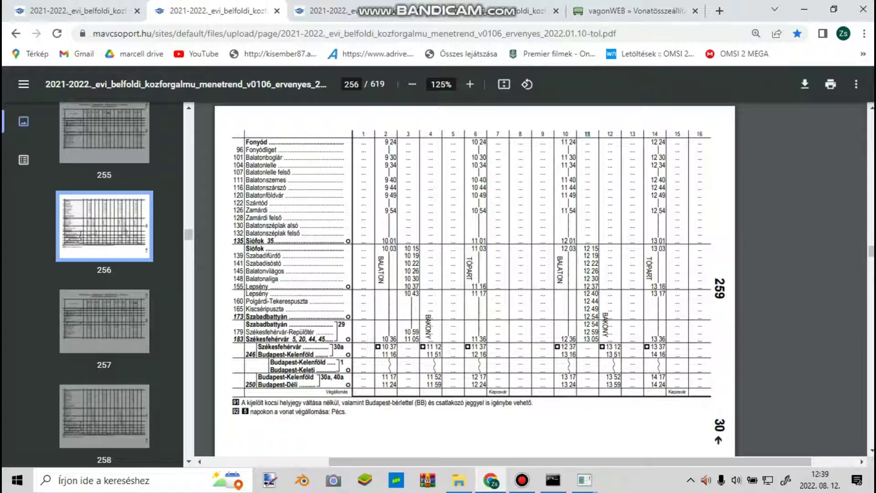
click(78, 11)
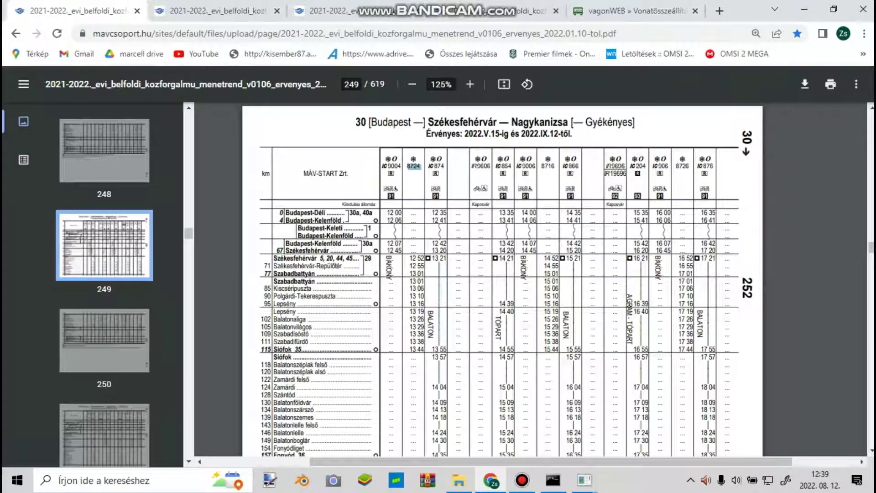
scroll(502, 280, down, 4)
scroll(502, 280, up, 4)
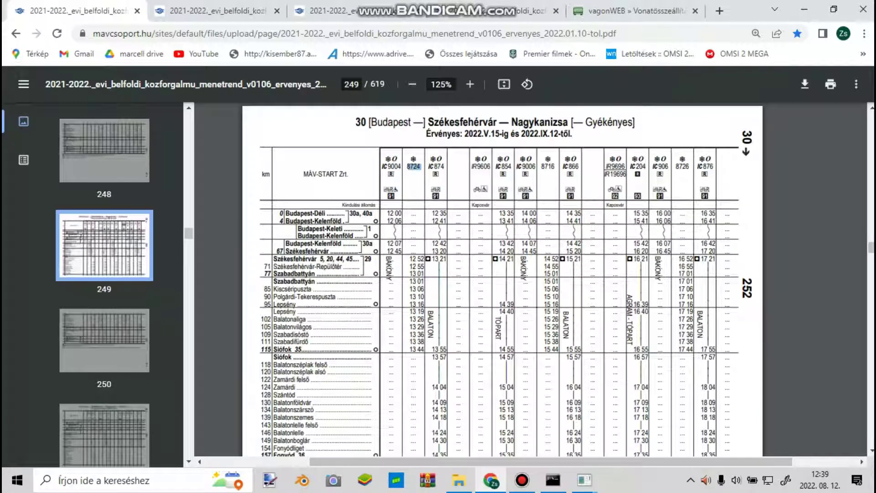
scroll(502, 280, up, 15)
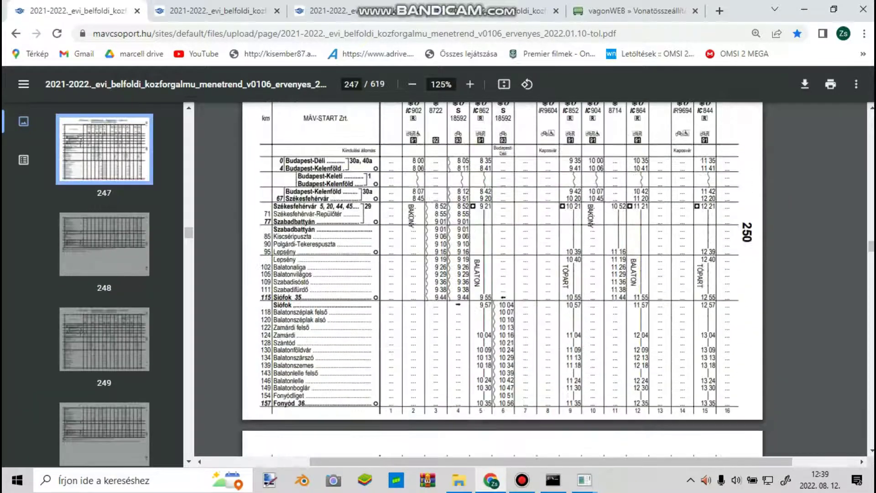
scroll(502, 280, up, 2)
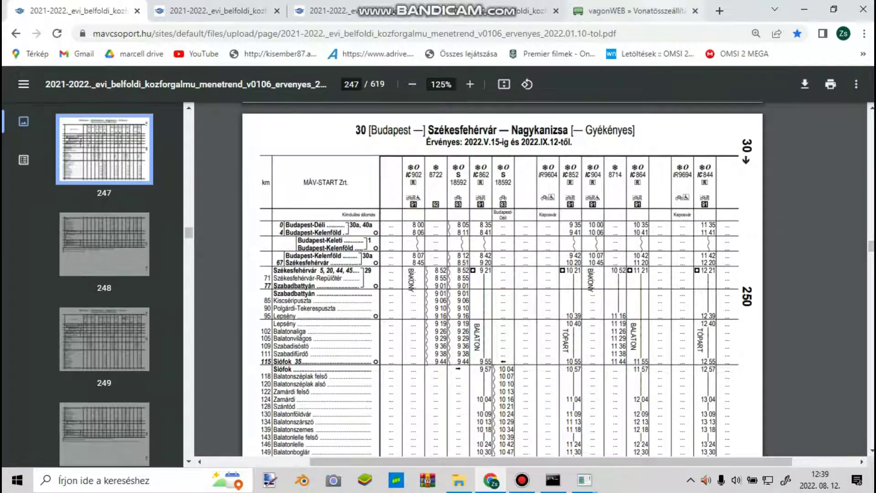
Step: Look up train number 8722 on vagonWEB and examine the 2021 compositions of Sz 8722 Székesfehérvár–Siófok
click(634, 10)
double_click(772, 148)
text(8722)
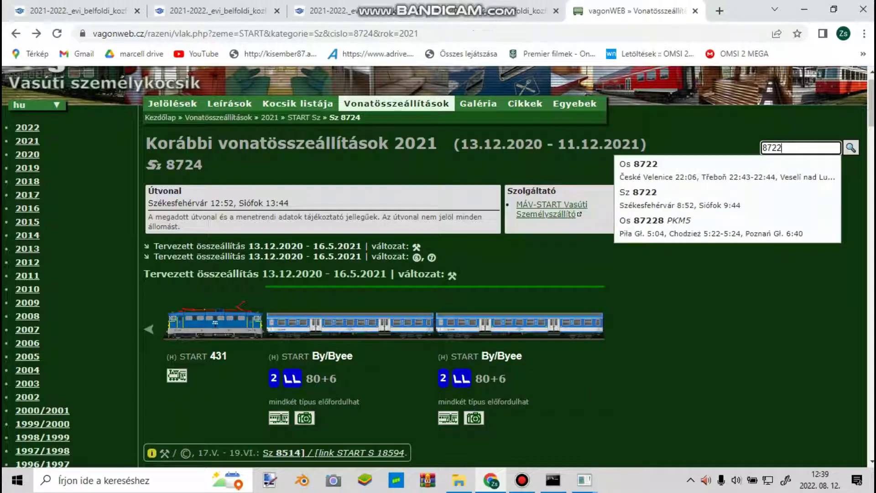
key(Down)
key(Down)
key(Return)
scroll(438, 267, down, 3)
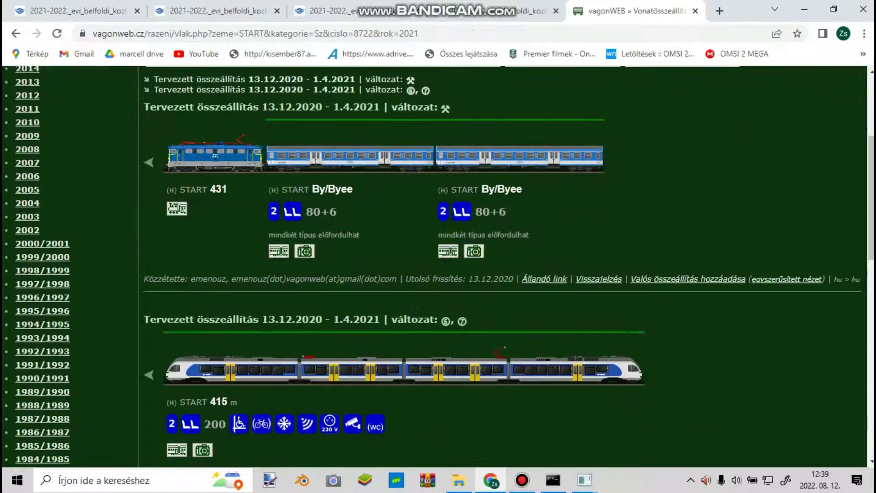
scroll(438, 267, down, 5)
Step: Return to the Sz 8724 composition page in vagonWEB's browsing history
key(alt+Left)
key(alt+Left)
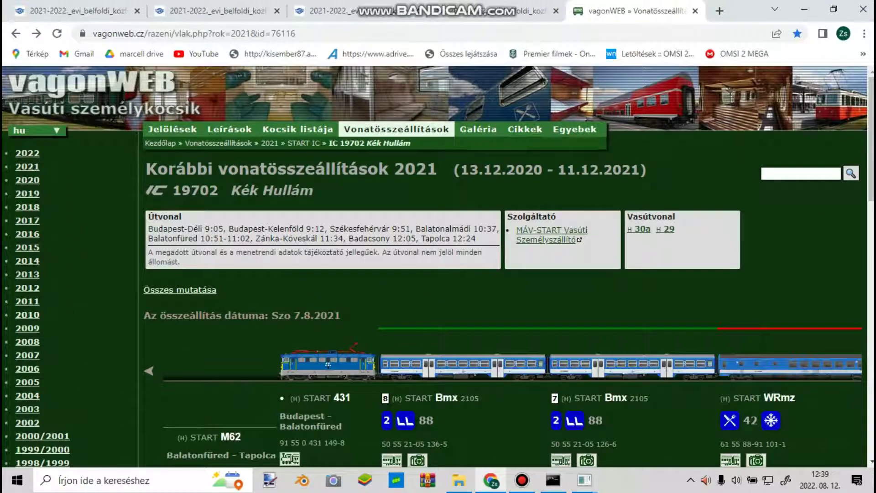
key(alt+Right)
Step: Examine the Nagykanizsa–Székesfehérvár timetable on pages 256 to 258 of the second timetable
click(210, 11)
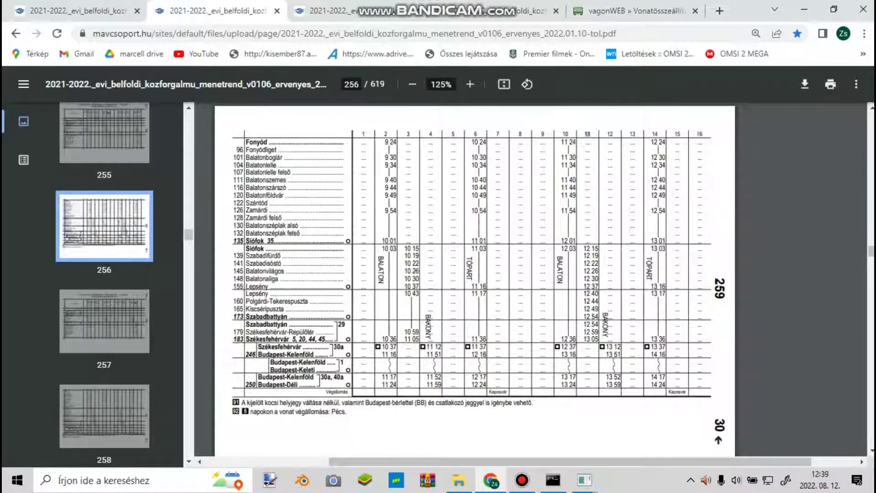
scroll(475, 279, down, 8)
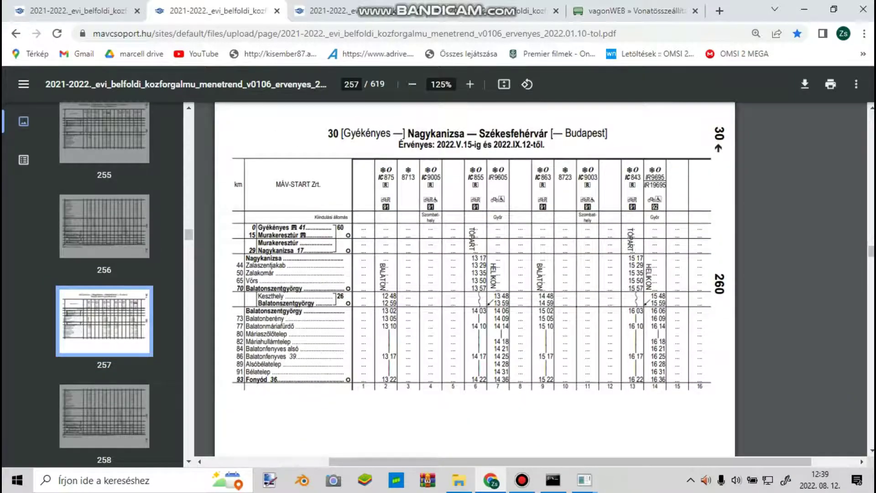
scroll(475, 279, down, 8)
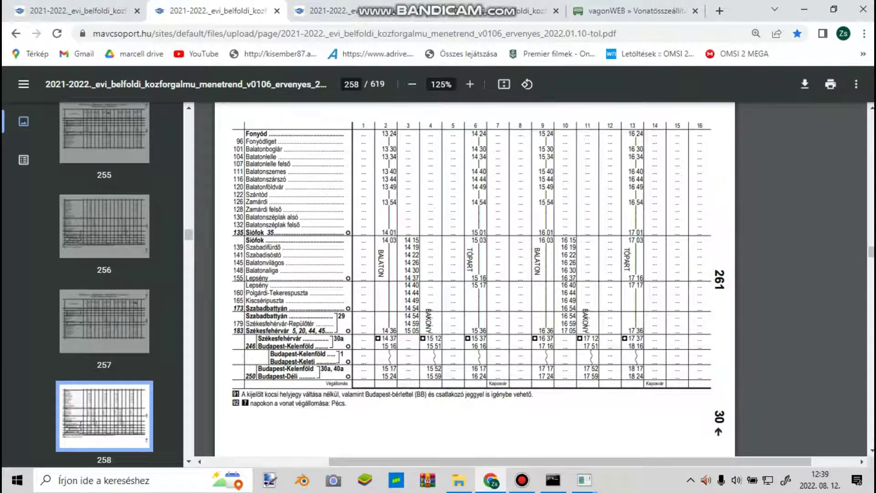
scroll(474, 279, up, 10)
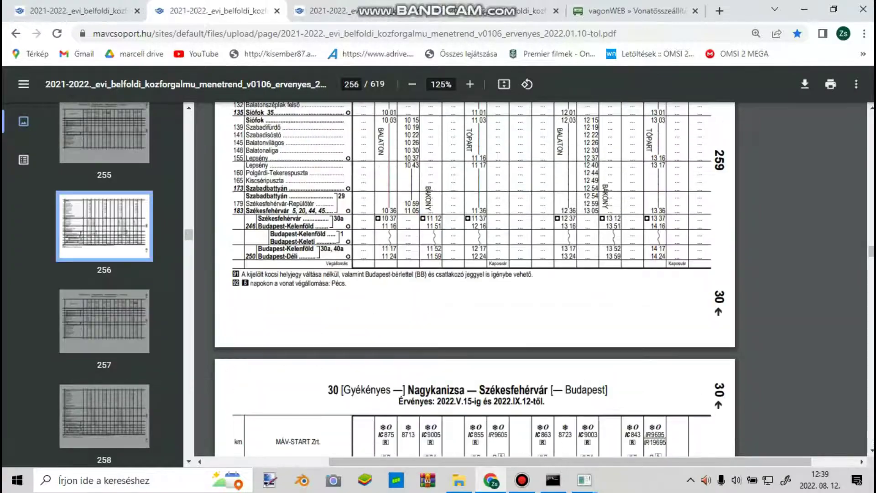
scroll(475, 279, down, 4)
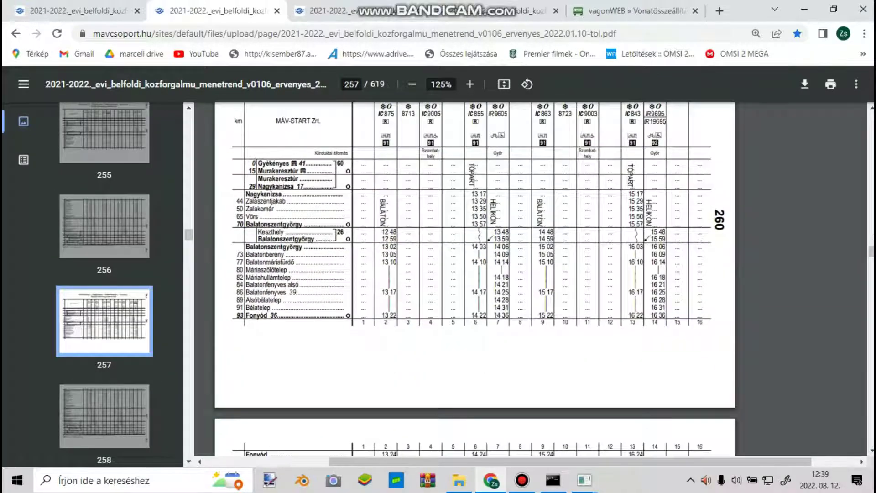
scroll(475, 280, up, 8)
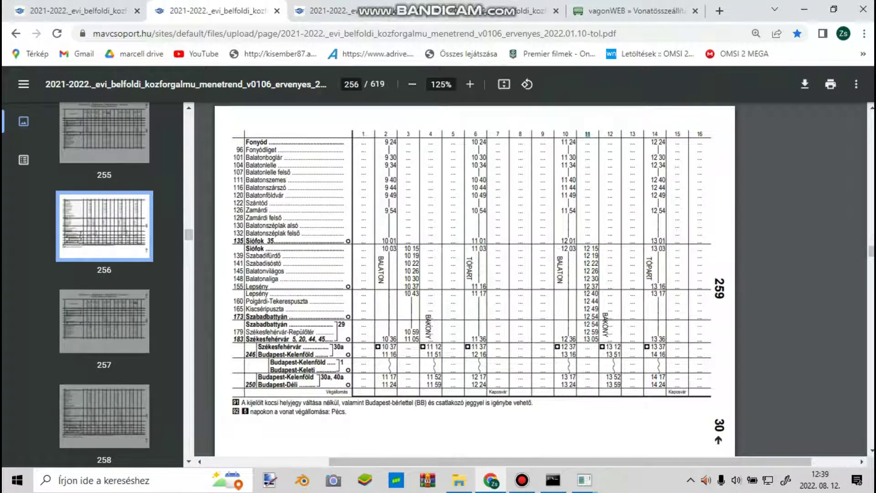
Step: Open page 249 of the first timetable and review the Székesfehérvár–Nagykanizsa departures
click(78, 11)
click(104, 339)
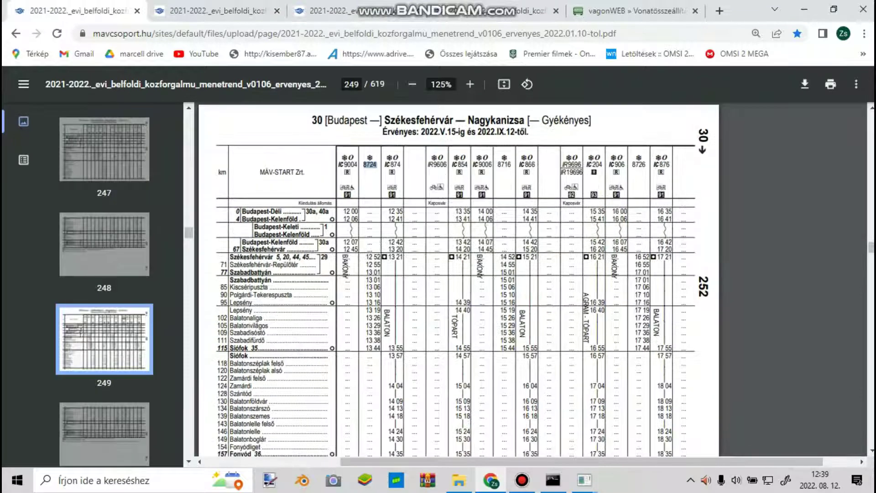
scroll(459, 279, up, 1)
scroll(459, 279, down, 2)
click(584, 479)
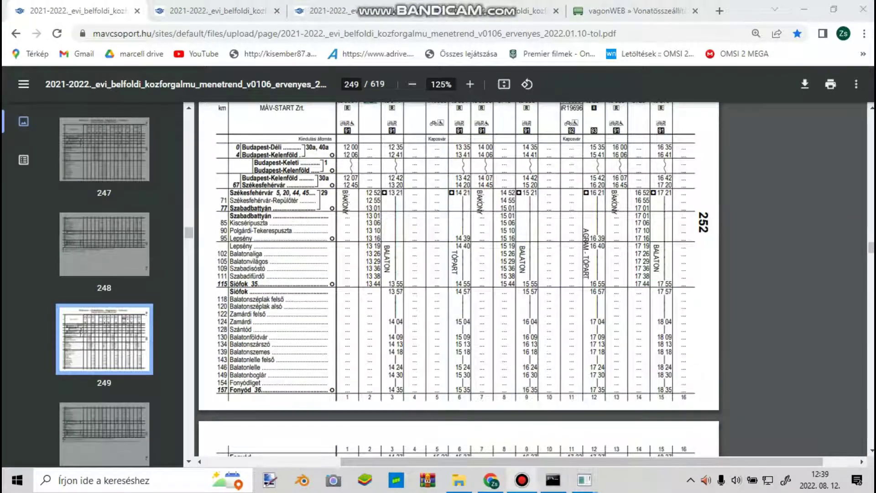
mouse_move(522, 480)
click(634, 11)
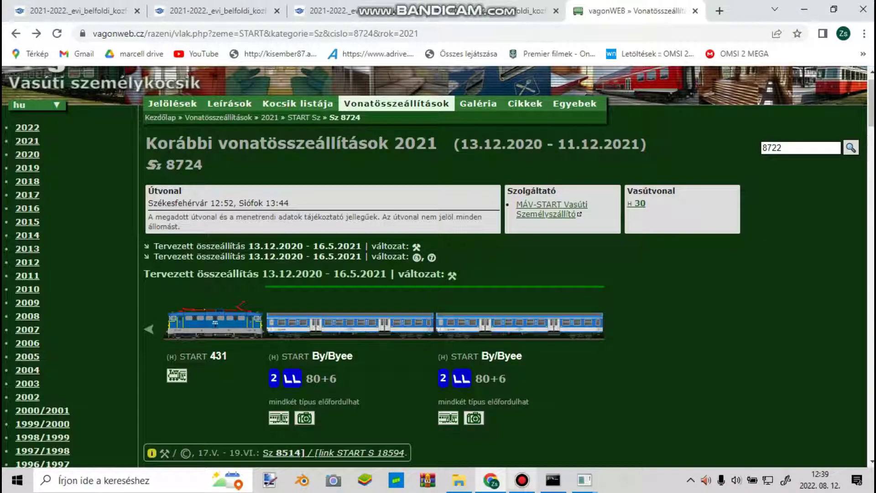
click(76, 11)
click(521, 480)
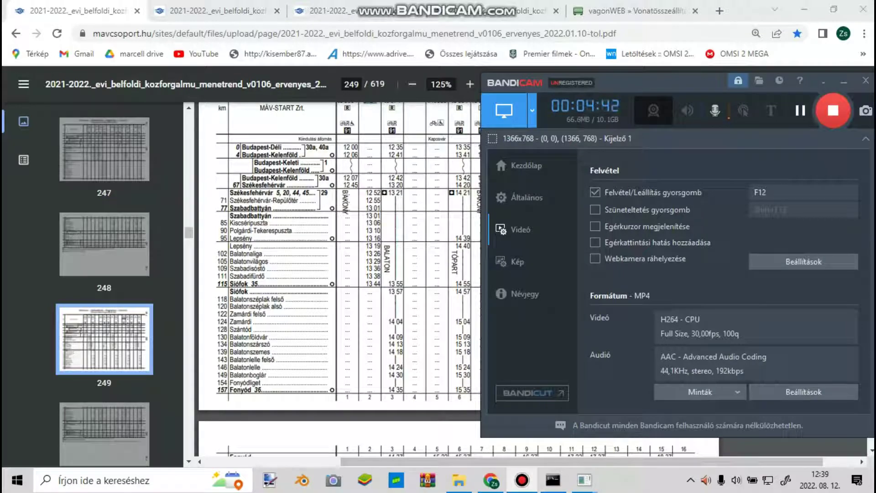
click(800, 110)
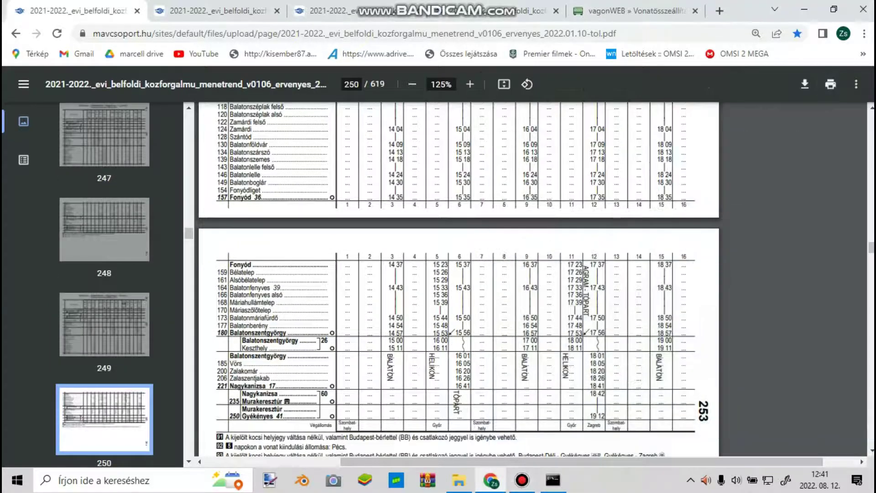
click(844, 81)
click(585, 480)
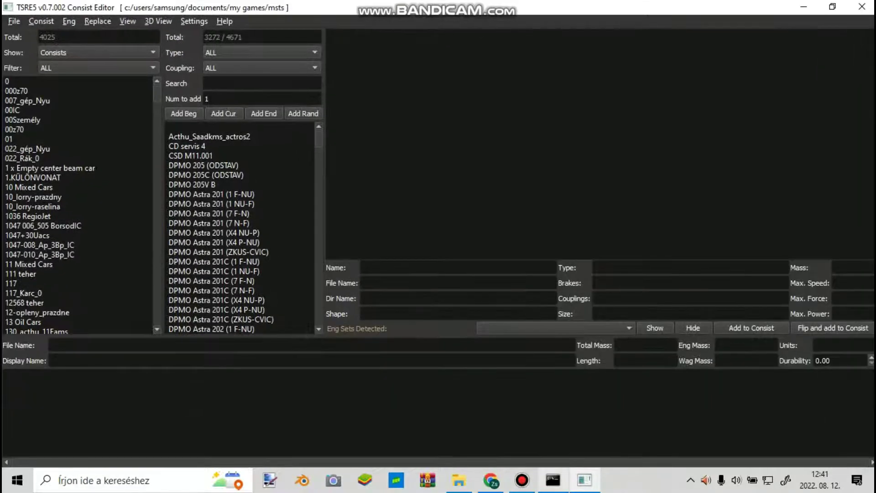
click(521, 480)
click(521, 480)
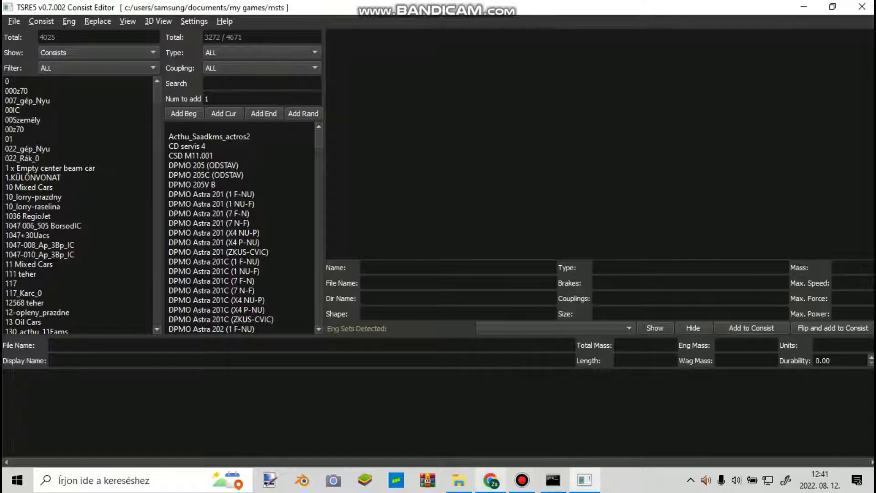
Step: Check the train number on timetable page 249 and create a new TSRE5 consist with file name and display name 8724
click(491, 480)
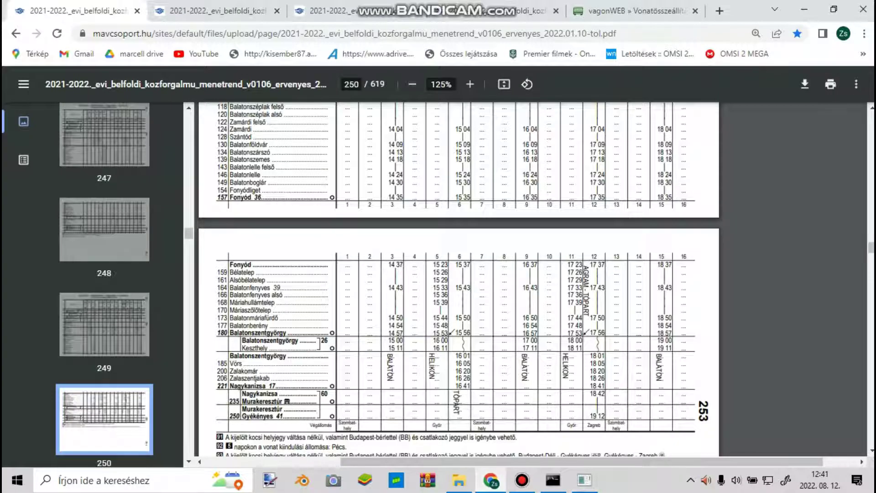
scroll(458, 279, up, 6)
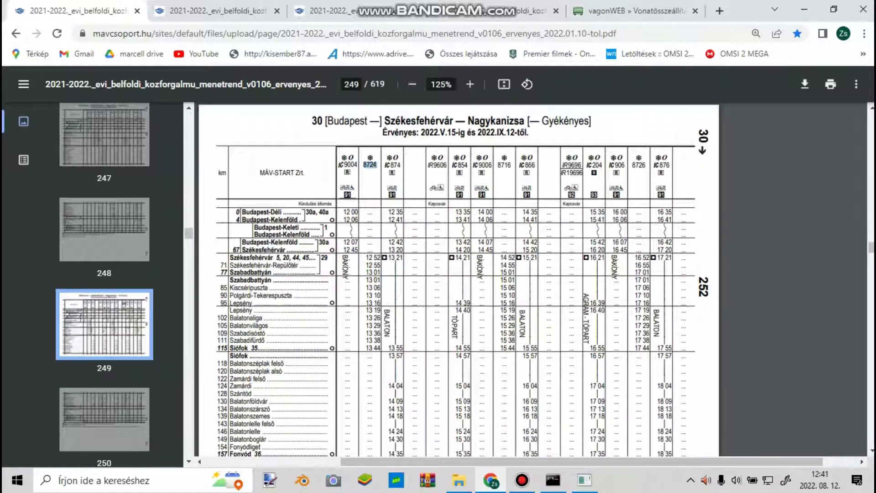
click(584, 480)
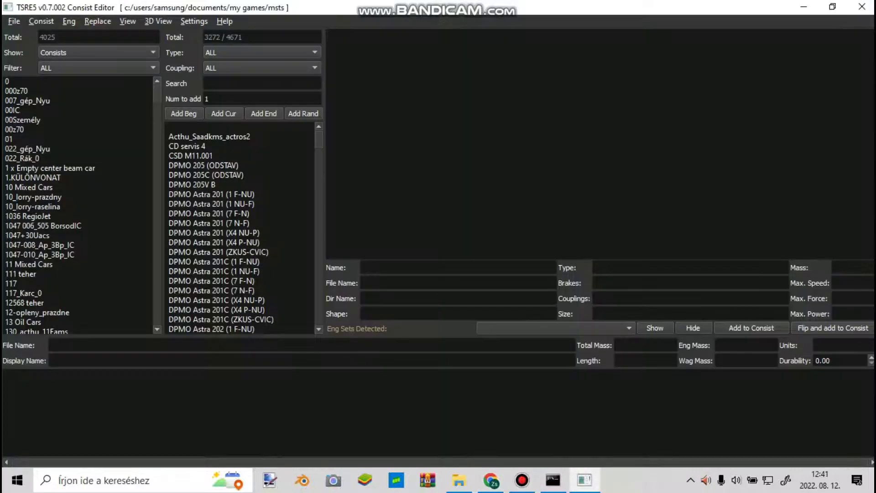
click(13, 21)
click(30, 35)
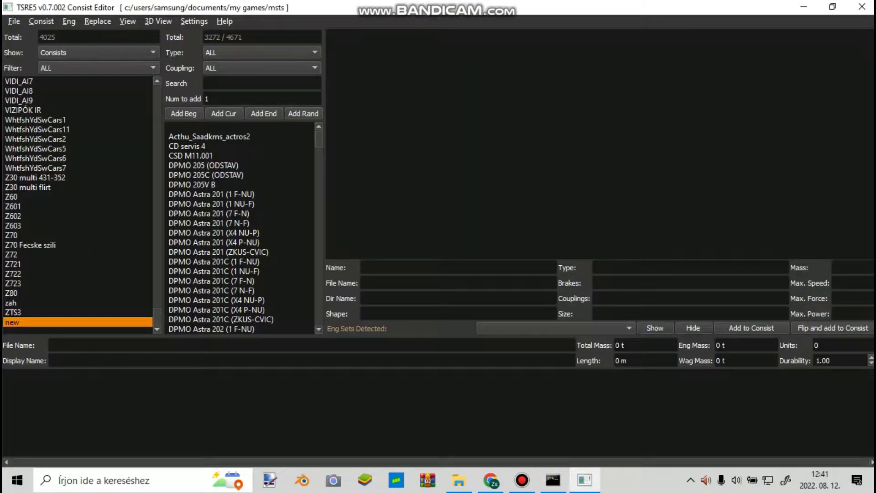
click(50, 345)
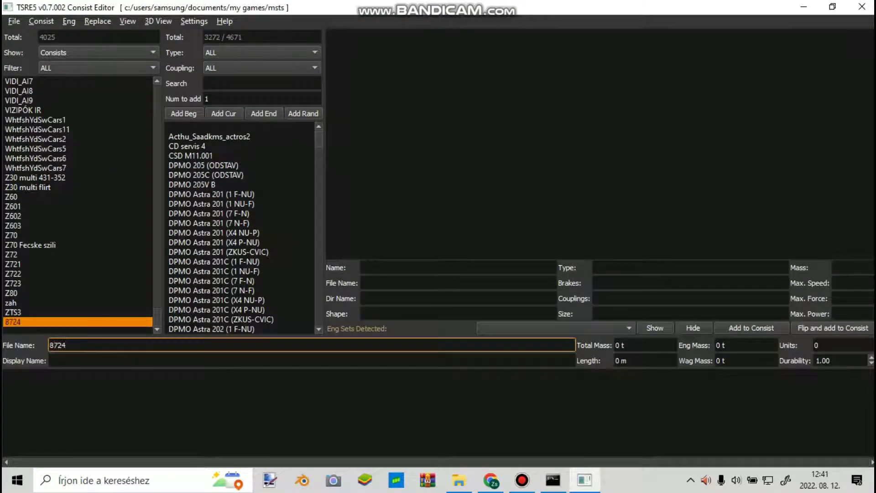
click(57, 360)
text(8724)
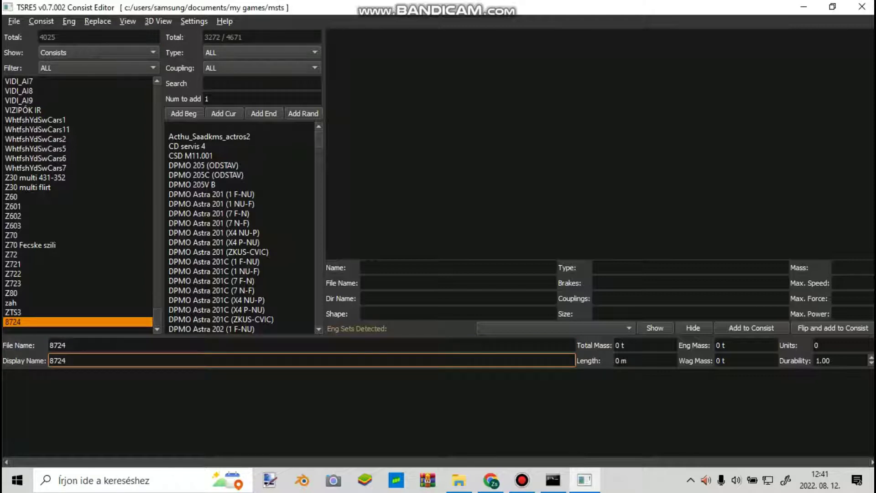
Step: Search the rolling stock for 431 and select the H-START_431-223_OR locomotive to preview it
click(261, 83)
text(431)
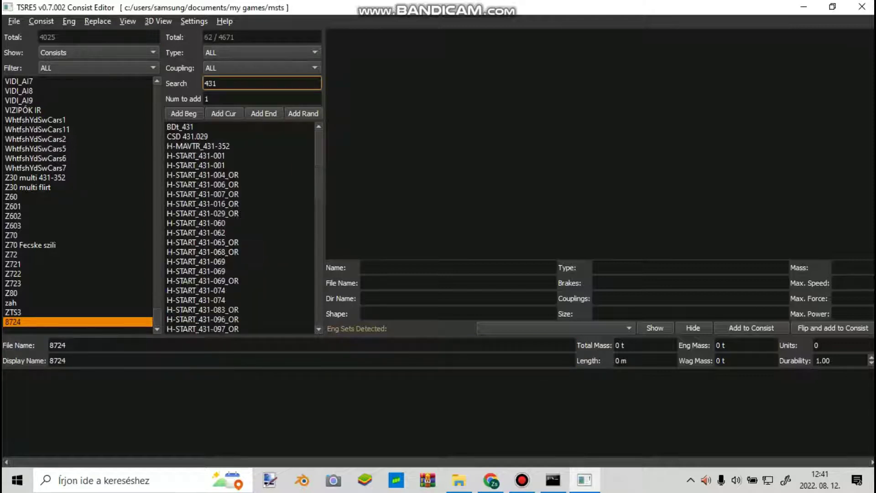
scroll(242, 228, down, 7)
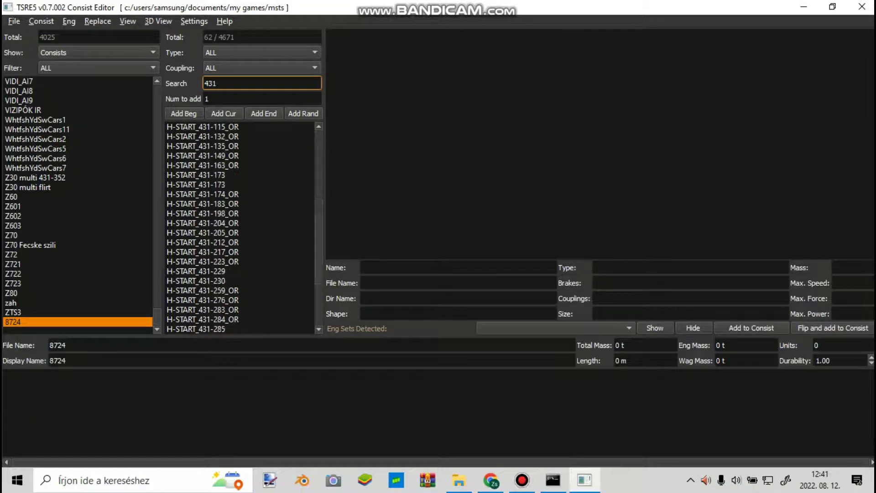
click(202, 262)
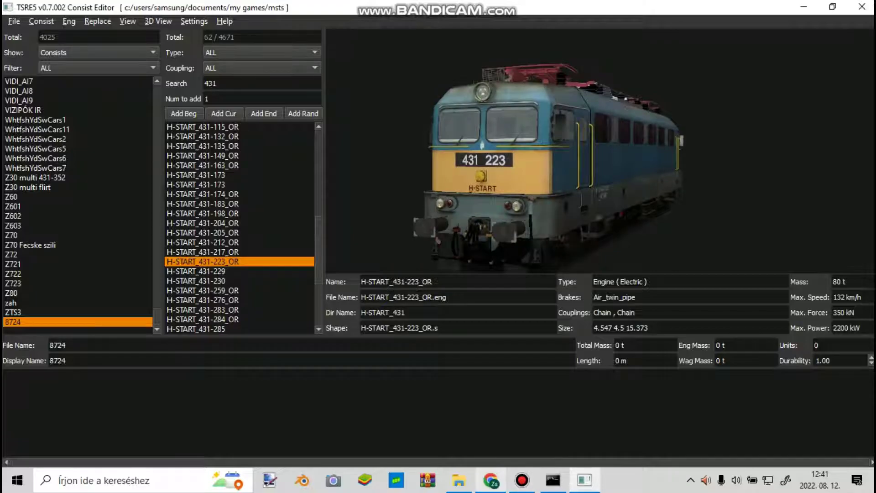
Step: Switch to vagonWEB, search for Tópart, and open the IC 204 train composition page
click(491, 481)
click(632, 11)
drag(783, 173, 777, 173)
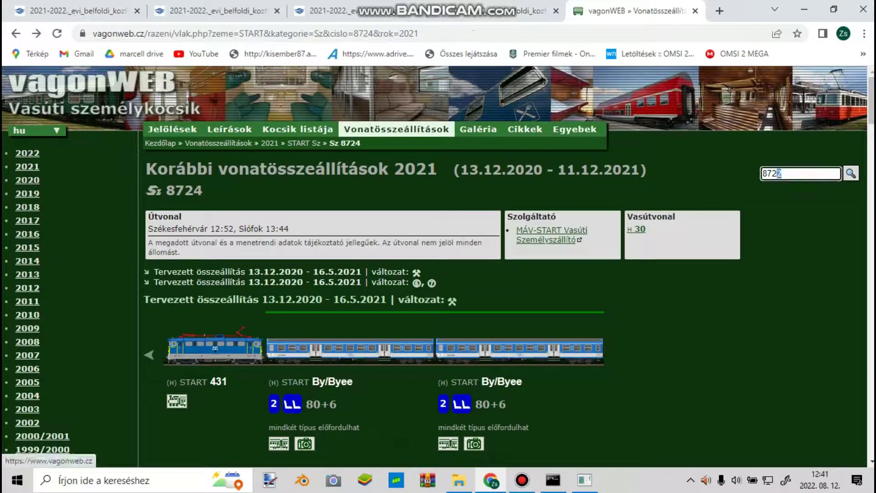
key(BackSpace)
key(Escape)
text(T)
key(Tab)
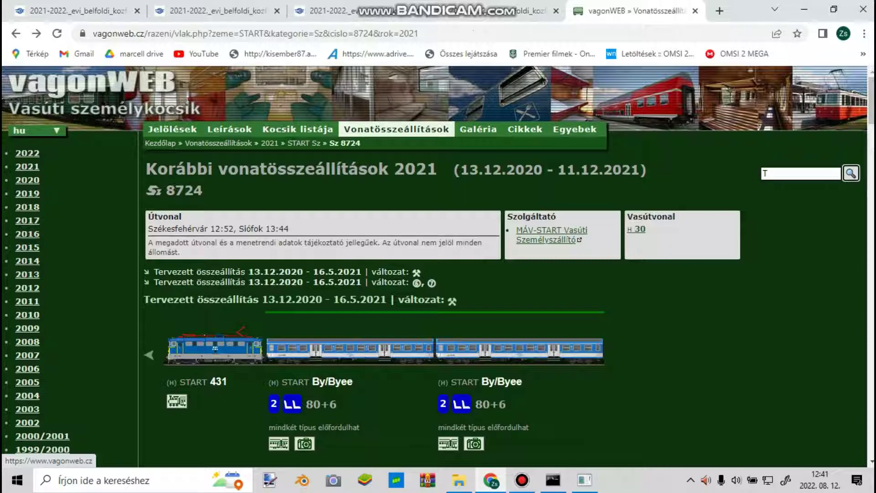
click(769, 174)
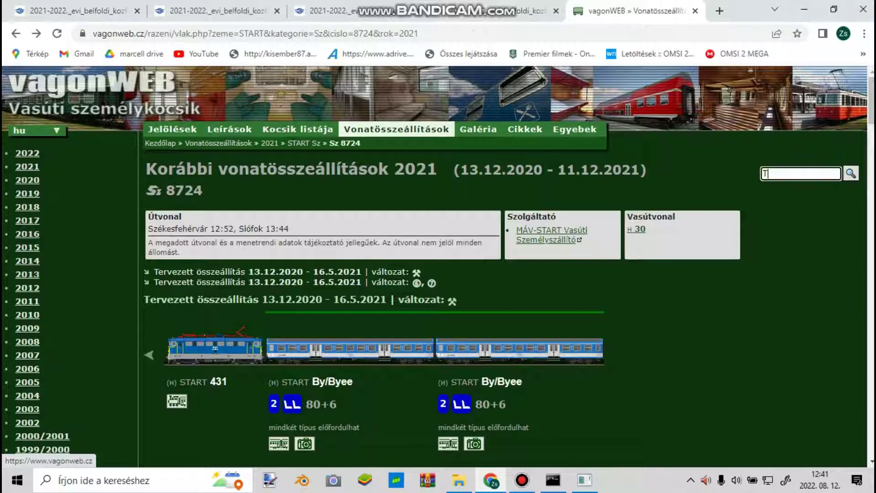
text(ópart)
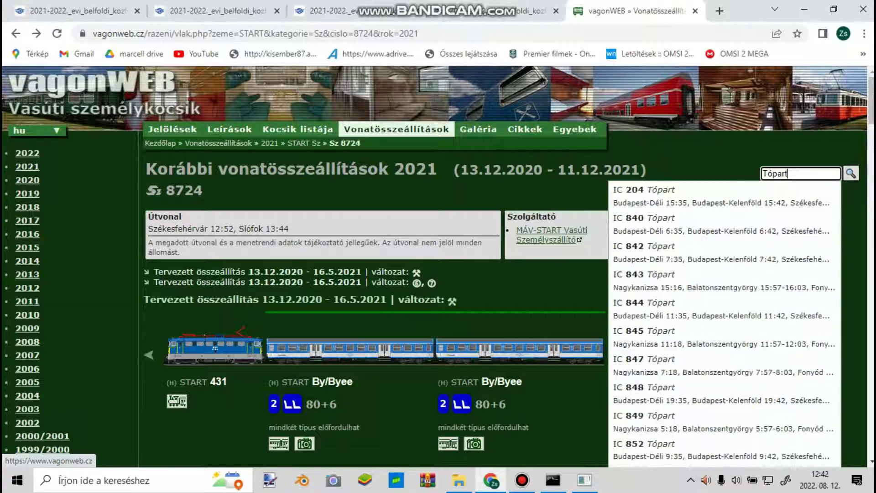
key(Down)
key(Return)
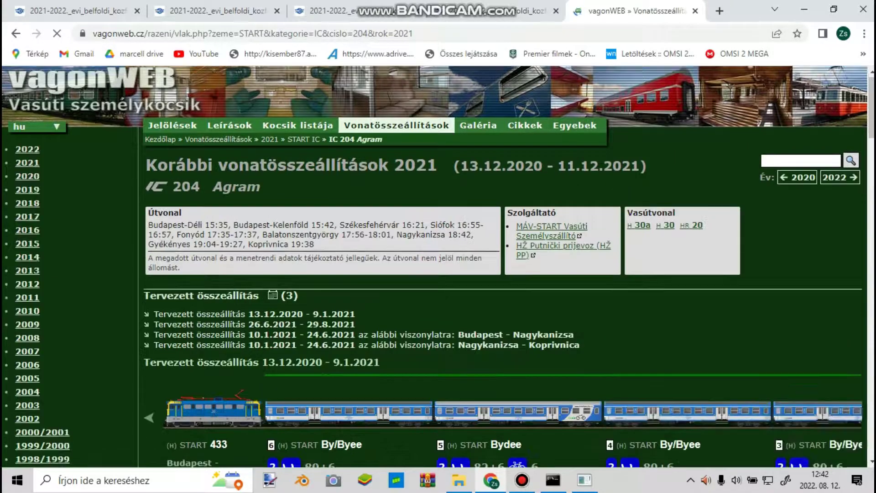
Step: Review the planned and actual compositions of IC 204, expanding the additional entries to check which locomotives hauled it
scroll(438, 267, down, 20)
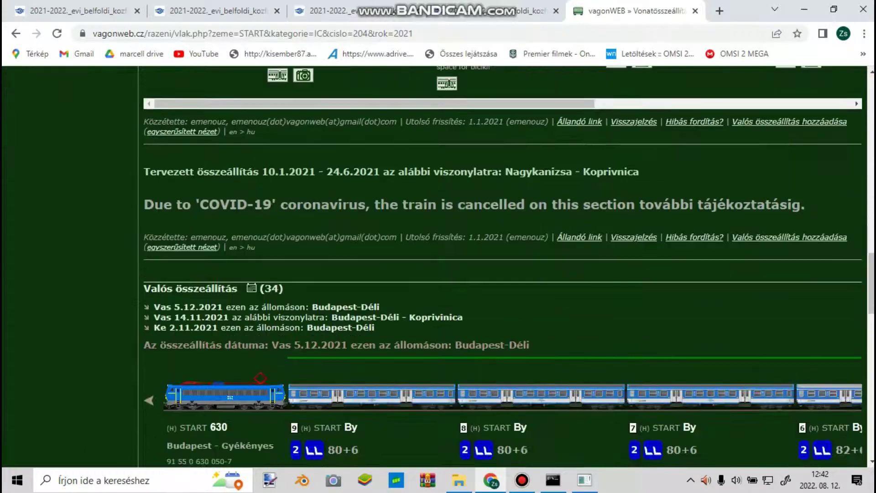
scroll(438, 267, down, 15)
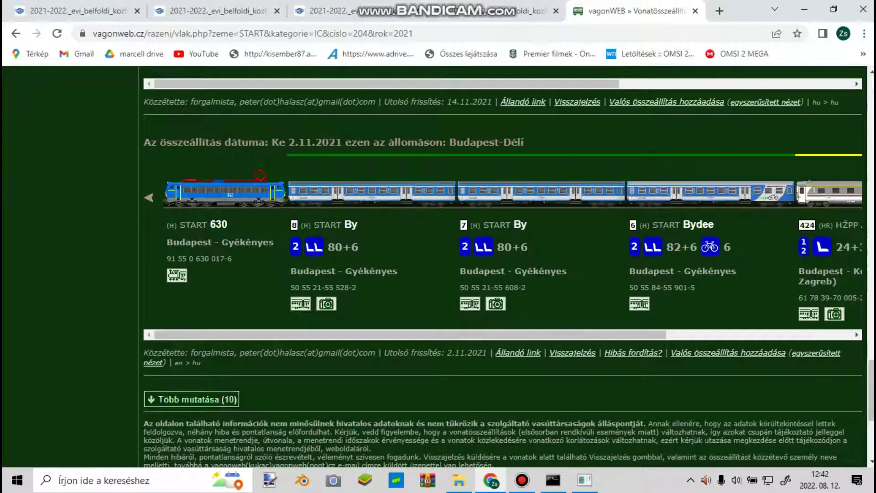
click(191, 399)
scroll(438, 267, down, 15)
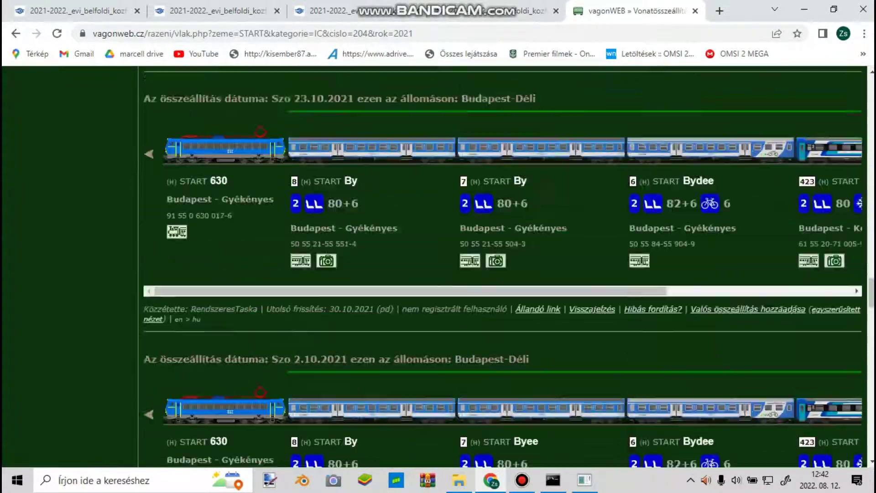
scroll(438, 267, down, 15)
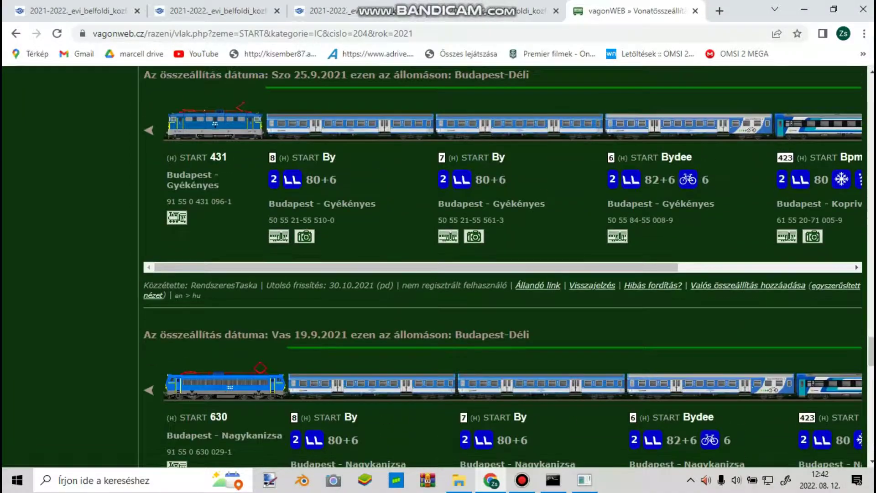
Step: Select H-START_431-096_OR, recheck the Sz 8724 composition on vagonWEB, and add that locomotive to consist 8724
click(584, 480)
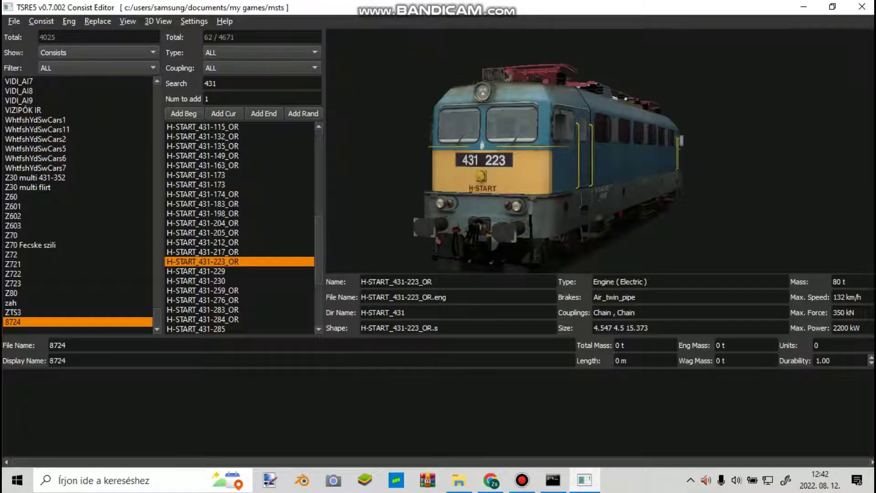
scroll(241, 228, up, 3)
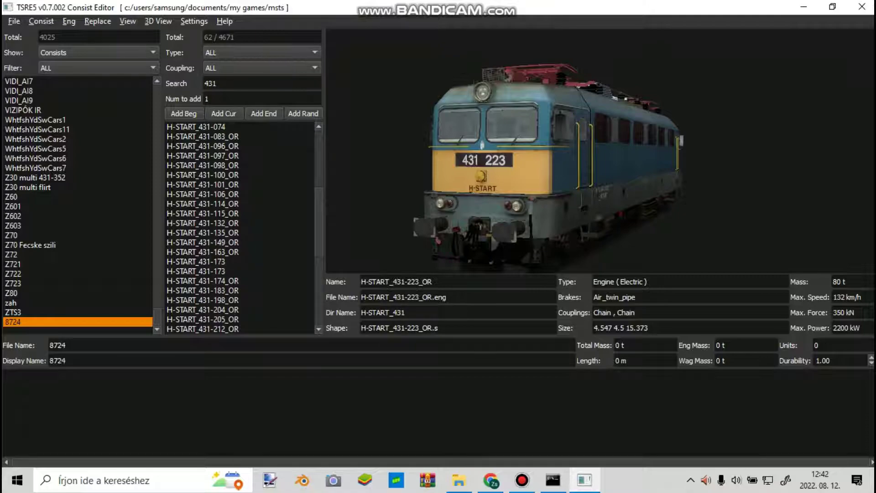
click(203, 146)
key(alt+Tab)
key(alt+Left)
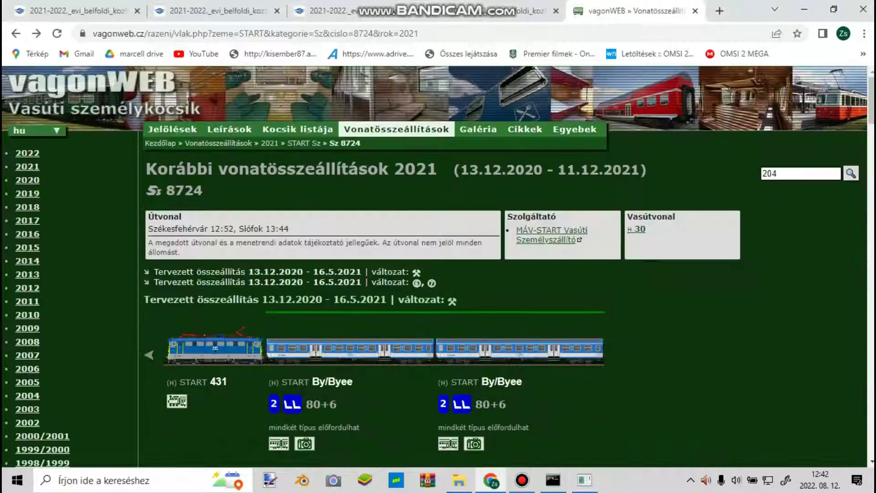
key(alt+Tab)
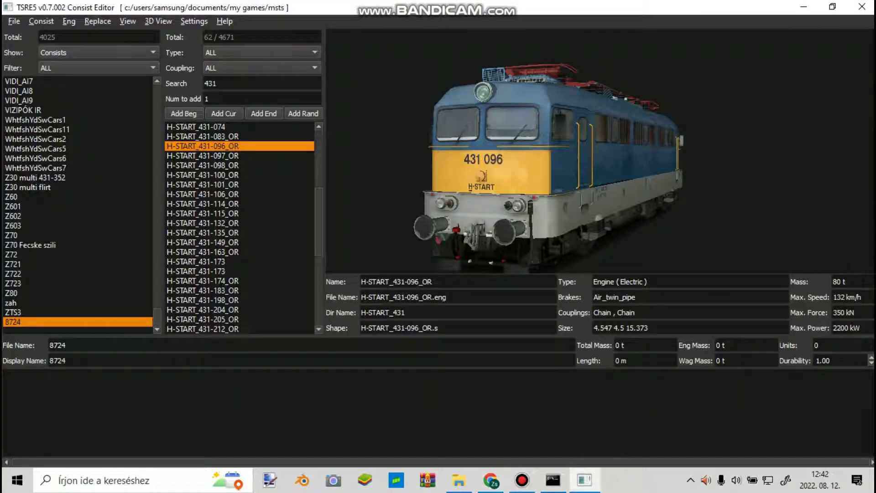
double_click(202, 146)
Step: Search the rolling stock for by and add the By_014 carriage behind the locomotive
double_click(210, 83)
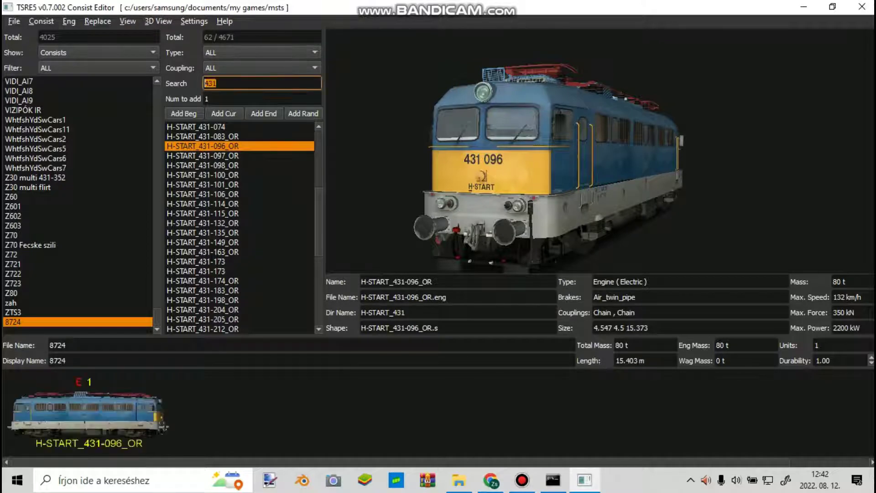
text(by)
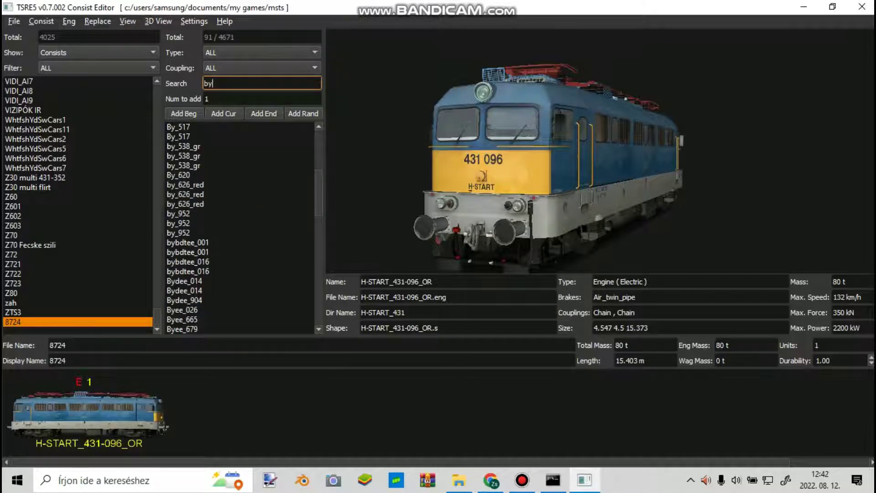
double_click(178, 127)
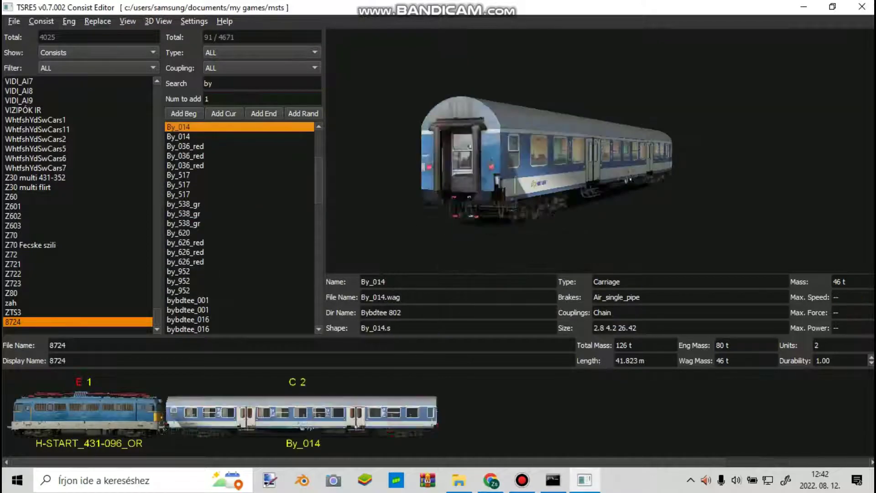
double_click(178, 271)
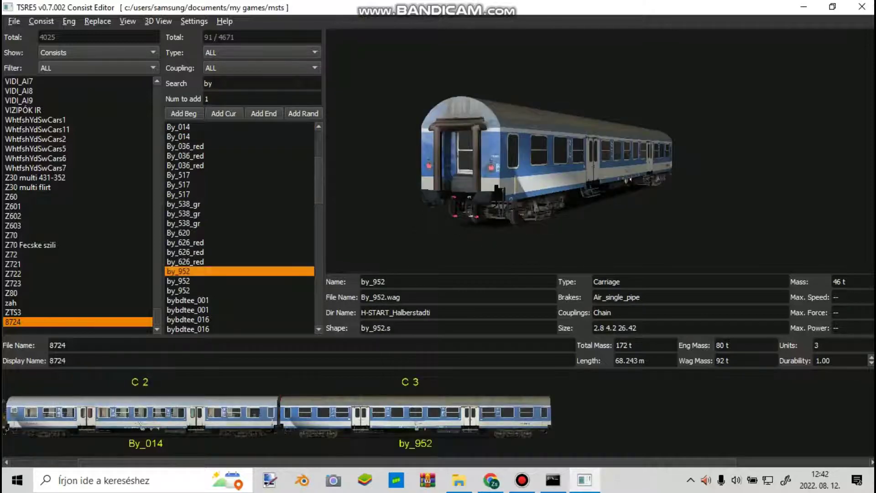
right_click(369, 402)
click(395, 364)
Step: Add the by_952 carriage from the or_halbi directory to the end of the train and show the consist's unit list
click(178, 281)
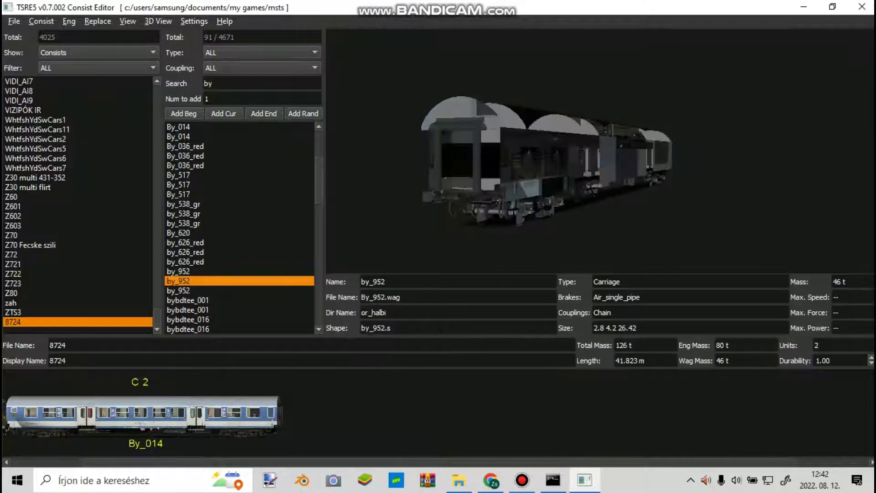
double_click(180, 281)
click(127, 21)
click(187, 79)
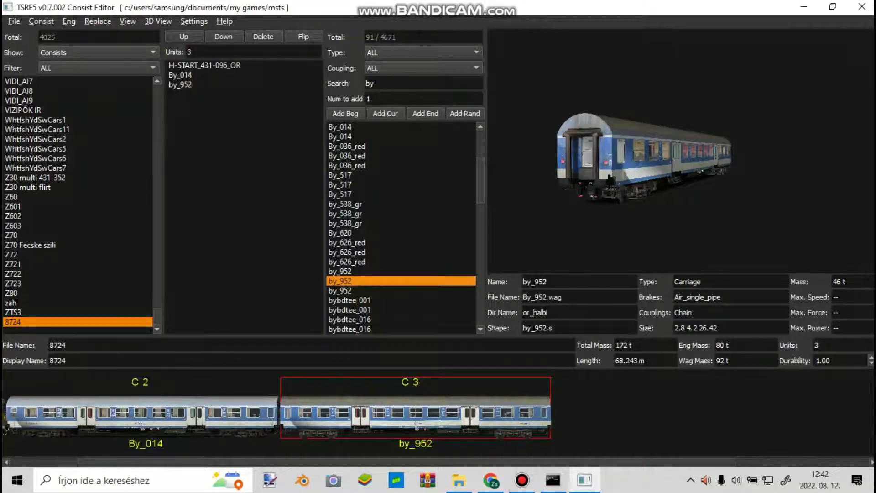
scroll(357, 413, left, 3)
Step: Save the 8724 consist and create another new consist, starting its file name with 8724
click(13, 21)
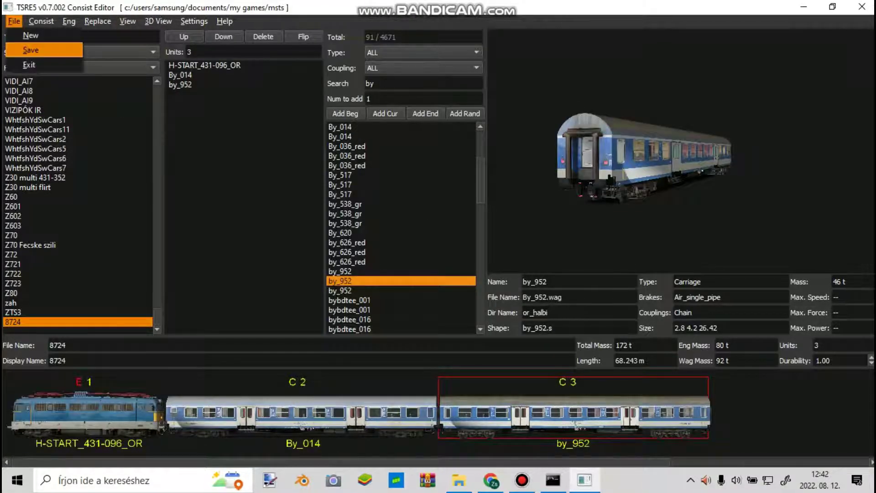
click(35, 50)
key(alt+f)
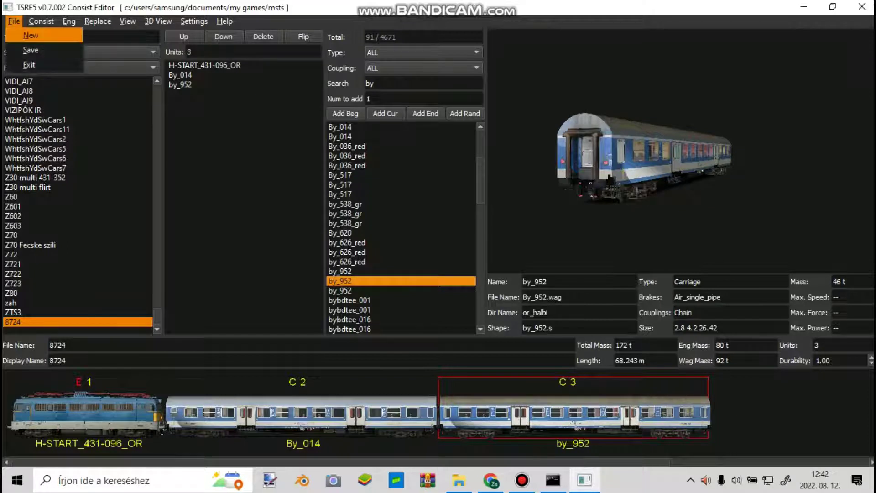
key(Return)
click(50, 345)
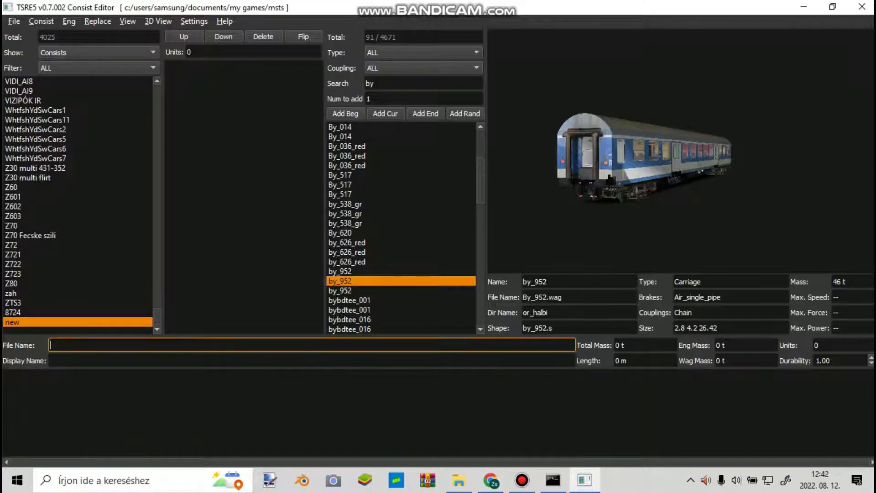
text(8724)
Step: Look up the number of the return train from Siófok to Székesfehérvár on pages 255 and 256 of the second timetable
click(491, 480)
click(349, 10)
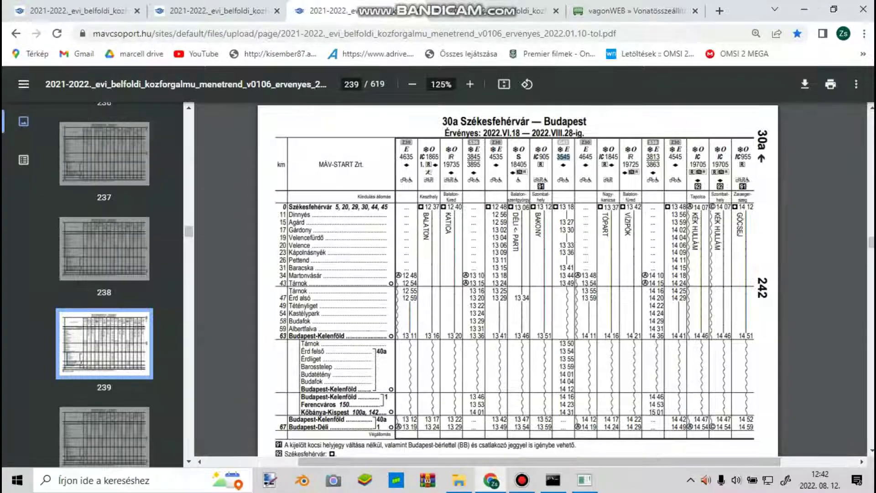
click(211, 11)
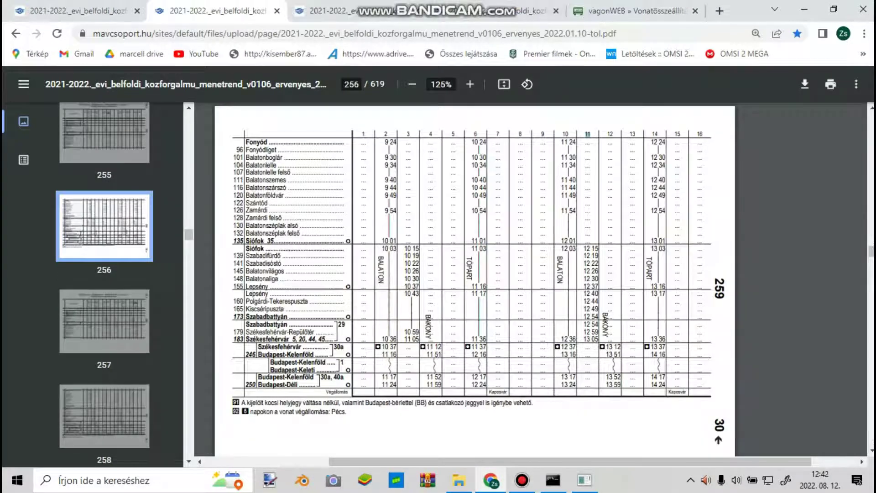
scroll(475, 279, up, 6)
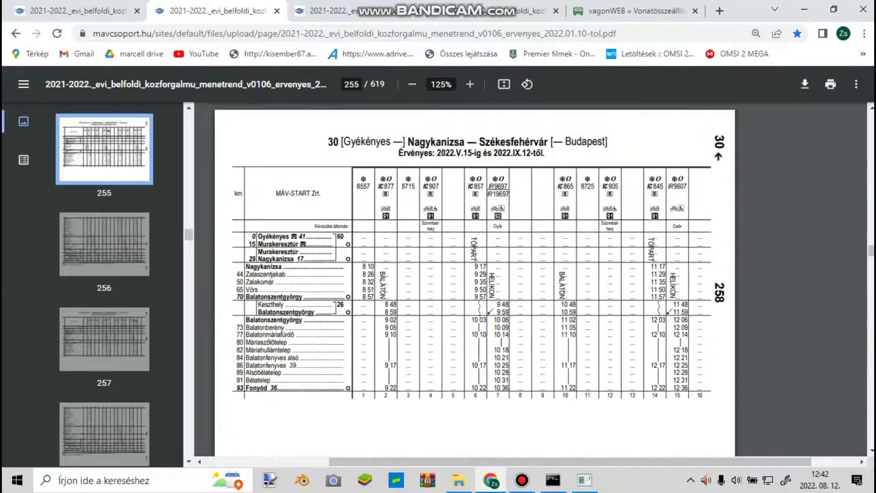
scroll(474, 279, down, 7)
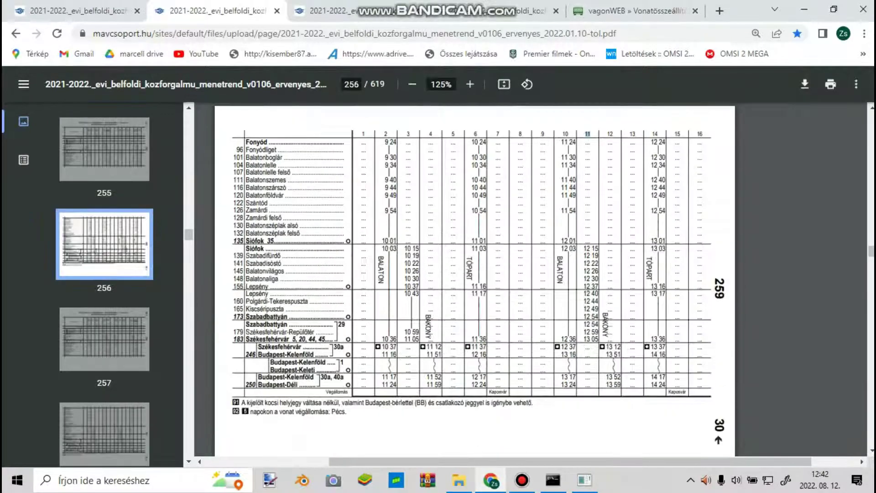
Step: Search vagonWEB for 8725 and open the Sz 8725 Siófok–Székesfehérvár composition page
click(636, 11)
double_click(770, 173)
text(8)
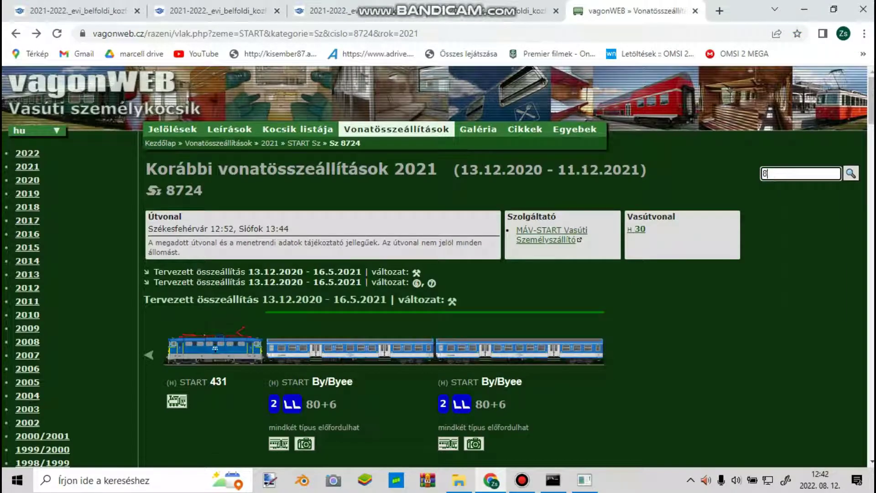
text(725)
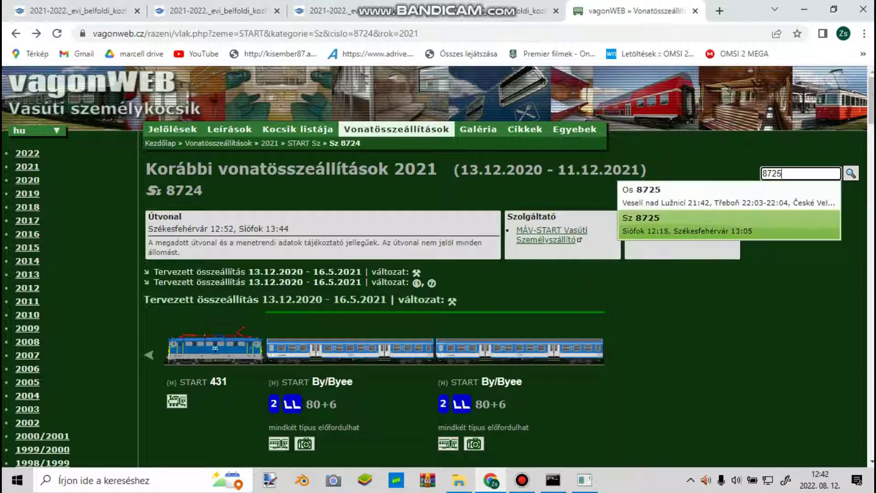
key(Return)
Step: Review the planned and actual compositions of Sz 8725, expanding the additional entries
scroll(438, 264, down, 4)
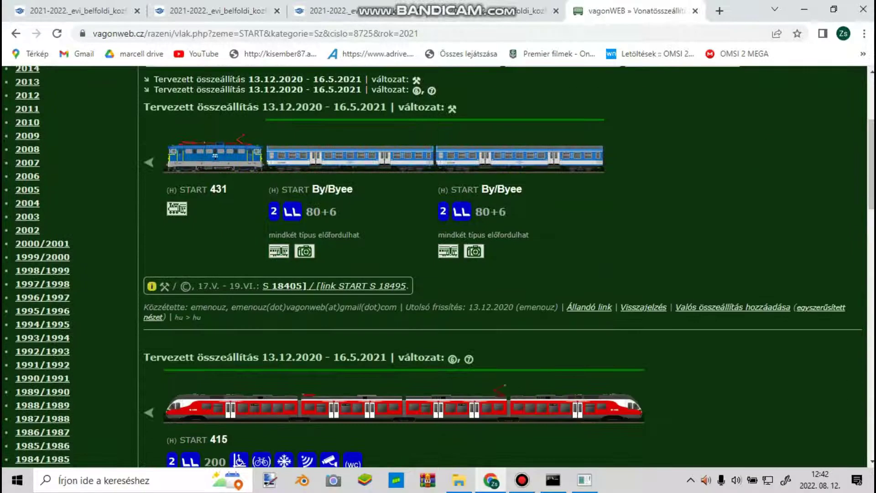
scroll(438, 265, down, 3)
scroll(439, 265, up, 5)
scroll(438, 265, down, 4)
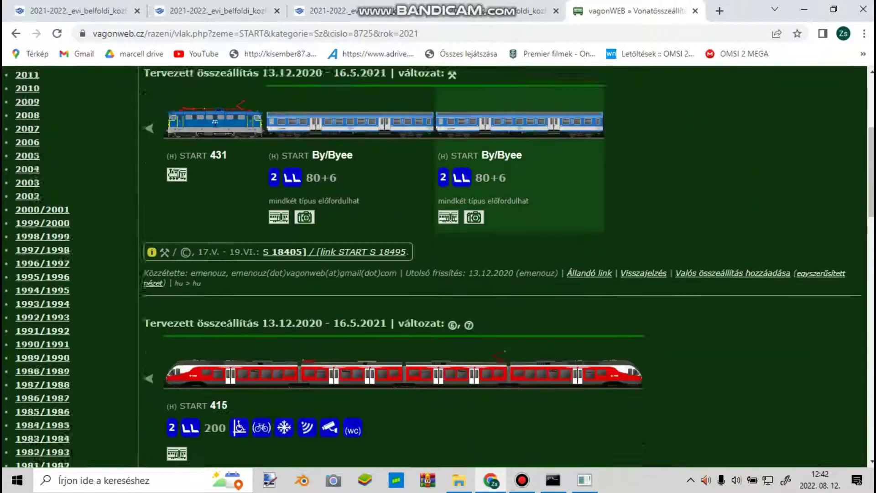
scroll(438, 264, down, 5)
scroll(438, 265, down, 13)
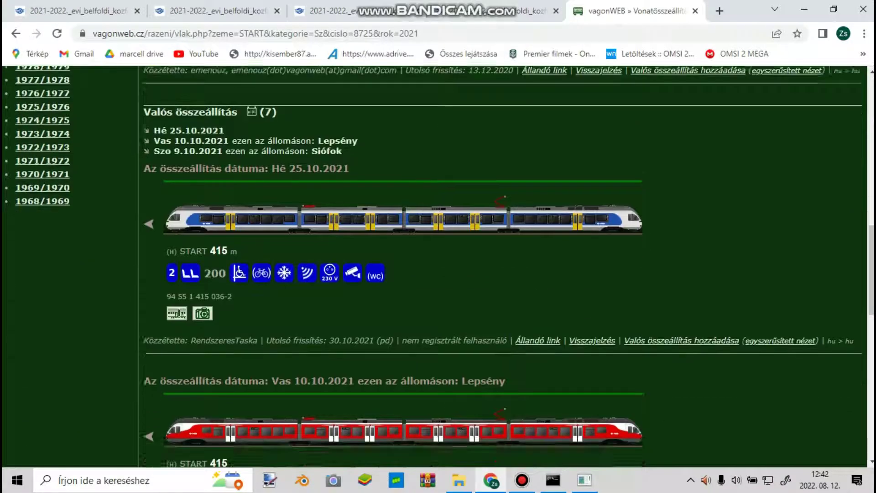
scroll(438, 265, down, 4)
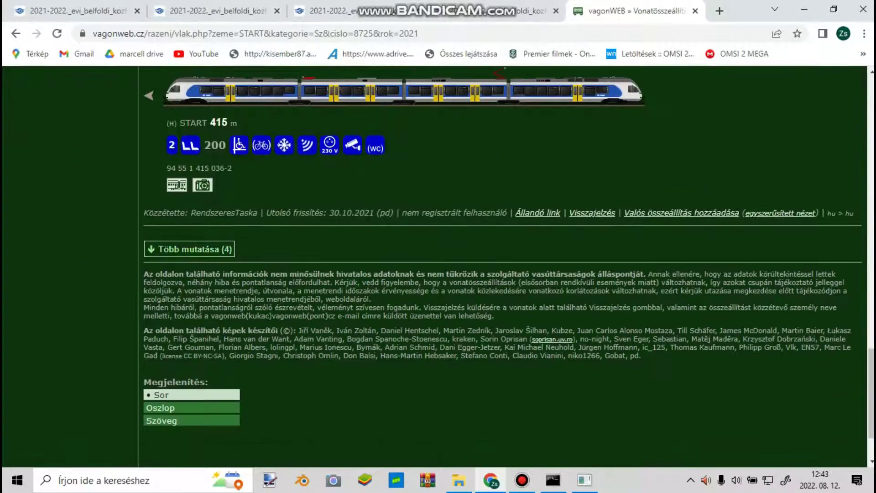
click(189, 248)
scroll(438, 265, down, 10)
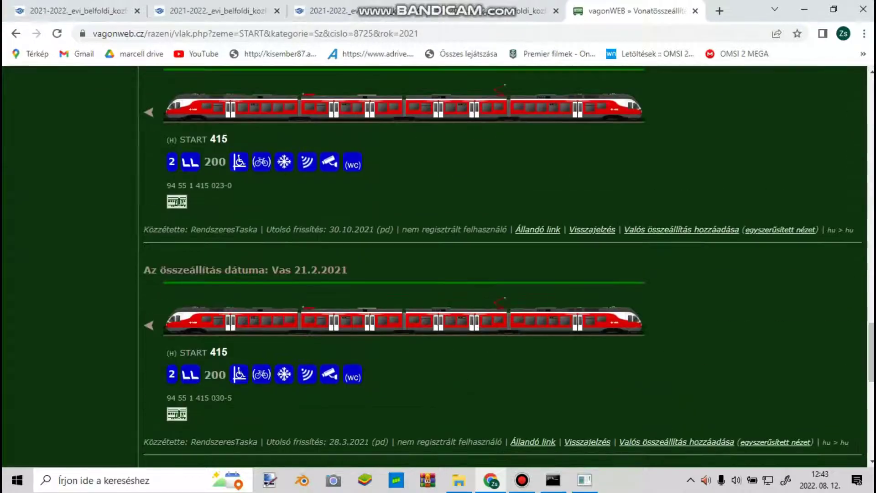
scroll(438, 265, down, 1)
scroll(438, 265, up, 4)
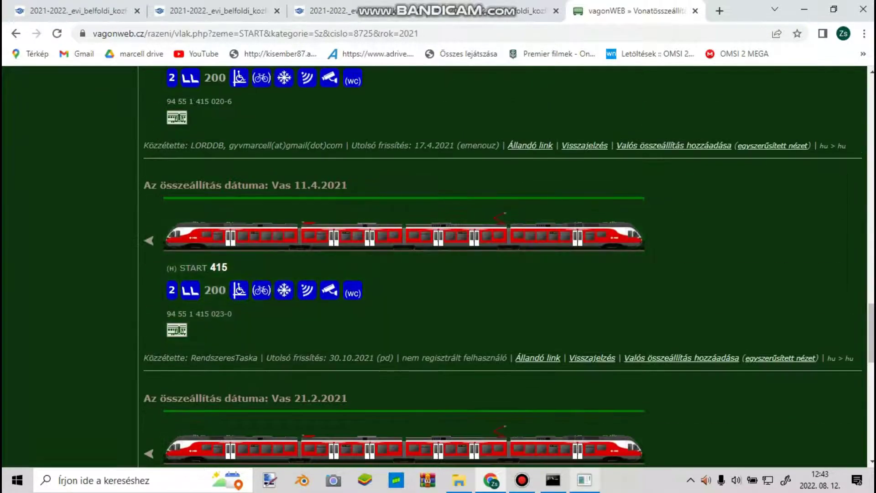
Step: Switch to the TSRE5 Consist Editor and set the new consist's display name to 8724_8725
click(585, 480)
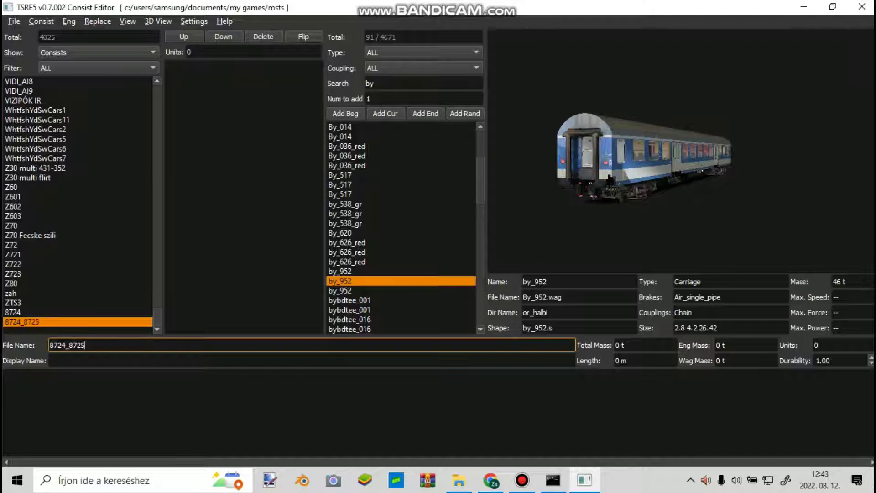
key(Tab)
text(8724_8725)
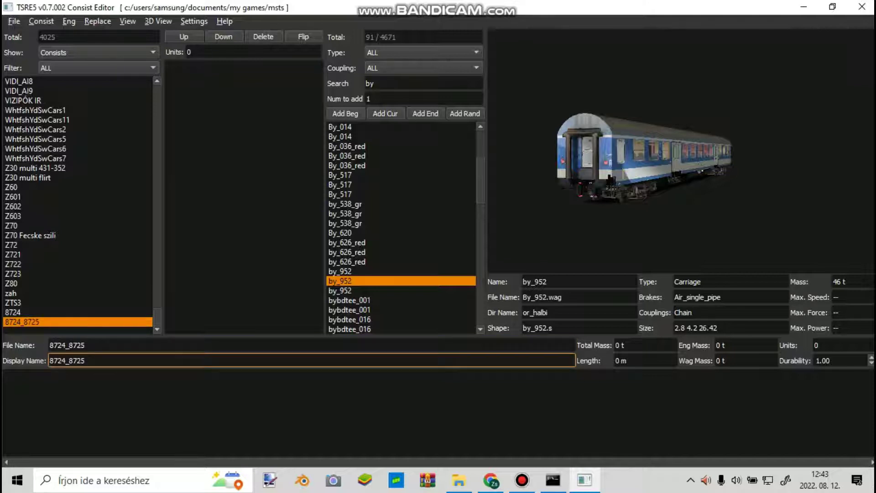
Step: Filter the rolling stock list by 415
click(383, 67)
click(378, 78)
double_click(370, 83)
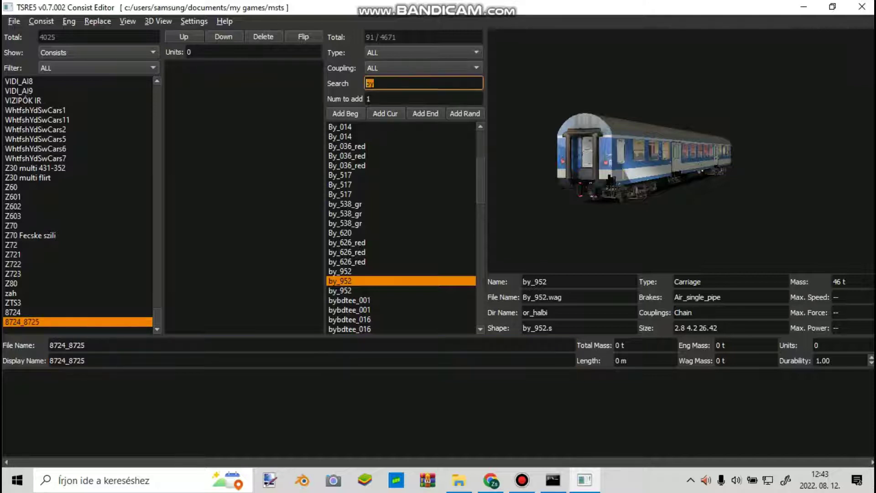
text(451)
key(BackSpace)
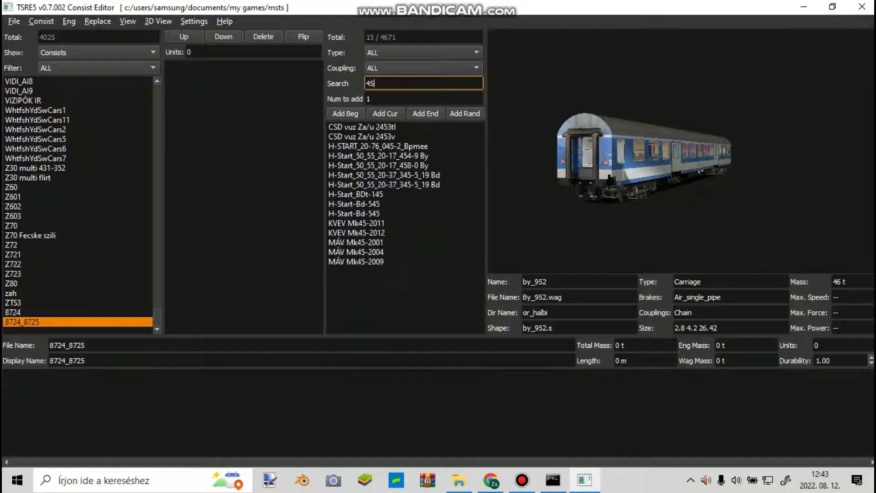
key(BackSpace)
text(15)
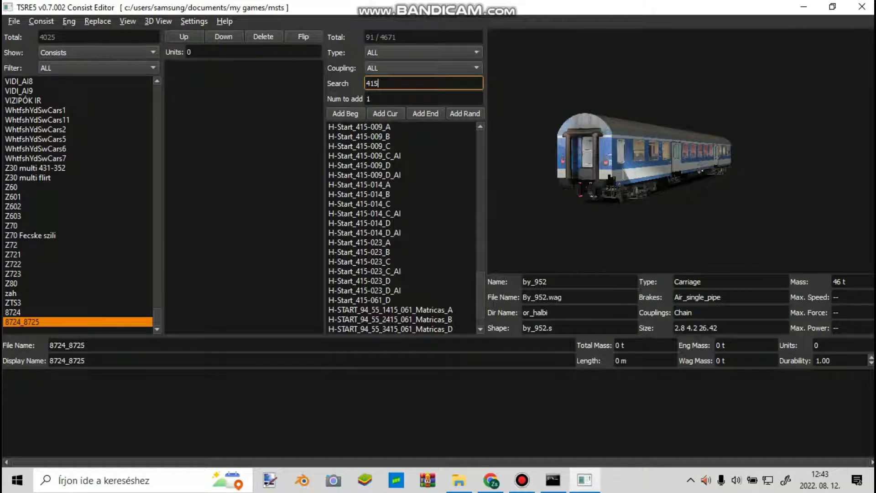
Step: Add the units H-Start_415-023_A, H-Start_415-023_C, H-Start_415-023_D and H-Start_415-023_B to the 8724_8725 consist in that order
double_click(359, 243)
double_click(359, 262)
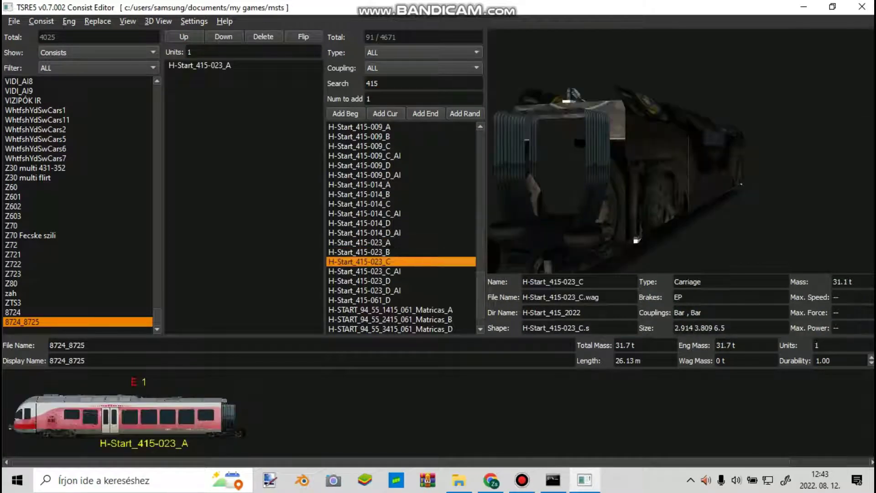
click(359, 281)
double_click(359, 281)
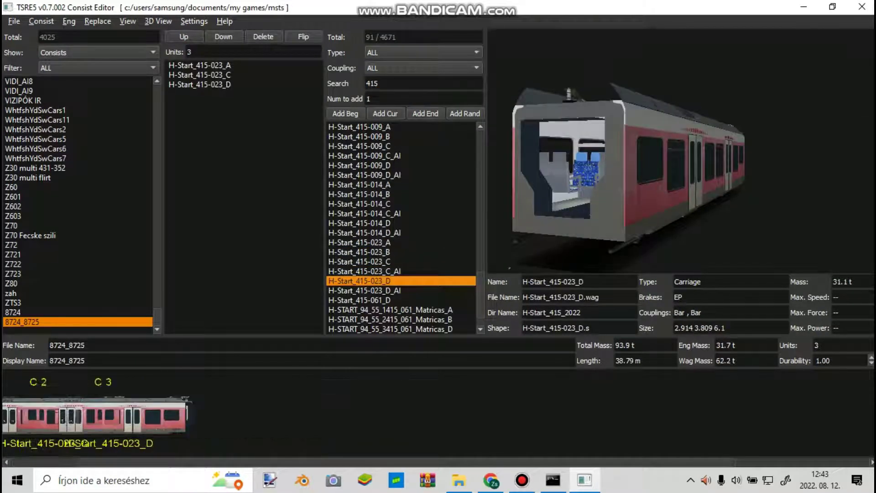
click(359, 252)
double_click(359, 252)
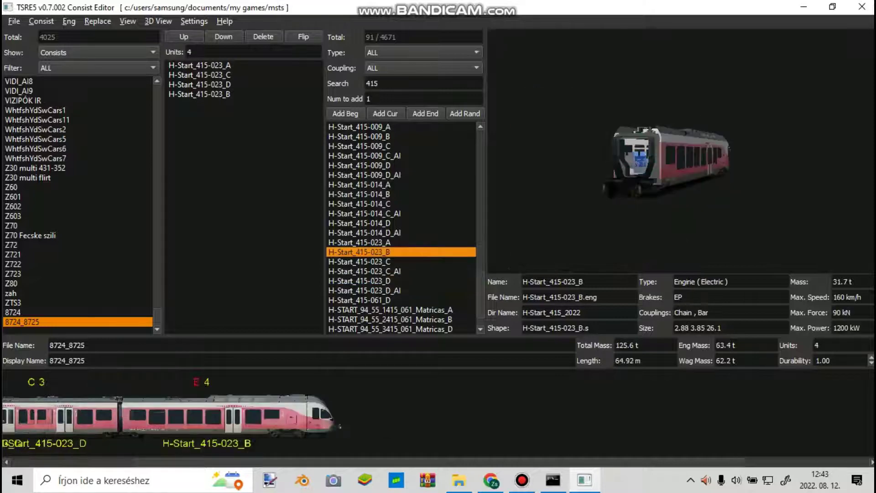
Step: Find the Flirt_csatlas connector from H-Start_415_2022 by searching for flirt, and insert it between the C and D cars
double_click(372, 83)
text(flirt)
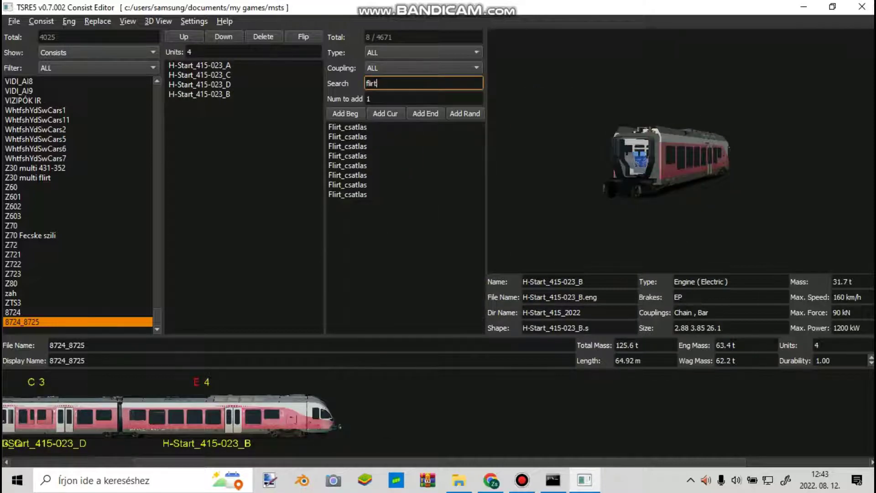
click(359, 195)
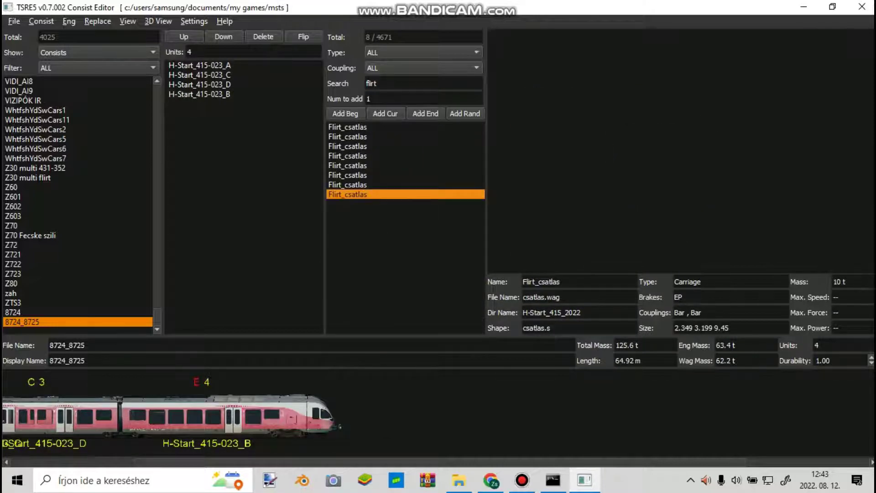
double_click(347, 194)
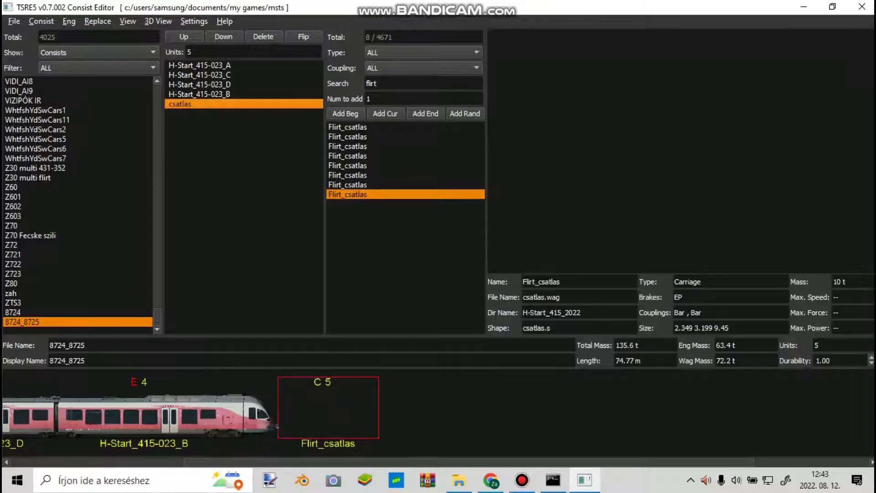
drag(199, 103, 199, 82)
Step: Flip the H-Start_415-023_C car in the consist and check the whole train
click(199, 75)
key(f)
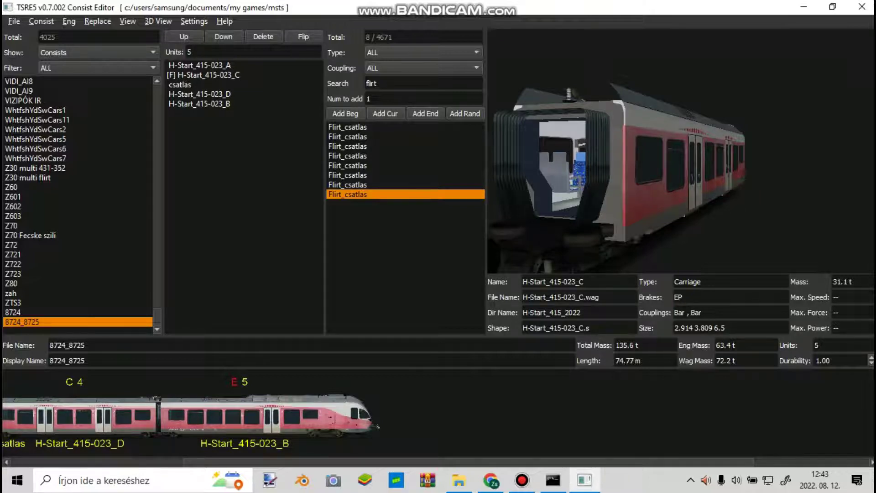
scroll(437, 413, left, 5)
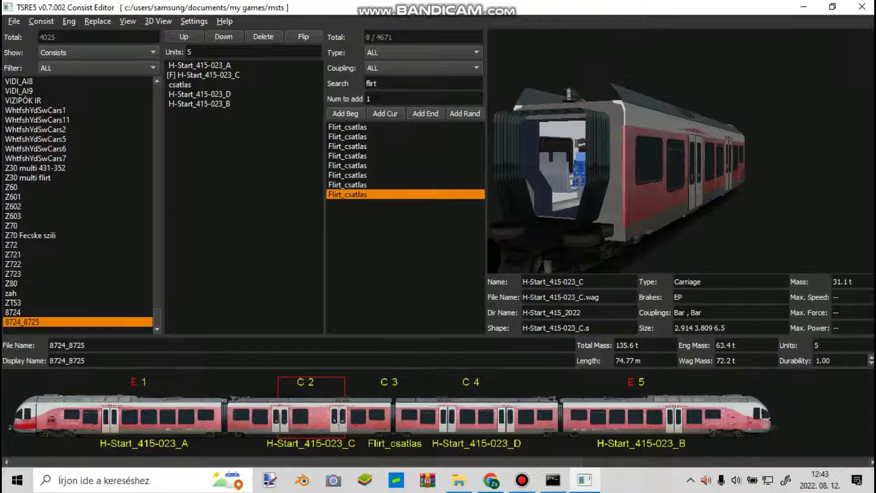
Step: Save the 8724_8725 consist and create another new consist
click(14, 21)
click(30, 49)
click(14, 21)
click(30, 36)
Step: Switch to the browser and look up the next train's number in timetable 30a Székesfehérvár–Budapest on page 239
click(491, 480)
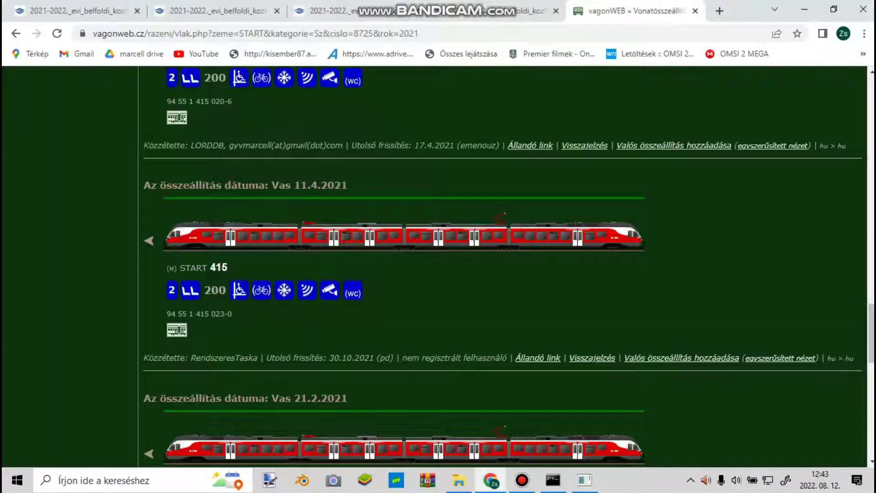
click(338, 11)
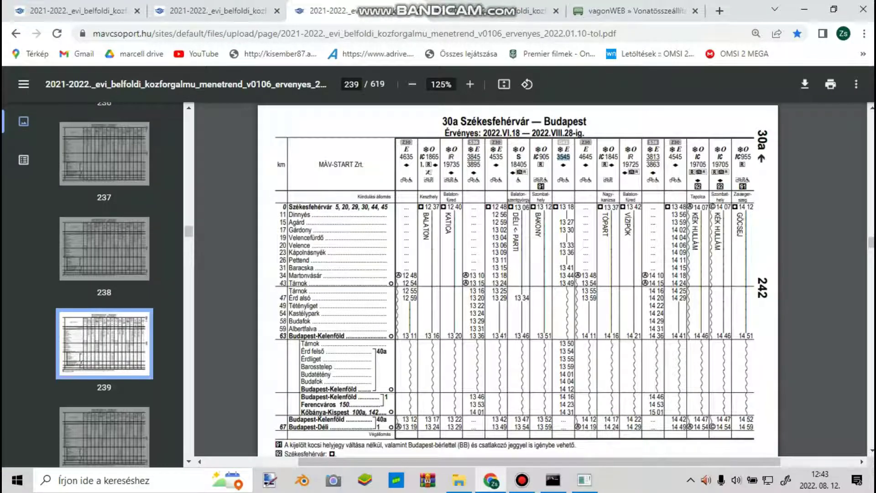
click(637, 10)
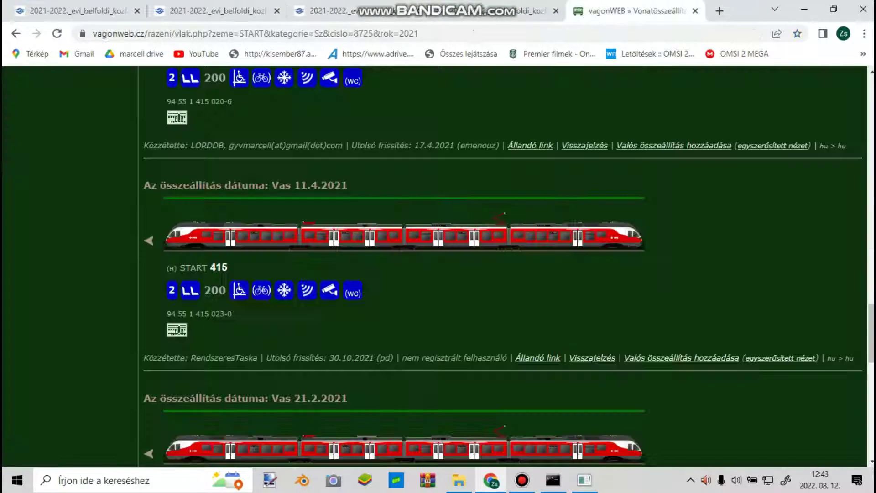
Step: Search the vagonWEB compositions for train number 3545
scroll(502, 264, up, 10)
scroll(156, 330, up, 15)
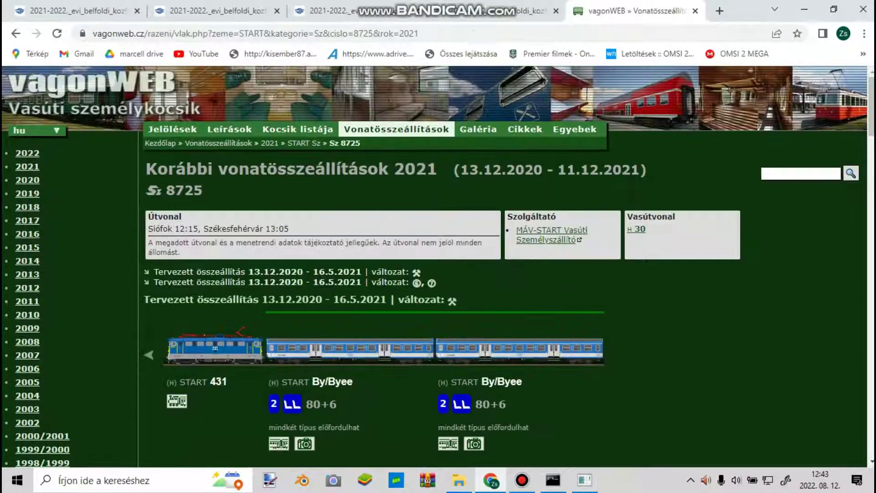
text(3545)
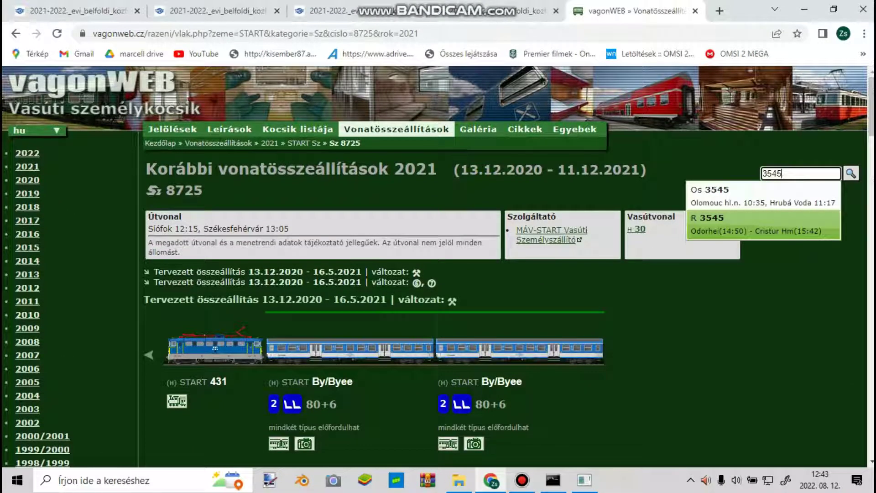
click(522, 479)
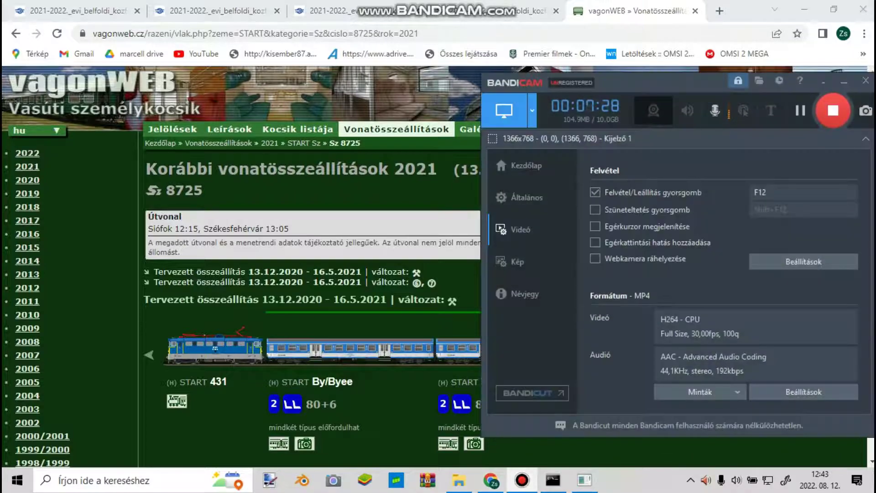
click(844, 82)
Step: Replace the vagonWEB search term with G43 and run the search
drag(783, 173, 762, 173)
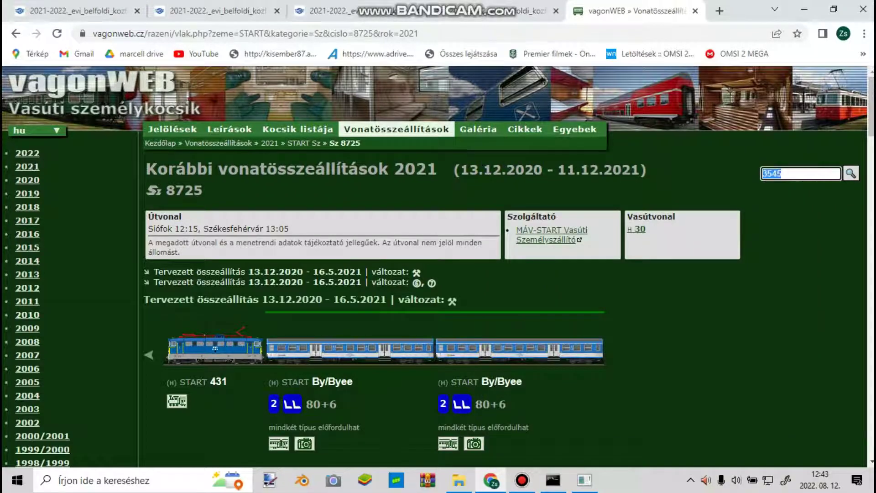
key(BackSpace)
text(3545)
key(BackSpace)
key(BackSpace)
key(BackSpace)
key(BackSpace)
text(G43)
key(Return)
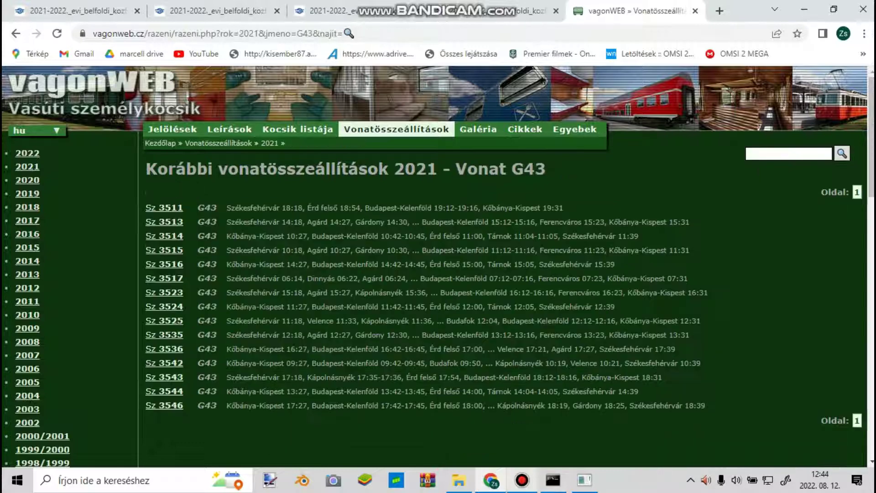
click(521, 479)
click(832, 111)
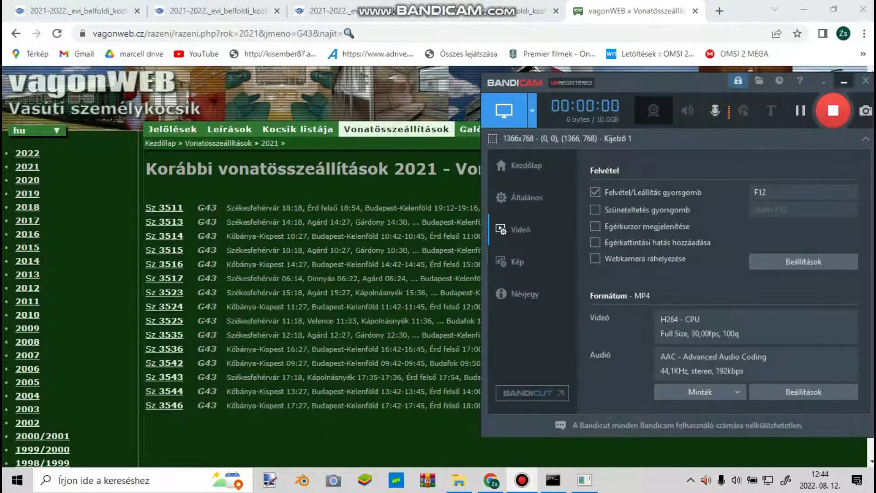
click(844, 81)
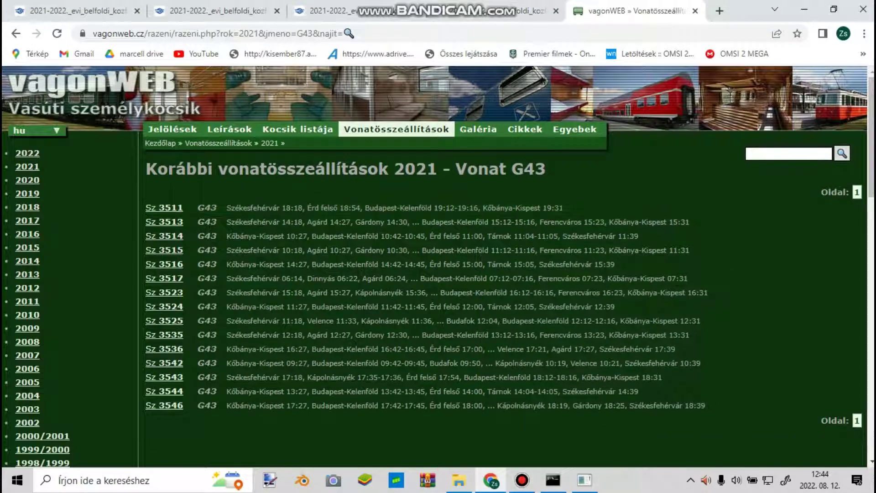
Step: Compare the Székesfehérvár departure in the timetable with the G43 trains listed on vagonWEB
click(215, 11)
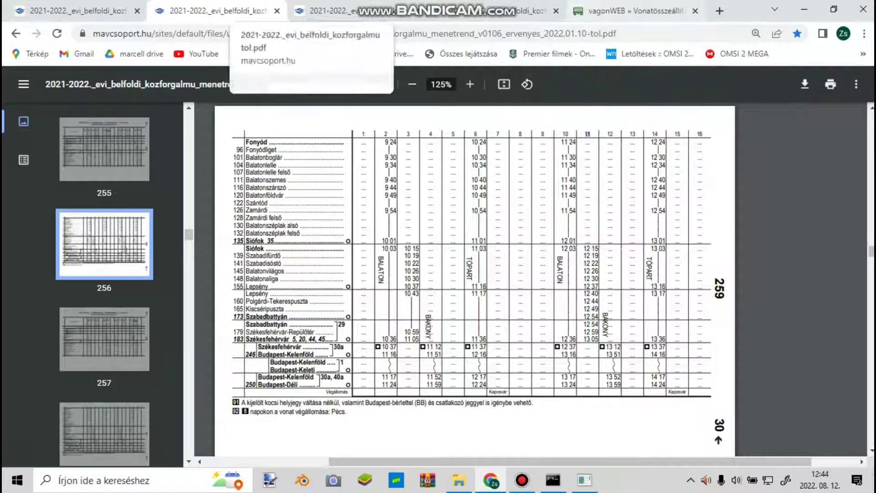
click(319, 11)
click(634, 11)
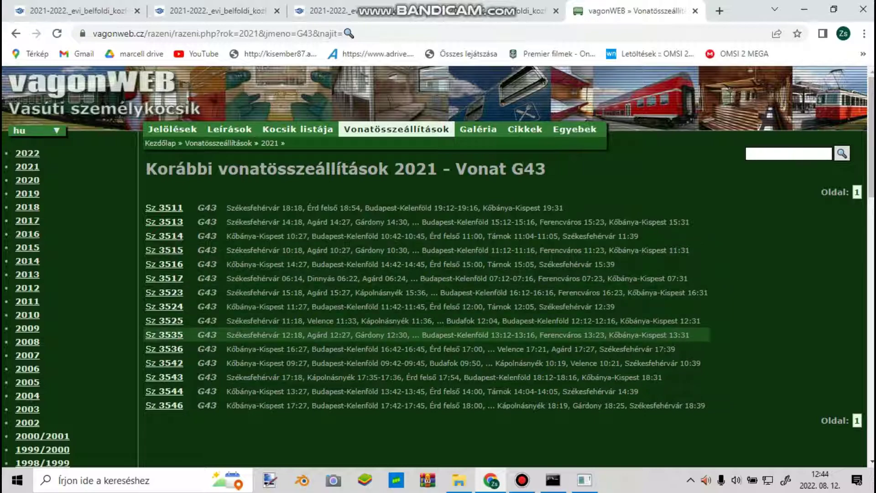
Step: Open the Sz 3535 G43 page and review its route and actual train compositions
click(164, 335)
scroll(164, 334, down, 3)
scroll(439, 265, down, 10)
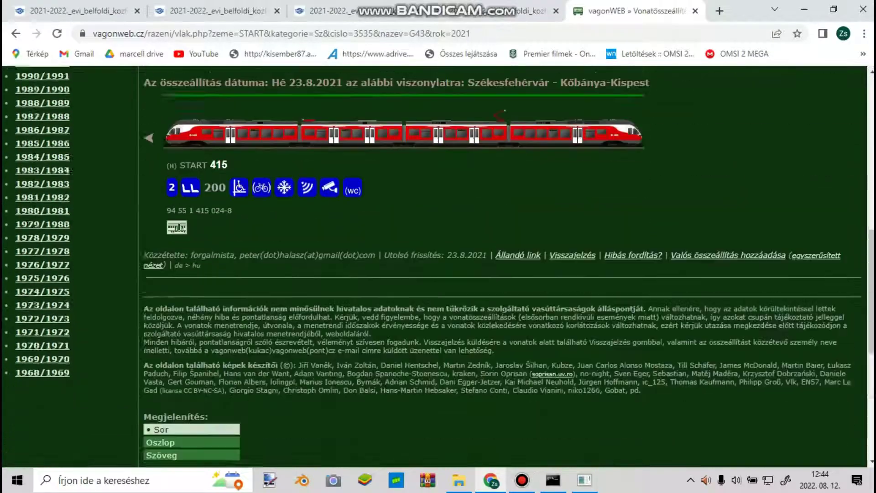
scroll(438, 265, up, 11)
scroll(438, 265, up, 1)
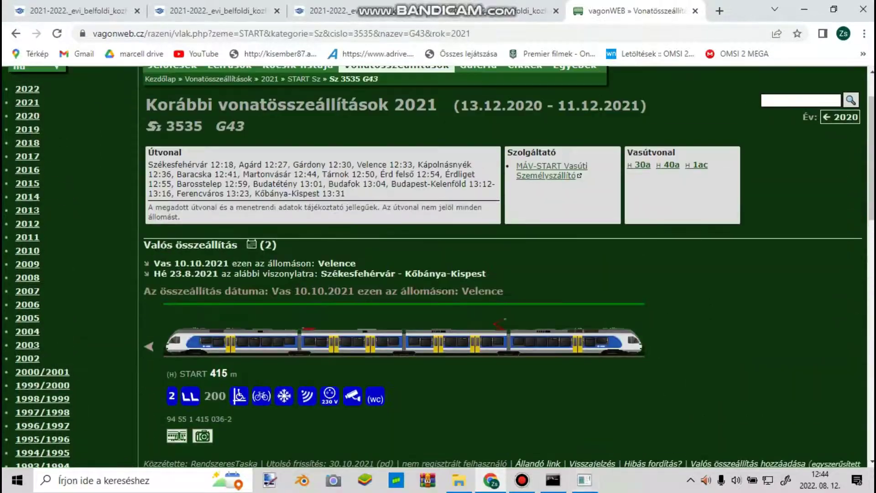
Step: In the Consist Editor, enter 8724_8725 as the new consist's file name and recheck the train number in timetable 30a
click(584, 480)
click(51, 345)
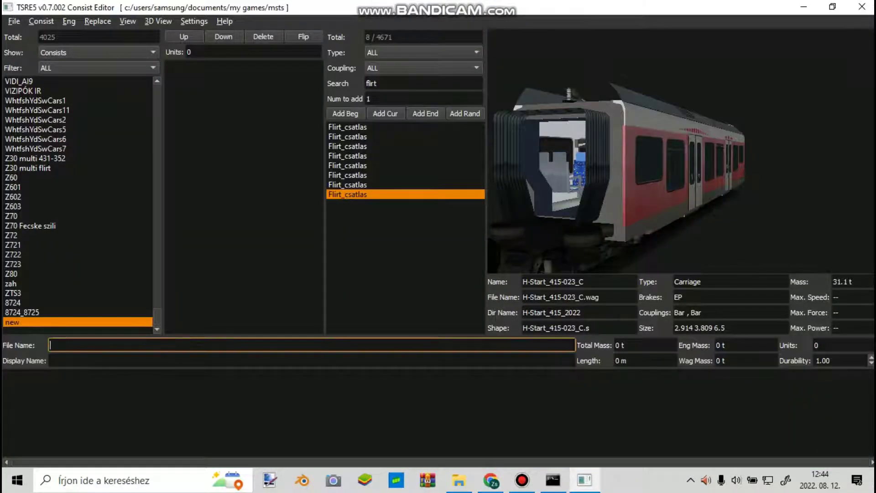
text(8724_8725)
key(alt+Tab)
click(498, 11)
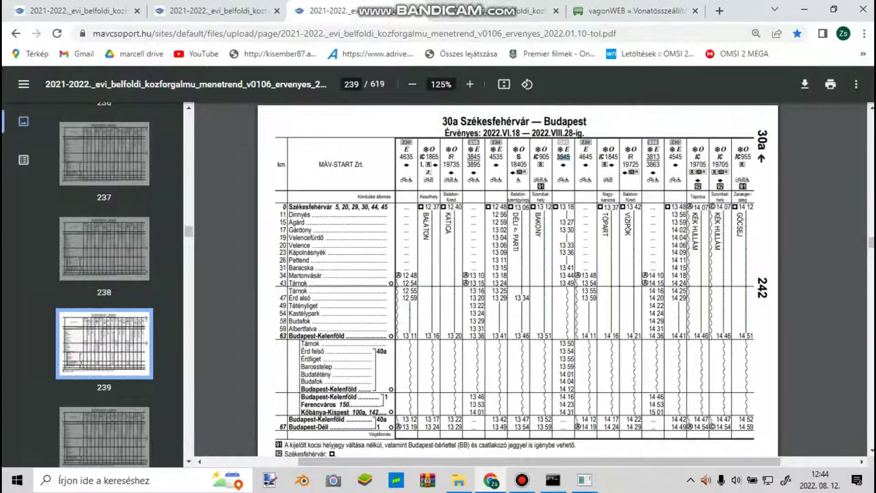
click(583, 480)
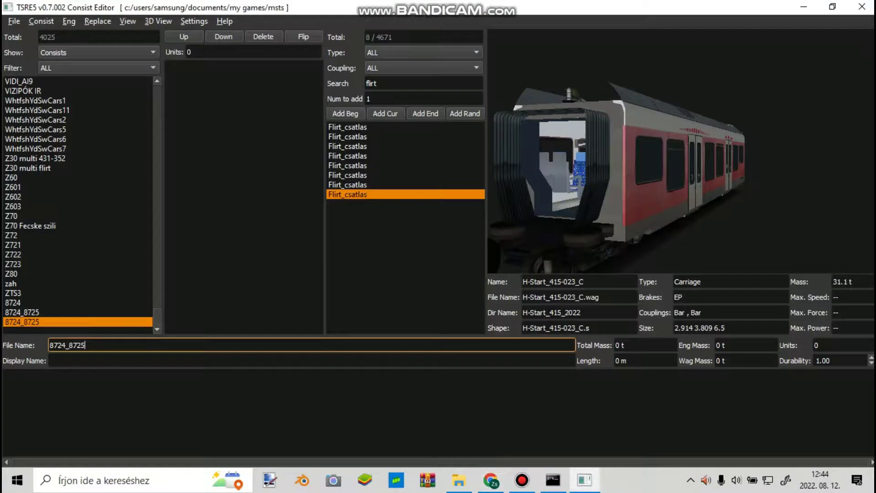
Step: Change the new consist's file name to 8724_3545 and copy it into the display name
key(shift+Left)
key(shift+Left)
key(shift+Left)
key(shift+Left)
text(3545)
key(ctrl+a)
key(ctrl+c)
click(68, 361)
key(ctrl+v)
Step: Find the 2415 units and add H-Start_2415-065_A, _C, _D and _B to the 8724_3545 consist in that order
double_click(371, 83)
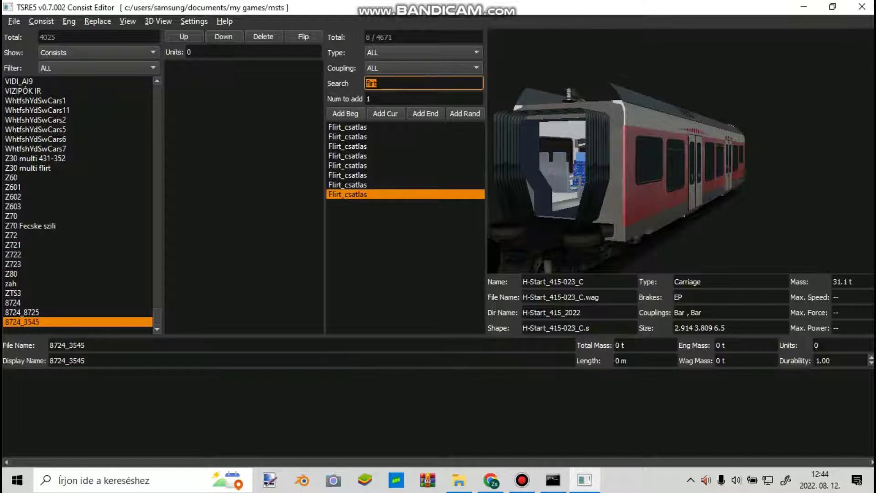
text(2415)
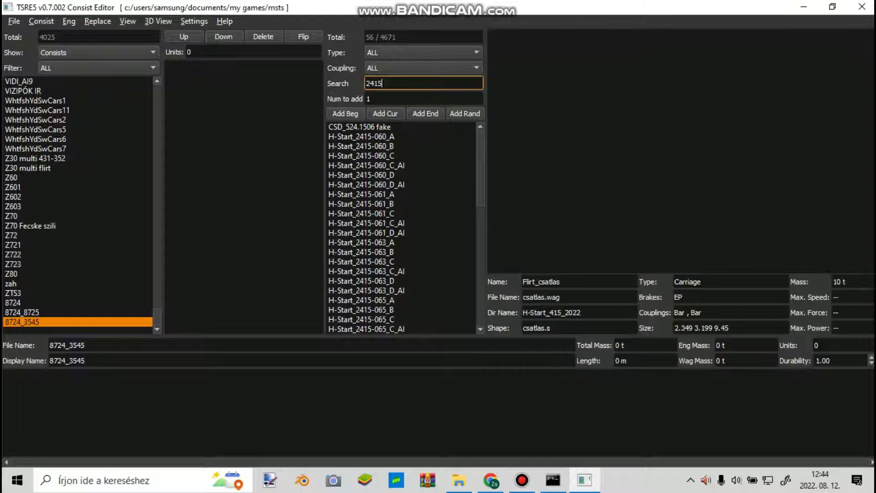
scroll(401, 229, down, 2)
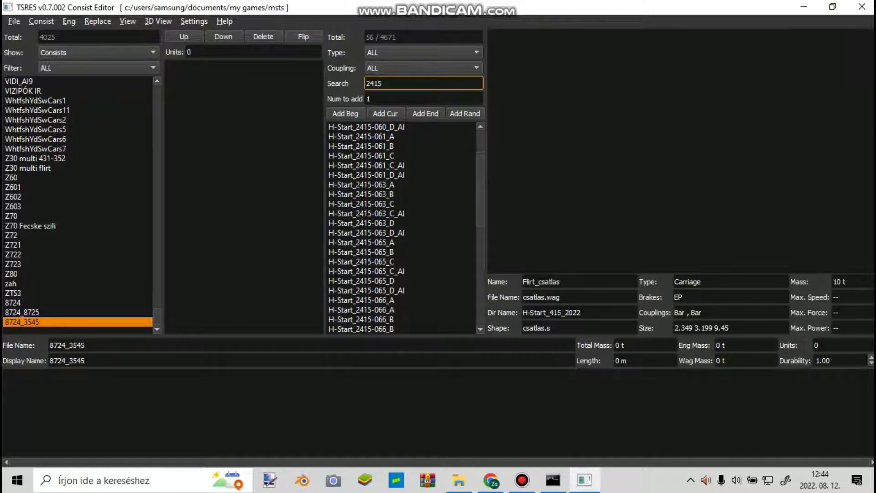
double_click(361, 242)
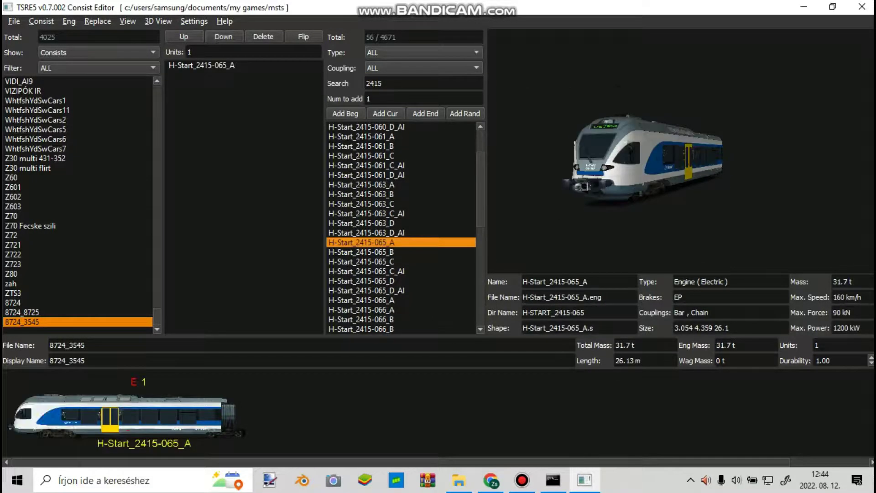
click(361, 261)
double_click(361, 262)
double_click(361, 281)
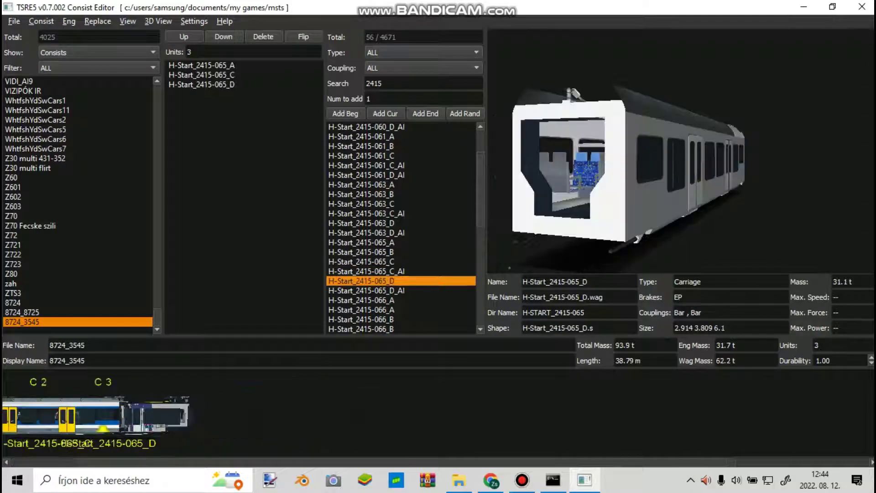
click(361, 252)
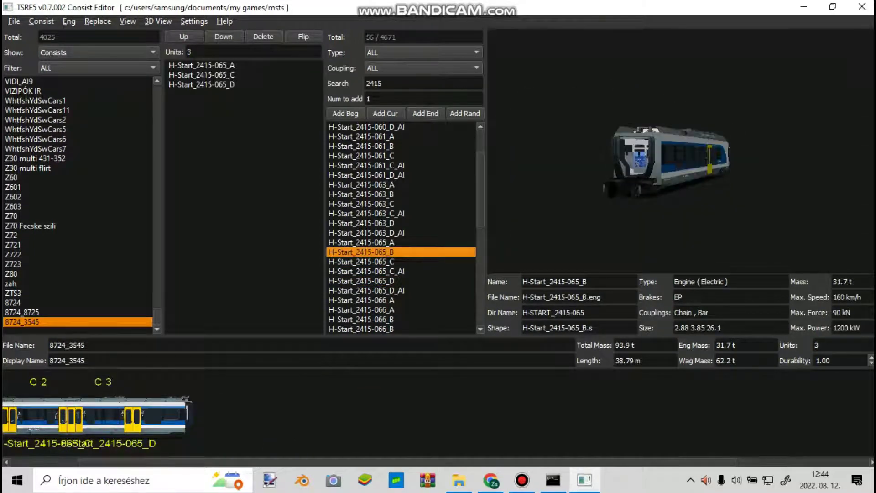
double_click(361, 251)
Step: Search for flirt, add the Flirt_csatlas from H-START_2415-065, and place it between the C and D cars
double_click(374, 83)
text(flirt)
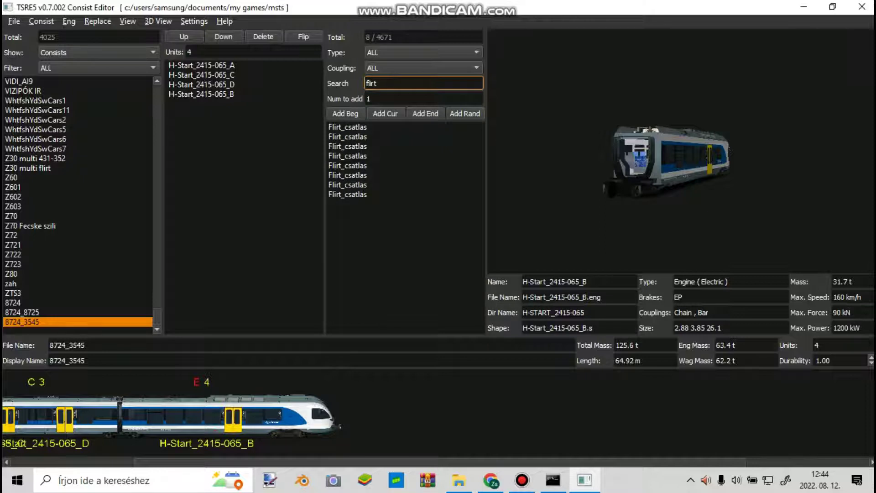
click(348, 146)
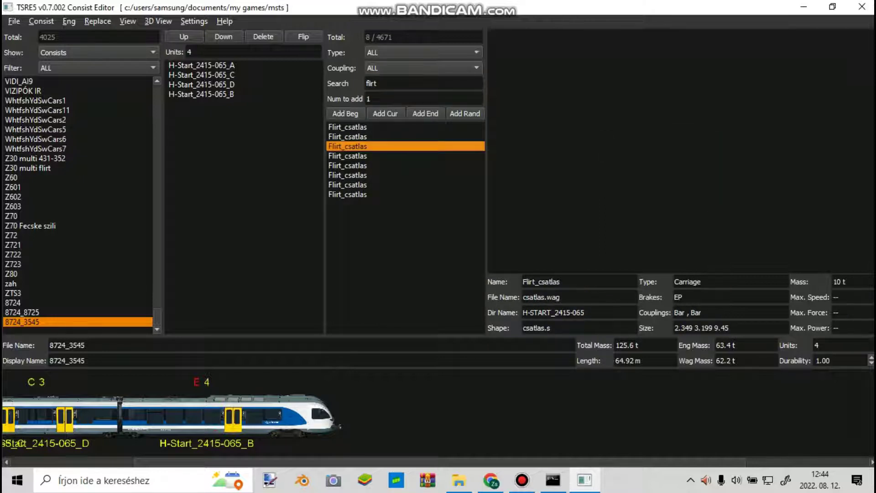
double_click(348, 146)
click(180, 103)
double_click(183, 36)
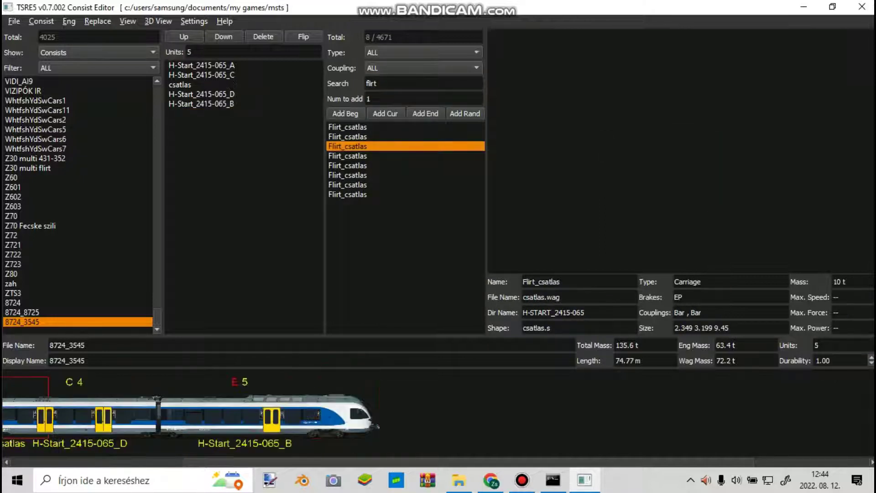
Step: Flip the H-Start_2415-065_C car and save the consist
click(201, 75)
click(303, 36)
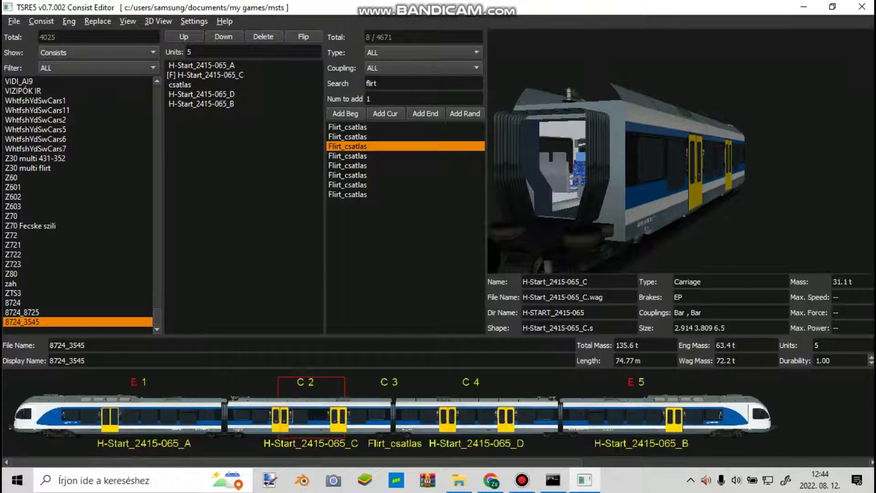
click(14, 21)
click(18, 50)
Step: Switch to Chrome, check train 34125 in timetable 44, and look up its composition on vagonWEB
key(alt+Tab)
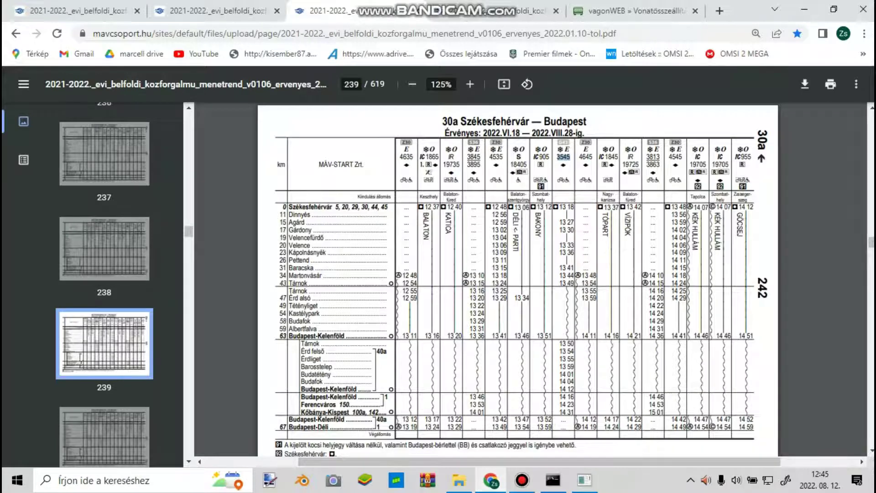
click(524, 13)
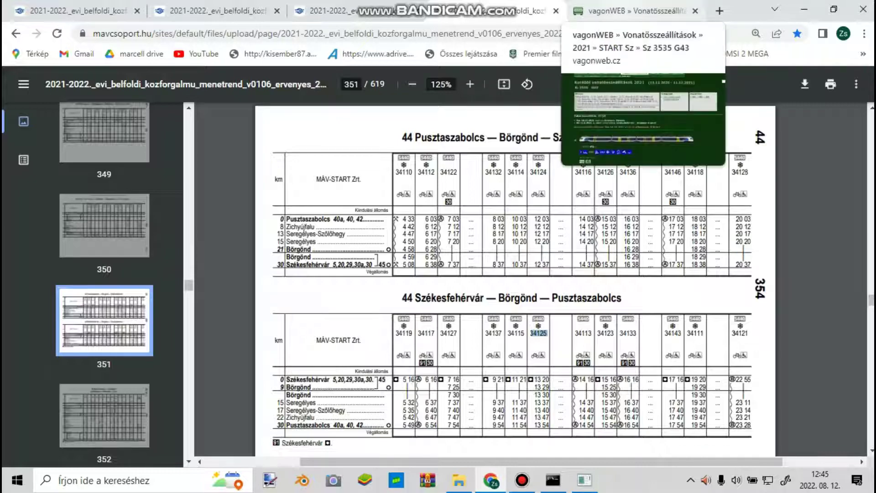
click(635, 10)
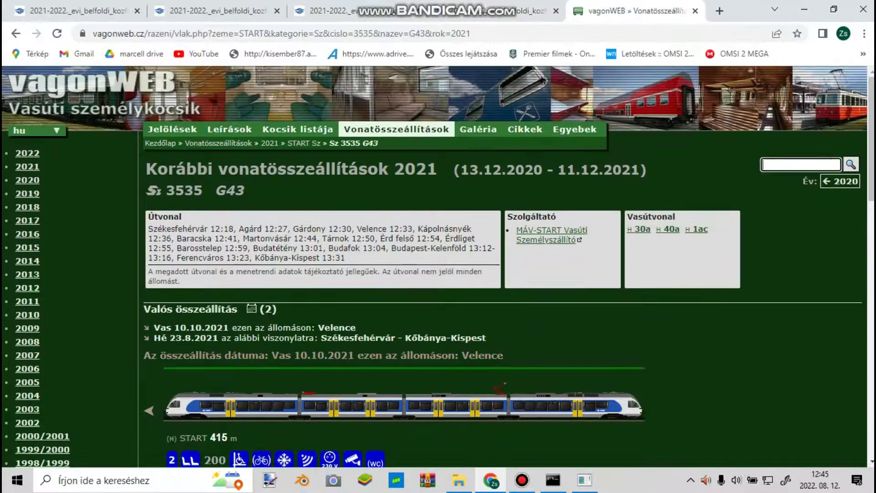
text(34125)
key(Return)
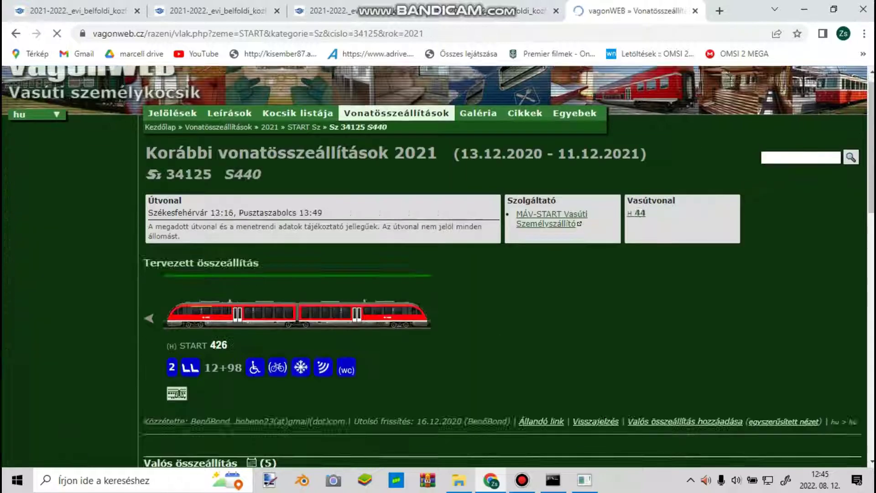
scroll(438, 267, down, 9)
scroll(438, 267, up, 6)
scroll(438, 267, up, 3)
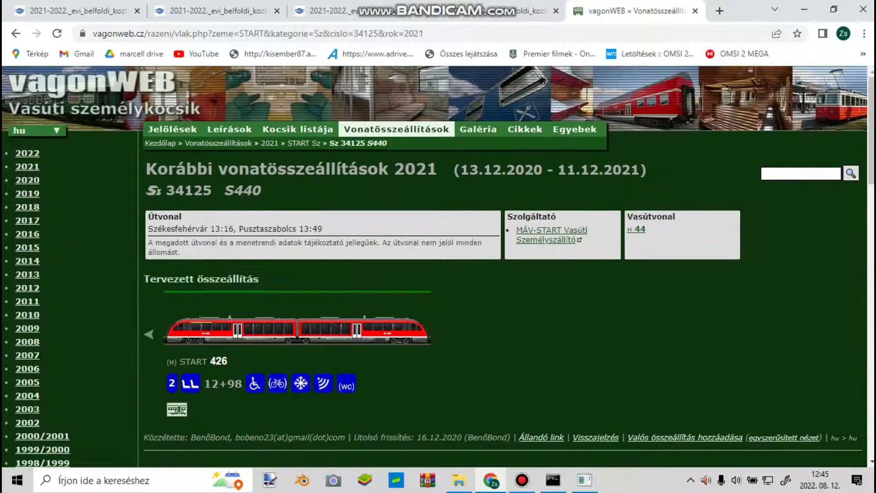
Step: Return to the Consist Editor, save the 8724_3545 consist and create a new one
click(584, 479)
click(14, 20)
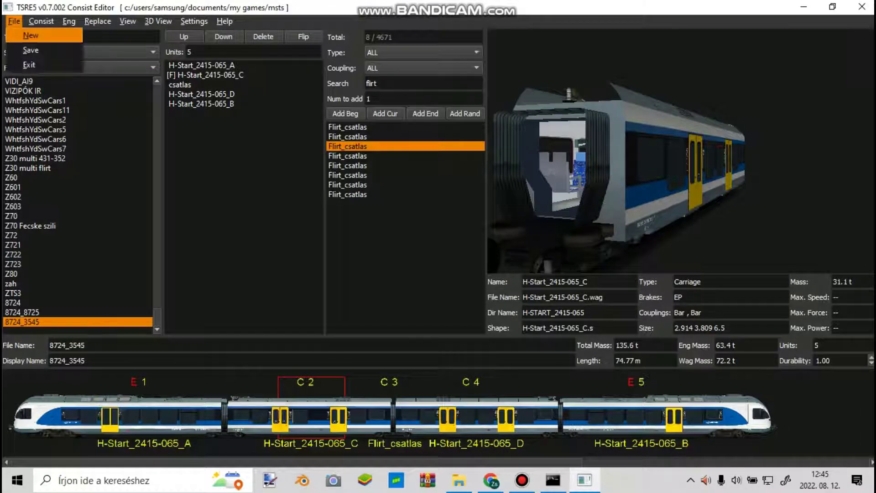
click(31, 51)
click(14, 21)
click(31, 35)
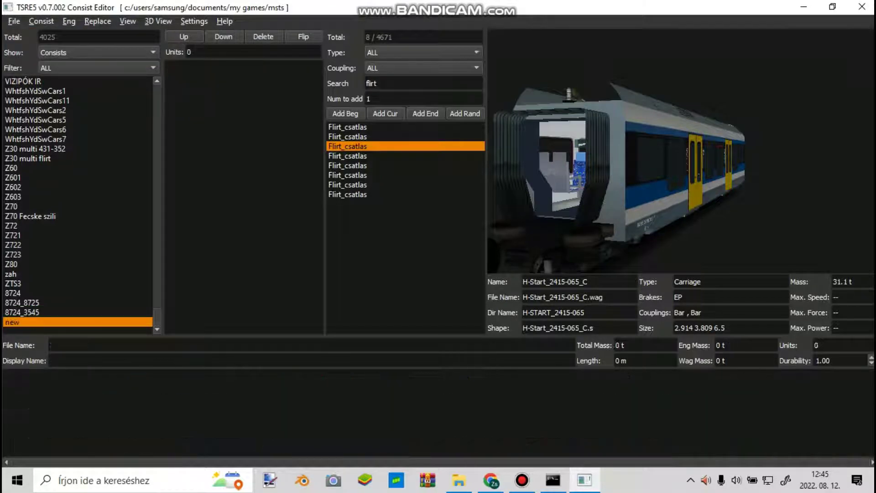
Step: Enter 8724_3545 as the new consist's file name and display name
click(50, 345)
text(8724_3545)
click(51, 360)
text(8724_3545)
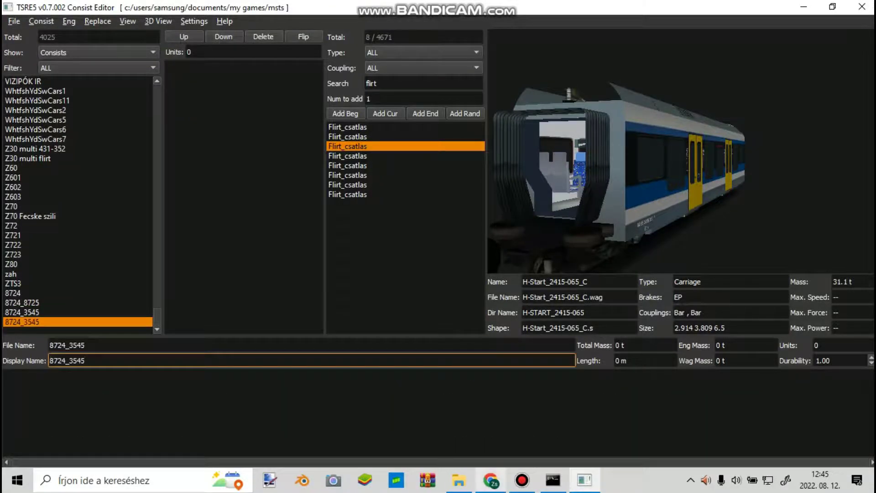
Step: Recheck the train number in timetable 44, then set the new consist's file name and display name to 8724_34125
click(491, 480)
click(347, 10)
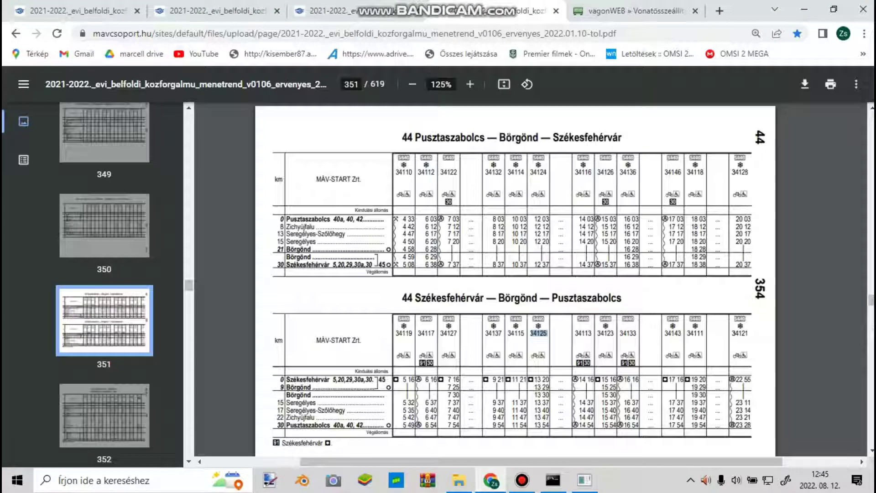
click(584, 480)
drag(85, 345, 70, 345)
text(34125)
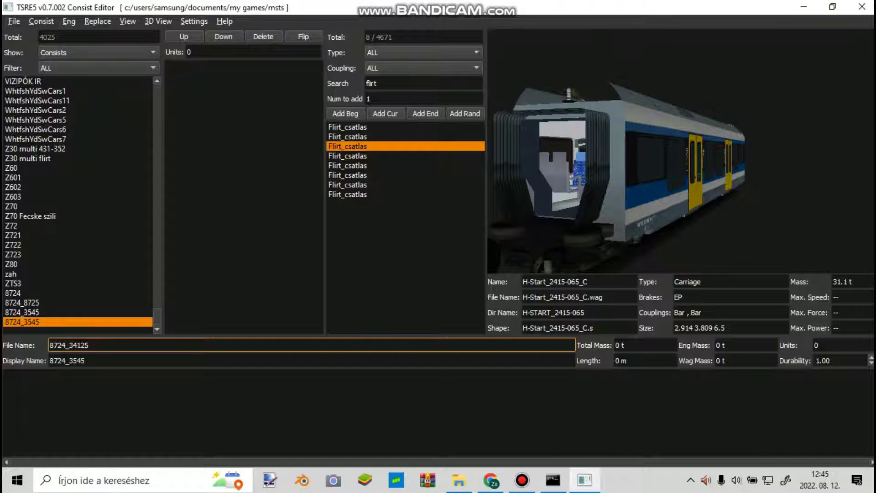
key(ctrl+a)
key(Tab)
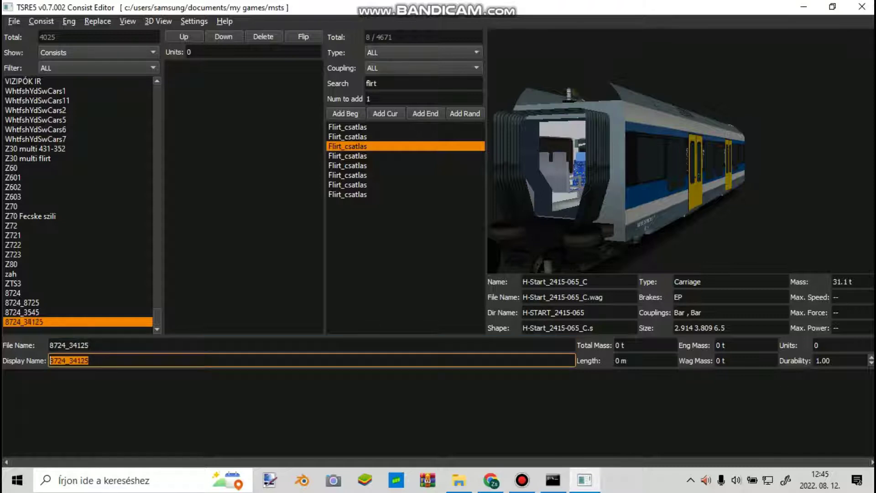
Step: Search the units for acthu and add the red Desiro car ActHU_MAV_6342_a to the 8724_34125 consist
key(Tab)
text(acthu)
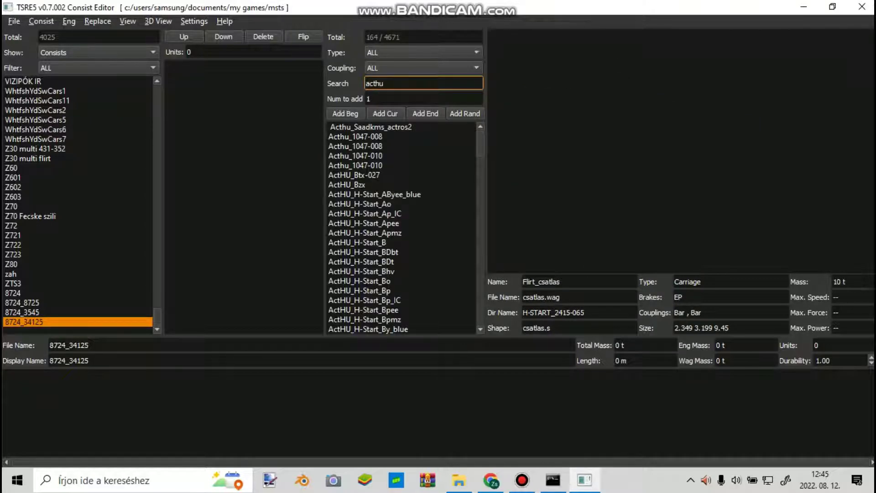
scroll(402, 228, down, 14)
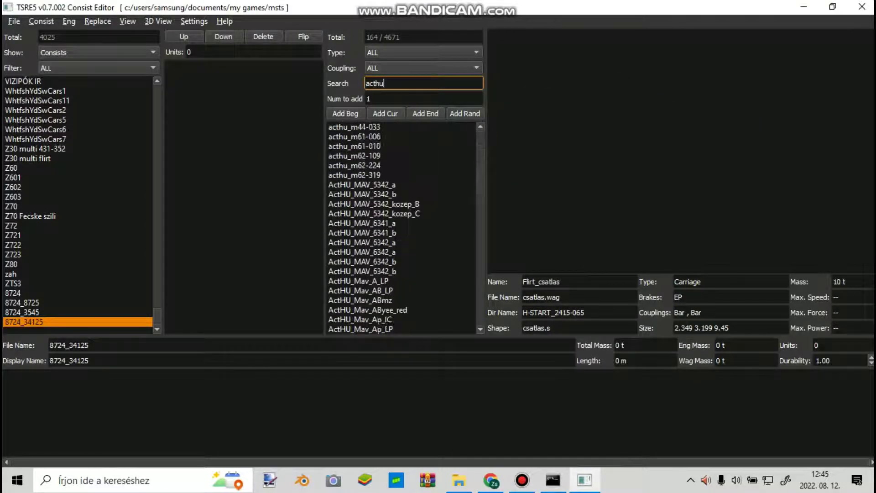
scroll(402, 228, up, 1)
click(400, 165)
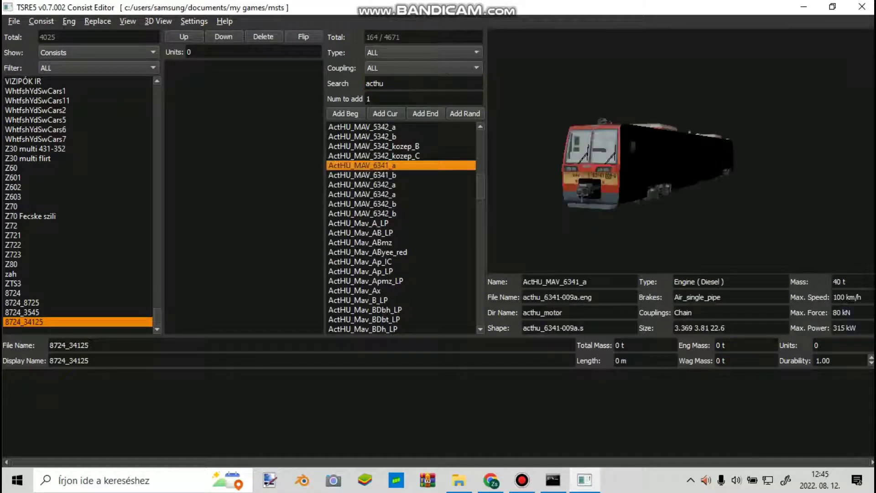
click(400, 184)
scroll(400, 222, up, 2)
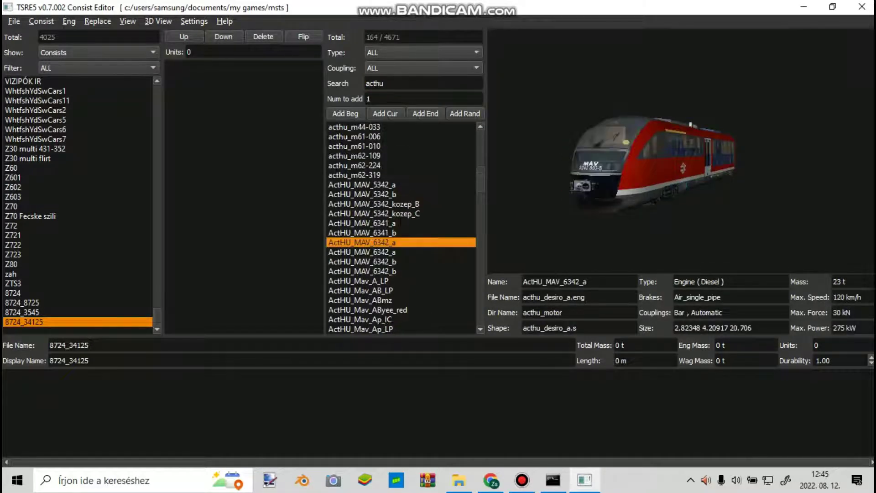
double_click(400, 242)
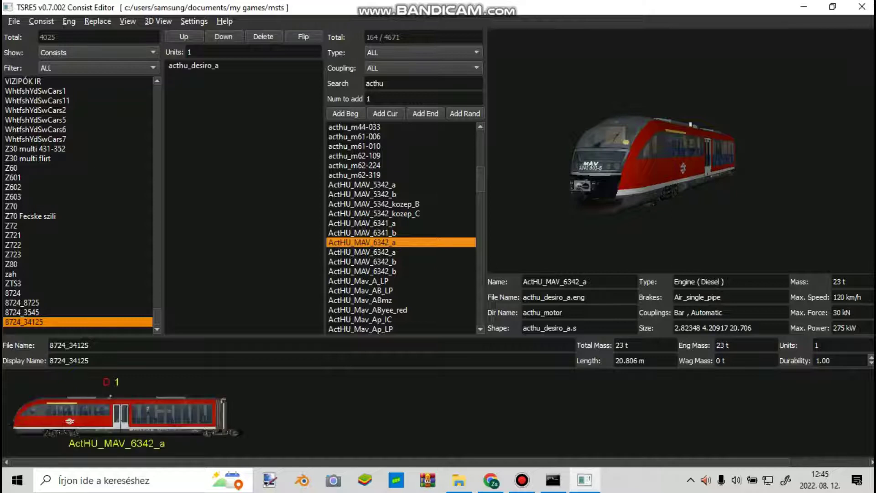
Step: Add the matching Desiro car ActHU_MAV_6342_b from acthu_desiro_b.eng behind the first car
click(400, 262)
click(400, 271)
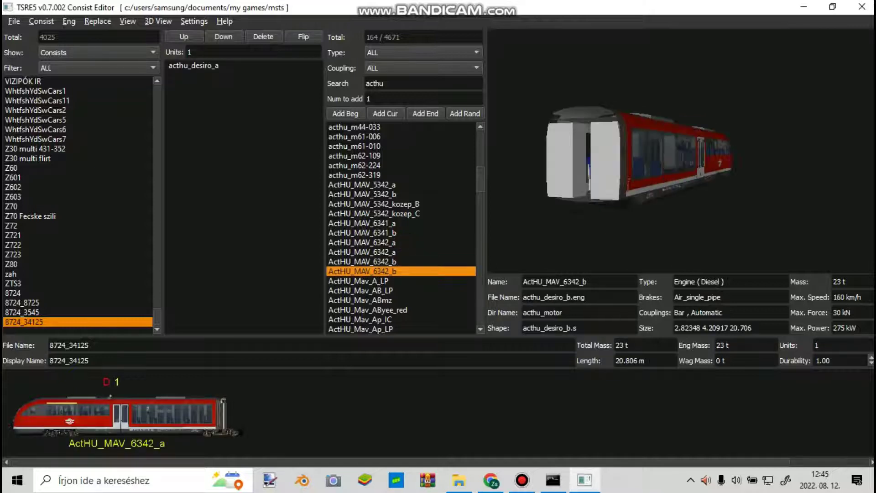
double_click(365, 271)
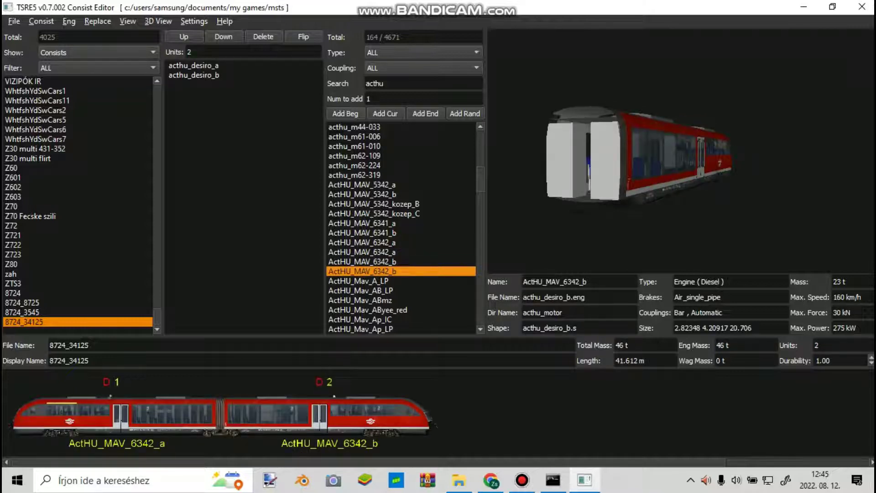
Step: Save the 8724_34125 consist and create another new consist
click(13, 21)
click(20, 49)
click(14, 21)
click(20, 31)
Step: In Chrome, compare the timetable 30 pages for both directions to examine train numbers and times at Székesfehérvár
click(491, 481)
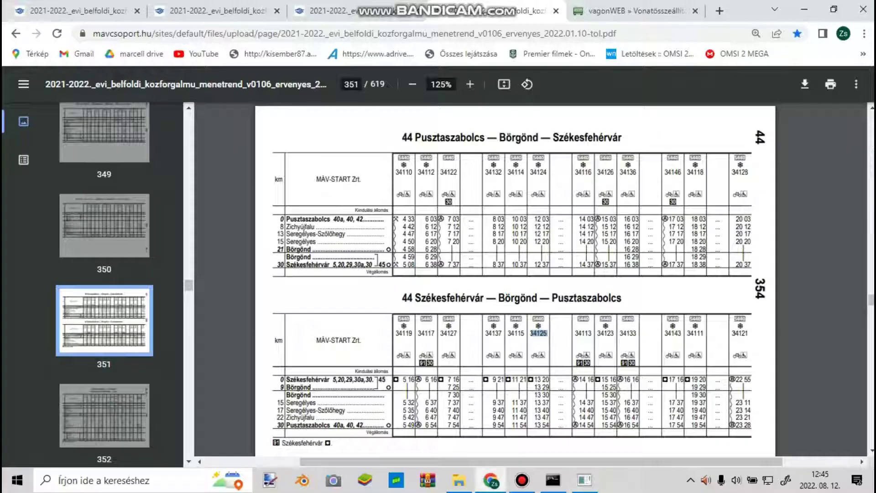
click(338, 6)
click(215, 10)
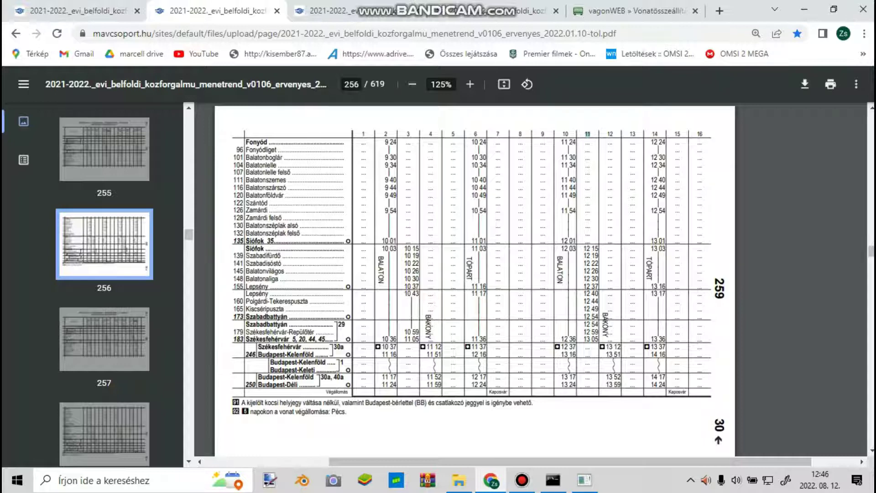
click(75, 10)
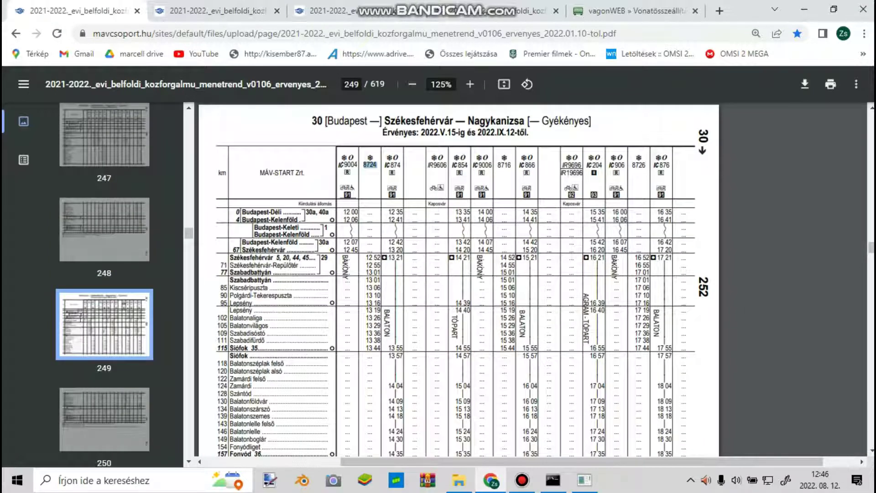
key(ctrl+Page_Down)
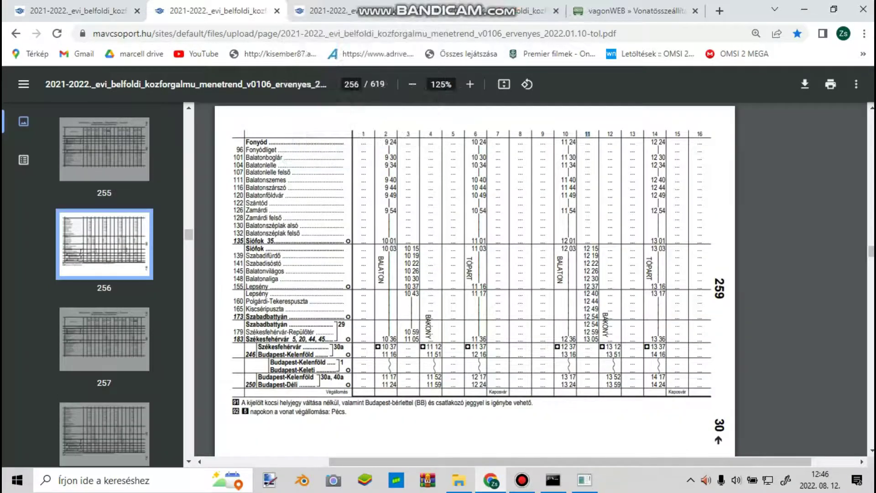
scroll(475, 281, up, 10)
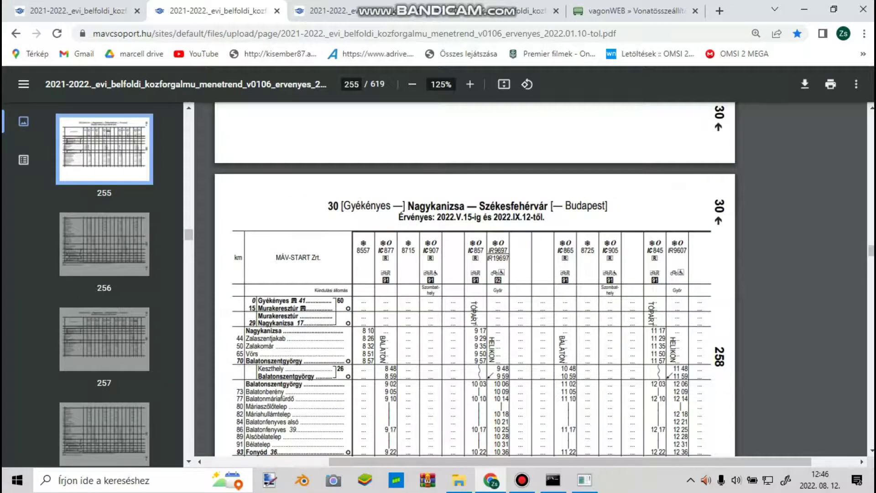
scroll(475, 281, down, 10)
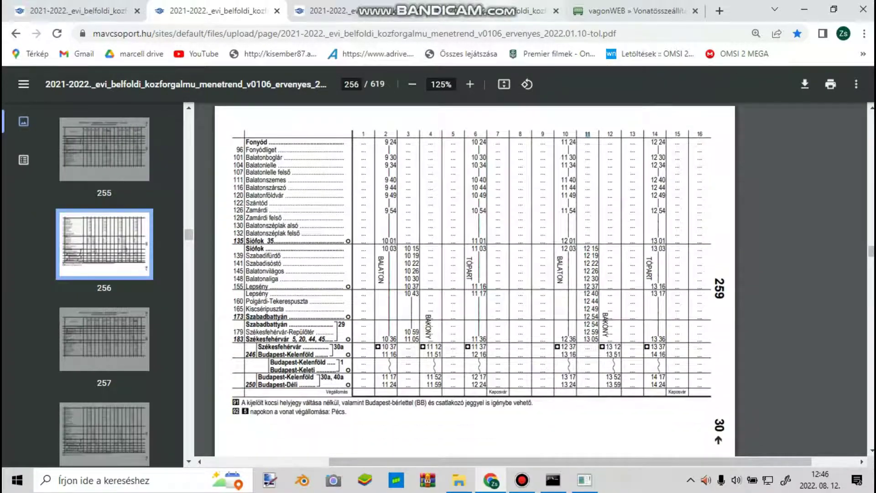
Step: Look up train 845 on vagonWEB and open the 2021 page of IC 845 Tópart
click(612, 11)
click(800, 173)
text(845)
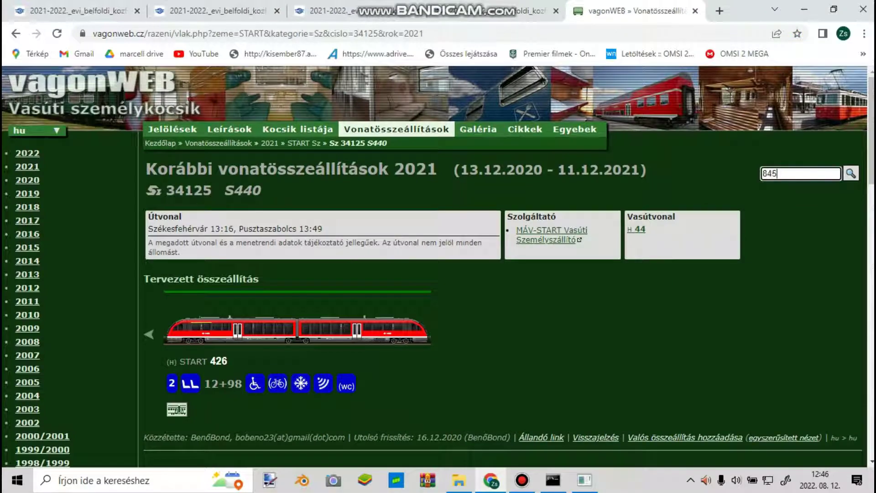
key(Down)
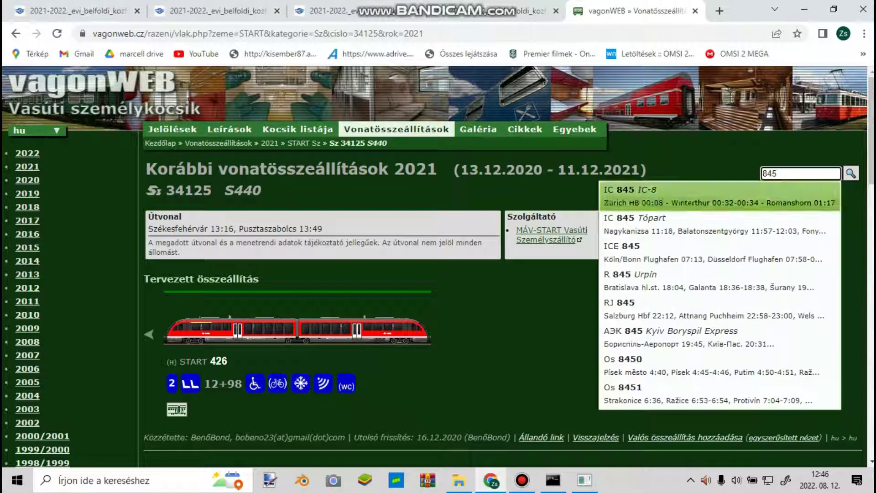
key(Down)
key(Return)
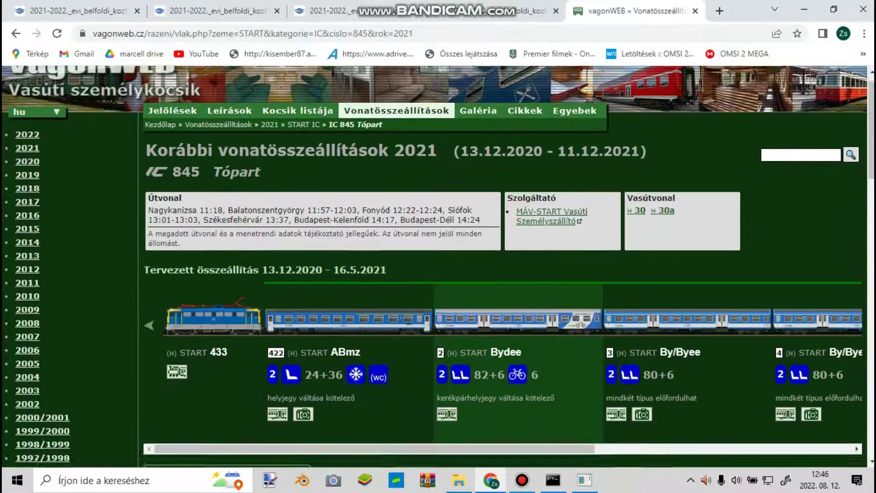
Step: Examine the recorded compositions of IC 845 by date to see which locomotive and coach types it used
scroll(502, 274, down, 10)
scroll(502, 273, down, 15)
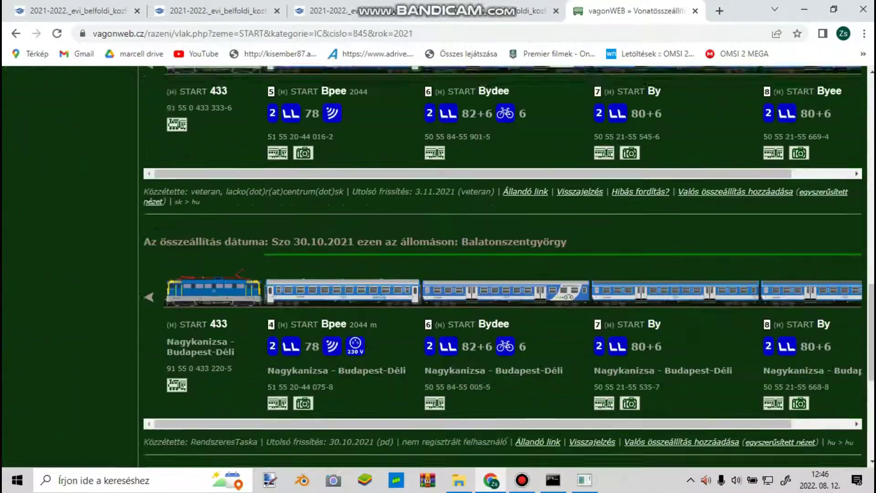
scroll(502, 274, up, 15)
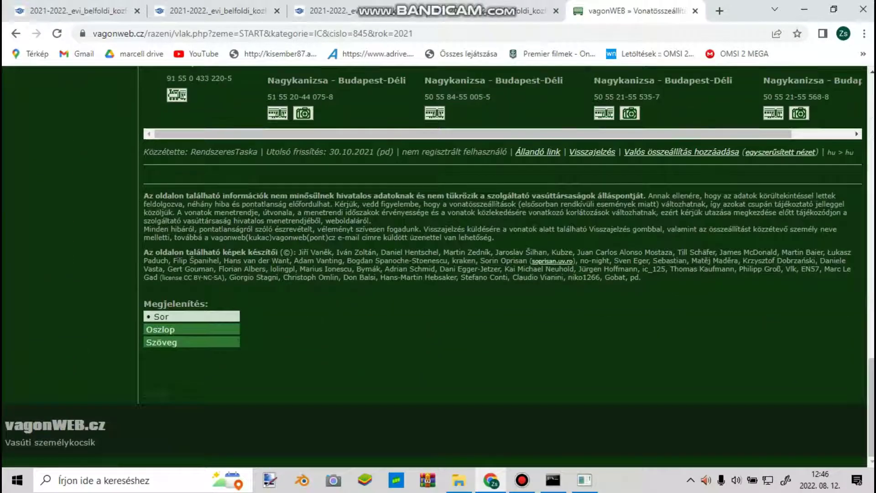
scroll(502, 274, down, 20)
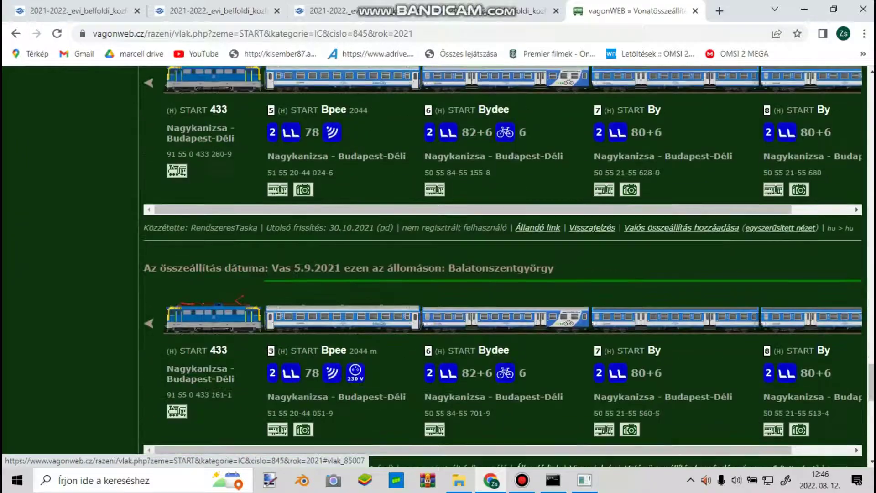
click(187, 171)
scroll(502, 274, down, 5)
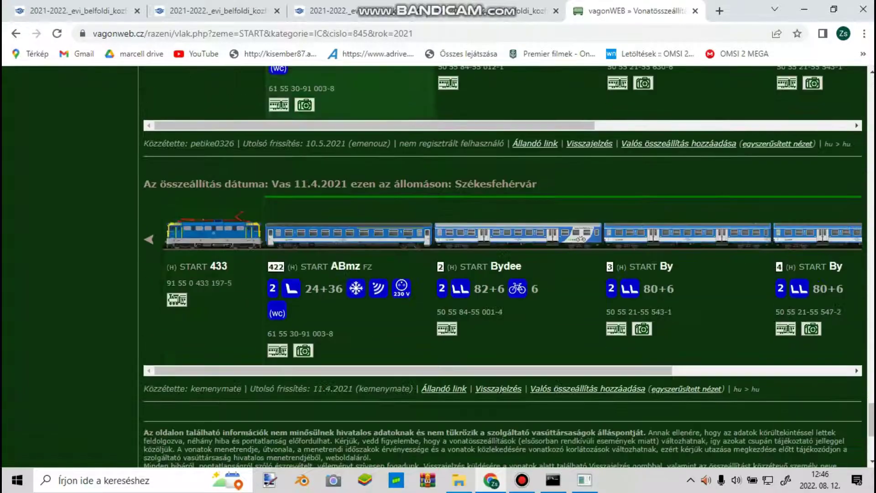
scroll(502, 274, up, 3)
scroll(502, 274, down, 4)
scroll(501, 274, up, 5)
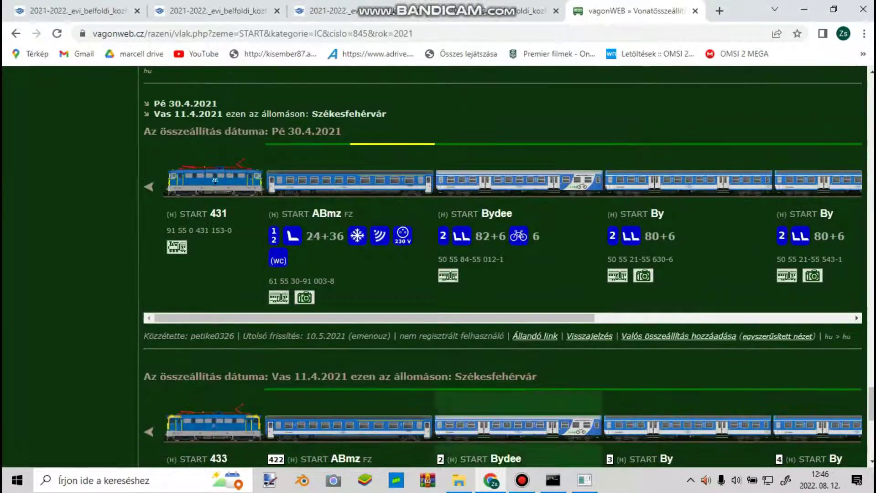
Step: Switch to the TSRE5 Consist Editor and search the units for 431 locomotives
key(alt+Tab)
double_click(375, 83)
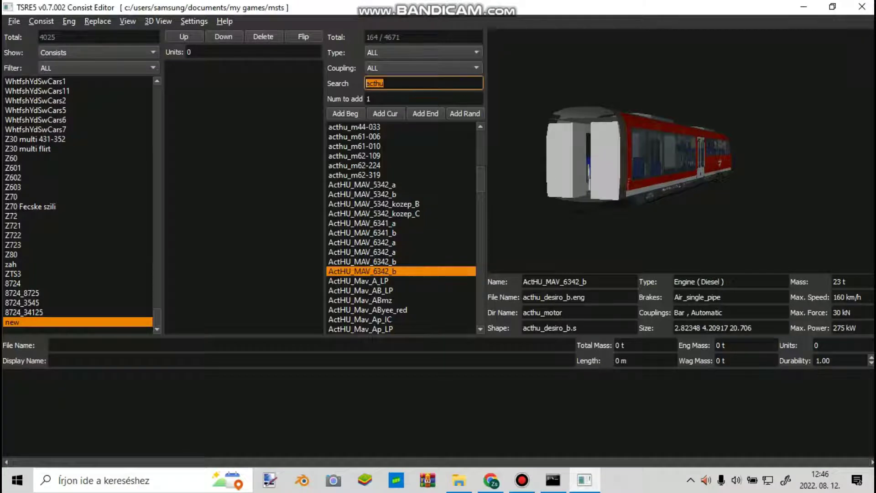
text(431)
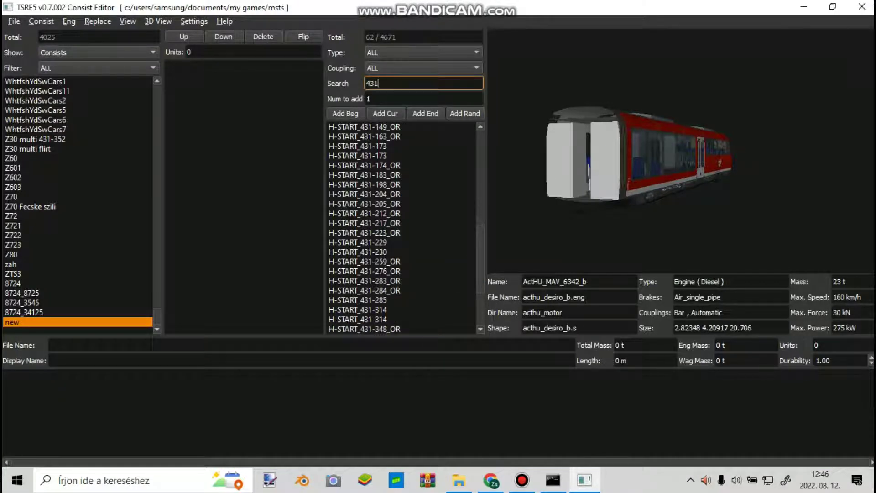
scroll(402, 228, up, 5)
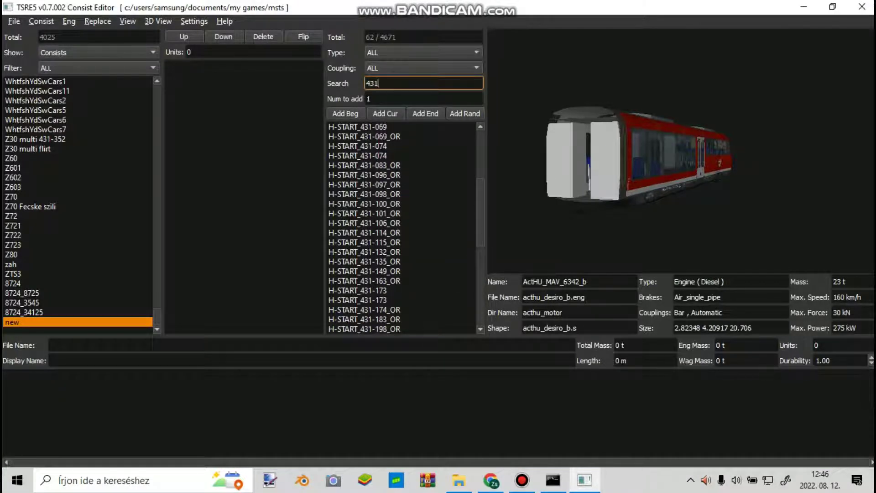
Step: In Chrome, recheck the IC 845 compositions on vagonWEB and the train's column in the timetable 30 pages
click(491, 479)
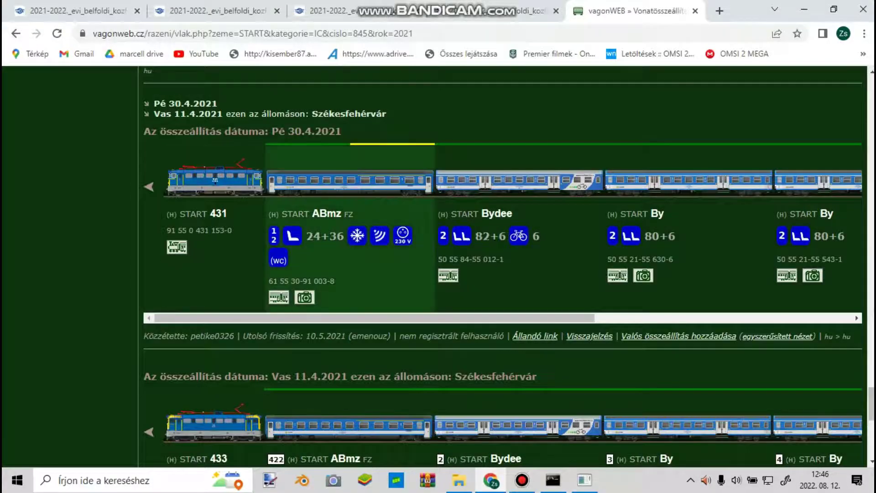
scroll(350, 255, up, 10)
scroll(438, 267, up, 6)
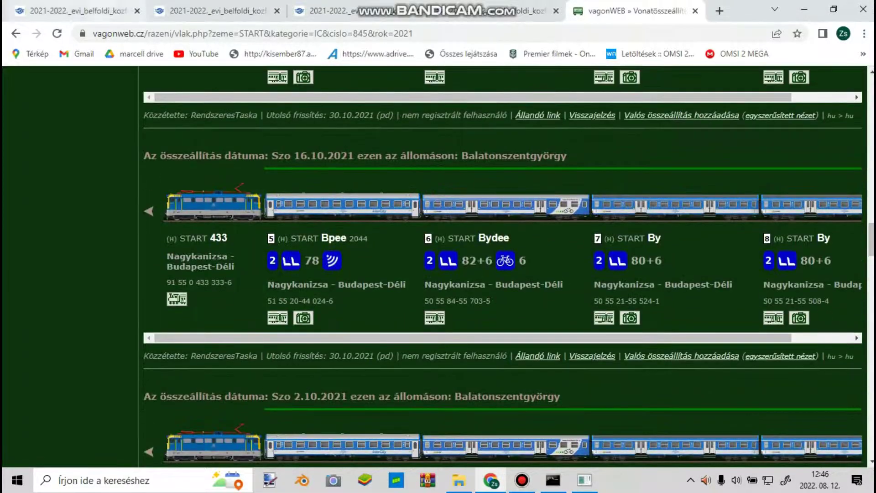
click(214, 10)
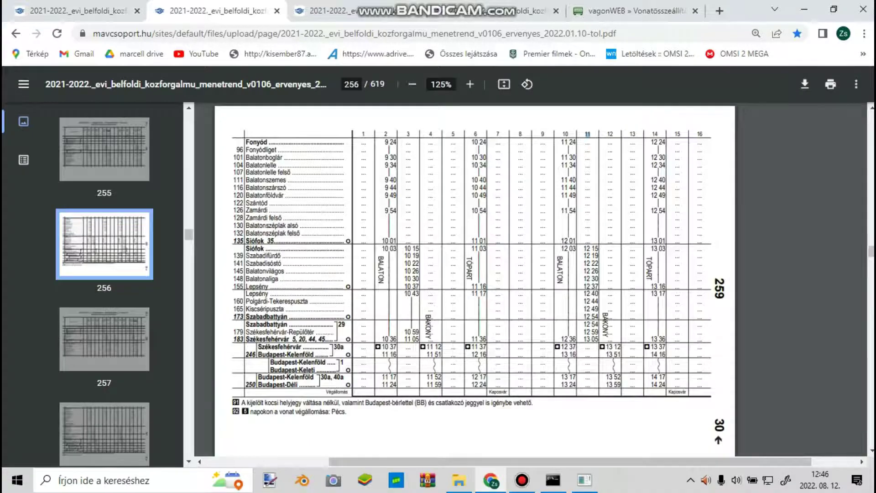
scroll(475, 279, up, 8)
scroll(474, 278, down, 10)
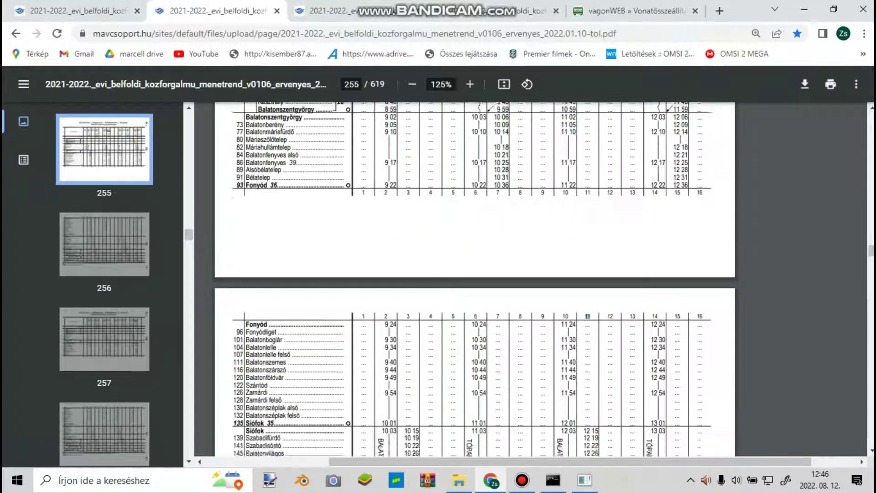
Step: Return to TSRE5 and give the new empty consist the file name and display name 8724_845
click(585, 480)
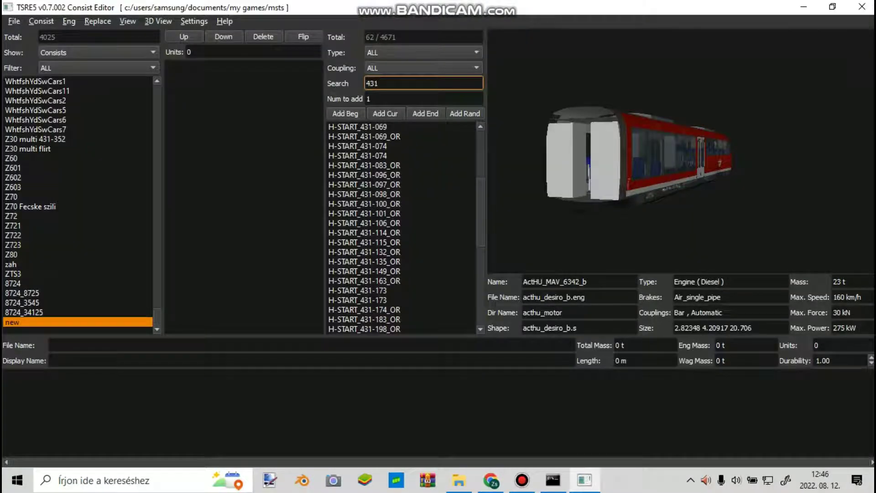
click(88, 345)
text(8724_34125)
drag(89, 345, 69, 345)
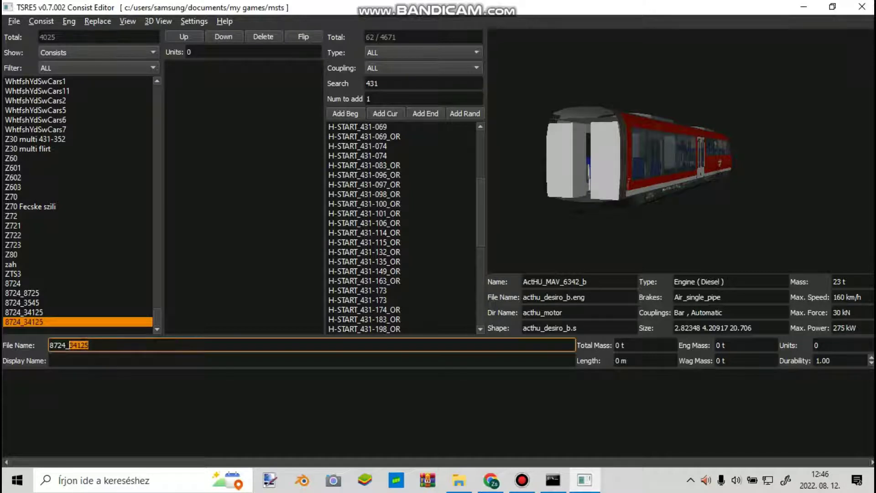
text(845)
key(Return)
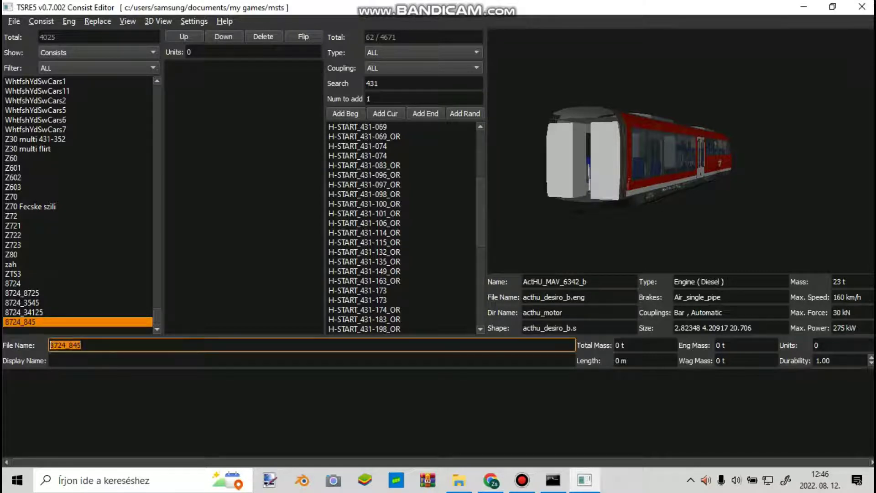
click(63, 360)
text(8724_845)
Step: Search the units for 433 and add the electric locomotive H-START_433-187 to the 8724_845 consist
double_click(372, 83)
text(433)
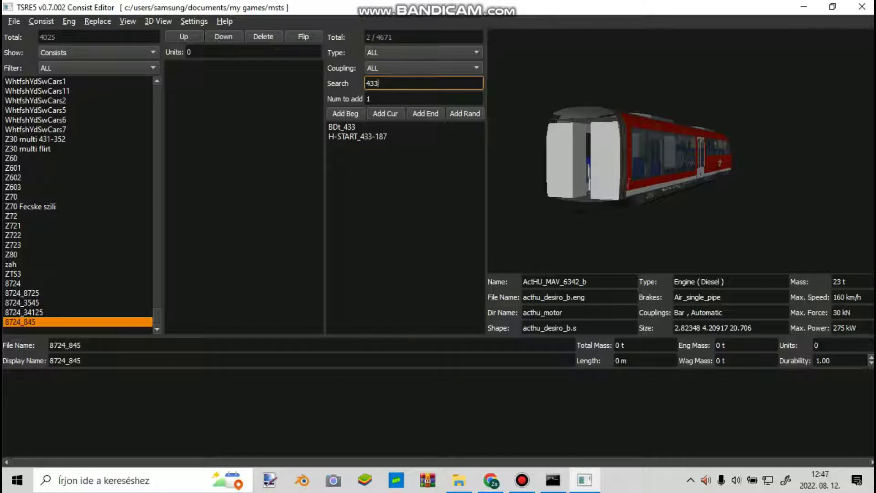
double_click(357, 136)
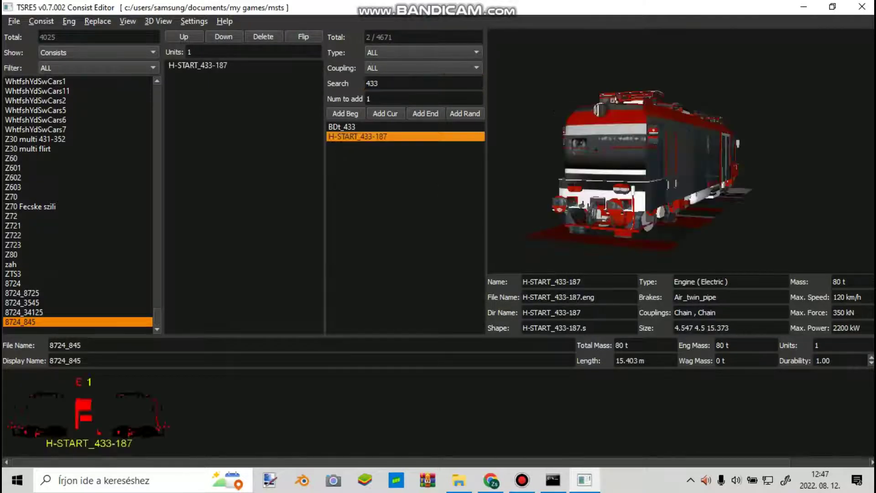
Step: On the vagonWEB page in Chrome, compare the planned IC 845 composition with the real ones to examine the coach order
click(491, 480)
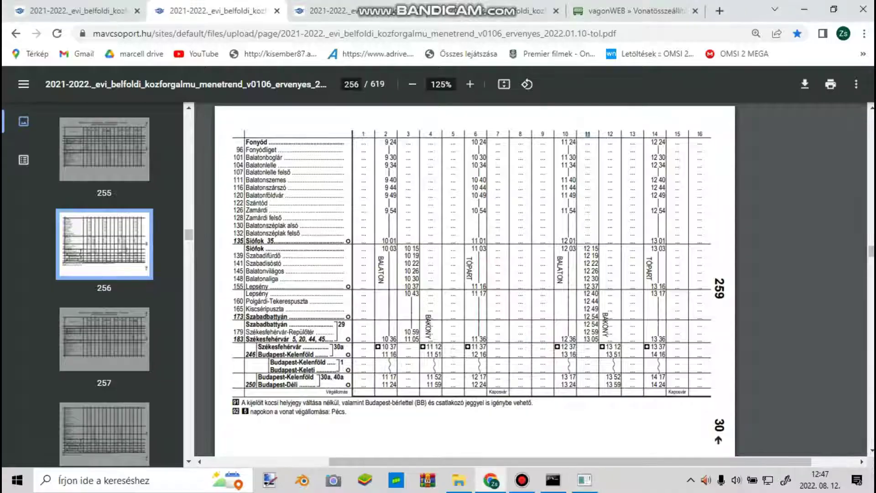
click(589, 15)
scroll(343, 338, up, 10)
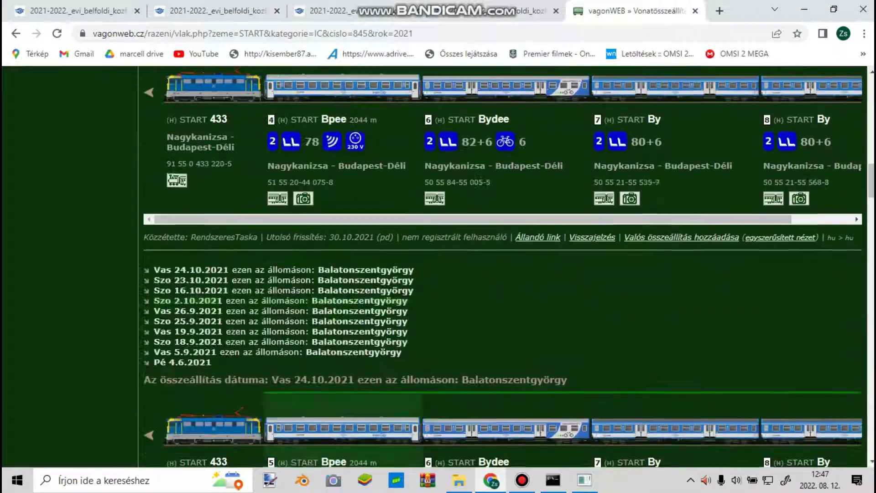
scroll(502, 265, up, 15)
scroll(502, 265, down, 4)
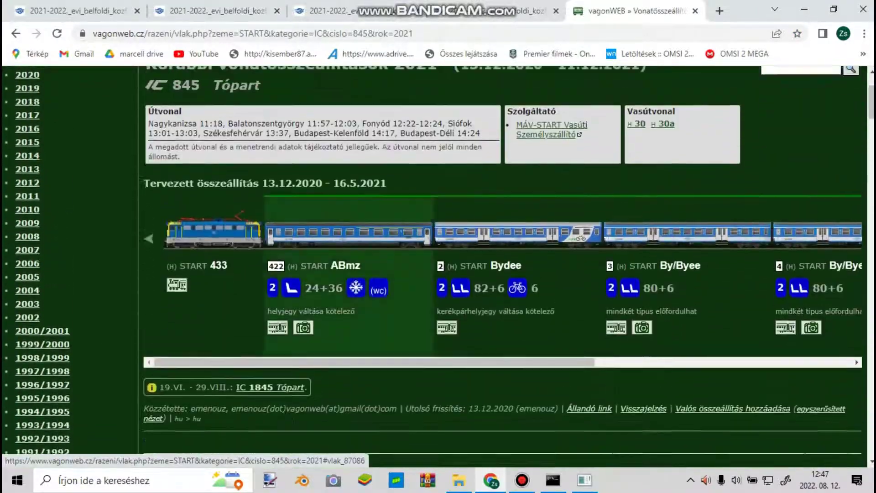
scroll(502, 265, down, 2)
scroll(502, 264, up, 2)
scroll(502, 265, down, 5)
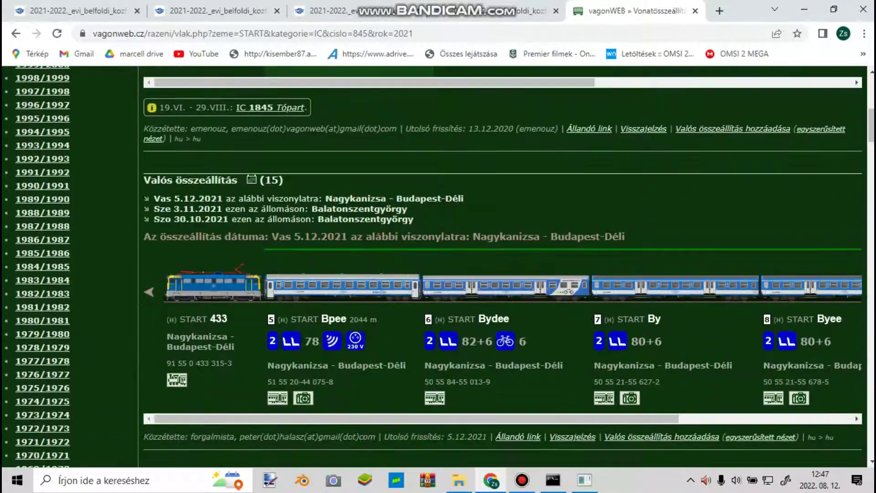
scroll(502, 264, up, 5)
Step: In TSRE5, search the units for ABmz and preview the coach ActHU_Mav_ABmz
key(alt+Tab)
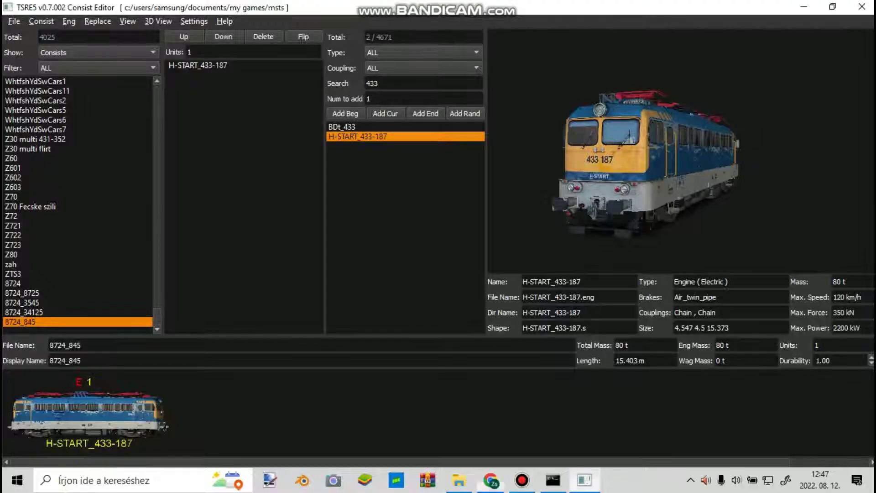
double_click(372, 83)
text(ABm)
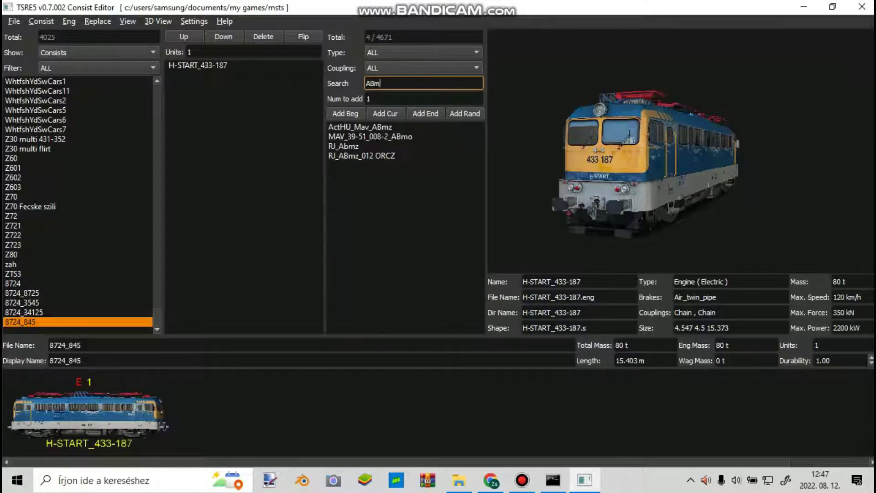
text(z)
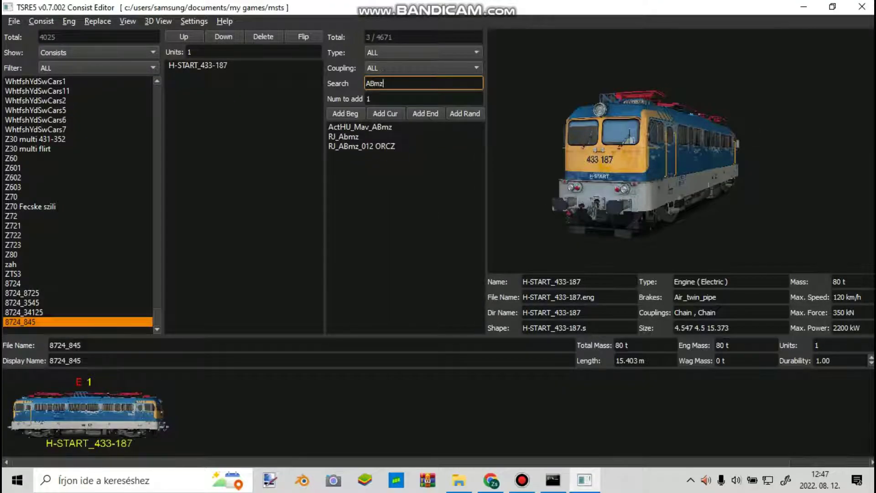
click(360, 127)
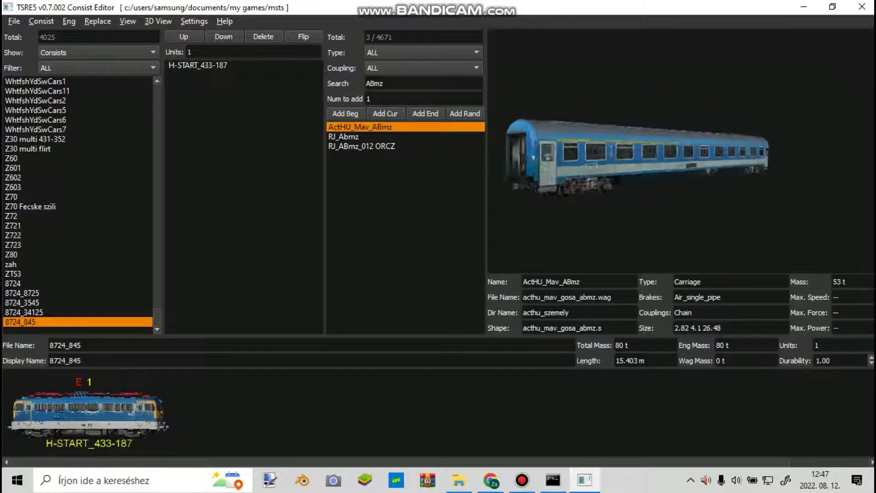
Step: Check the 5.12.2021 composition on vagonWEB, then search TSRE5 for Bpee and add coach H-START_008_Bpee behind the locomotive
key(alt+Tab)
scroll(502, 264, down, 3)
scroll(446, 269, down, 4)
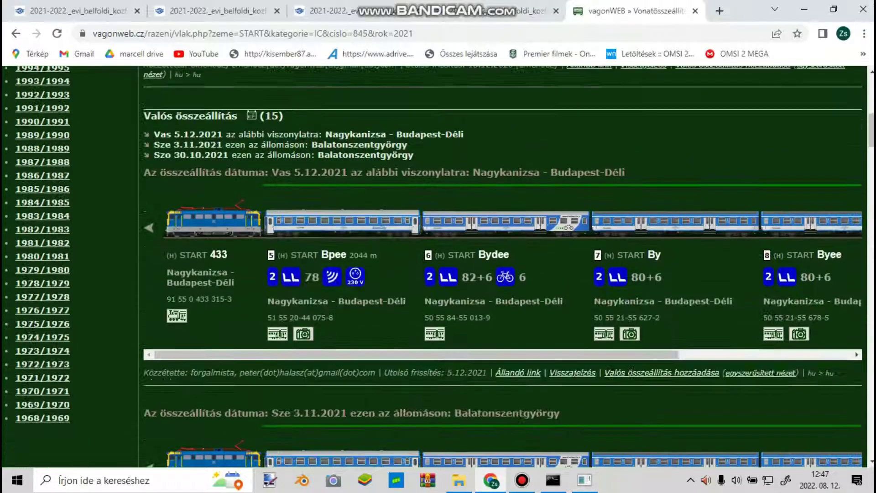
key(alt+Tab)
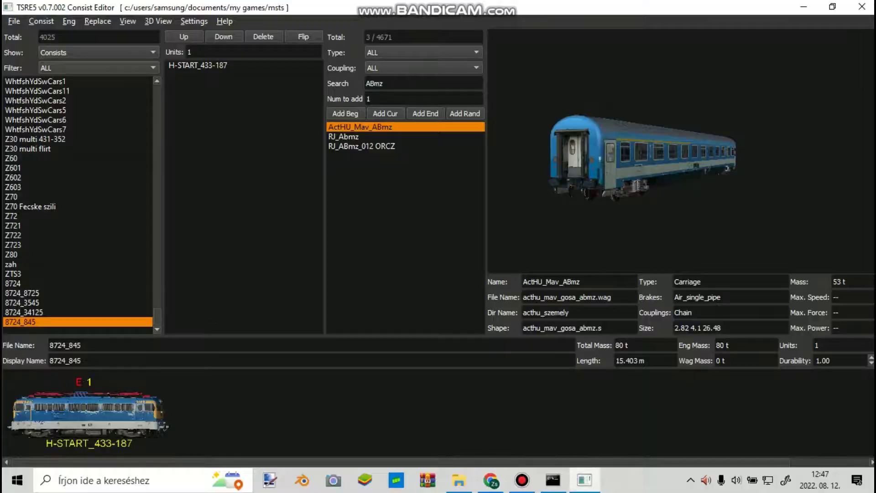
double_click(382, 83)
text(Bpee)
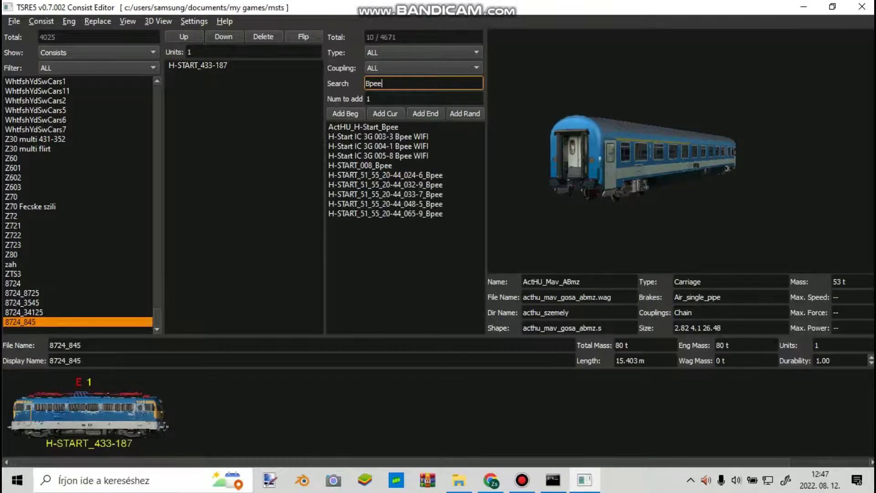
click(361, 155)
double_click(360, 165)
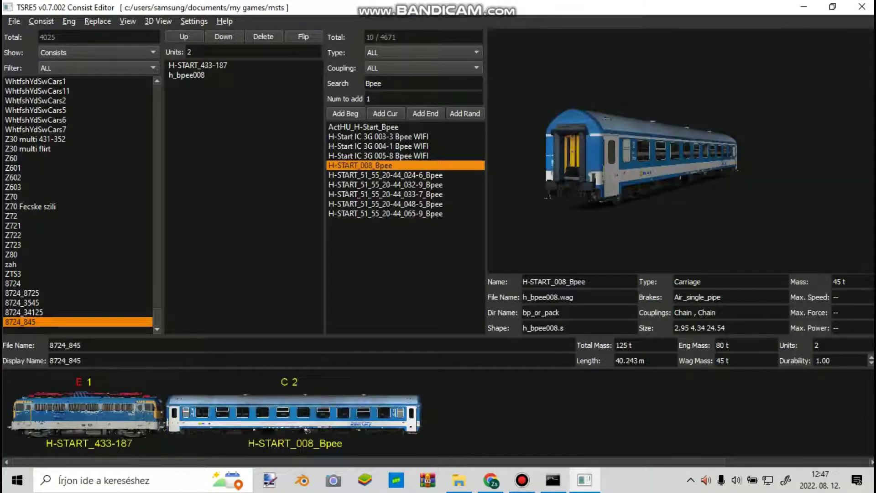
Step: Check the remaining coaches of the 5.12.2021 composition, then search TSRE5 for bydee and add the bicycle coach Bydee_904
double_click(373, 83)
key(BackSpace)
key(alt+Tab)
drag(433, 355, 607, 354)
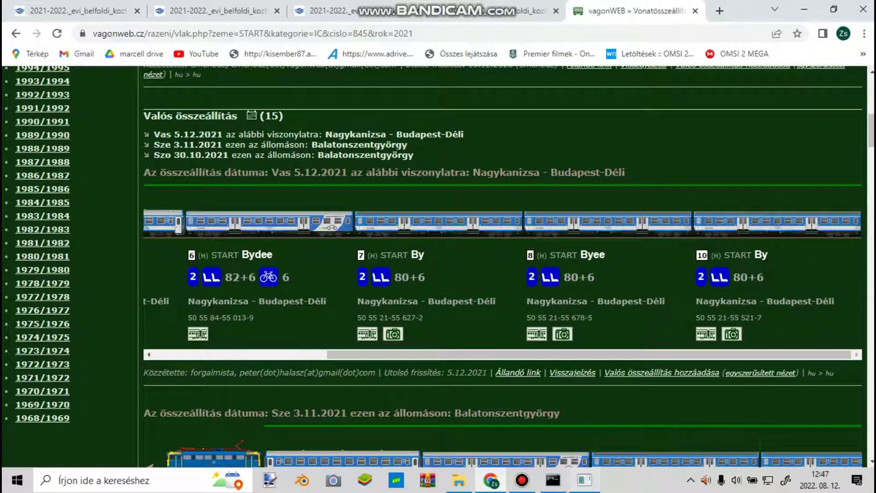
key(alt+Tab)
text(bydee)
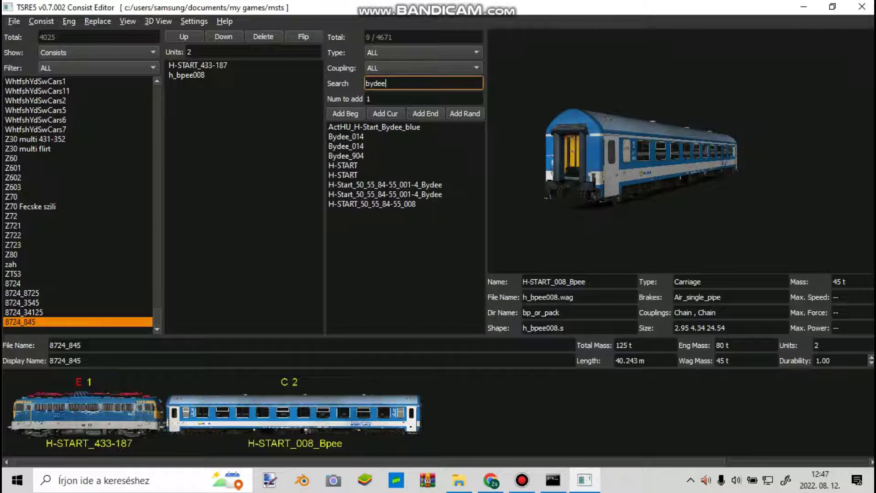
double_click(346, 156)
double_click(375, 83)
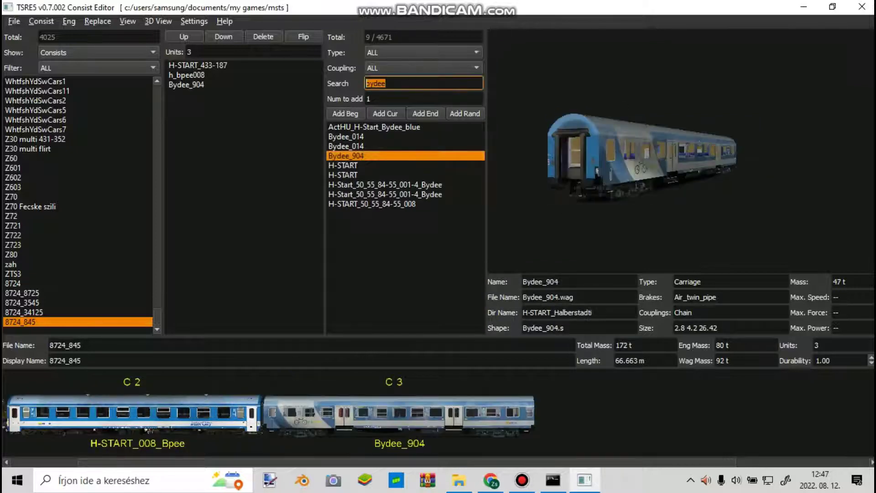
Step: Search the units for by and byee, and add the coaches By_014 and Byee_026 to the end of consist 8724_845
text(by)
double_click(340, 242)
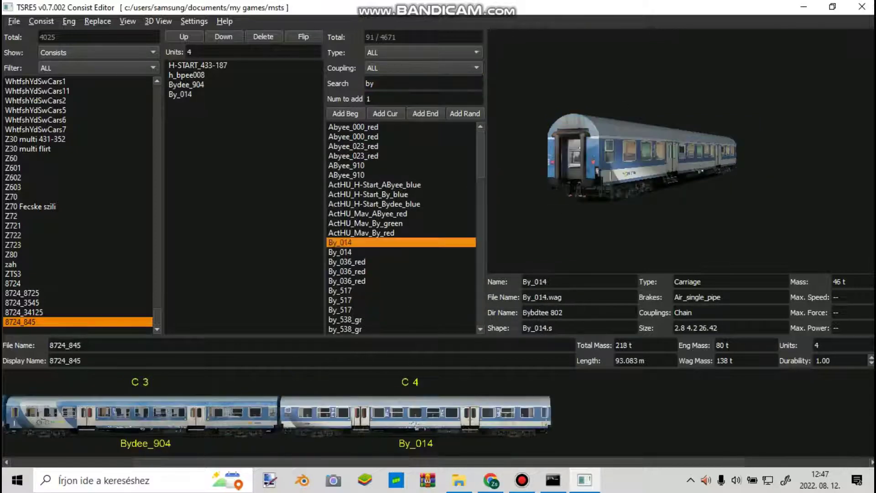
click(375, 83)
text(ee)
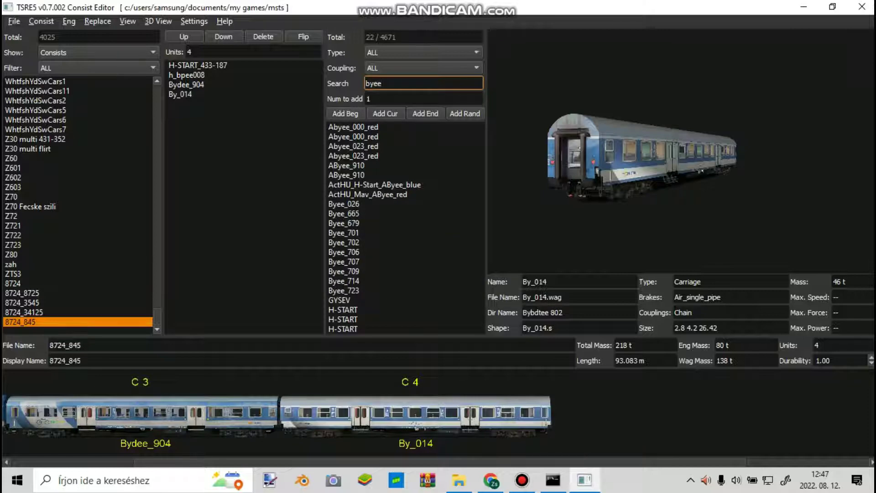
double_click(343, 204)
Step: Search the units for by again, add the or_halbi version of coach by_952, and review the train from its locomotive
click(382, 83)
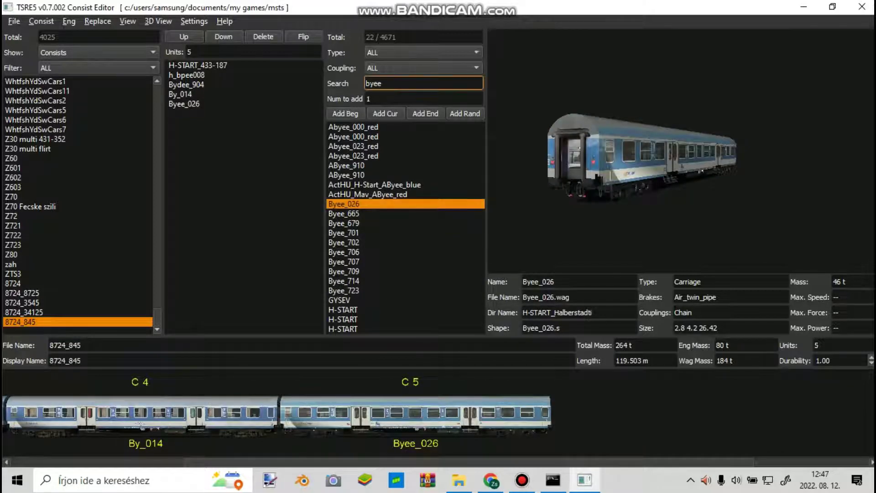
key(BackSpace)
key(BackSpace)
key(BackSpace)
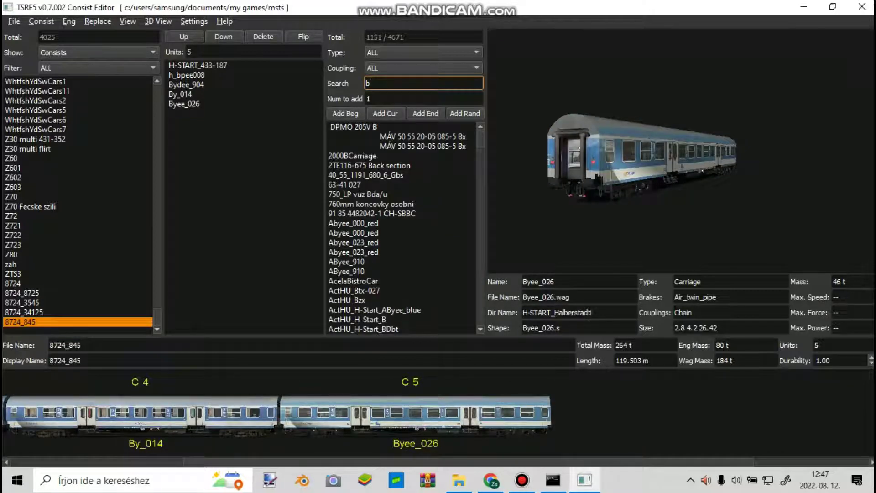
text(y)
scroll(401, 228, down, 2)
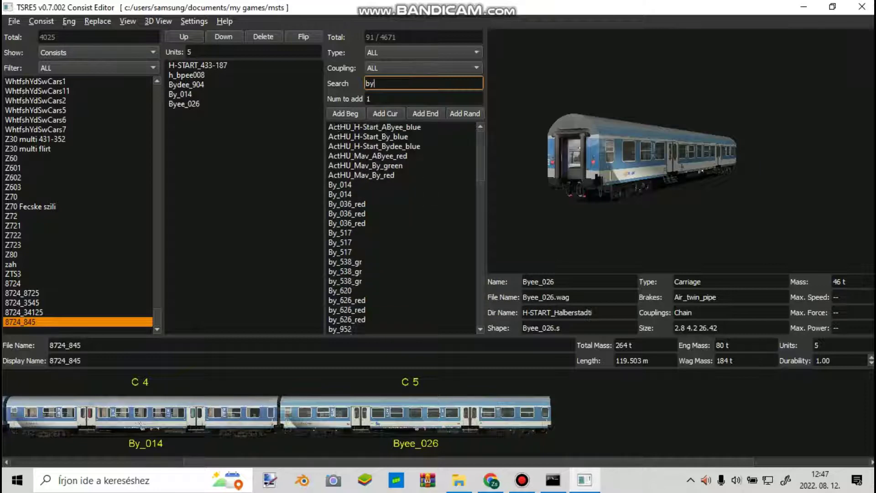
scroll(401, 228, down, 3)
click(340, 242)
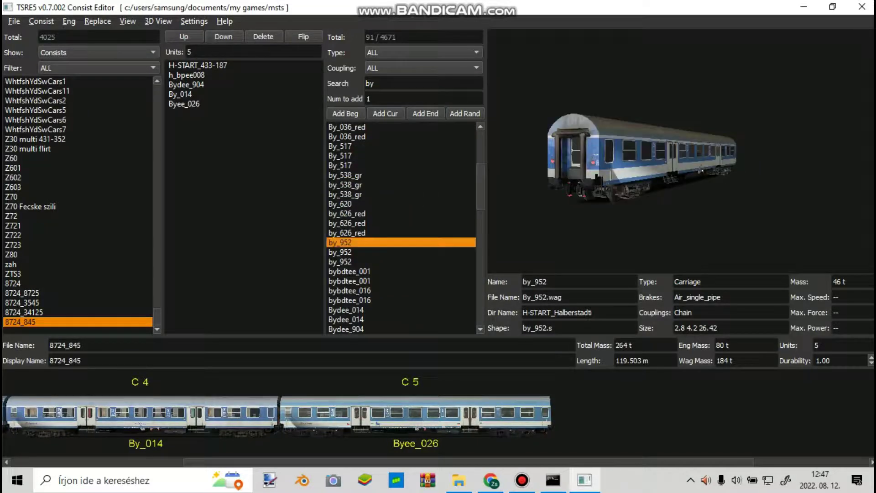
double_click(340, 252)
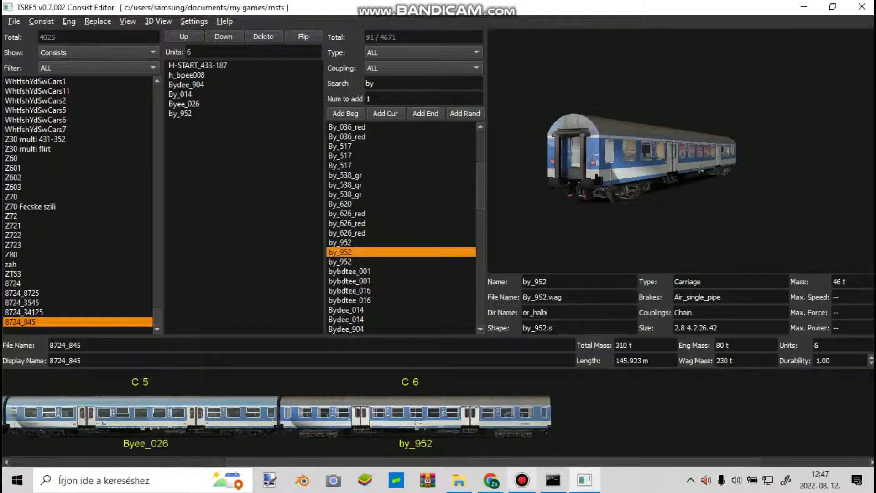
drag(491, 461, 276, 462)
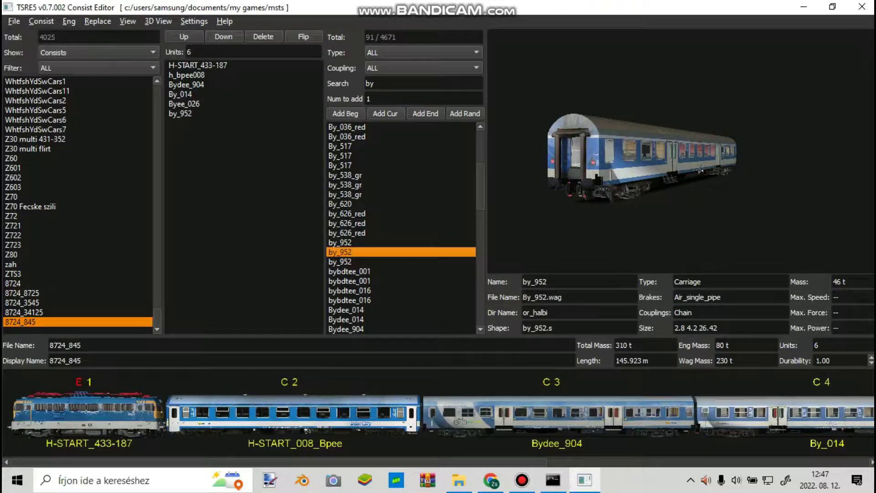
Step: Create a new empty consist, check the planned IC 845 composition on vagonWEB in Chrome, and return to TSRE5
click(14, 21)
click(18, 35)
key(alt+Tab)
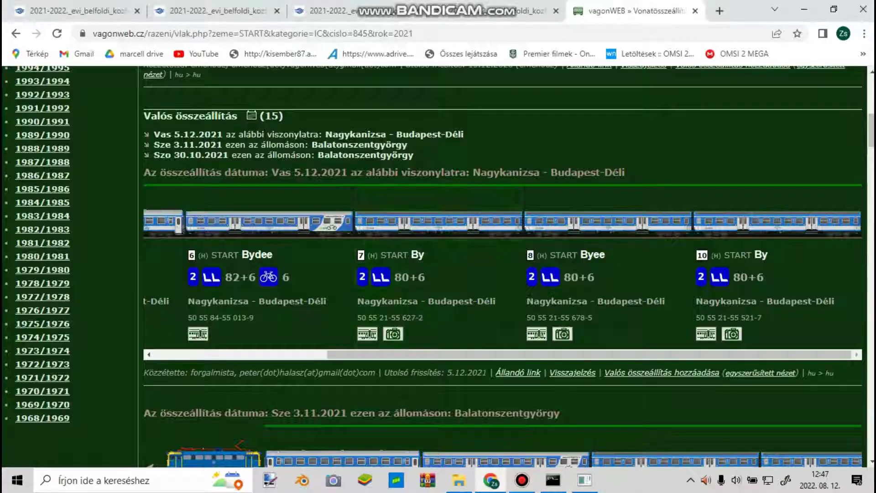
scroll(502, 264, up, 10)
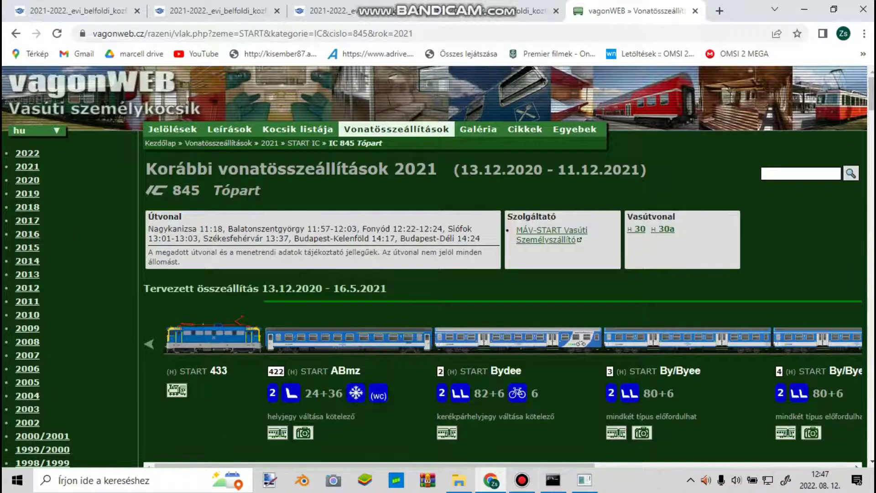
key(alt+Tab)
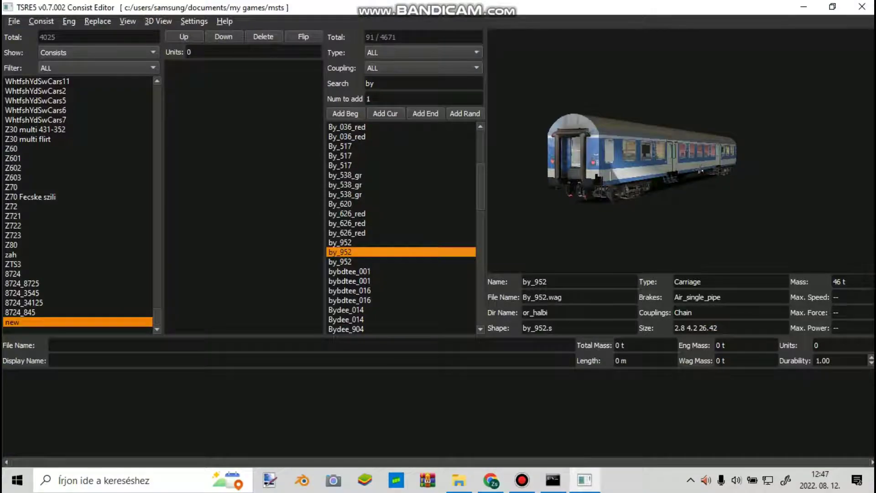
Step: Switch to Chrome and examine the Nagykanizsa–Székesfehérvár timetable on pages 256 to 258 for the next connecting train
key(alt+Tab)
key(ctrl+shift+Tab)
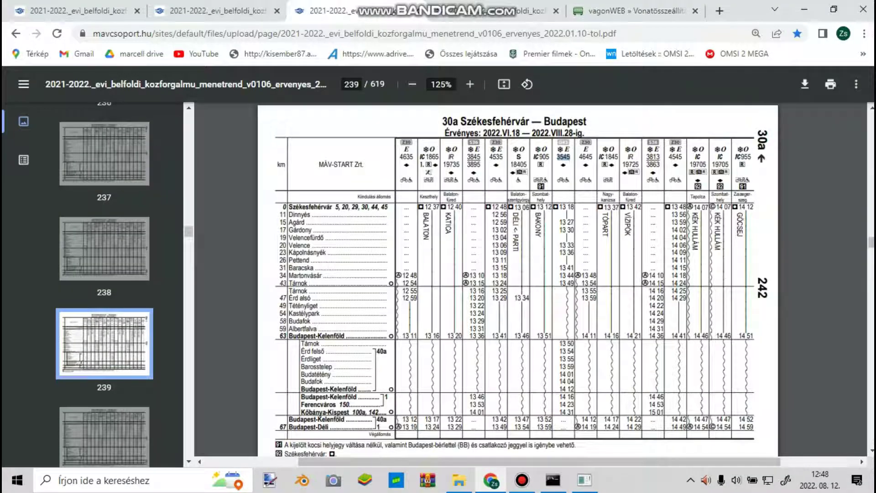
key(ctrl+shift+Tab)
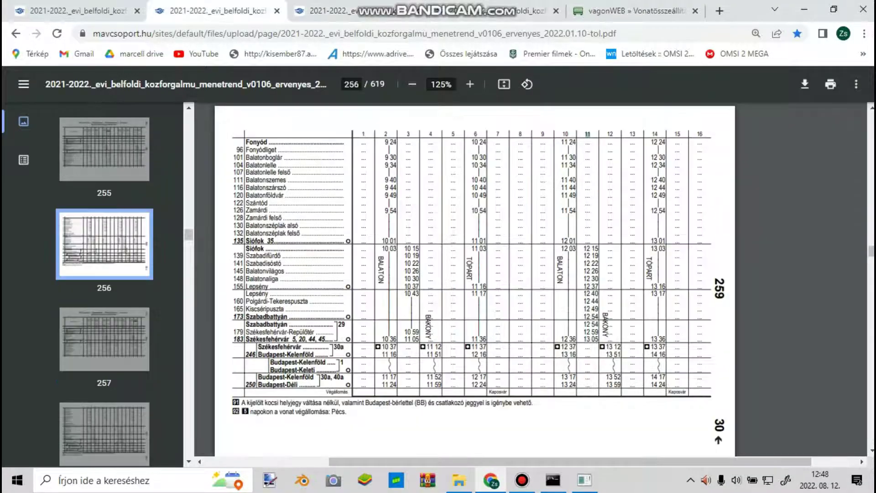
scroll(475, 279, down, 9)
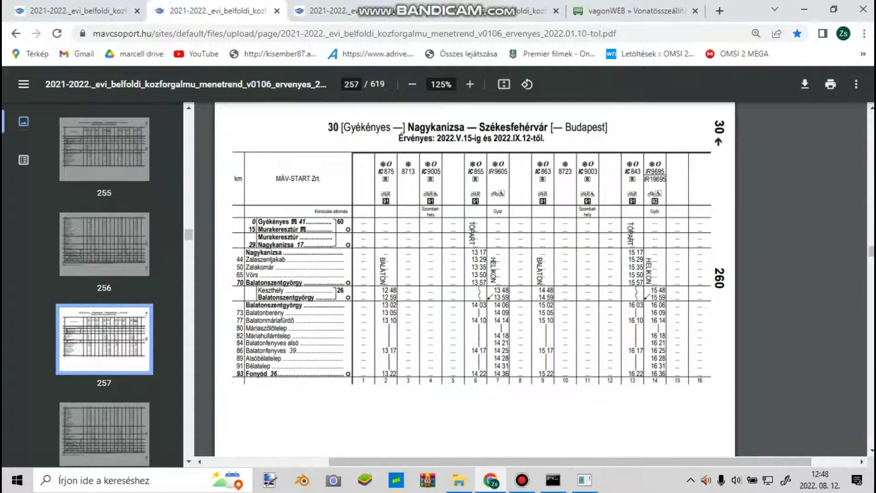
scroll(475, 278, down, 3)
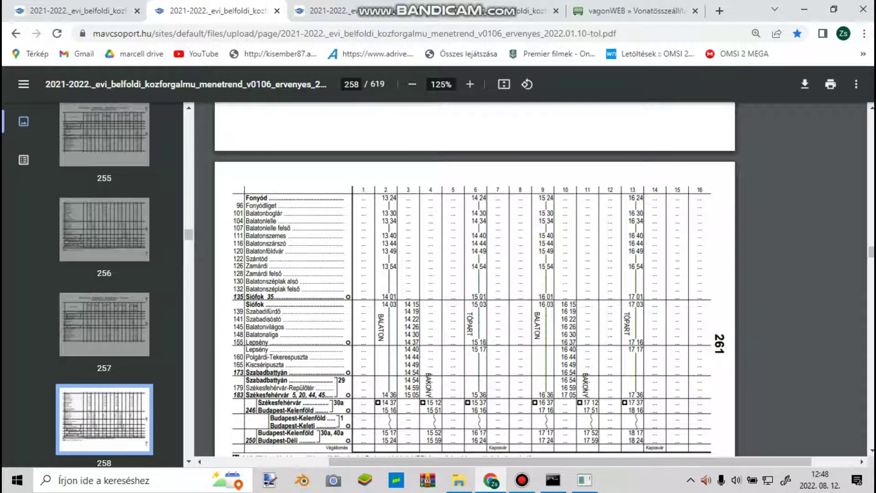
Step: Compare train 8724's times on timetable page 249 with the opposite-direction trains on pages 257, 258 and 239
click(78, 10)
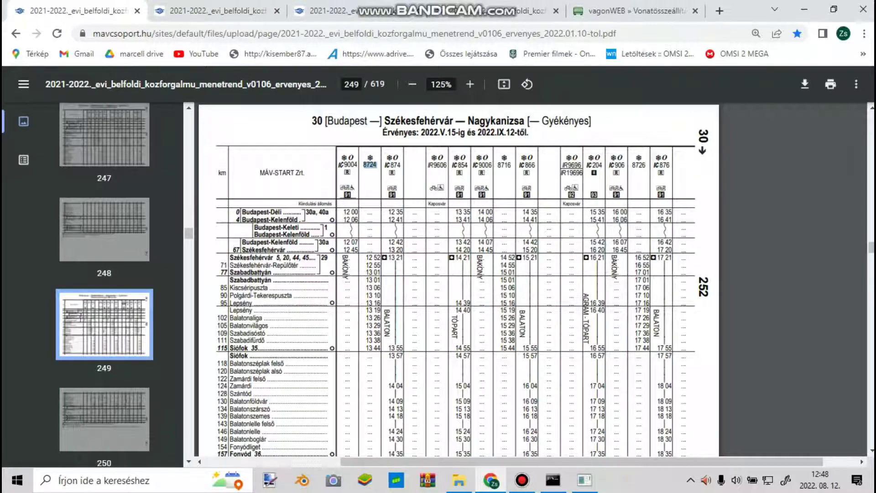
key(ctrl+Tab)
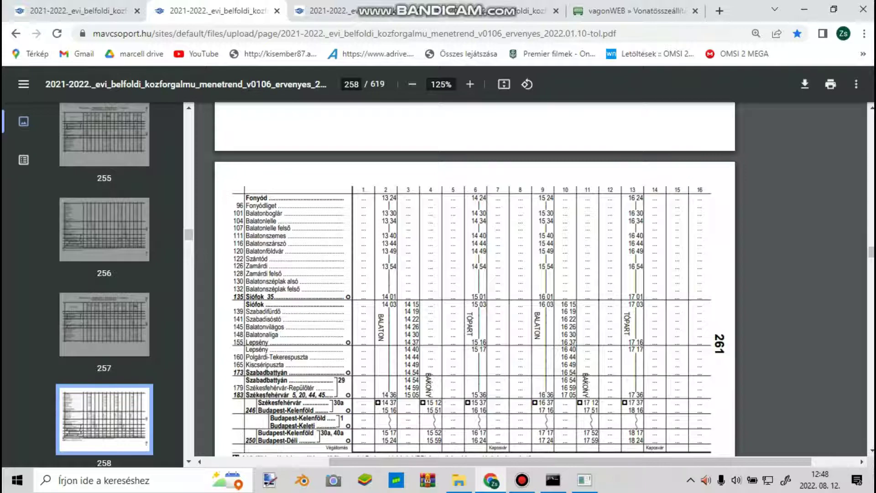
scroll(475, 279, up, 4)
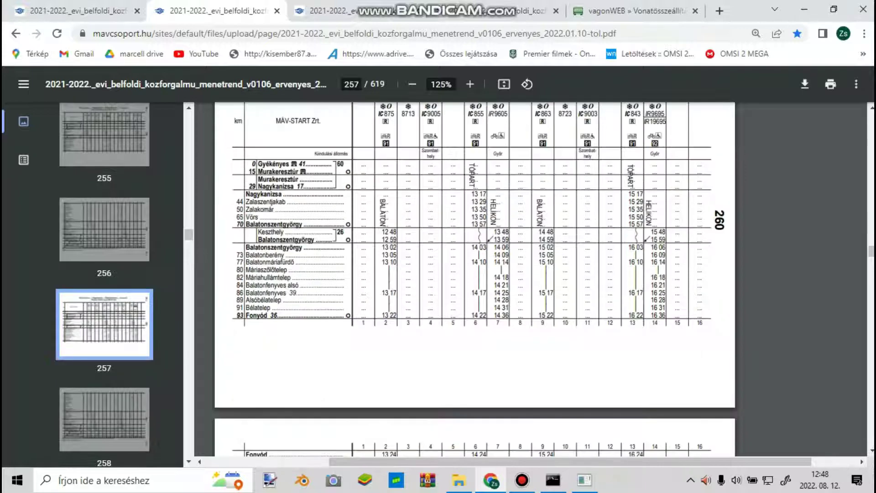
scroll(474, 278, down, 5)
key(ctrl+shift+Tab)
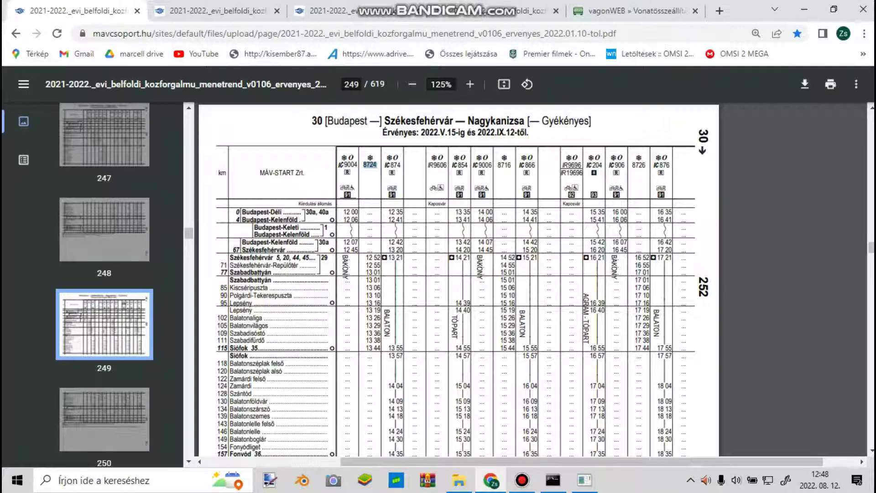
click(214, 11)
click(328, 11)
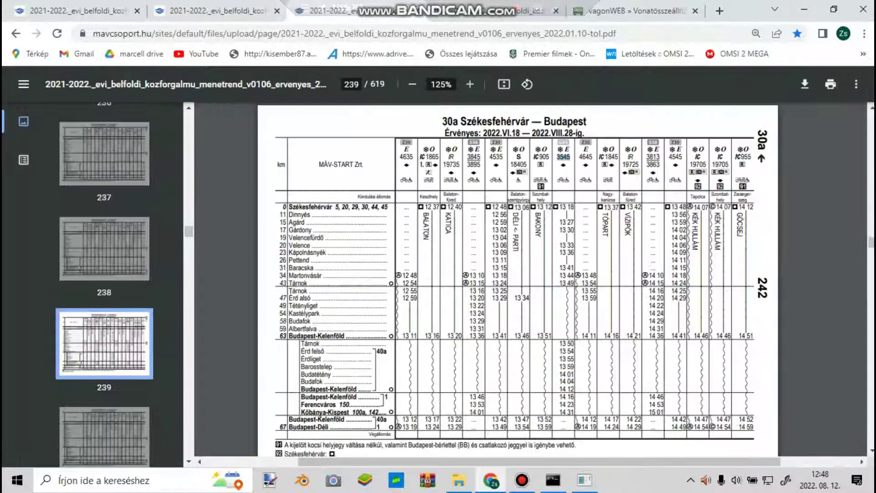
key(ctrl+shift+Tab)
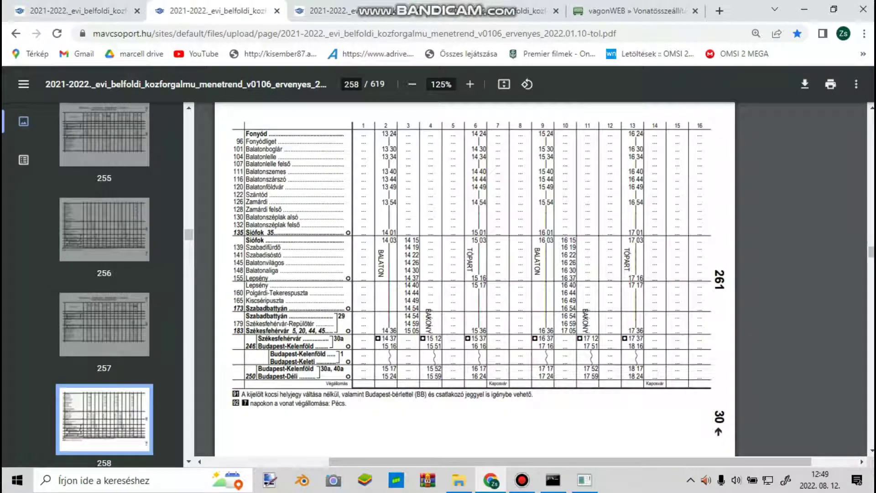
scroll(475, 279, up, 2)
scroll(475, 279, down, 1)
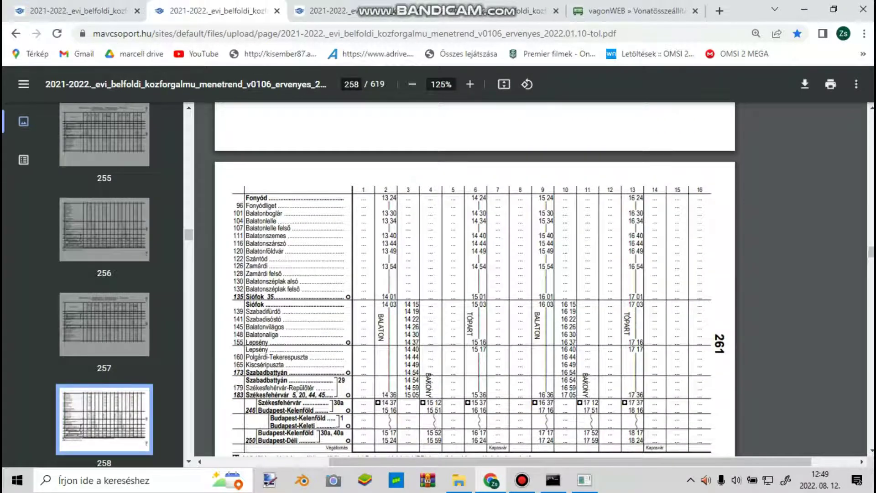
scroll(475, 278, up, 8)
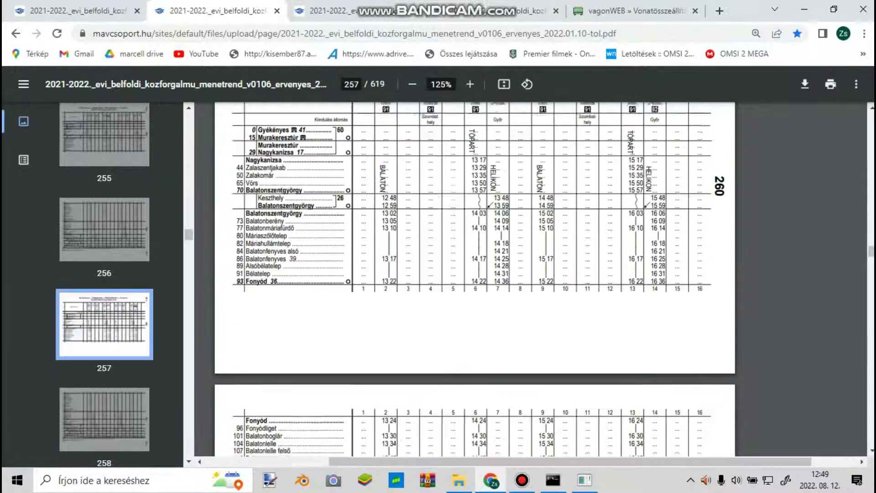
Step: Search vagonWEB for train 875 and open the IC 875 Balaton composition page
click(634, 11)
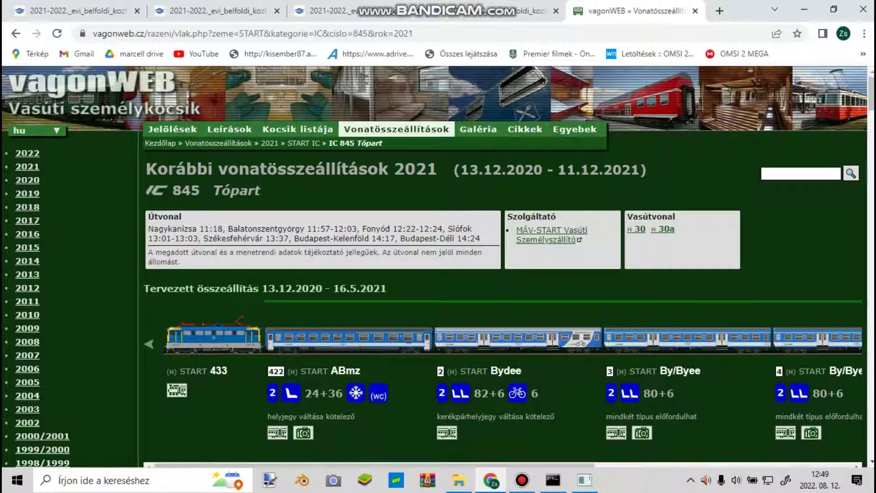
click(800, 174)
text(875)
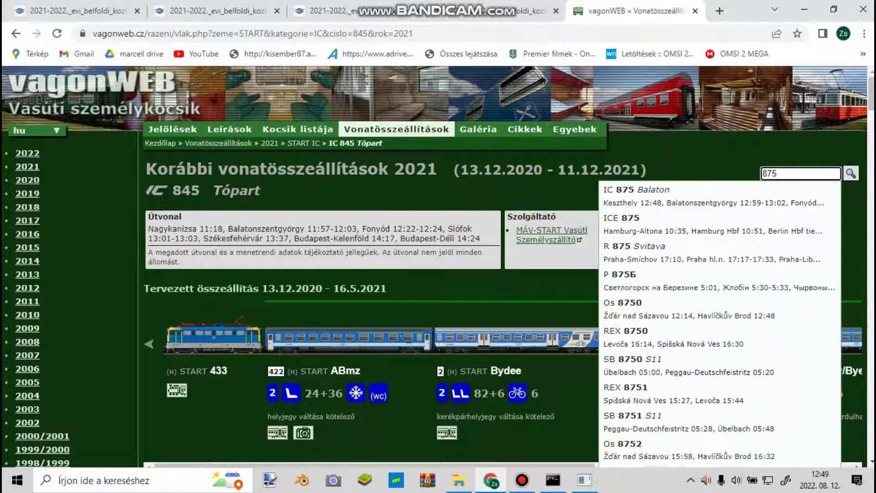
Step: In TSRE5, set both the file name and the display name of the new consist to 8724_875
key(alt+Tab)
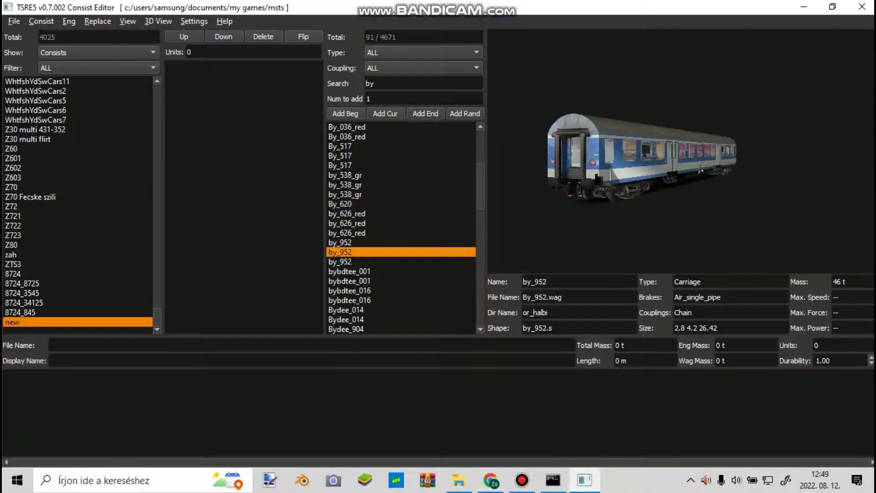
click(334, 342)
text(8724_845)
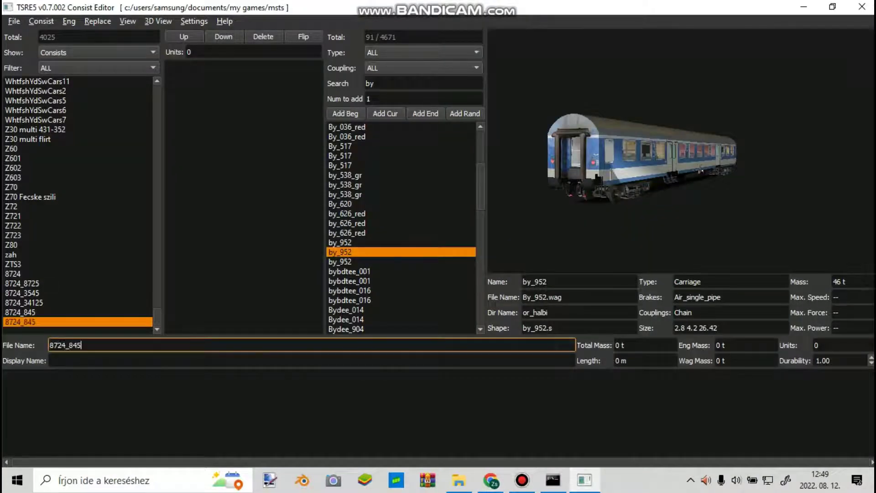
drag(81, 345, 73, 345)
text(75)
key(ctrl+a)
click(64, 360)
text(8724_875)
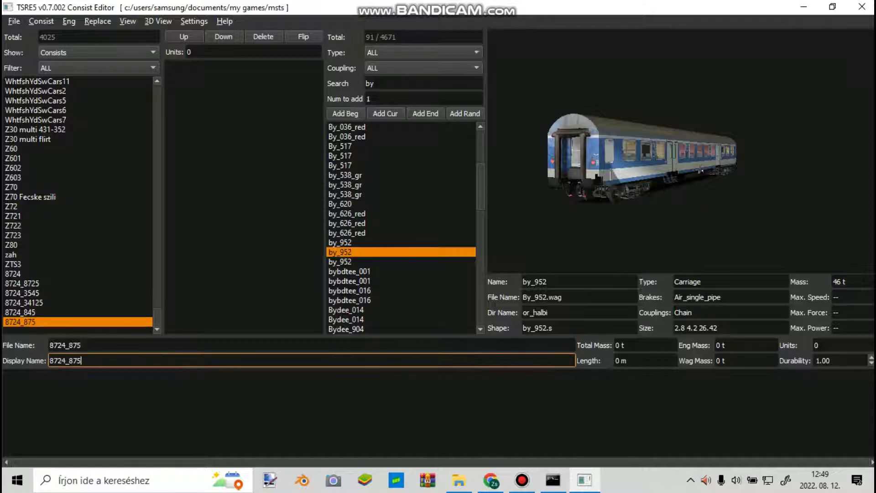
Step: Search the TSRE5 units for 431, then examine the planned and real IC 875 compositions on vagonWEB in Chrome
double_click(370, 84)
text(431)
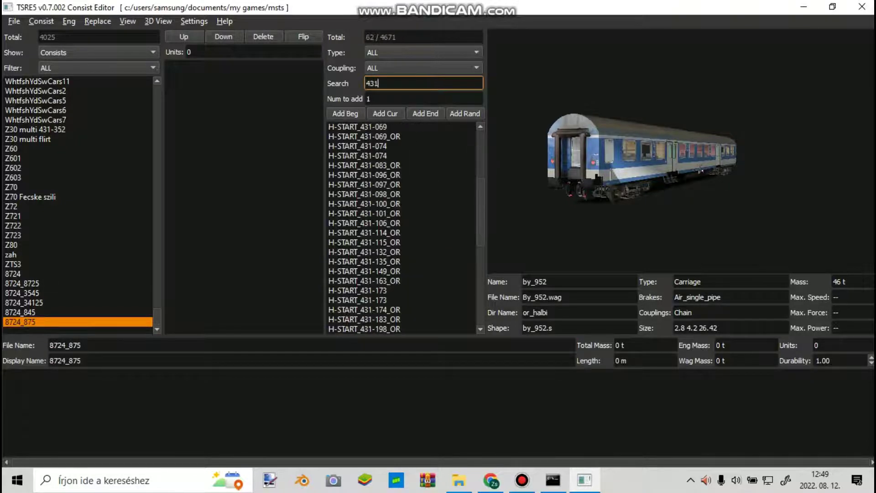
click(491, 480)
scroll(439, 273, down, 12)
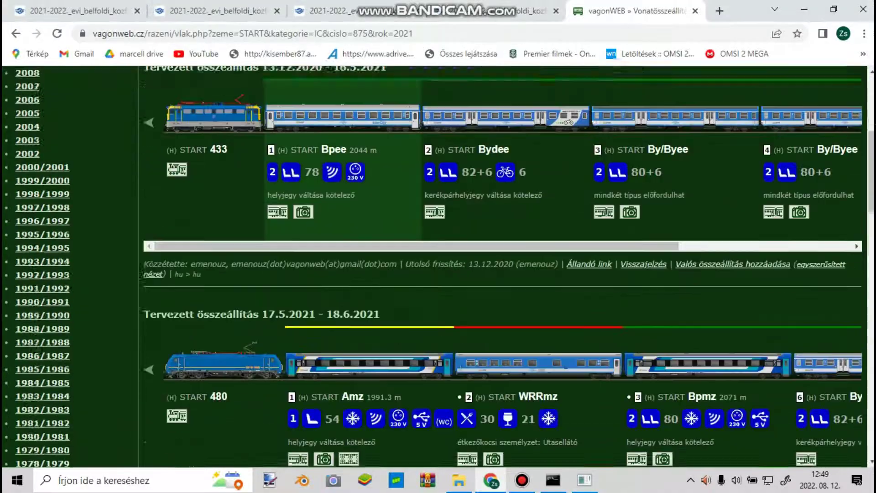
scroll(438, 274, down, 3)
scroll(438, 273, up, 3)
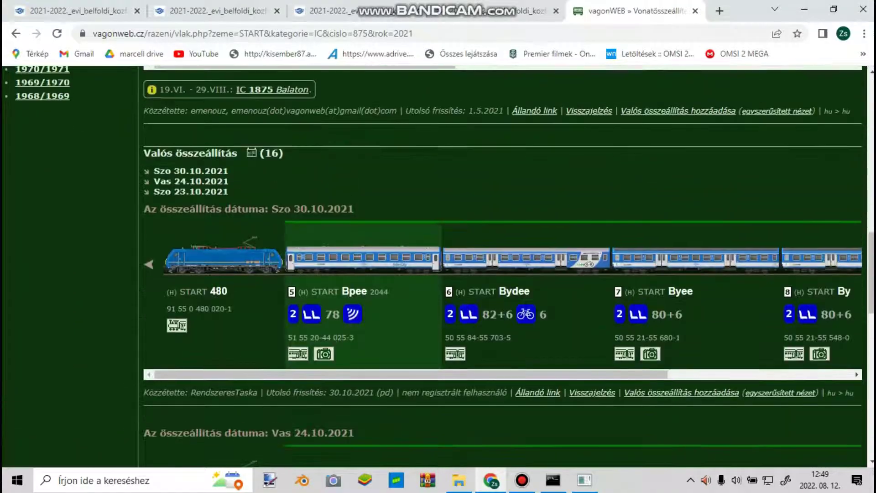
scroll(438, 274, down, 4)
scroll(438, 274, up, 3)
scroll(438, 274, down, 1)
click(584, 480)
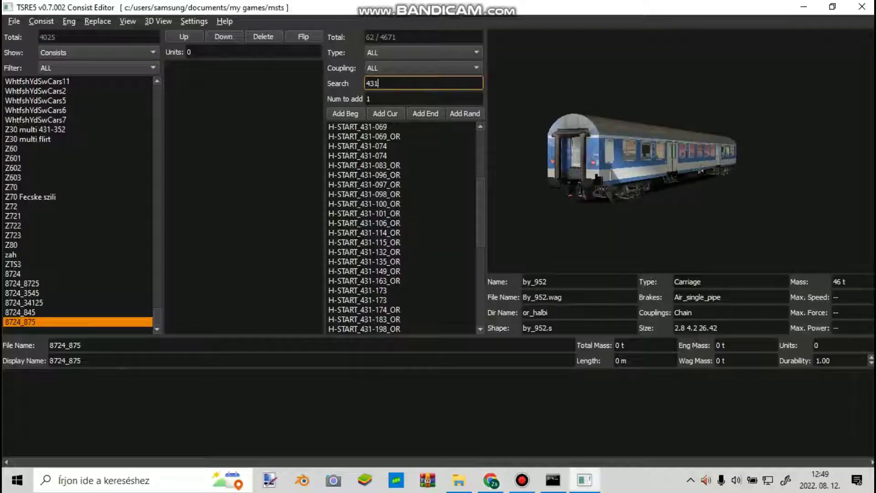
Step: Search the units for 480 and add the H-START 480-020-1 locomotive to the 8724_875 consist
drag(378, 83, 366, 83)
text(480)
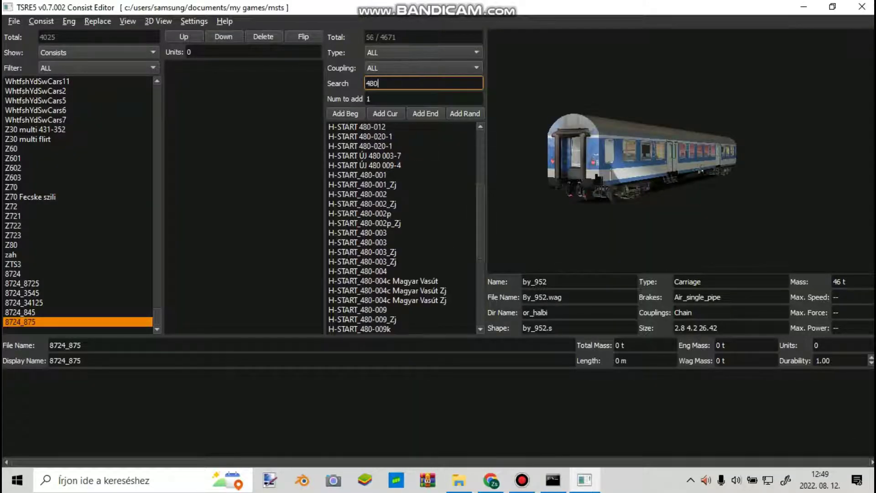
scroll(401, 228, down, 7)
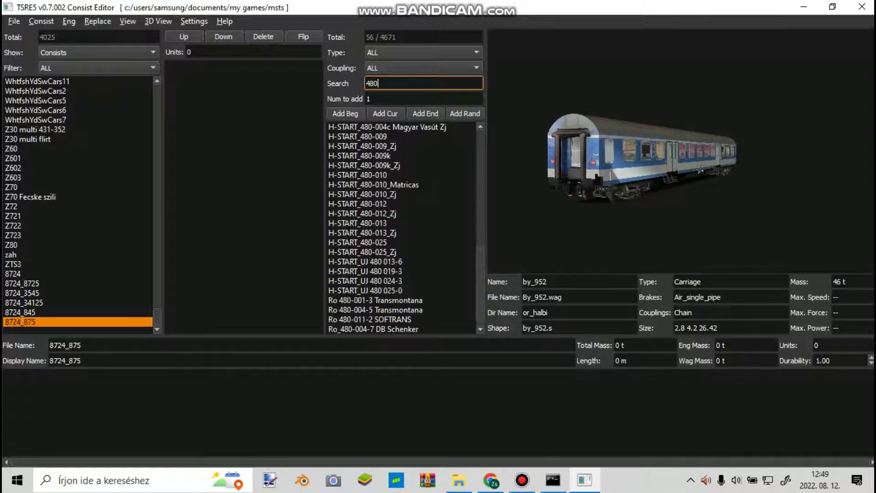
scroll(402, 228, up, 10)
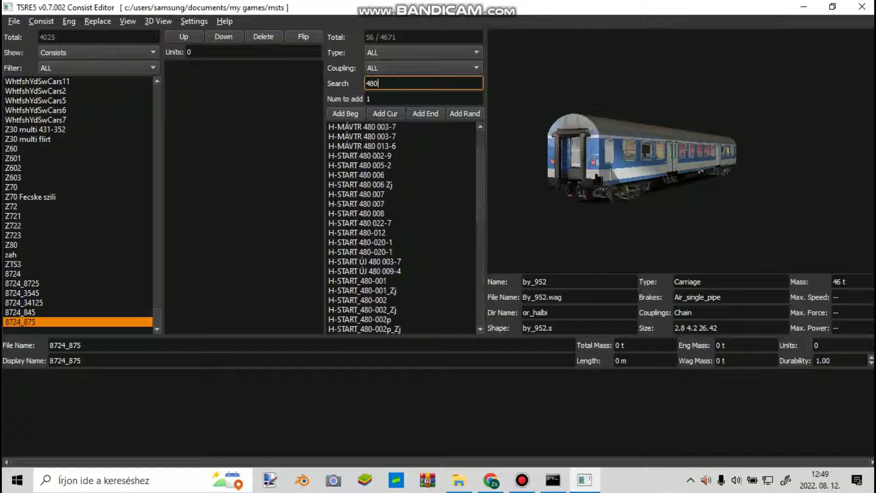
click(400, 242)
double_click(400, 242)
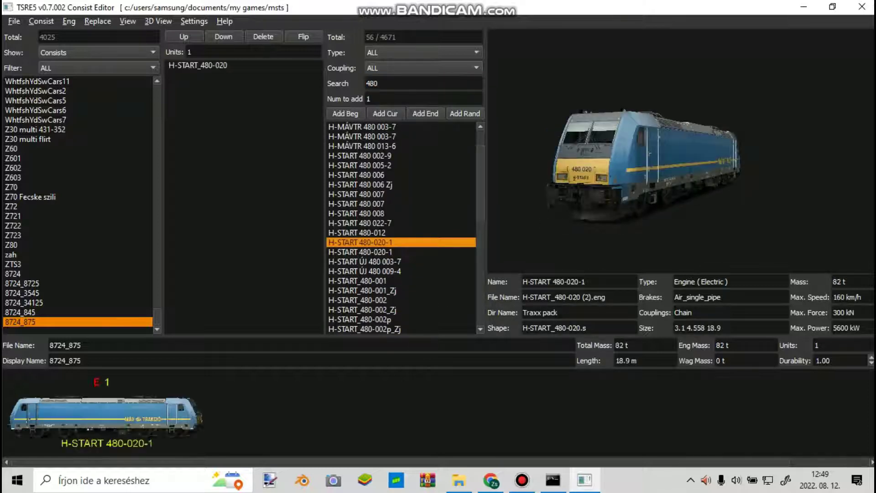
Step: Check the planned IC 875 composition on vagonWEB in Chrome, and append the H-START_61_55_19-91_308-6_Amz car to the consist in TSRE5
key(alt+Tab)
scroll(502, 265, up, 13)
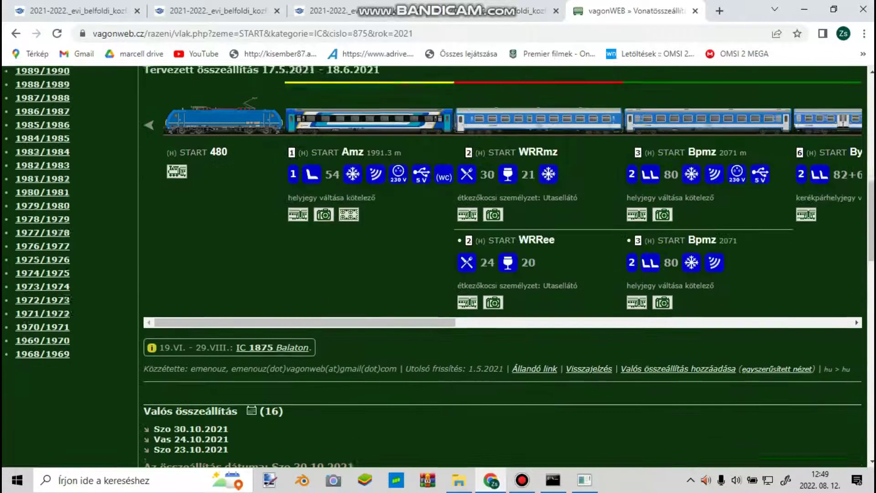
scroll(369, 292, down, 1)
scroll(370, 292, up, 1)
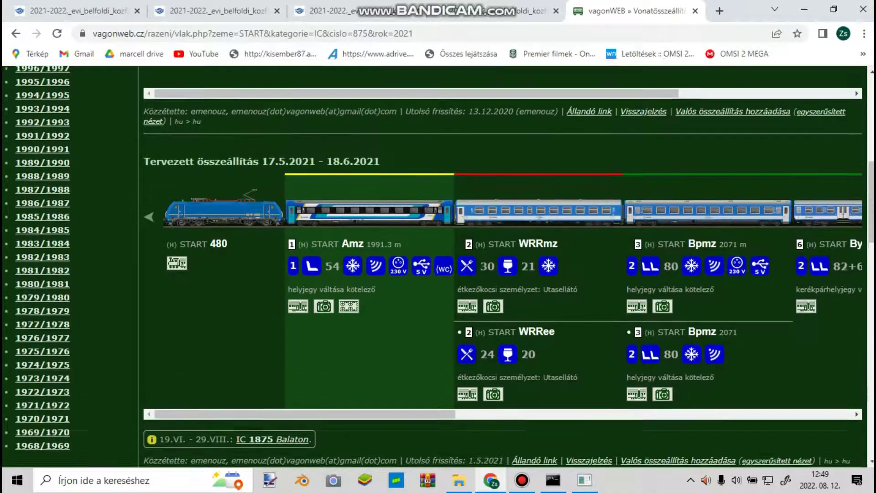
key(alt+Tab)
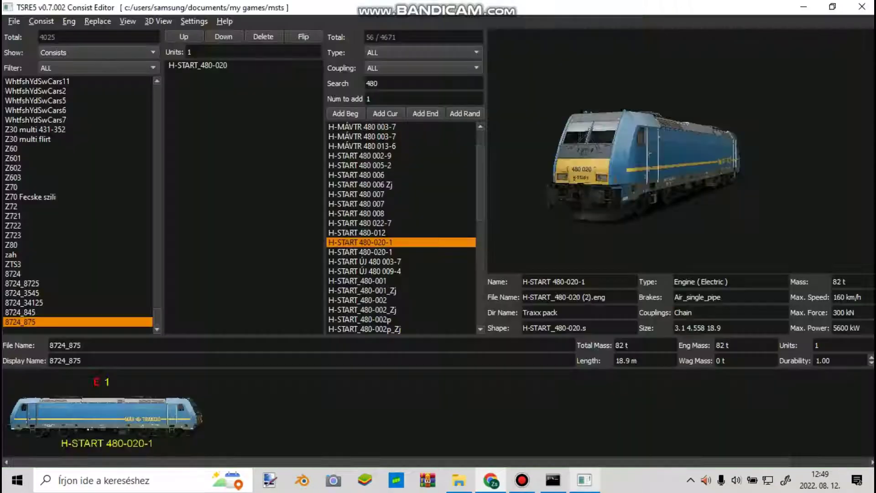
text(Amz)
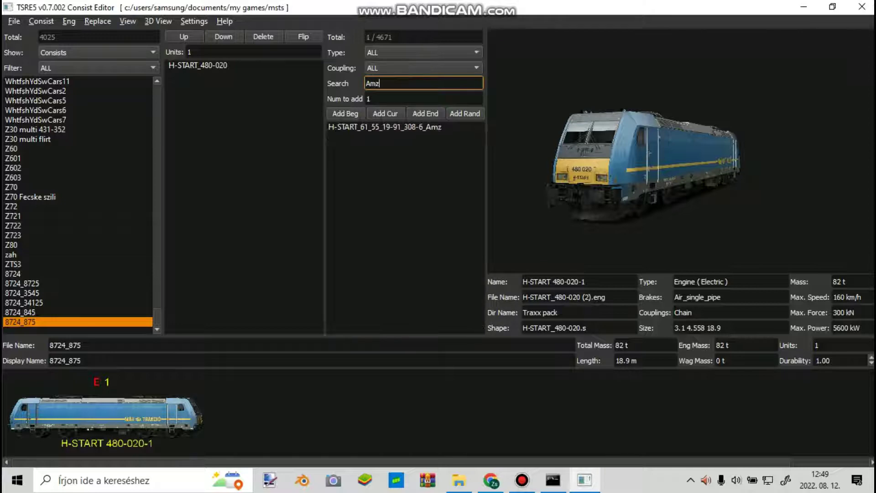
click(384, 127)
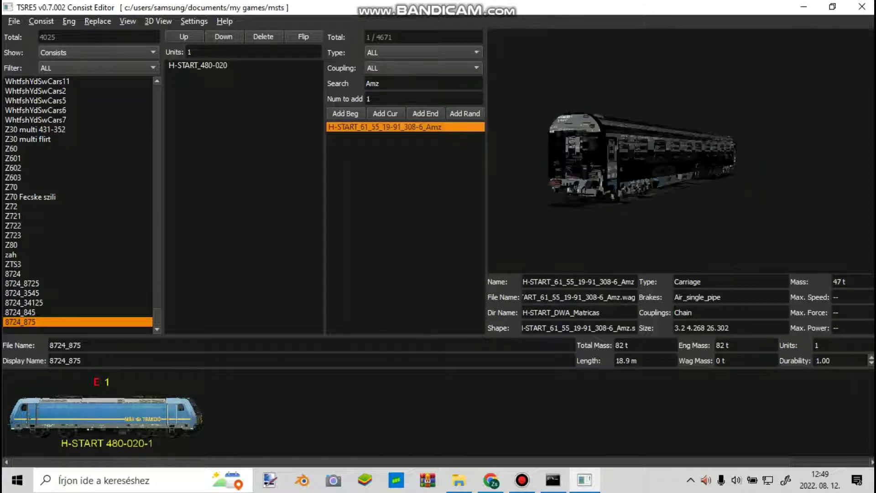
click(425, 113)
Step: Check the second car on vagonWEB in Chrome, and append H-START_88-71_004-1_WRRmz to the consist in TSRE5
key(alt+Tab)
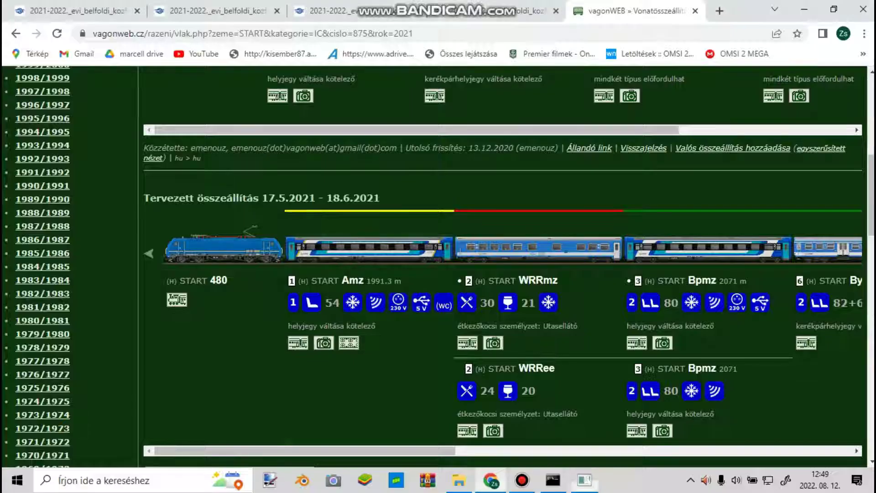
drag(305, 451, 387, 451)
key(alt+Tab)
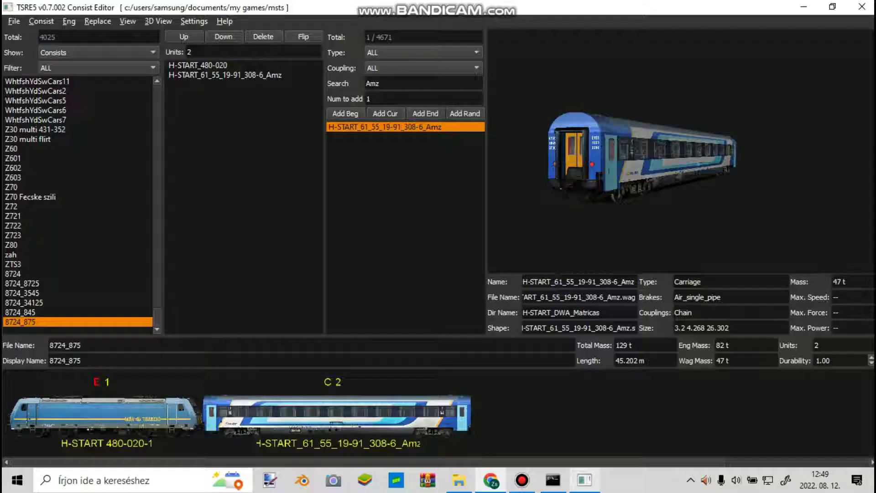
text(WRRM)
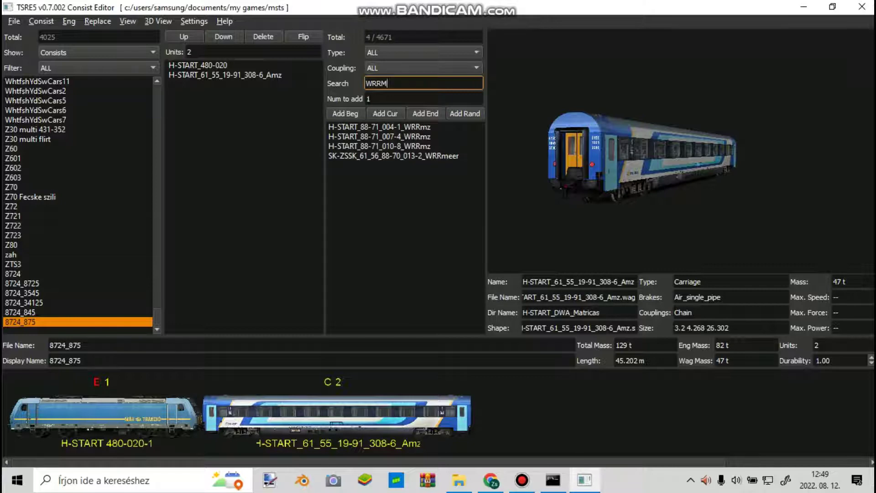
text(Z)
click(379, 146)
click(379, 127)
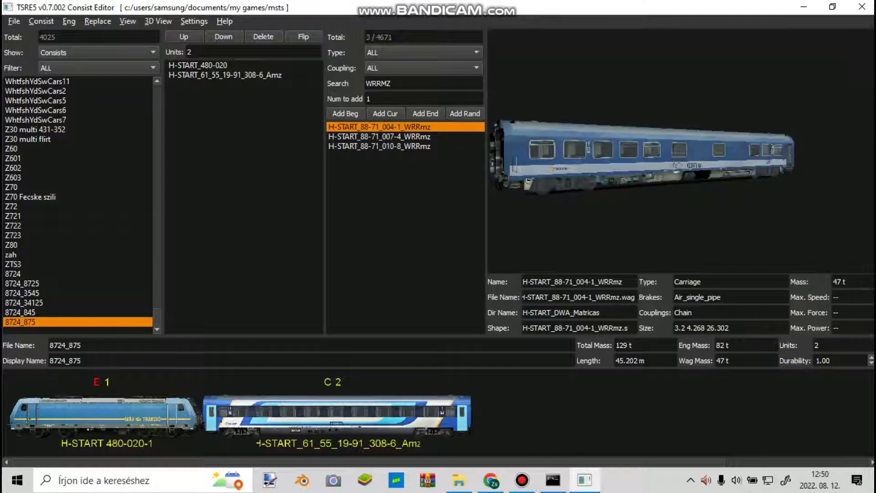
double_click(378, 126)
Step: Look up the car following the WRRmz on vagonWEB in Chrome, and search the TSRE5 units for bpmz
click(522, 480)
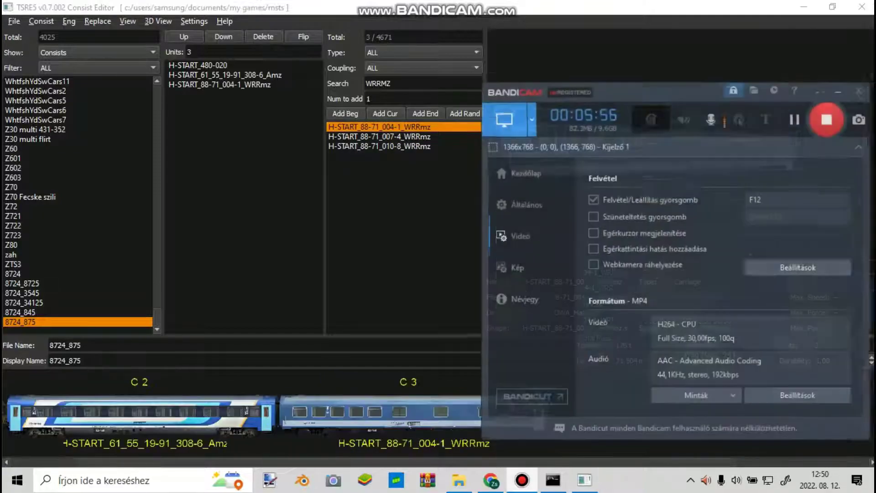
click(491, 480)
drag(491, 450, 580, 451)
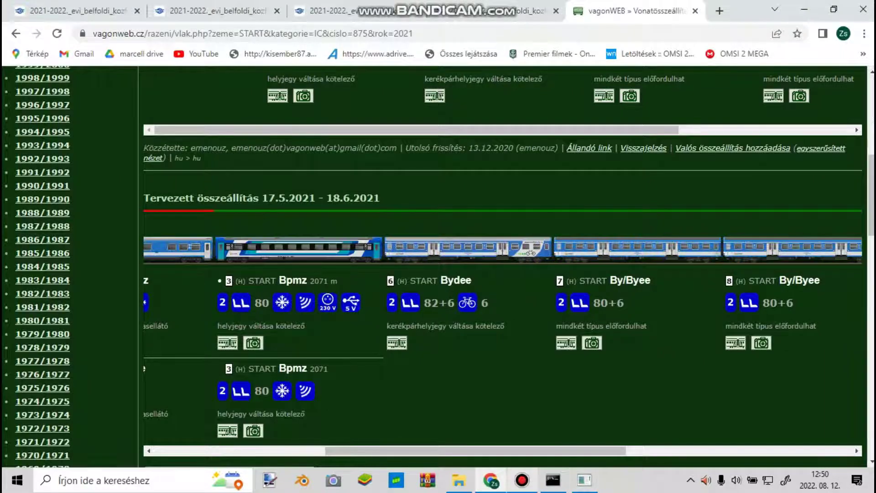
click(584, 480)
drag(392, 83, 366, 83)
text(bpmz)
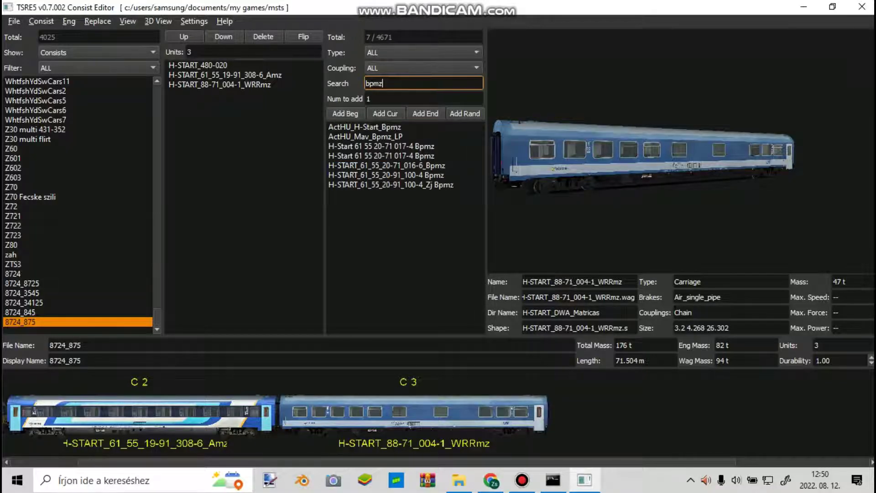
click(381, 155)
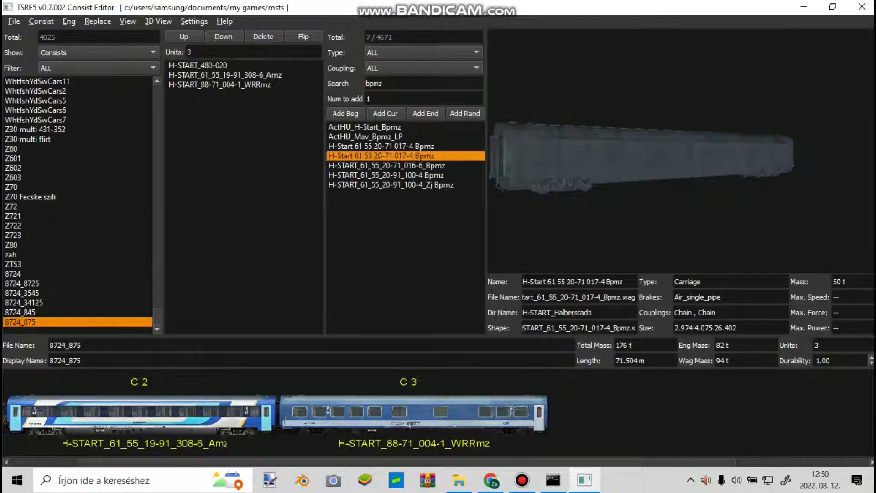
click(425, 113)
right_click(410, 410)
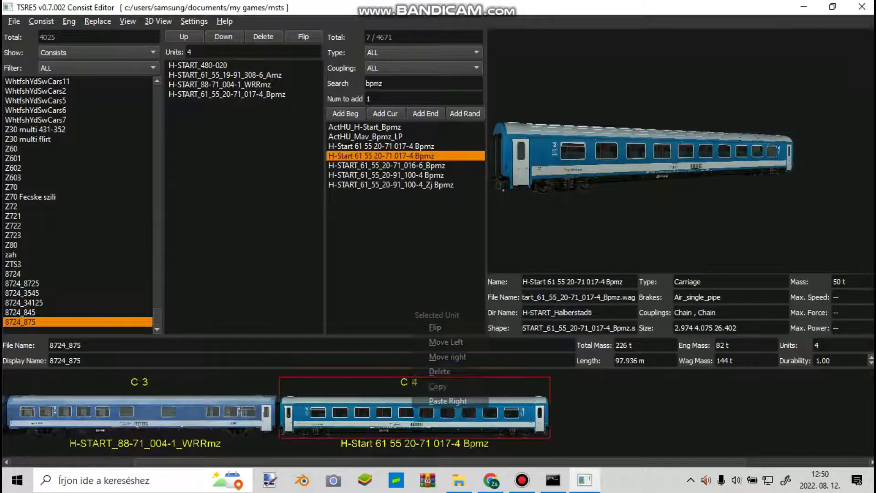
click(450, 371)
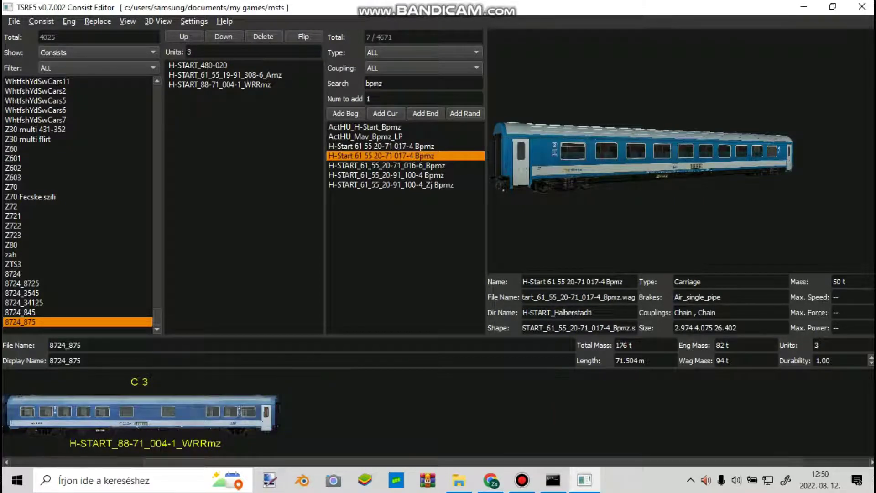
Step: Preview the other Bpmz cars and append H-START_61_55_20-71_016-6_Bpmz to the end of the consist
click(381, 146)
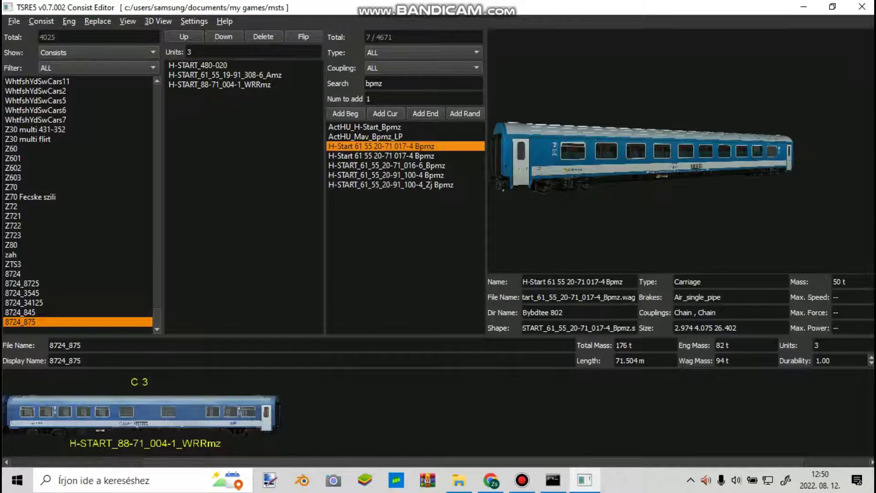
click(386, 165)
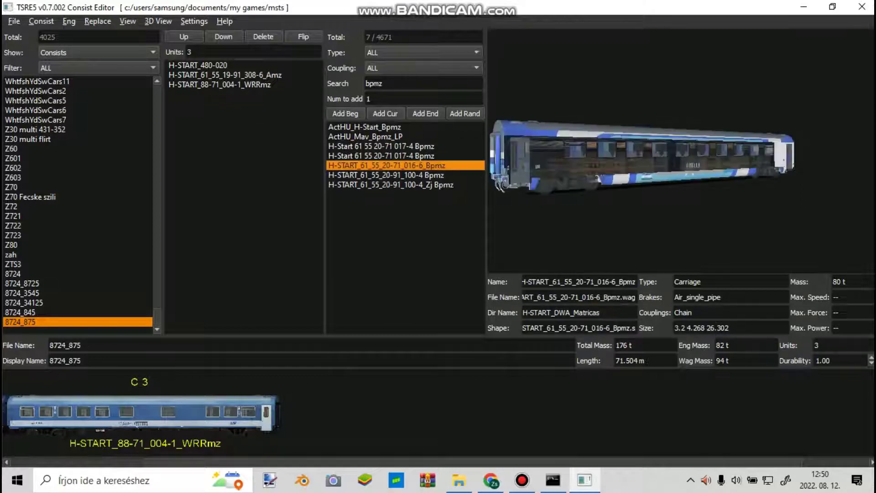
click(424, 113)
Step: Check the cars after the Bpmz on vagonWEB in Chrome, and search TSRE5 for bydee to append Bydee_904
click(491, 480)
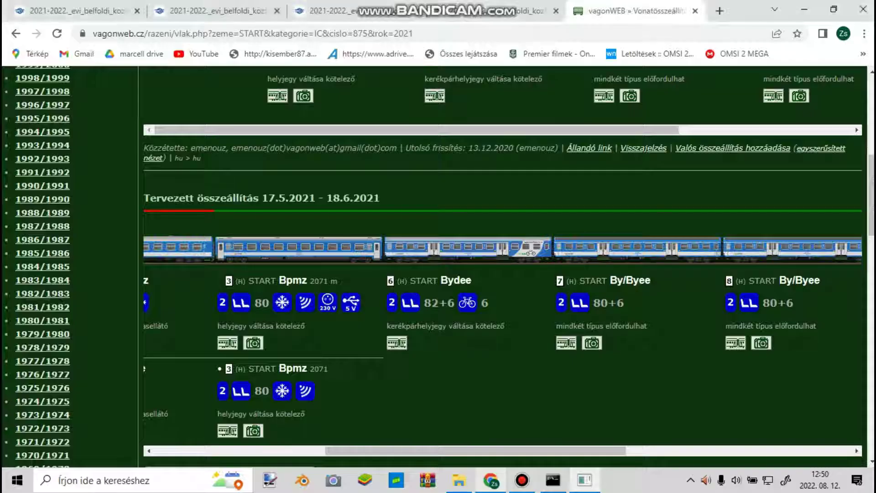
click(521, 481)
click(521, 481)
drag(475, 451, 606, 450)
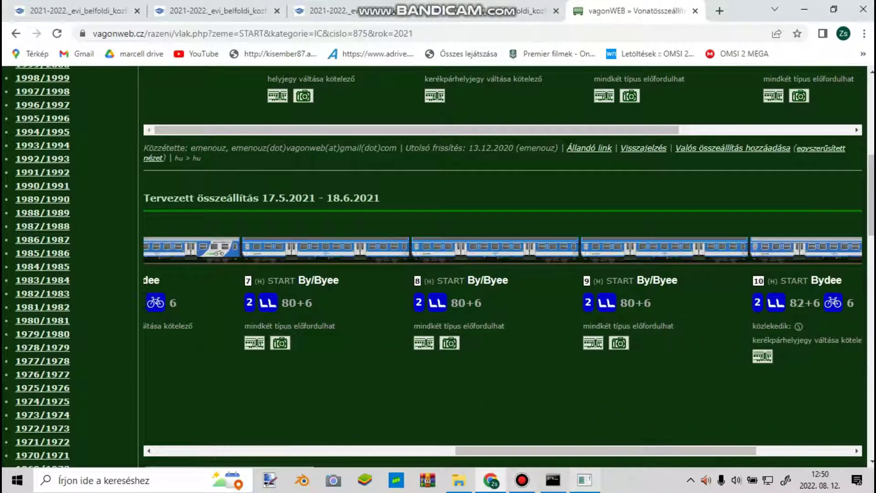
click(584, 480)
text(bydee)
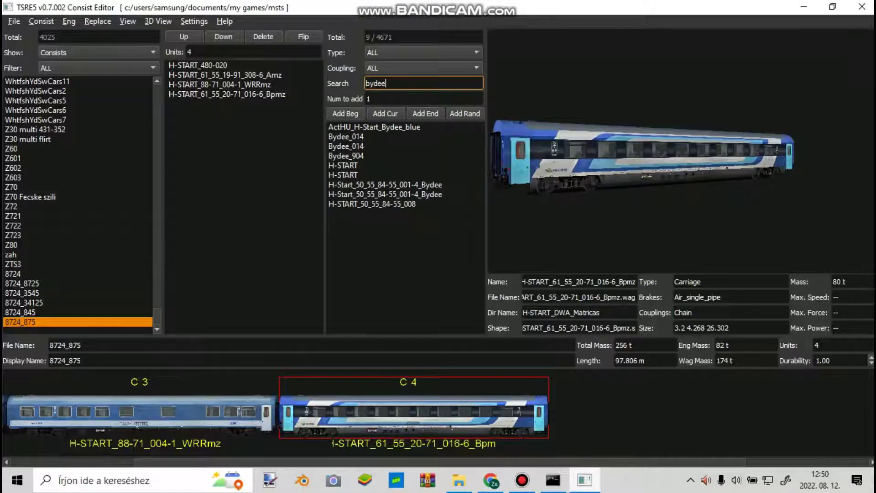
double_click(346, 156)
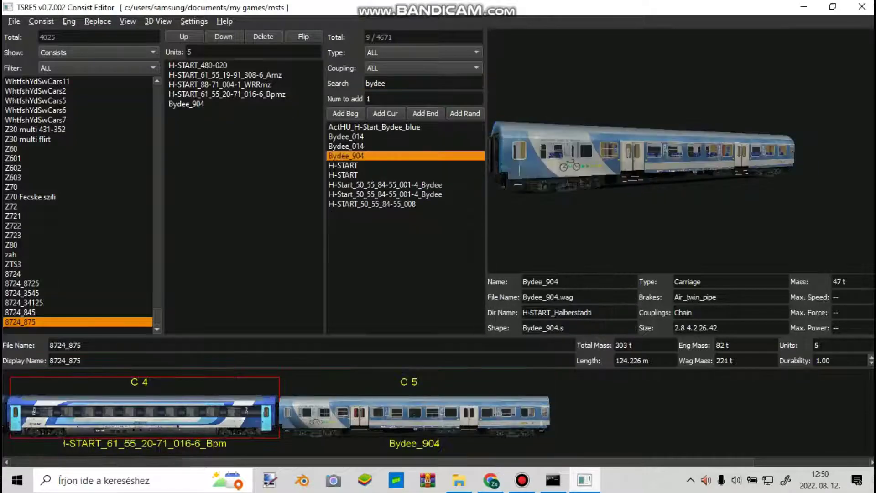
Step: Check the By/Byee cars on vagonWEB in Chrome, and append By_014, By_517 and by_952 to the consist in TSRE5
click(491, 480)
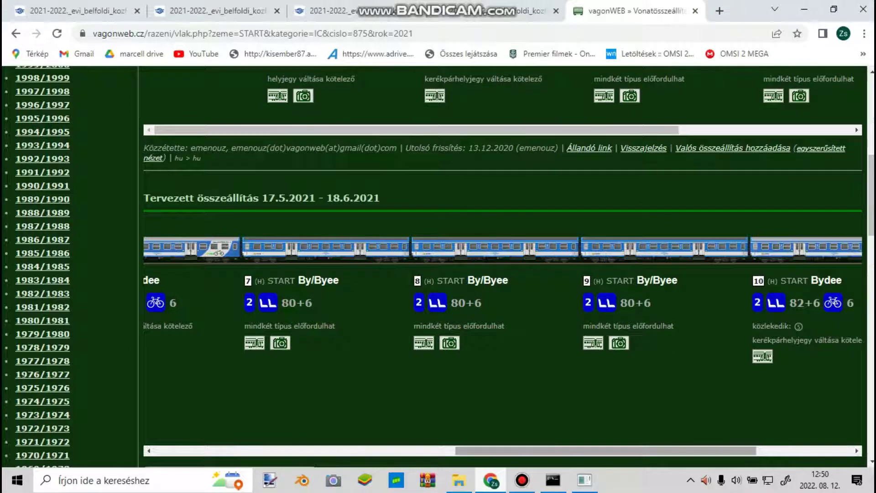
drag(606, 450, 700, 451)
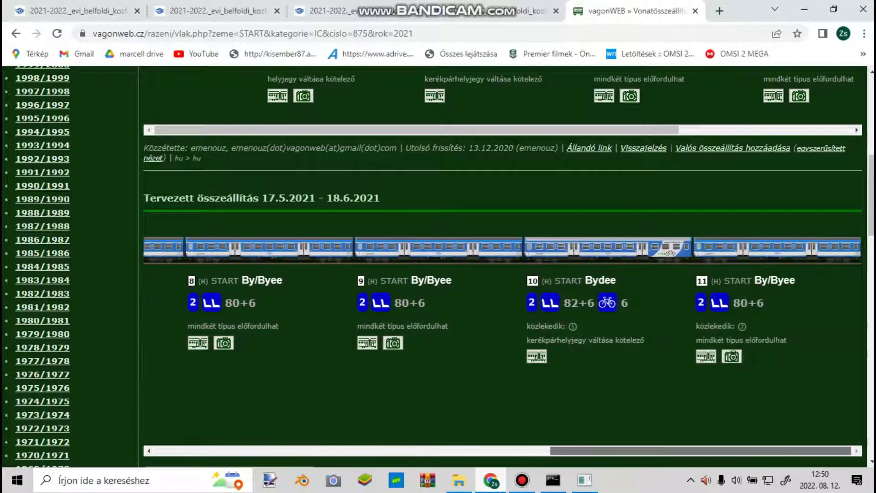
key(alt+Tab)
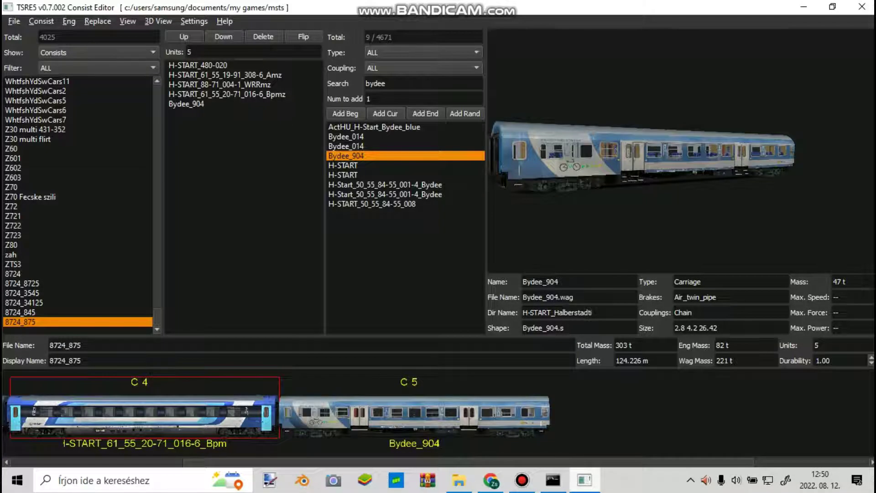
text(by)
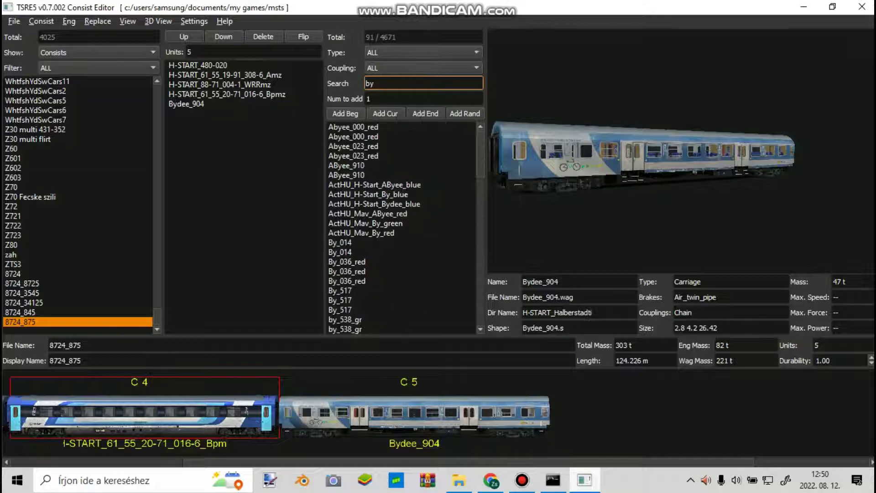
double_click(340, 243)
click(340, 290)
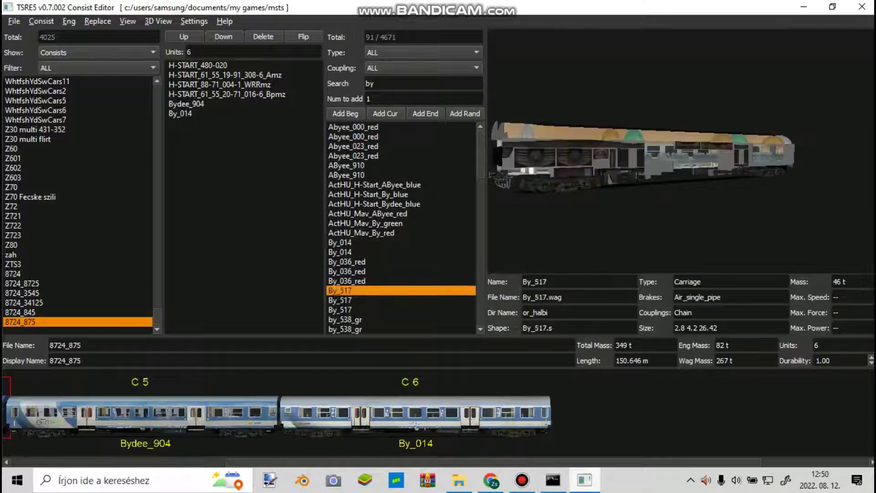
double_click(340, 290)
scroll(401, 227, down, 3)
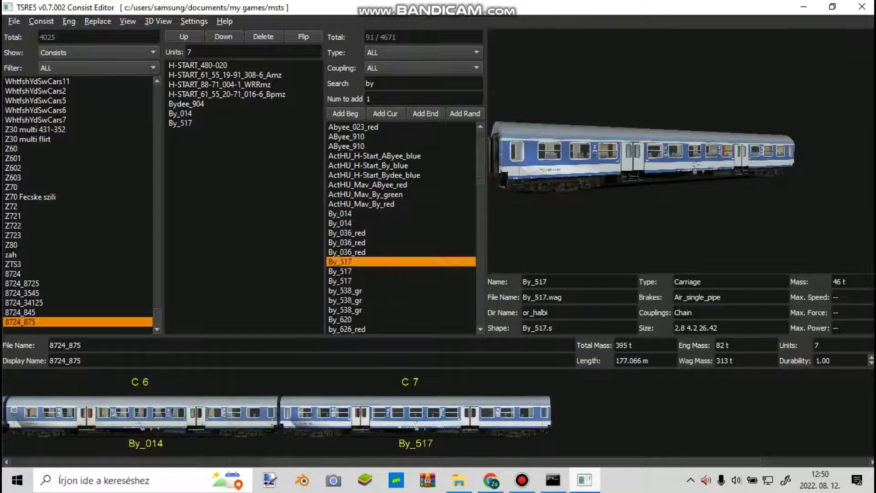
double_click(340, 310)
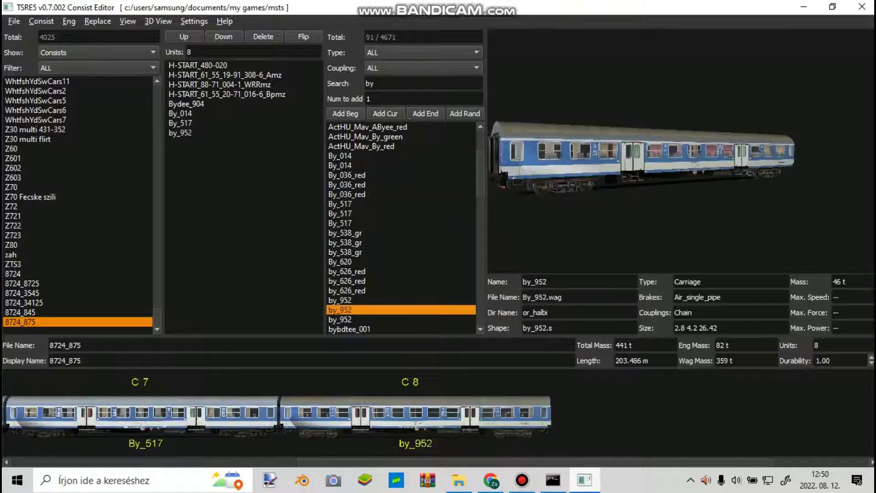
Step: Check the Bydee car on vagonWEB in Chrome, and search TSRE5 for bydee to append Bydee_904 to the consist
click(491, 480)
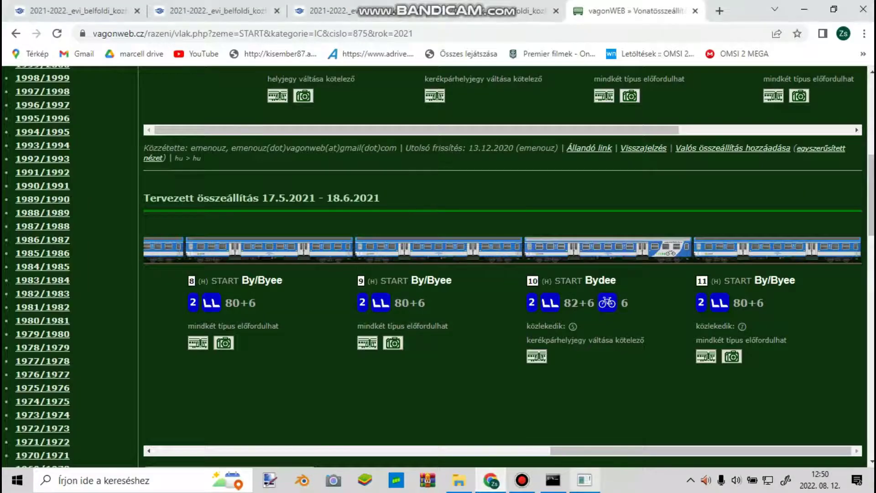
click(584, 480)
drag(375, 83, 366, 83)
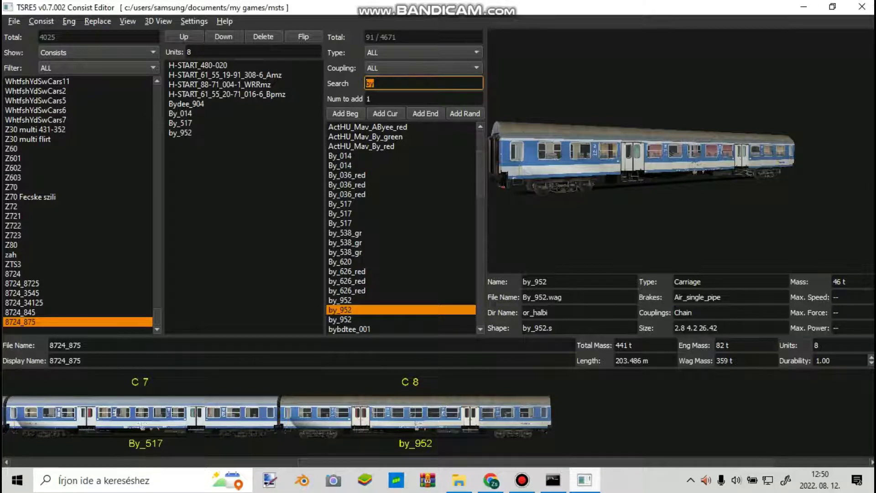
text(bydd)
key(BackSpace)
text(ee)
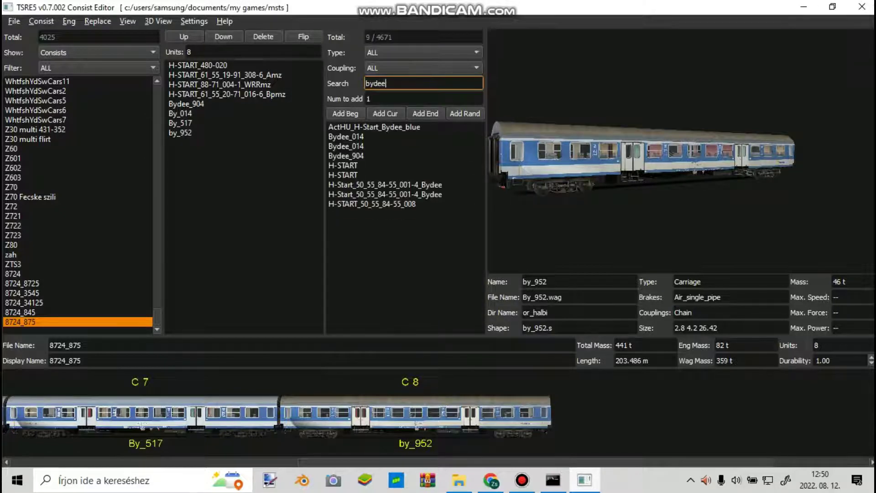
double_click(346, 155)
Step: Search the units for byee and append Byee_665 to the end of the consist
click(375, 83)
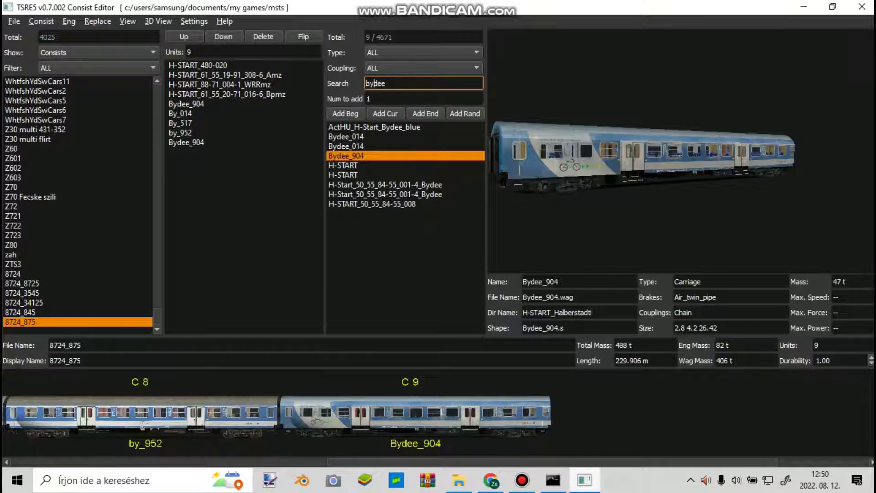
key(BackSpace)
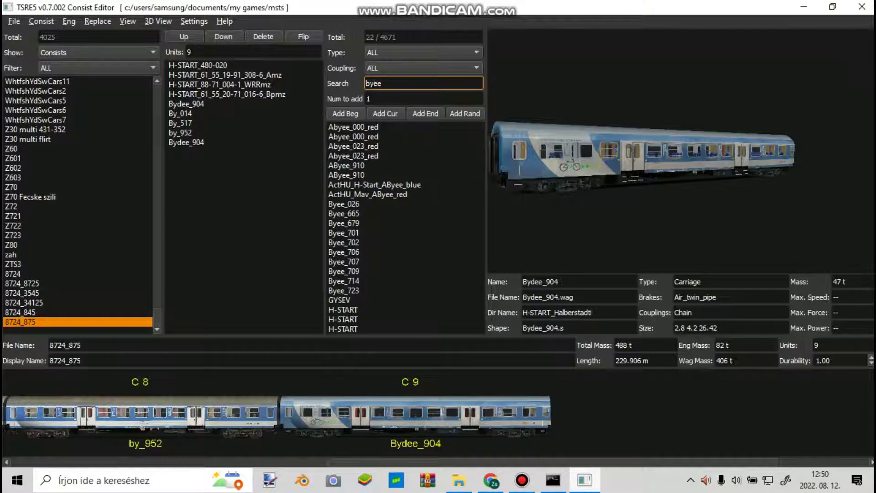
click(343, 214)
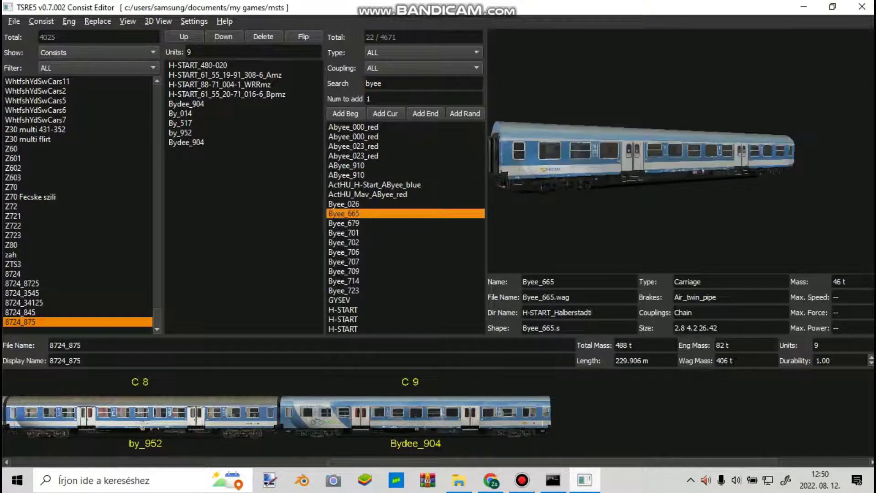
double_click(344, 214)
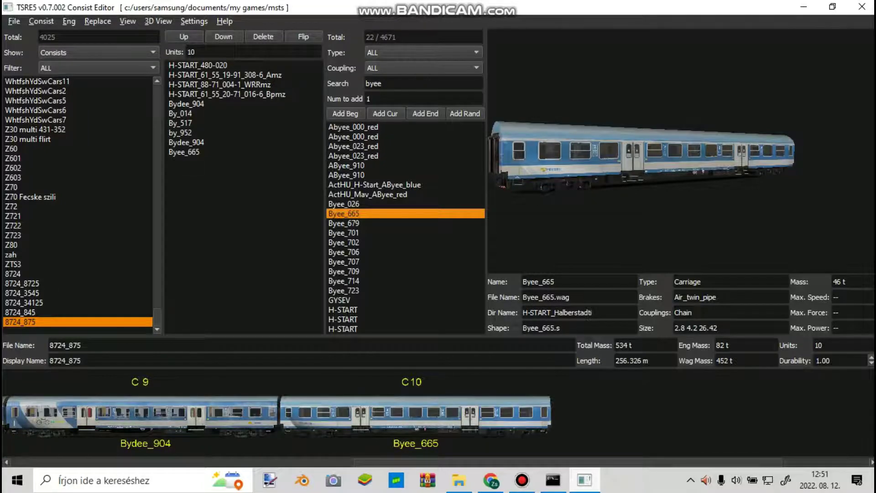
Step: Review the assembled train from the locomotive onward, save the 8724_875 consist and close the TSRE5 Consist Editor
drag(568, 462, 225, 462)
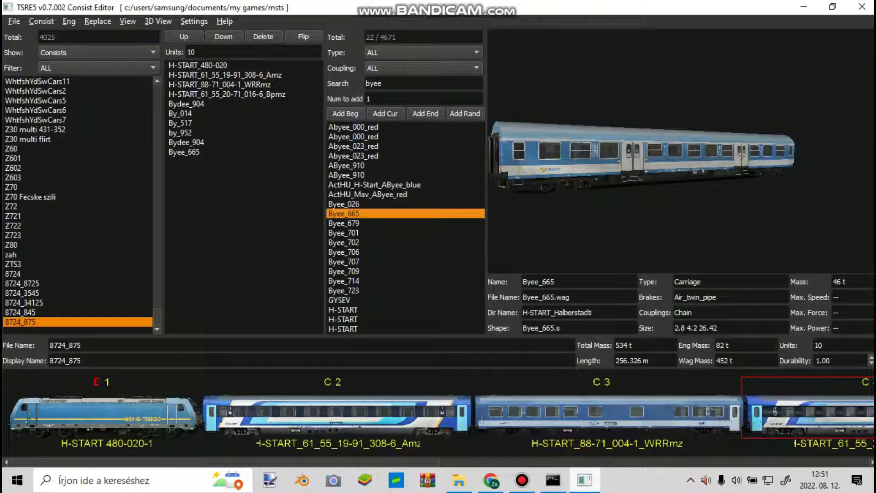
click(14, 21)
click(35, 50)
key(alt+Tab)
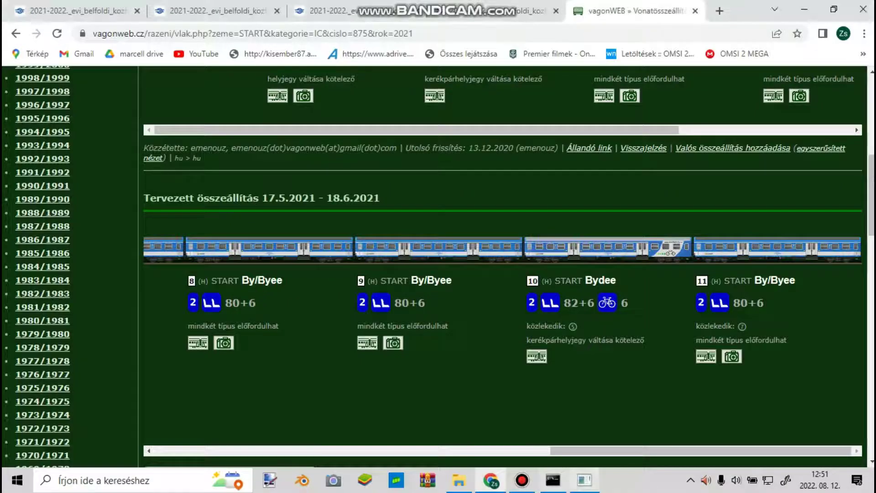
key(alt+Tab)
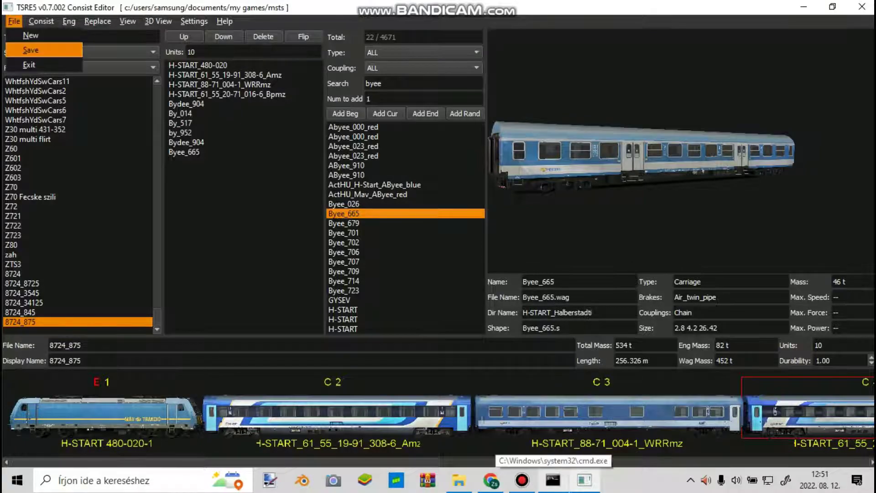
click(862, 7)
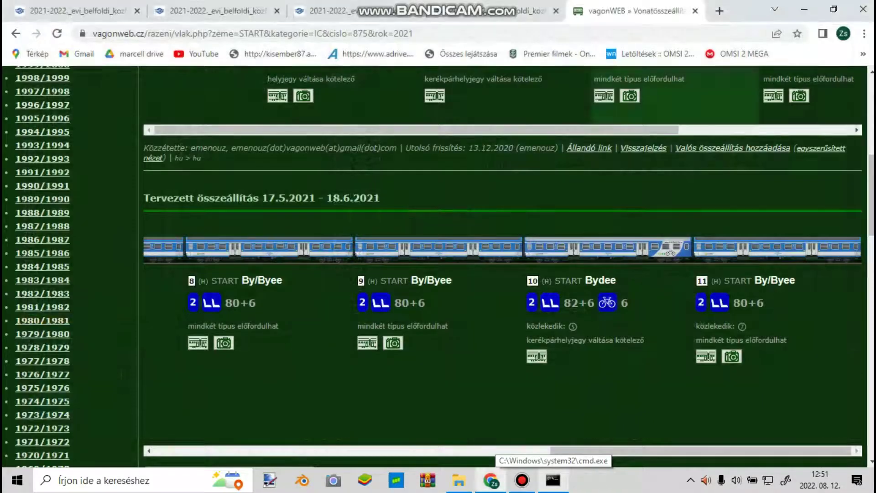
Step: Switch to File Explorer and go up from TSRE5 X32 to the My Games folder
click(459, 480)
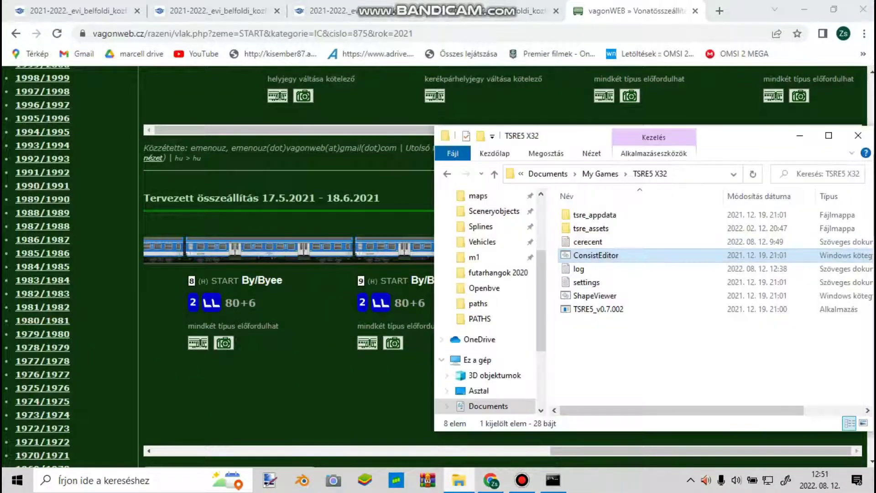
key(BackSpace)
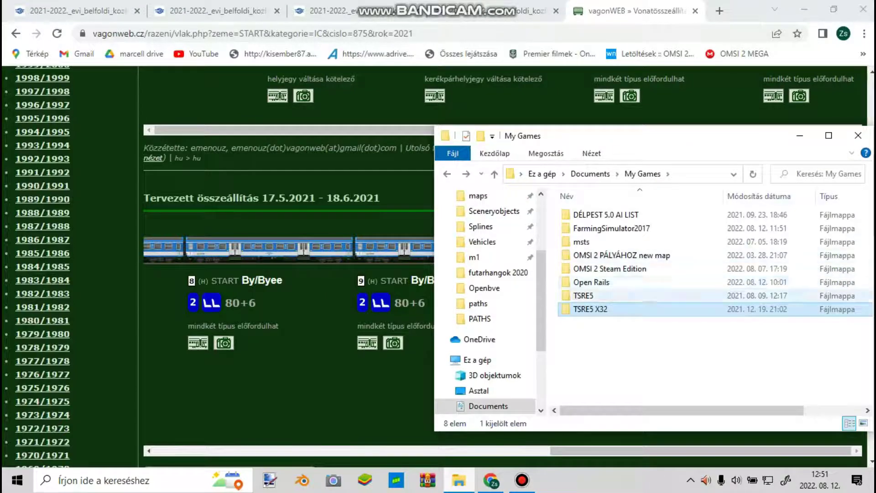
Step: Open the Open Rails folder in My Games and launch Contrib.TrackViewer
double_click(592, 282)
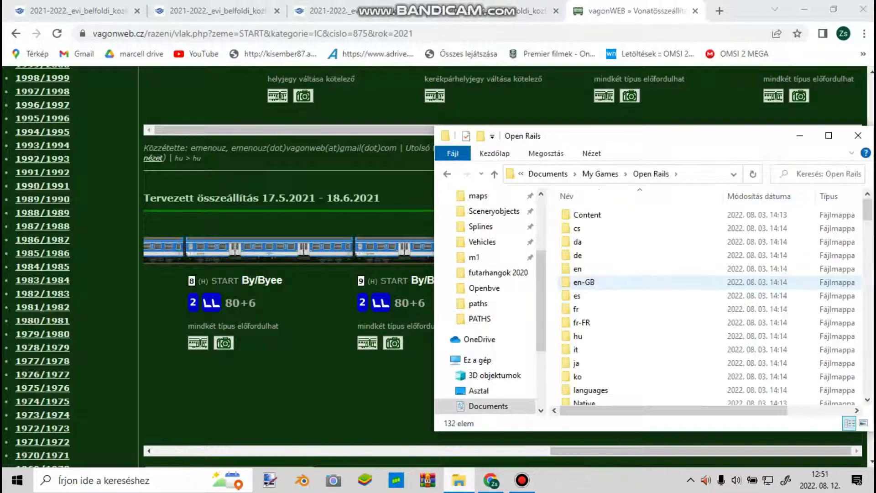
scroll(616, 288, down, 10)
scroll(616, 290, down, 5)
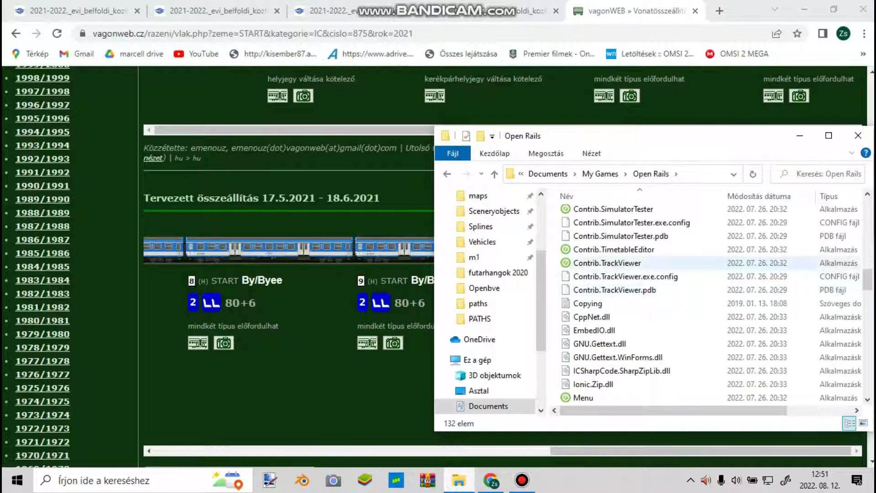
click(607, 263)
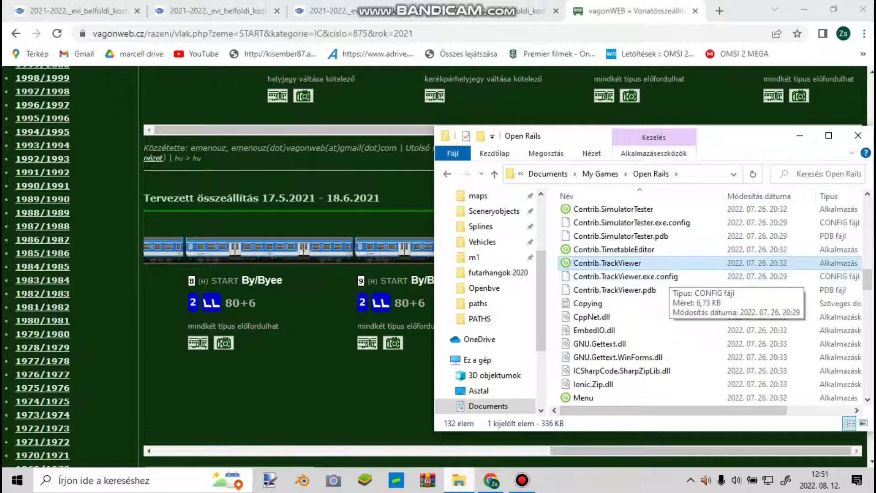
click(522, 480)
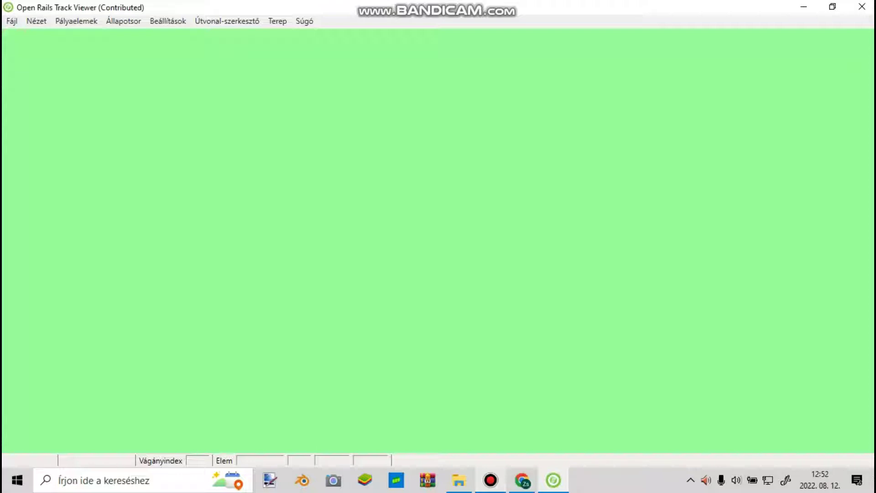
Step: Load the BALATON-Dél route
key(alt)
click(13, 22)
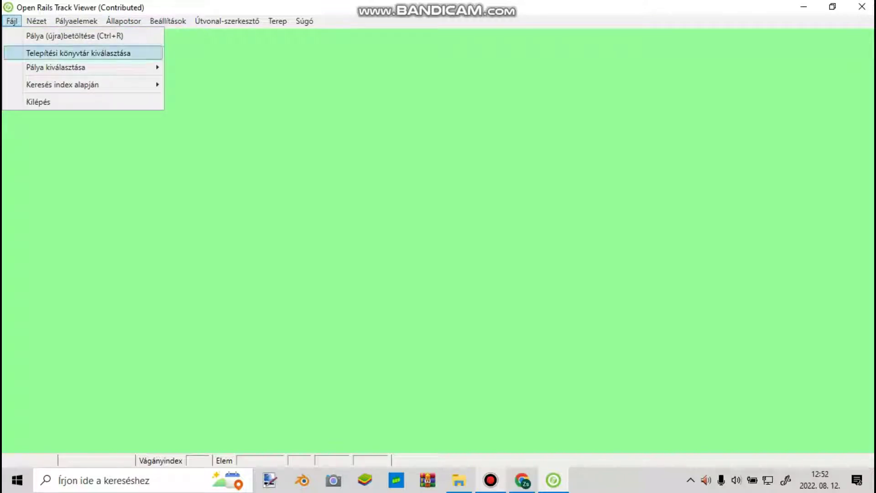
mouse_move(68, 67)
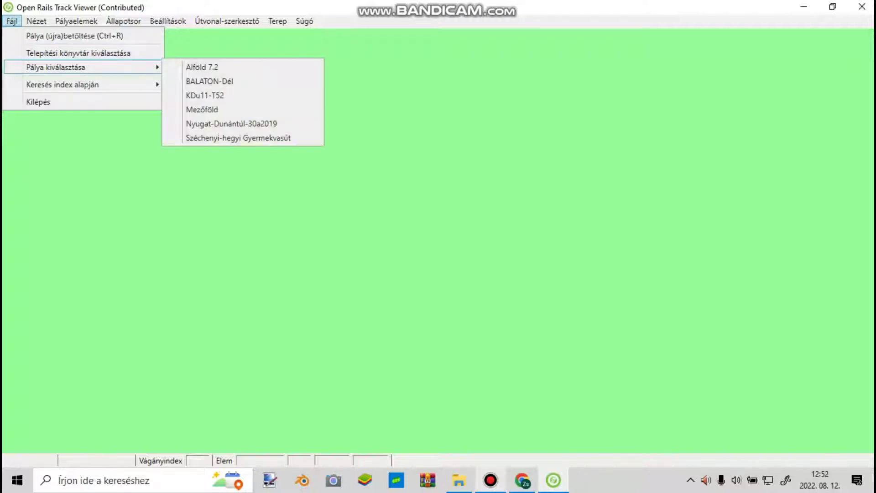
click(209, 81)
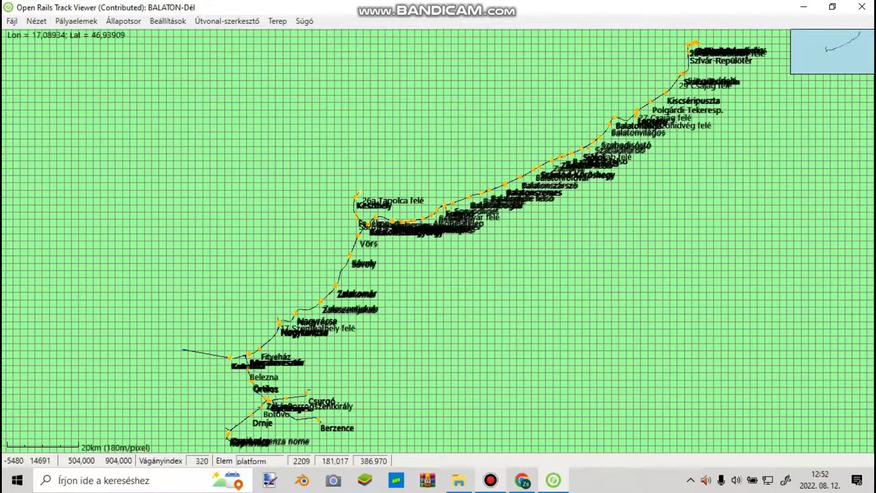
Step: Start a new path in the path editor with the Székesfehérvár station tracks in view
scroll(380, 214, up, 2)
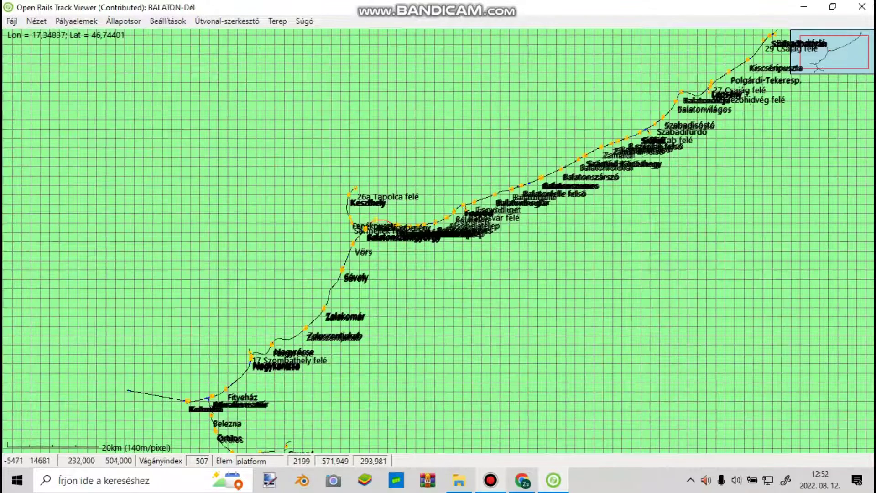
scroll(332, 182, up, 2)
scroll(493, 280, down, 3)
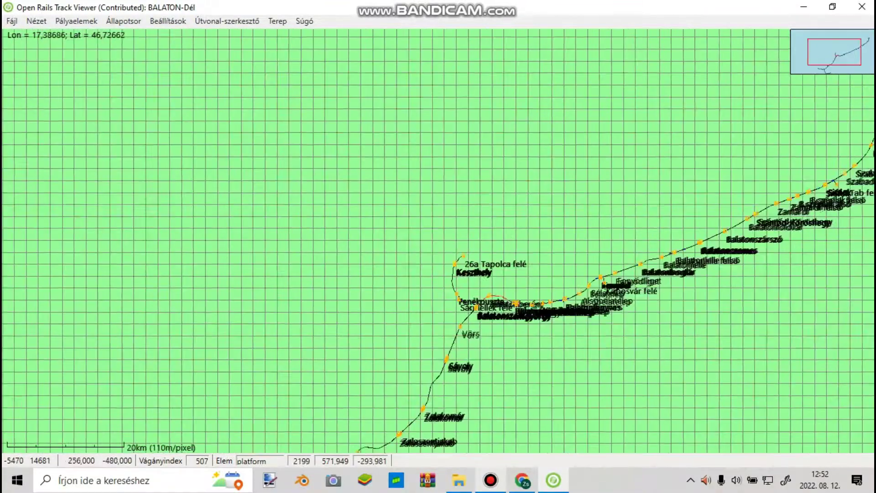
drag(513, 283, 328, 214)
drag(527, 157, 204, 338)
scroll(374, 183, up, 3)
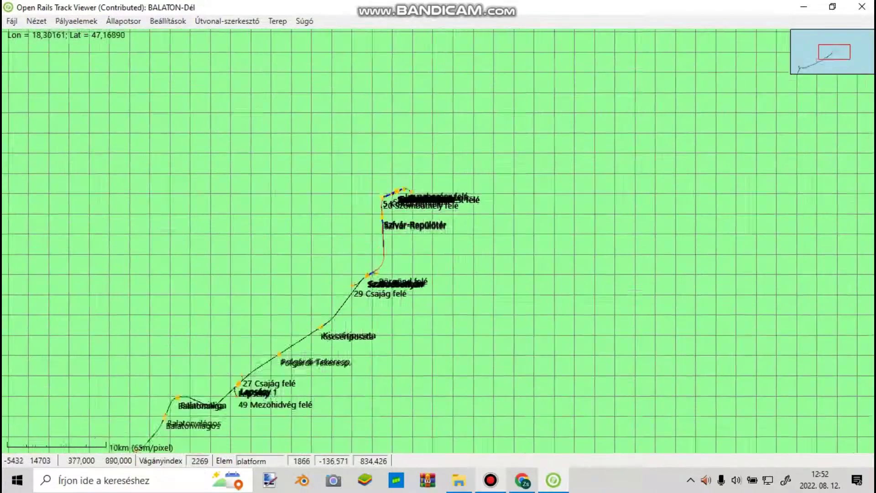
scroll(429, 201, up, 3)
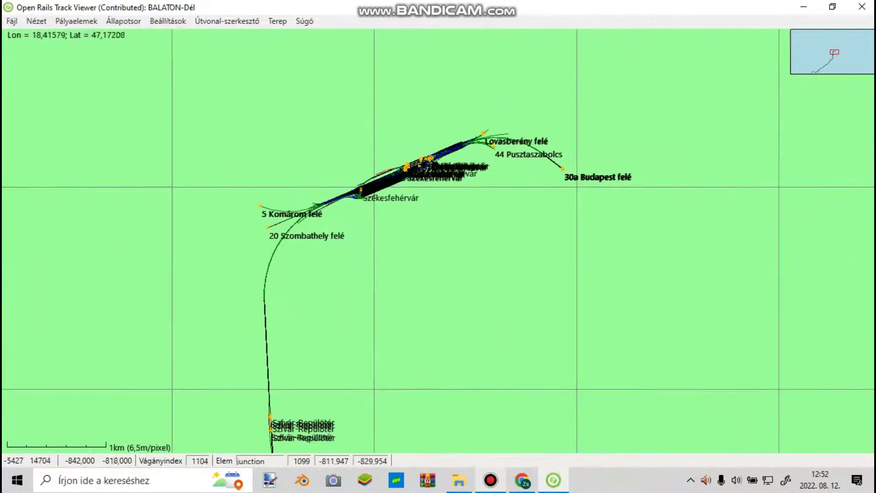
scroll(429, 192, up, 3)
scroll(429, 191, up, 3)
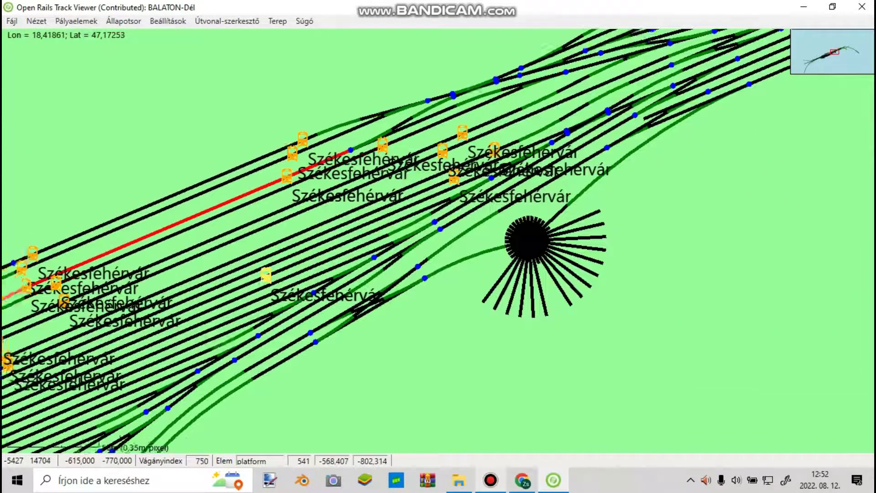
drag(160, 228, 521, 224)
scroll(436, 197, up, 2)
scroll(478, 304, up, 3)
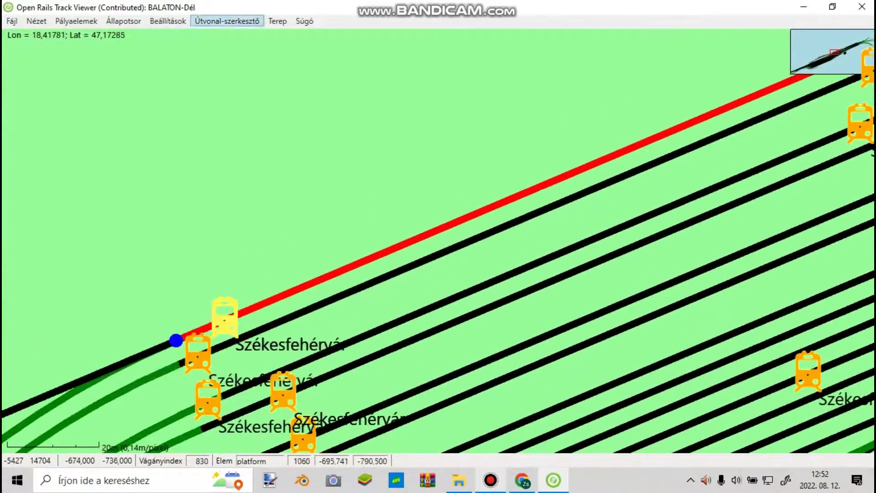
click(227, 21)
click(236, 126)
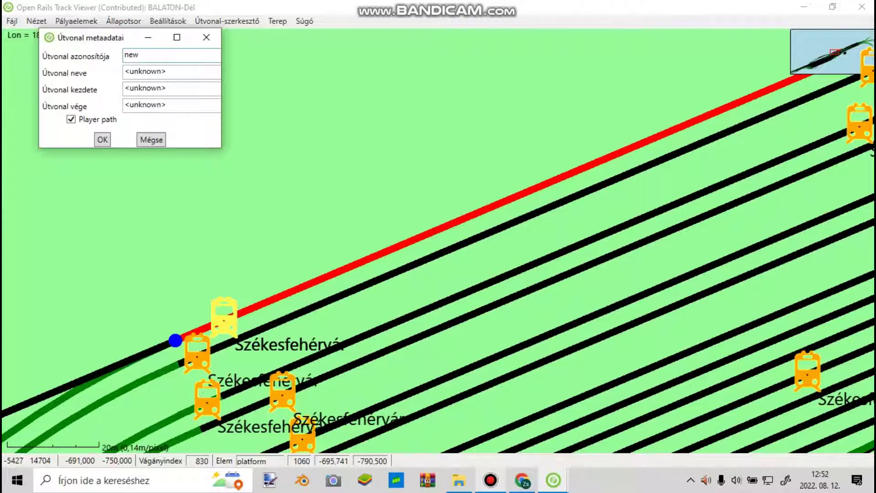
Step: Set the path's ID and name to 8724, its start to Székesfehérvár and its end to Siófok, keeping it a player path
text(8724_875)
key(ctrl+a)
key(ctrl+c)
key(Tab)
key(ctrl+v)
key(Tab)
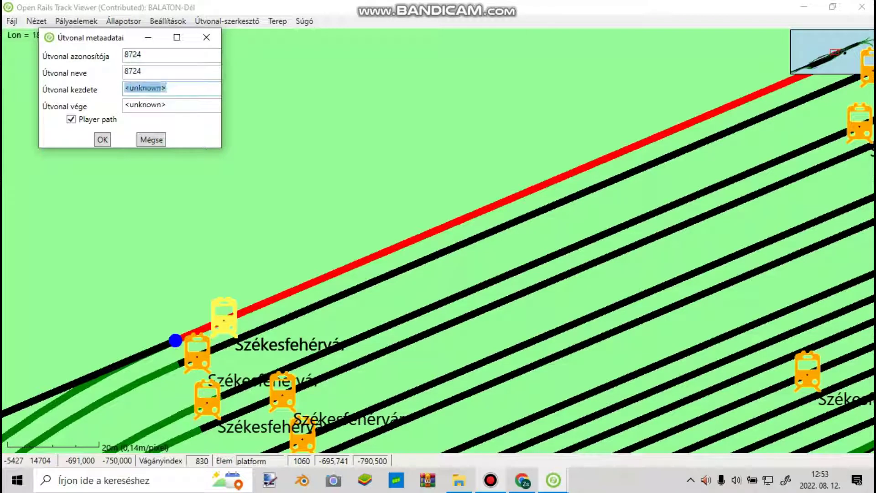
key(ctrl+v)
key(Tab)
key(ctrl+v)
key(shift+Tab)
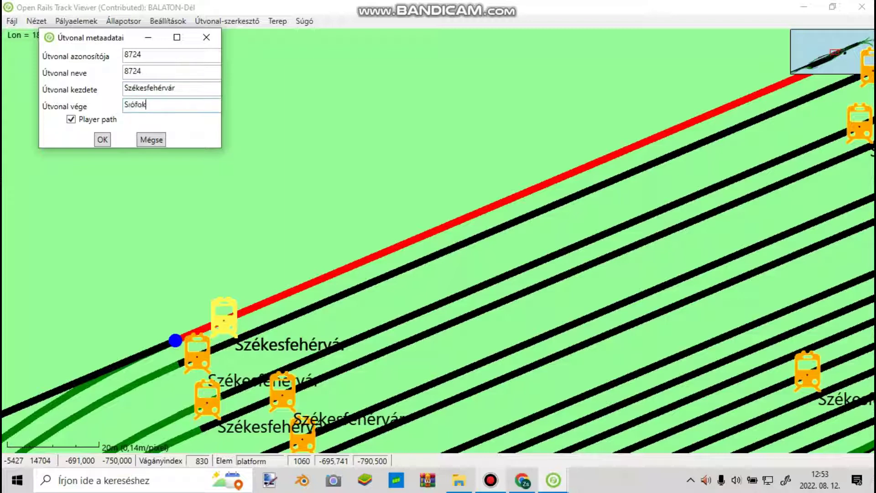
click(102, 139)
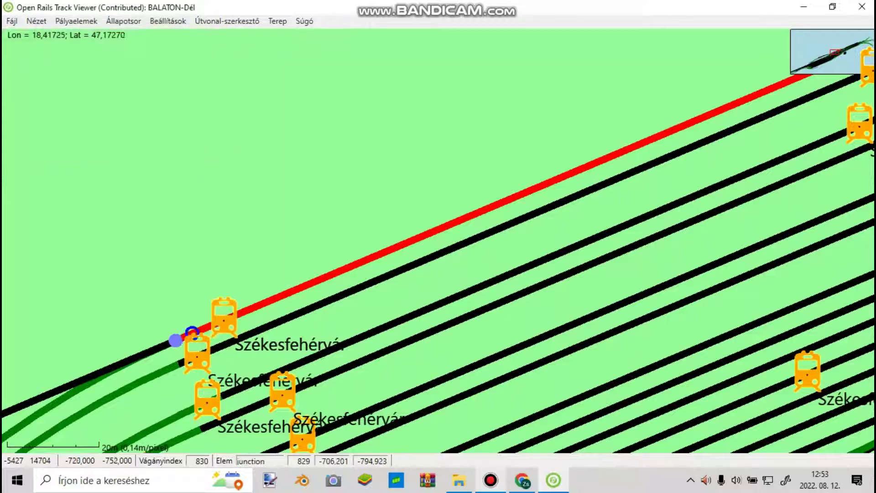
Step: Place the path's start point on the second track at Székesfehérvár and follow it toward the Szombathely exit
scroll(505, 226, down, 1)
drag(504, 225, 399, 297)
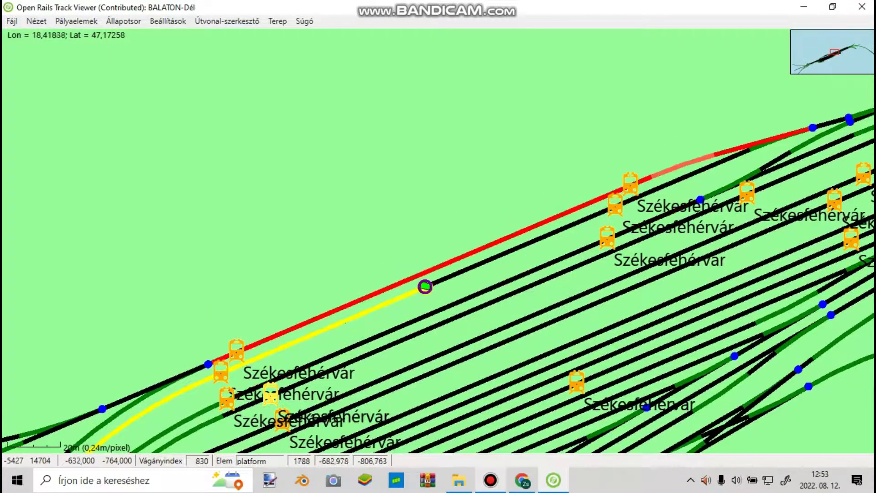
scroll(425, 286, down, 6)
drag(308, 300, 820, 99)
scroll(820, 98, up, 5)
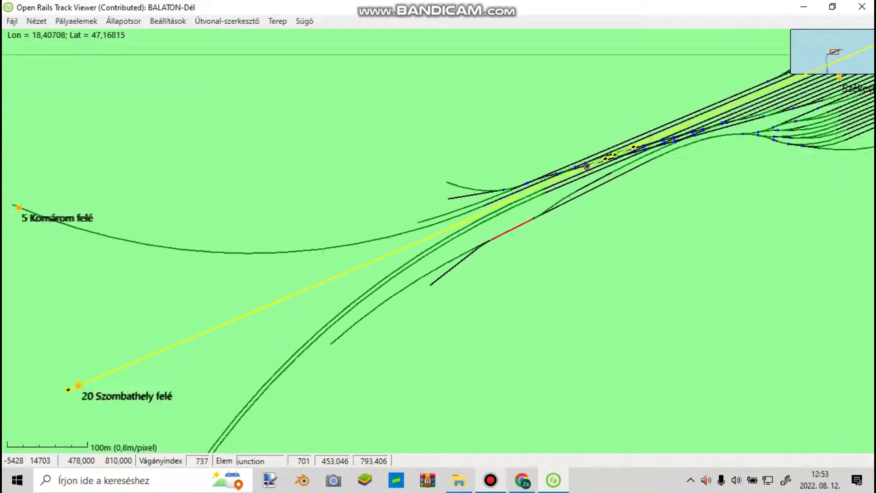
Step: Switch the path to the other exit at the junction southwest of Székesfehérvár's platforms and extend the drawn path
drag(667, 135, 147, 329)
drag(577, 172, 332, 294)
scroll(307, 388, up, 3)
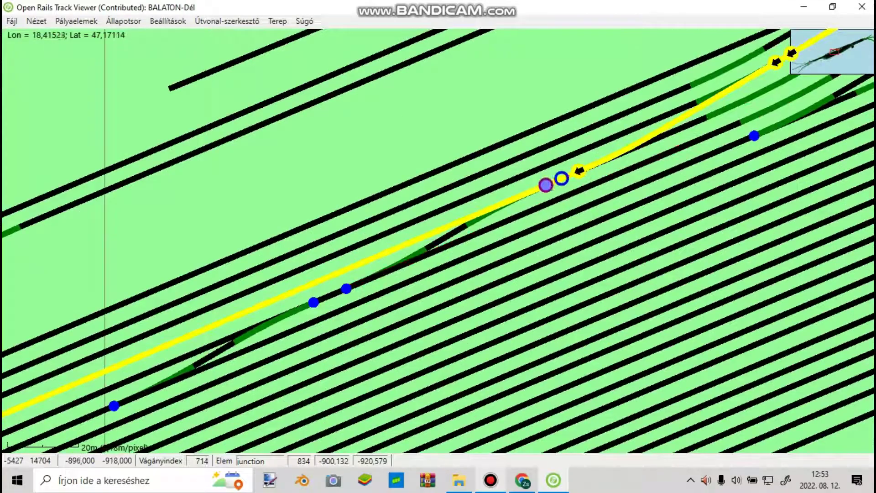
right_click(549, 183)
click(578, 191)
drag(579, 191, 633, 231)
key(Page_Up)
key(Page_Up)
key(Page_Up)
drag(241, 383, 547, 222)
Step: Check the path's course past Szfvár-Repülőtér and through the Szabadbattyán station tracks
scroll(547, 222, down, 7)
drag(530, 257, 825, 113)
drag(256, 387, 502, 68)
scroll(465, 126, down, 7)
scroll(452, 278, up, 7)
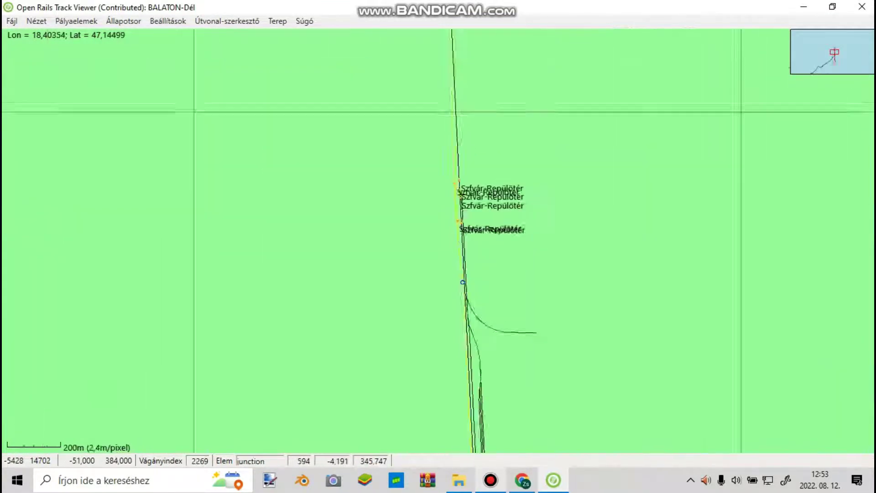
scroll(454, 174, up, 2)
scroll(444, 196, down, 5)
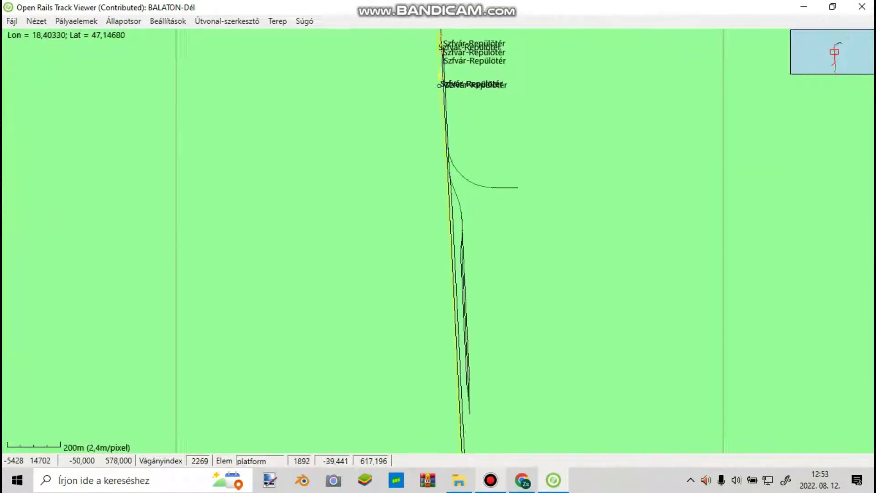
drag(478, 445, 646, 246)
scroll(485, 342, up, 9)
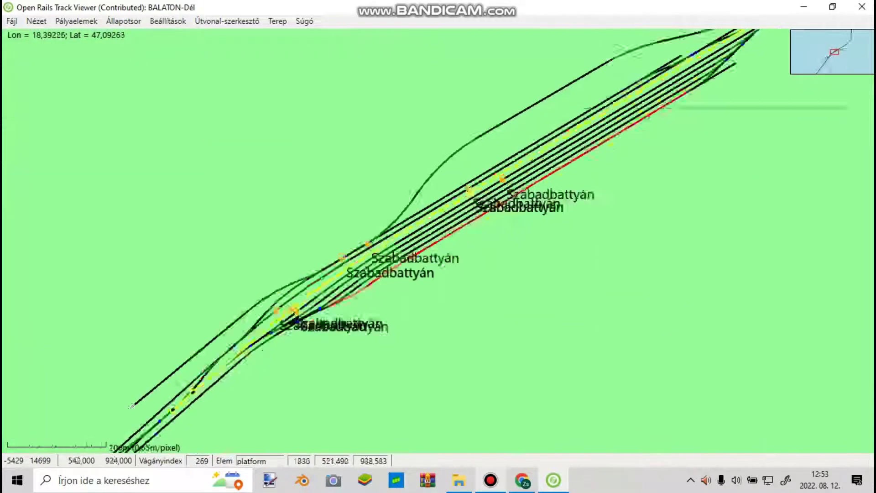
drag(304, 284, 349, 276)
scroll(349, 276, up, 3)
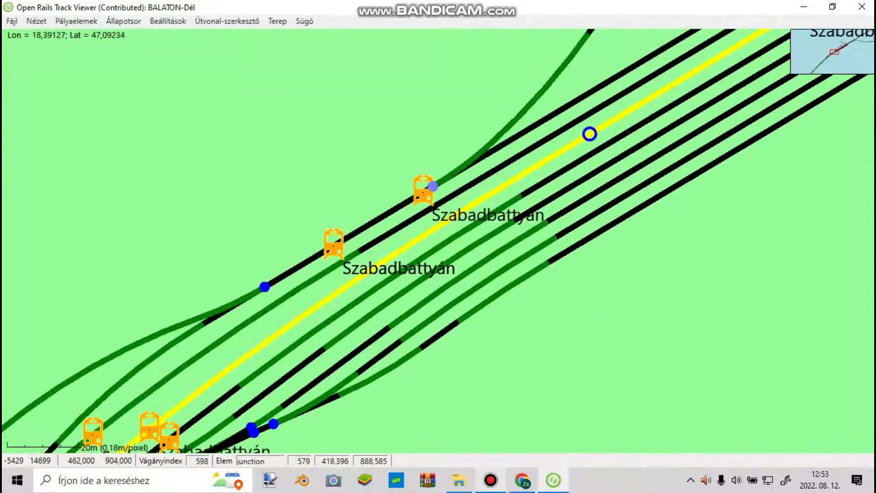
drag(588, 133, 407, 286)
drag(209, 362, 632, 124)
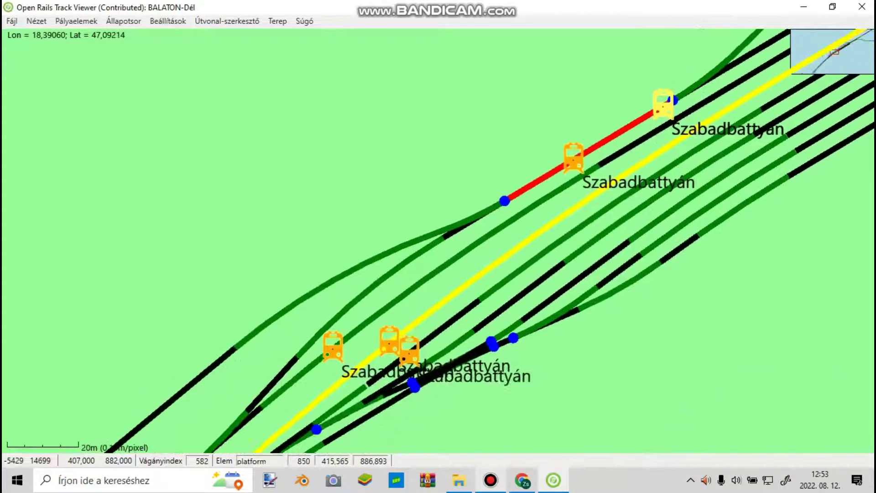
drag(405, 329, 587, 198)
Step: Check the path's course from Szabadbattyán through Kiscséripuszta and Polgárdi-Tekeresp. toward Lepsény
scroll(587, 198, down, 8)
drag(494, 276, 584, 182)
drag(242, 307, 334, 213)
scroll(334, 214, down, 1)
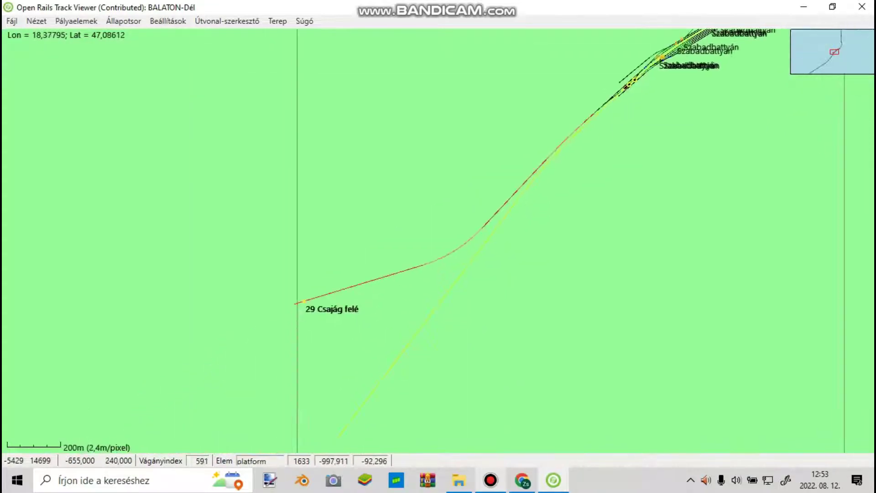
drag(264, 389, 424, 185)
scroll(424, 180, down, 3)
drag(329, 357, 440, 179)
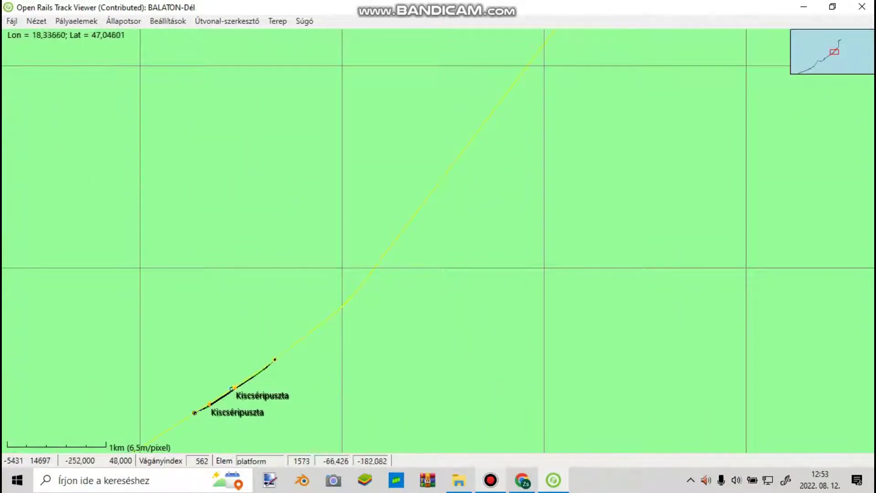
scroll(205, 396, up, 4)
scroll(315, 342, up, 5)
drag(311, 398, 479, 225)
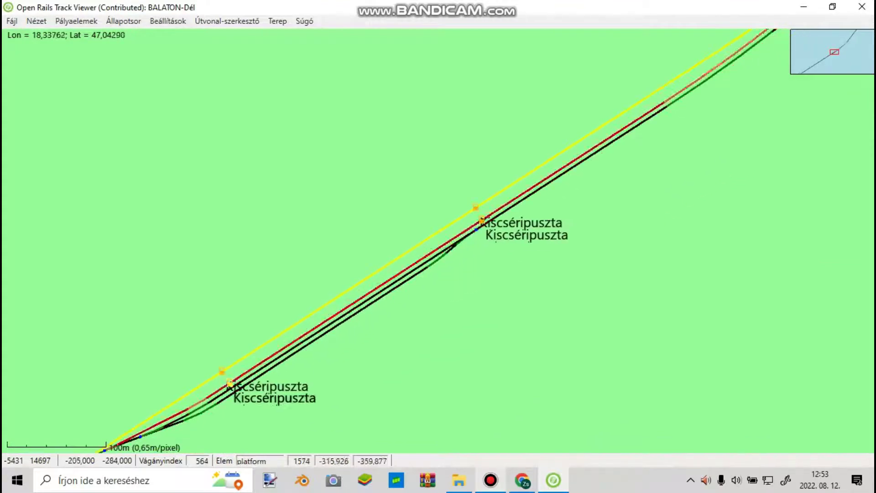
drag(97, 452, 222, 369)
scroll(371, 286, down, 10)
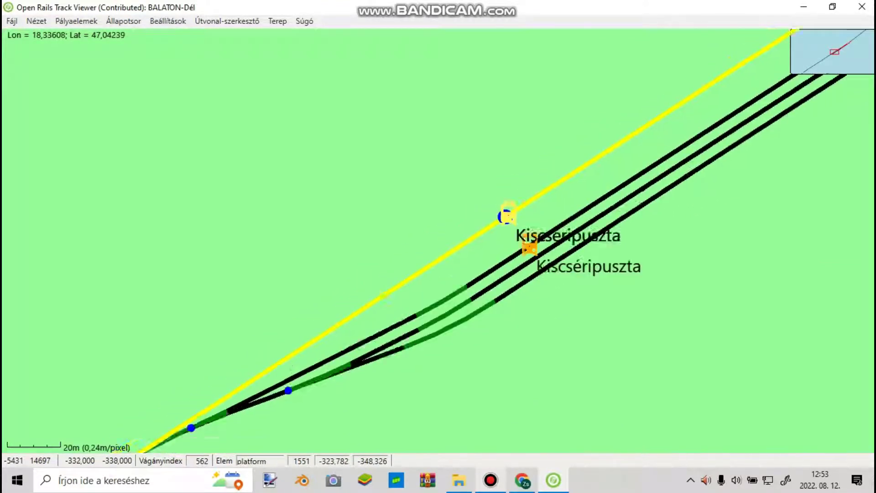
drag(313, 312, 556, 169)
drag(457, 233, 654, 124)
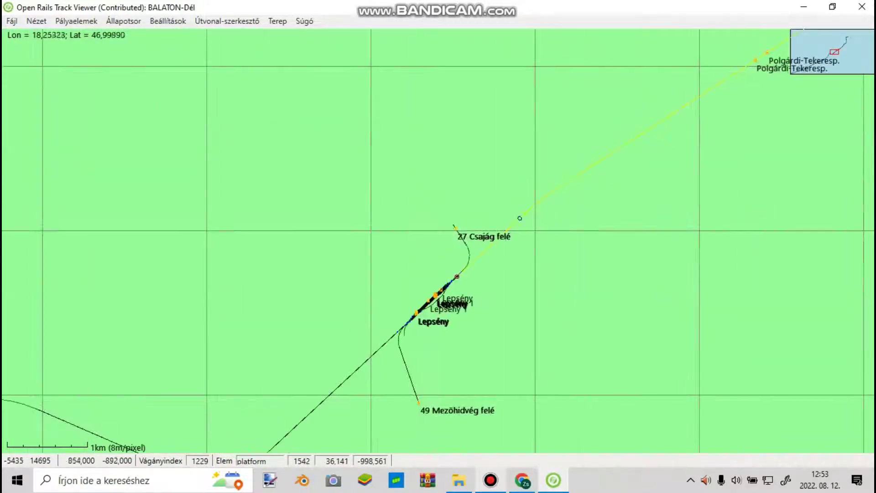
Step: Switch the path to the other exit at the crossover junction northeast of Lepsény station
scroll(447, 296, up, 10)
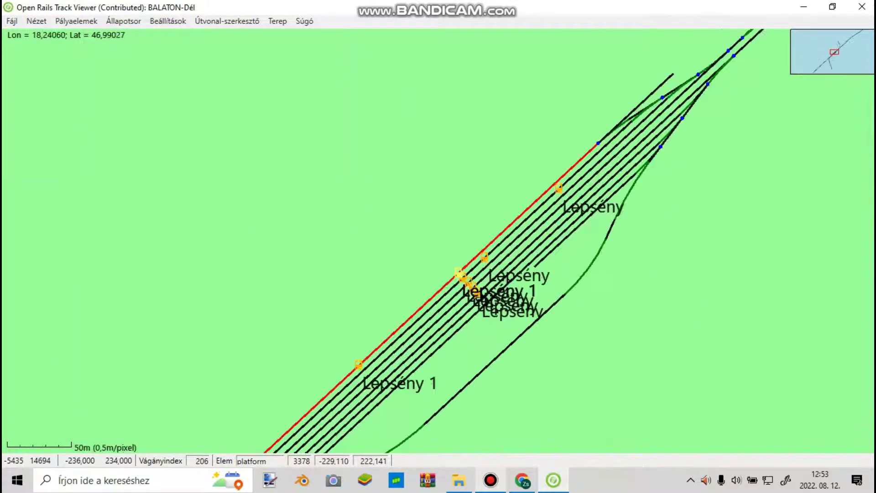
drag(505, 314, 286, 394)
drag(690, 131, 427, 391)
scroll(485, 307, up, 1)
drag(621, 139, 752, 56)
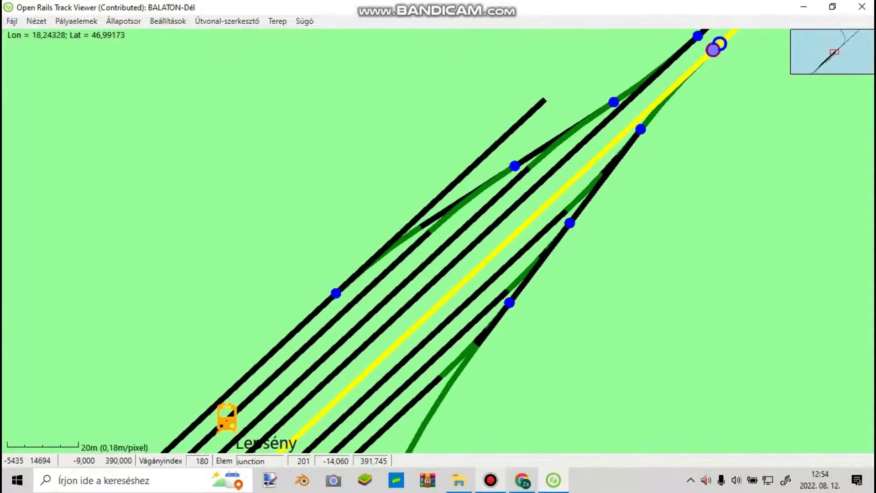
scroll(499, 170, down, 3)
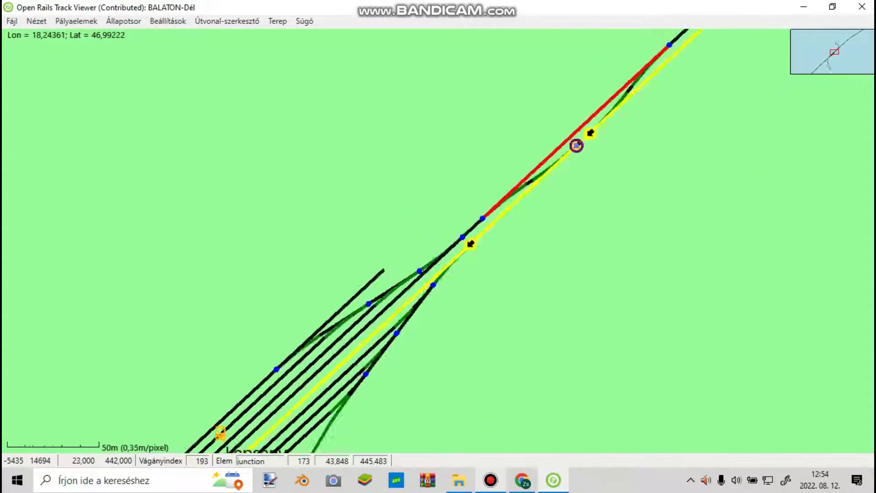
right_click(588, 157)
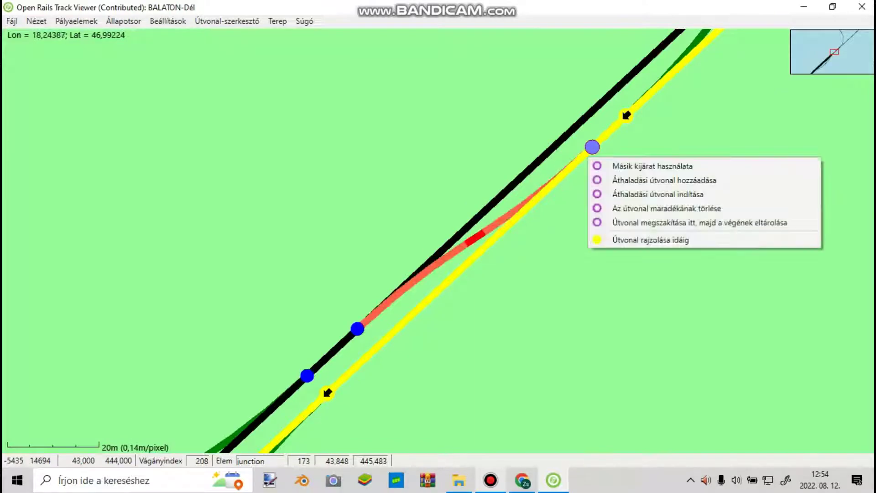
click(611, 166)
scroll(476, 199, down, 3)
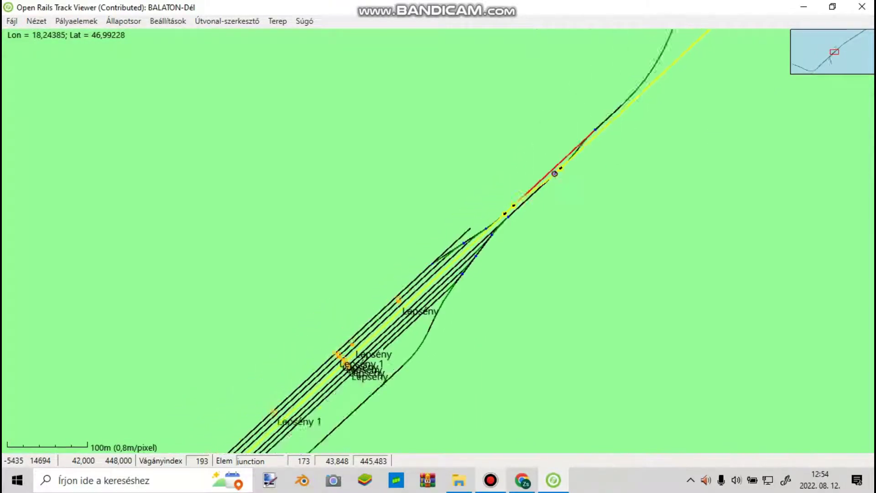
Step: Switch the path to the other exit at the first junction of Lepsény's northeastern station throat
scroll(519, 199, up, 2)
drag(327, 352, 560, 176)
drag(402, 335, 318, 345)
drag(519, 188, 488, 215)
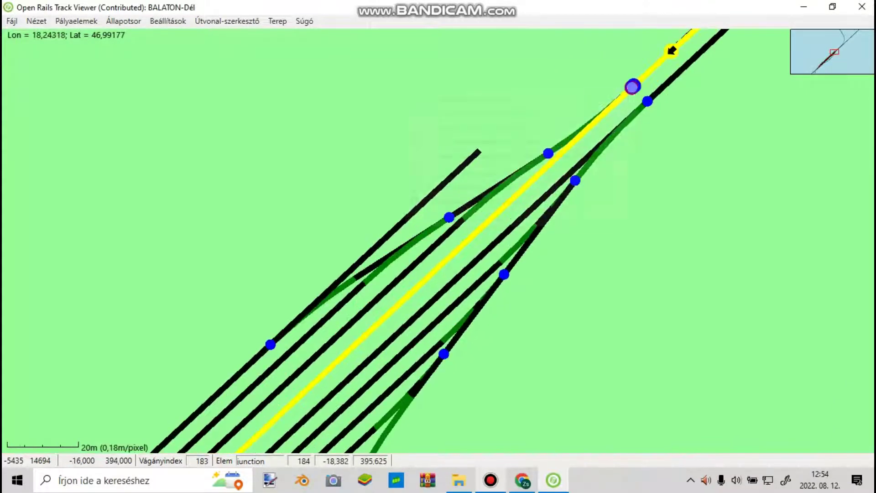
right_click(632, 87)
click(625, 95)
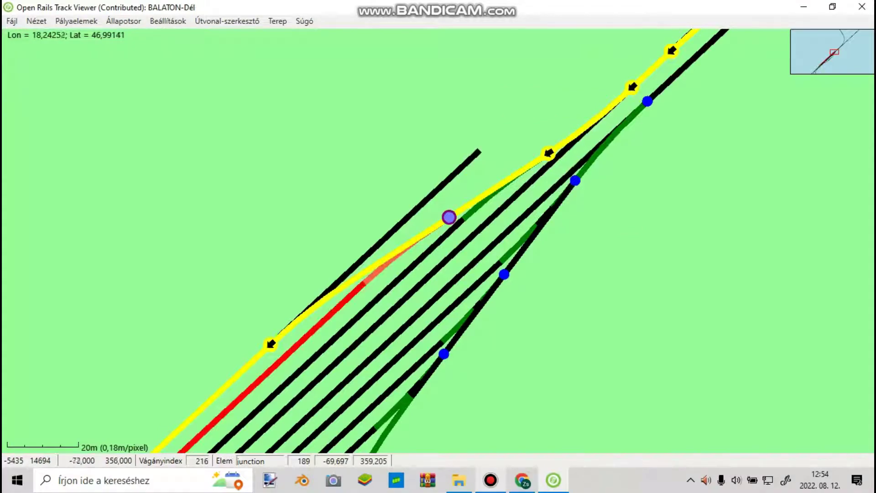
Step: Try the other exit at the next junction along Lepsény's outermost track to lead the path onto the second track
right_click(451, 220)
click(479, 231)
drag(323, 328, 567, 100)
scroll(567, 99, down, 1)
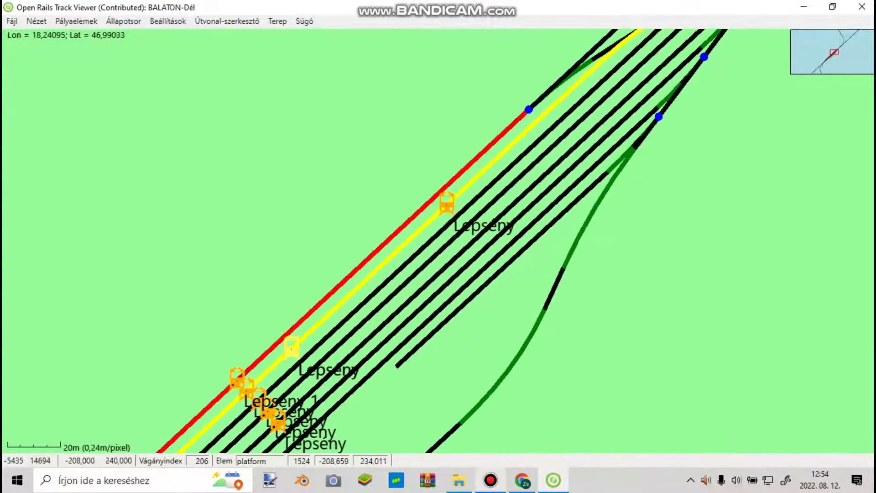
drag(293, 336, 491, 165)
scroll(505, 148, up, 4)
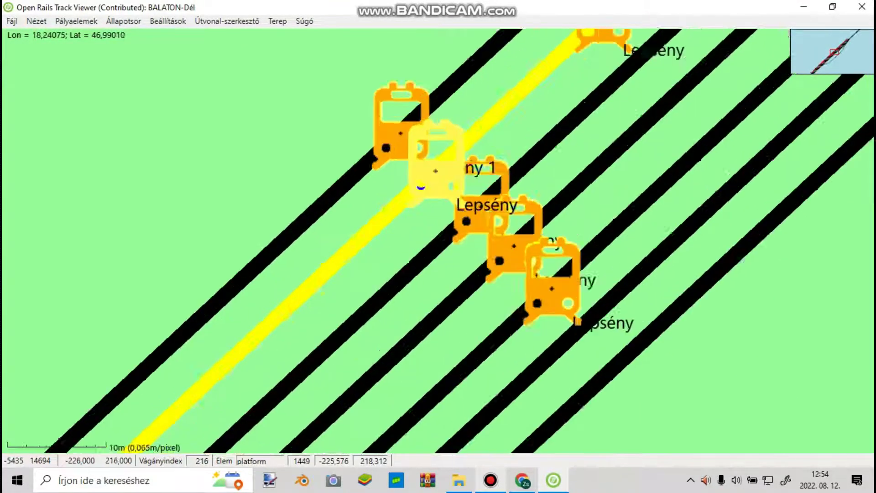
Step: Switch the path to the other exit at the second junction of Lepsény's northeastern throat, leading it onto the third track
scroll(509, 153, down, 3)
drag(635, 51, 350, 296)
scroll(351, 296, down, 2)
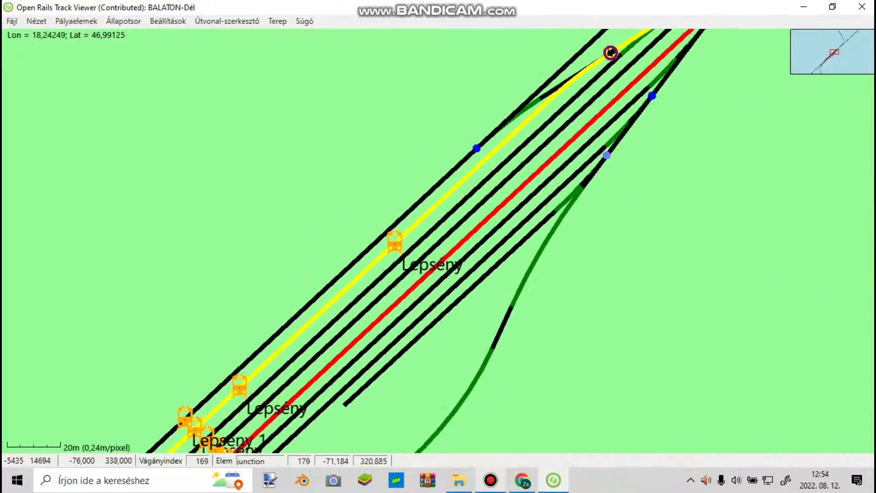
drag(594, 111, 379, 320)
scroll(378, 320, up, 3)
right_click(528, 144)
click(551, 152)
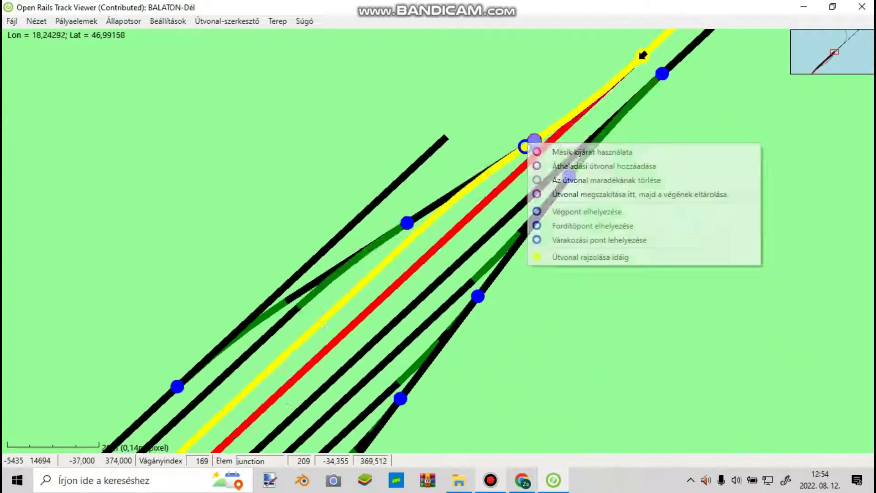
Step: Check the path's course past Lepsény's platforms and through the junctions at the southwestern end of the station
scroll(373, 238, down, 3)
drag(373, 238, 570, 55)
drag(124, 448, 446, 234)
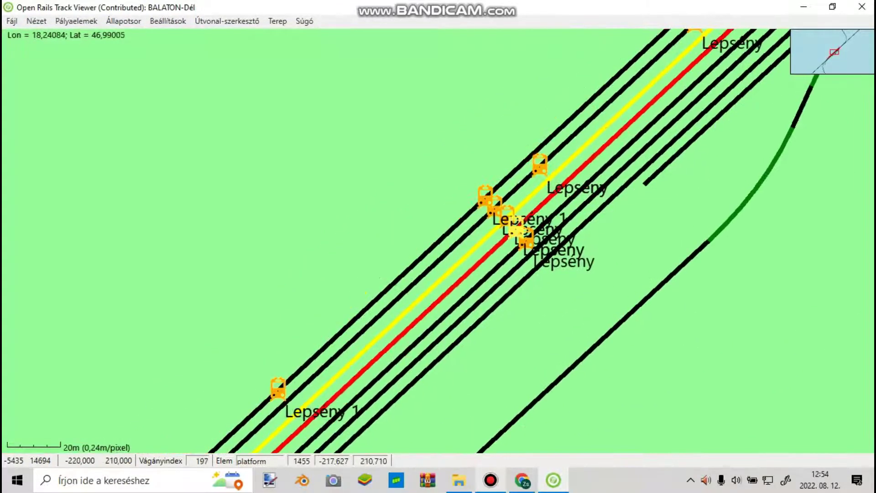
scroll(516, 228, up, 2)
scroll(516, 228, down, 3)
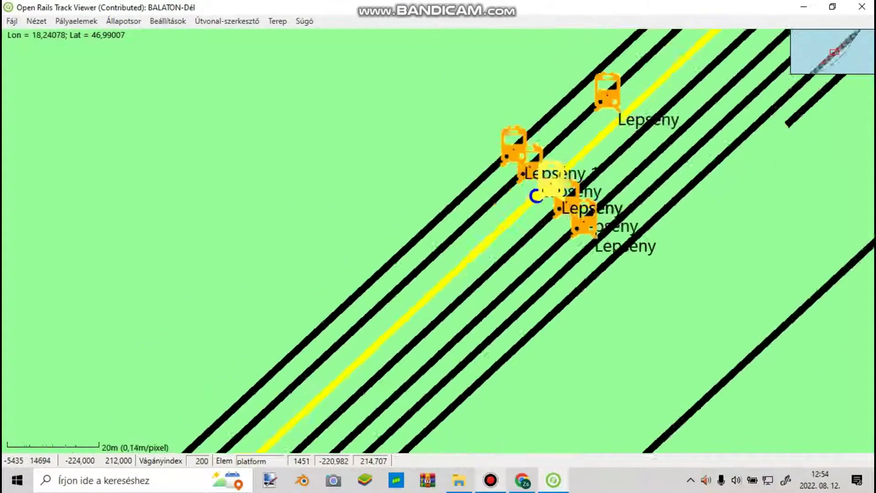
drag(406, 342, 516, 214)
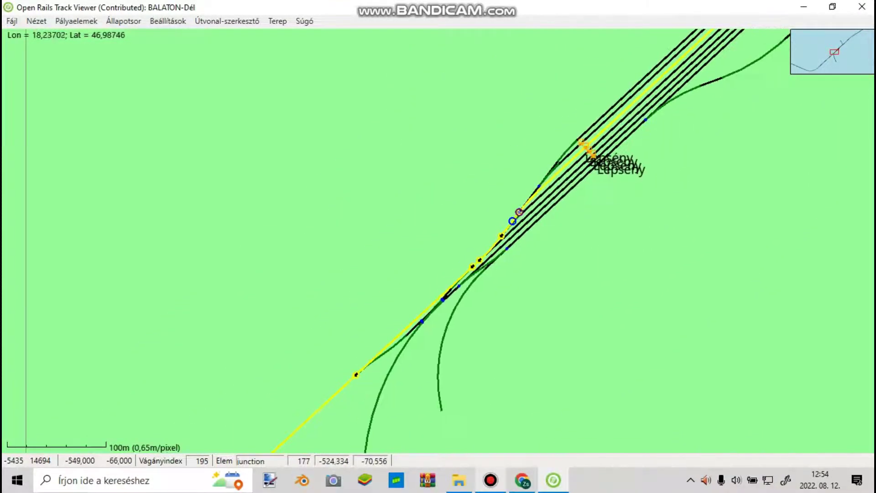
scroll(594, 161, up, 5)
scroll(552, 187, down, 7)
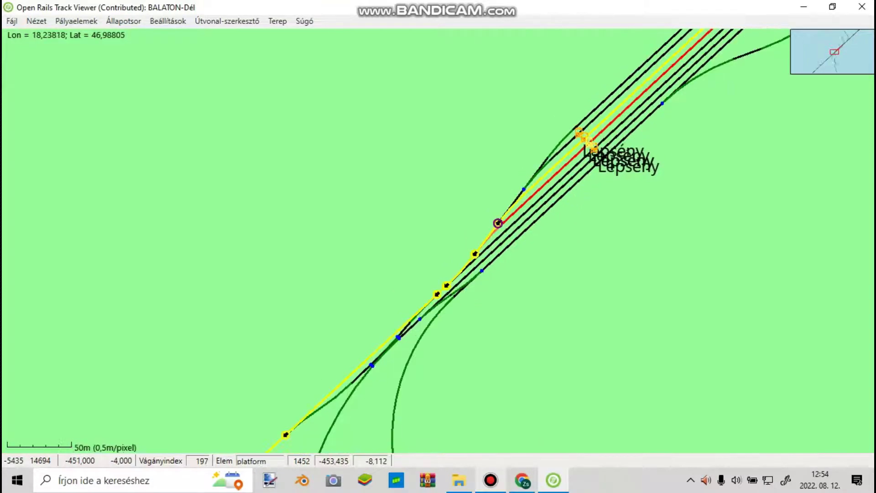
Step: Check the path's course from Lepsény to Balatonaliga and through the Balatonaliga station tracks
drag(452, 277, 611, 115)
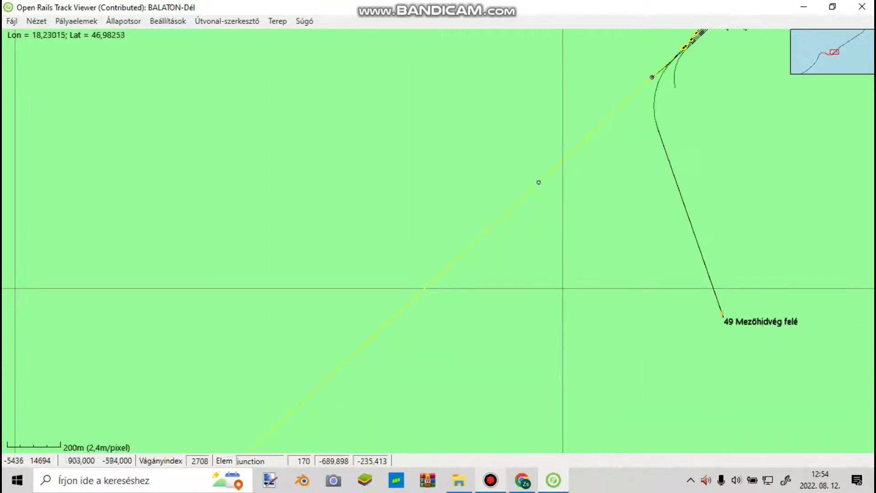
drag(511, 179, 619, 144)
click(490, 480)
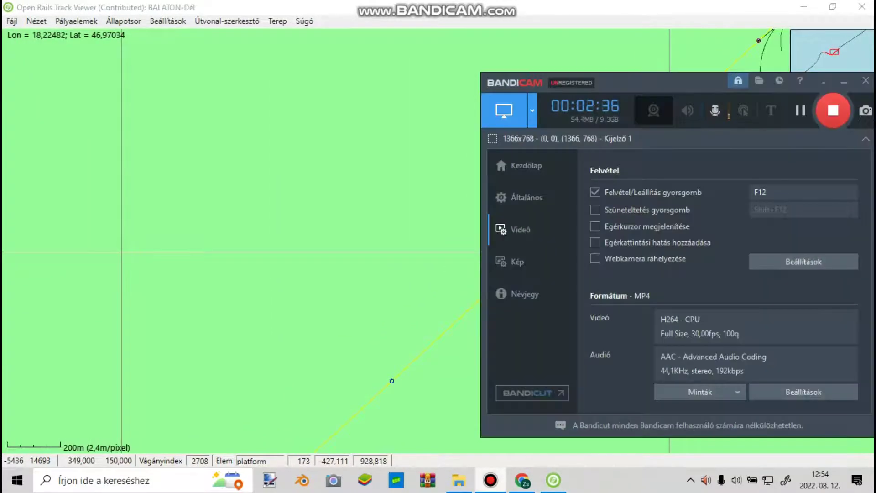
click(491, 480)
drag(417, 312, 493, 157)
scroll(494, 157, down, 3)
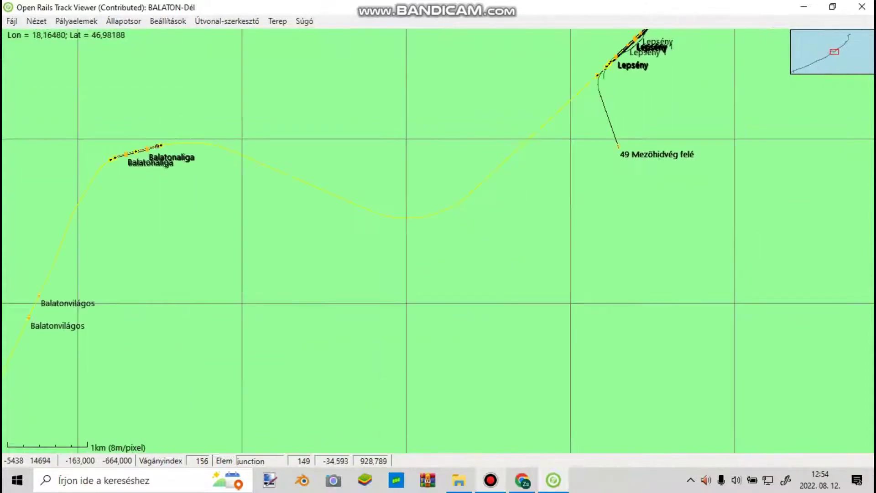
scroll(124, 150, up, 5)
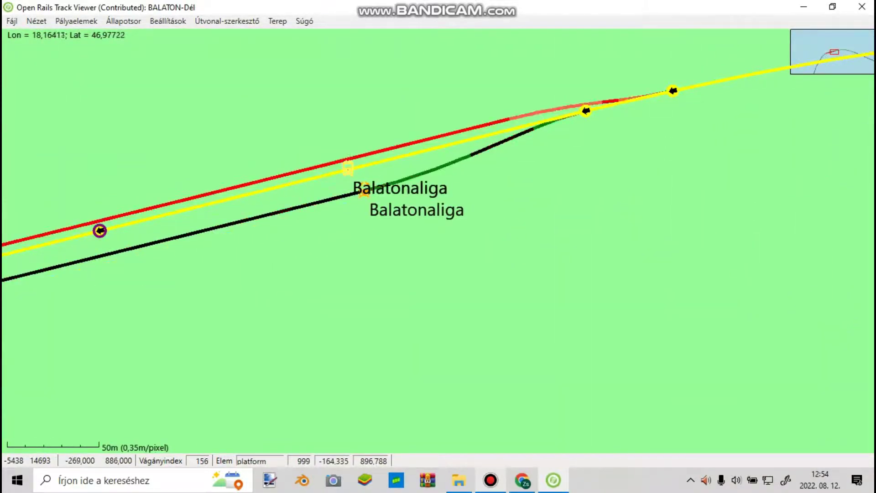
scroll(398, 208, down, 5)
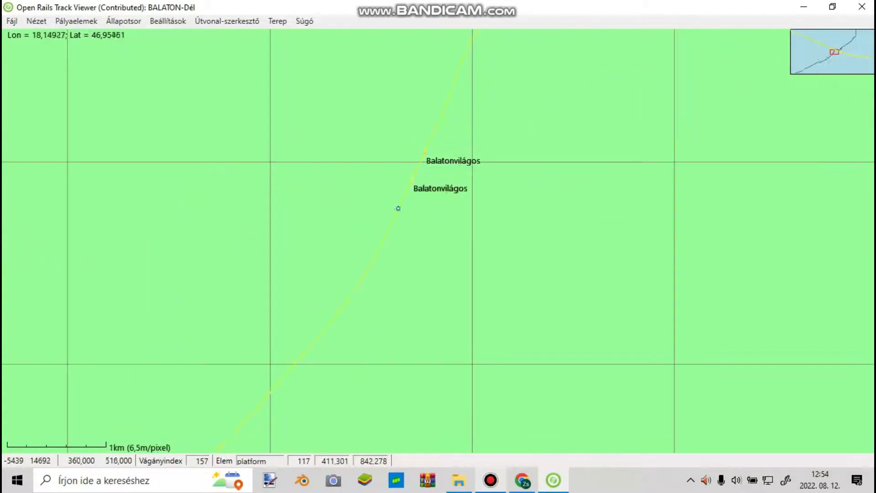
Step: Check the path's course from Balatonvilágos through Szabadisóstó to the junction at Szabadifürdö
drag(382, 293, 506, 120)
drag(419, 228, 454, 198)
scroll(255, 341, up, 3)
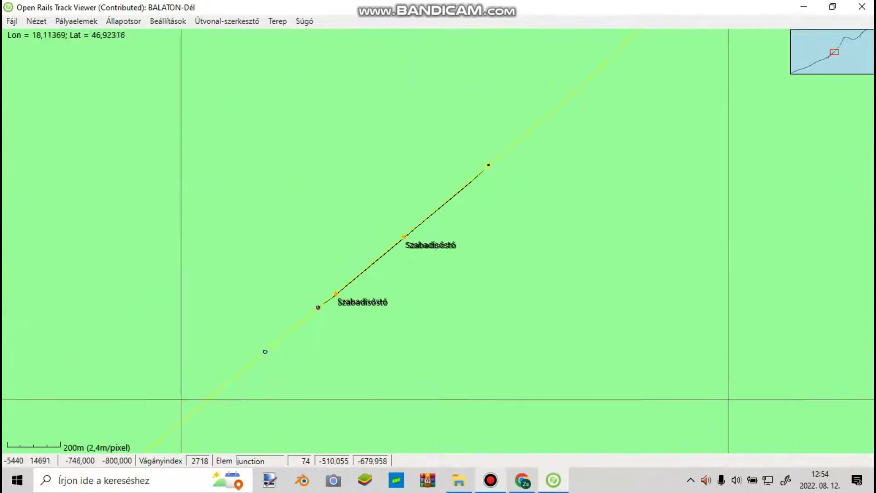
scroll(529, 166, up, 3)
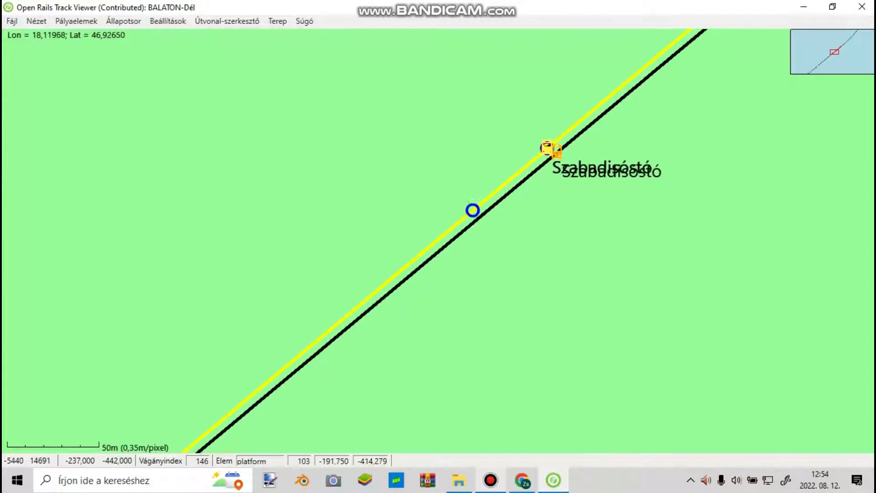
scroll(445, 220, down, 4)
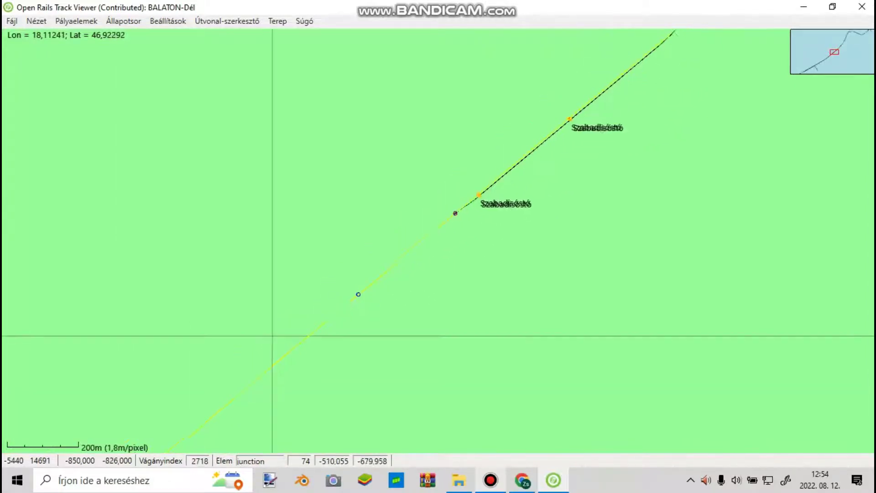
drag(385, 219, 510, 129)
scroll(421, 239, up, 4)
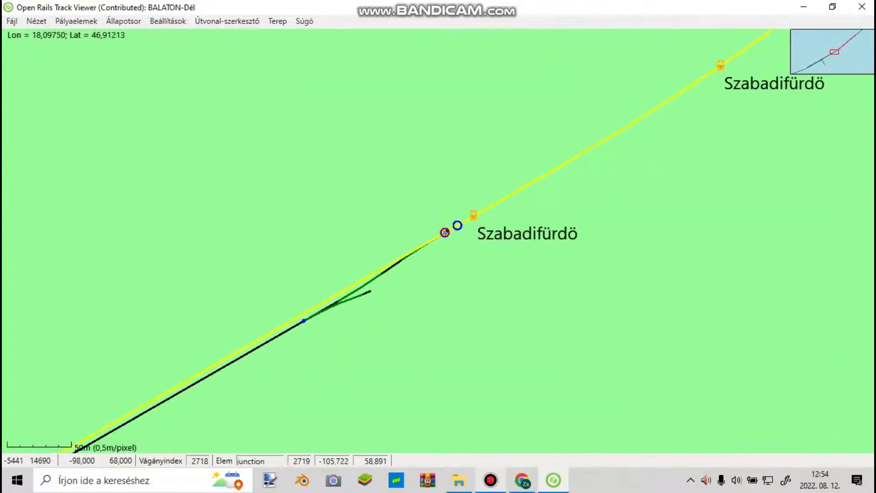
scroll(445, 232, down, 3)
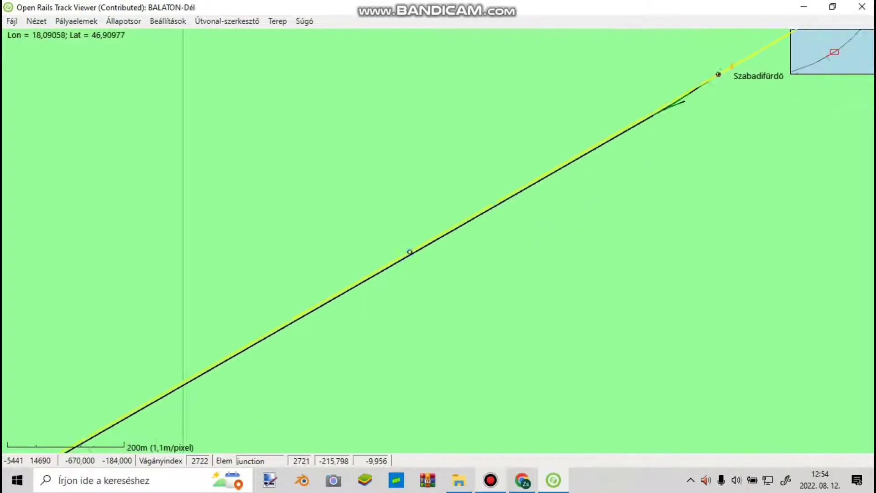
Step: Switch the path to the other exit at the junction northeast of Siófok's platforms, leading it onto the second track
drag(320, 287, 617, 92)
drag(227, 333, 763, 57)
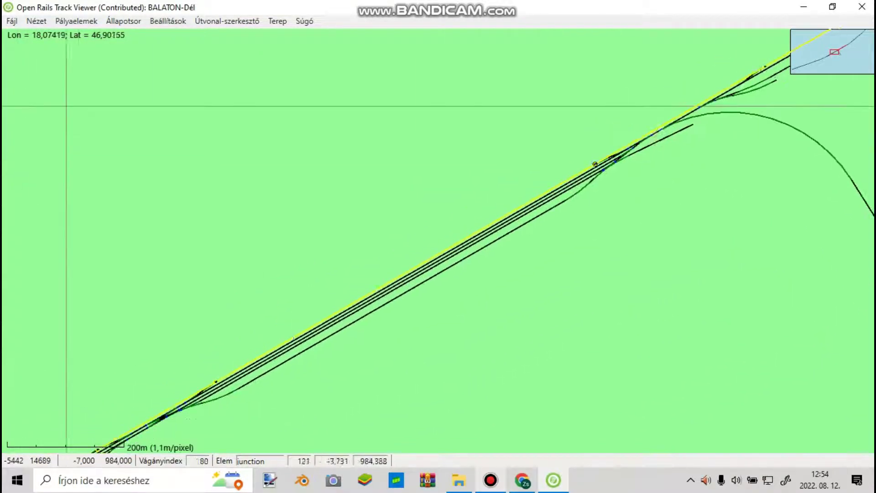
drag(265, 307, 760, 50)
scroll(486, 247, up, 3)
key(Page_Up)
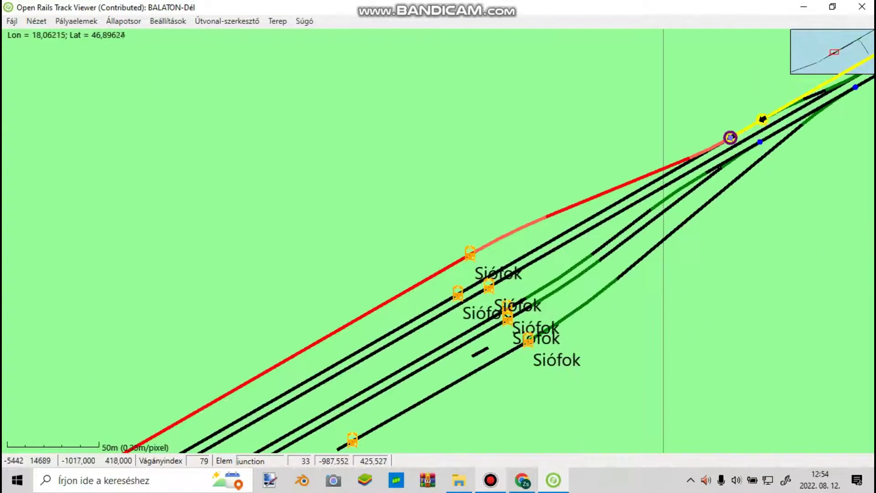
right_click(485, 145)
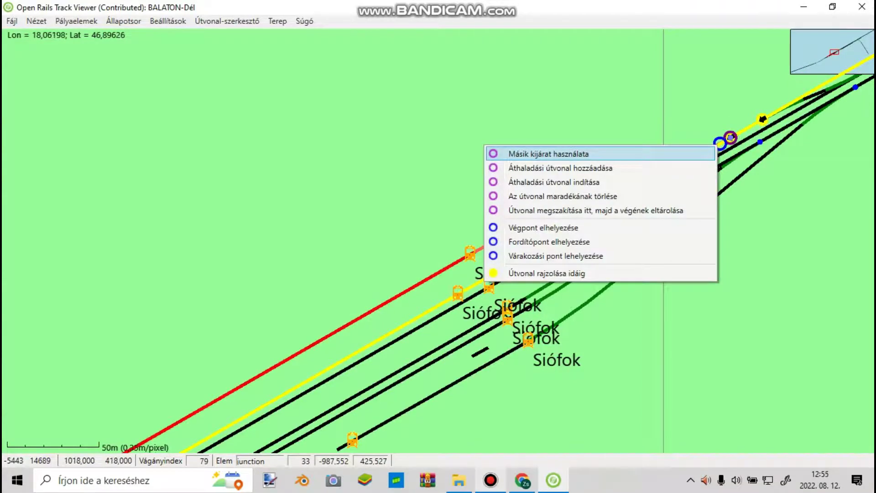
click(549, 241)
drag(363, 314, 356, 282)
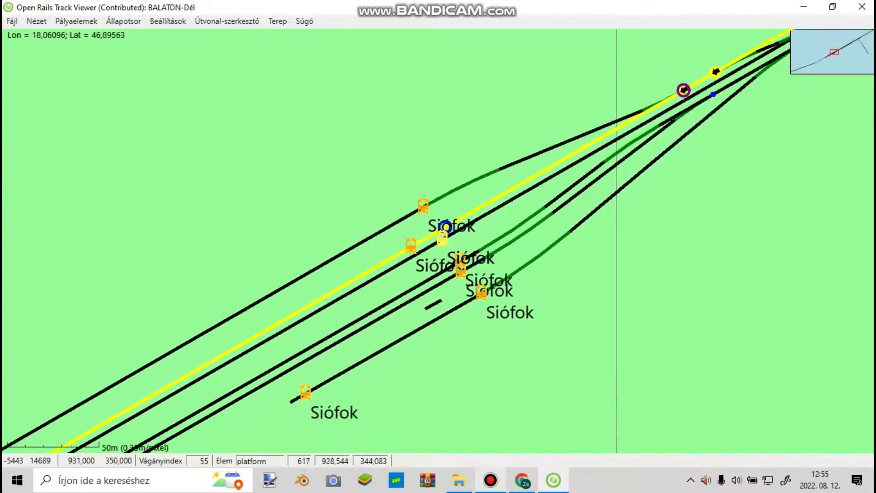
Step: Place the path's end point on the second track of Siófok station, midway between the platform ends
scroll(482, 223, up, 2)
scroll(427, 238, down, 1)
drag(298, 273, 712, 108)
scroll(744, 97, down, 3)
scroll(555, 203, up, 2)
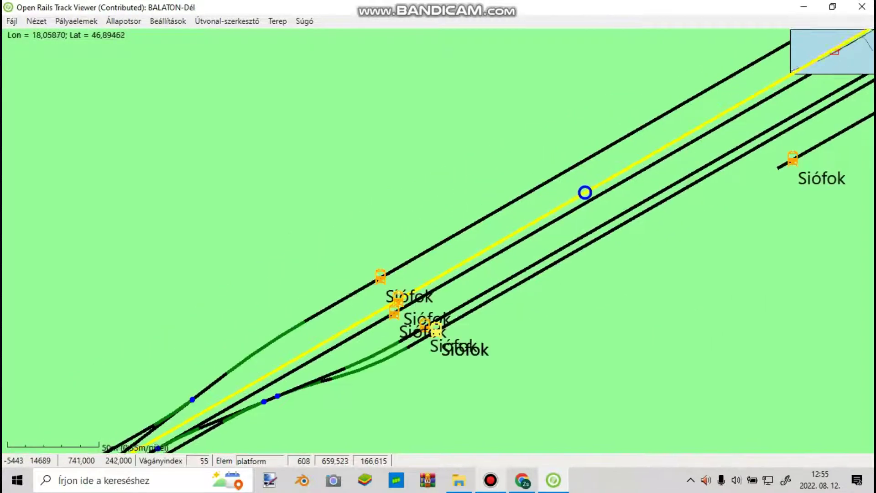
scroll(585, 192, down, 1)
scroll(585, 192, up, 3)
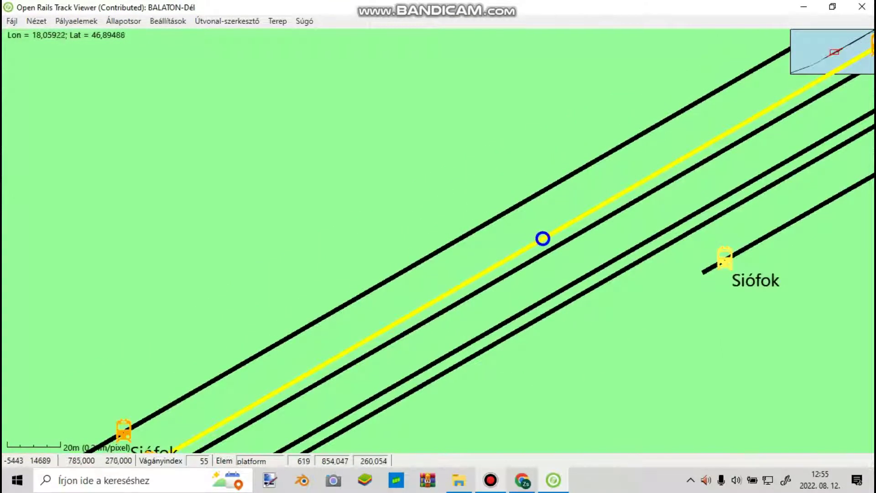
scroll(507, 257, down, 2)
scroll(516, 253, up, 1)
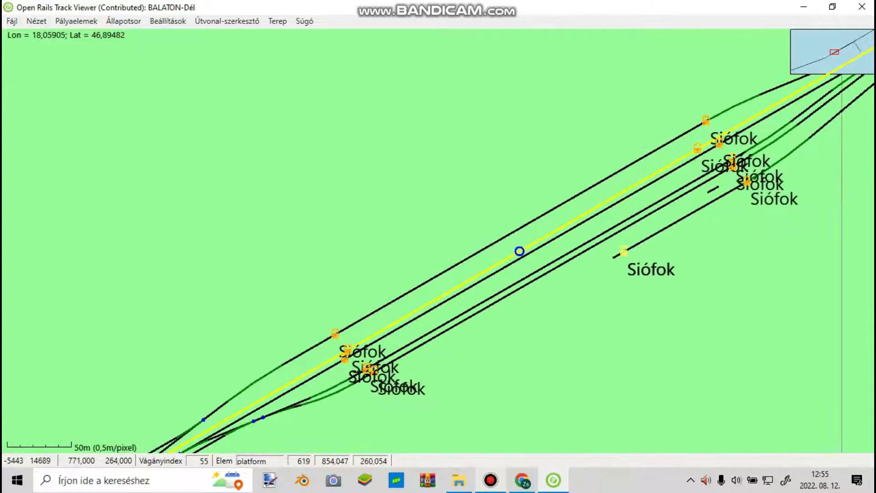
right_click(517, 245)
click(588, 329)
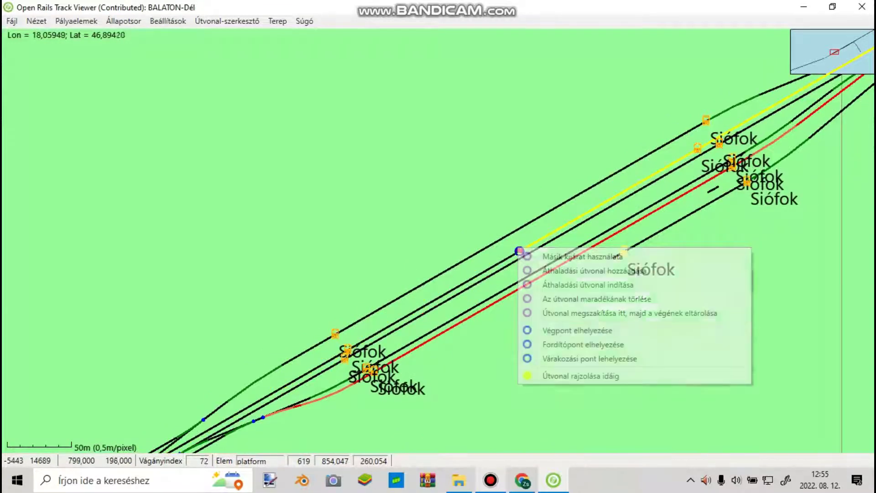
Step: Save the path as the PAT file 8724 in the Balatonroute's PATHS folder
click(233, 21)
click(263, 81)
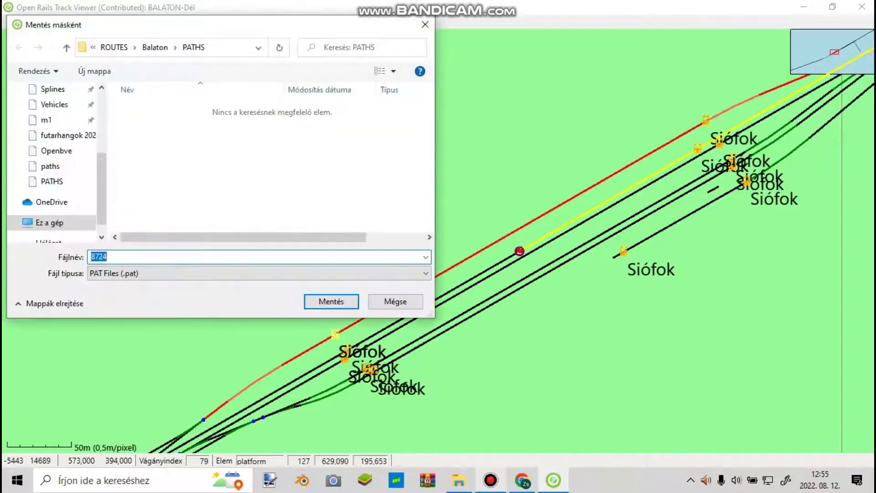
click(330, 302)
Step: Switch to File Explorer and open the TRAINS folder inside My Games' msts folder
click(459, 480)
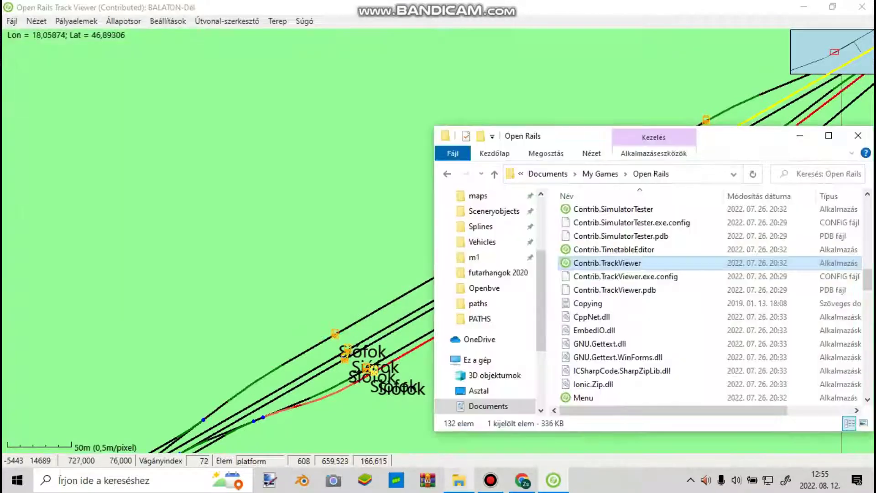
click(447, 174)
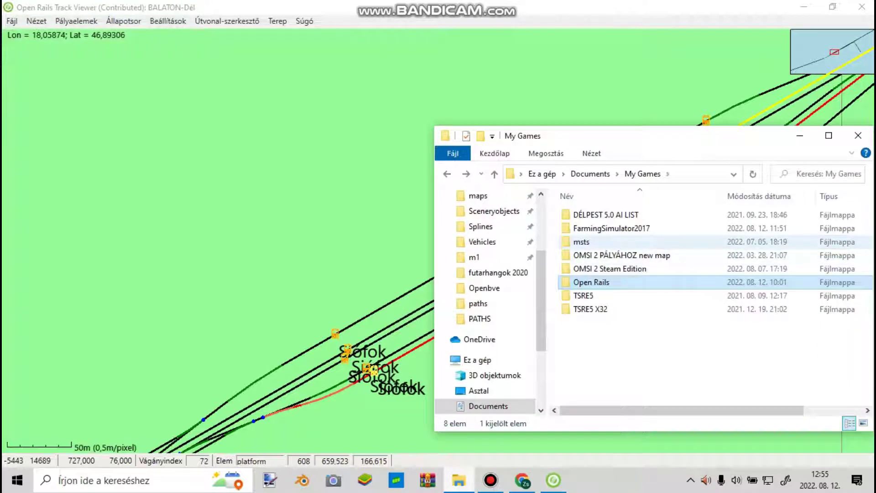
double_click(584, 242)
key(Down)
key(Down)
key(Down)
key(Down)
key(Down)
key(Return)
key(Down)
key(Down)
key(Down)
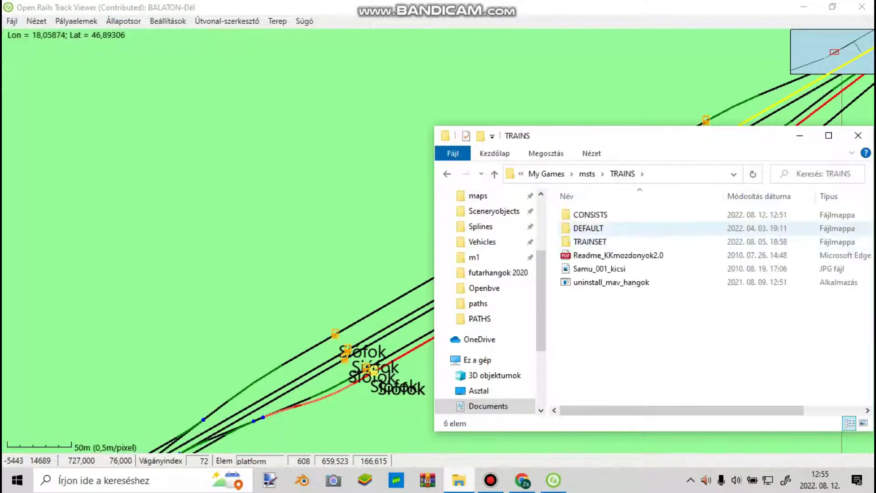
key(Return)
key(alt+Up)
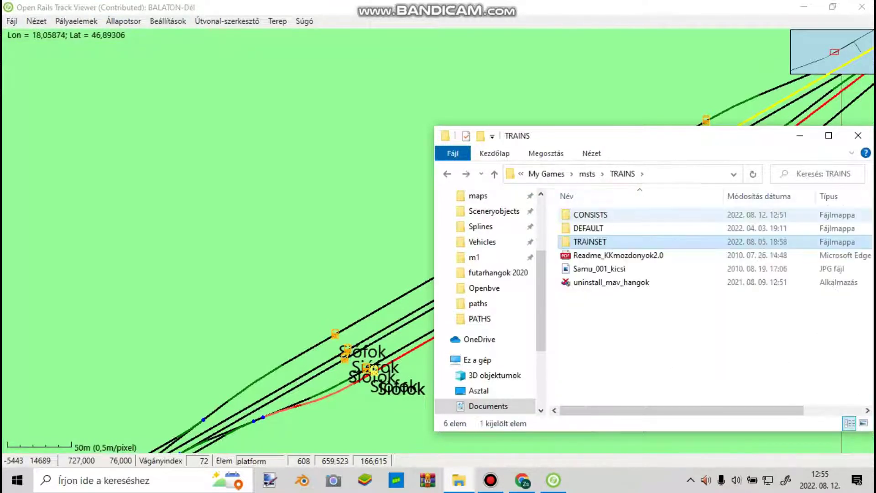
Step: Open the CONSISTS folder and select the consist file 8724_845.con
key(Up)
key(Up)
key(Return)
text(87)
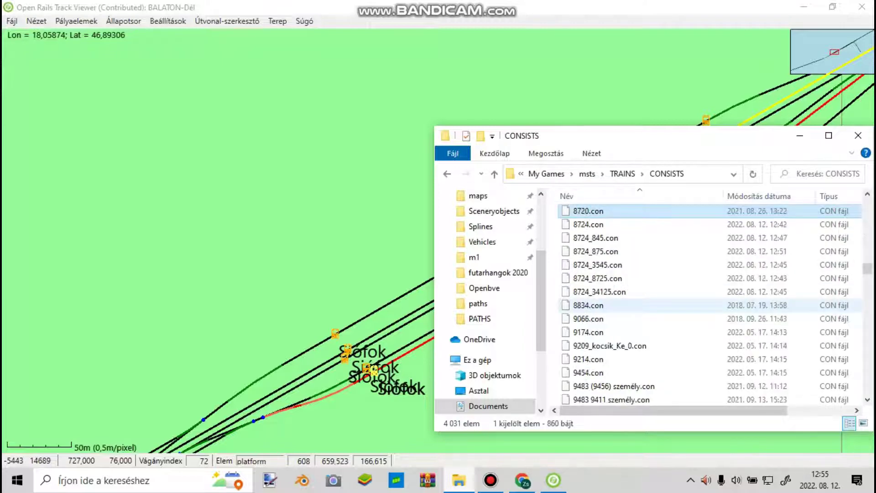
key(Down)
key(Down)
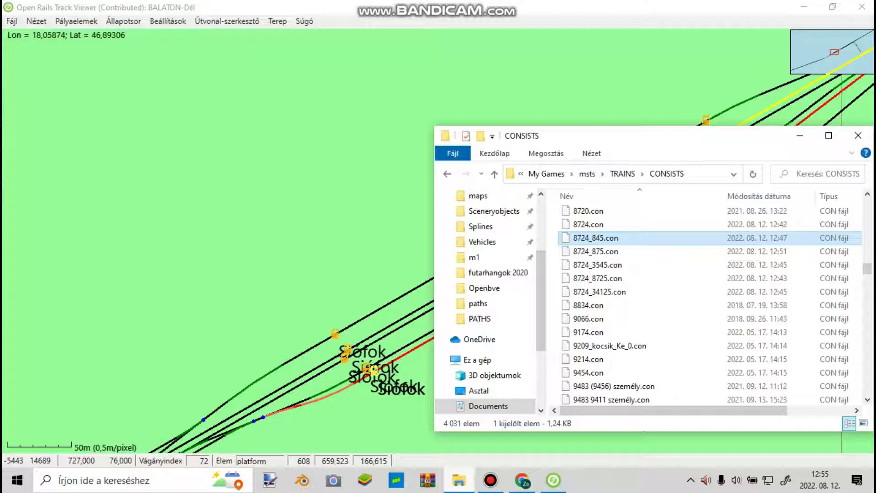
Step: Open the name of the consist file 8724_845.con for editing
key(shift+F10)
key(Down)
key(Down)
key(Return)
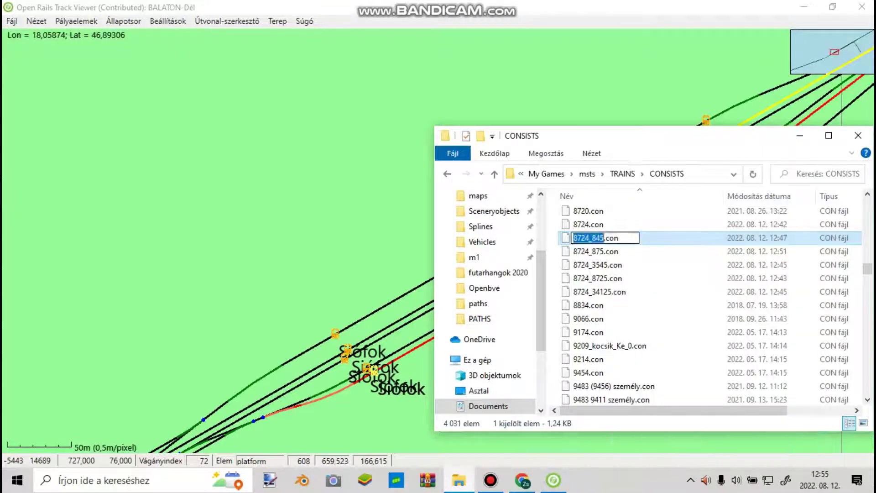
Step: Switch to the browser timetables and compare IC 845's times between Nagykanizsa and Székesfehérvár with those of train 8724
click(522, 480)
click(358, 11)
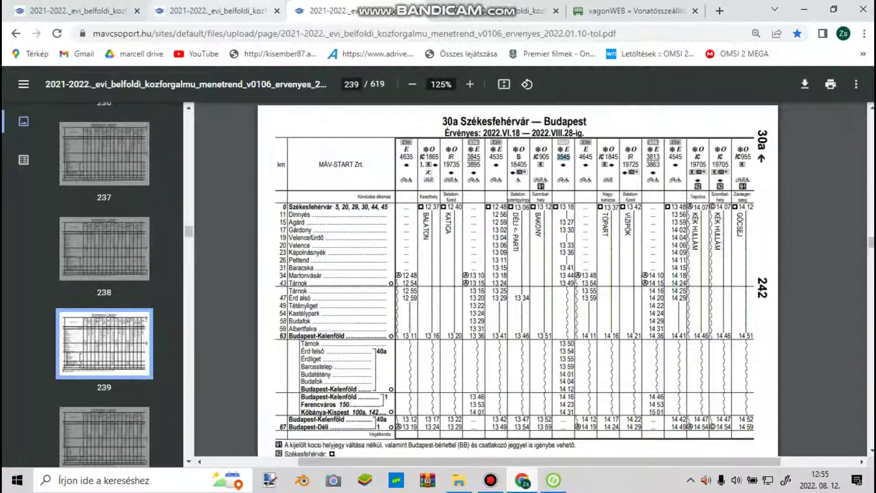
key(ctrl+shift+Tab)
scroll(474, 278, down, 2)
scroll(474, 278, up, 5)
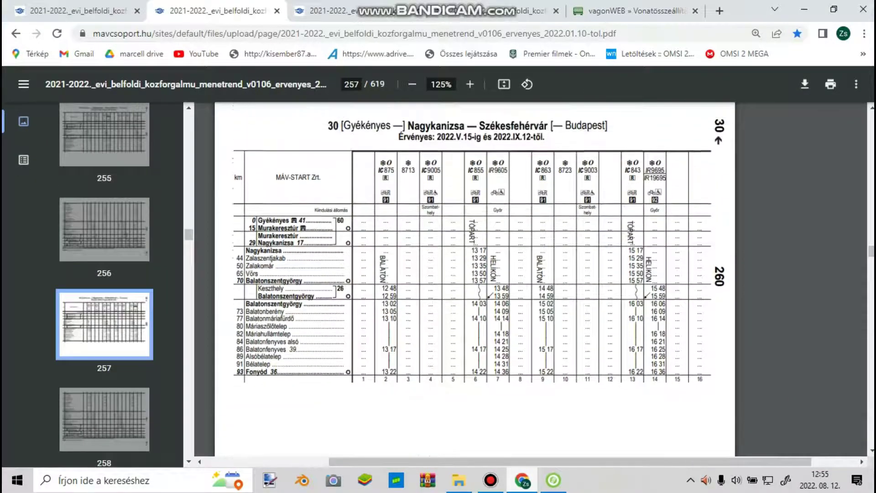
scroll(475, 279, up, 10)
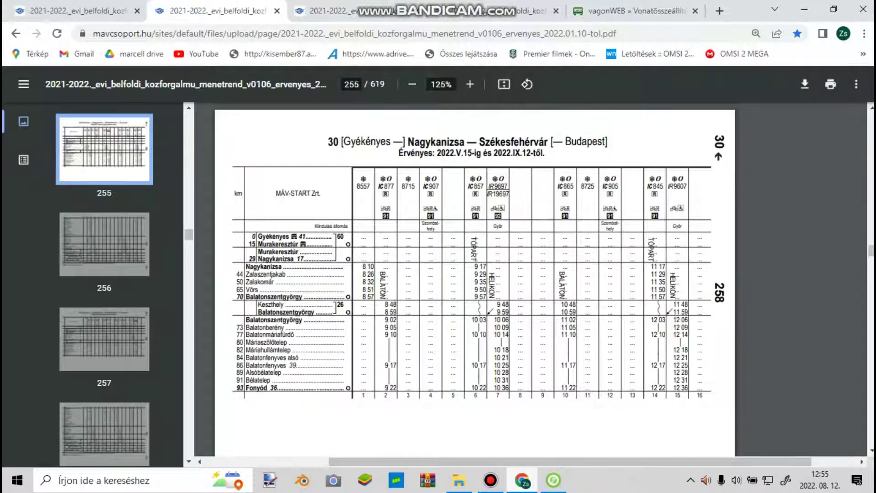
scroll(475, 279, down, 10)
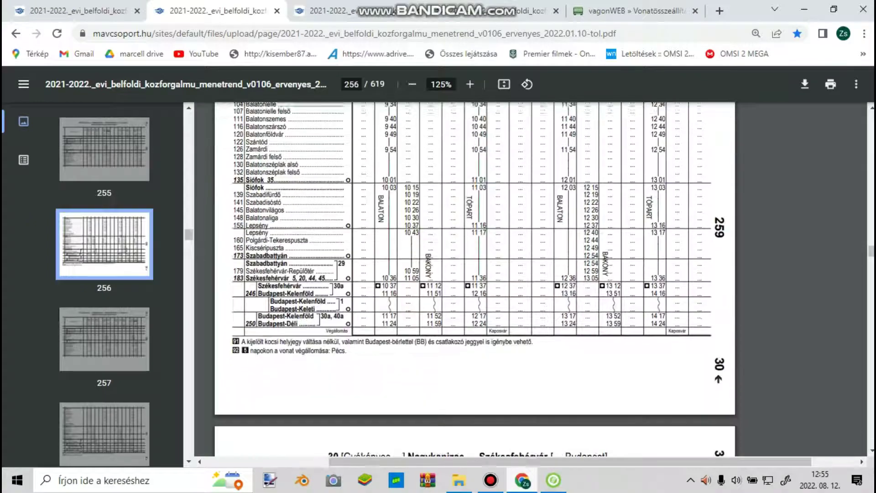
scroll(475, 278, up, 1)
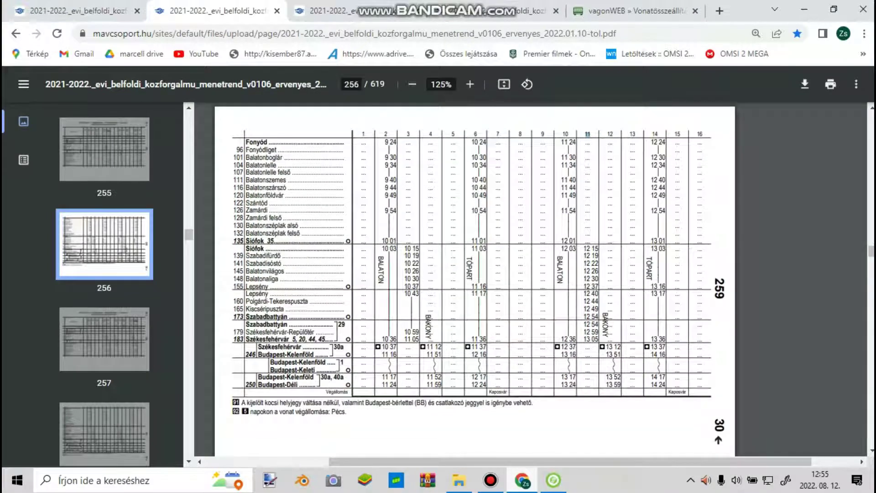
click(87, 11)
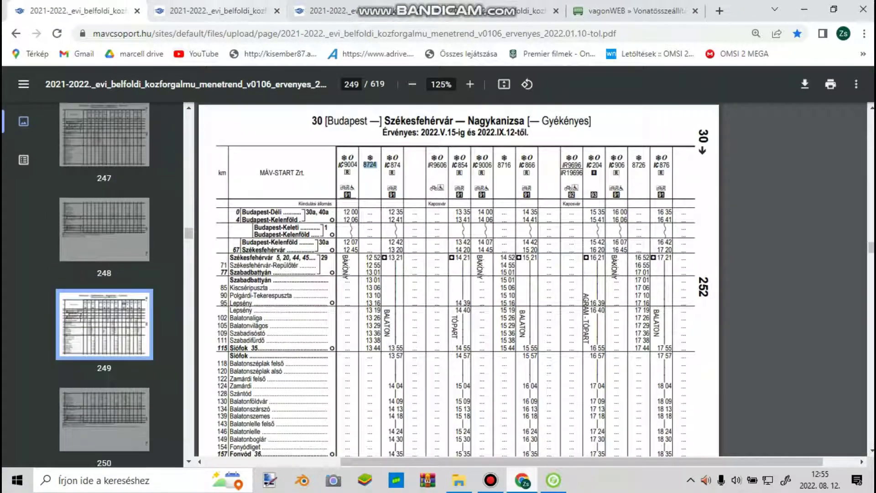
key(ctrl+2)
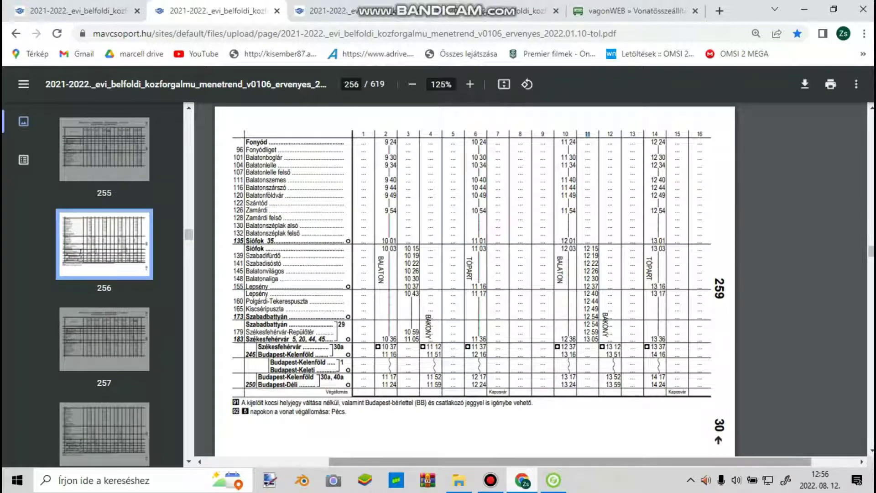
Step: Switch to Track Viewer and create a new non-player path with 8724_845 as its ID, name, start and end
click(553, 480)
scroll(547, 392, down, 5)
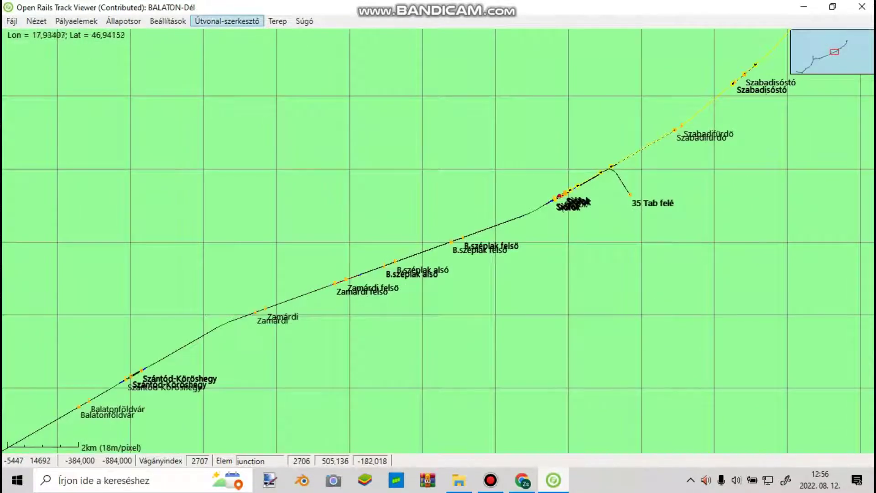
click(227, 20)
click(263, 128)
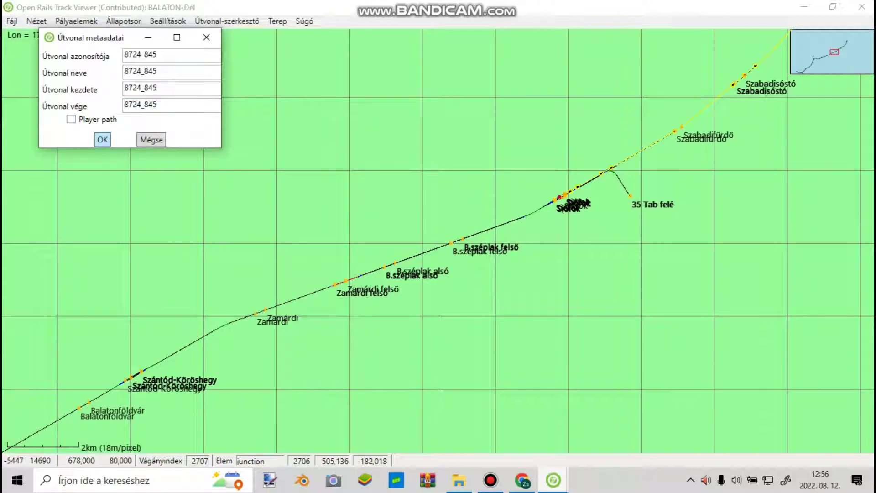
click(102, 139)
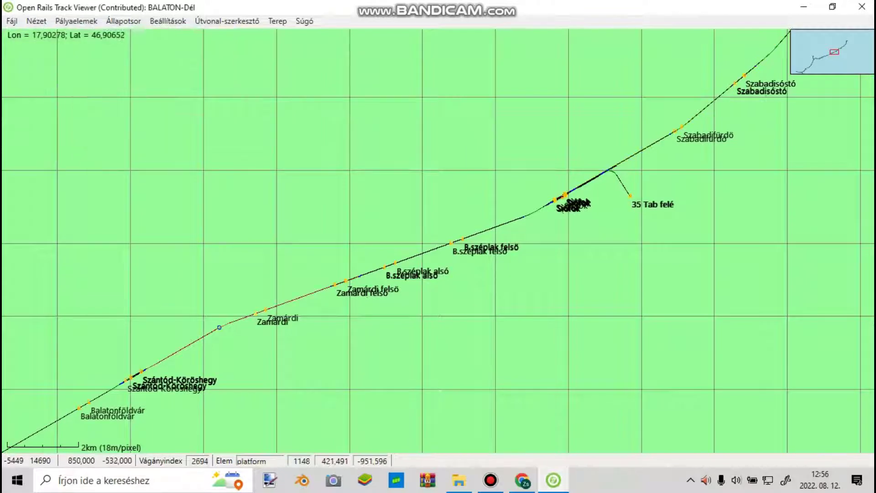
Step: Place the path's start point between the Zamárdi platform ends and direct it towards Siófok
scroll(262, 310, up, 10)
scroll(214, 350, up, 3)
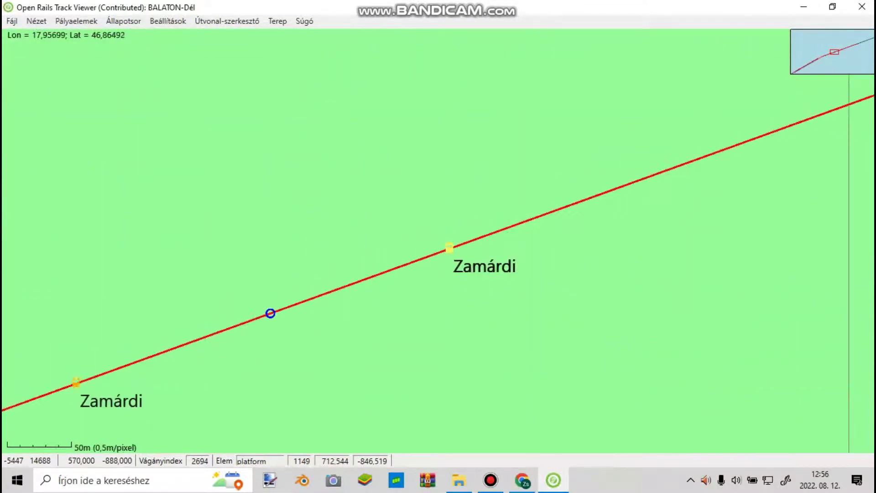
right_click(261, 318)
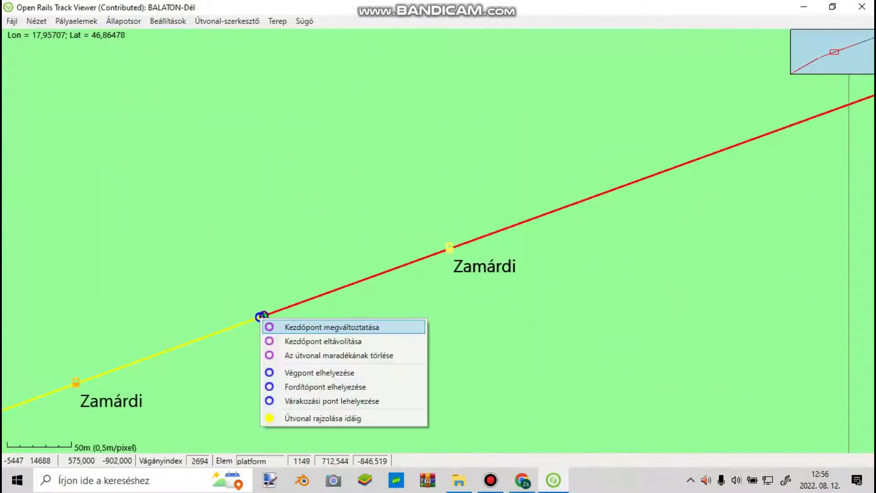
click(303, 326)
Step: Change the route at Zamárdi felső's western junction so the path takes the southern track through the station
scroll(436, 269, down, 7)
drag(595, 202, 330, 314)
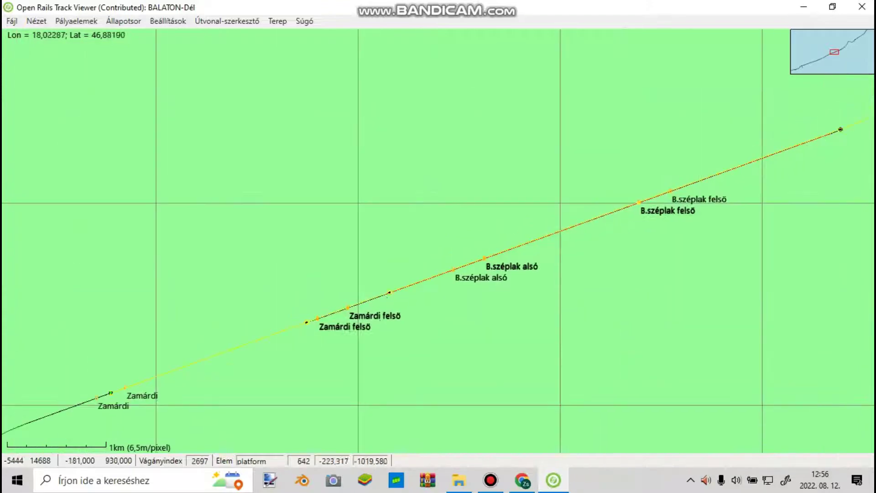
scroll(449, 290, up, 7)
drag(72, 383, 601, 220)
scroll(600, 215, up, 3)
scroll(402, 251, up, 5)
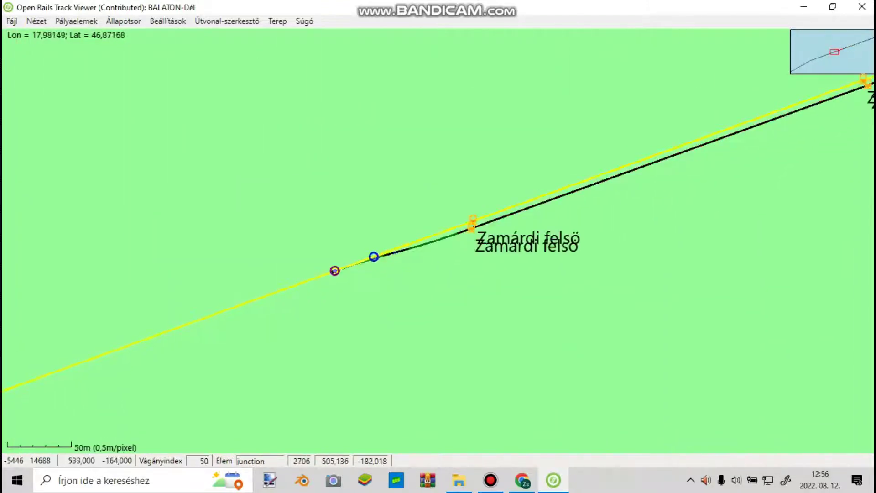
right_click(296, 295)
click(327, 305)
scroll(582, 181, down, 4)
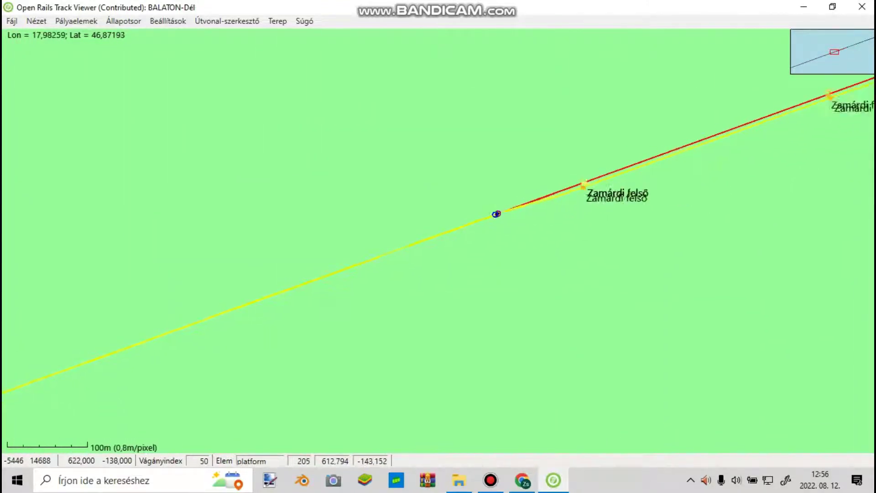
Step: Redirect the path from the dead-end stub onto the main line at the junction beyond B.széplak felső
drag(590, 171, 316, 266)
scroll(507, 212, down, 4)
drag(704, 163, 475, 238)
drag(749, 100, 275, 223)
drag(586, 126, 209, 309)
drag(618, 165, 350, 287)
scroll(383, 262, up, 5)
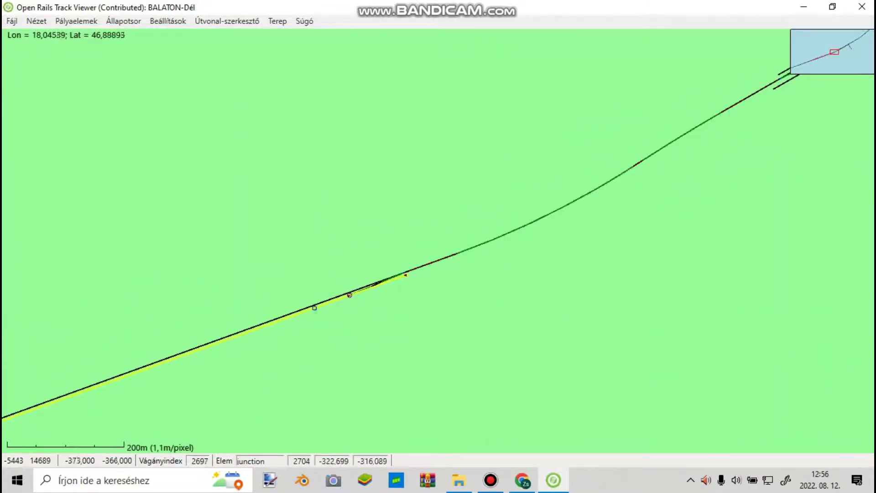
right_click(388, 266)
click(417, 274)
scroll(508, 217, down, 4)
drag(509, 217, 326, 300)
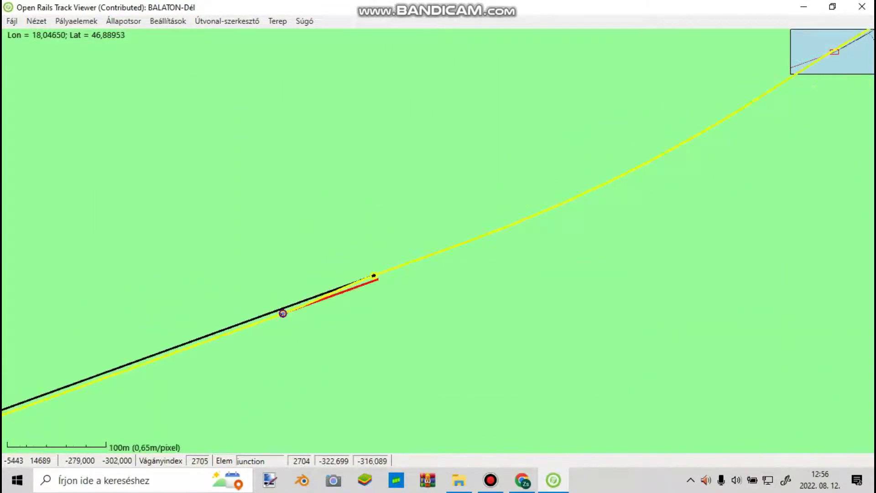
Step: Change the route at Siófok's western entrance so the path runs along the third track from the north
scroll(527, 139, down, 4)
drag(761, 84, 761, 56)
scroll(546, 136, up, 5)
drag(246, 309, 644, 58)
right_click(416, 209)
click(446, 217)
drag(591, 106, 433, 238)
scroll(433, 238, down, 2)
drag(561, 158, 393, 242)
drag(681, 105, 357, 338)
scroll(610, 283, down, 5)
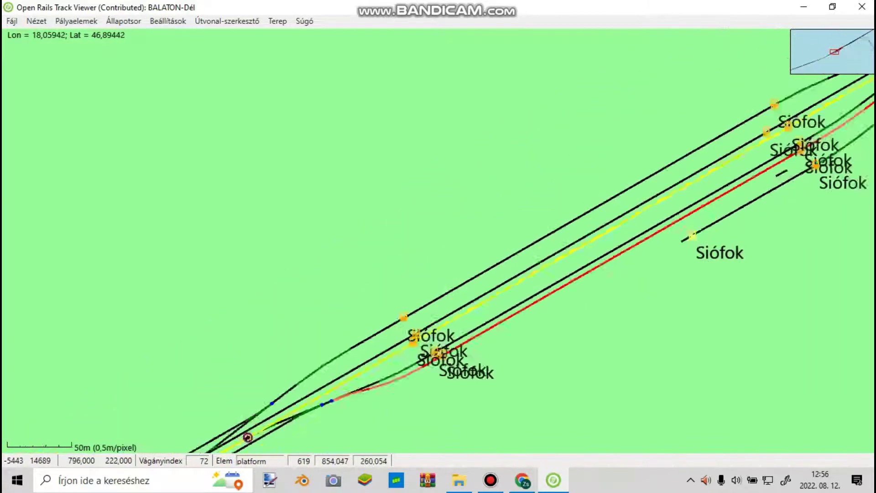
Step: Change the path's route at the junction on the Siófok side of Szabadisóstó to take the other track
drag(724, 129, 421, 281)
drag(767, 57, 417, 222)
scroll(424, 222, down, 2)
drag(702, 95, 502, 192)
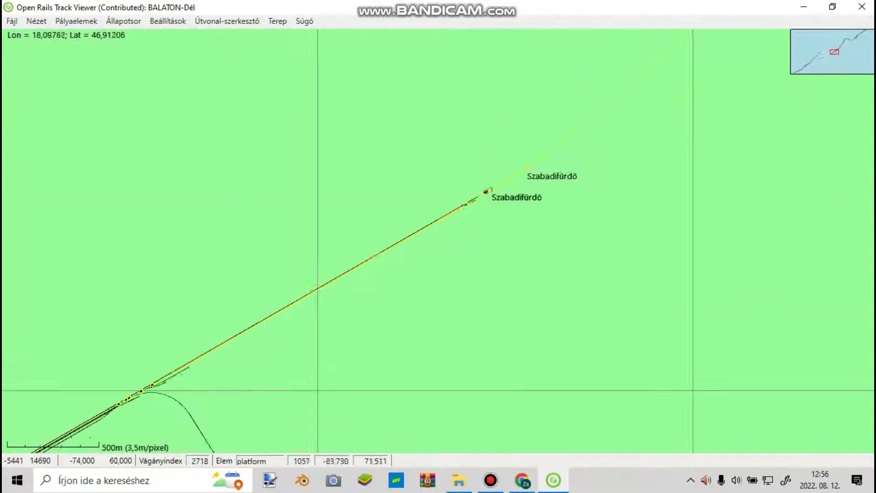
drag(670, 84, 560, 152)
drag(639, 93, 424, 304)
drag(570, 168, 363, 328)
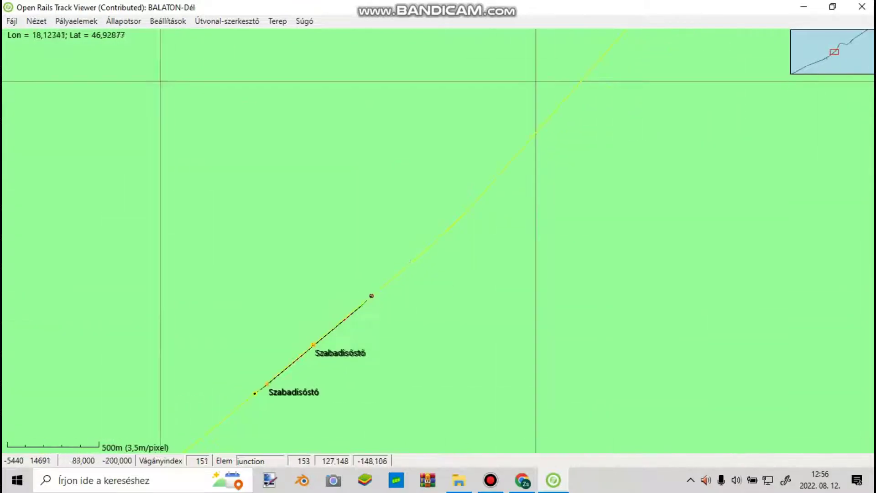
drag(556, 86, 333, 284)
drag(624, 63, 497, 170)
key(Down)
key(Left)
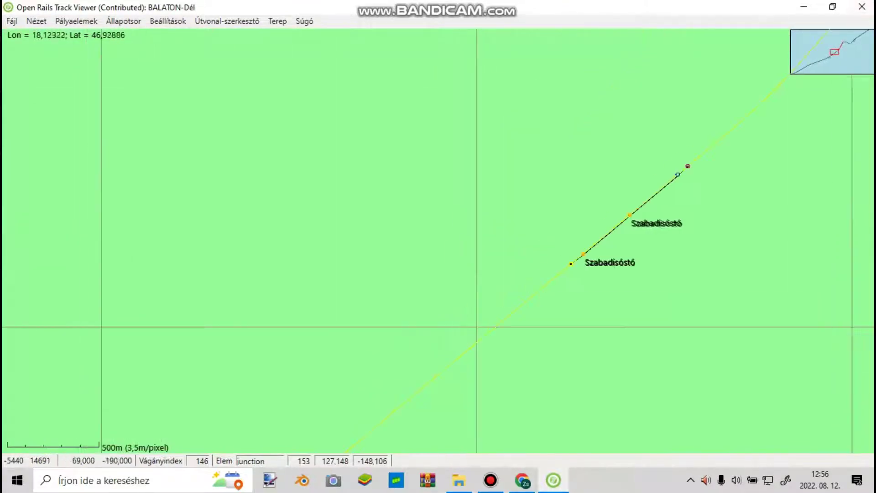
key(Up)
key(Right)
scroll(571, 174, up, 2)
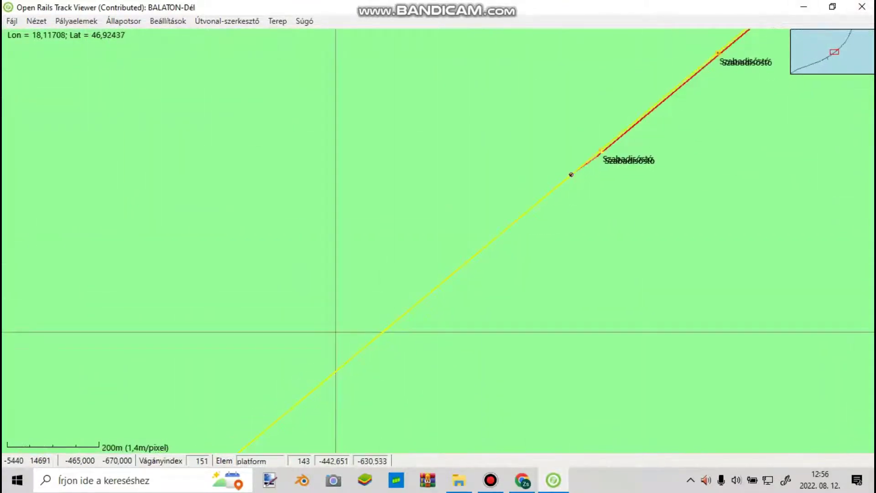
right_click(571, 173)
click(598, 178)
Step: Check the path's route through Balatonaliga and which platform track it takes in Lepsény station
scroll(550, 266, down, 4)
drag(784, 46, 371, 261)
drag(553, 108, 546, 370)
scroll(539, 185, up, 2)
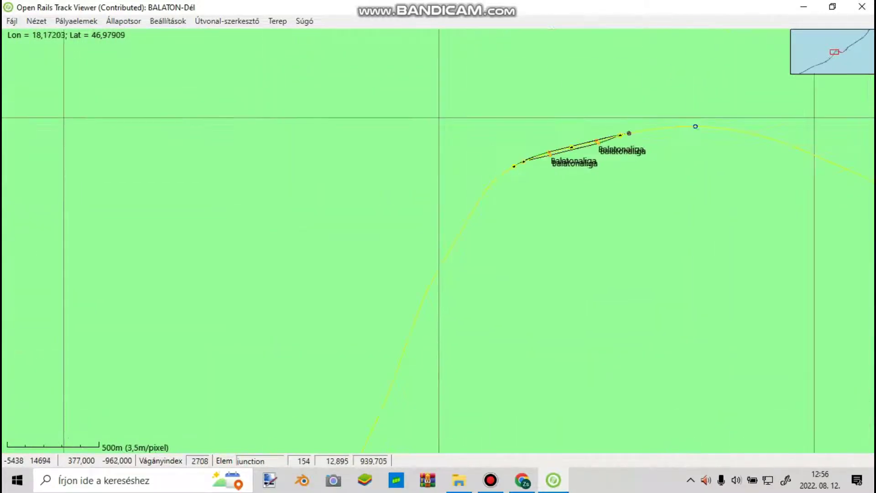
drag(776, 91, 312, 161)
drag(709, 289, 374, 96)
drag(583, 218, 310, 291)
scroll(310, 291, down, 2)
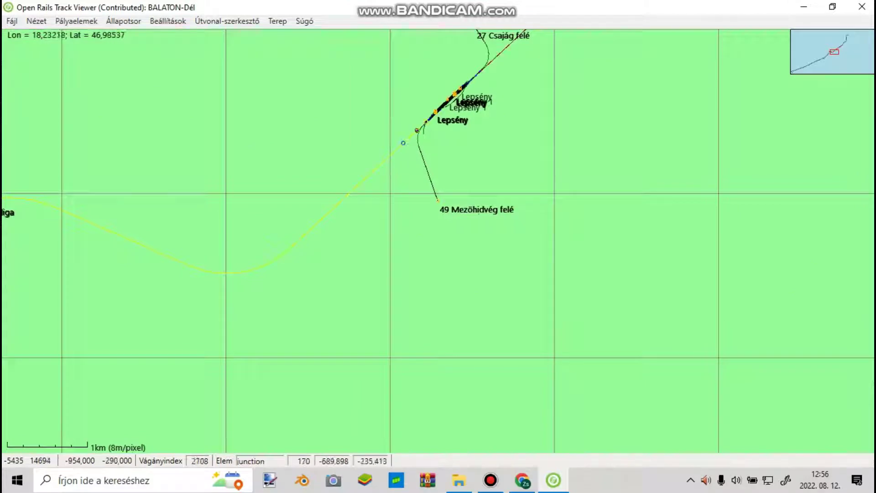
scroll(400, 137, up, 6)
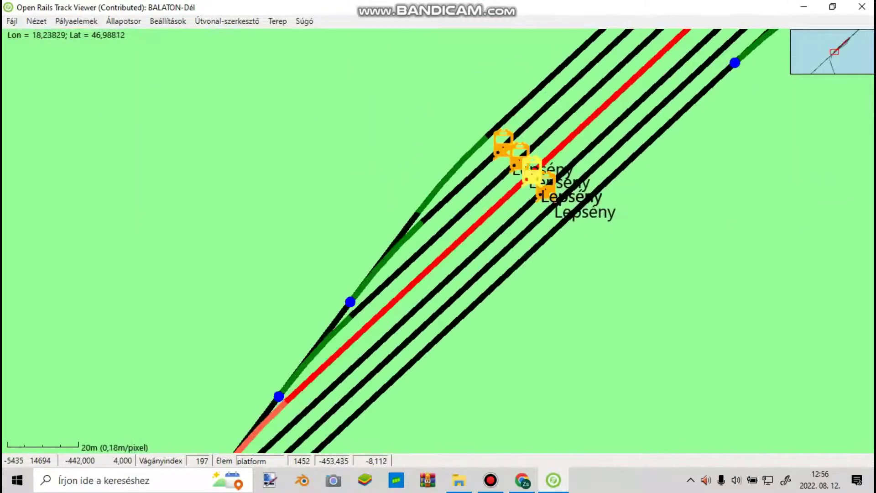
scroll(552, 129, up, 2)
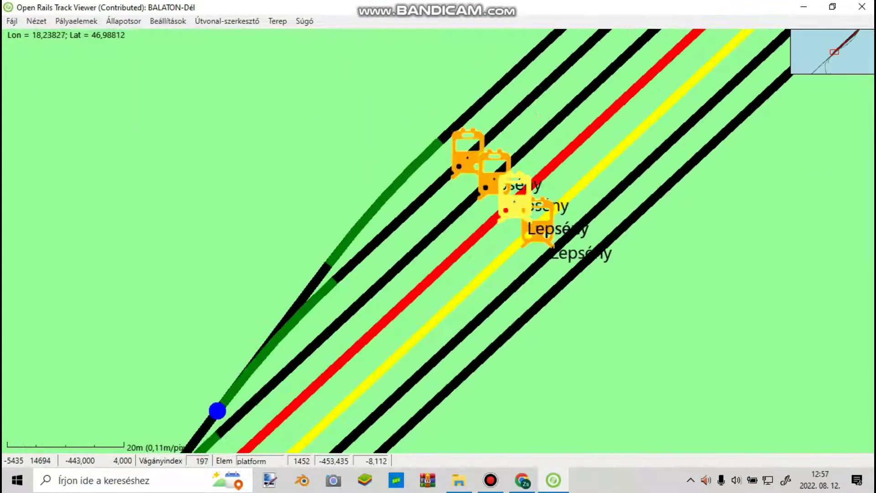
scroll(634, 135, down, 5)
drag(634, 134, 648, 73)
scroll(649, 72, up, 4)
scroll(648, 72, up, 2)
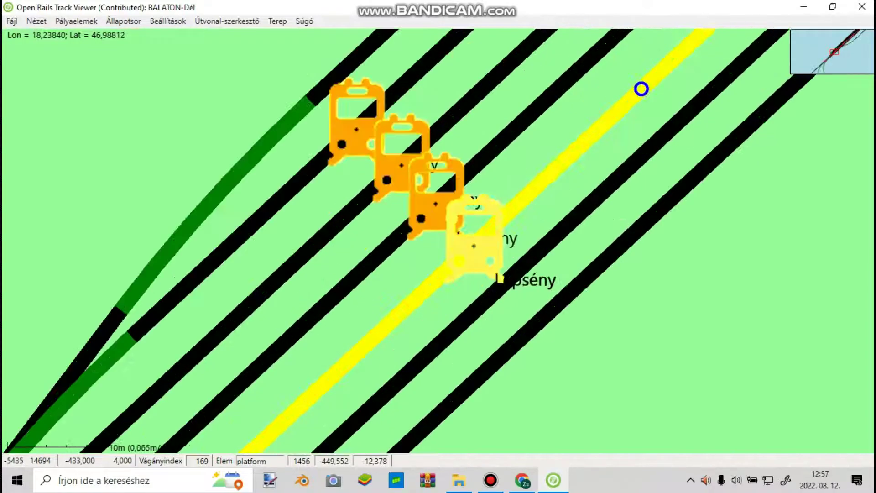
scroll(439, 173, down, 3)
drag(576, 105, 545, 123)
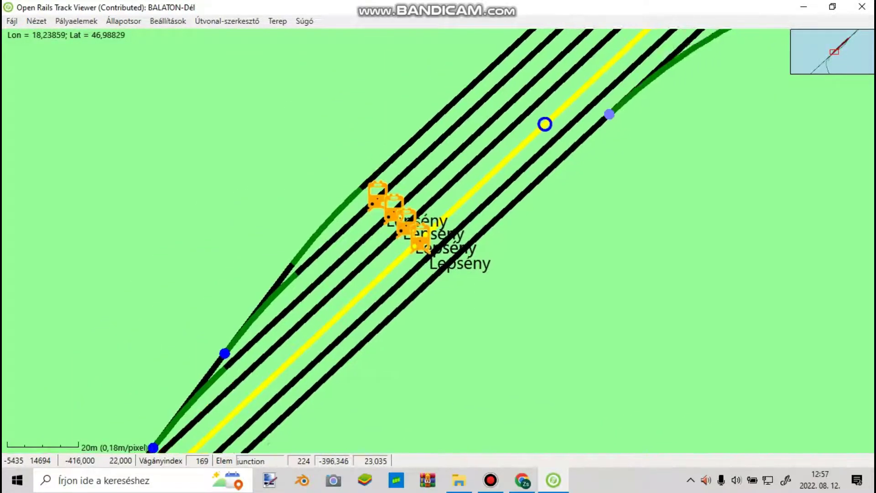
Step: Follow the path from Lepsény past Polgárdi-Tekerespuszta towards Székesfehérvár to check its route
scroll(562, 125, down, 6)
drag(665, 49, 521, 178)
scroll(520, 178, down, 1)
drag(551, 137, 419, 271)
scroll(419, 271, down, 3)
scroll(592, 77, down, 4)
drag(592, 77, 375, 252)
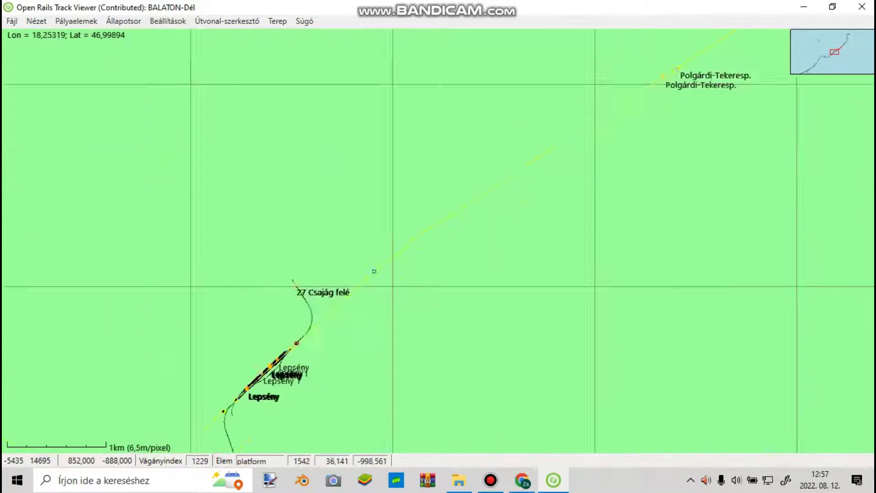
scroll(634, 85, down, 5)
drag(657, 72, 440, 224)
drag(632, 127, 462, 368)
scroll(525, 232, up, 6)
drag(606, 139, 535, 339)
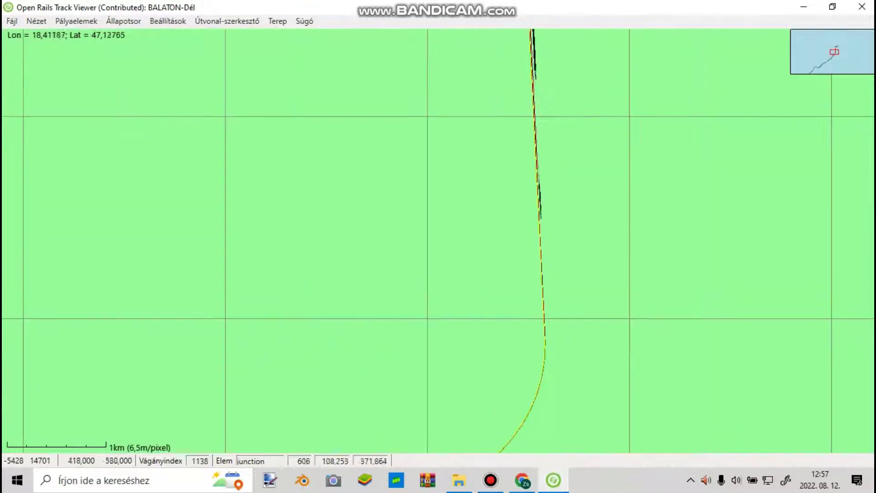
drag(555, 69, 537, 155)
drag(482, 402, 581, 18)
Step: Switch the path to the other exit at the junction on the southwestern entrance of Szabadbattyán station
scroll(460, 235, up, 10)
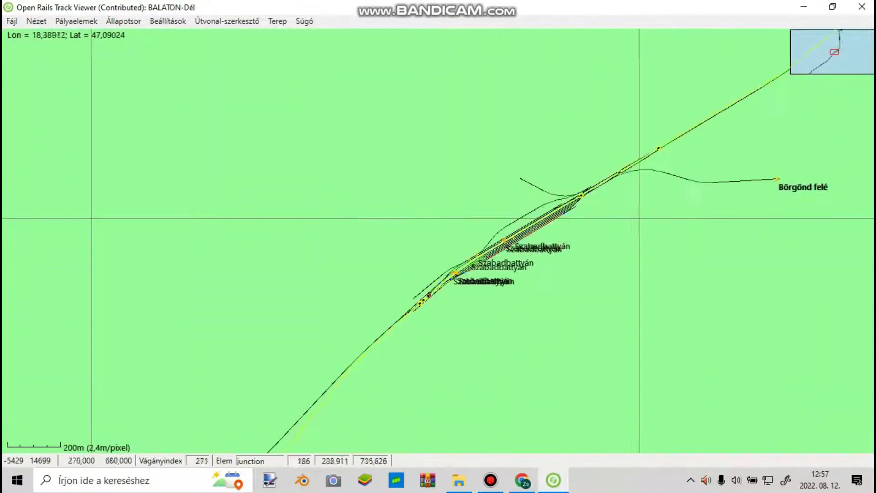
scroll(372, 276, down, 4)
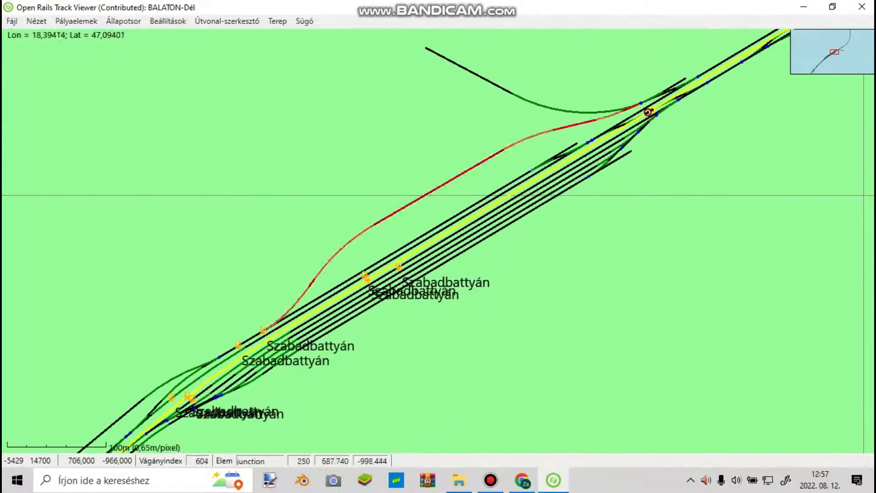
scroll(648, 86, up, 3)
drag(661, 81, 251, 251)
drag(572, 97, 511, 135)
scroll(438, 241, down, 3)
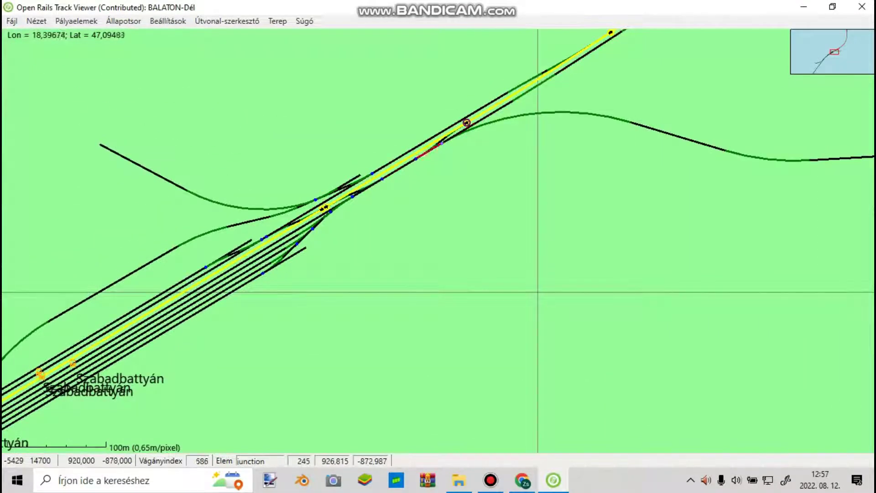
drag(287, 234, 778, 4)
scroll(778, 4, up, 1)
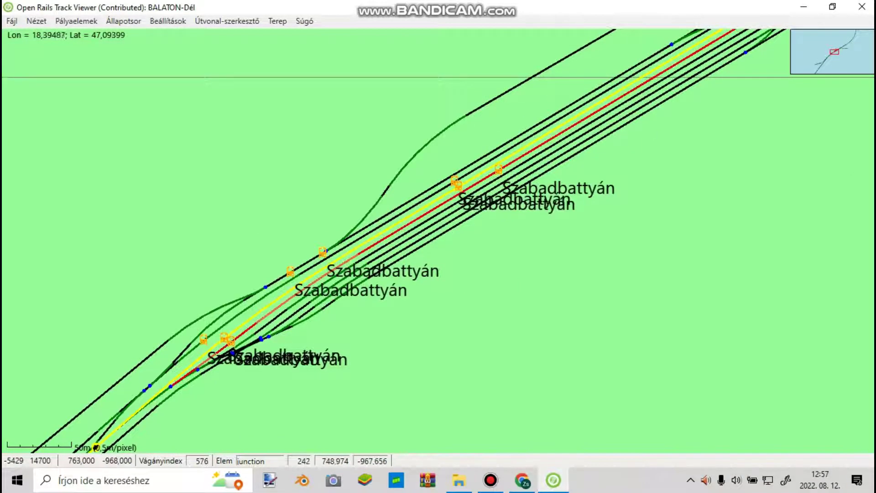
scroll(301, 253, up, 3)
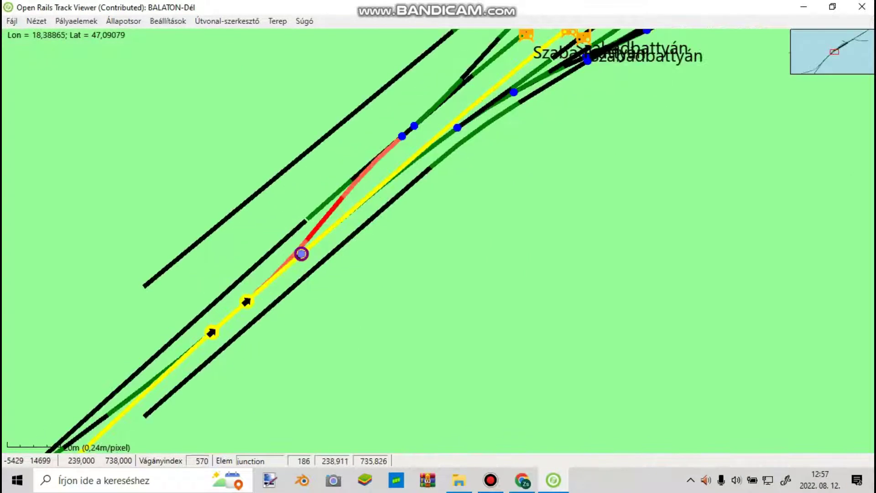
right_click(301, 253)
click(365, 256)
Step: Follow the path from Szabadbattyán to Székesfehérvár and place its end point on the path's track beside the station platforms
scroll(301, 254, down, 3)
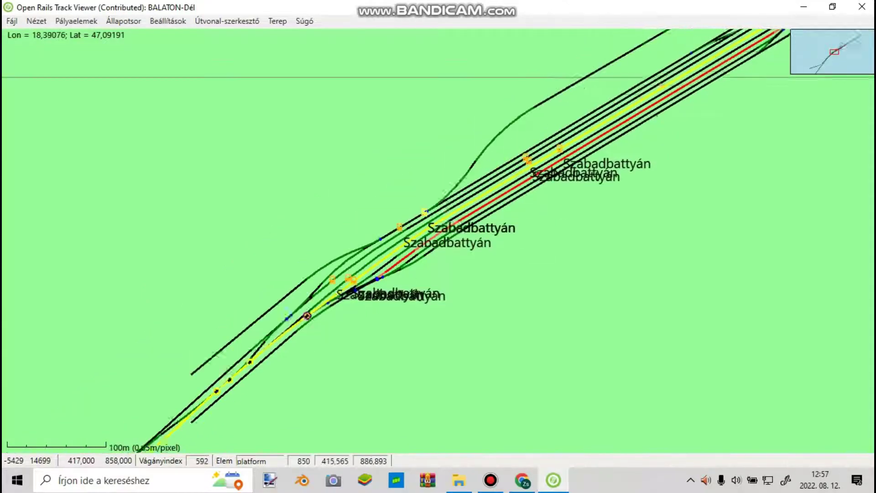
scroll(421, 241, down, 3)
drag(818, 32, 596, 168)
scroll(596, 156, down, 4)
drag(638, 135, 381, 343)
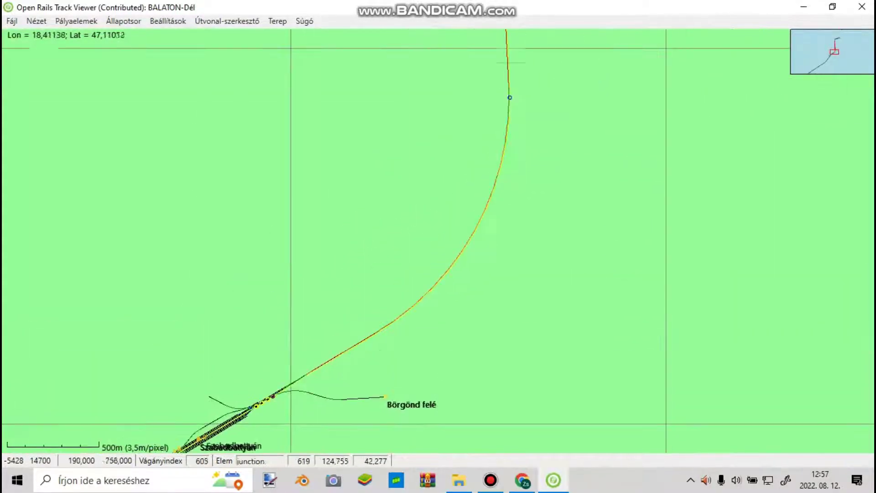
scroll(513, 374, down, 4)
drag(513, 375, 550, 484)
drag(636, 49, 568, 186)
scroll(535, 162, up, 7)
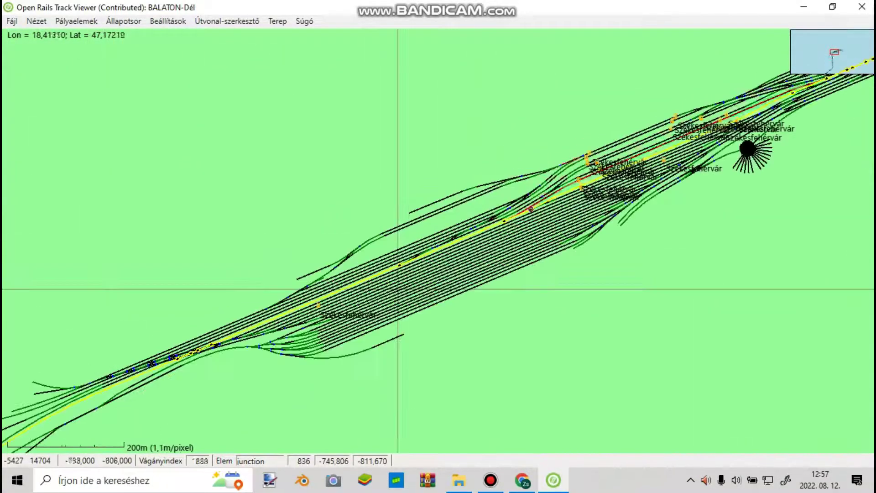
scroll(398, 288, up, 5)
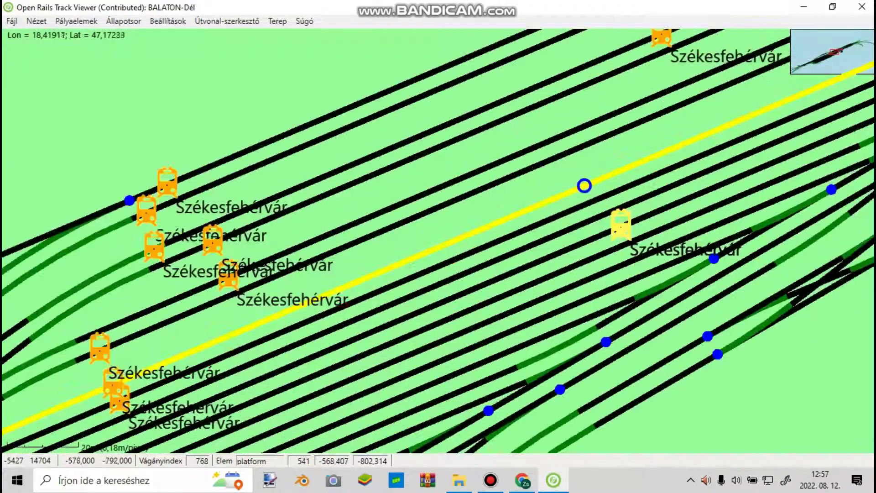
right_click(589, 183)
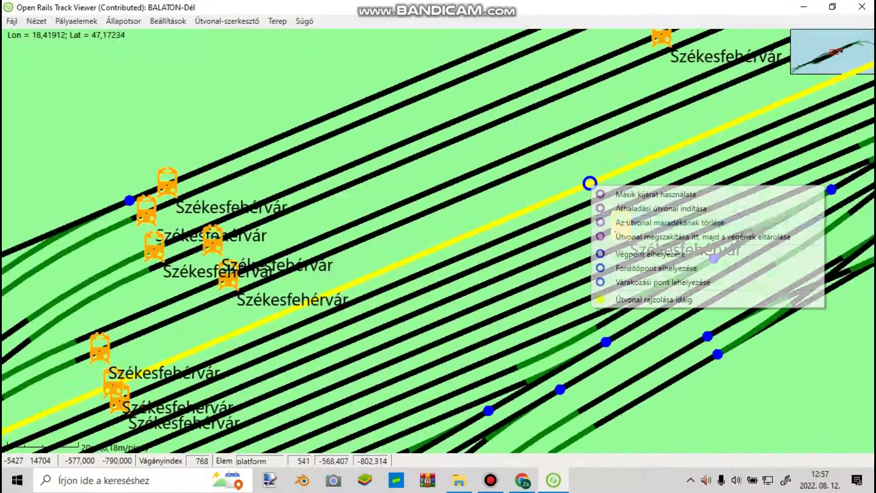
click(650, 253)
Step: Save the finished path
click(227, 20)
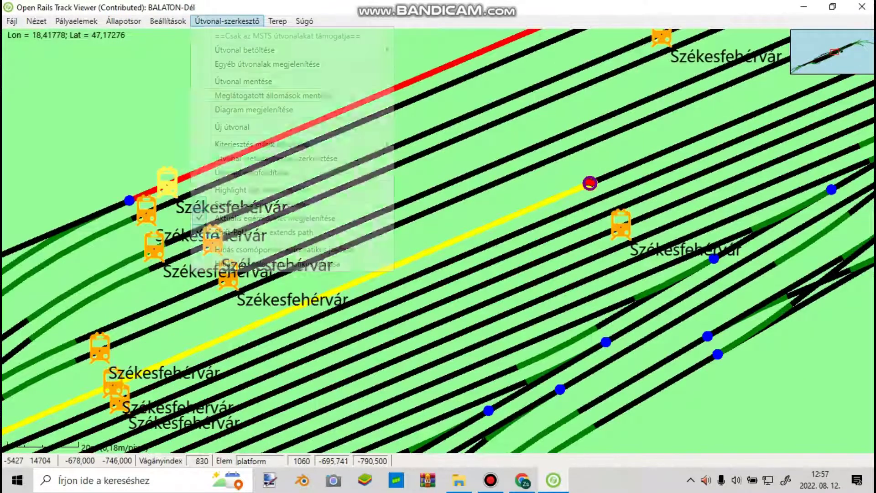
click(243, 81)
key(Return)
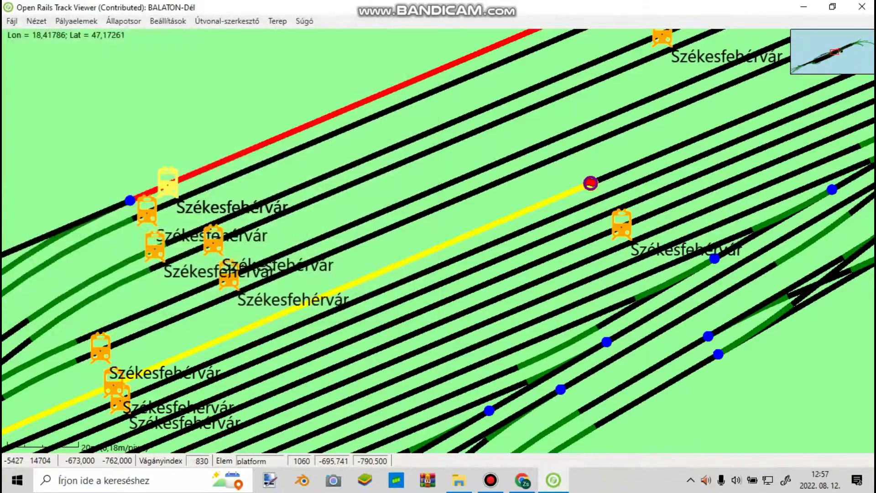
Step: In the CONSISTS folder, open the name of the 8724_875.con file for copying
click(458, 480)
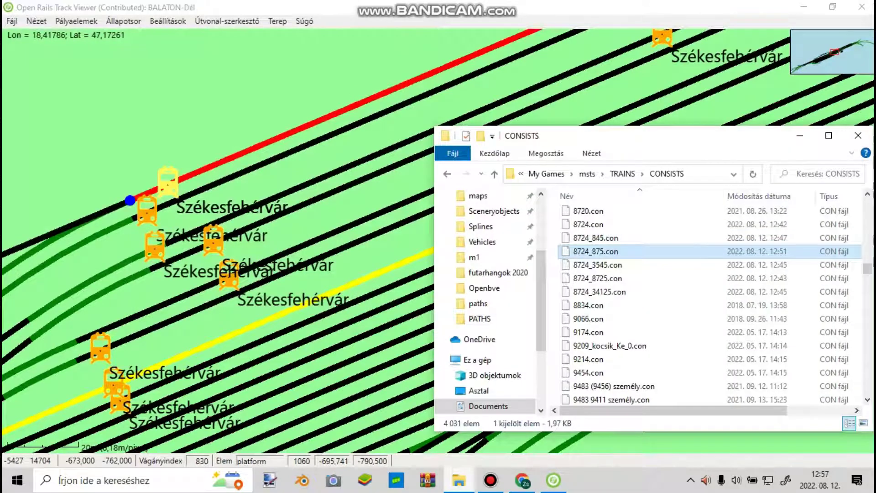
right_click(603, 251)
click(626, 438)
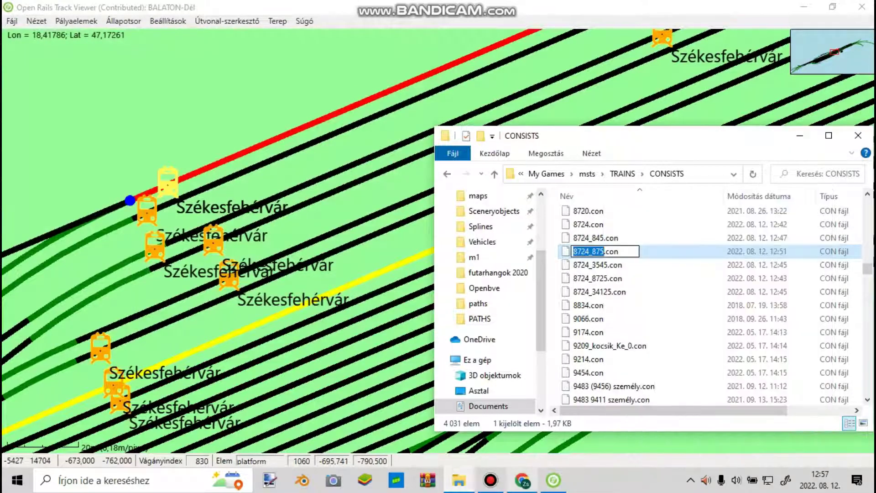
Step: Compare the times of trains 8724 and IC 875 in the line 30 timetables for both directions, then return to Track Viewer
click(522, 480)
scroll(474, 280, down, 6)
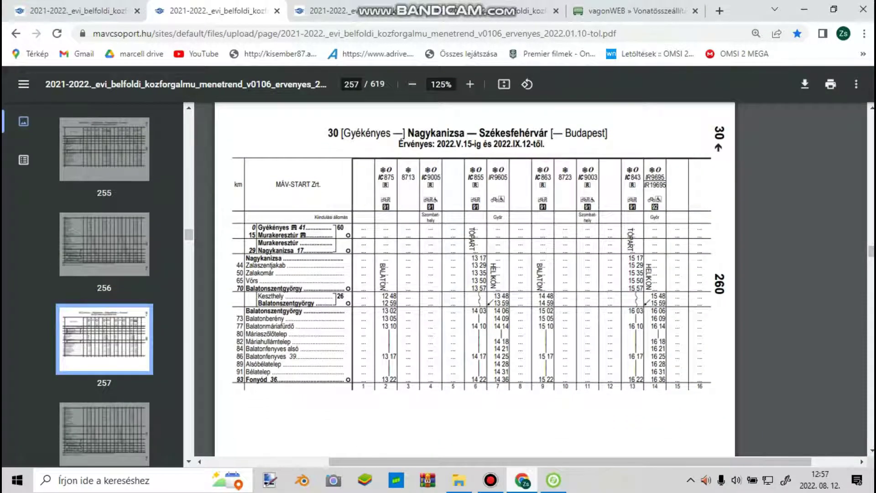
key(Page_Down)
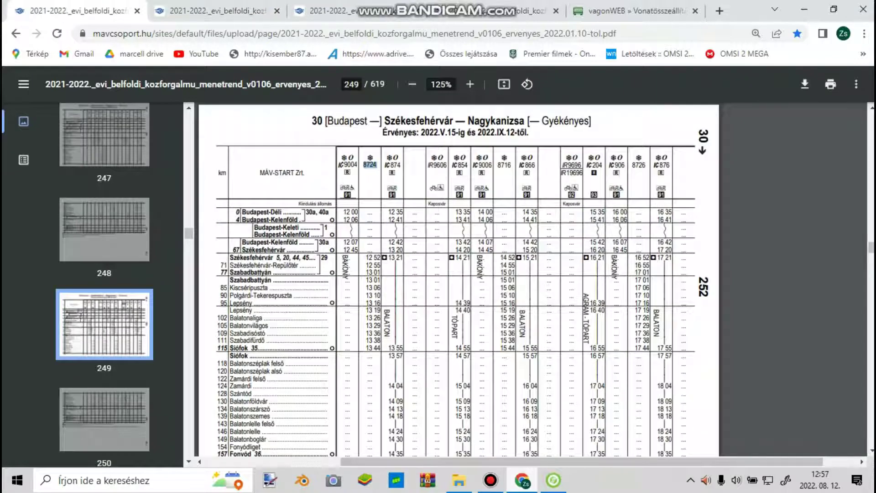
key(ctrl+Tab)
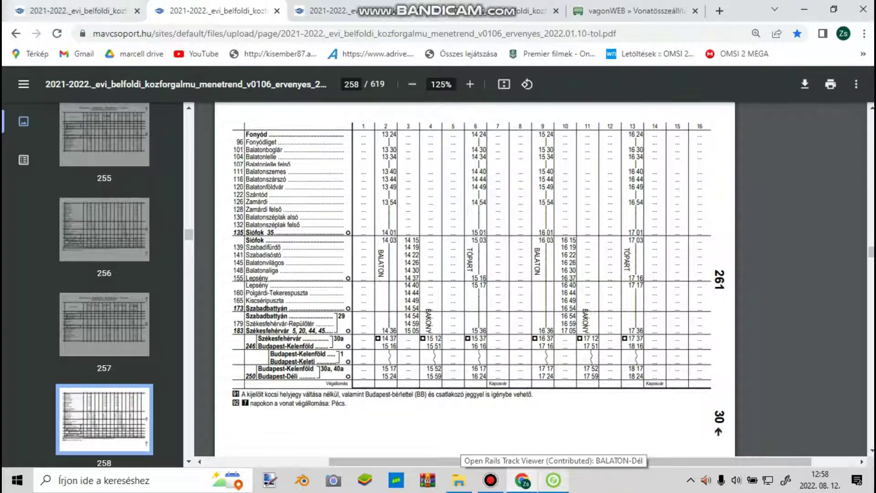
key(ctrl+shift+Tab)
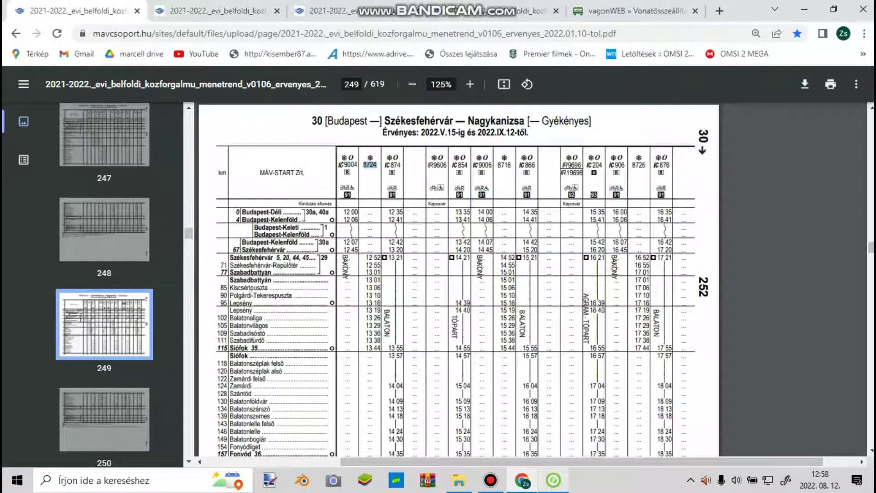
click(217, 11)
click(553, 480)
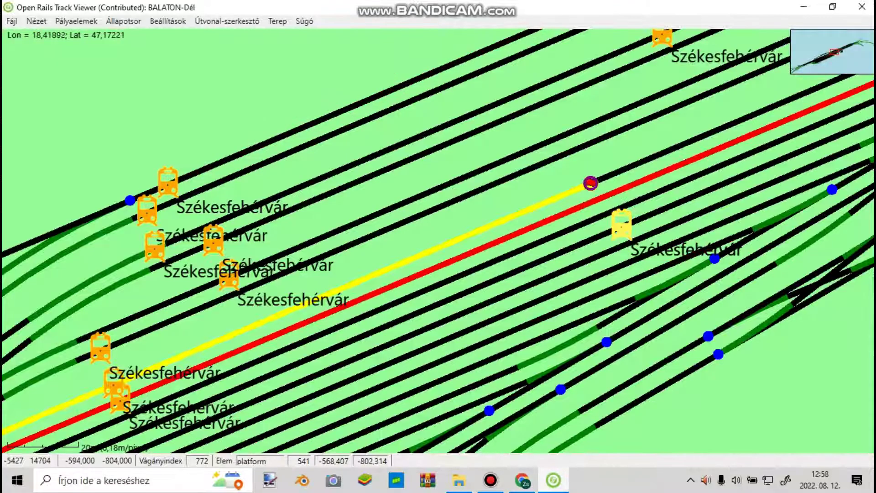
Step: Zoom in on Balatonszemes and start a new path with identifier, name and start set to 8724_875
scroll(684, 107, down, 7)
drag(508, 292, 469, 53)
scroll(469, 53, down, 2)
drag(131, 302, 310, 220)
scroll(217, 267, up, 1)
scroll(280, 252, up, 20)
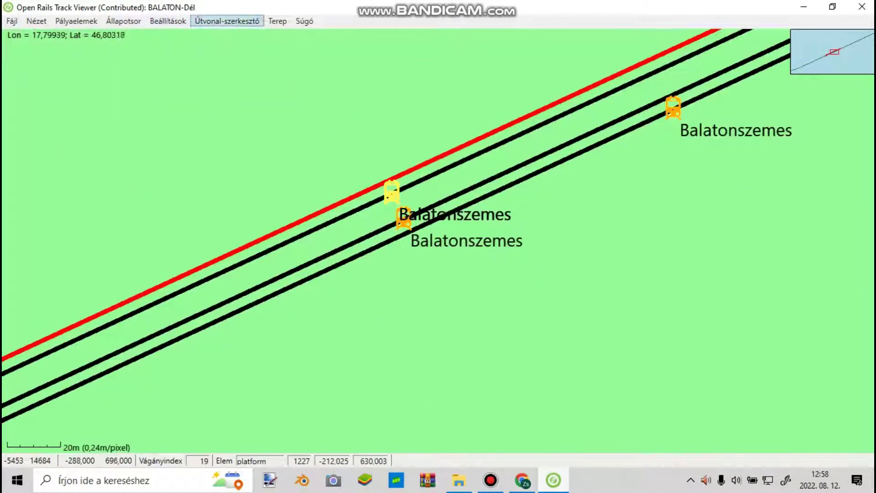
click(227, 21)
click(228, 124)
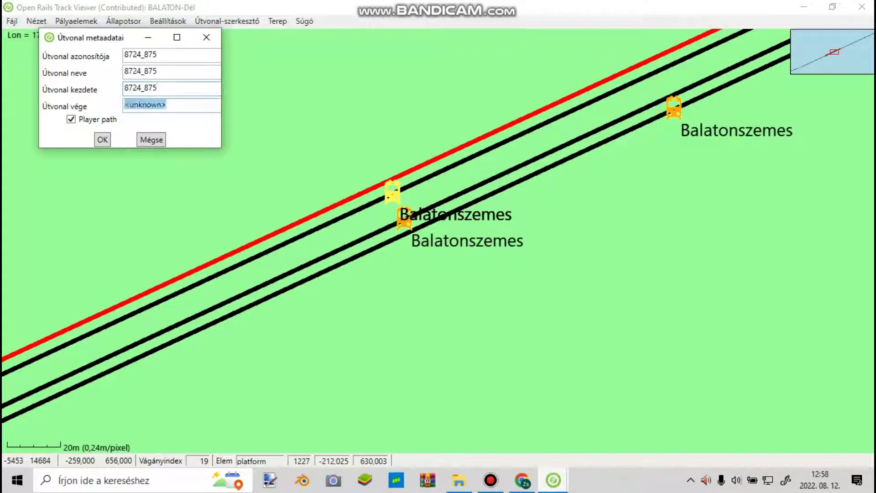
click(103, 139)
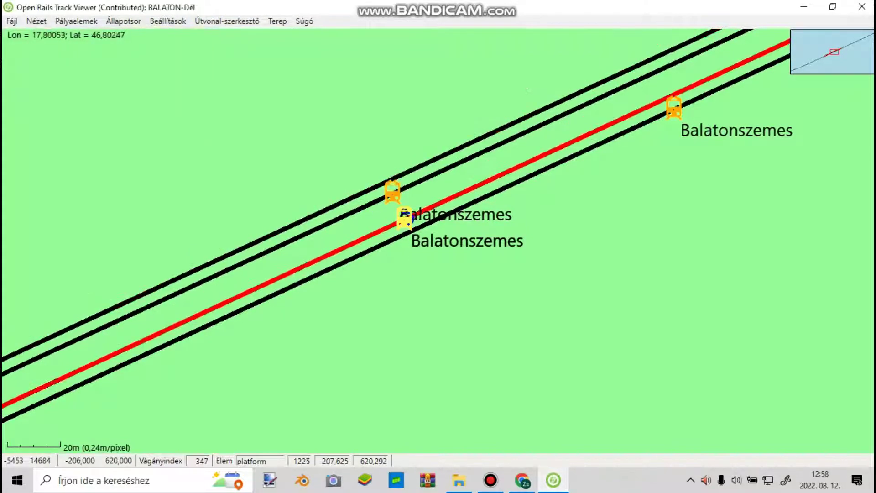
Step: Try to place the new path's start point on a track in Balatonszemes station, and dismiss the error dialog
scroll(509, 171, down, 5)
scroll(361, 233, up, 3)
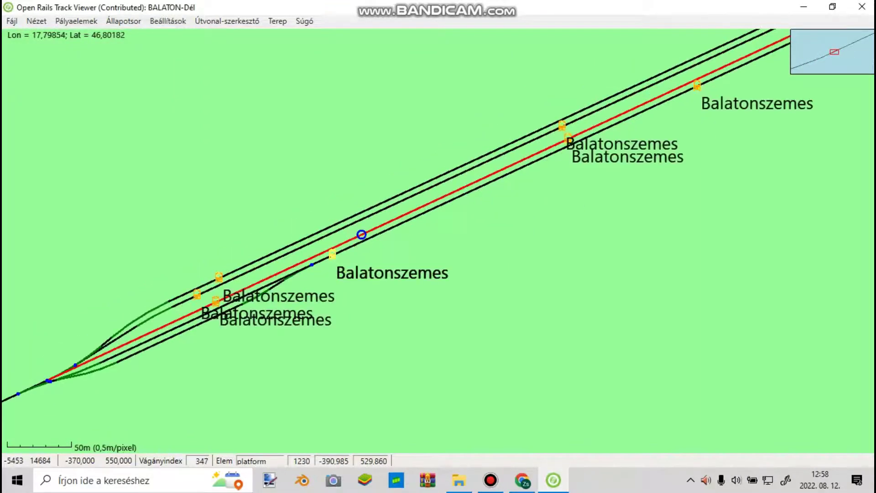
scroll(368, 231, up, 1)
right_click(374, 229)
click(417, 238)
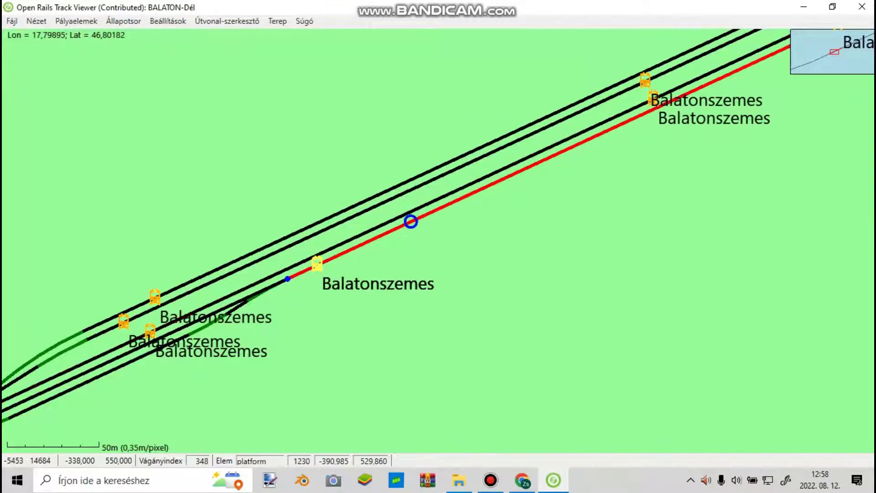
right_click(373, 229)
click(411, 232)
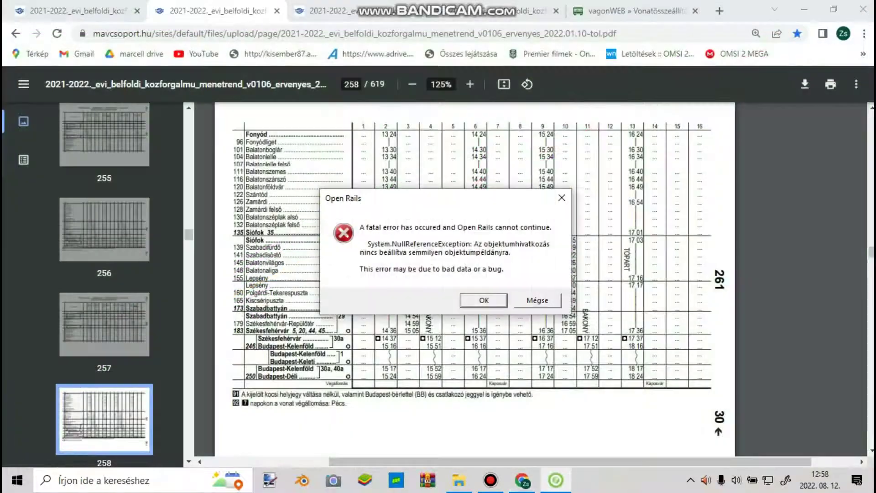
click(537, 301)
click(490, 480)
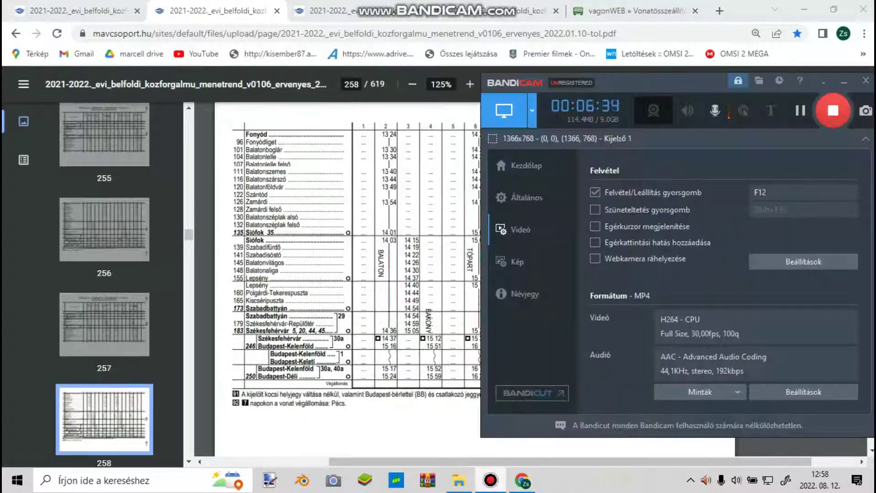
click(490, 480)
Step: Go to the Open Rails folder under My Games and relaunch Contrib.TrackViewer
click(458, 480)
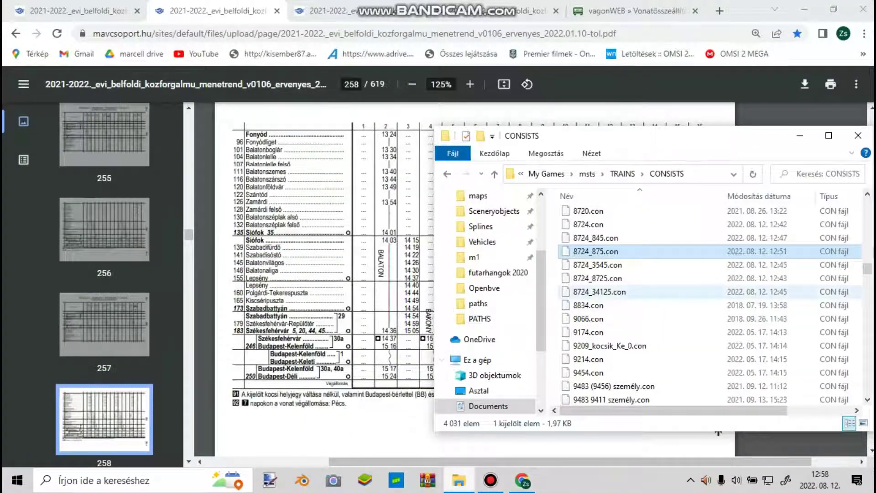
key(BackSpace)
key(BackSpace)
key(BackSpace)
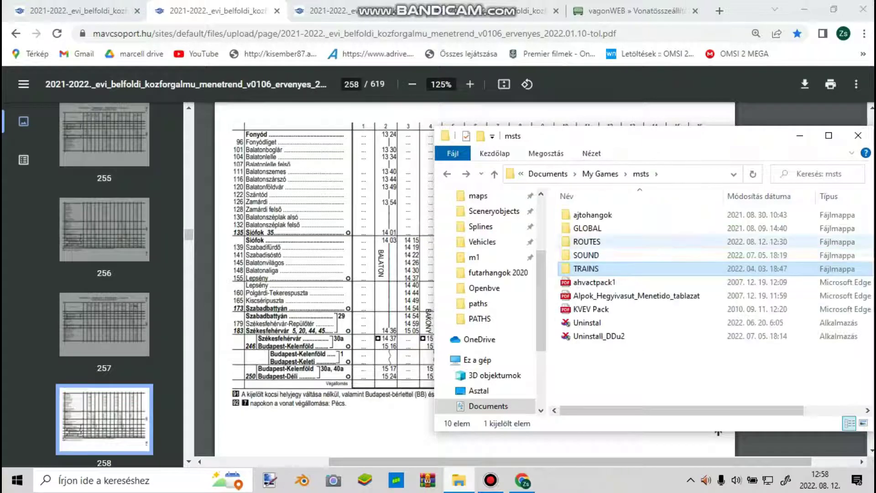
double_click(591, 282)
scroll(710, 290, down, 9)
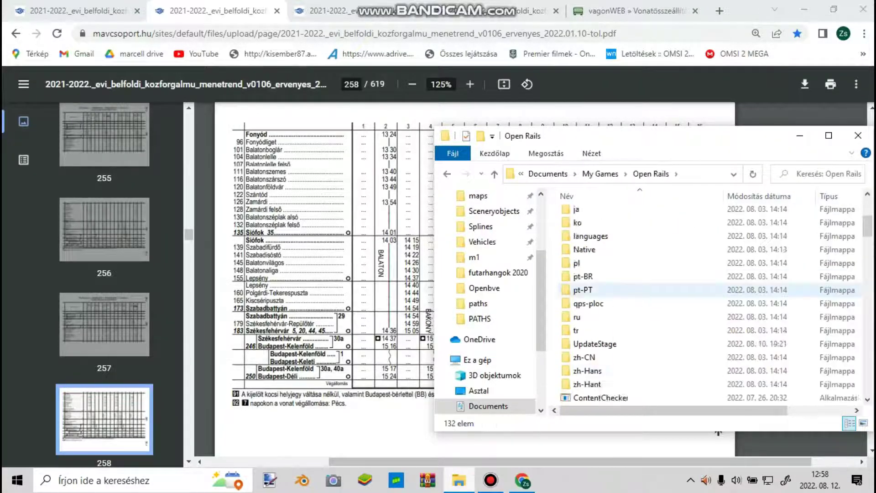
scroll(616, 289, down, 6)
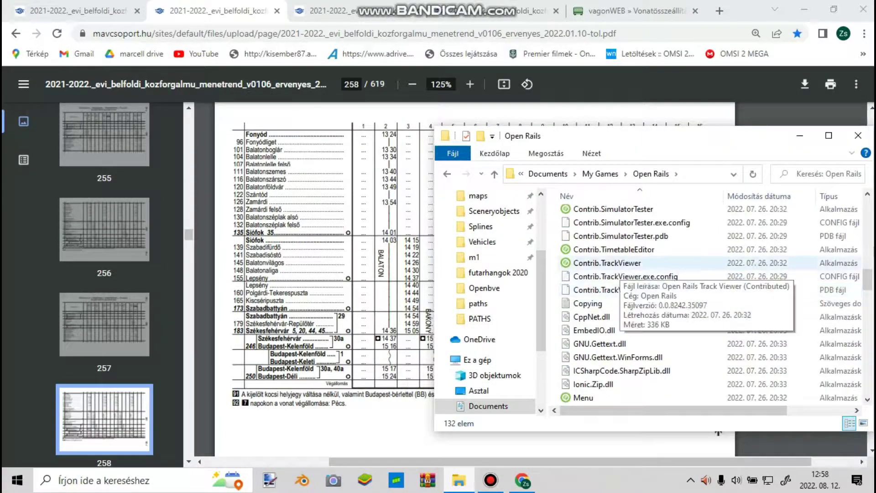
click(593, 263)
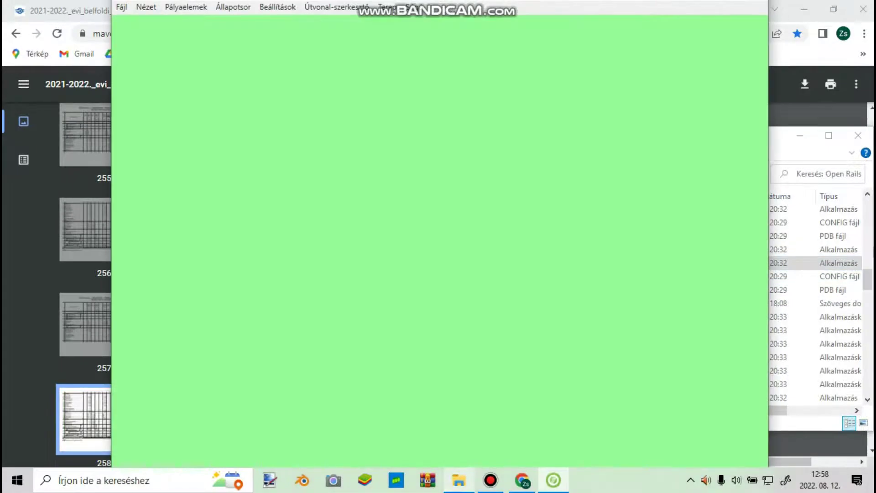
click(12, 21)
click(46, 51)
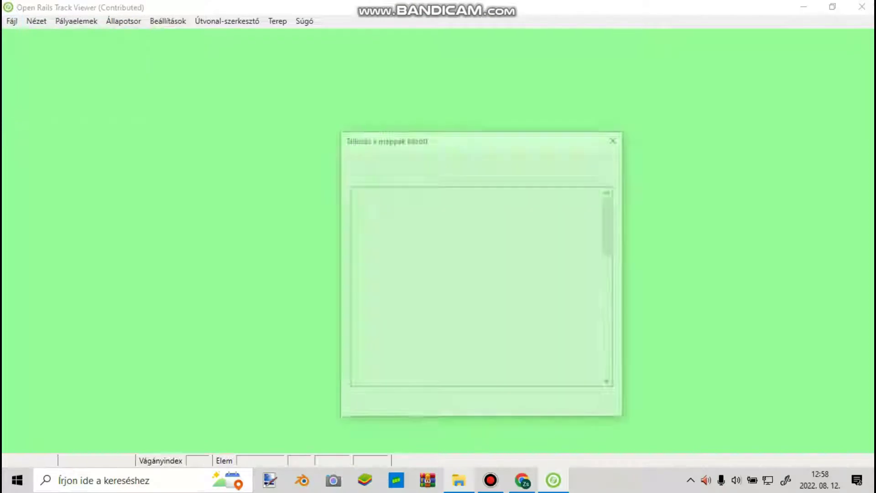
click(615, 137)
Step: Load the BALATON-Dél route in Track Viewer
click(12, 21)
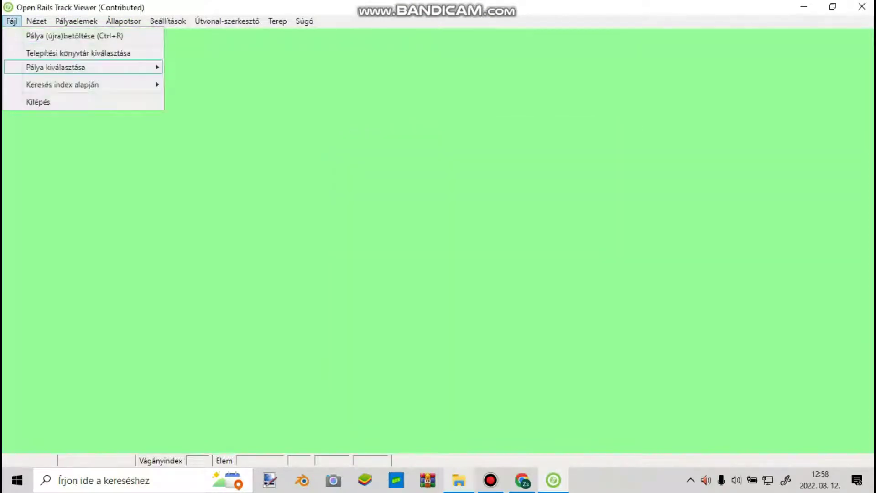
mouse_move(55, 67)
click(210, 81)
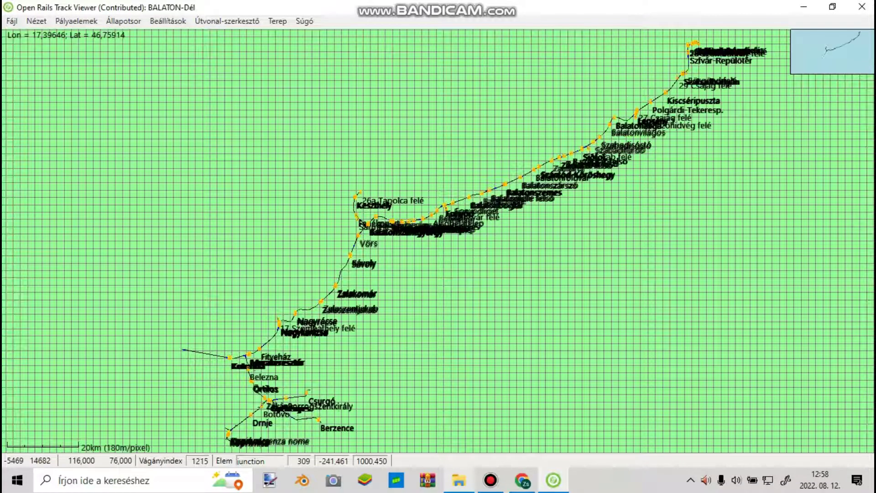
Step: Create a new player path with its identifier, name, start and end all set to 8724_875
click(227, 21)
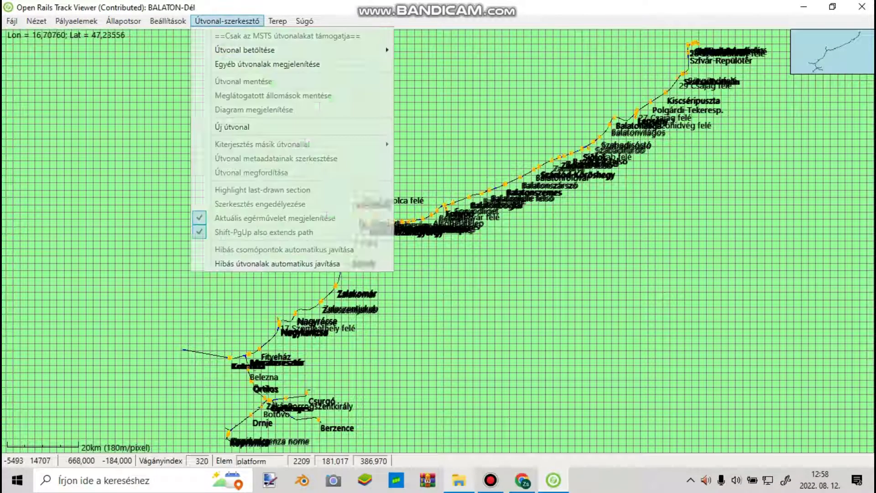
click(240, 128)
text(8724_875)
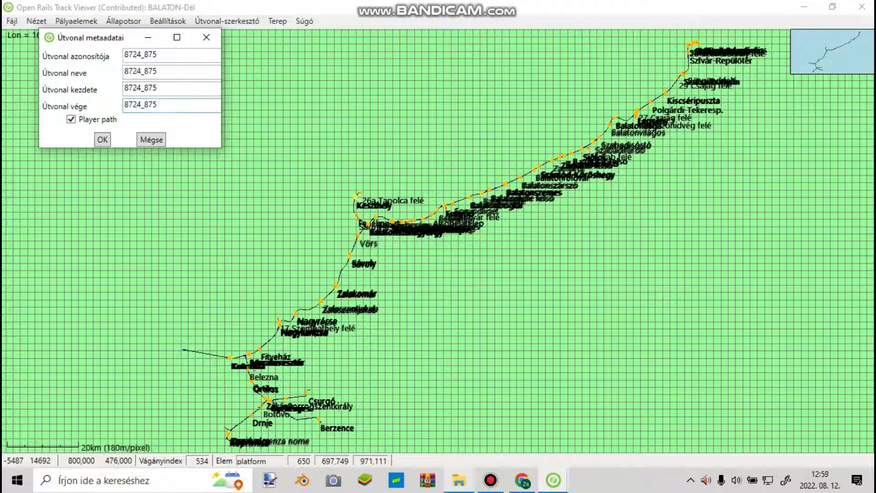
key(Return)
Step: Place the path's start point on a through track in Balatonszemes station and turn its direction towards Siófok
scroll(309, 266, up, 7)
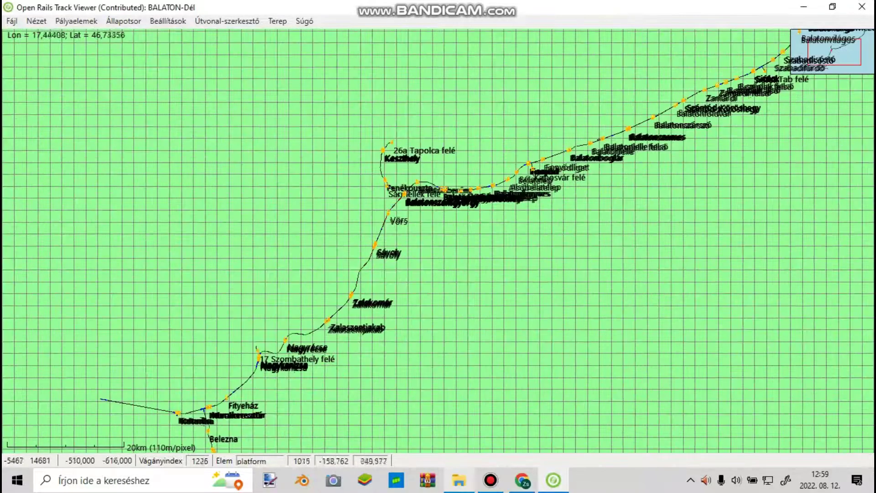
scroll(489, 225, up, 2)
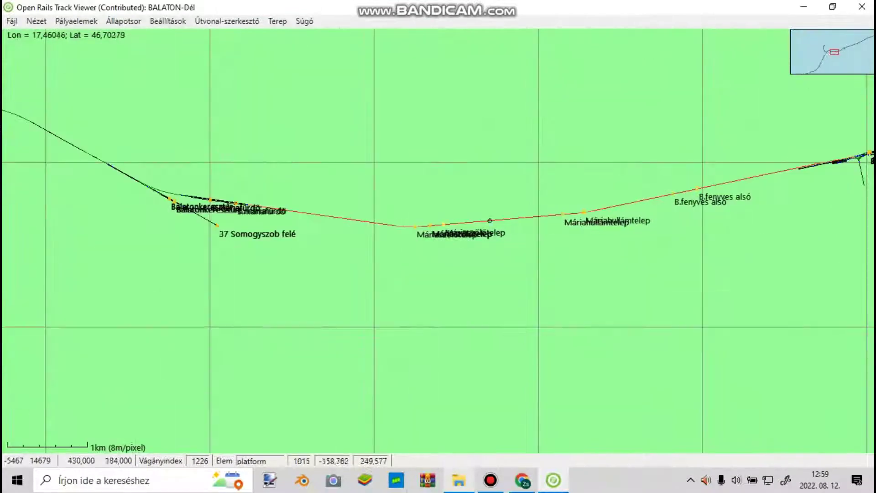
drag(519, 164, 78, 280)
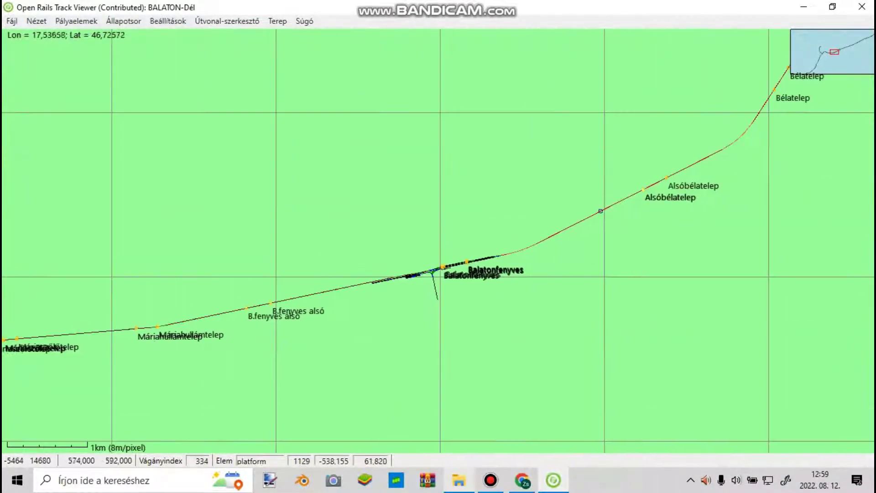
drag(660, 153, 322, 316)
scroll(649, 113, down, 2)
drag(648, 113, 222, 261)
drag(607, 141, 337, 292)
drag(640, 175, 507, 247)
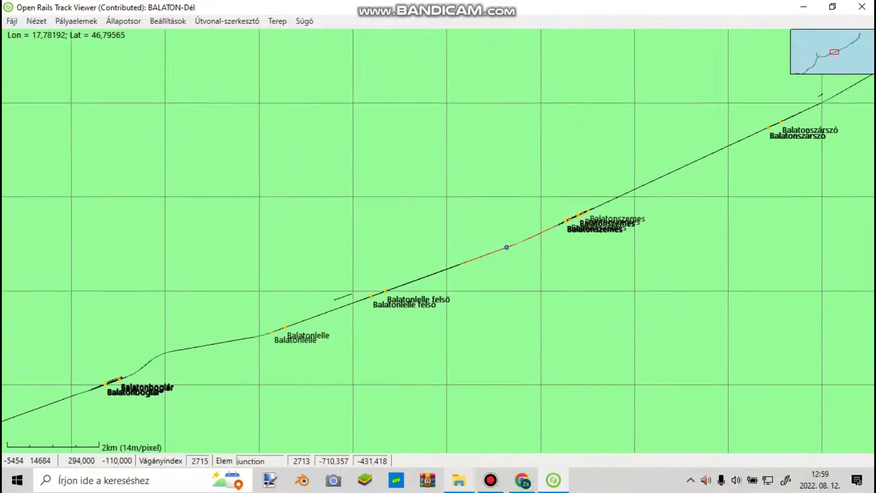
scroll(588, 211, up, 10)
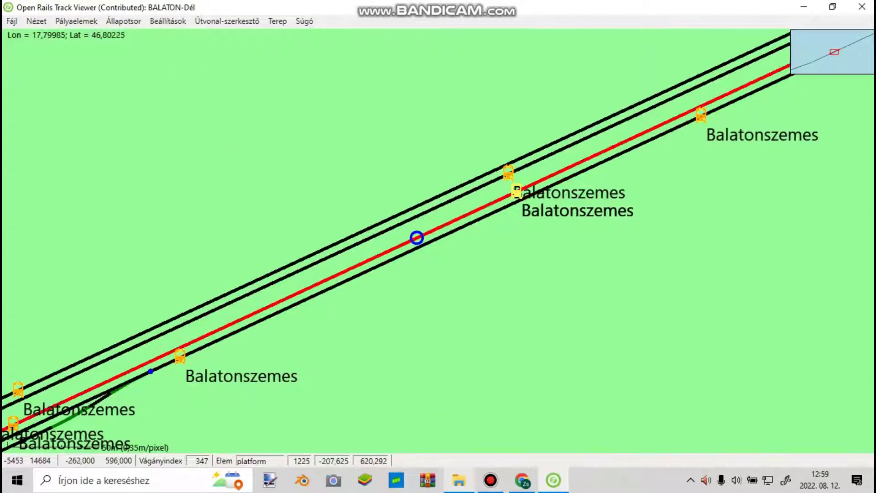
drag(410, 240, 548, 181)
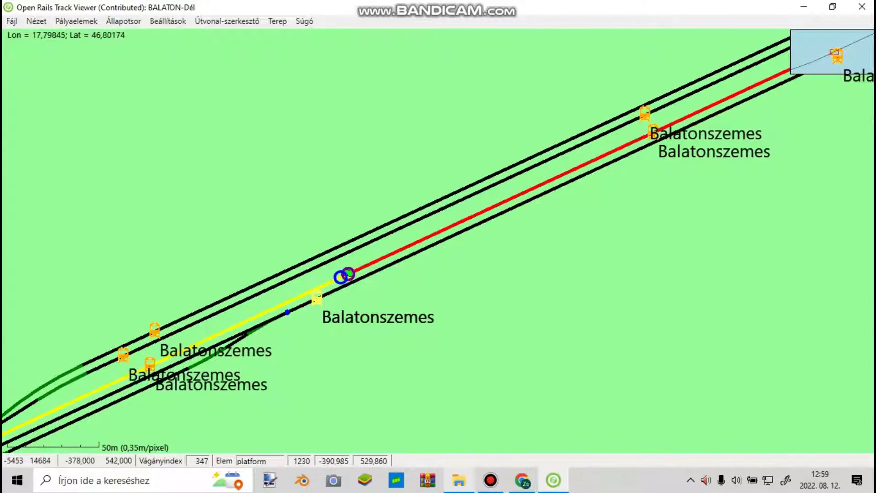
right_click(342, 277)
click(413, 286)
Step: Extend the path from Balatonszemes to Siófok and route it onto the other branch at the western entry switch
scroll(560, 97, down, 5)
drag(560, 97, 288, 194)
scroll(405, 160, down, 10)
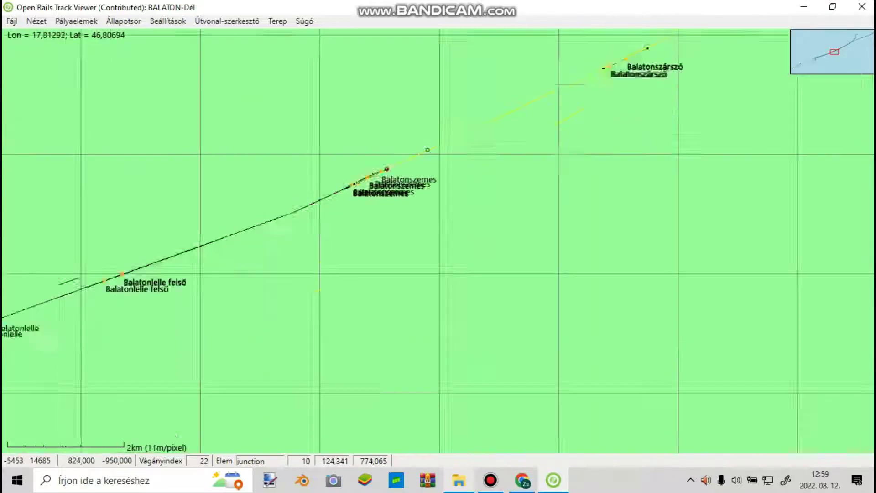
scroll(428, 149, down, 1)
drag(685, 32, 294, 278)
drag(622, 136, 347, 253)
scroll(592, 127, up, 1)
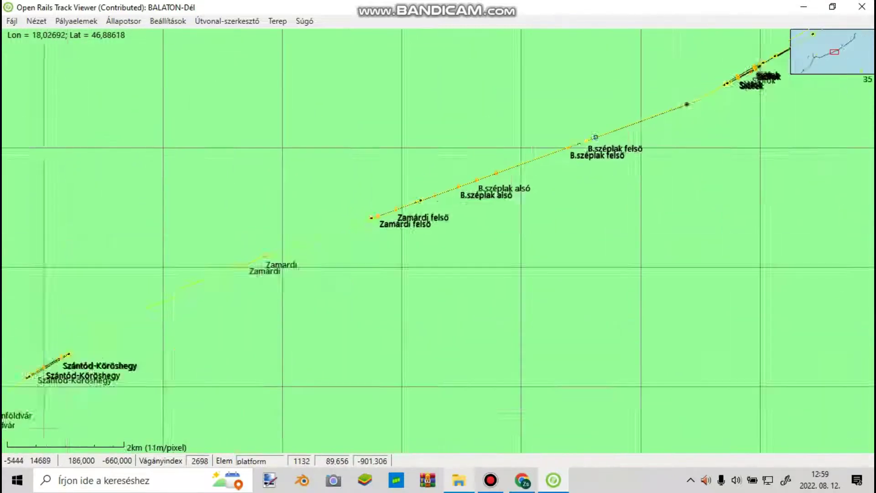
scroll(598, 126, up, 3)
drag(597, 126, 231, 273)
scroll(464, 185, up, 9)
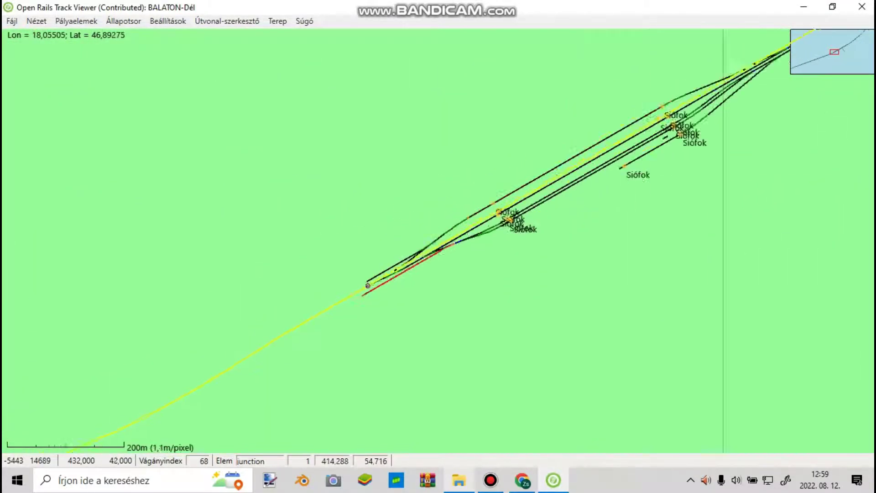
scroll(438, 251, up, 6)
drag(300, 279, 319, 273)
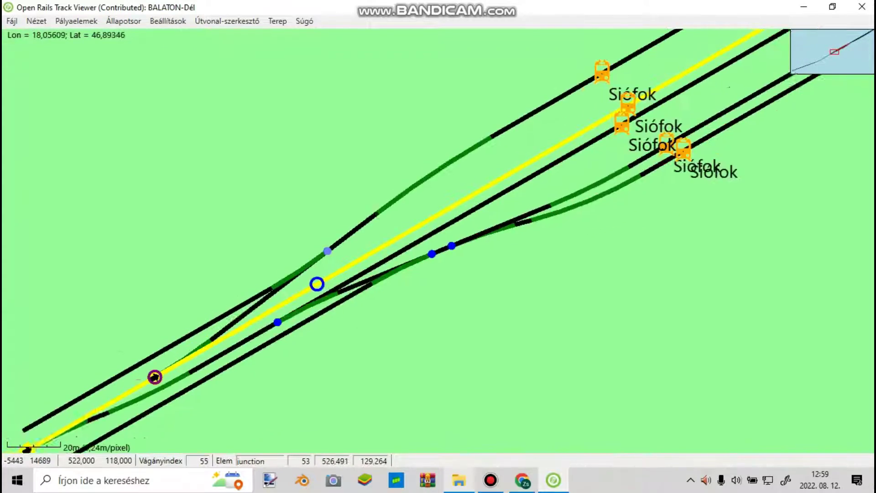
drag(154, 377, 496, 212)
right_click(365, 289)
click(388, 296)
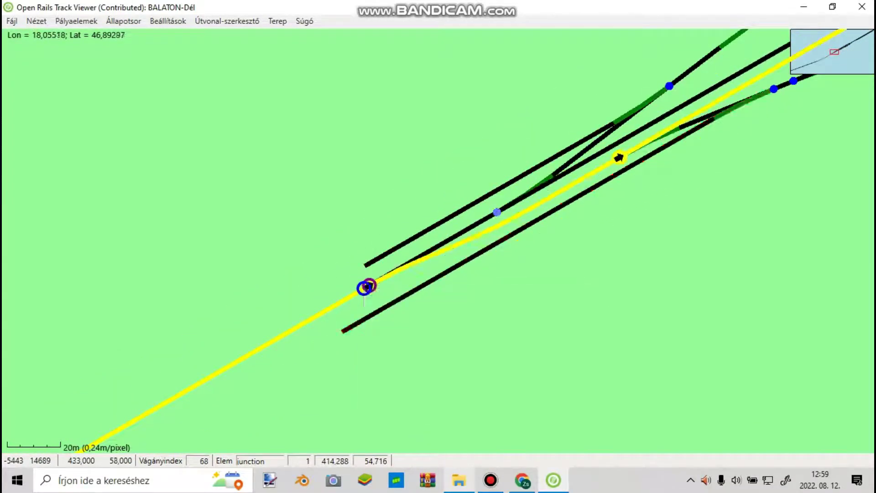
Step: Continue the path from Siófok to Székesfehérvár and place its end point on the platform track between the station markers
drag(606, 172, 323, 328)
drag(690, 78, 597, 128)
drag(653, 118, 455, 214)
scroll(455, 218, down, 6)
scroll(438, 241, down, 10)
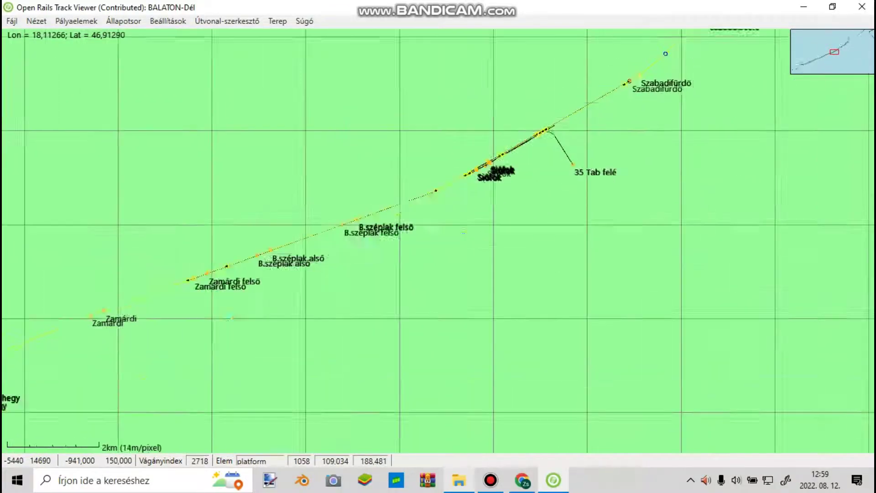
scroll(438, 241, up, 10)
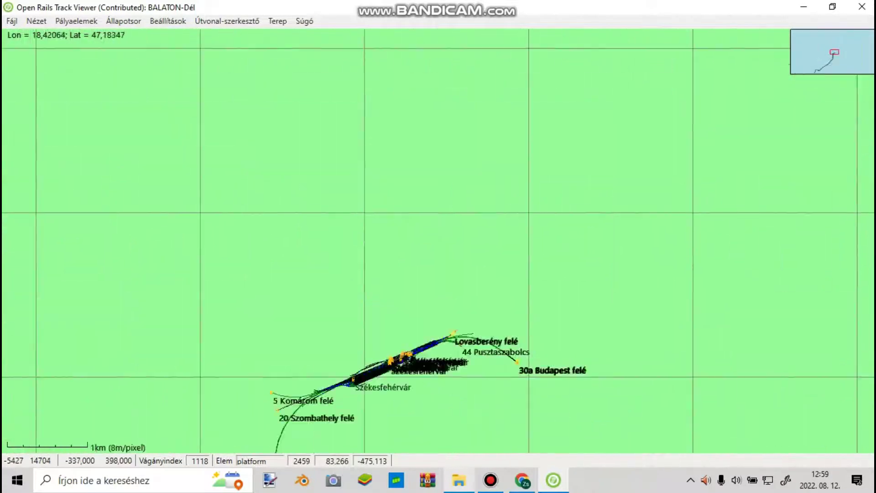
scroll(438, 241, up, 3)
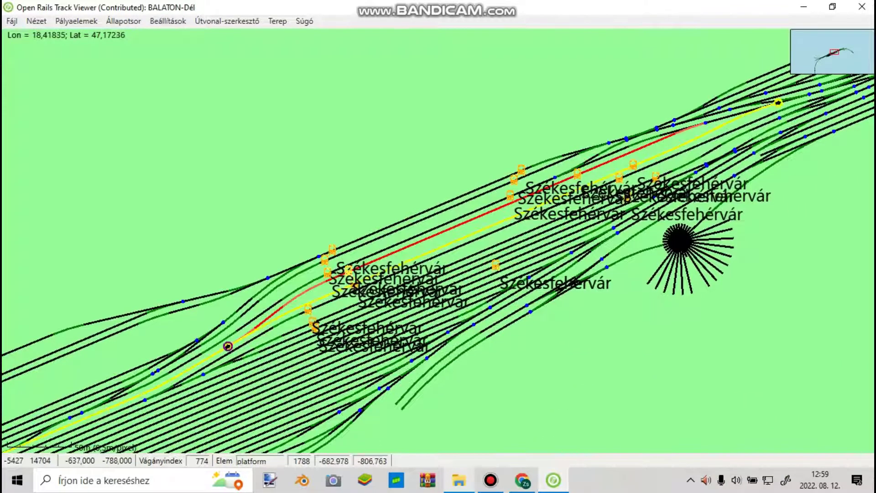
right_click(485, 229)
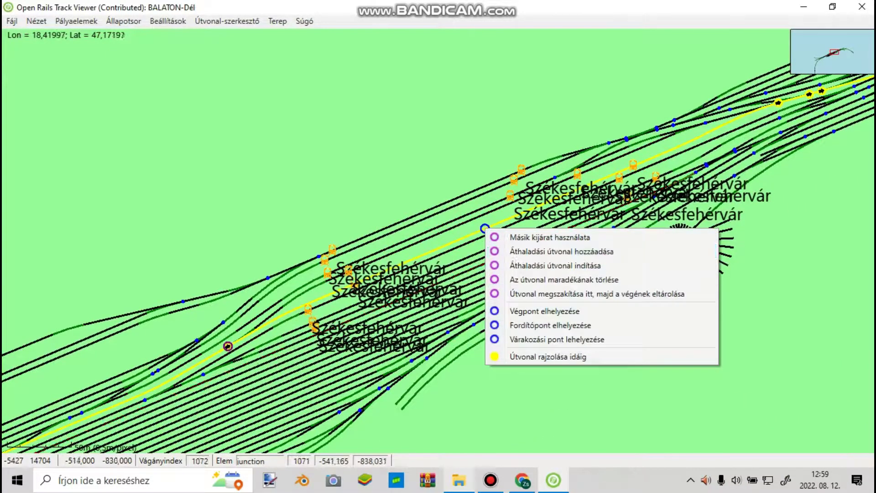
click(569, 310)
Step: Save the finished 8724_875 path to a file
click(256, 20)
click(270, 79)
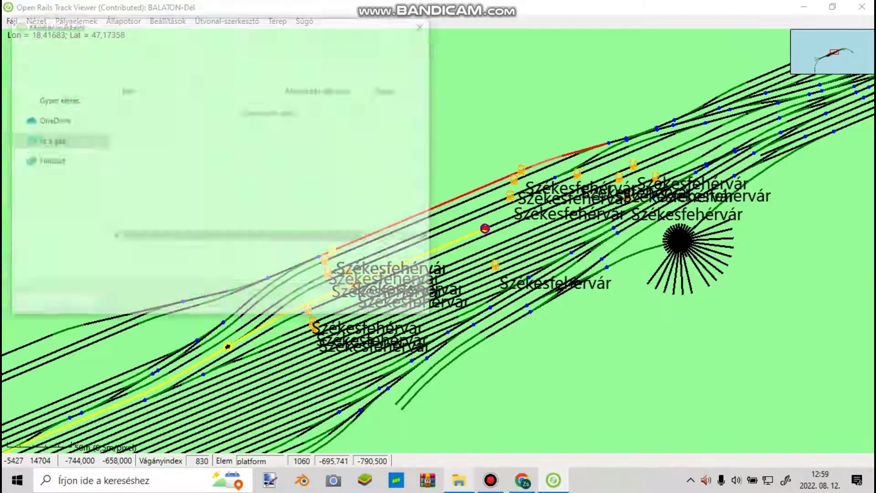
click(331, 301)
Step: Switch to File Explorer and open the CONSISTS folder under My Games, msts, TRAINS
click(523, 480)
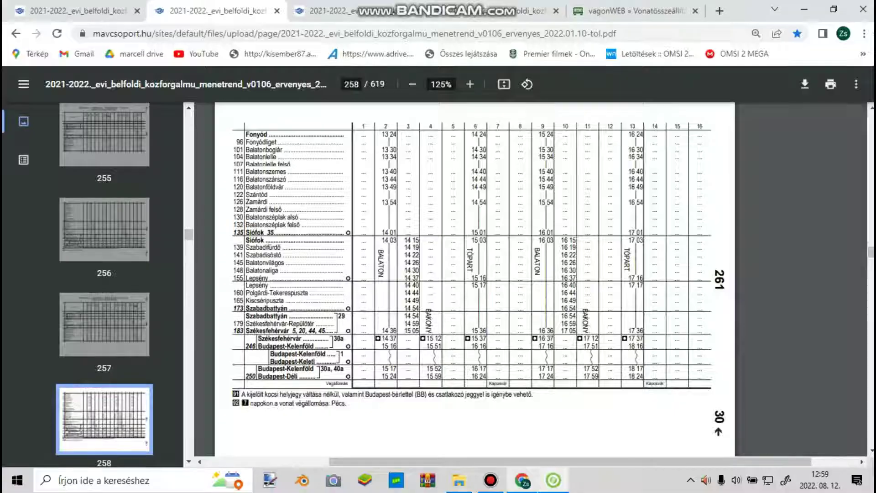
click(459, 480)
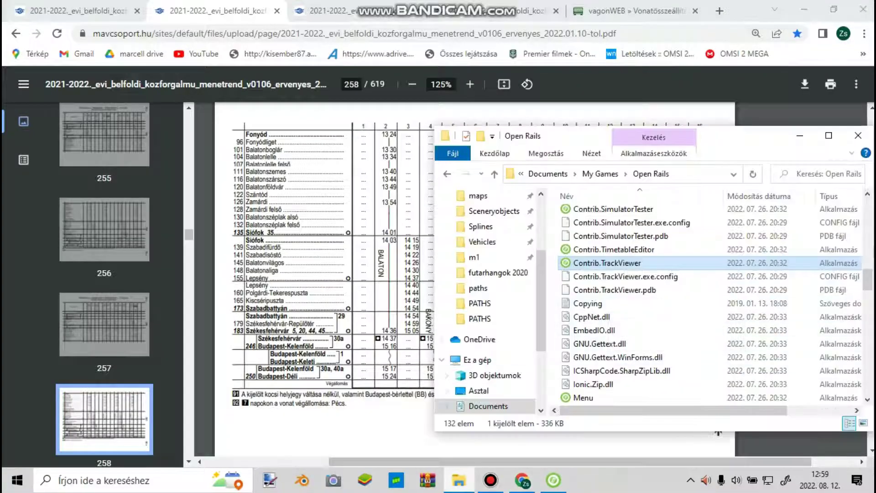
click(600, 174)
key(alt+Left)
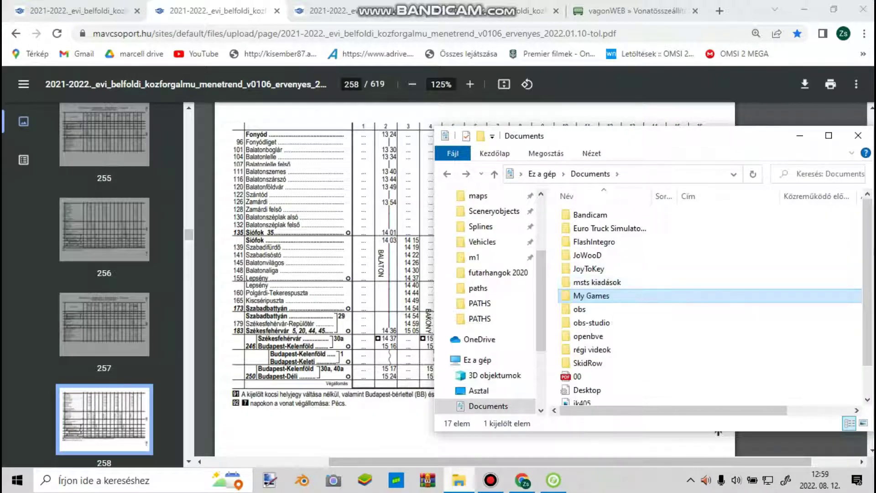
key(alt+Right)
double_click(581, 242)
double_click(584, 269)
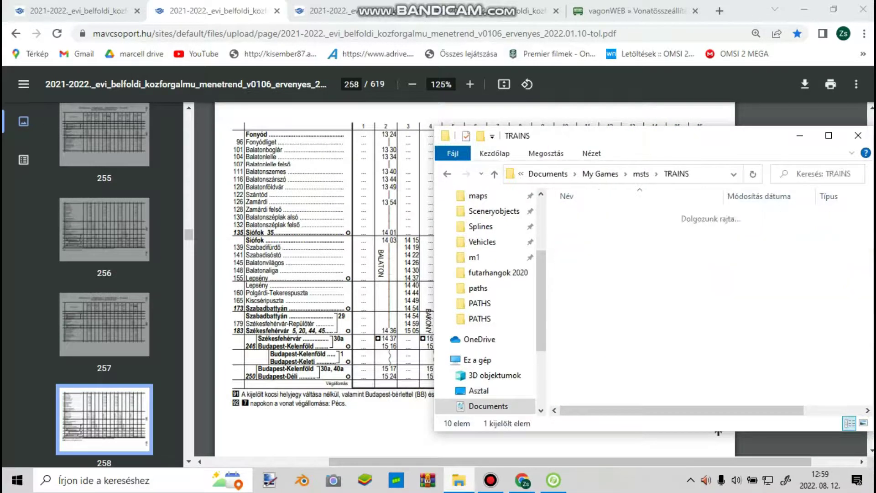
click(590, 214)
key(Return)
Step: Find the 8724_3545.con file among the consists and copy its name without the extension
key(8)
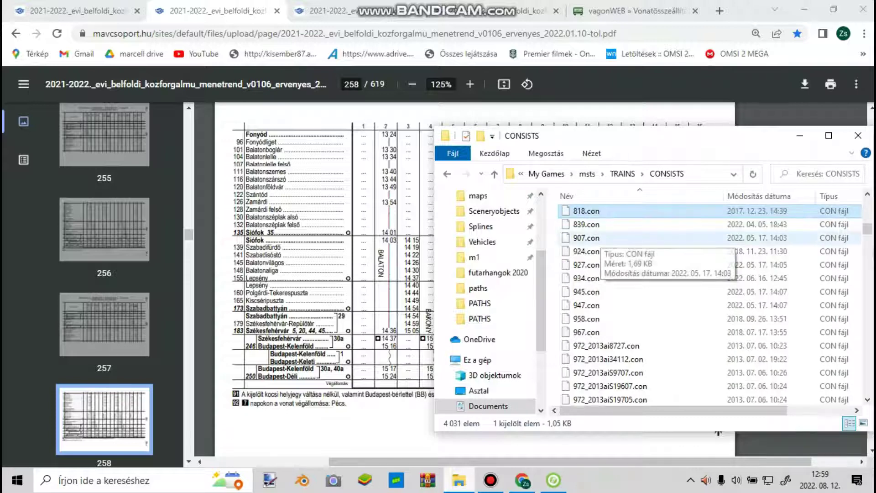
click(552, 246)
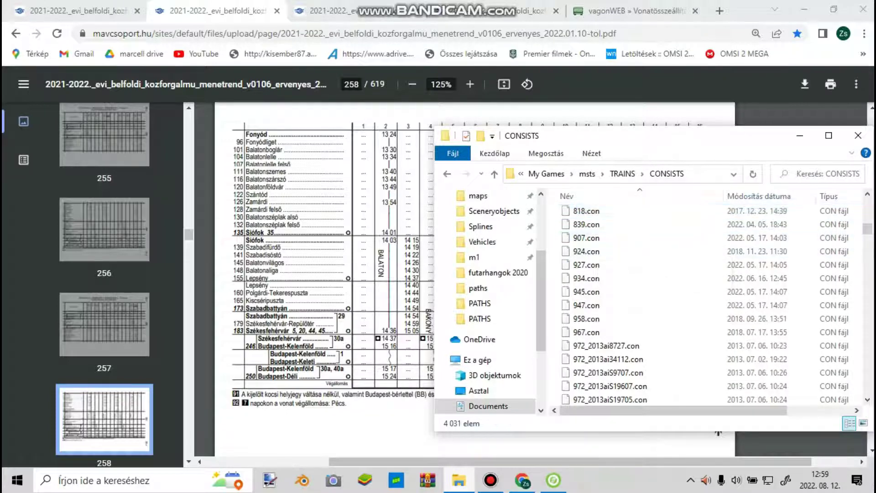
scroll(612, 228, down, 5)
scroll(611, 228, up, 4)
scroll(707, 278, up, 7)
scroll(708, 289, down, 7)
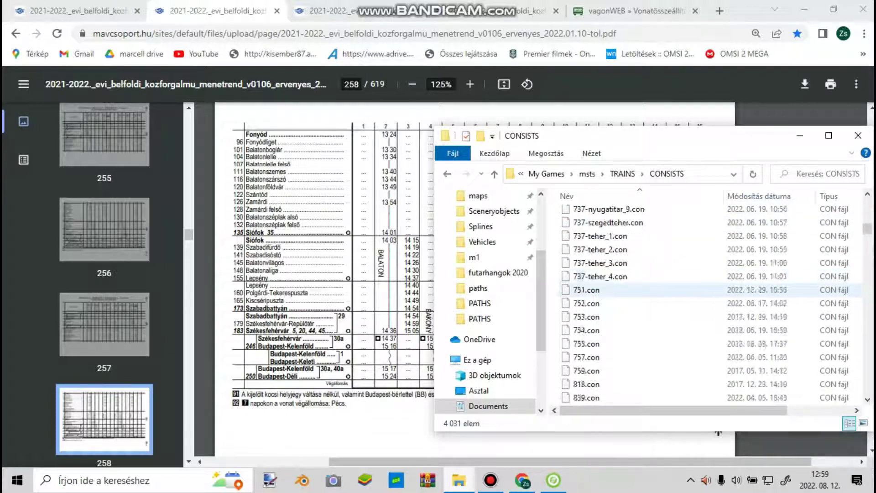
key(8)
key(7)
key(2)
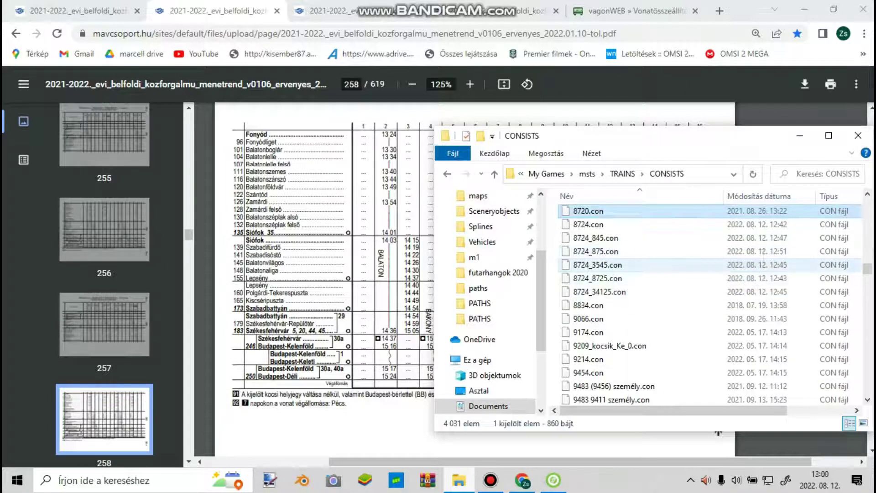
click(623, 265)
right_click(625, 264)
click(664, 438)
key(ctrl+c)
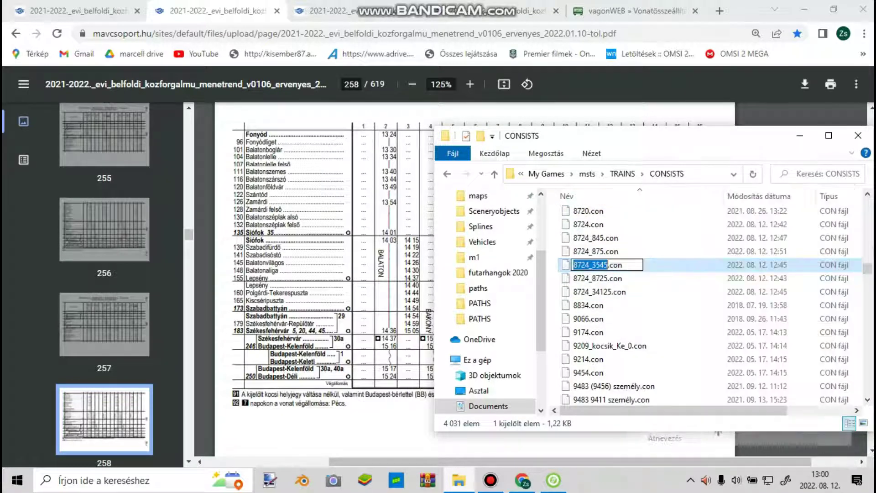
Step: Return to Track Viewer and create a non-player path with identifier, name, start and end all set to 8724_3545
click(553, 480)
scroll(519, 322, down, 2)
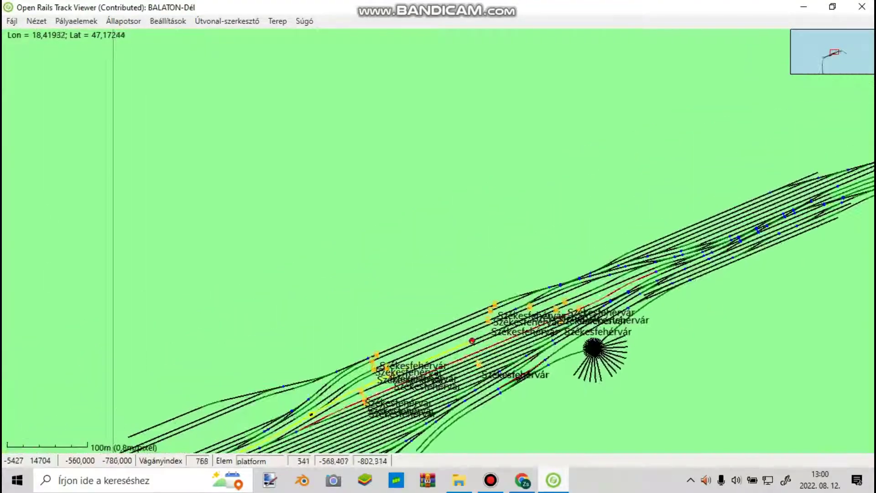
scroll(454, 315, up, 5)
drag(386, 395, 525, 229)
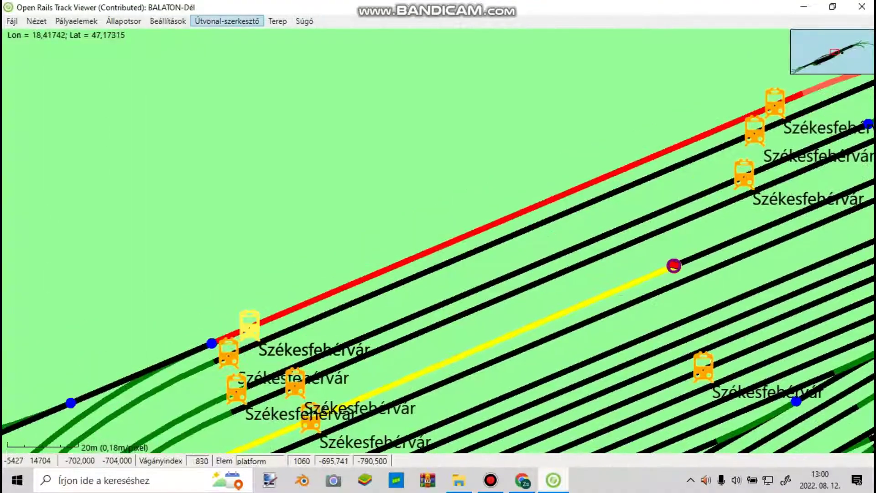
click(227, 20)
click(242, 127)
key(ctrl+v)
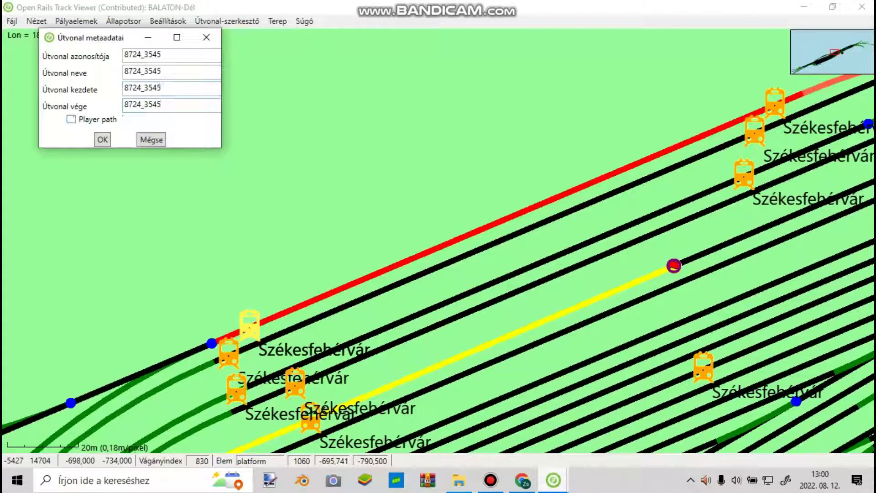
click(102, 139)
Step: Try to place the 8724_3545 path's start point on the outermost northern platform track at Székesfehérvár, and dismiss the error dialog
right_click(531, 208)
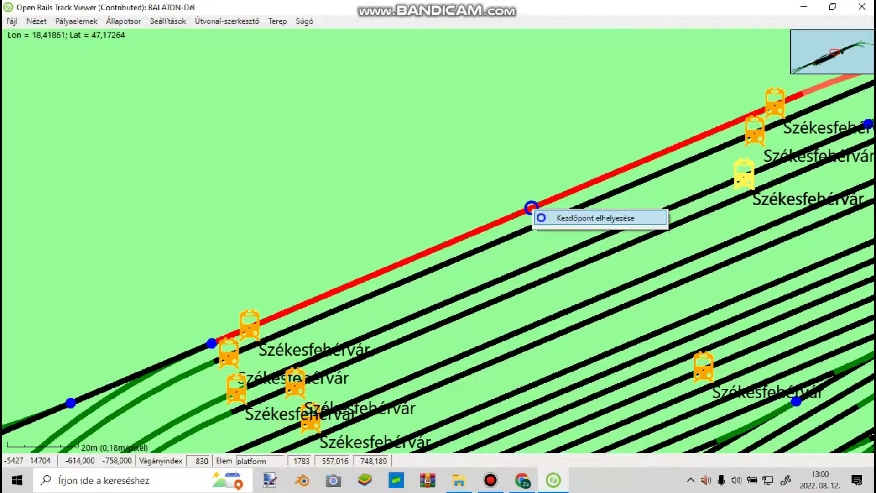
click(567, 217)
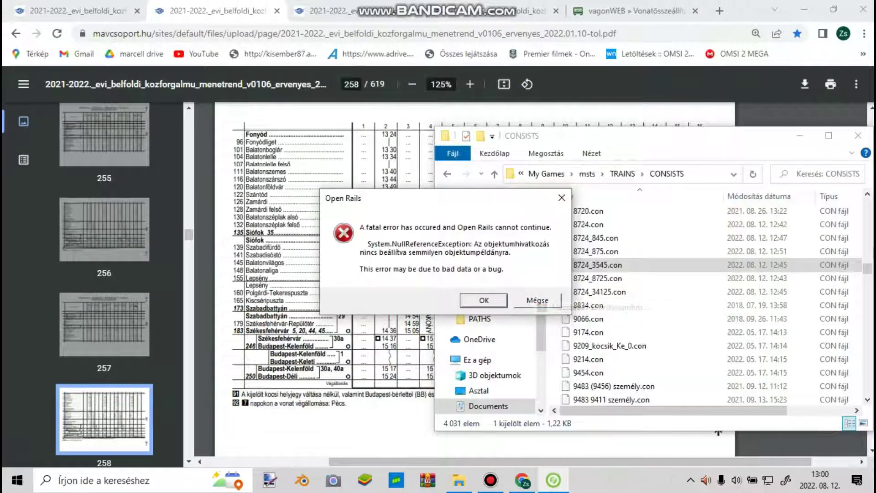
key(Return)
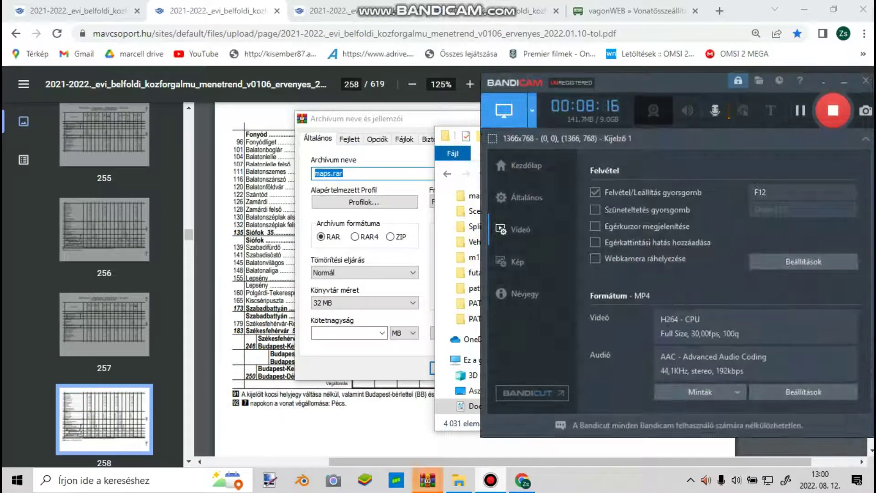
Step: Place the 8724_3545 path's start point on the outermost northern platform track at Székesfehérvár and point its direction toward Budapest
click(570, 119)
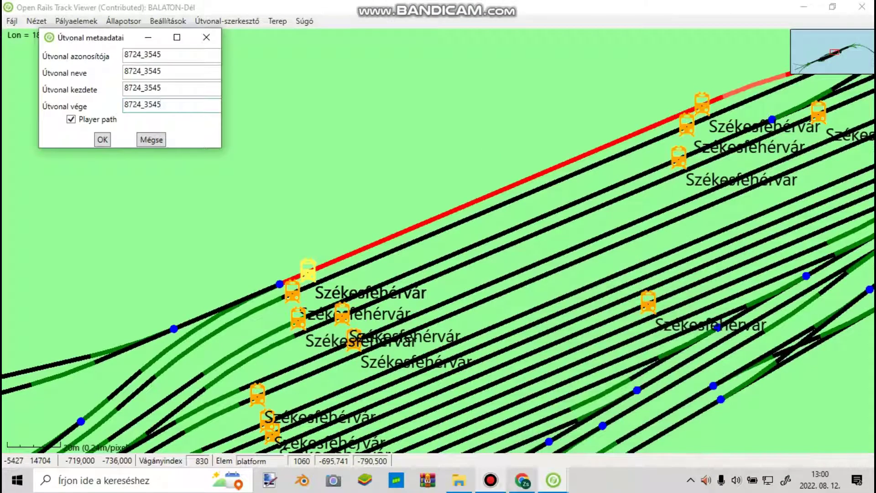
key(Return)
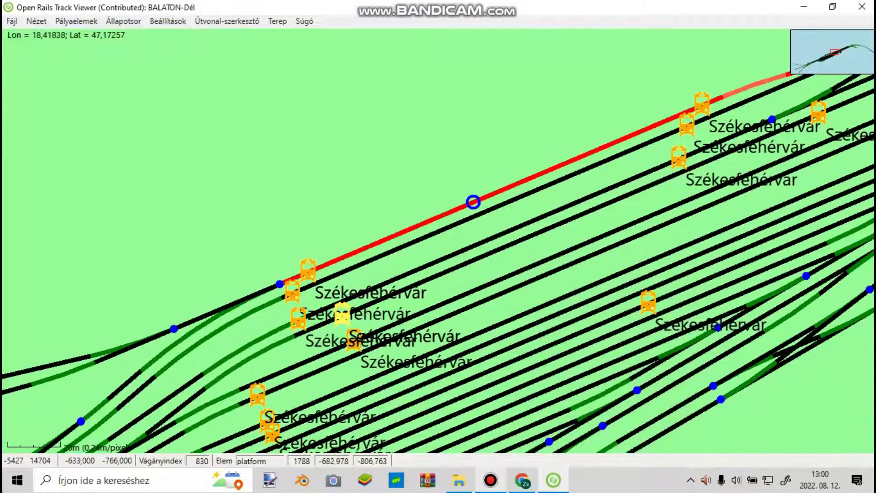
right_click(473, 201)
click(525, 213)
right_click(473, 202)
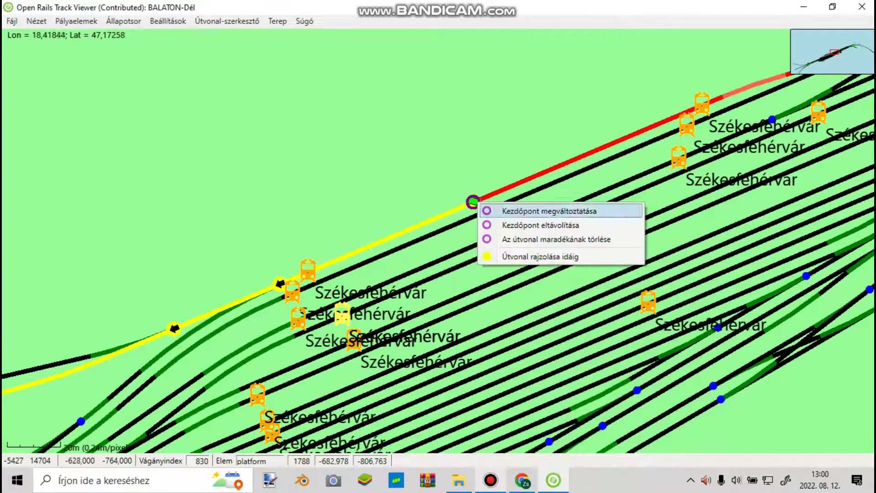
click(547, 211)
Step: Switch the path to the other exit at the junction northeast of the Székesfehérvár platforms
scroll(473, 219, down, 8)
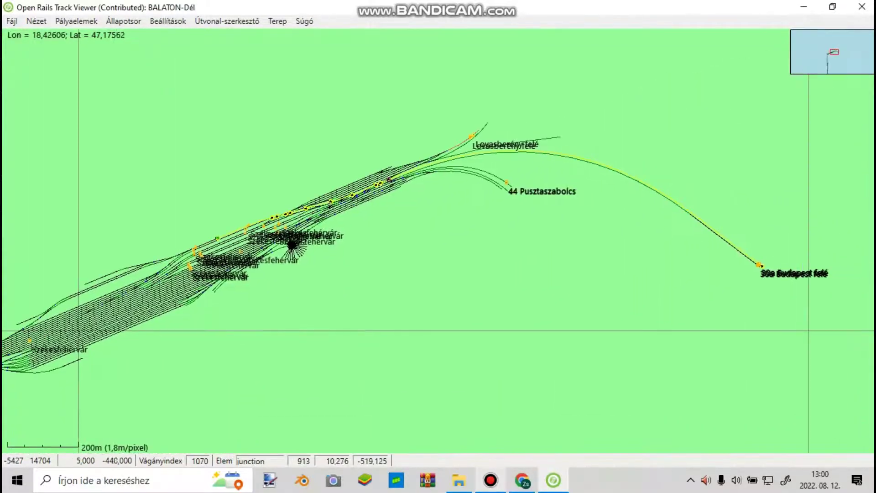
scroll(388, 181, up, 8)
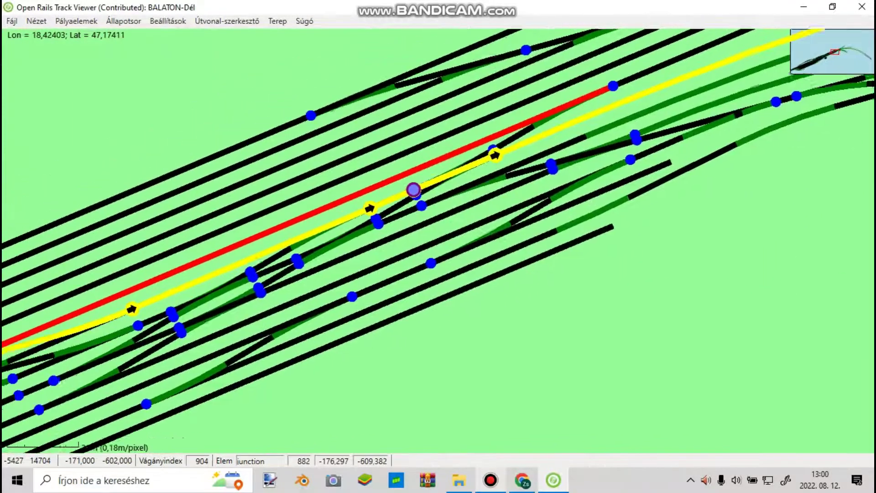
drag(432, 163, 536, 146)
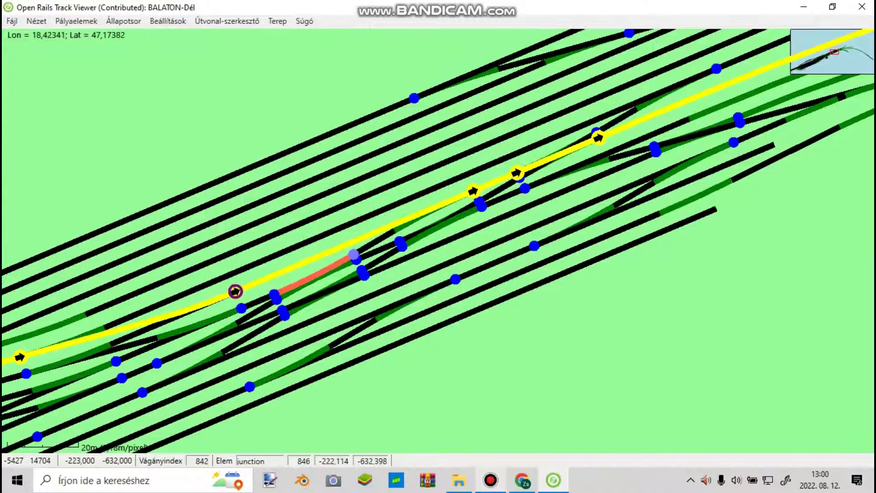
scroll(354, 254, down, 3)
drag(141, 312, 457, 301)
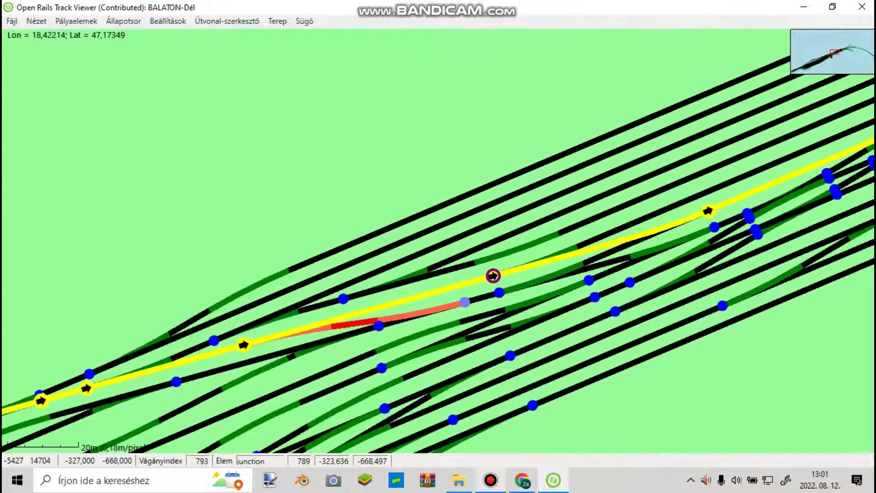
right_click(239, 348)
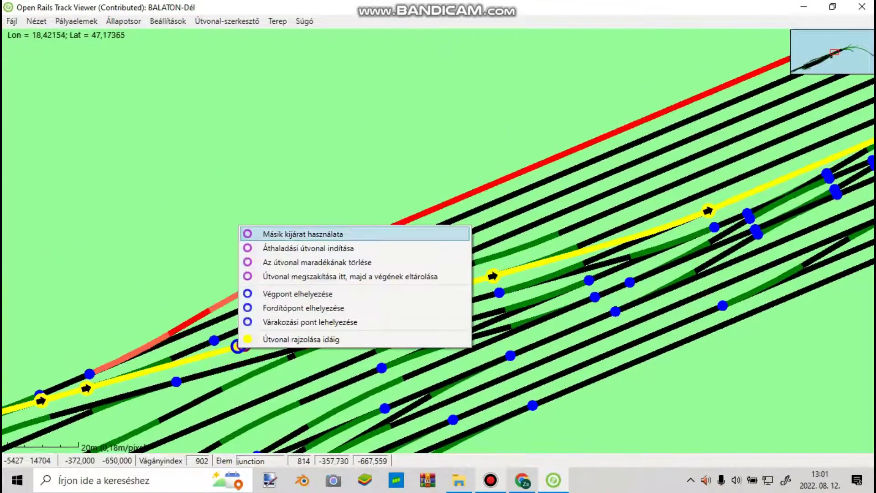
click(292, 234)
Step: Place the 8724_3545 path's end point at the 30a Budapest felé platform
scroll(538, 250, down, 3)
drag(538, 251, 263, 336)
drag(571, 220, 244, 207)
scroll(244, 207, down, 2)
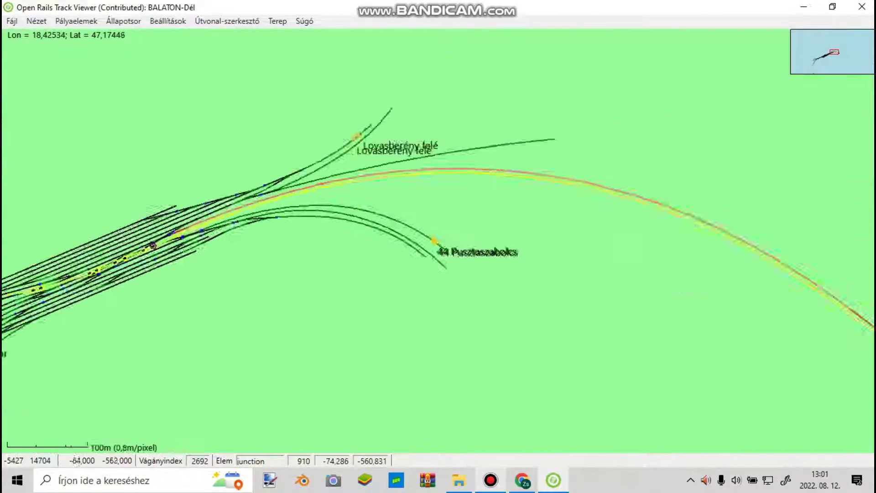
drag(676, 274, 621, 291)
scroll(740, 383, up, 5)
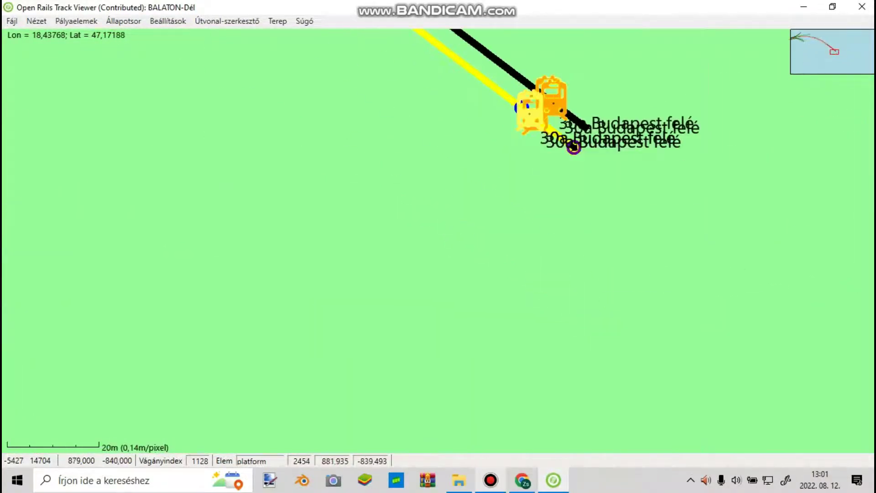
right_click(573, 147)
click(589, 145)
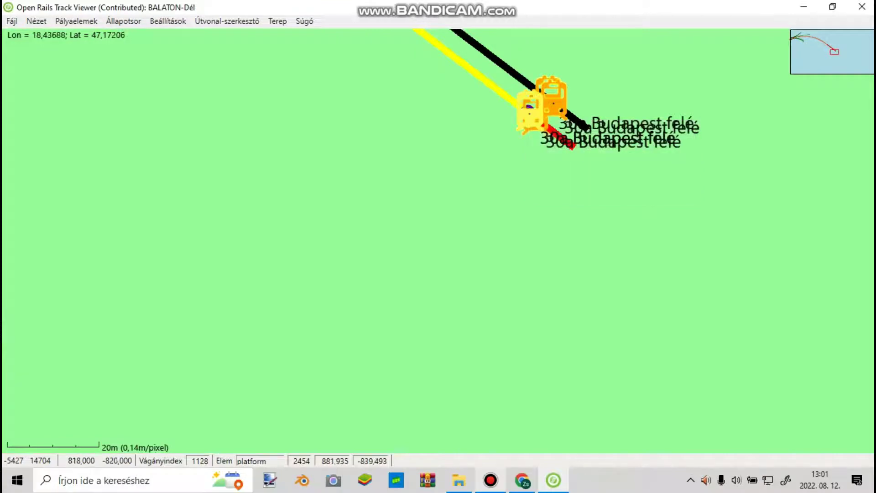
Step: Save the path as 8724_3545 in PAT format
click(226, 21)
click(228, 78)
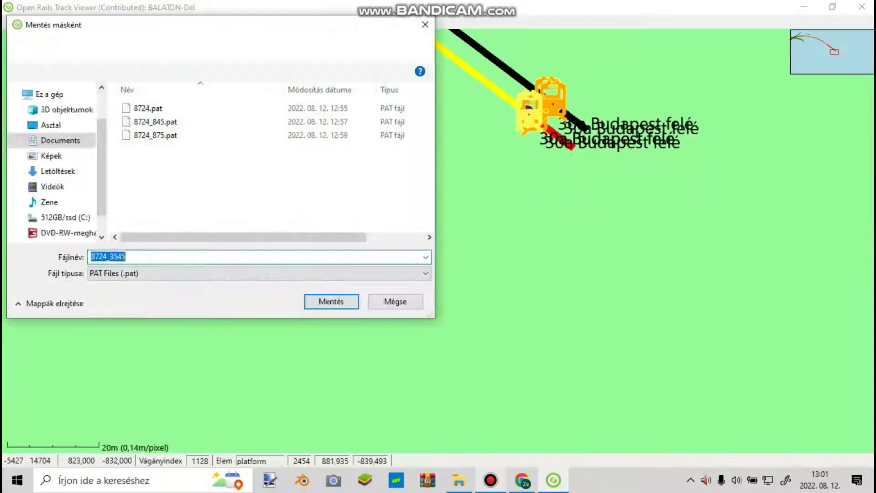
click(331, 301)
scroll(337, 292, down, 5)
Step: Switch to File Explorer and go to the CONSISTS folder inside msts, TRAINS under My Games
click(459, 480)
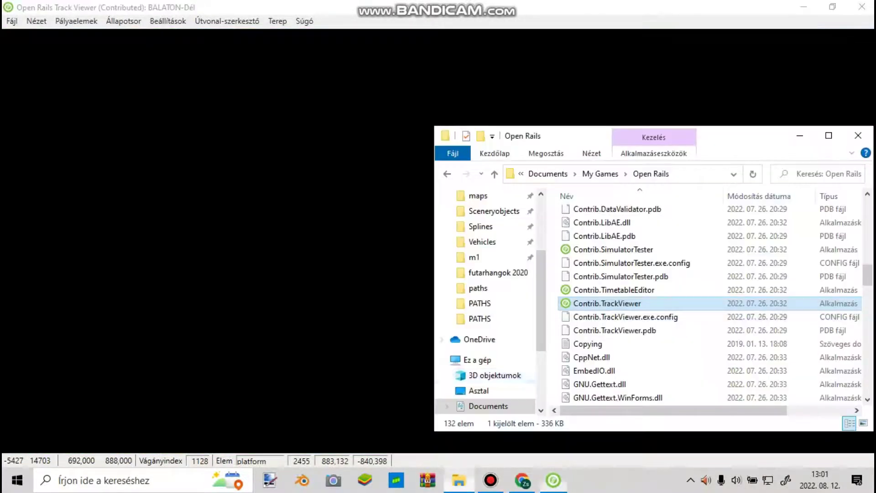
key(BackSpace)
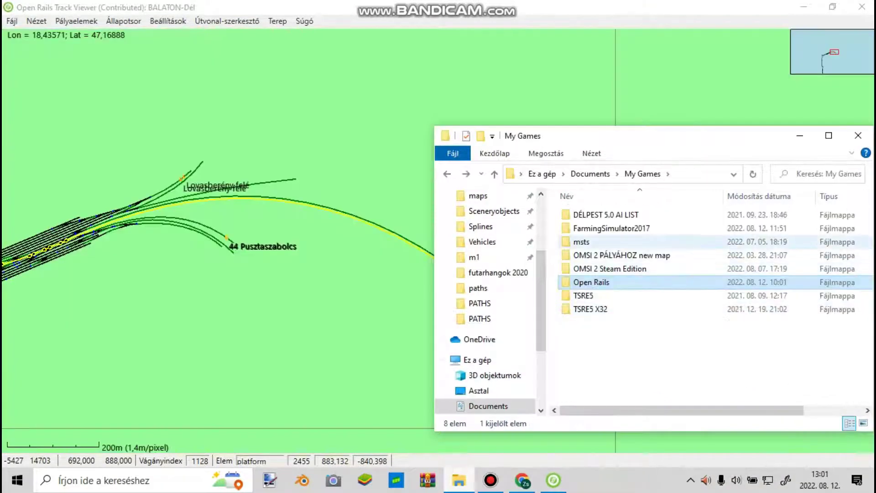
double_click(582, 242)
key(Return)
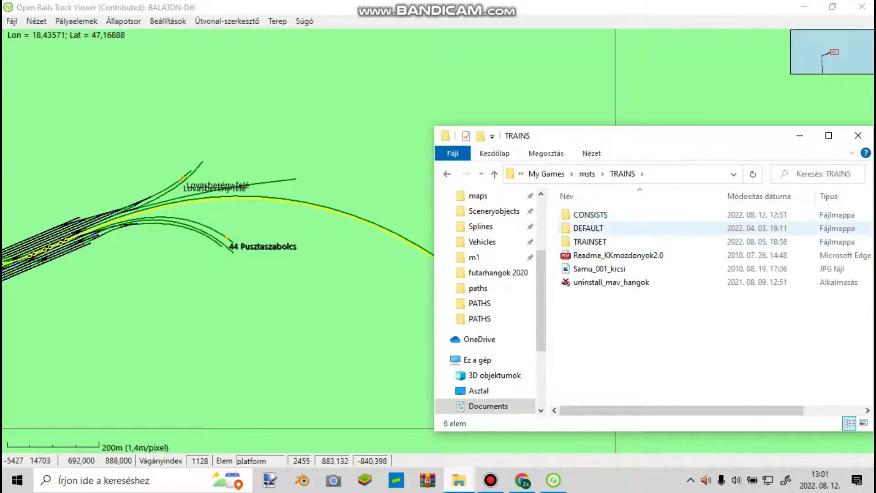
key(c)
key(Return)
Step: Find the 8724_8725.con file among the consists and take its name without the extension
key(Down)
text(872)
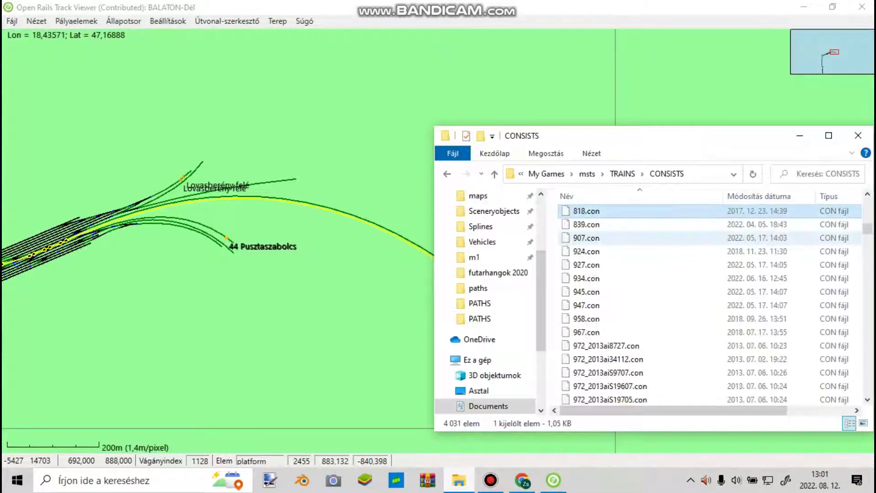
right_click(593, 278)
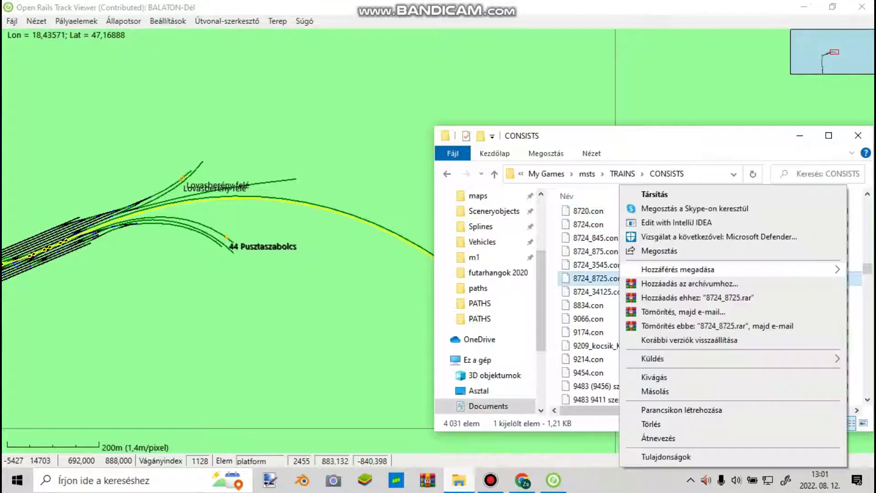
click(659, 437)
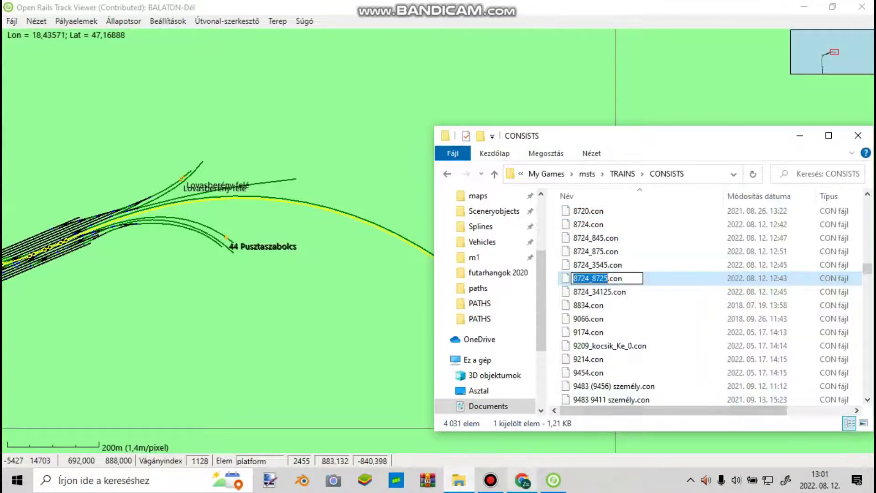
Step: Switch to the browser and check the Siófok–Székesfehérvár train times on pages 258 back to 256 of the timetable PDF
click(521, 479)
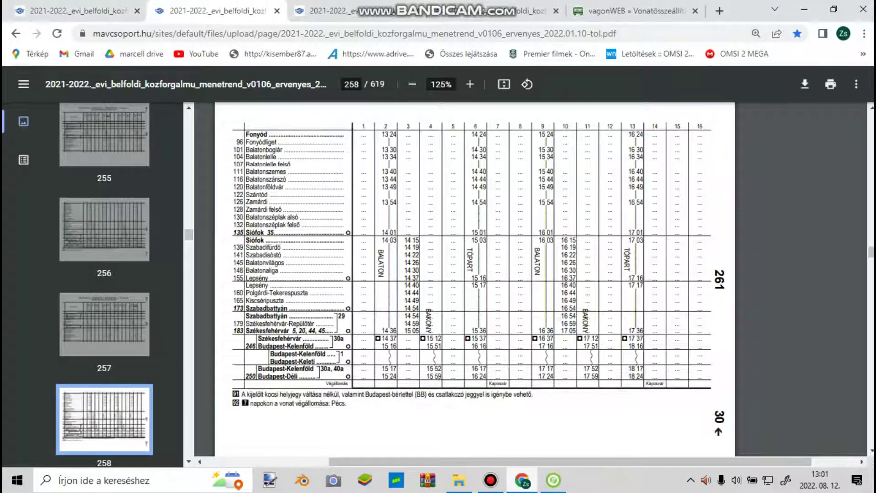
scroll(475, 278, up, 10)
scroll(475, 278, down, 2)
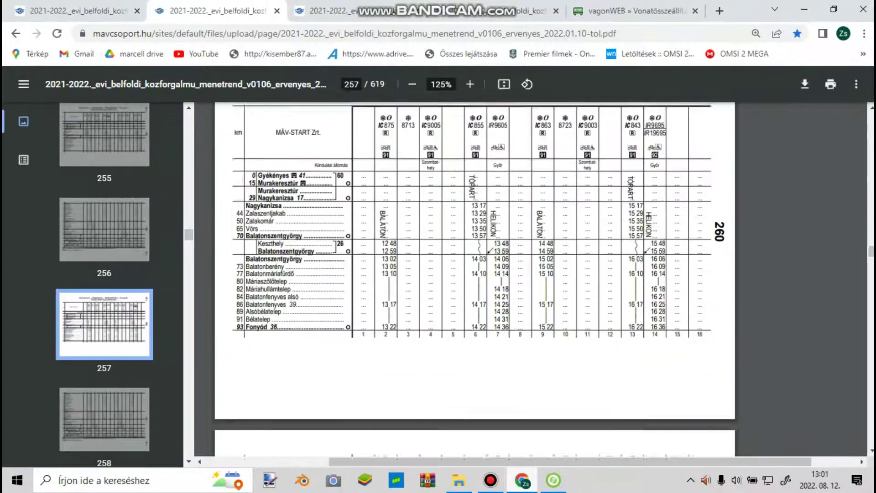
scroll(474, 278, up, 1)
scroll(475, 278, up, 8)
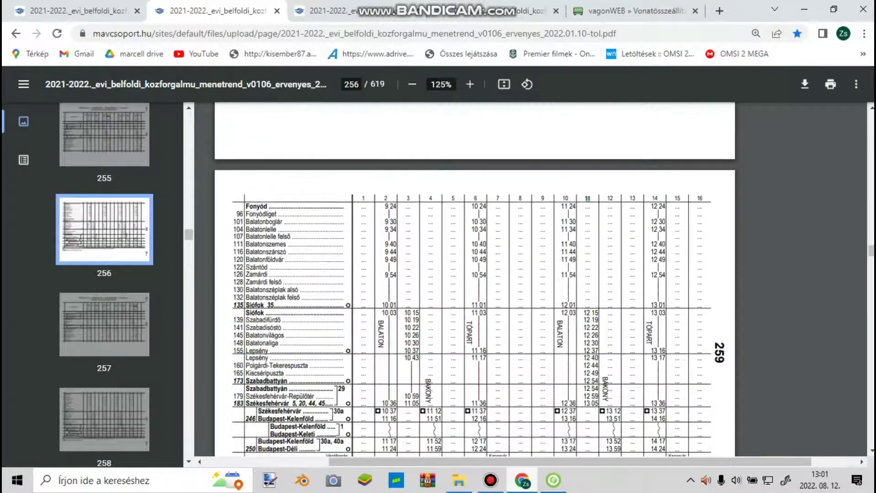
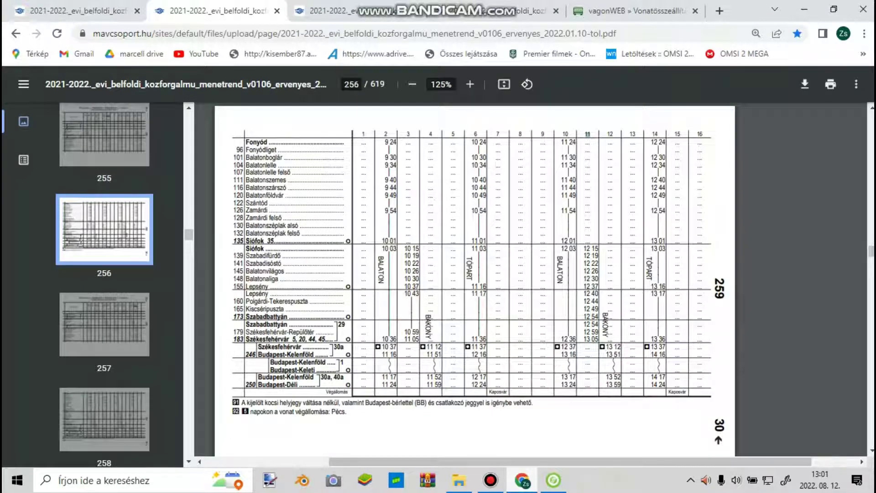
Step: Return to Track Viewer, find Kiscséripuszta and create a new path with identifier and name set to 8724_8725
key(alt+Tab)
scroll(507, 255, down, 6)
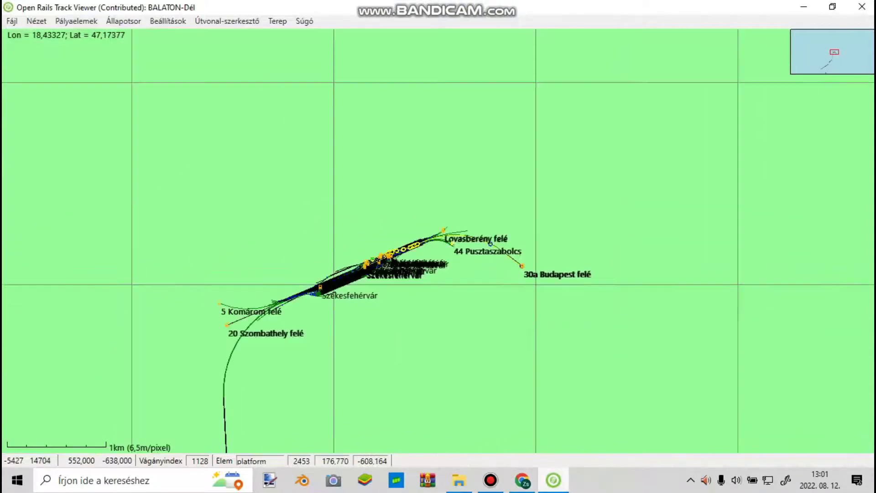
drag(489, 252, 588, 196)
drag(489, 302, 552, 161)
drag(363, 373, 433, 269)
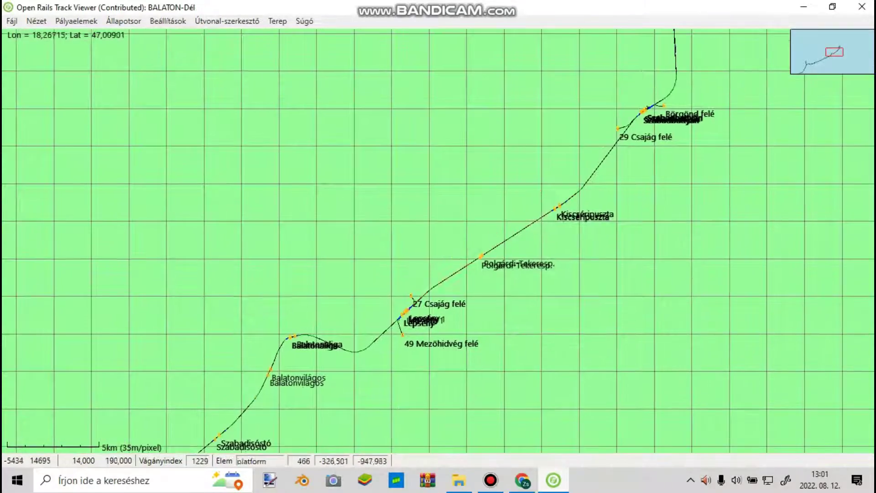
scroll(554, 208, up, 5)
scroll(490, 260, up, 10)
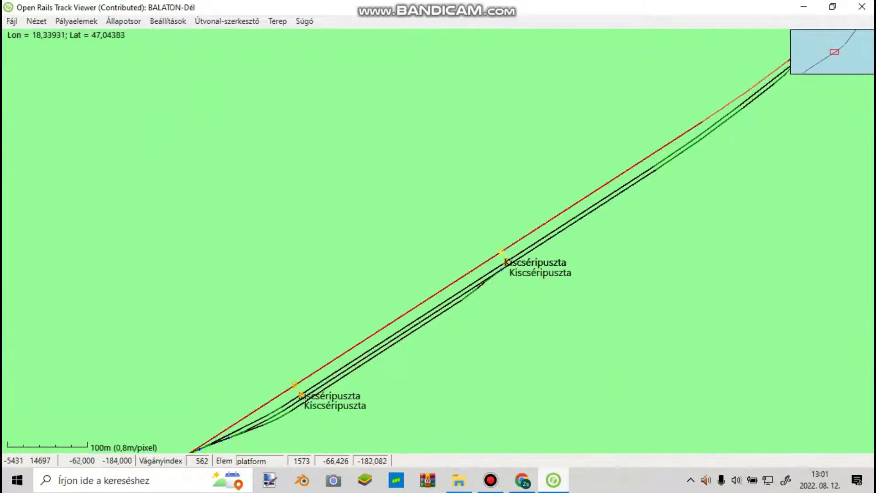
click(227, 21)
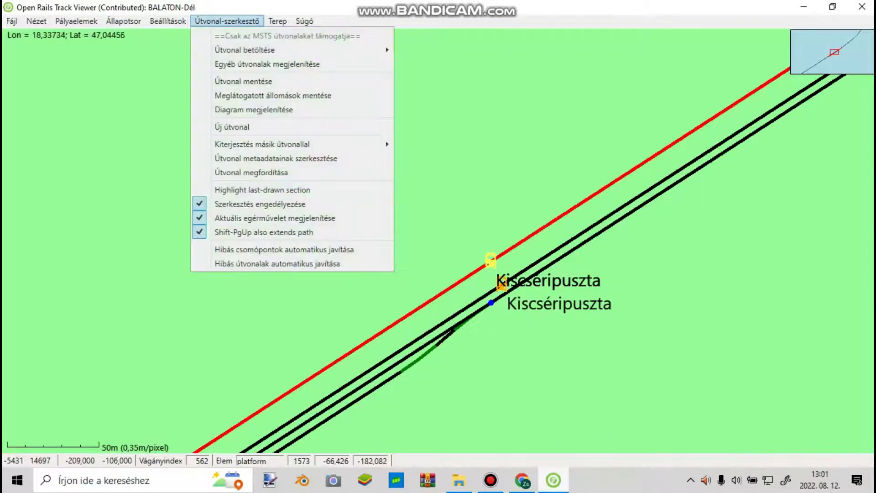
click(246, 157)
text(8724_8725)
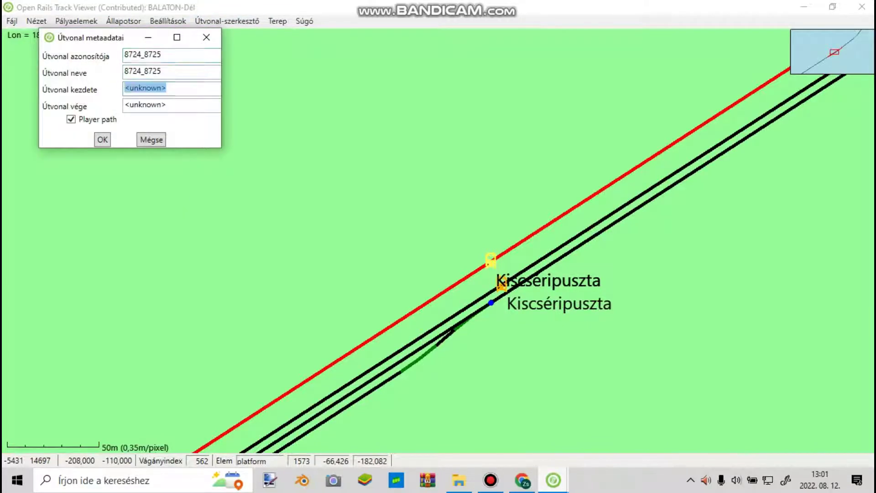
click(103, 140)
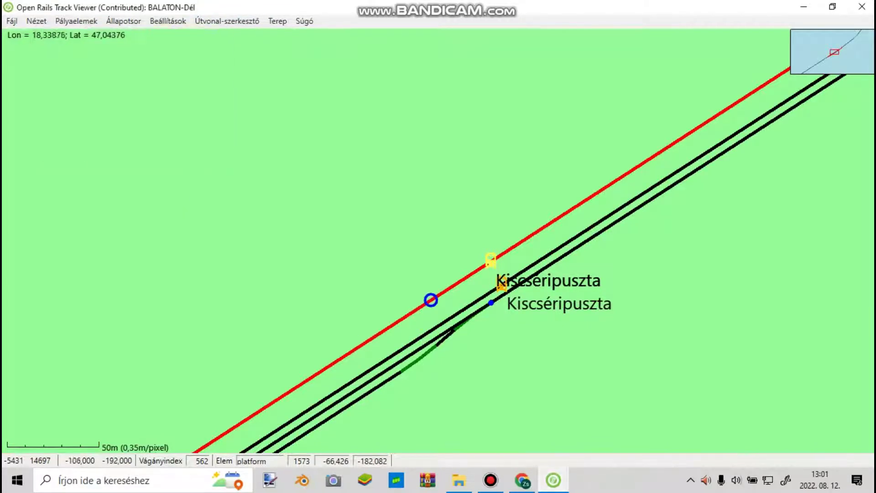
Step: Place the 8724_8725 path's start point on the second track from the north at Kiscséripuszta, between the platform markers
mouse_move(513, 292)
mouse_down()
mouse_move(520, 279)
mouse_move(491, 272)
mouse_up()
scroll(621, 130, down, 2)
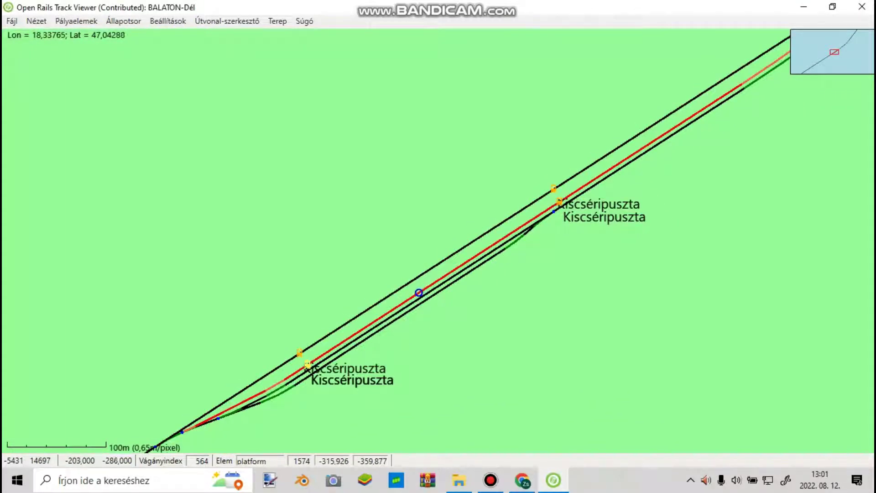
right_click(410, 299)
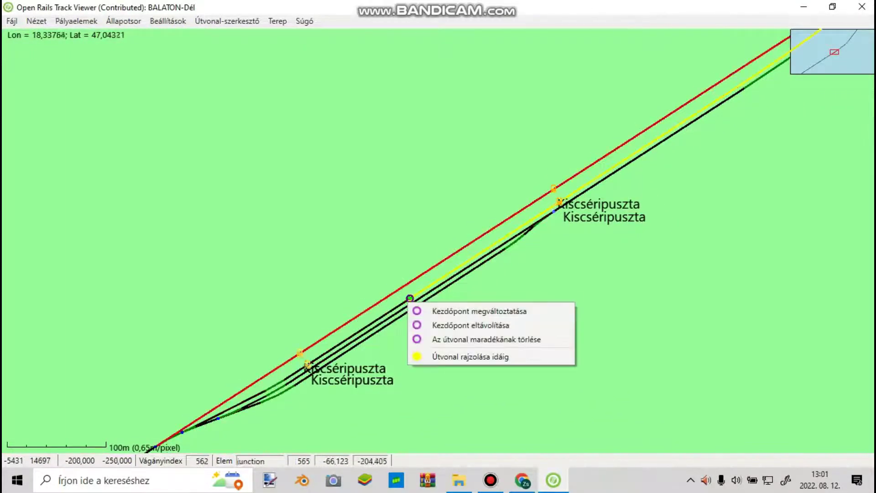
Step: Try another exit for the path at the junction southwest of Szabadbattyán station
scroll(560, 154, down, 8)
scroll(568, 161, down, 1)
drag(568, 162, 422, 314)
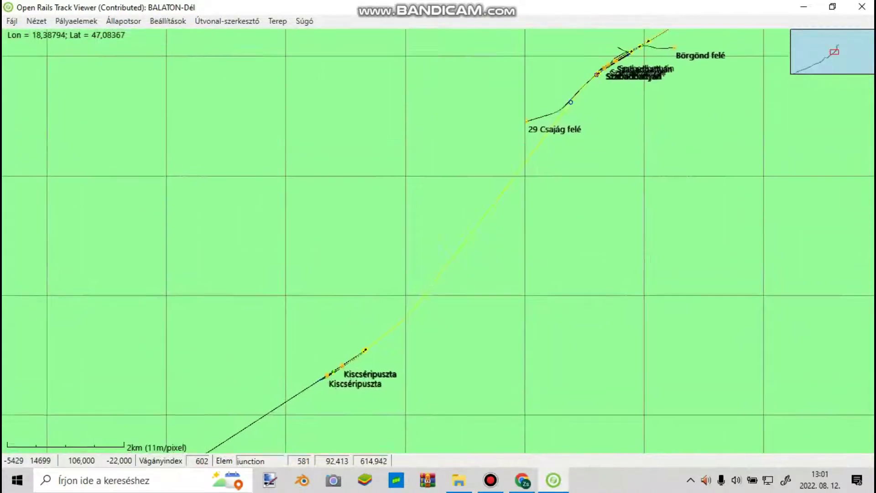
drag(592, 117, 463, 206)
scroll(502, 141, up, 10)
scroll(294, 300, up, 2)
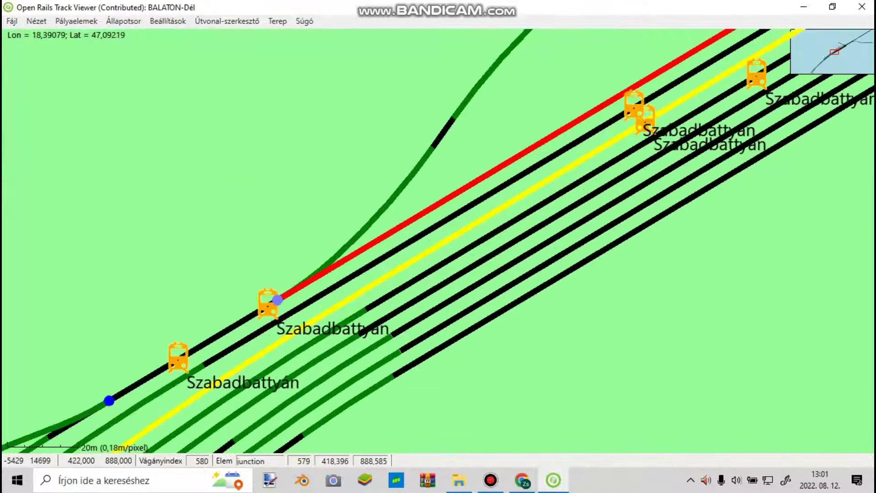
drag(292, 300, 612, 87)
scroll(314, 331, down, 2)
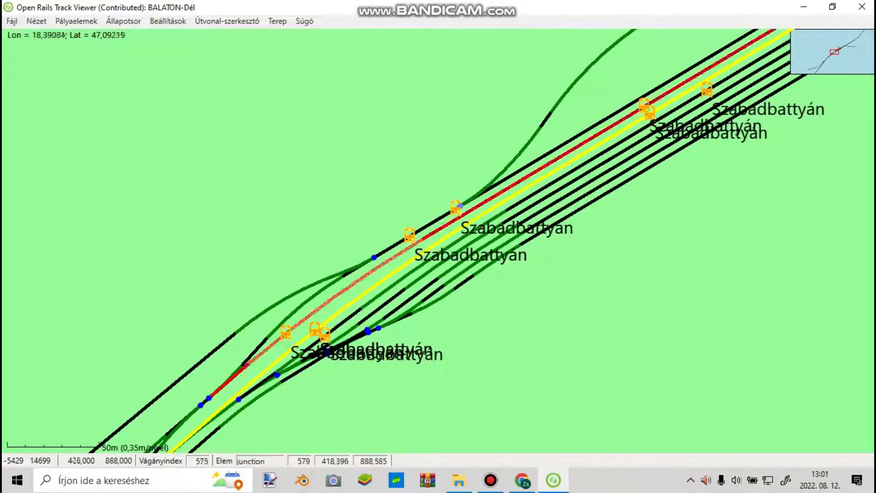
scroll(219, 405, up, 3)
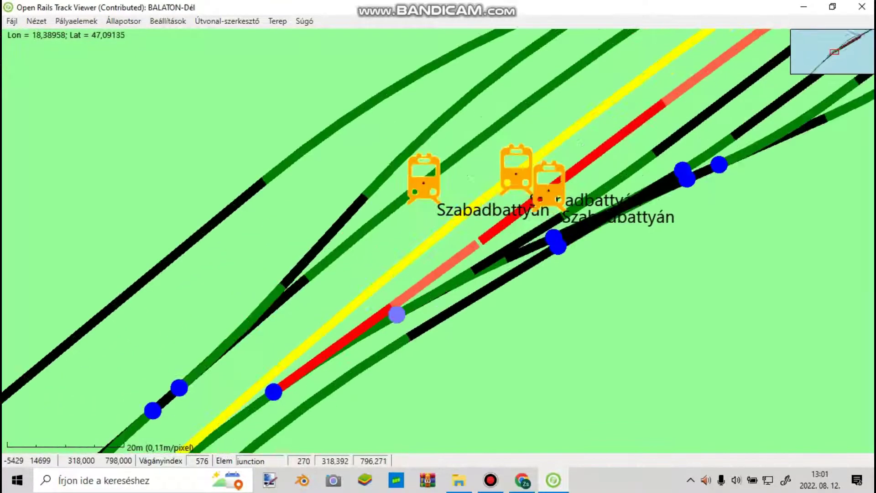
drag(414, 292, 553, 189)
scroll(407, 282, down, 3)
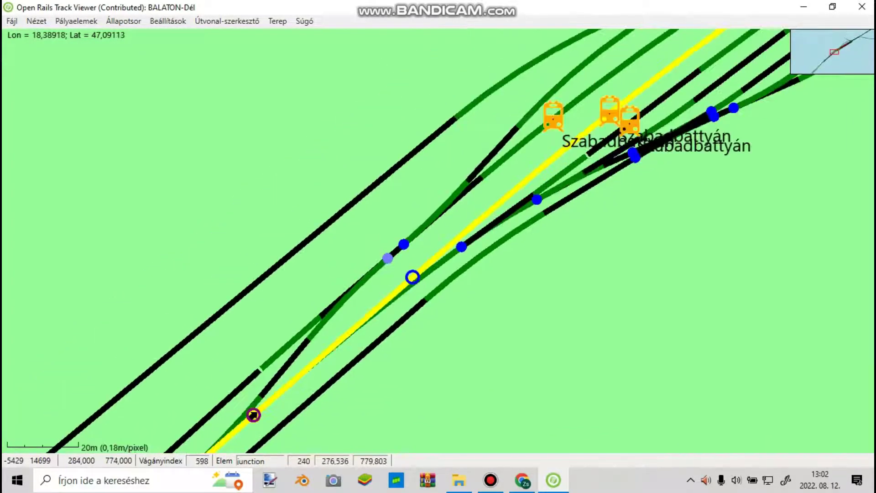
right_click(254, 415)
click(322, 300)
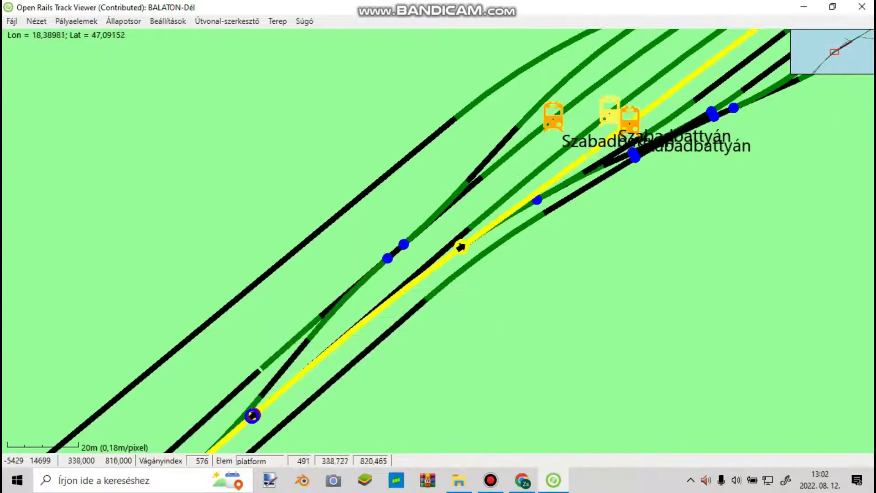
Step: Check which Szabadbattyán track the path takes and switch the same southwestern junction back to its other exit
drag(623, 109, 378, 294)
scroll(378, 294, down, 4)
scroll(570, 175, up, 5)
scroll(539, 224, up, 1)
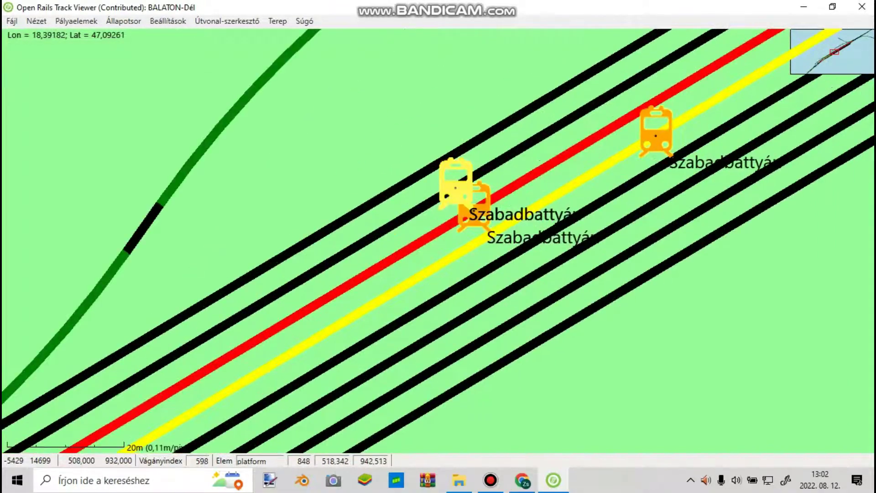
scroll(397, 249, down, 1)
drag(151, 386, 463, 220)
scroll(464, 220, down, 2)
drag(327, 319, 648, 95)
scroll(286, 314, up, 2)
drag(285, 314, 427, 225)
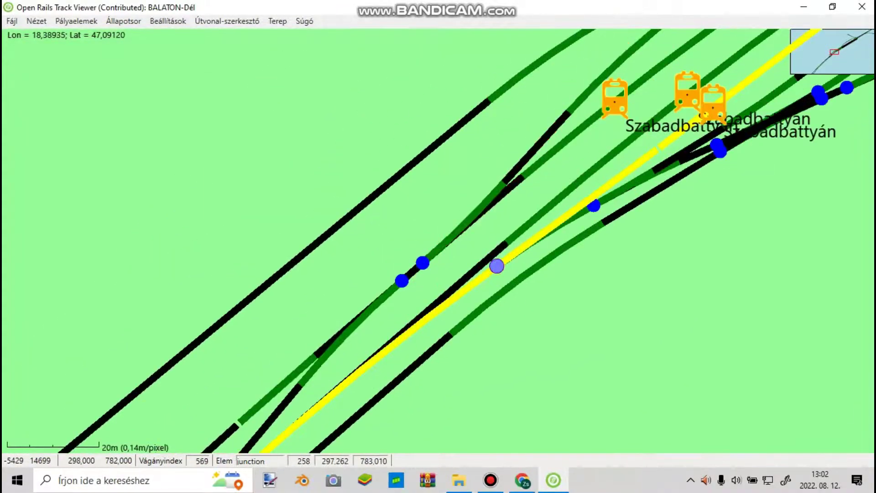
drag(497, 266, 643, 145)
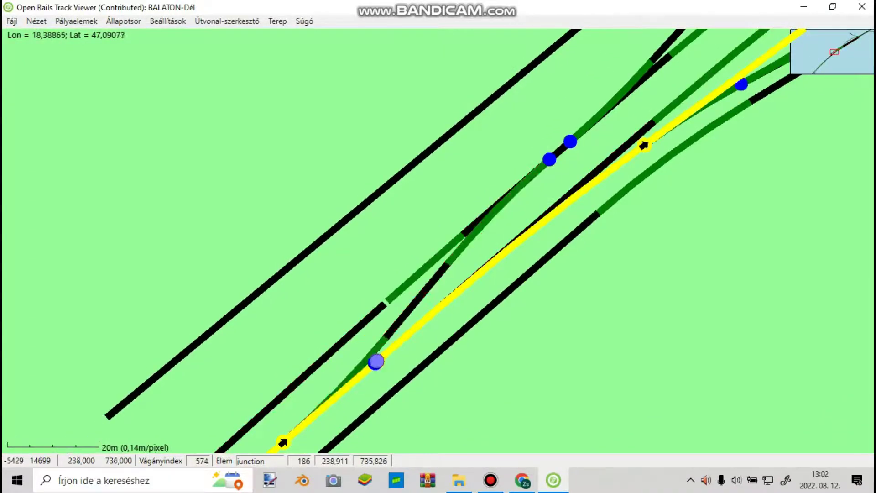
right_click(391, 356)
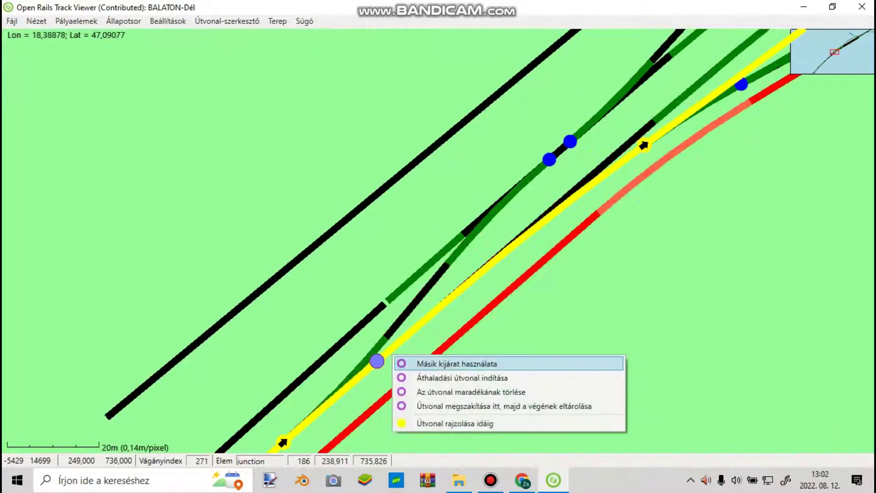
click(429, 363)
Step: Follow the path through Szabadbattyán to its northeastern end and switch the exit at that southwestern junction once more
scroll(564, 162, down, 1)
scroll(710, 101, up, 4)
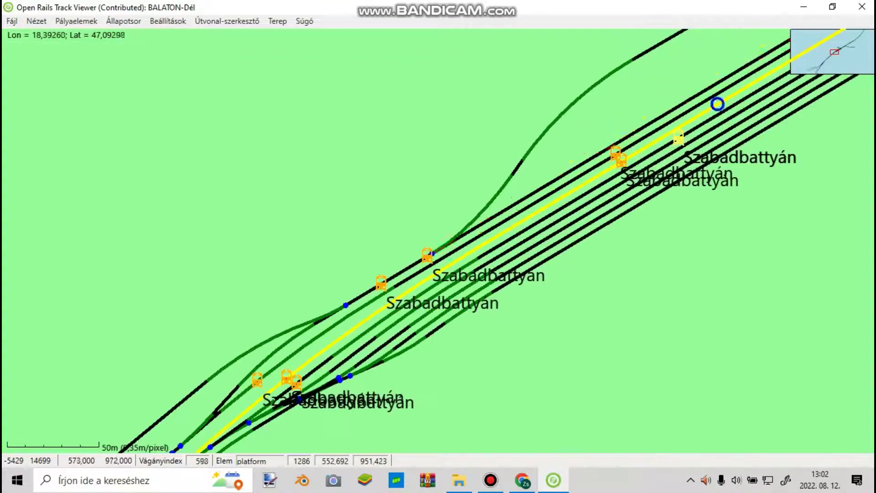
scroll(595, 153, down, 3)
drag(595, 153, 369, 249)
drag(728, 44, 467, 194)
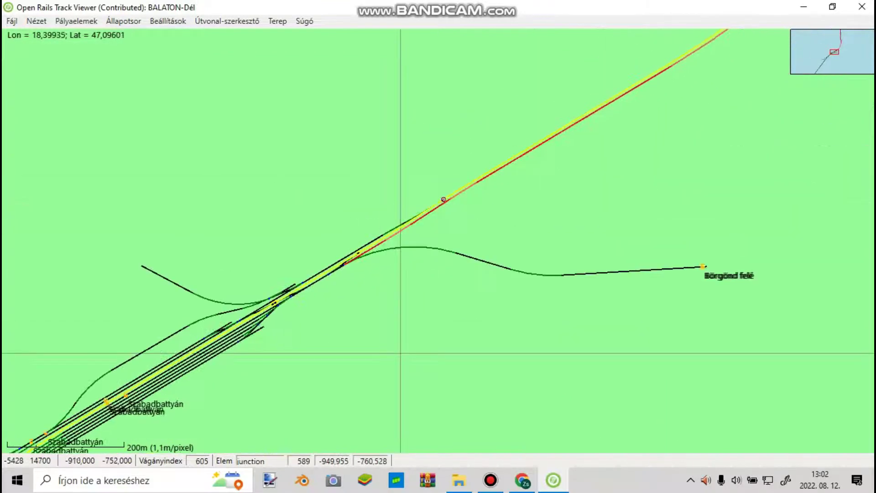
scroll(305, 290, up, 6)
drag(172, 304, 838, 4)
scroll(839, 4, down, 5)
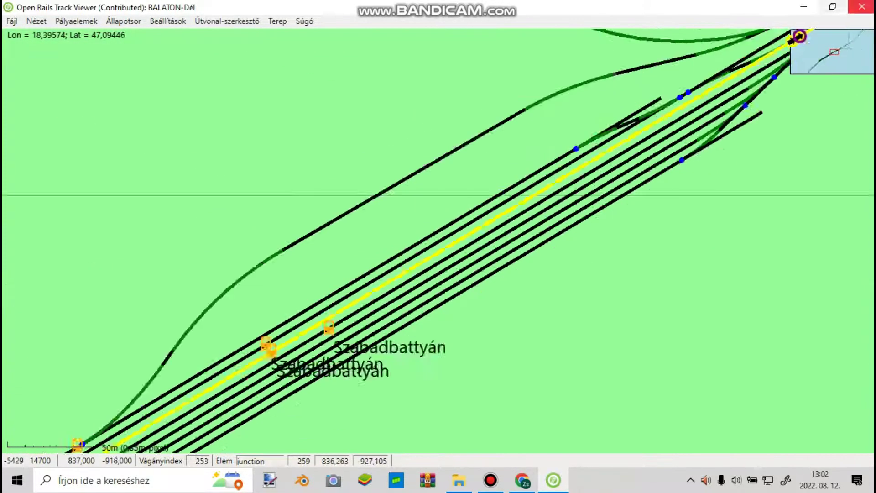
scroll(457, 256, up, 6)
drag(298, 348, 518, 174)
drag(344, 337, 420, 226)
right_click(258, 390)
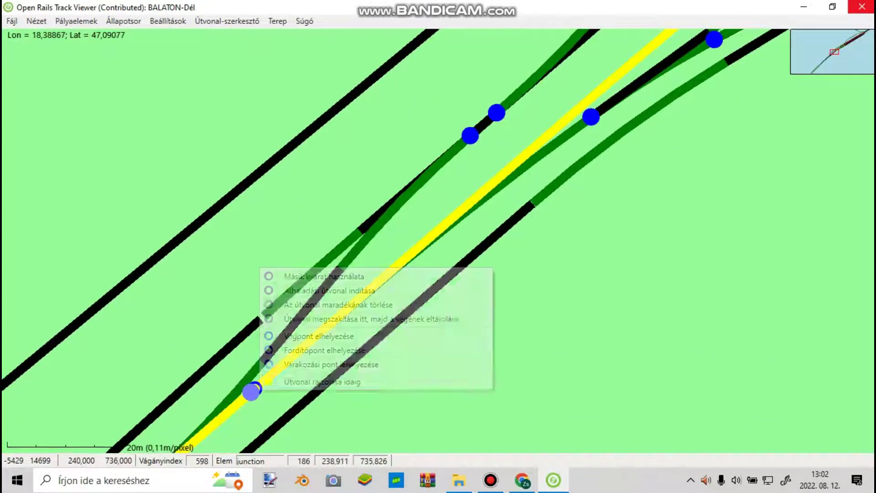
click(324, 277)
Step: Compare the Szabadbattyán tracks and use the other exit at the preceding junction, just southwest of the one tried before
scroll(324, 276, down, 5)
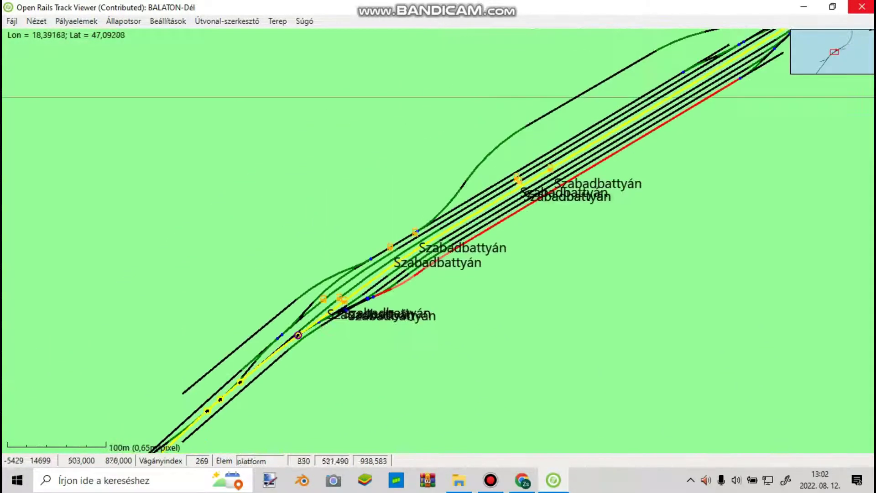
scroll(438, 242, up, 3)
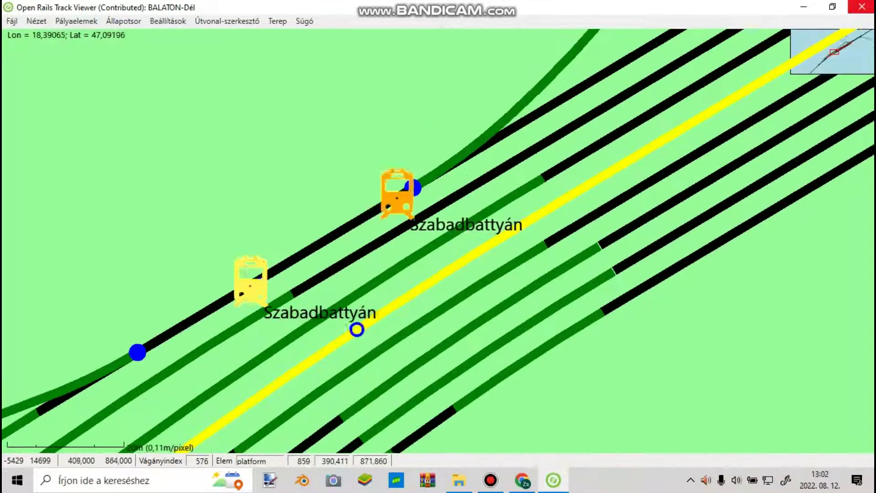
scroll(438, 241, down, 2)
scroll(438, 242, up, 2)
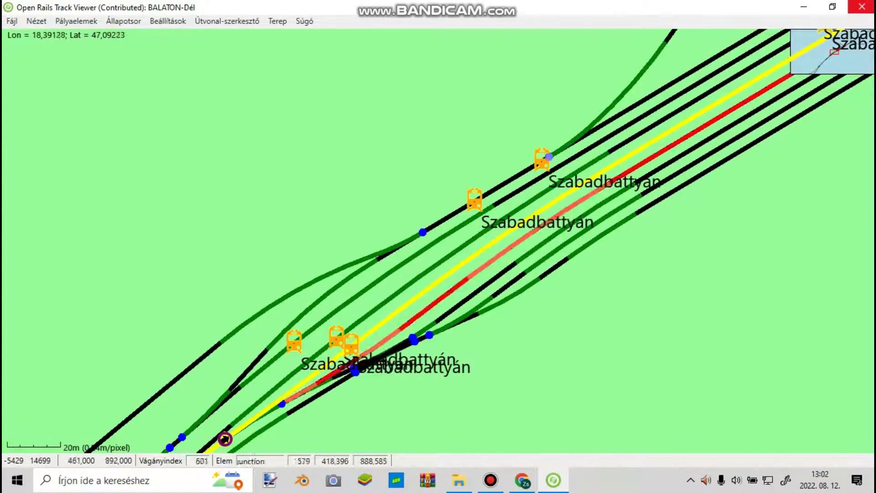
scroll(438, 241, up, 2)
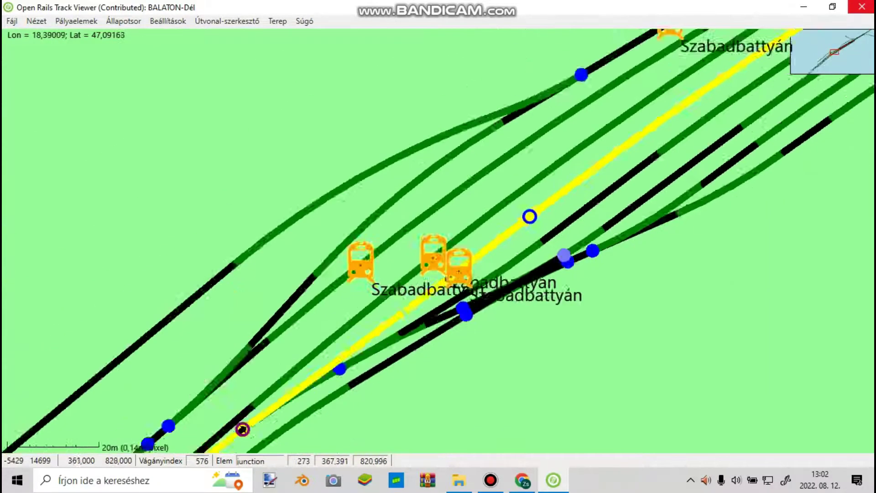
scroll(726, 215, down, 7)
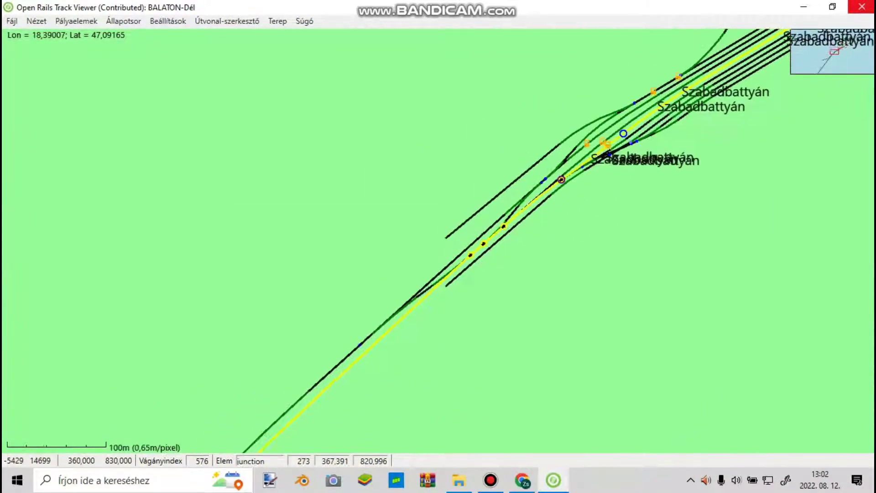
scroll(508, 219, up, 4)
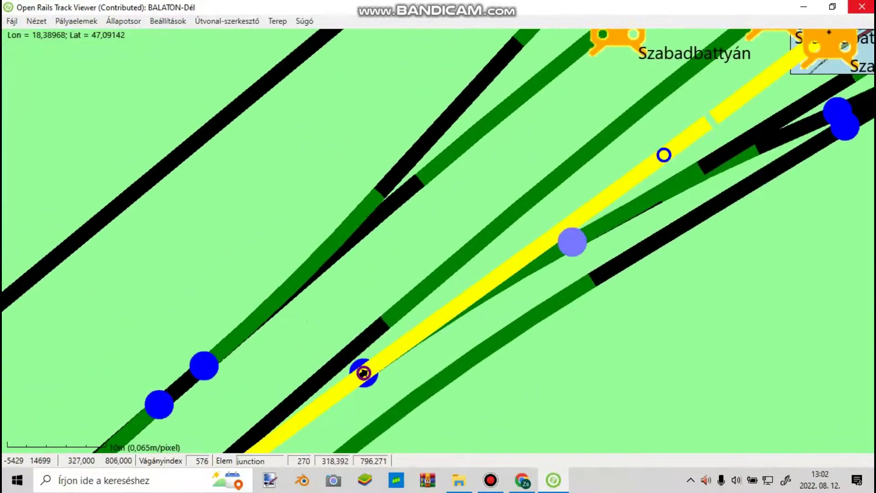
scroll(438, 242, down, 4)
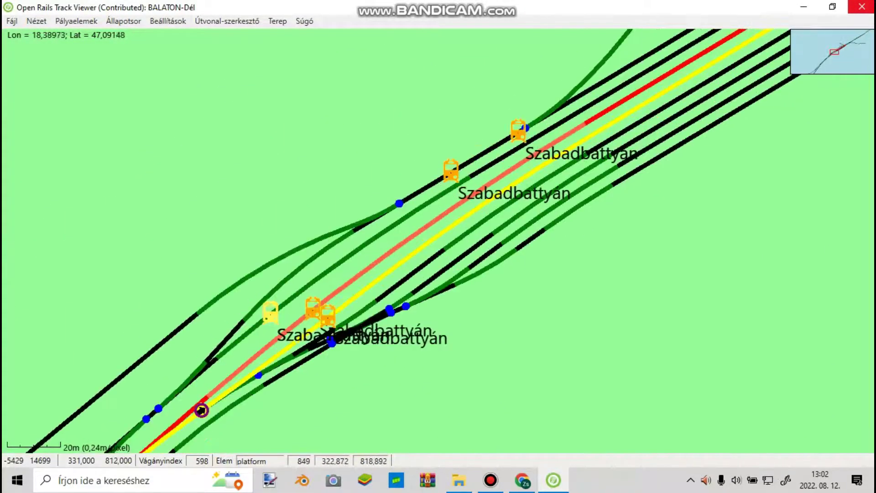
drag(292, 330, 640, 72)
scroll(379, 288, up, 1)
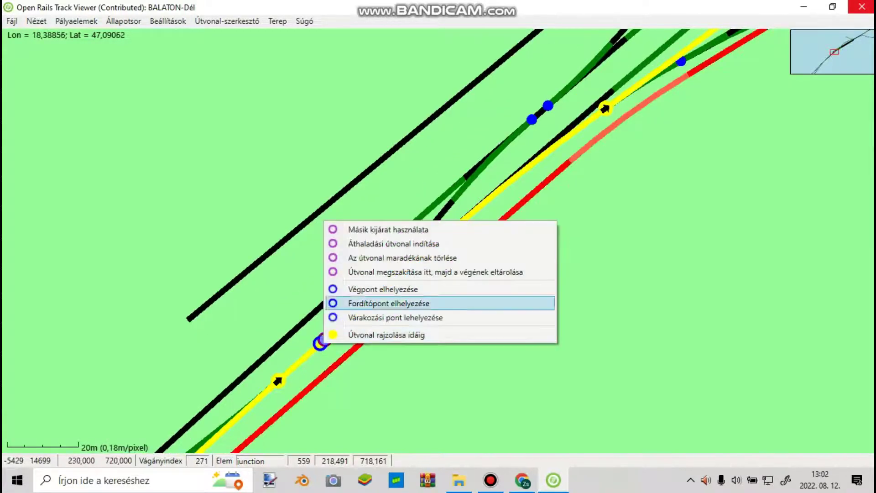
click(388, 229)
Step: Follow the path to Szabadbattyán's northeastern end and use the other exit at two successive junctions of the crossovers there
scroll(508, 155, down, 3)
drag(508, 155, 368, 286)
scroll(468, 187, up, 4)
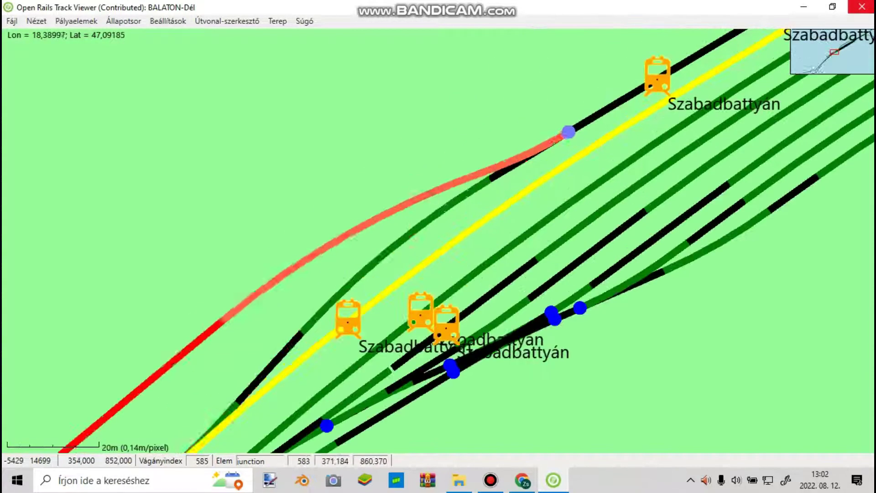
scroll(484, 224, down, 2)
drag(483, 224, 284, 313)
scroll(283, 313, down, 1)
drag(616, 156, 377, 292)
drag(661, 69, 406, 232)
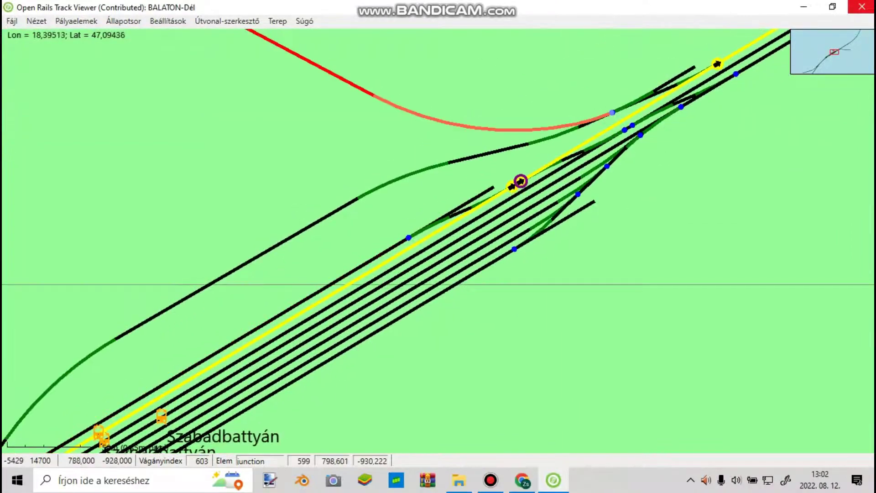
drag(641, 100, 488, 199)
scroll(504, 196, up, 3)
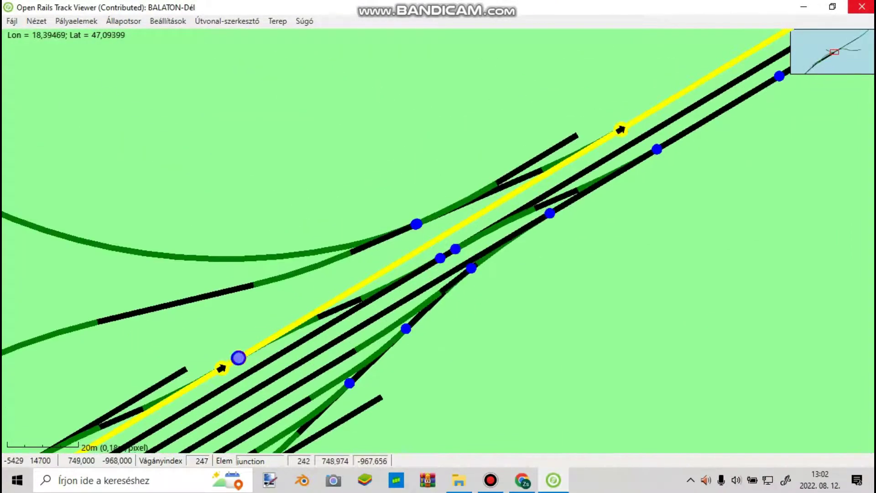
right_click(237, 357)
click(303, 228)
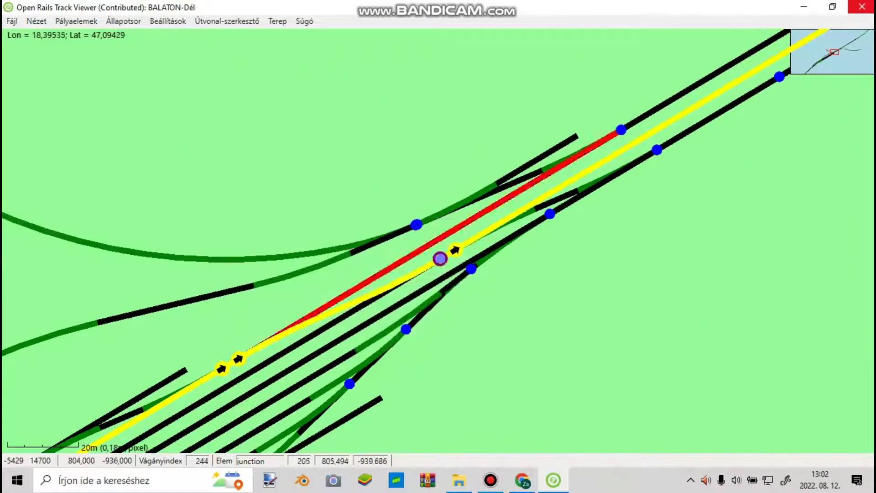
right_click(455, 251)
click(484, 261)
Step: Follow the path to Székesfehérvár and place its end point on the routed track between the platform markers
scroll(514, 231, down, 12)
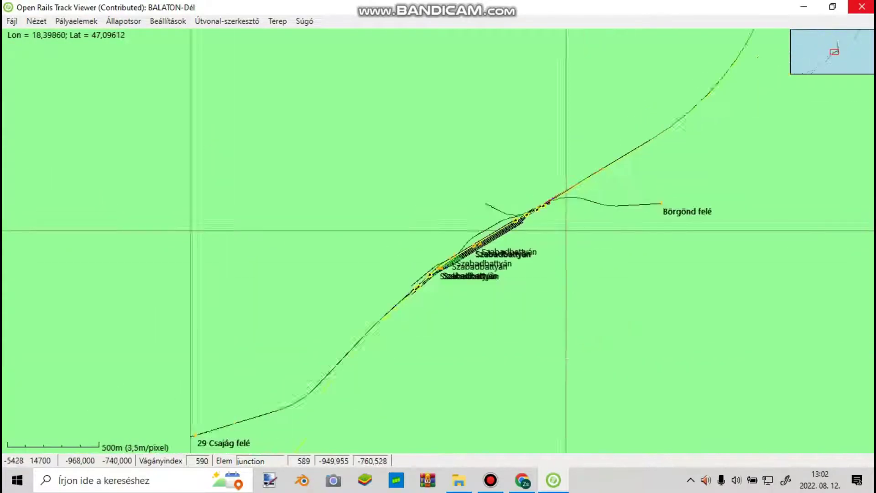
scroll(514, 166, down, 1)
drag(514, 166, 516, 344)
drag(550, 170, 554, 354)
scroll(560, 278, up, 12)
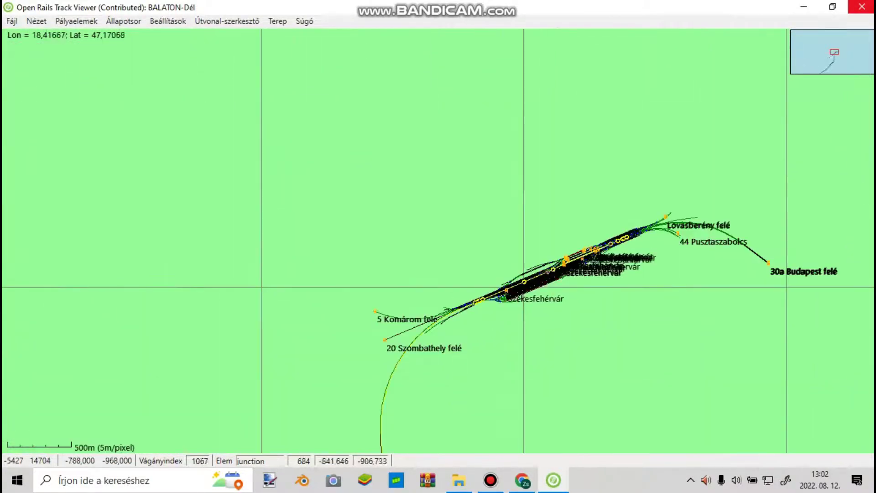
scroll(632, 191, up, 2)
drag(705, 161, 634, 268)
right_click(634, 270)
click(704, 337)
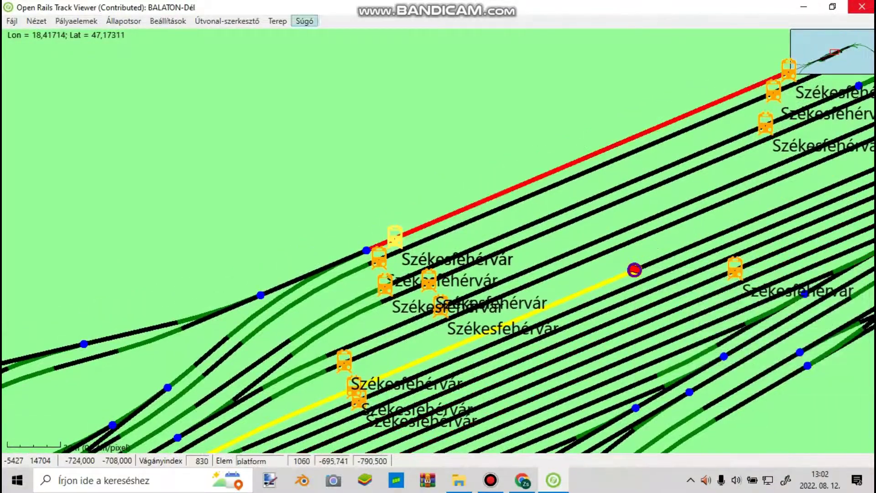
Step: Save the path as 8724_8725 in the Balaton route's PATHS folder
click(226, 21)
click(243, 81)
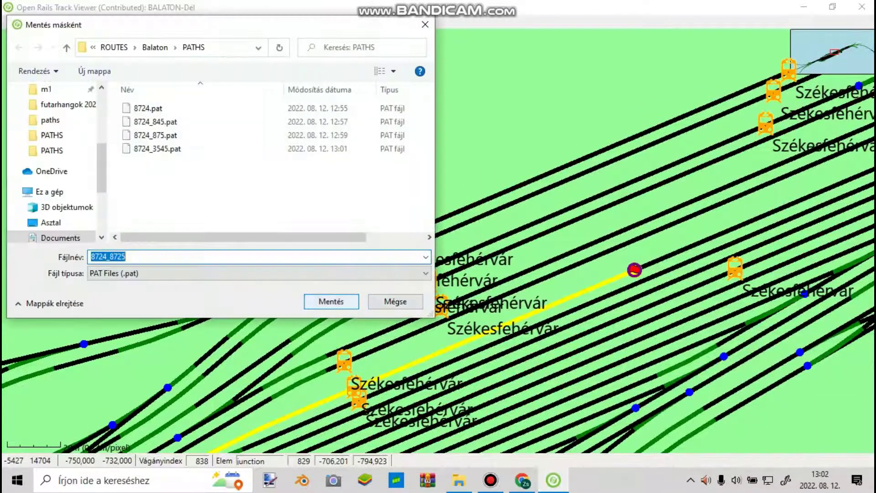
key(Return)
Step: Switch to the CONSISTS folder, take the name of 8724_34125.con without its extension and return to Track Viewer
scroll(438, 242, down, 15)
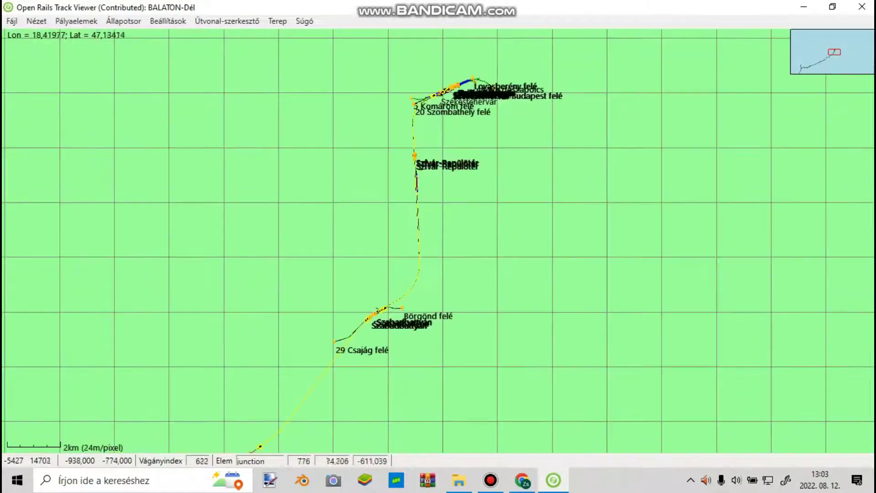
key(alt+Tab)
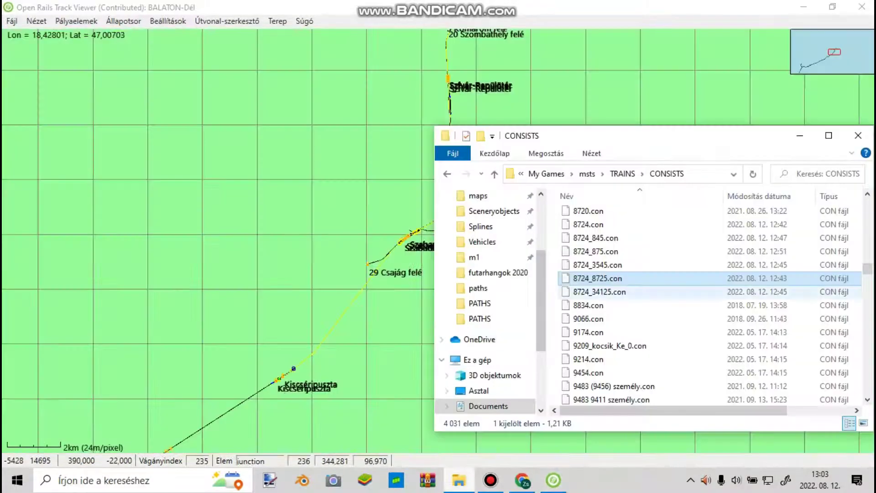
click(621, 292)
right_click(620, 293)
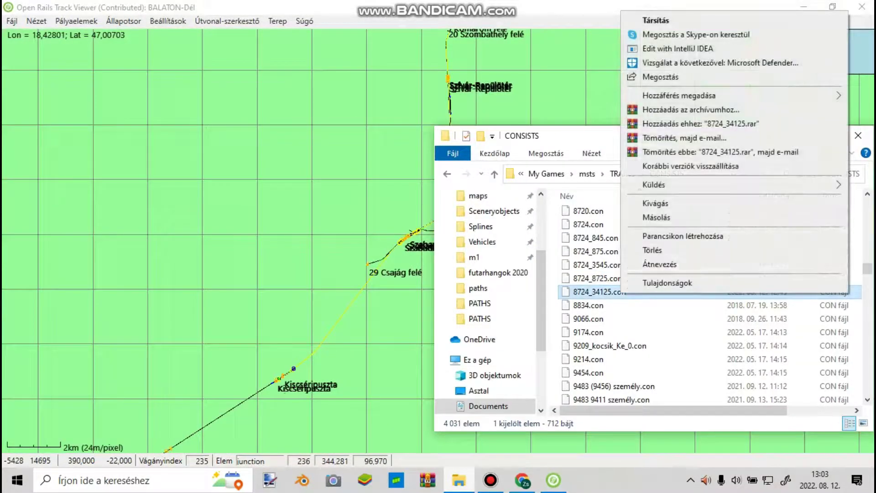
click(658, 265)
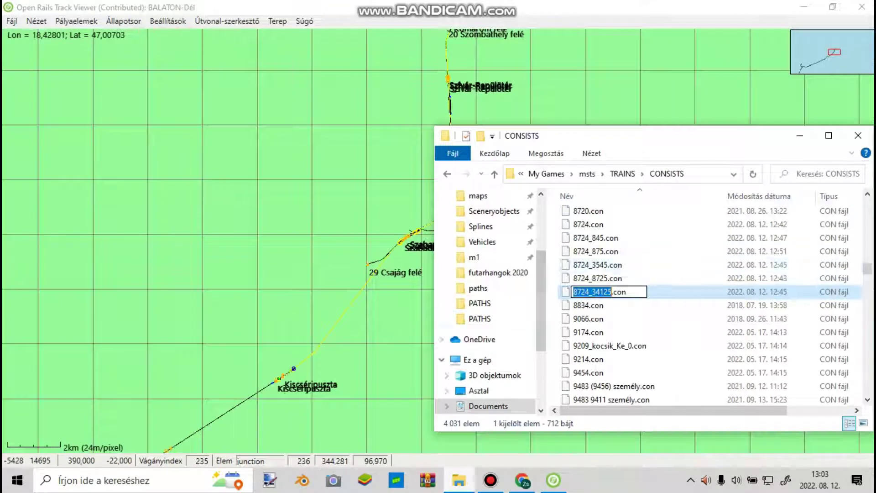
key(alt+Tab)
scroll(438, 242, up, 8)
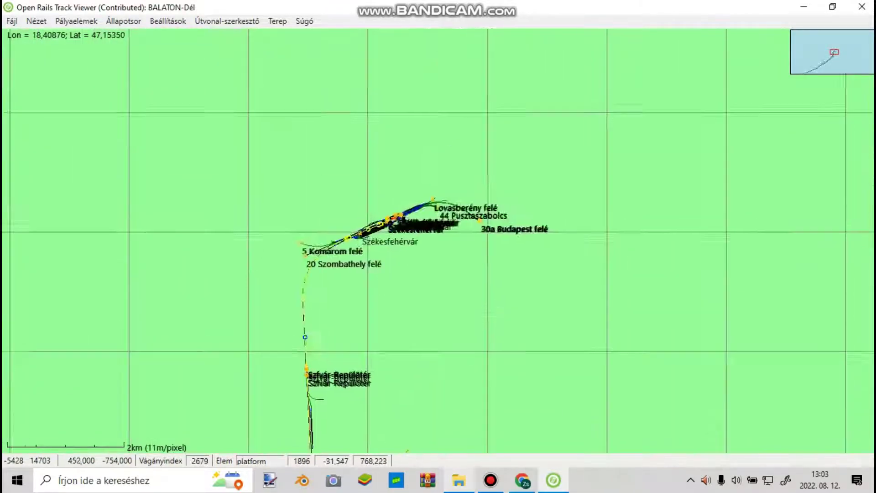
Step: Create a new player path with its ID, name, start and end all set to 8724_34125
click(236, 21)
click(251, 127)
text(8724_34125)
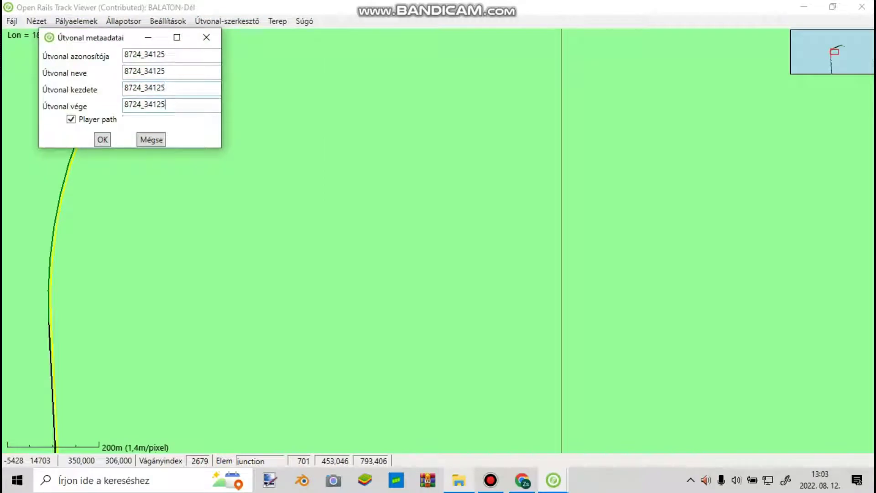
click(102, 139)
Step: Place the path's start point on the station track at Székesfehérvár, midway between the western and eastern platform markers
scroll(327, 319, down, 3)
scroll(411, 137, up, 5)
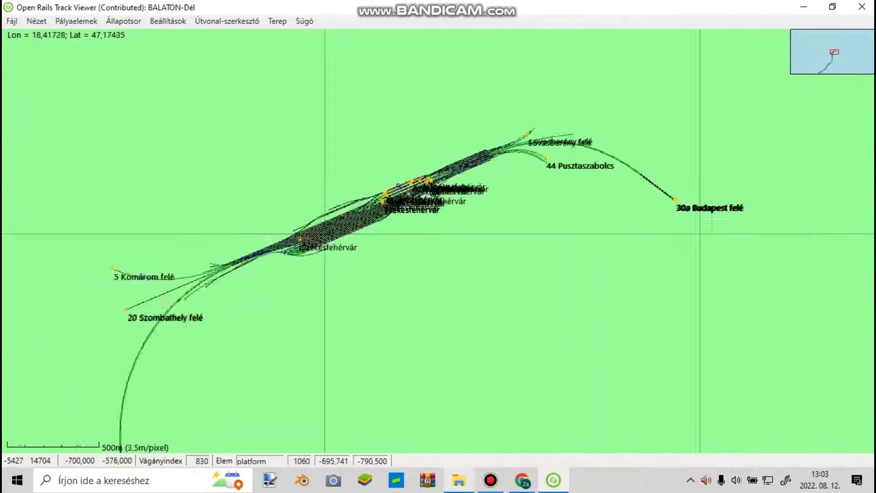
scroll(456, 249, up, 8)
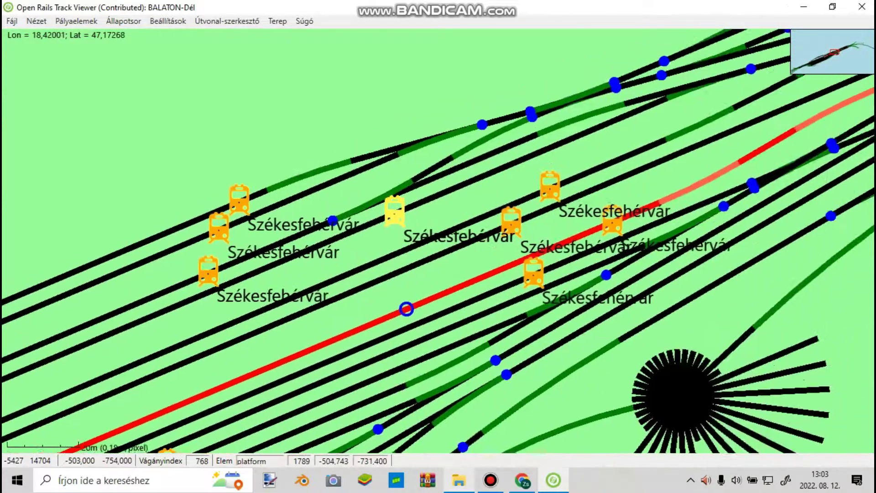
scroll(401, 292, down, 2)
drag(401, 292, 457, 179)
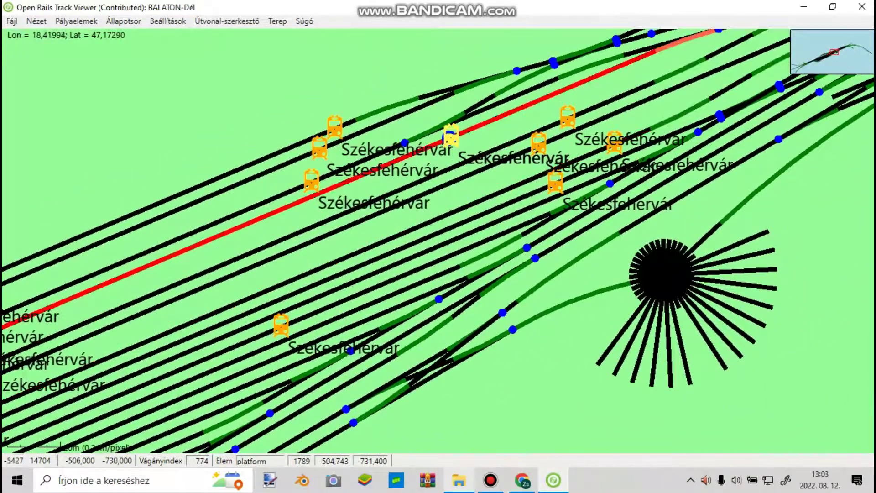
drag(325, 176, 388, 209)
scroll(230, 336, down, 3)
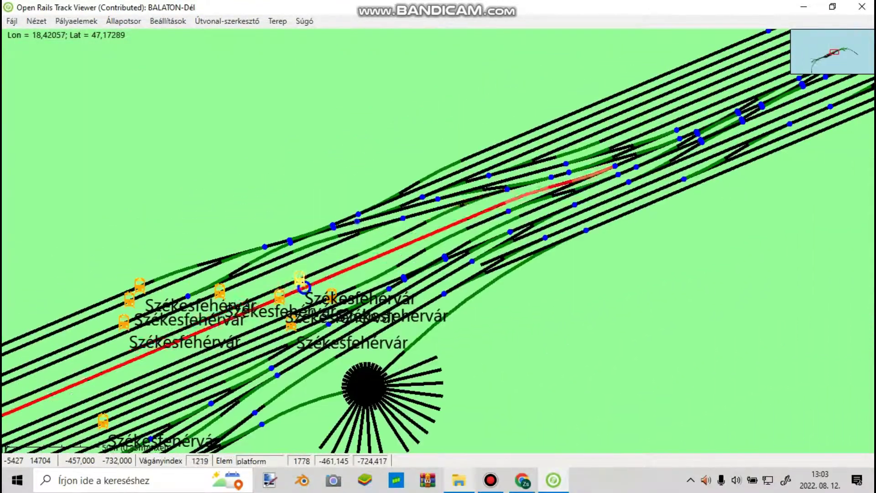
scroll(371, 256, up, 6)
drag(220, 334, 618, 138)
scroll(618, 139, down, 2)
scroll(503, 186, down, 1)
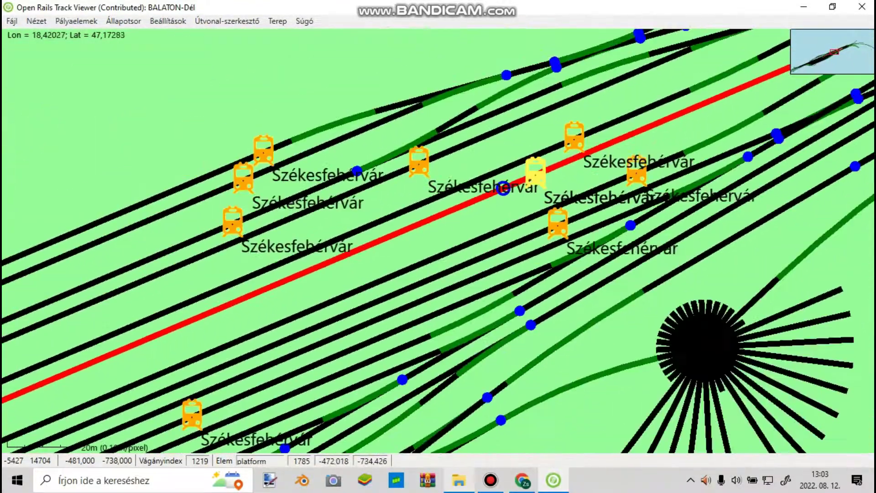
scroll(502, 189, down, 1)
drag(255, 170, 481, 79)
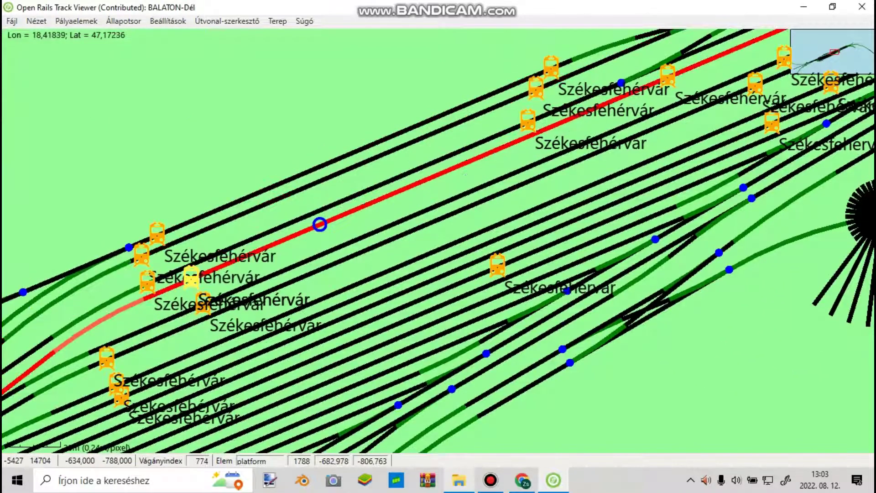
mouse_move(347, 260)
mouse_down()
mouse_move(322, 261)
mouse_move(89, 348)
mouse_up()
scroll(159, 326, down, 2)
scroll(89, 347, up, 2)
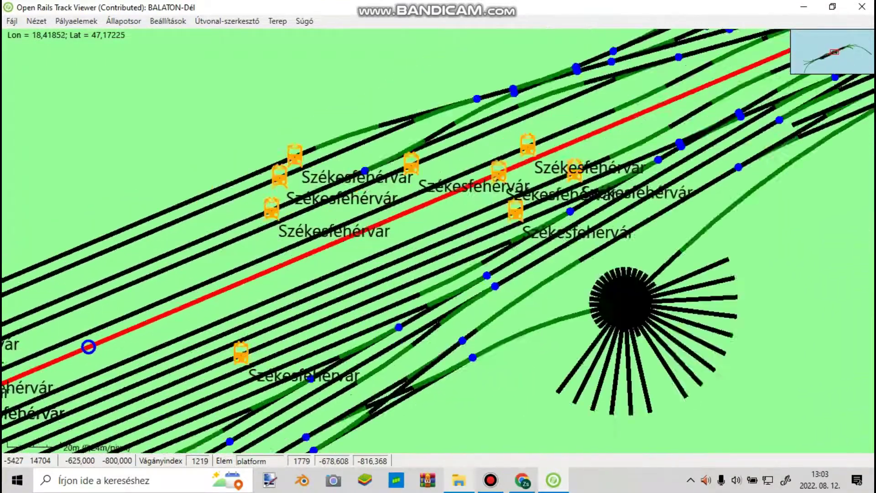
drag(613, 124, 447, 197)
drag(362, 273, 594, 168)
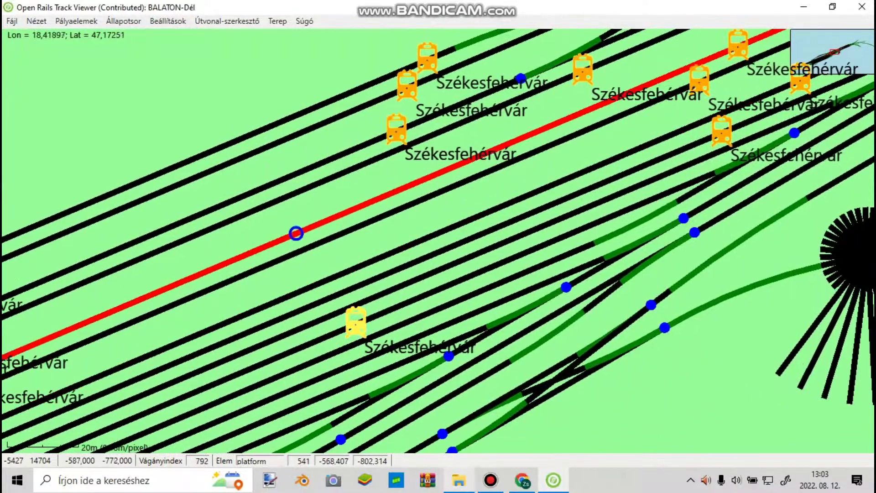
scroll(306, 245, down, 1)
drag(308, 248, 403, 219)
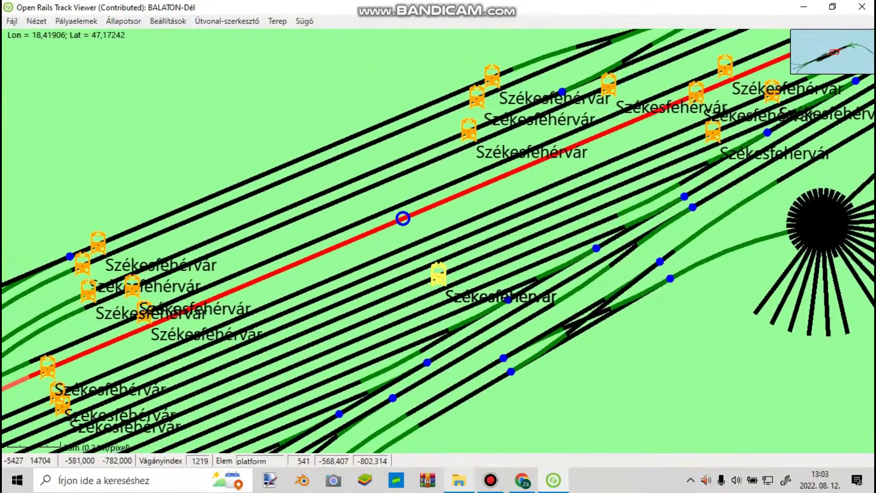
right_click(360, 236)
click(438, 246)
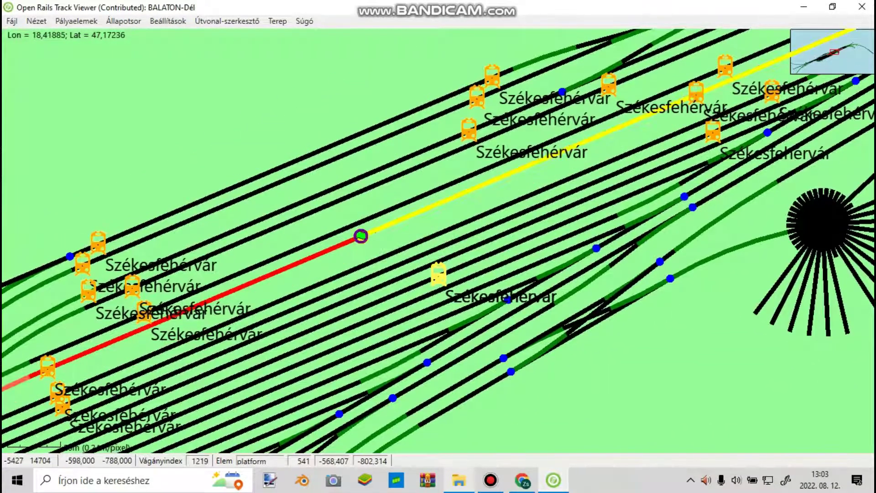
Step: Follow the path to Székesfehérvár's northeastern throat and use the other exit at the junction that leads off the Budapest line
scroll(599, 129, down, 6)
drag(599, 129, 361, 187)
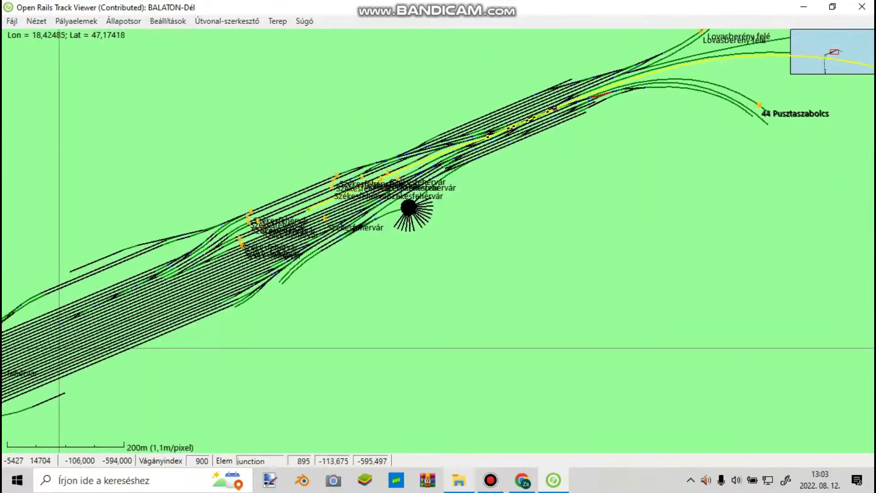
drag(530, 122, 378, 198)
scroll(483, 151, up, 7)
drag(6, 352, 275, 279)
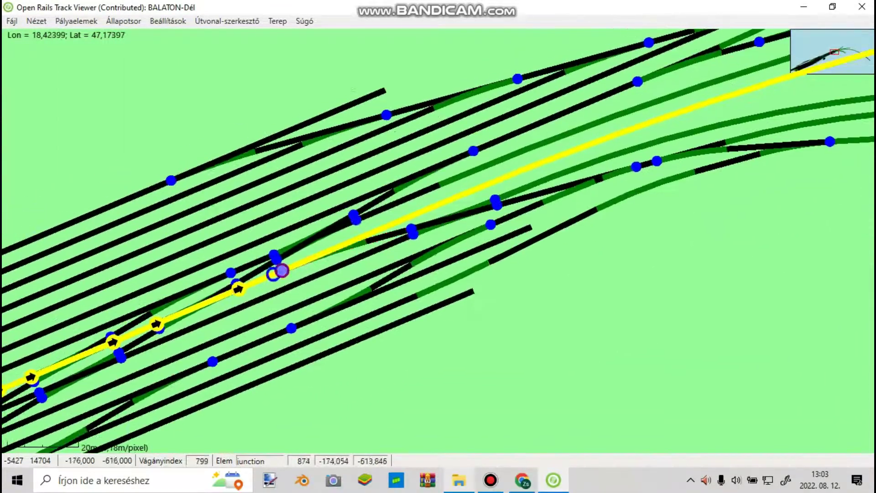
right_click(281, 269)
click(320, 279)
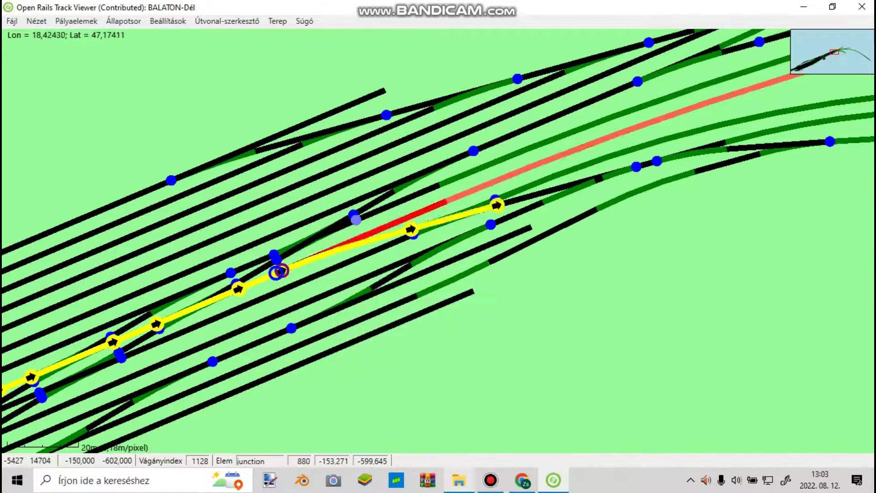
Step: Use the other exit at the following junction to route the path onto the outermost track toward 44 Pusztaszabolcs
scroll(210, 215, down, 7)
scroll(472, 270, up, 1)
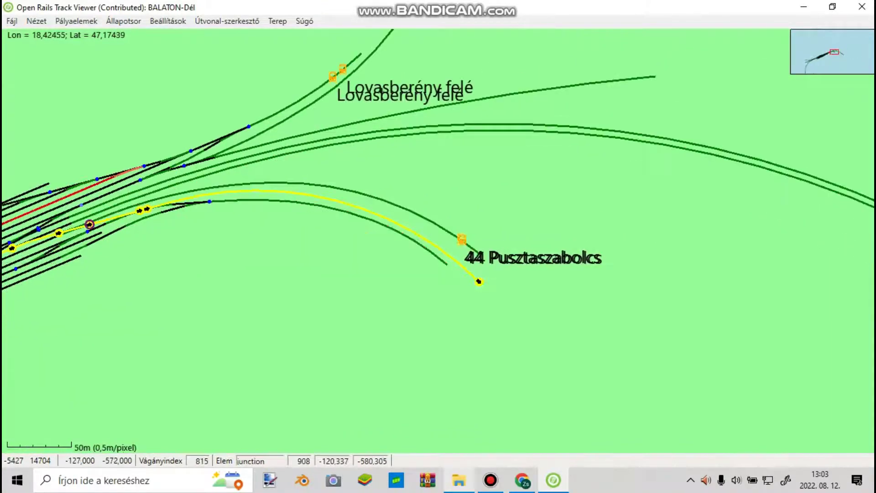
scroll(89, 224, up, 6)
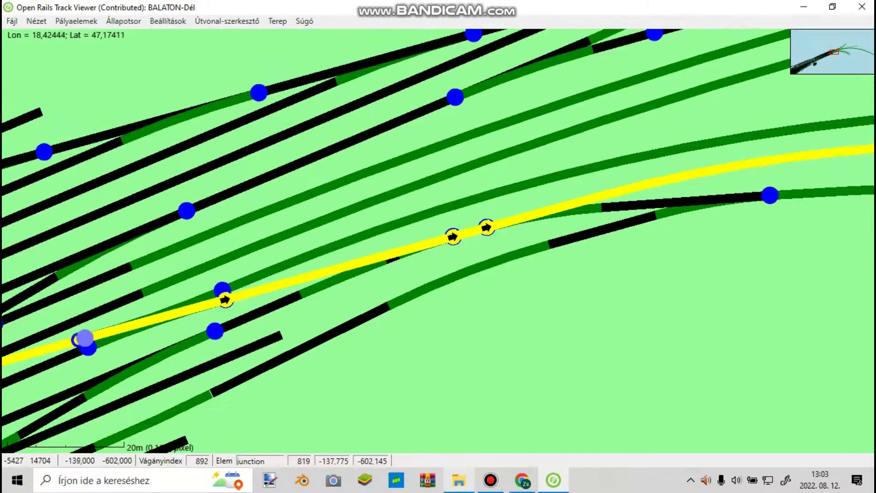
right_click(84, 337)
click(123, 348)
scroll(78, 338, down, 3)
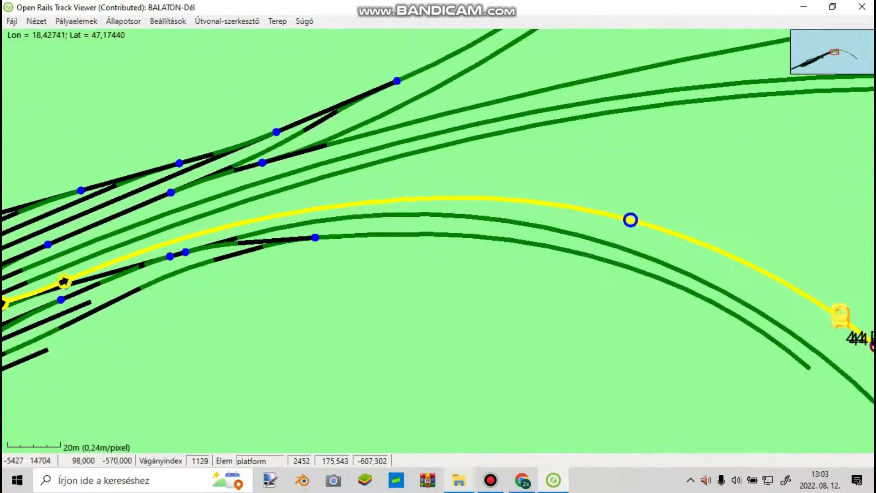
Step: Place the path's end point on the routed track beside the 44 Pusztaszabolcs platform marker
scroll(693, 245, up, 1)
drag(693, 245, 554, 185)
right_click(759, 279)
click(662, 305)
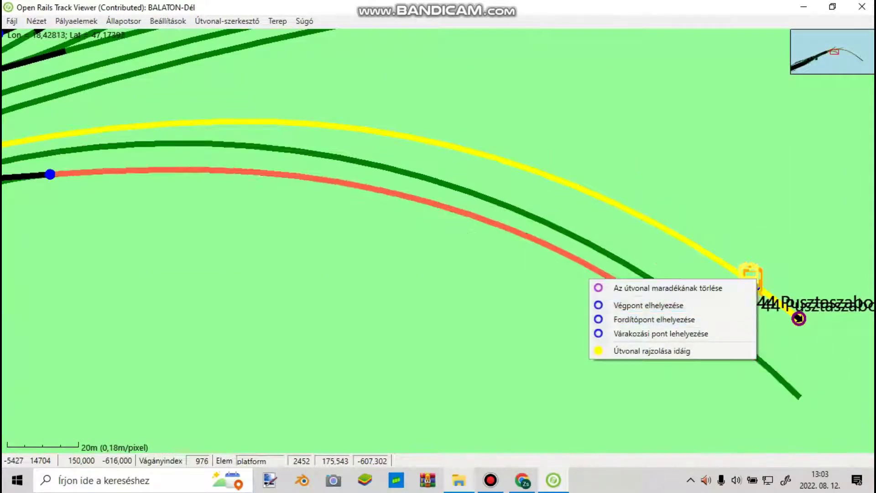
Step: Save the 8724_34125 path, check its course around Székesfehérvár and close Track Viewer
click(227, 21)
click(243, 81)
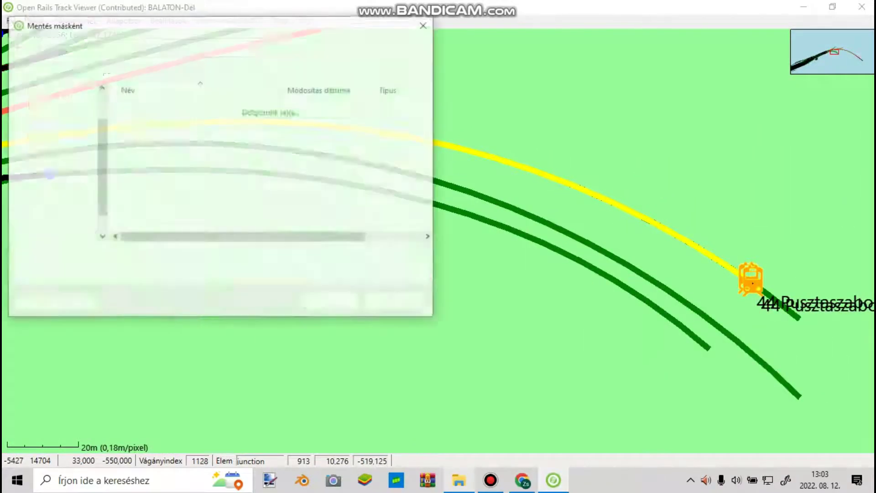
click(333, 301)
scroll(349, 242, down, 1)
scroll(607, 121, down, 6)
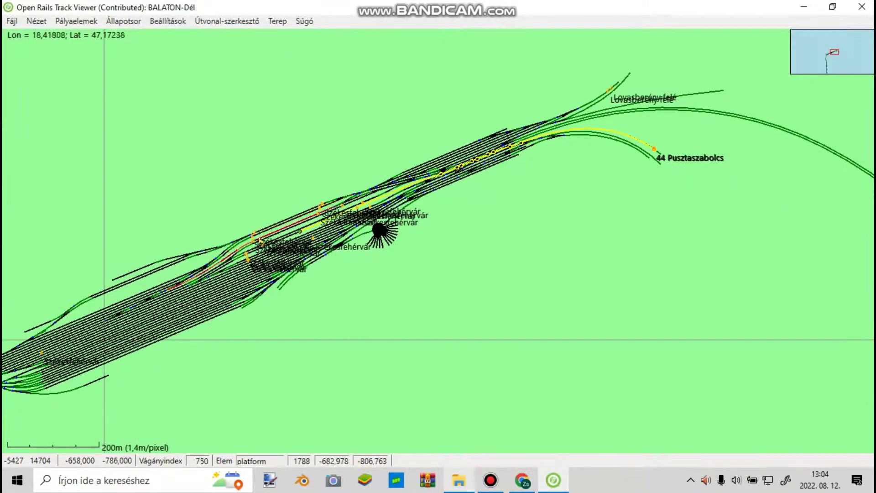
scroll(287, 235, up, 6)
drag(478, 212, 262, 282)
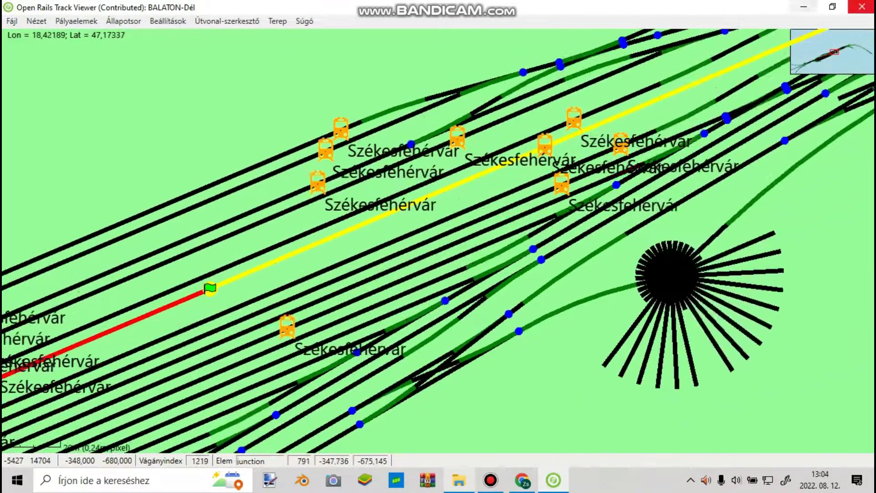
click(861, 7)
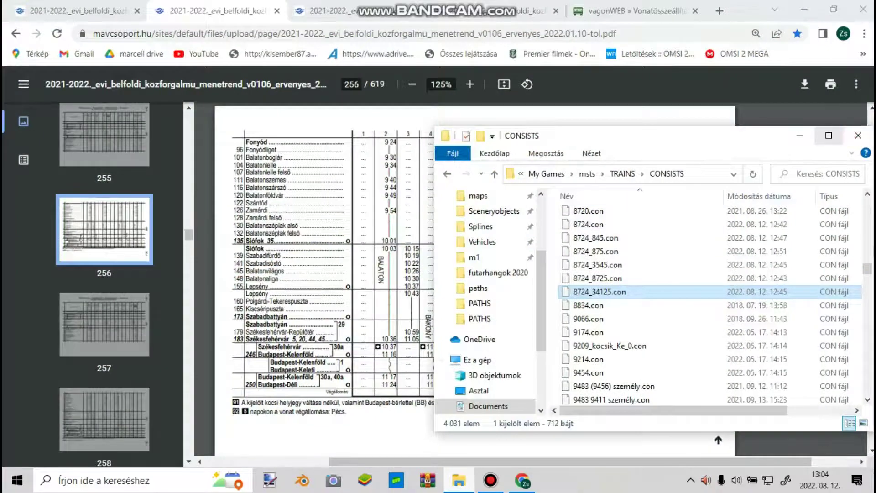
Step: Go up from the CONSISTS folder to My Games and launch TSRE5_v0.7.002 from the TSRE5 X32 folder
click(829, 135)
key(BackSpace)
key(alt+Up)
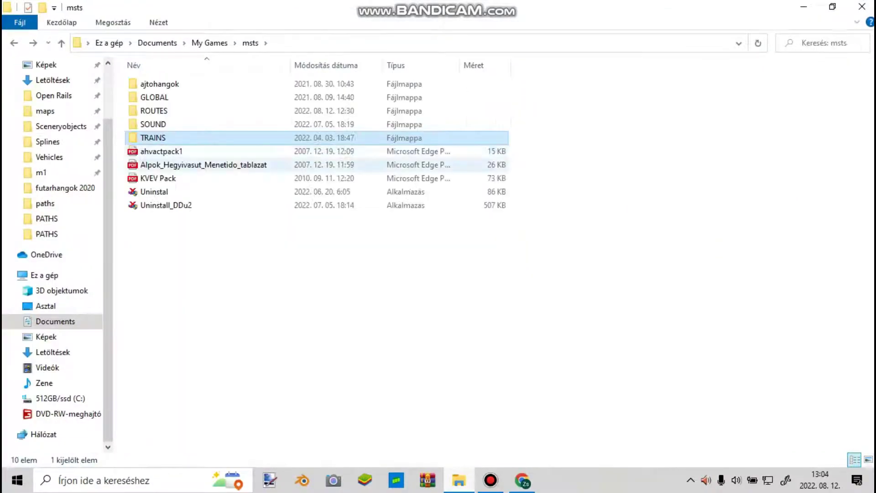
key(alt+Up)
key(Return)
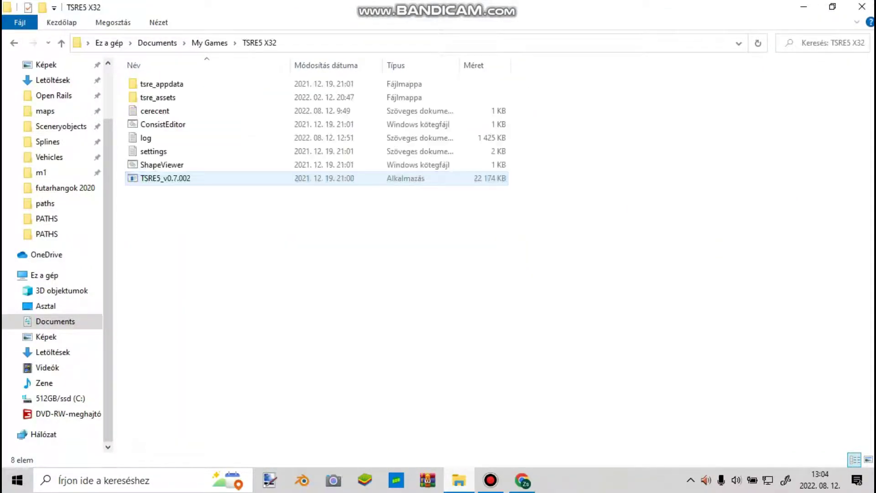
key(End)
key(Return)
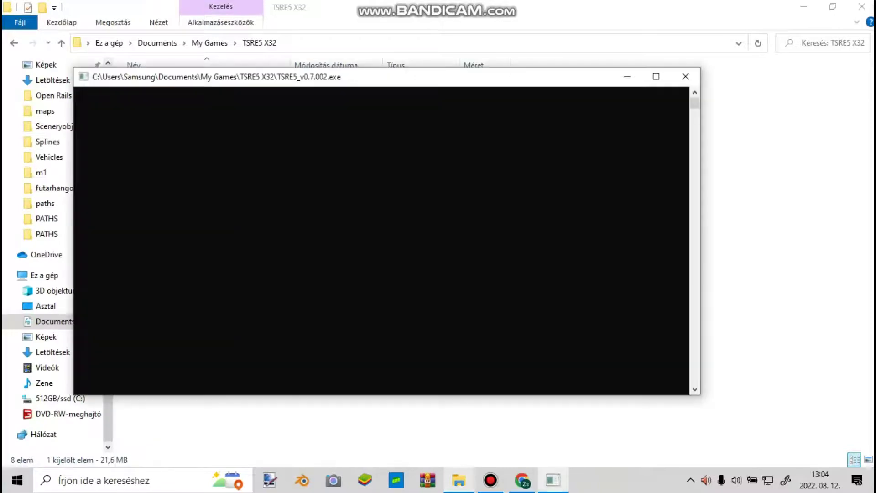
click(490, 479)
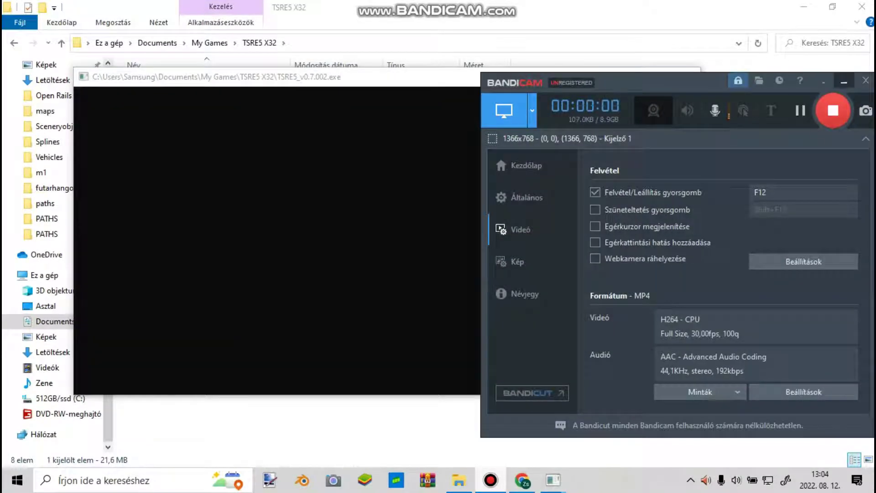
click(843, 81)
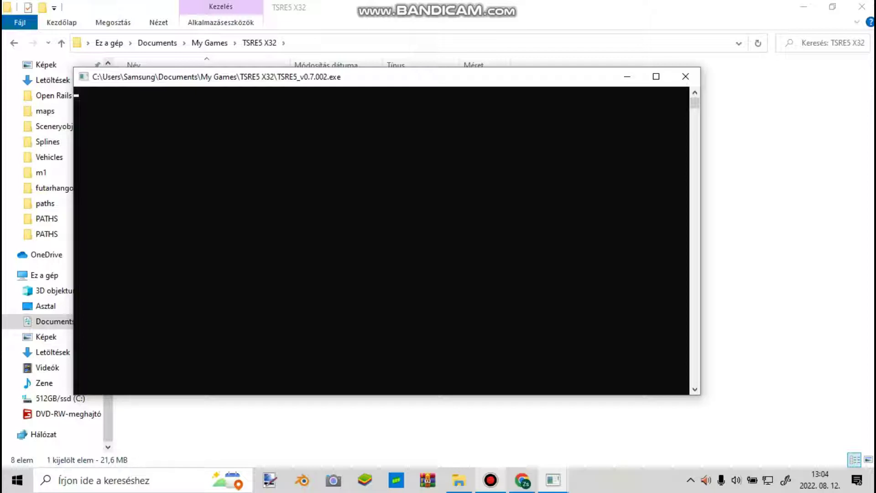
click(490, 480)
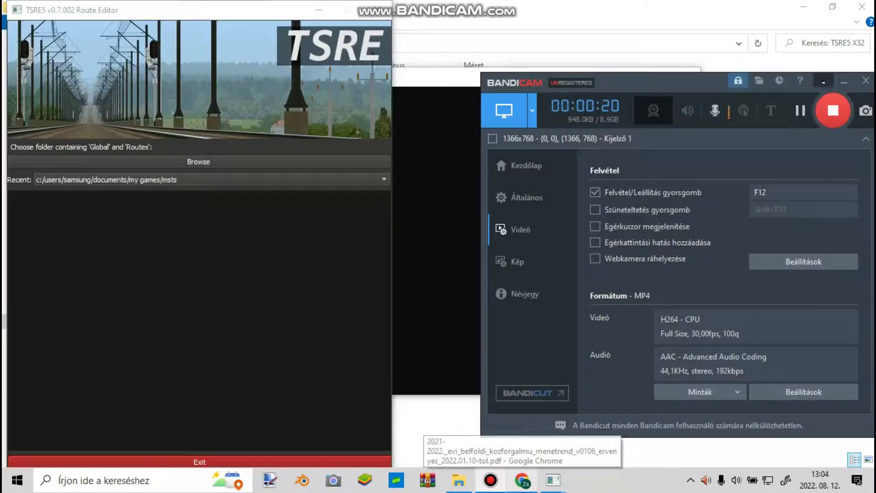
click(490, 479)
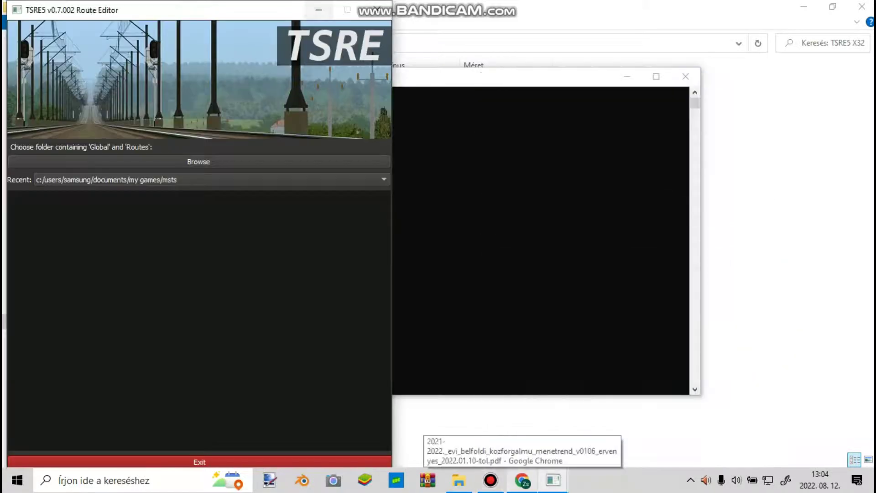
Step: Load the Balaton route from the recent msts folder and maximize the route editor
drag(265, 6, 541, 7)
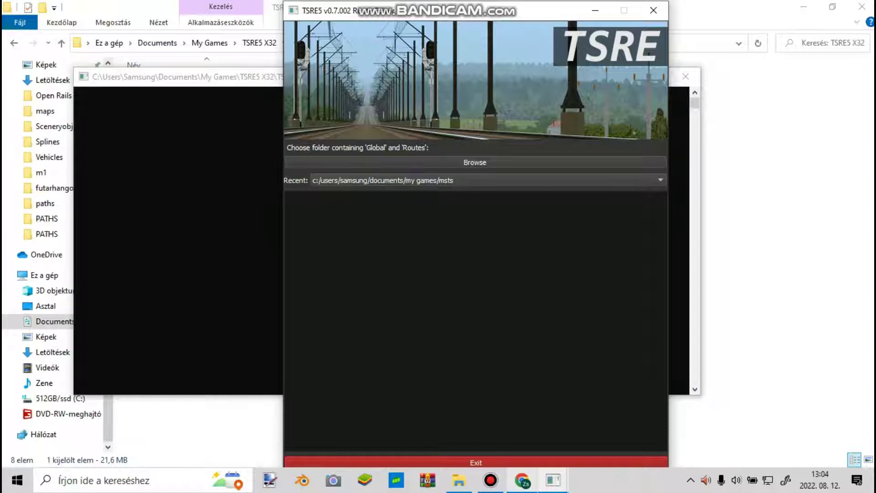
click(488, 180)
click(487, 191)
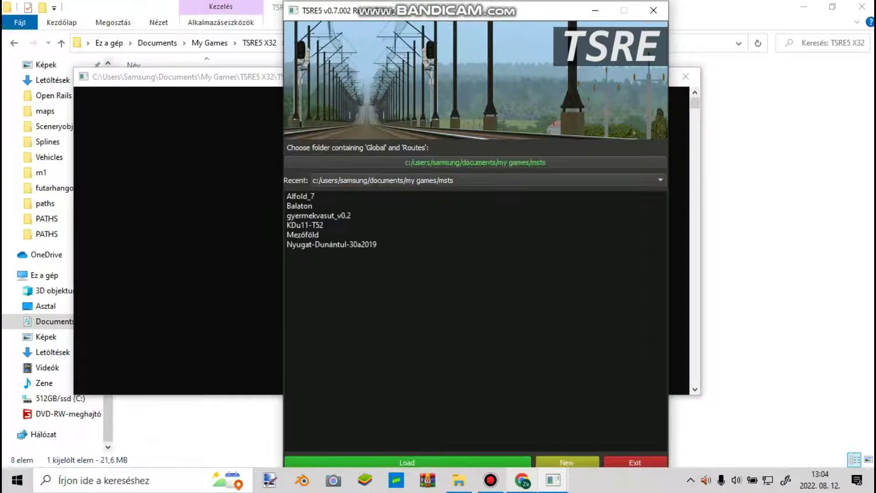
click(299, 206)
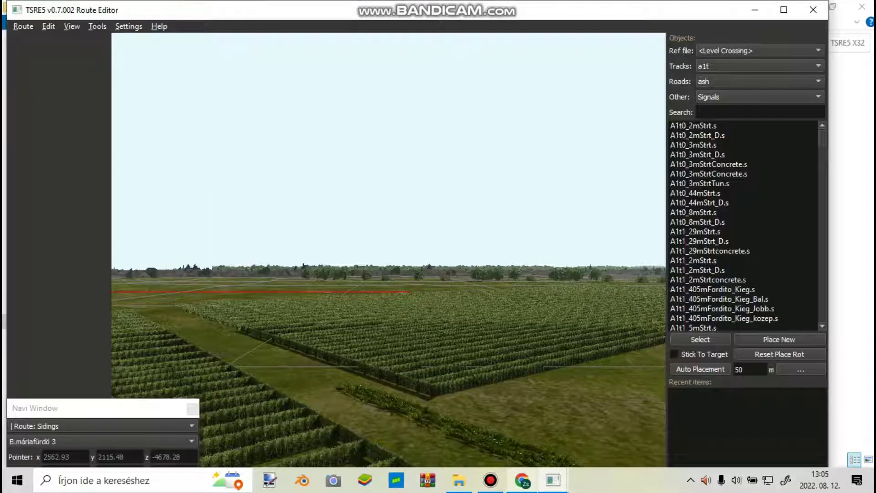
click(784, 9)
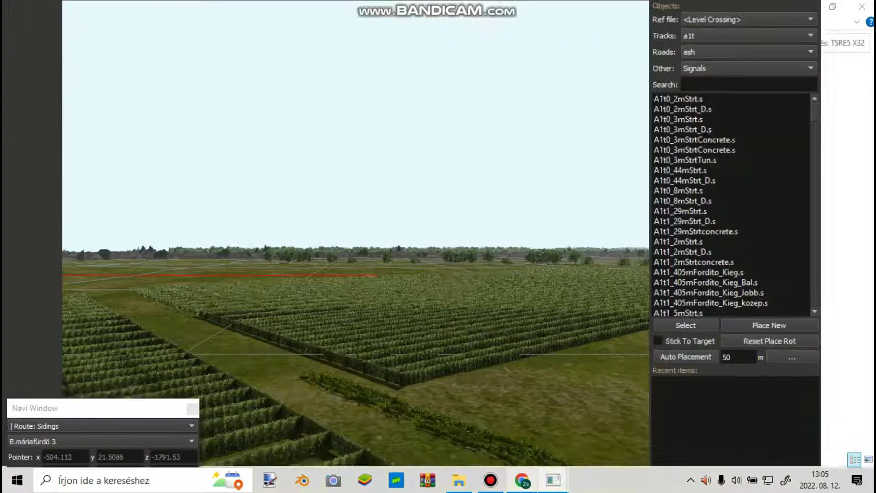
Step: Close the Navi Window and fly the camera to the platform between the station tracks
click(192, 408)
right_drag(273, 251, 438, 251)
mouse_move(438, 210)
right_down()
mouse_move(388, 182)
mouse_move(422, 255)
mouse_move(423, 151)
mouse_move(420, 201)
mouse_move(383, 251)
mouse_move(292, 248)
mouse_move(347, 197)
mouse_move(424, 201)
mouse_move(479, 175)
mouse_move(589, 181)
mouse_move(589, 114)
mouse_move(502, 169)
mouse_move(346, 219)
mouse_move(283, 182)
mouse_move(351, 192)
mouse_move(401, 251)
right_up()
key(w)
key(w)
key(w)
key(a)
key(w)
key(w)
key(w)
key(w)
Step: Create a new activity in the activity editor and set both its file name and display name to 8724
key(F4)
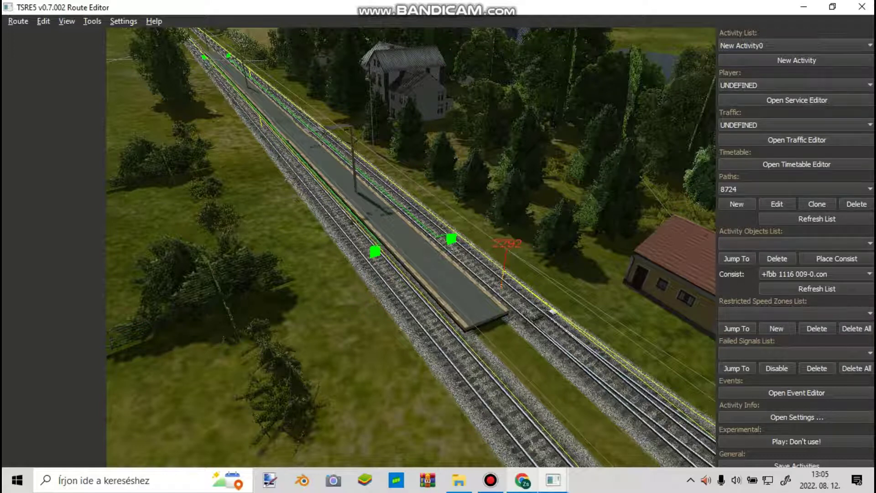
click(797, 417)
text(8724_34158)
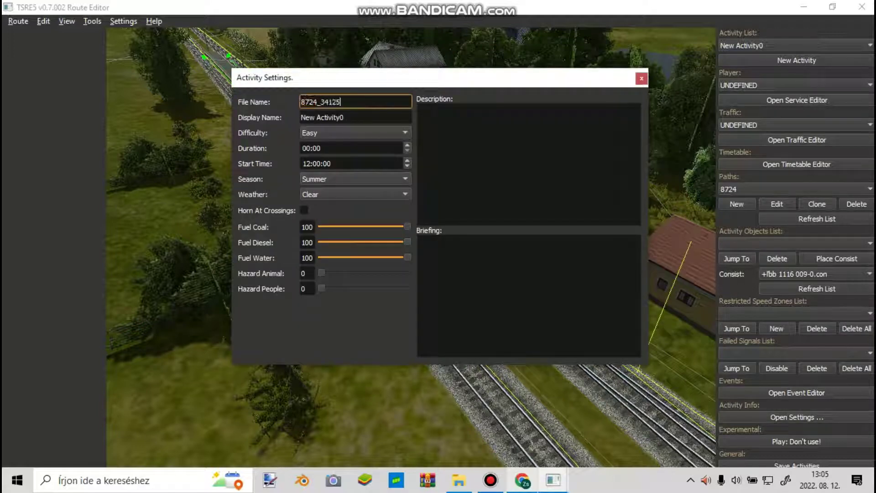
drag(341, 102, 318, 102)
key(BackSpace)
key(ctrl+a)
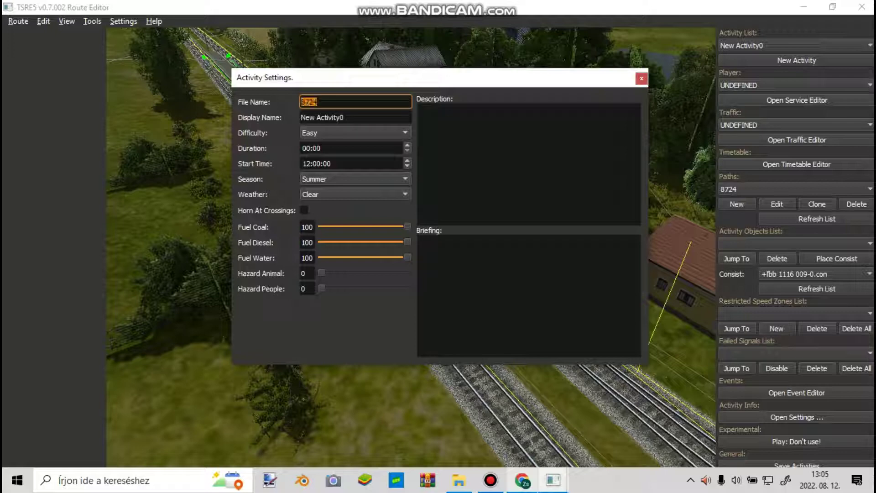
key(ctrl+c)
key(Tab)
key(ctrl+v)
key(Tab)
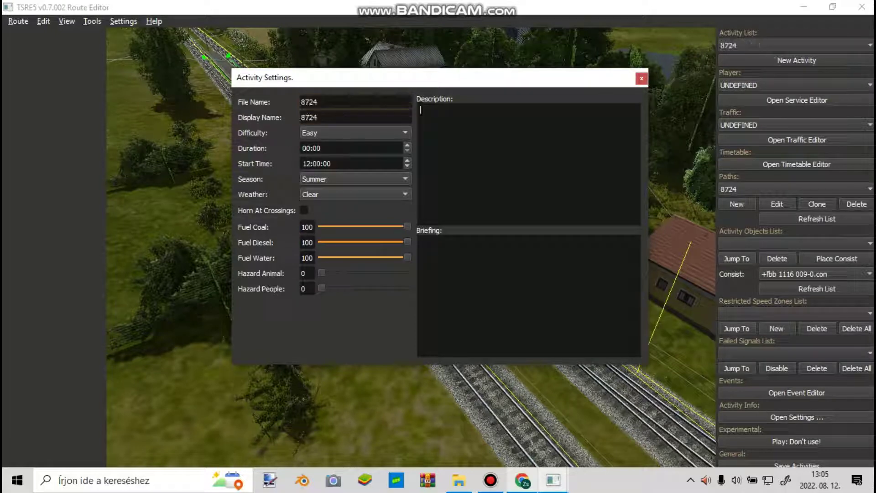
Step: Enter the activity description "8724-es személyvonat" with "Székesfehérvár - Siófok között" on the second line
key(ctrl+v)
text(-es személy)
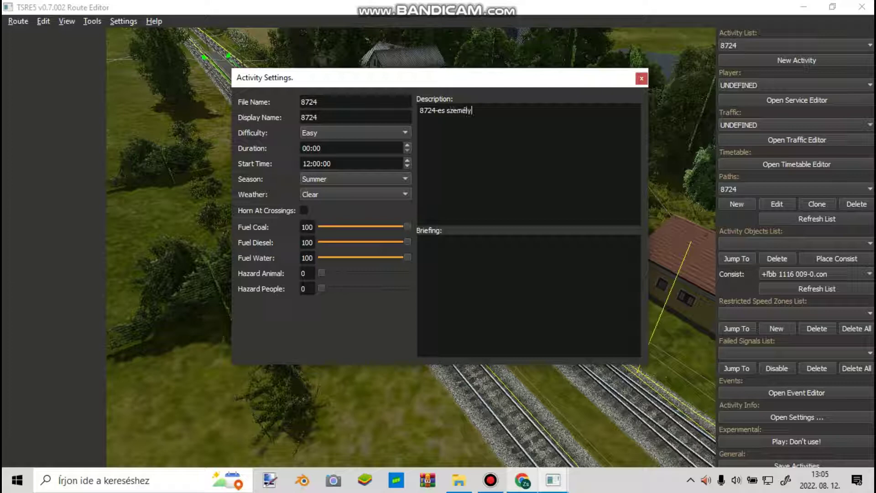
text(vonat)
key(Return)
text(Székesfe)
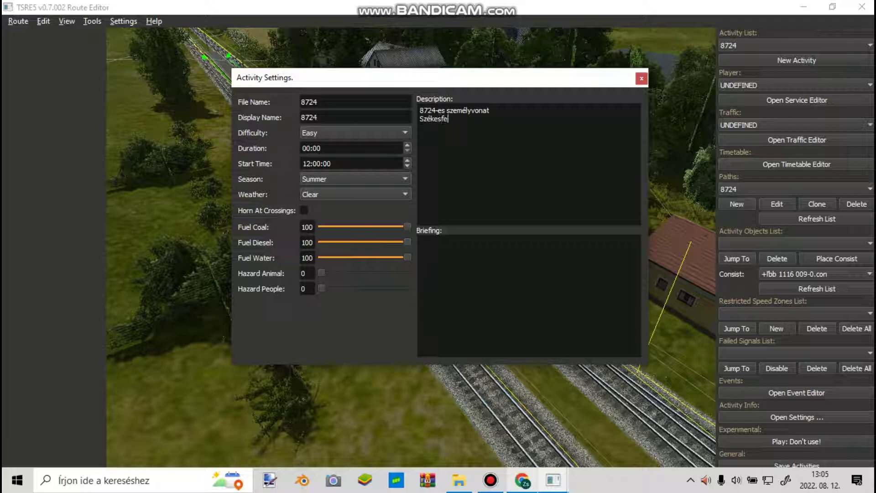
text(hérvár - Siófok ko)
text(zött)
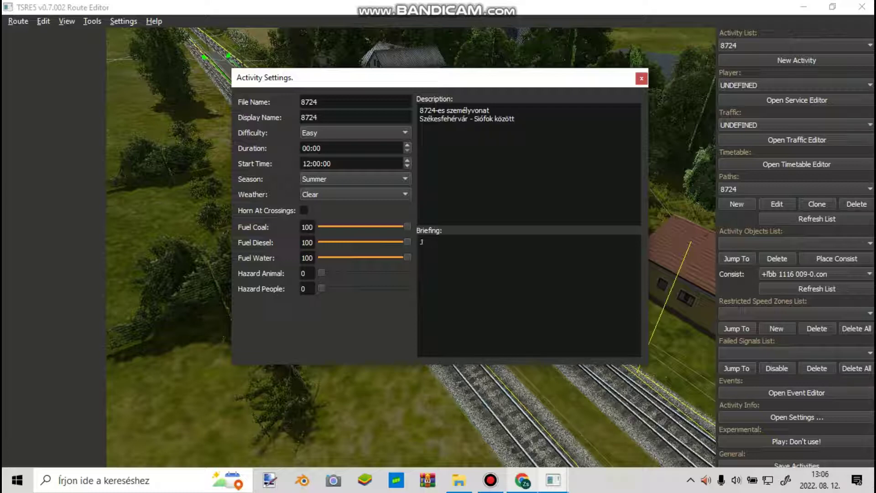
Step: Write the briefing "Jó Játékot kívánok" followed by a "készítő:" line with the creator's nickname
text(ó Já)
text(tékot kív)
text(ánok  )
text(k)
text(észítő)
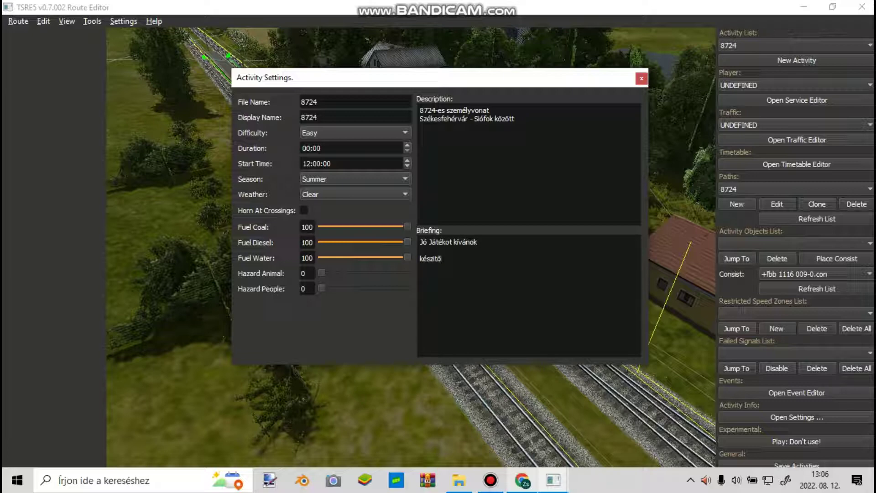
text(:szergejfan56)
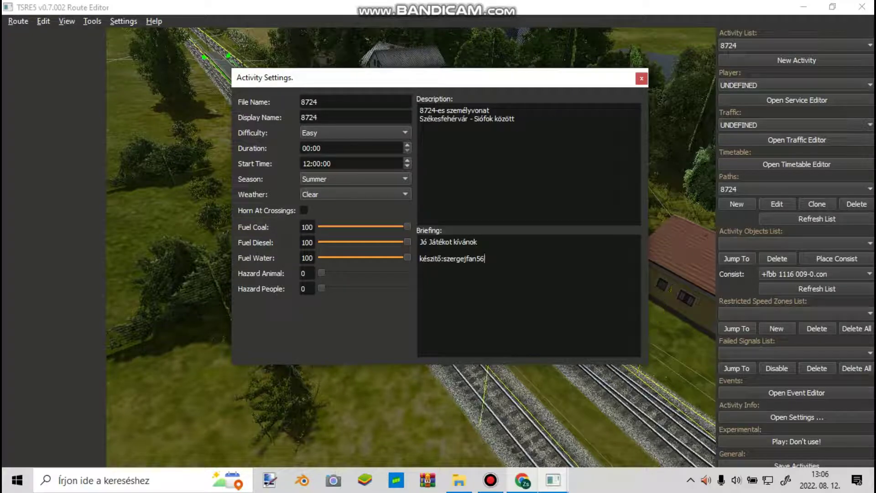
Step: Check train 8724's departure in the Székesfehérvár–Nagykanizsa timetable in Chrome, and set the activity's start time to 12:50 in the route editor
key(alt+Tab)
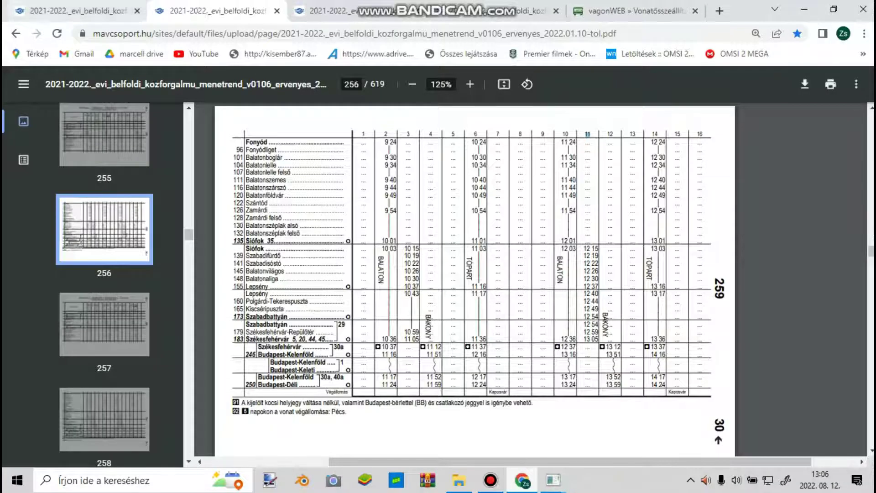
click(75, 11)
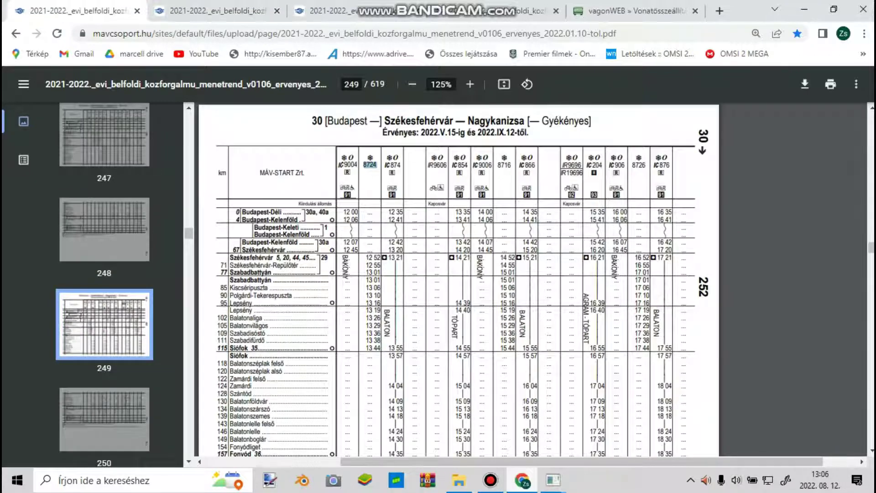
click(553, 480)
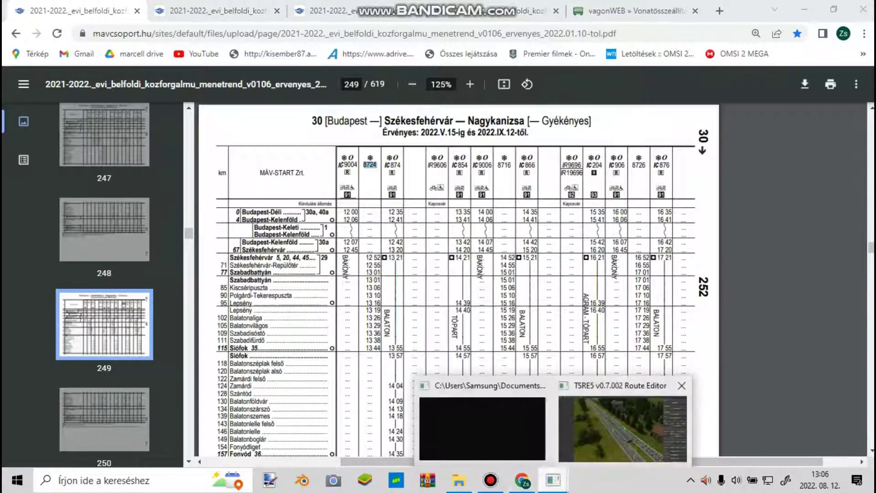
click(628, 420)
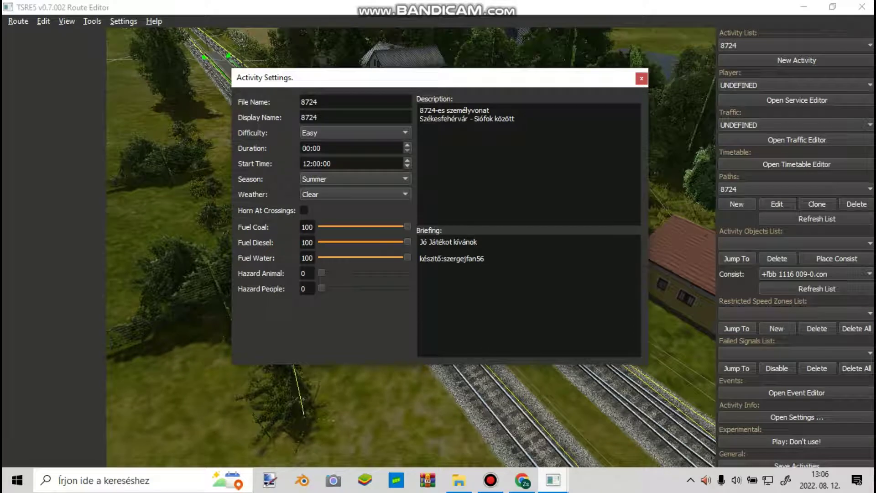
click(318, 163)
text(50)
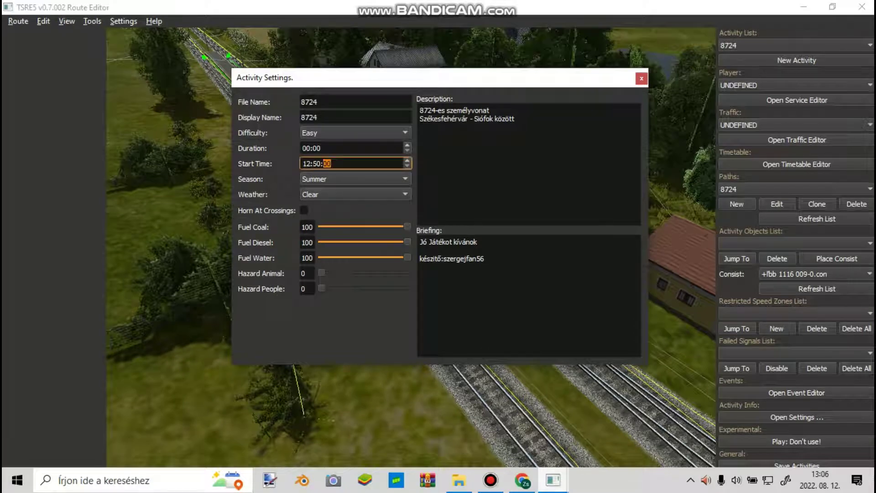
Step: Check train 8724's running time in the Chrome timetable, set the activity duration to 01:08 in the route editor and close the settings
click(522, 480)
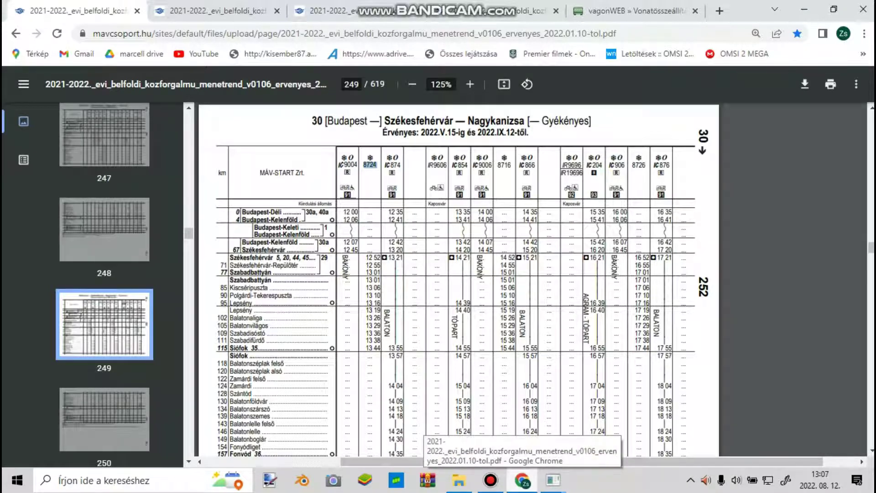
mouse_move(553, 480)
click(562, 429)
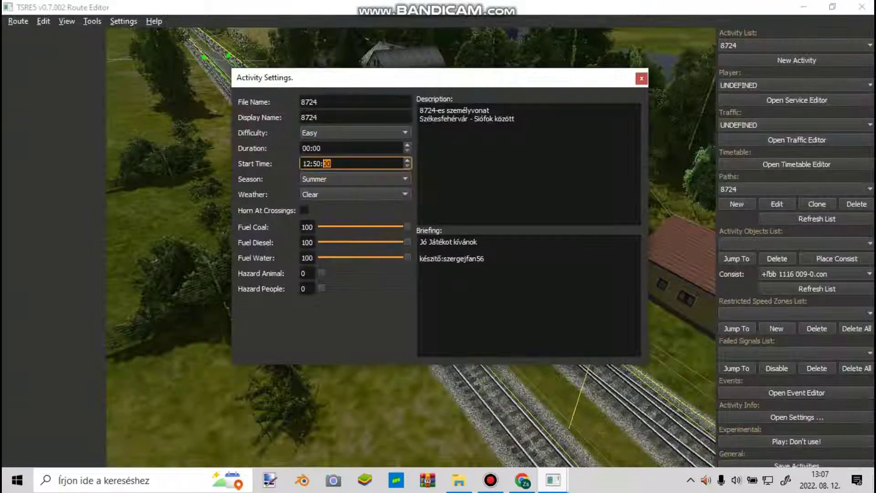
click(331, 163)
click(310, 148)
key(BackSpace)
text(108)
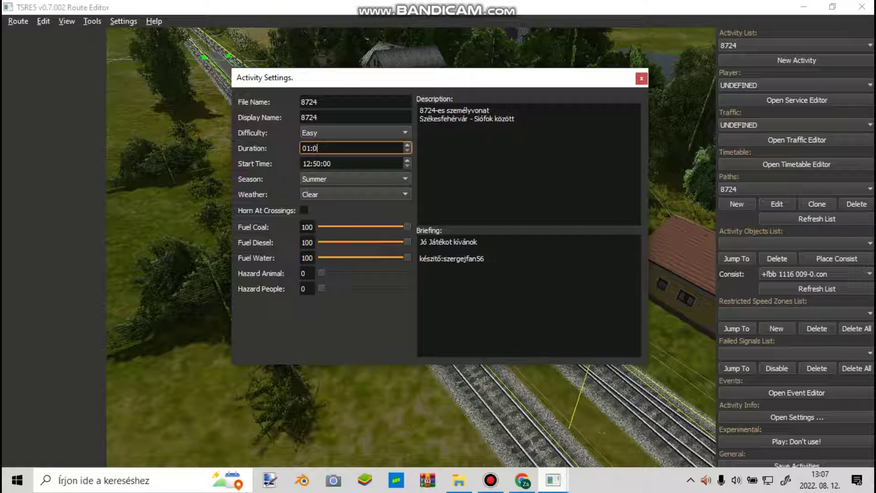
click(514, 119)
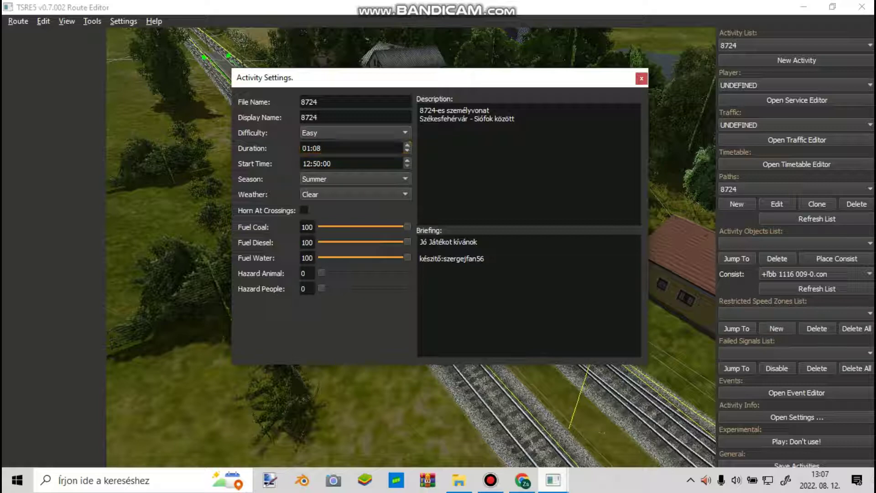
click(641, 78)
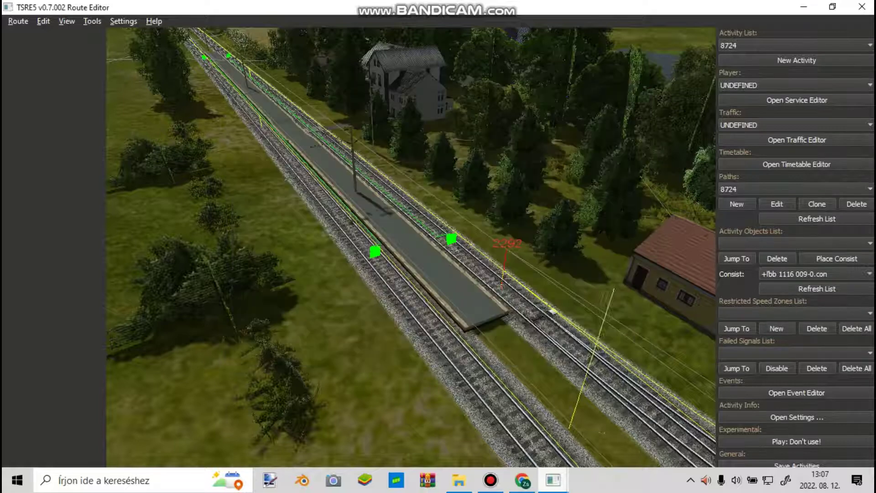
Step: Open the Service Editor, enlarge its window, then create and select a new service named 8724
click(796, 100)
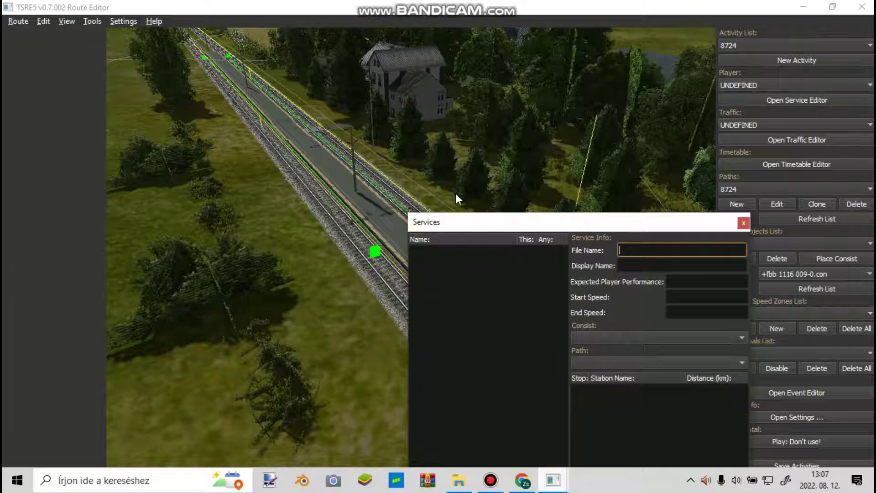
drag(477, 182, 472, 42)
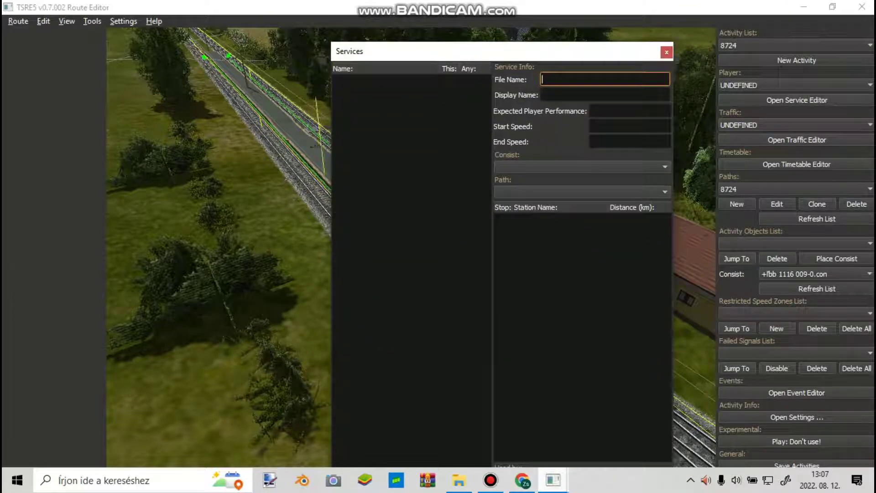
drag(331, 178, 215, 176)
drag(381, 53, 410, 51)
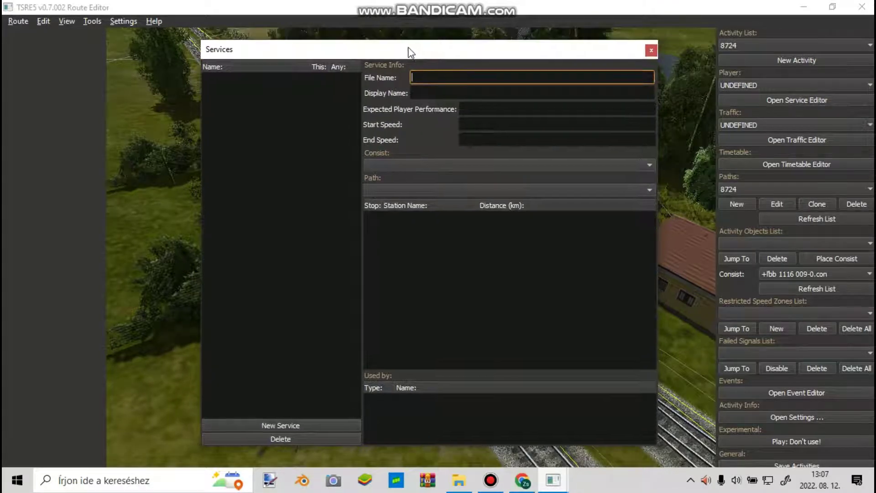
click(280, 424)
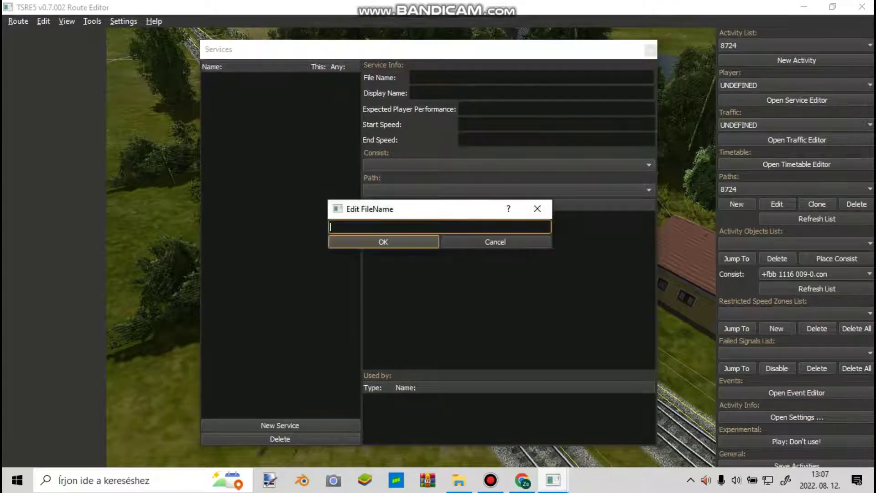
text(8724)
key(Return)
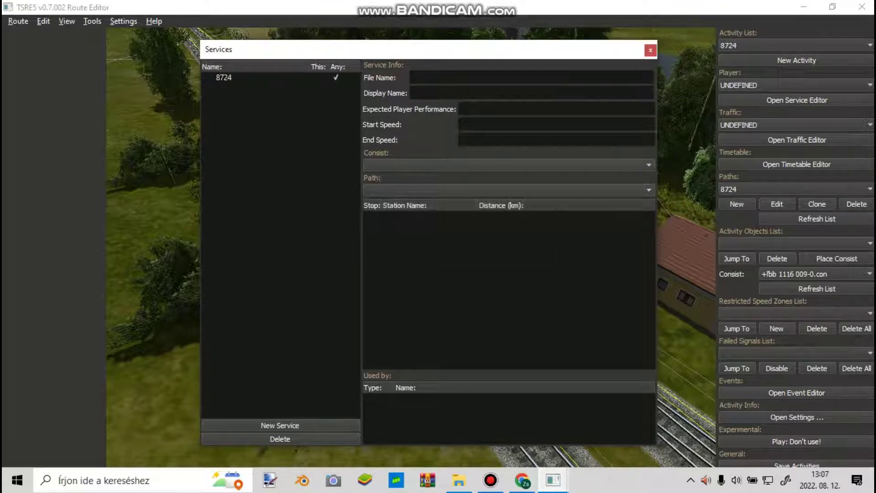
click(224, 77)
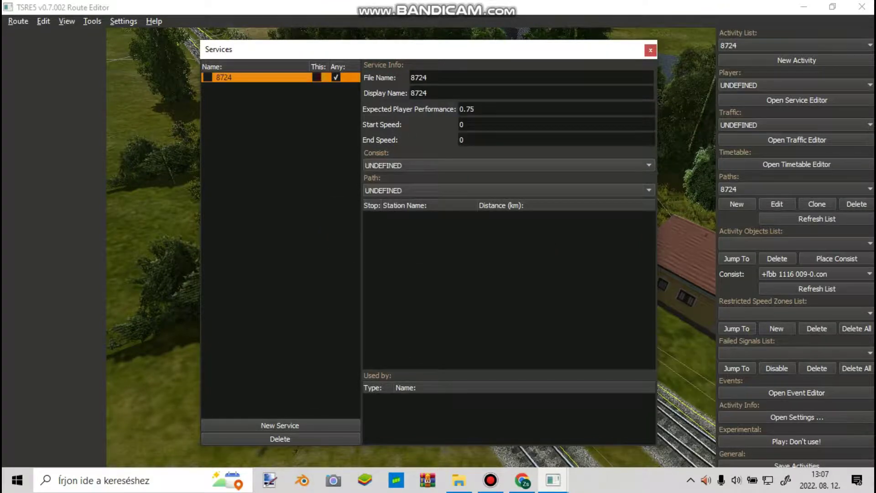
Step: Assign the consist 8724.con to the 8724 service
click(402, 165)
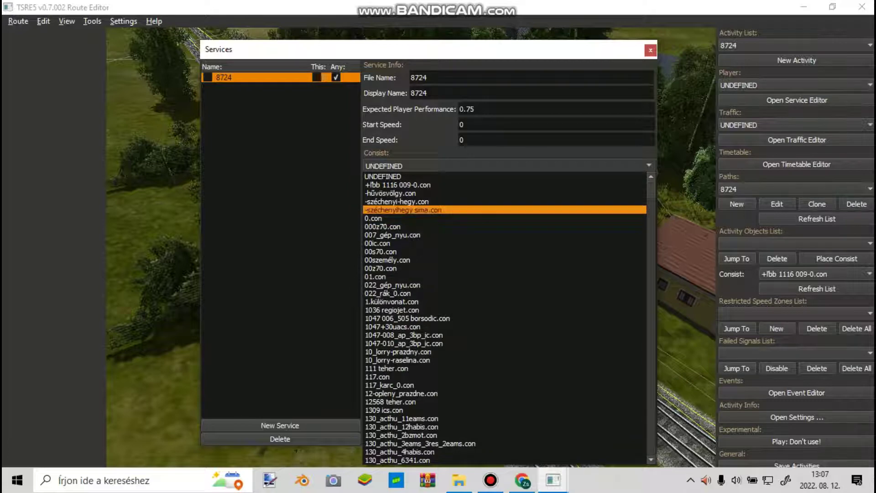
scroll(456, 193, down, 11)
scroll(456, 274, down, 20)
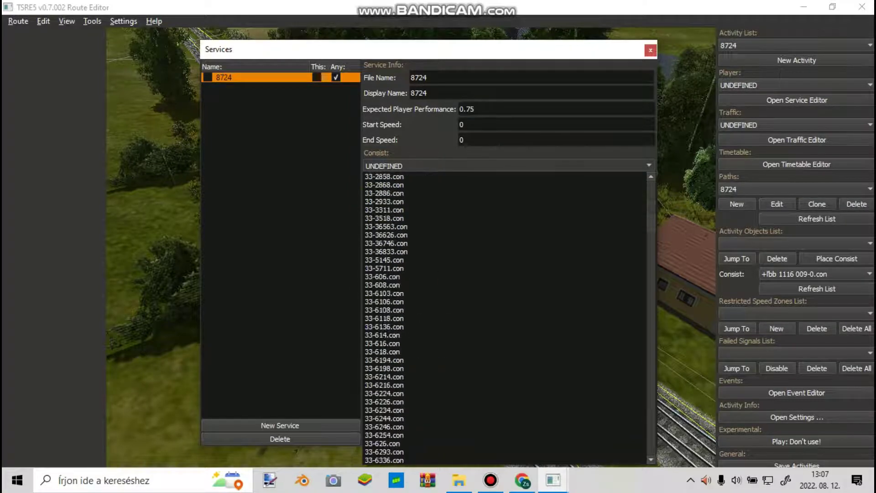
scroll(456, 274, down, 20)
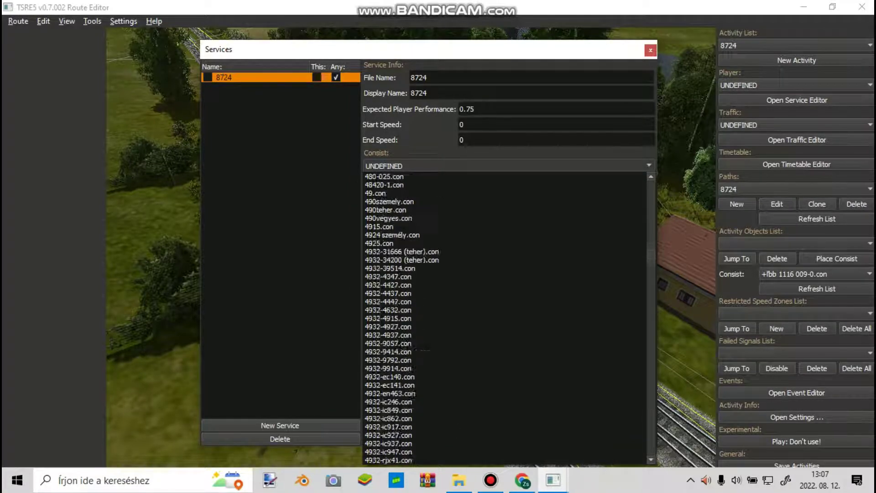
scroll(456, 273, down, 20)
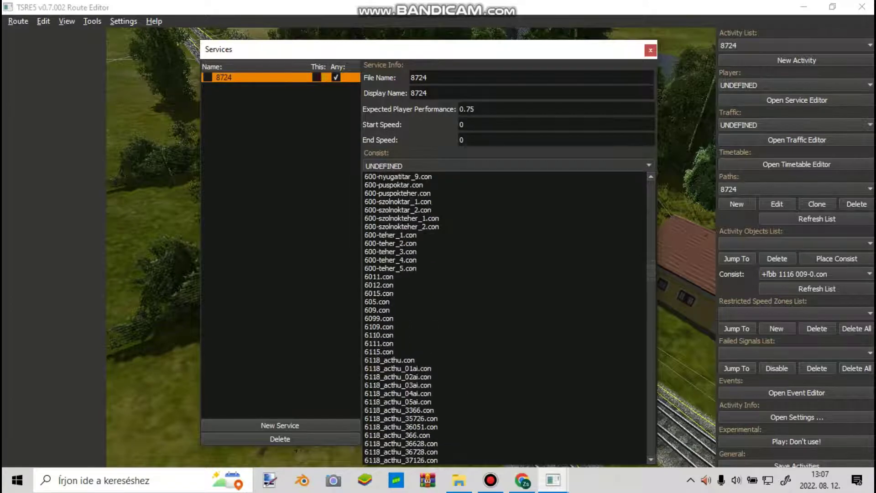
scroll(505, 299, down, 16)
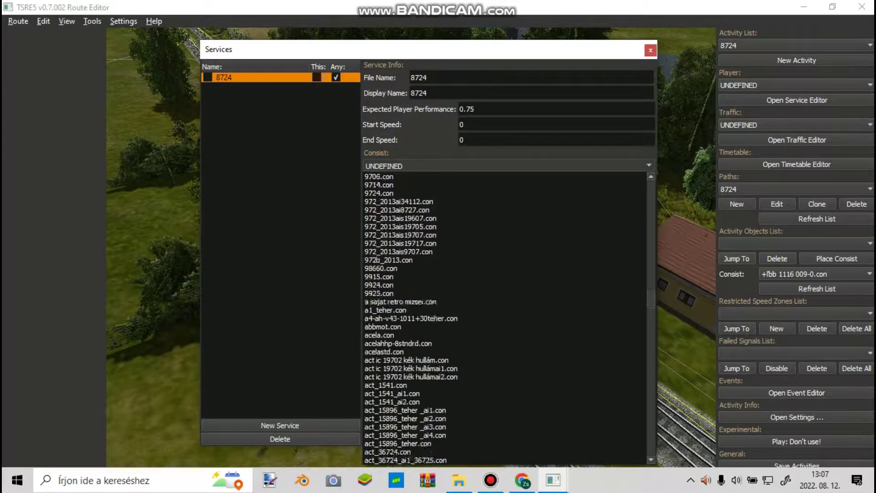
scroll(505, 299, up, 20)
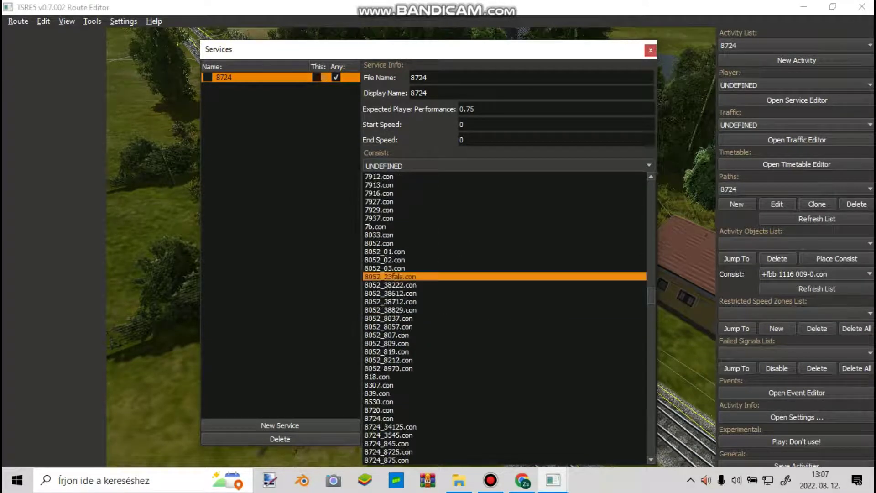
scroll(502, 196, down, 4)
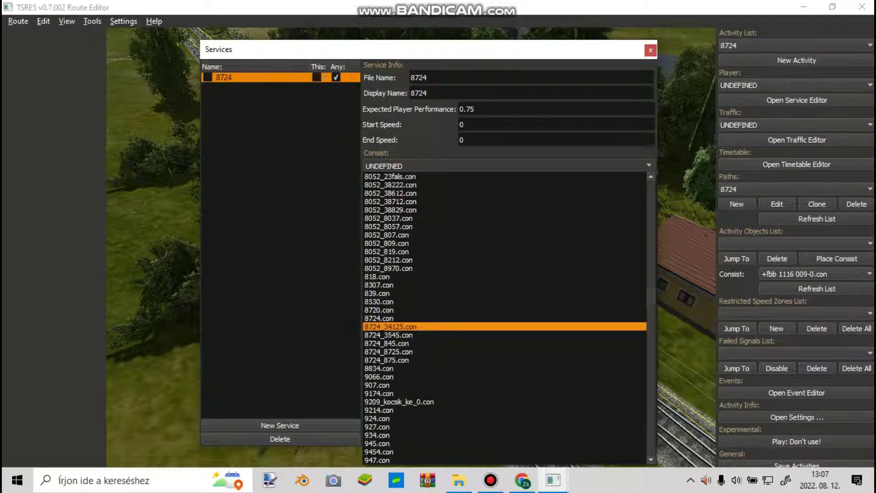
click(379, 318)
Step: Assign the path 8724 to the service and exclude the second Szabadisóstó entry from its stops
click(383, 190)
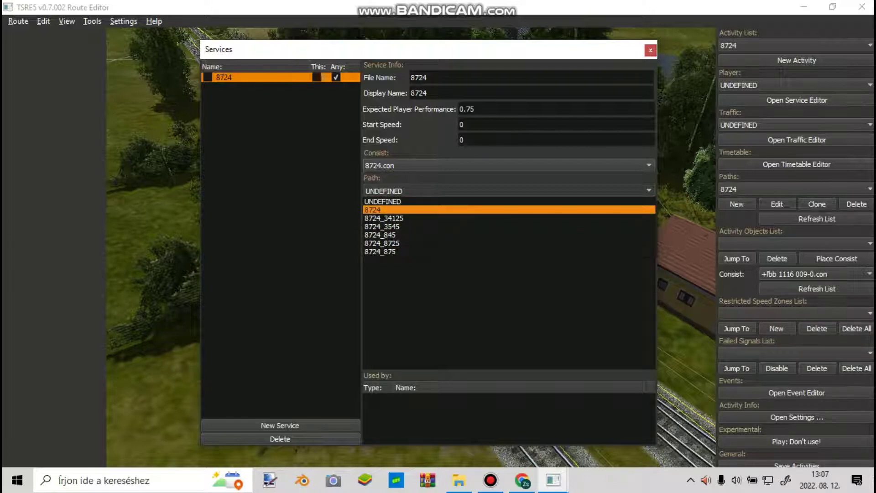
click(456, 210)
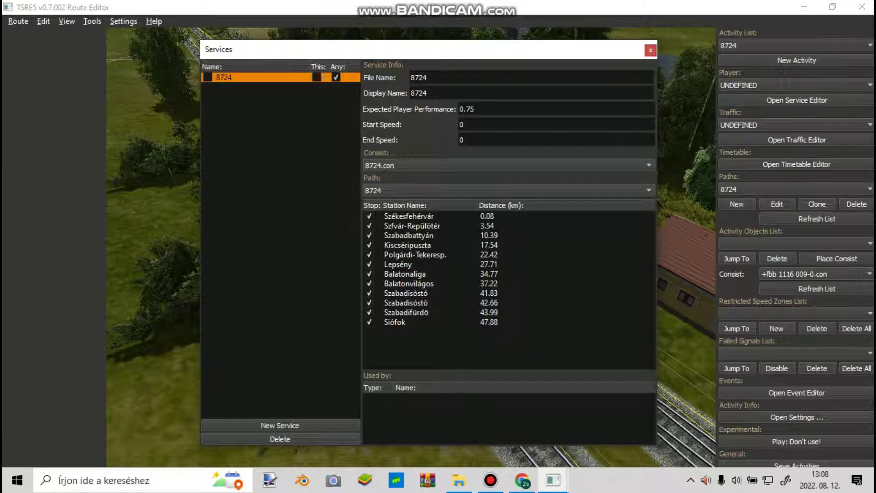
click(369, 302)
Step: Start another new service and open the msts TRAINS CONSISTS folder in File Explorer to look up the traffic consist names
click(279, 426)
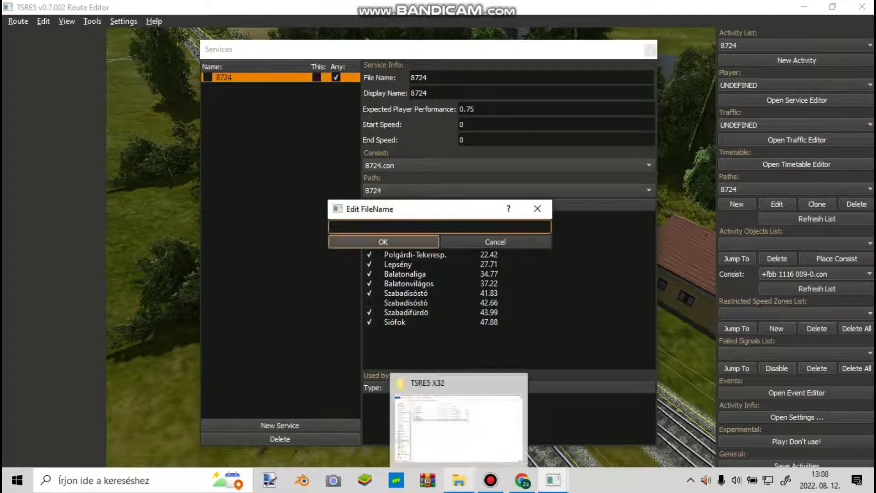
click(459, 480)
key(BackSpace)
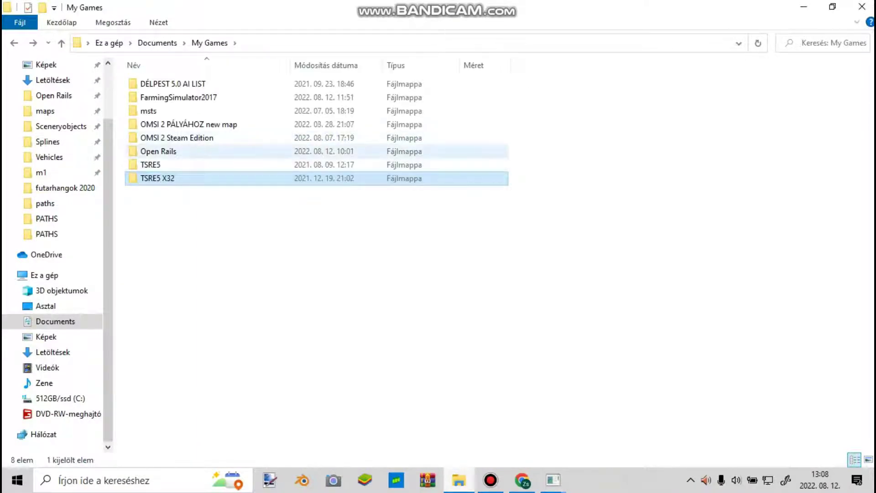
key(BackSpace)
key(alt+Right)
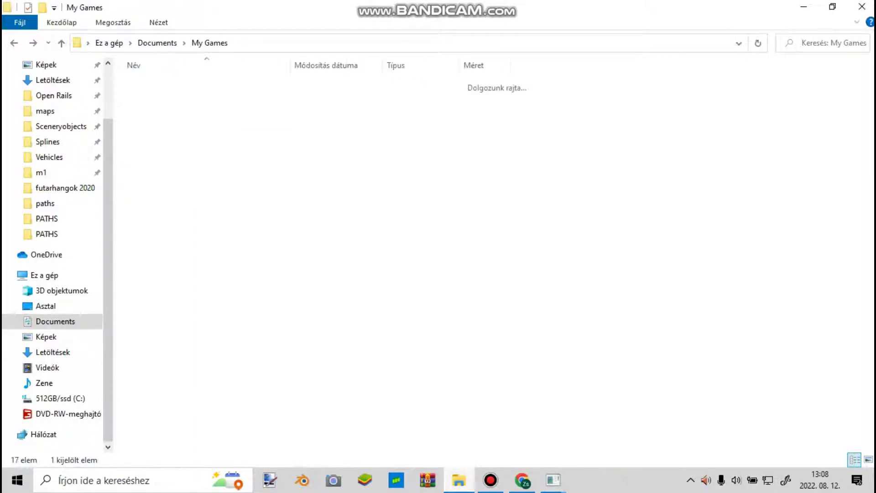
double_click(192, 111)
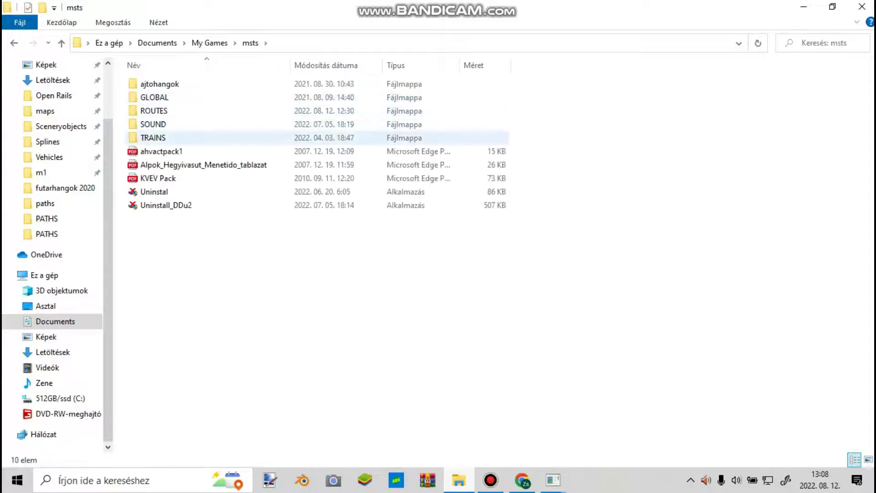
key(Return)
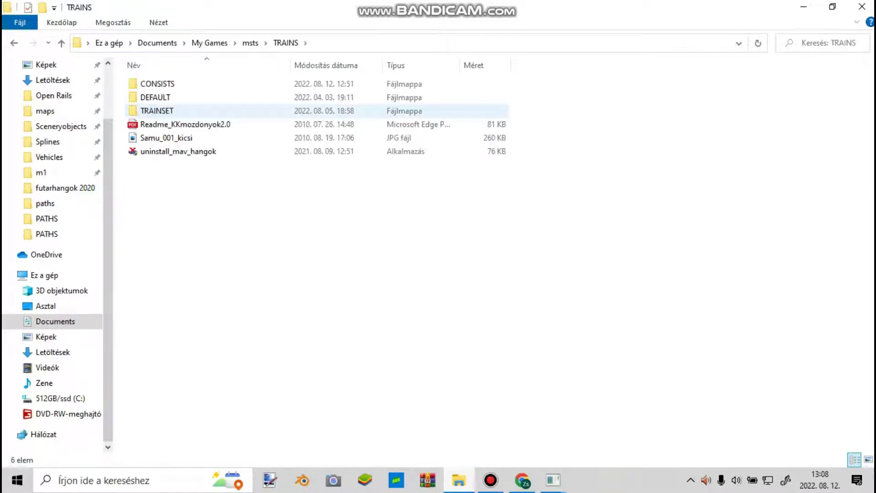
key(Return)
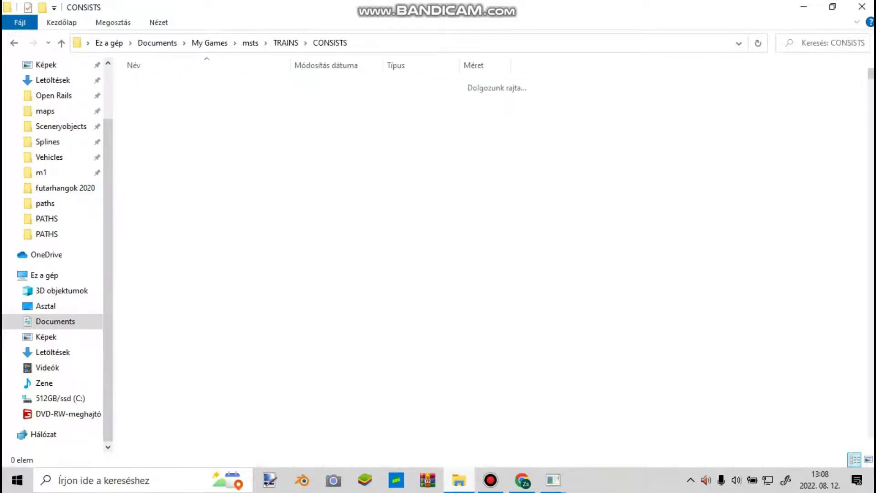
Step: Locate the 8724_845.con file in the CONSISTS folder and open its name for copying
text(8720)
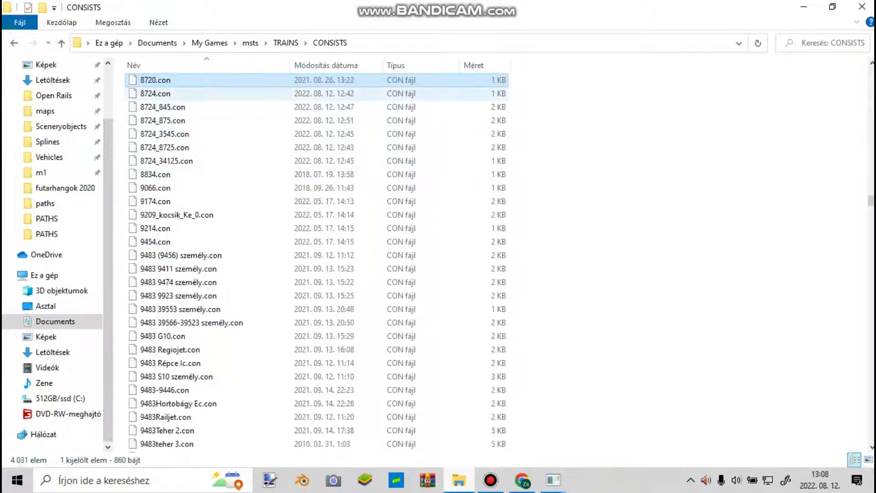
click(162, 106)
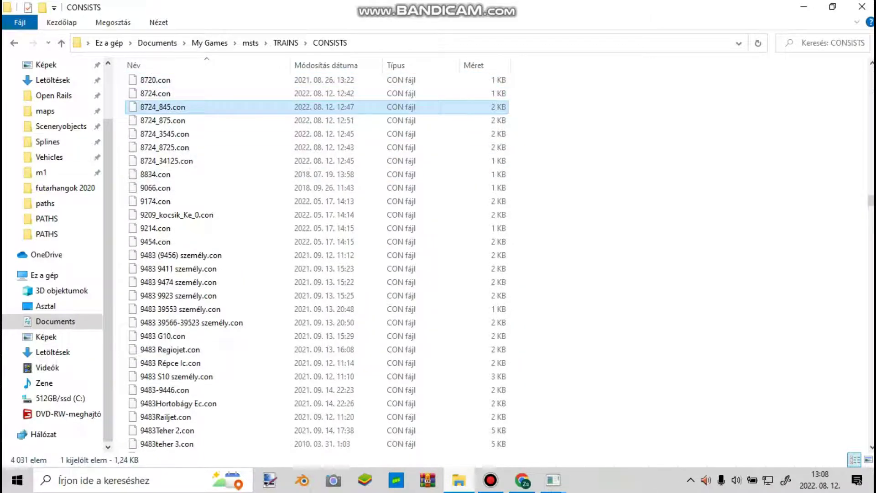
right_click(178, 103)
click(219, 357)
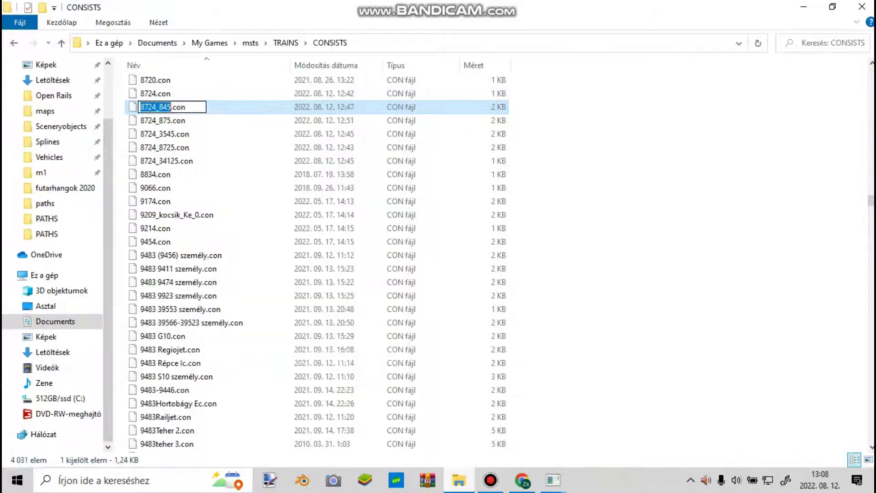
Step: Switch back to TSRE5 Route Editor and name the new service 8724_845
click(553, 480)
click(560, 439)
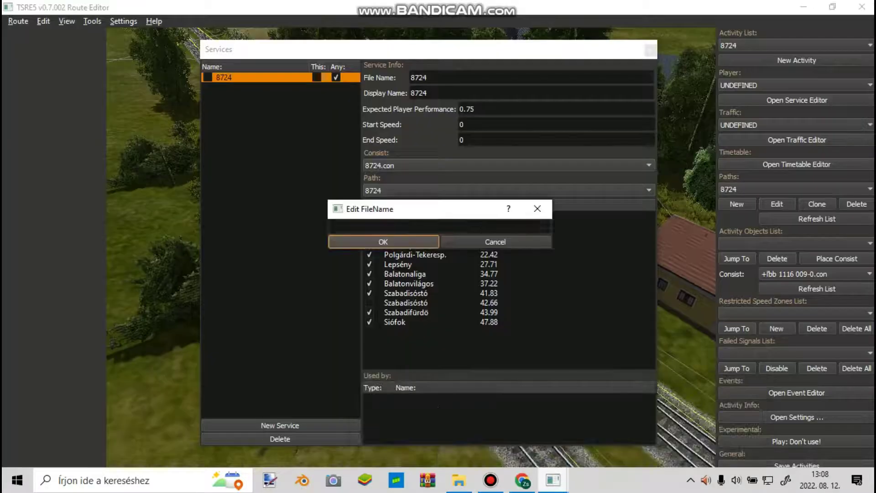
click(332, 227)
text(8724_845)
key(Return)
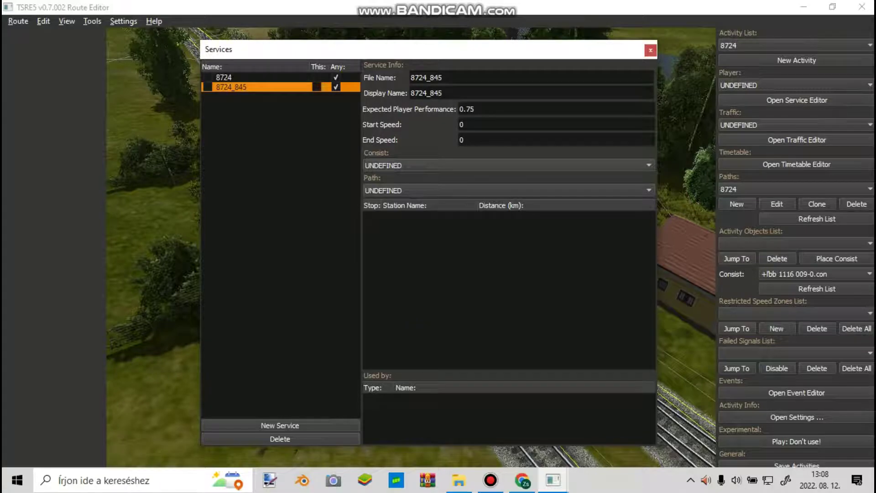
Step: Assign the 8724_845.con consist and the 8724_845 path to the 8724_845 service
click(508, 166)
scroll(505, 318, down, 11)
scroll(505, 319, down, 10)
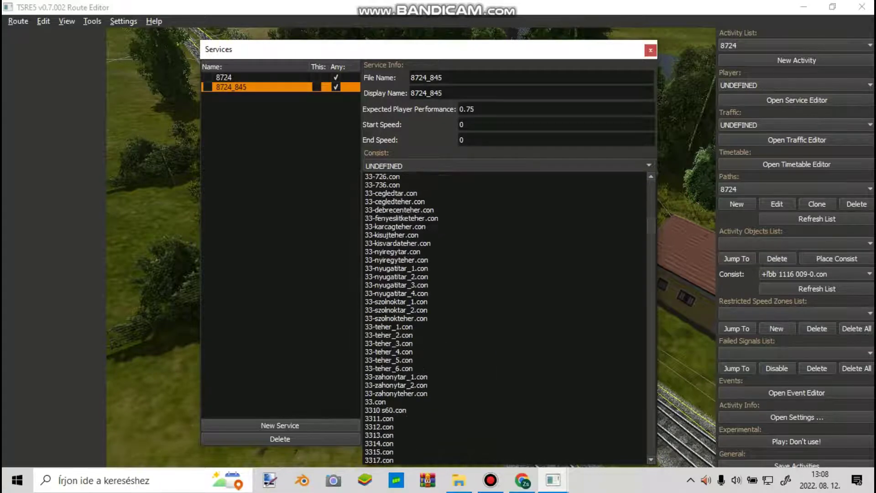
scroll(506, 319, down, 5)
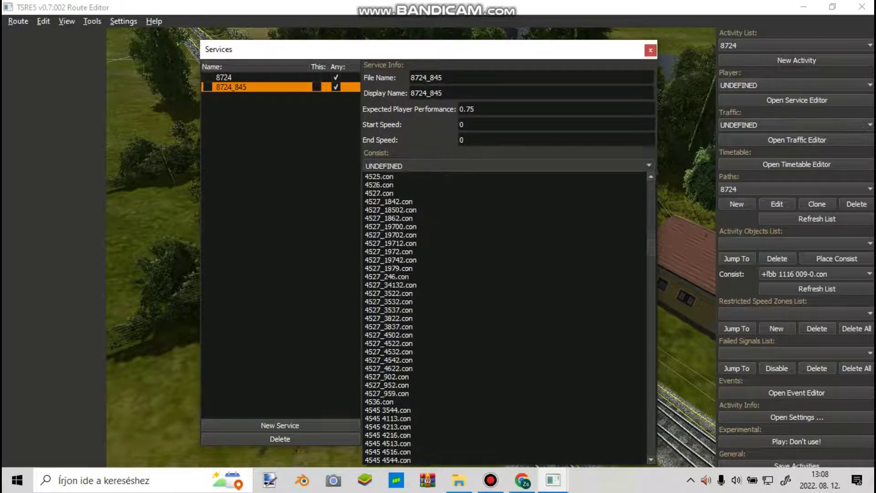
scroll(505, 319, down, 5)
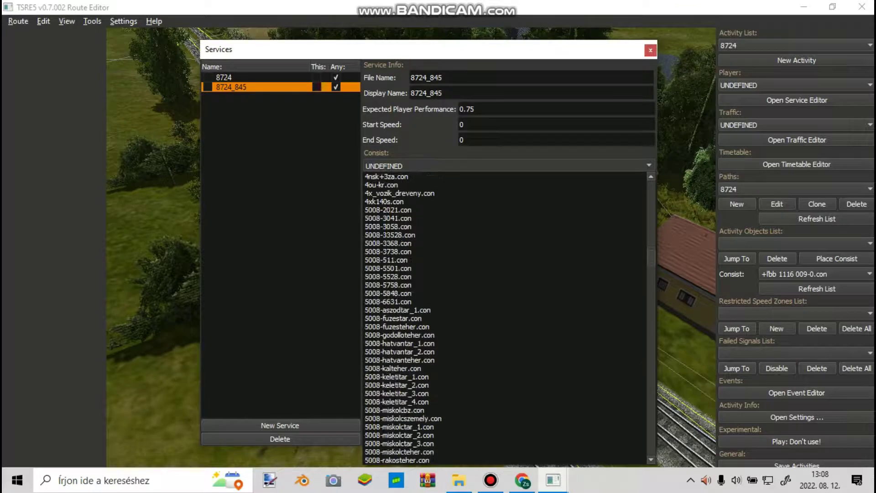
scroll(506, 319, down, 5)
scroll(505, 320, down, 10)
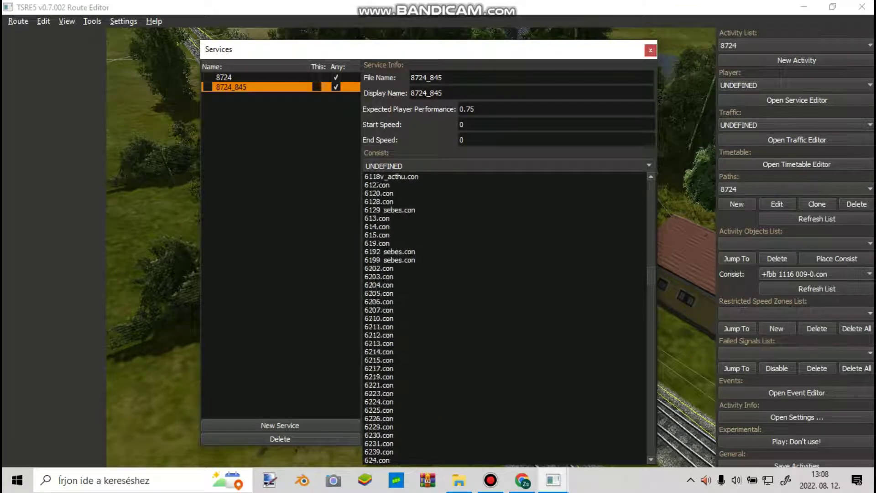
scroll(506, 385, down, 5)
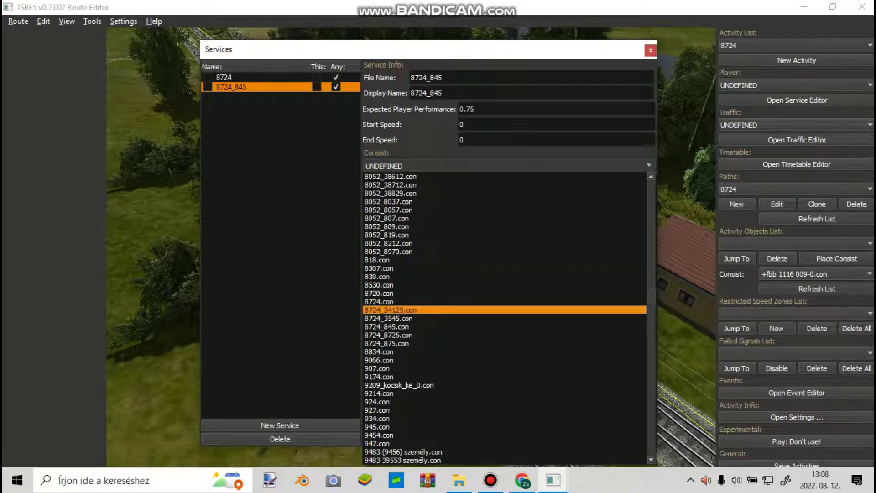
click(504, 326)
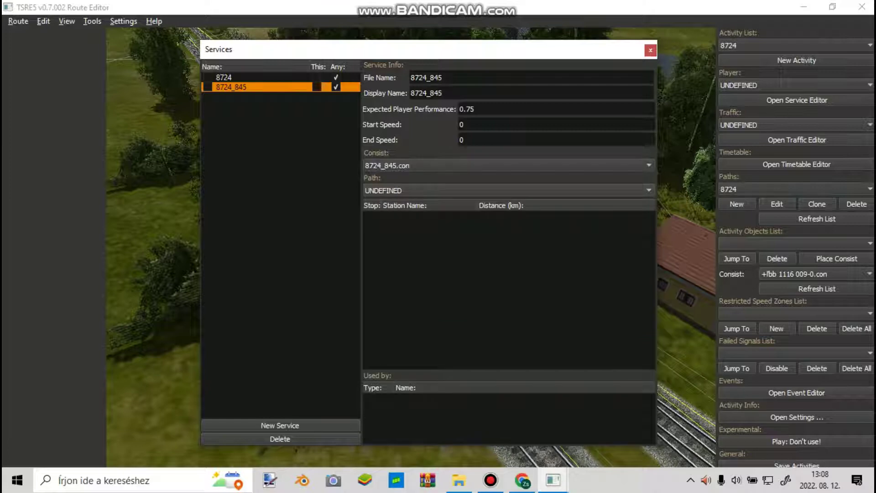
click(508, 190)
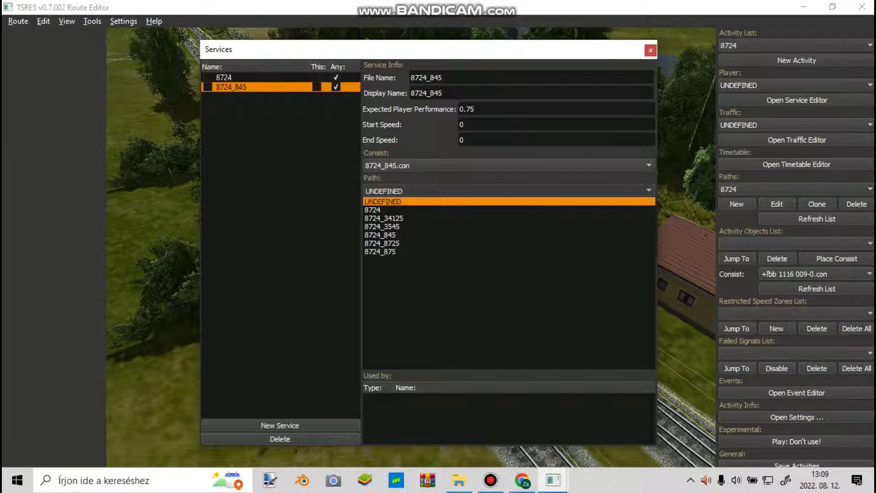
click(380, 234)
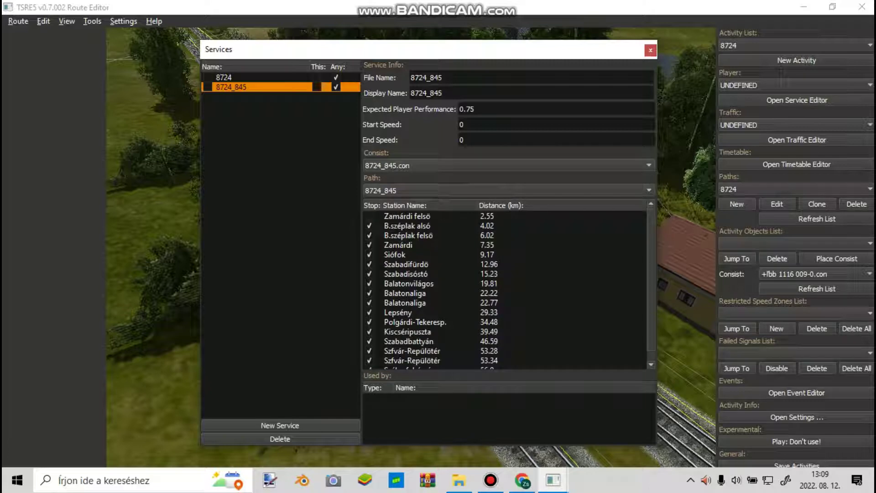
Step: Remove the service's stops at B.széplak alsó and B.széplak felső
click(370, 225)
click(369, 235)
Step: Switch to Chrome and look up the stops of train IC 845 on the Nagykanizsa–Székesfehérvár timetable pages
click(522, 480)
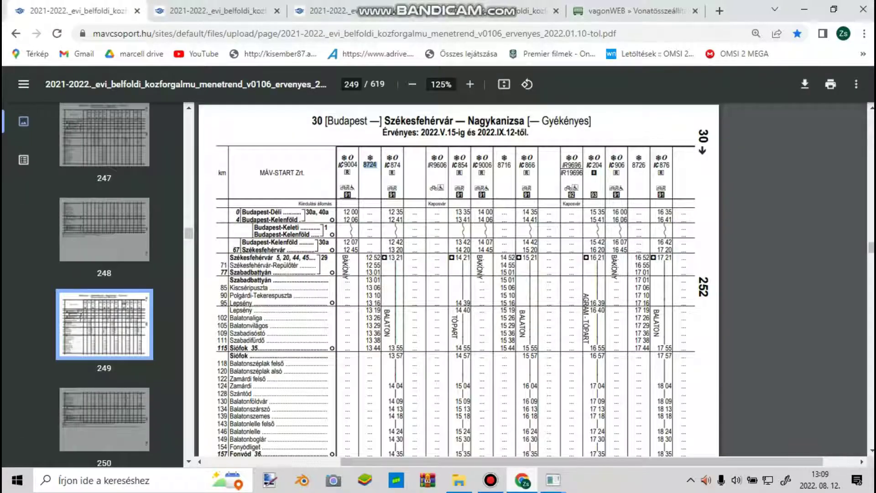
key(ctrl+Tab)
scroll(475, 281, up, 8)
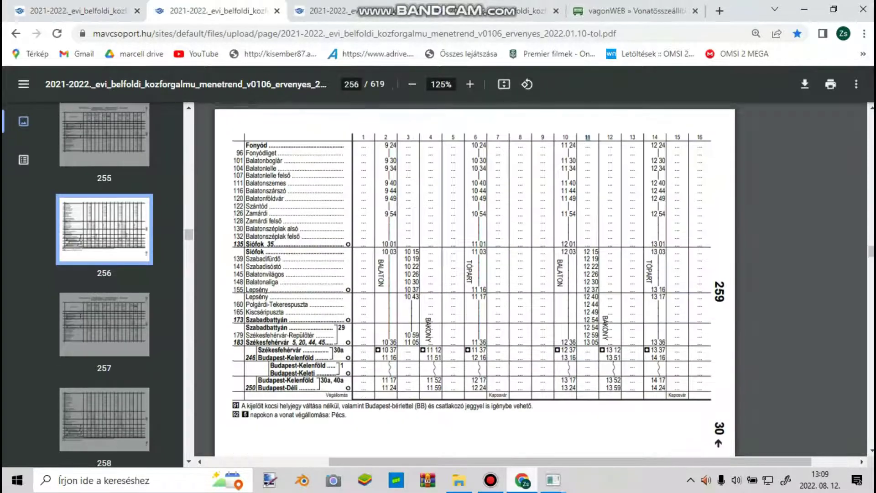
scroll(474, 279, up, 2)
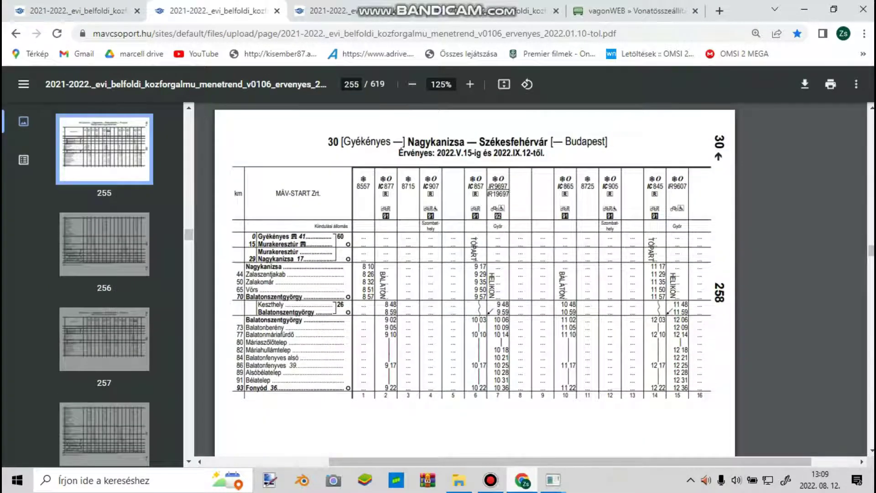
scroll(474, 279, down, 5)
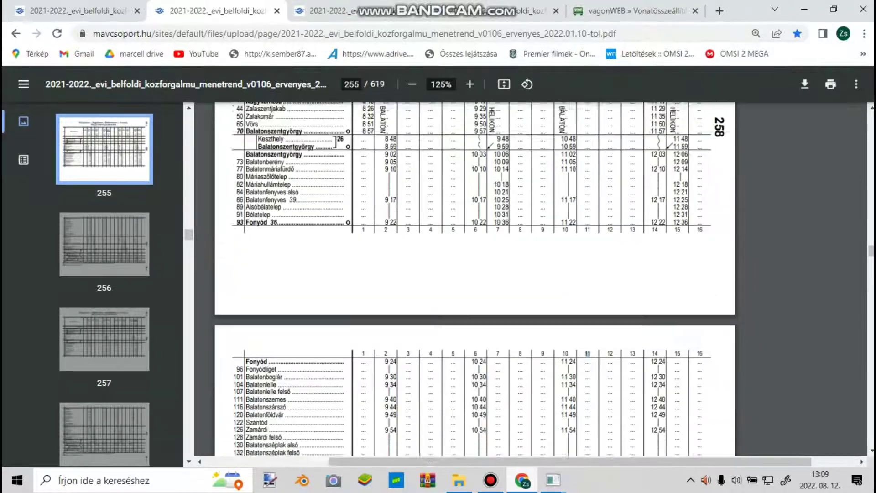
scroll(475, 279, down, 1)
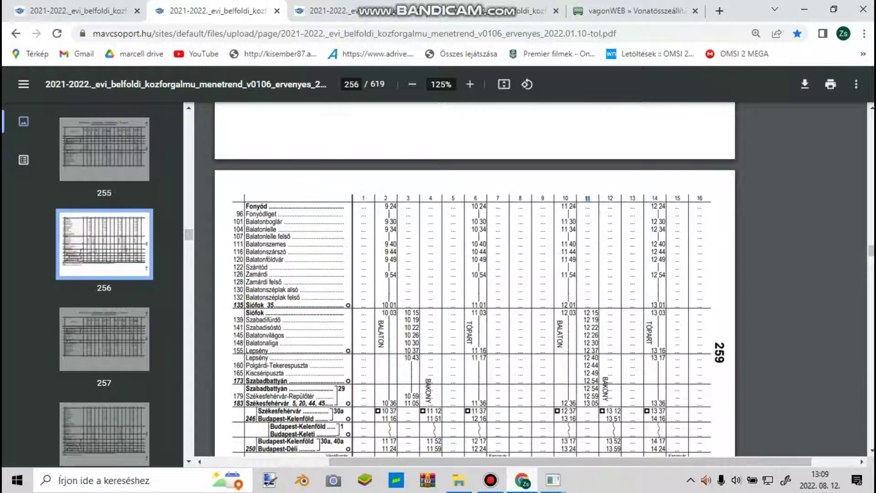
Step: Back in TSRE5 Route Editor, add a stop at Zamárdi felső and remove the stop at Zamárdi for service 8724_845
mouse_move(553, 480)
click(665, 425)
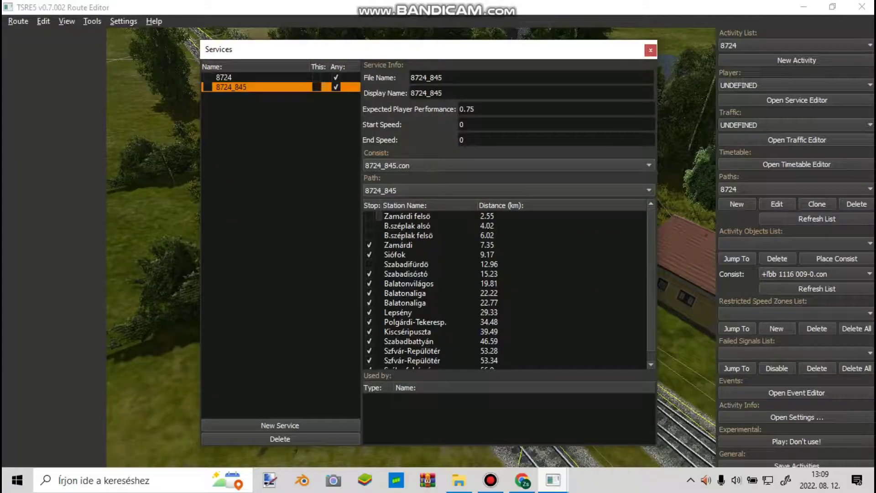
click(369, 216)
click(369, 245)
Step: Check the timetable in Chrome and remove the service's stops at Szabadisóstó, Balatonvilágos and both Balatonaliga entries in TSRE5
click(522, 480)
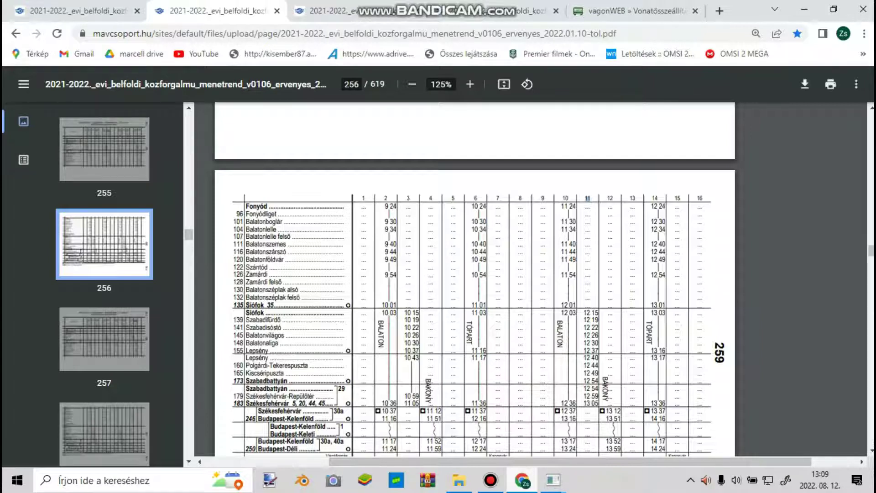
click(553, 480)
click(626, 418)
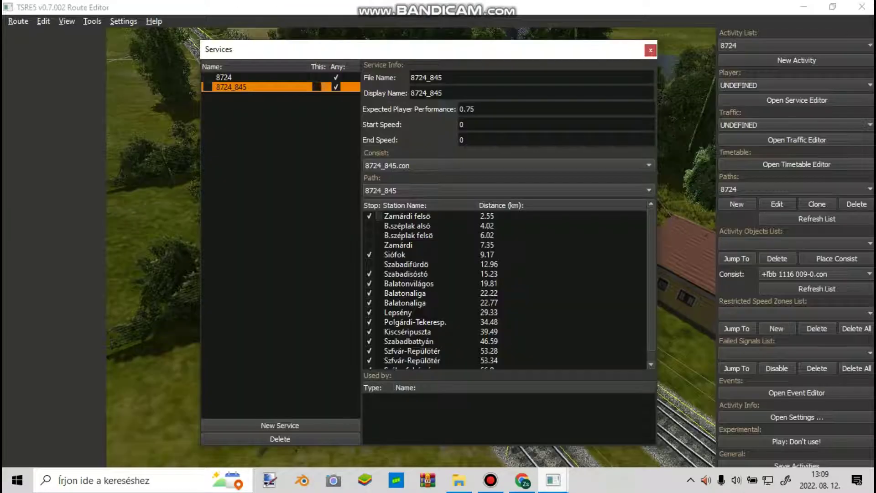
click(369, 274)
click(370, 283)
click(370, 303)
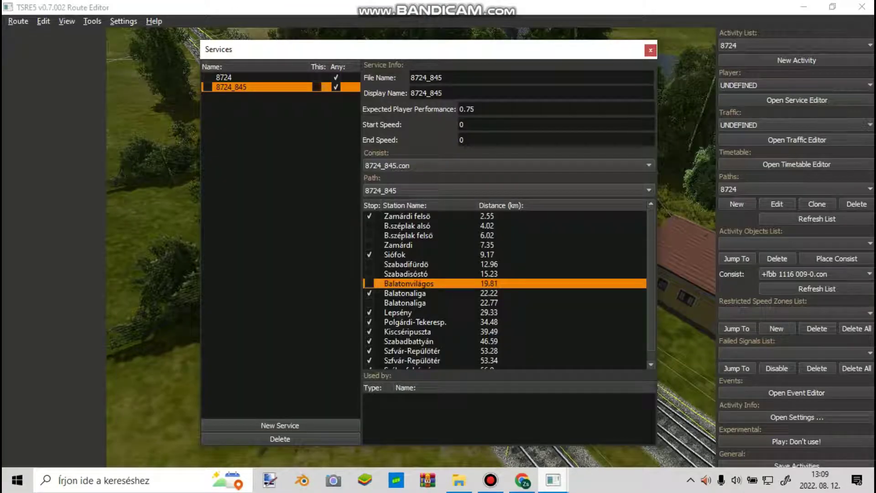
click(369, 293)
Step: Recheck the timetable in Chrome and remove the TSRE5 service's stops at Polgárdi-Tekeresp., Kiscséripuszta, Szabadbattyán and both Szfvár-Repülőtér entries
click(523, 480)
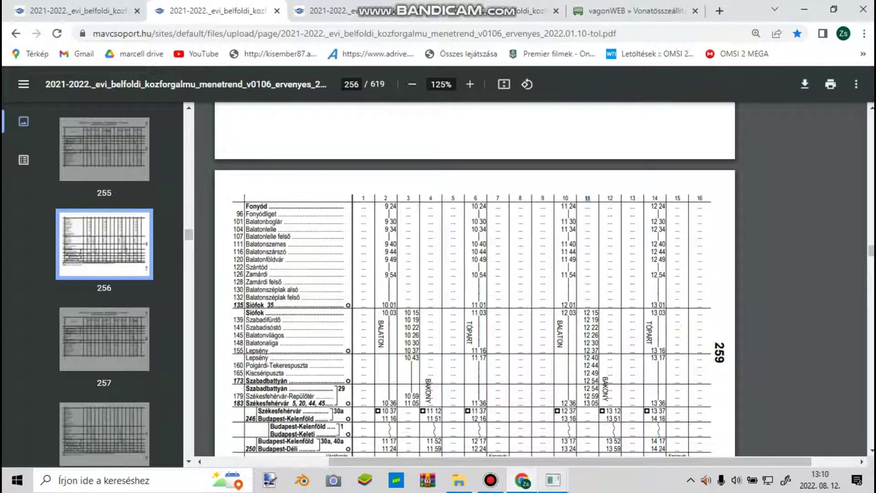
click(553, 479)
click(623, 422)
scroll(504, 287, down, 1)
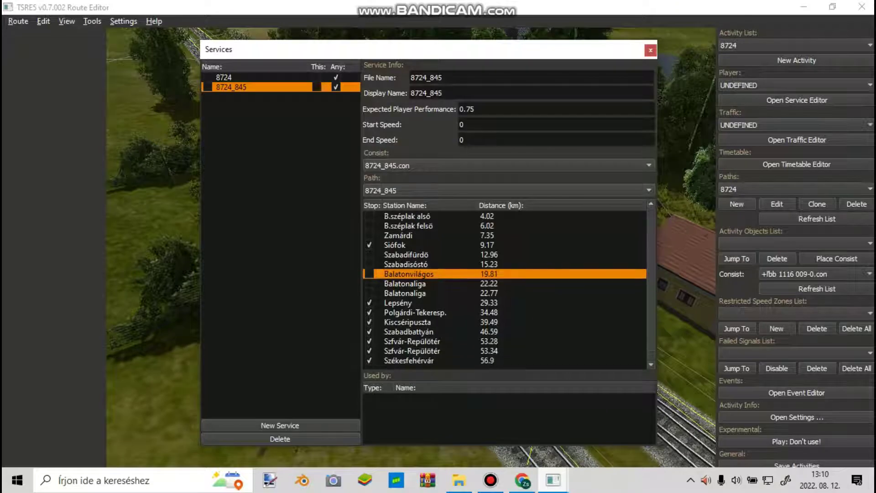
click(369, 312)
click(369, 322)
click(369, 331)
click(369, 341)
click(369, 350)
scroll(369, 350, up, 1)
Step: Create another service named 8724_875, copying the name from the 8724_875.con file in the CONSISTS folder in File Explorer
click(280, 425)
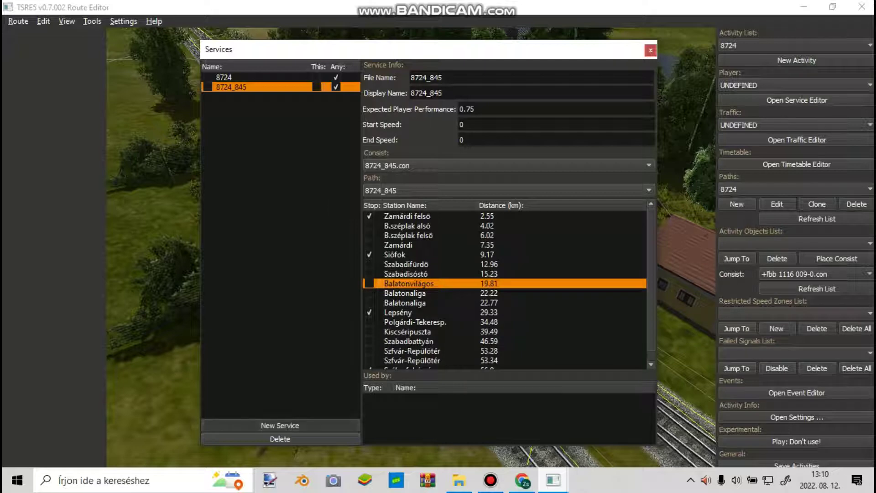
click(458, 480)
click(162, 121)
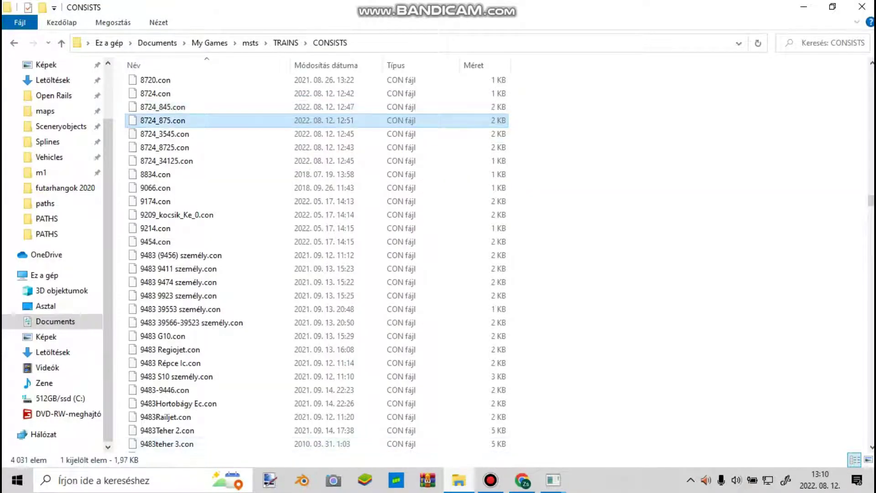
right_click(181, 121)
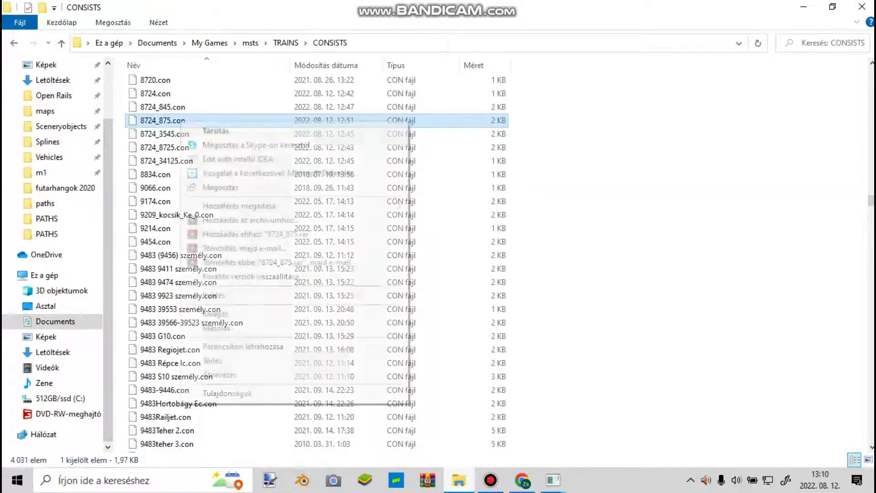
click(220, 374)
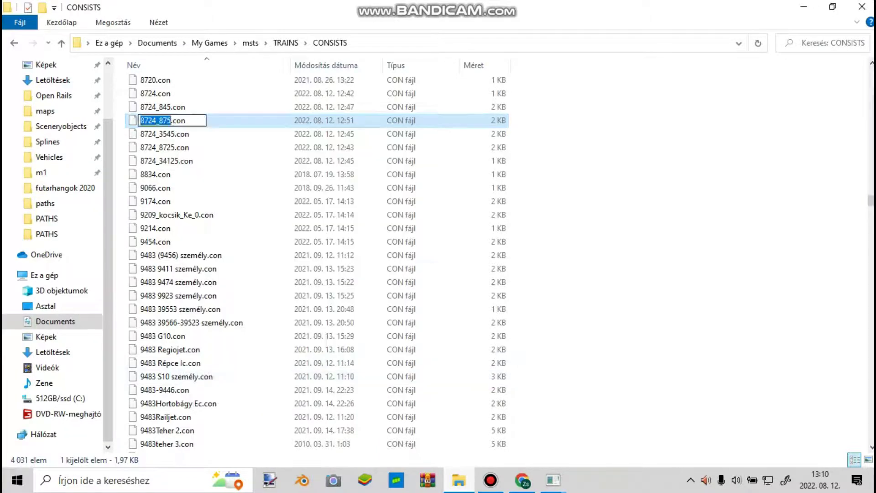
key(ctrl+c)
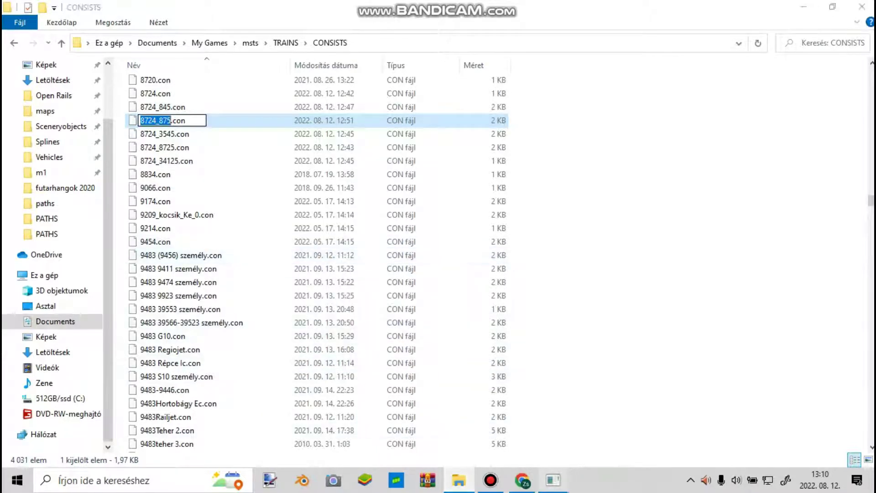
key(Escape)
key(alt+Tab)
key(ctrl+v)
key(Return)
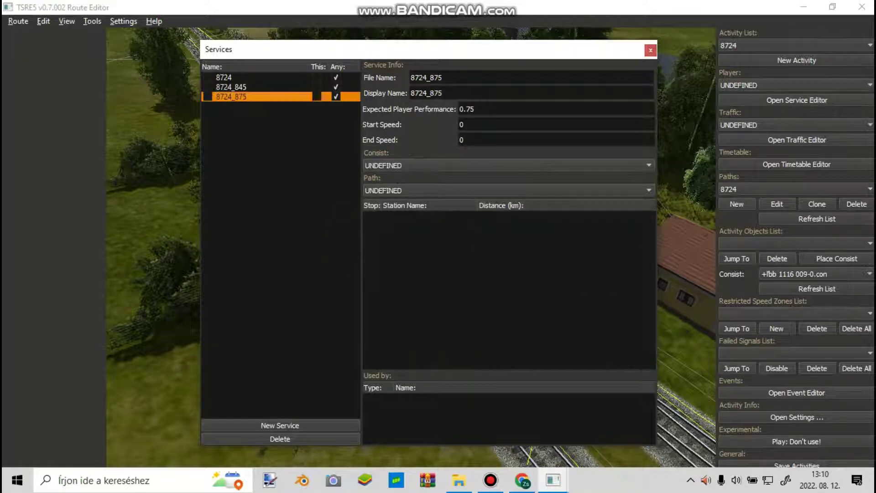
Step: Assign the consist 8724_875.con and the path 8724_875 to service 8724_875
click(508, 165)
scroll(506, 320, down, 20)
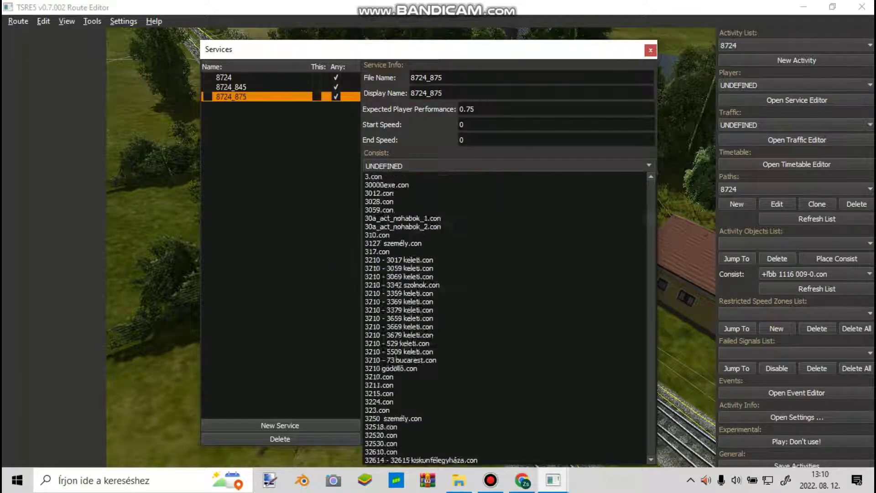
scroll(505, 319, down, 20)
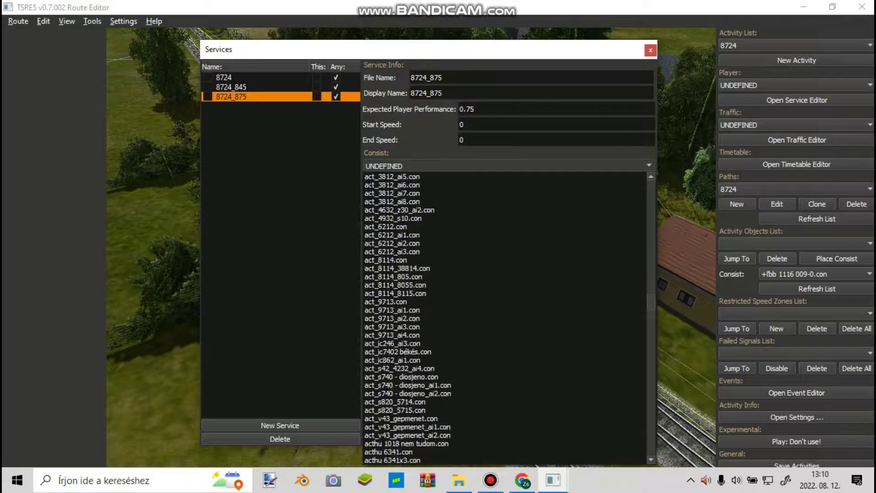
scroll(504, 276, up, 20)
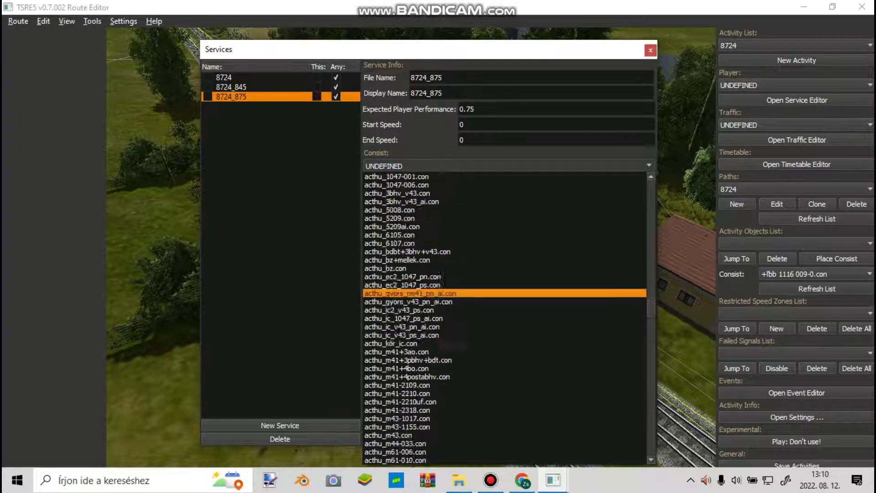
scroll(505, 320, up, 20)
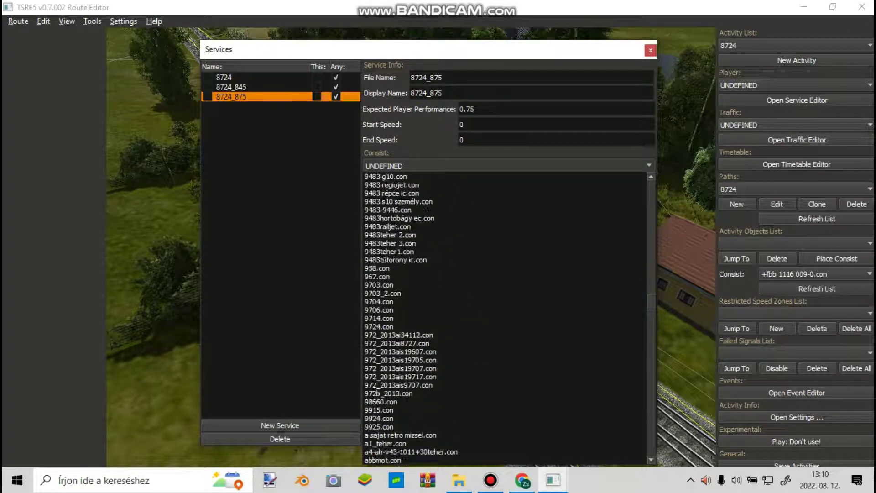
scroll(502, 243, down, 8)
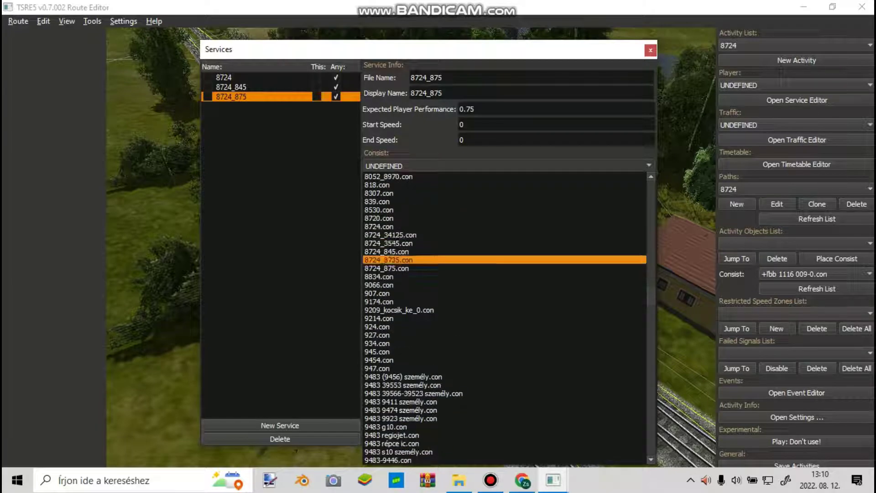
click(387, 268)
click(502, 190)
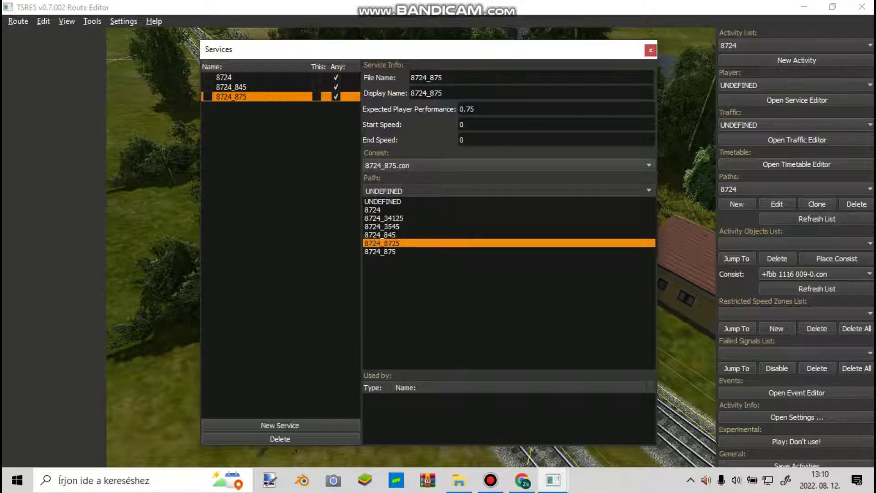
click(379, 251)
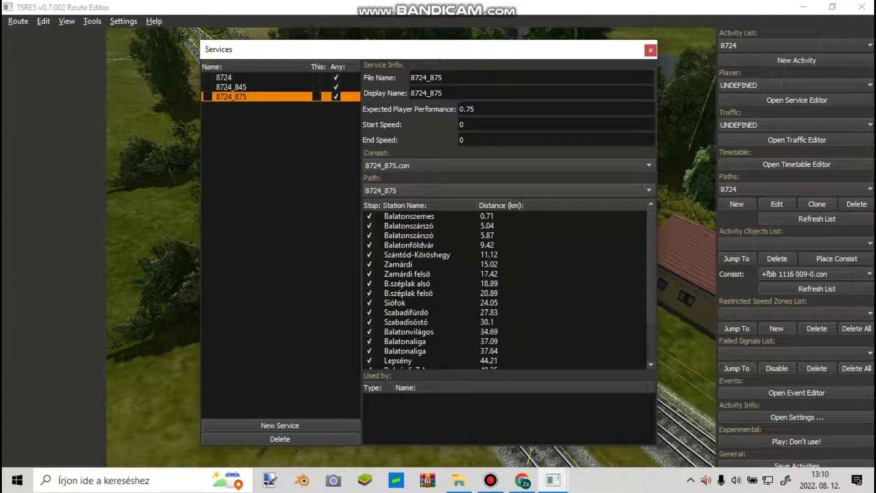
Step: Check the stops of train IC 875 in the Nagykanizsa–Székesfehérvár timetable in Chrome, and return to TSRE5 Route Editor
click(522, 480)
scroll(474, 278, down, 5)
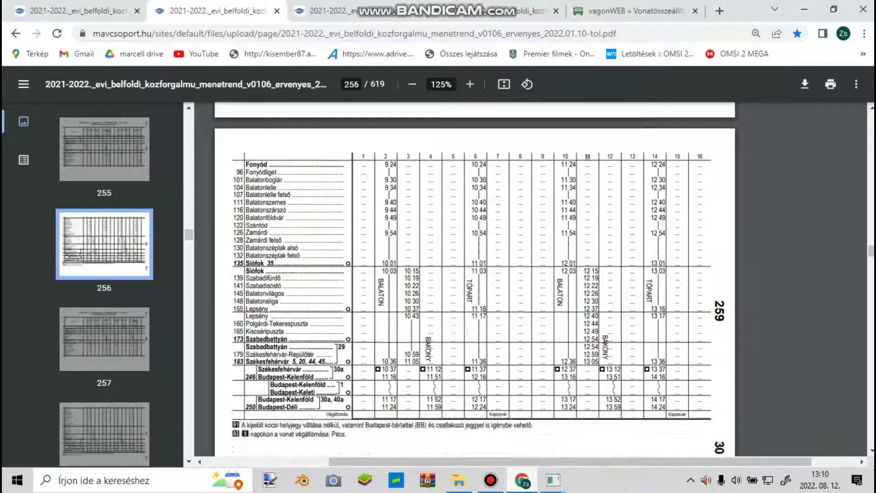
scroll(475, 278, up, 5)
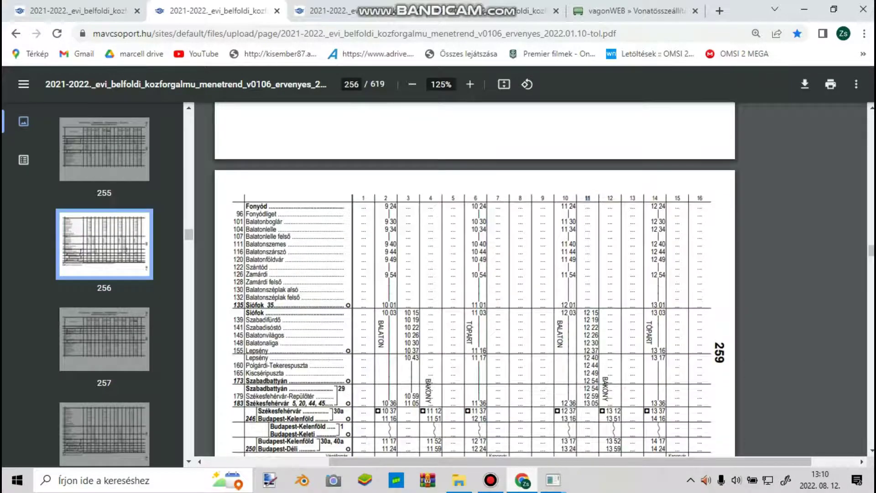
scroll(475, 278, up, 10)
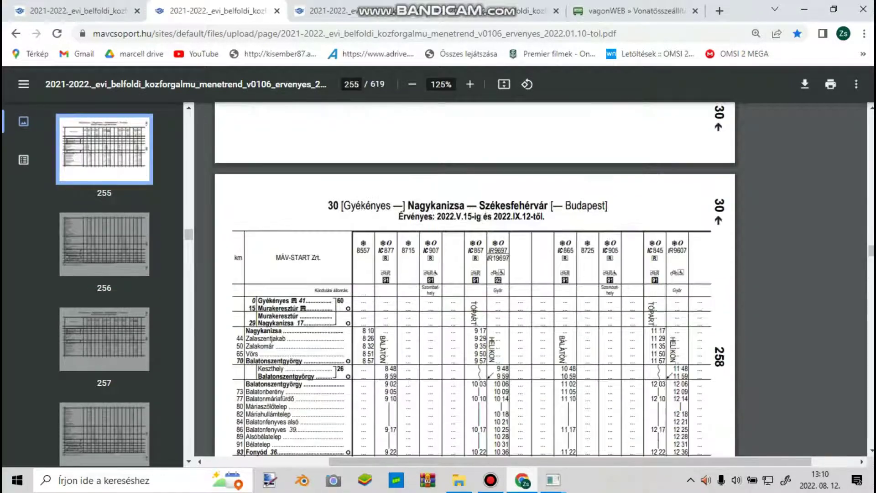
scroll(475, 278, down, 20)
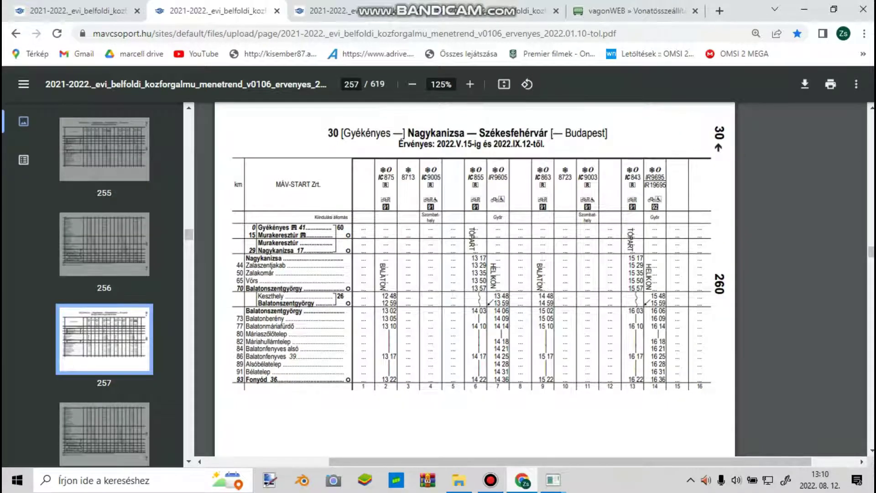
scroll(474, 279, down, 10)
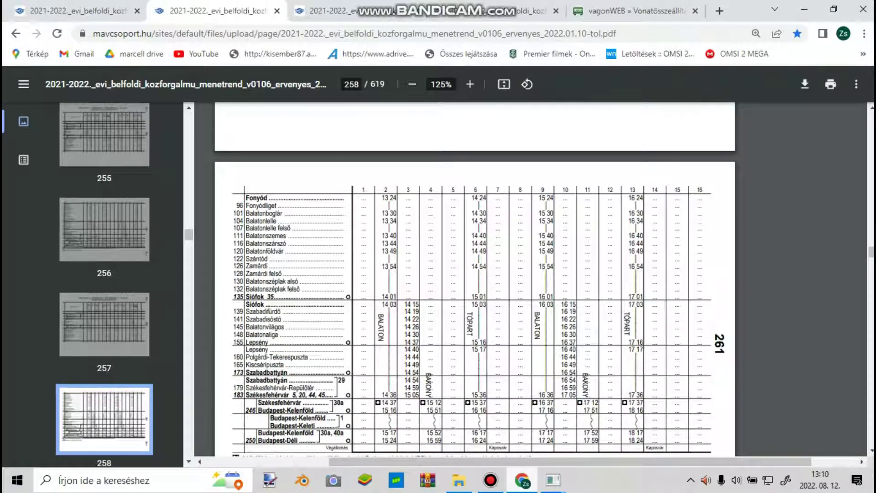
mouse_move(553, 480)
click(618, 434)
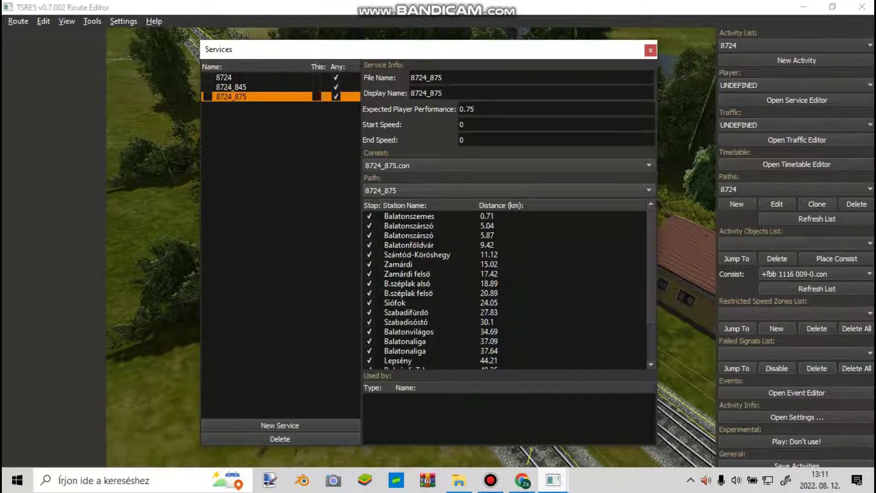
Step: Remove service 8724_875's stops at both Balatonszárszó entries, Balatonföldvár, Szántód-Köröshegy, Zamárdi, Zamárdi felső, B.széplak alsó and B.széplak felső
click(369, 226)
click(370, 235)
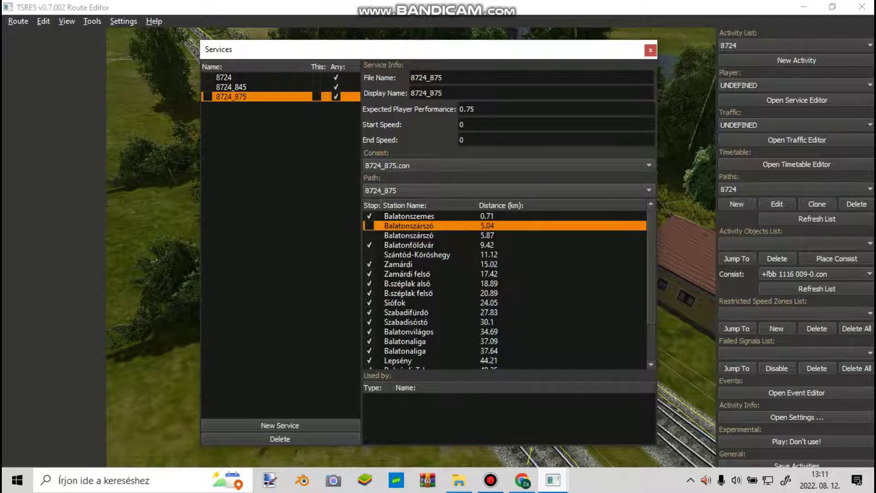
click(370, 245)
click(369, 264)
click(369, 274)
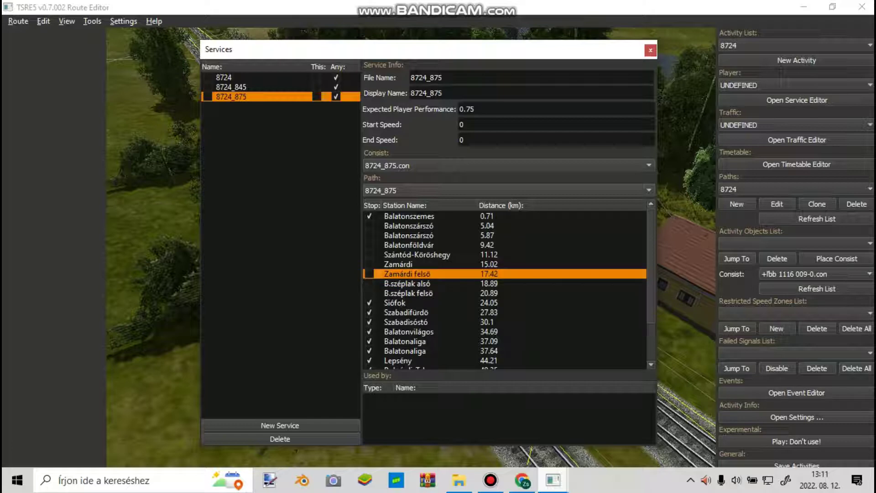
Step: Remove the service's stops at Szabadifürdő, Szabadisóstó, Balatonvilágos, both Balatonaliga entries, Polgárdi-Tekeresp., Kiscséripuszta, Szabadbattyán and Szfvár-Repülőtér
click(369, 312)
click(369, 321)
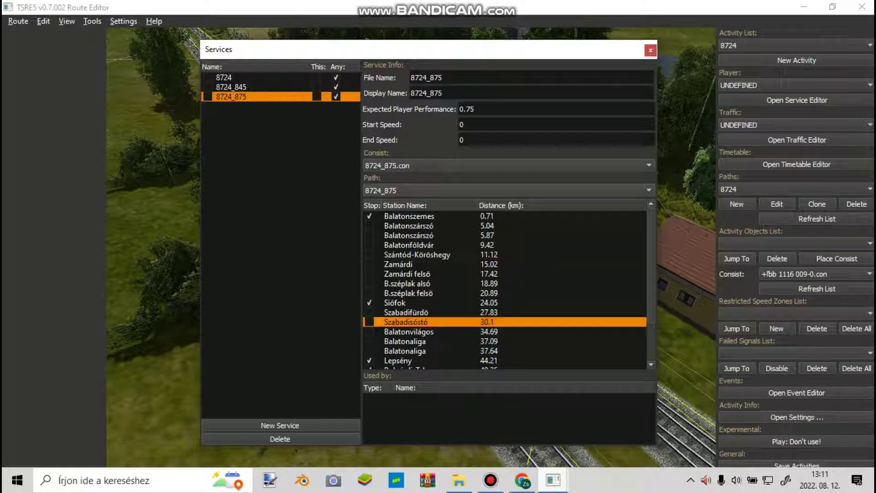
scroll(509, 289, down, 2)
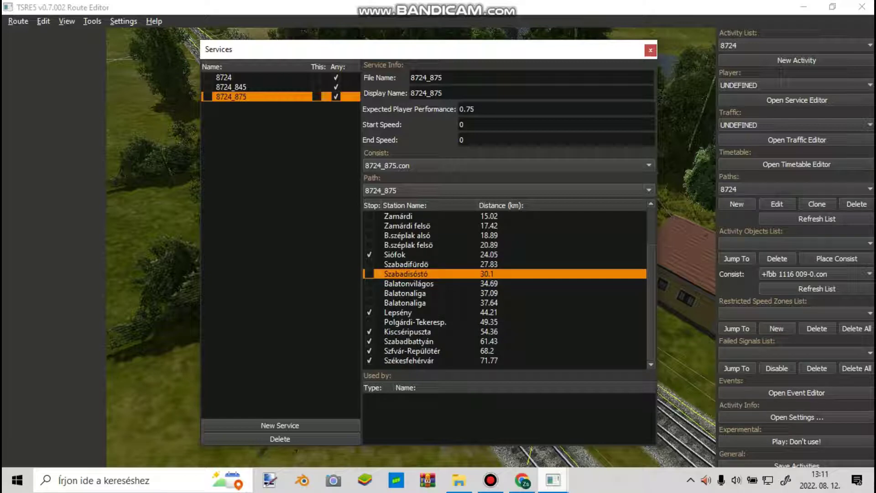
click(370, 331)
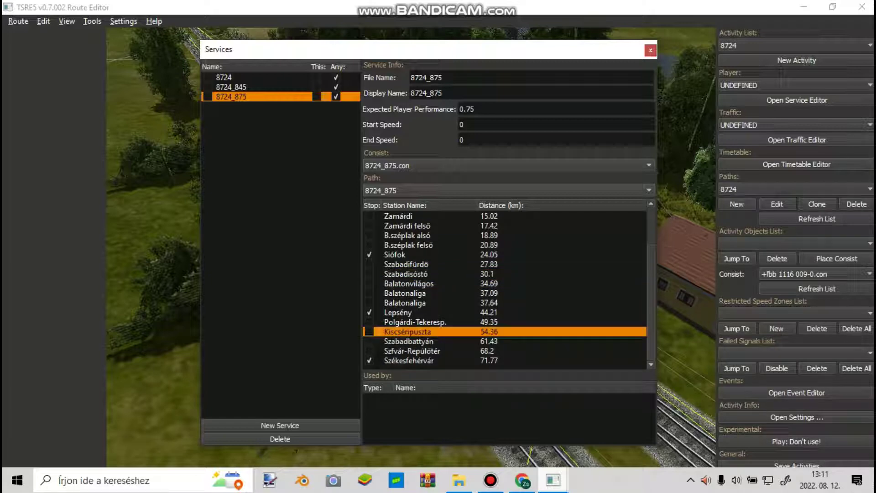
scroll(504, 289, up, 2)
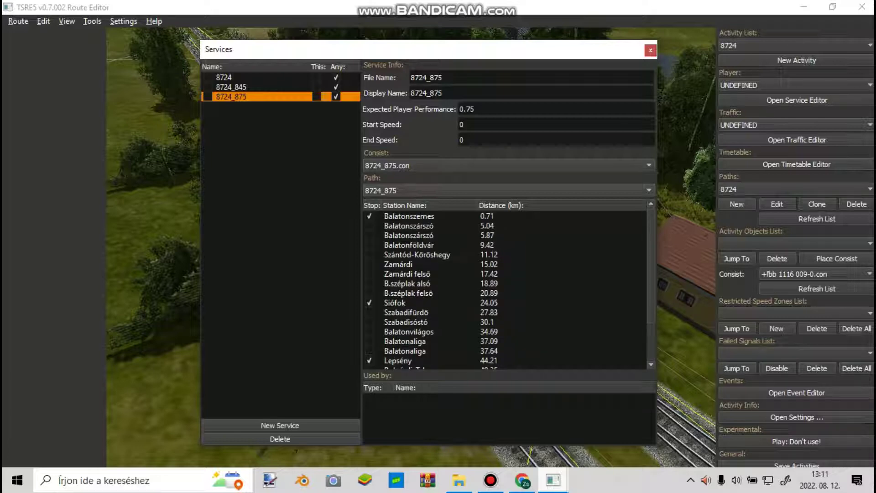
Step: Create another service named 8724_3545, copying the name from the 8724_3545.con file in the CONSISTS folder in File Explorer
click(280, 425)
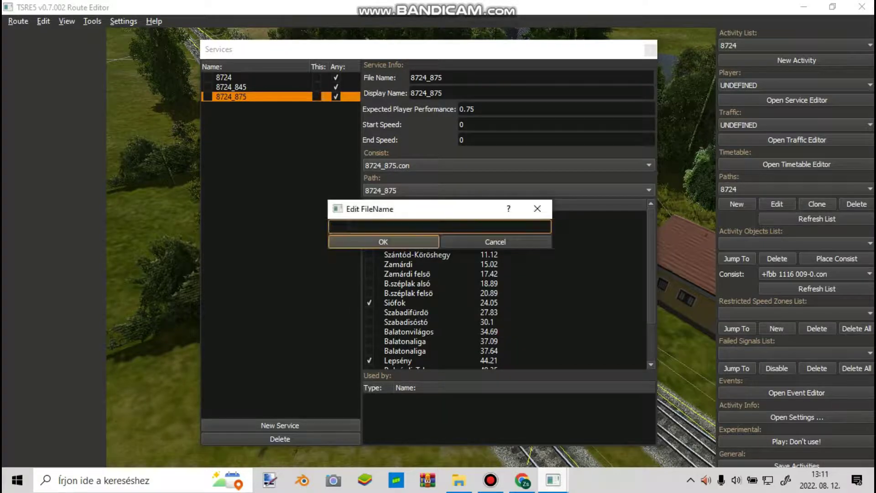
click(522, 480)
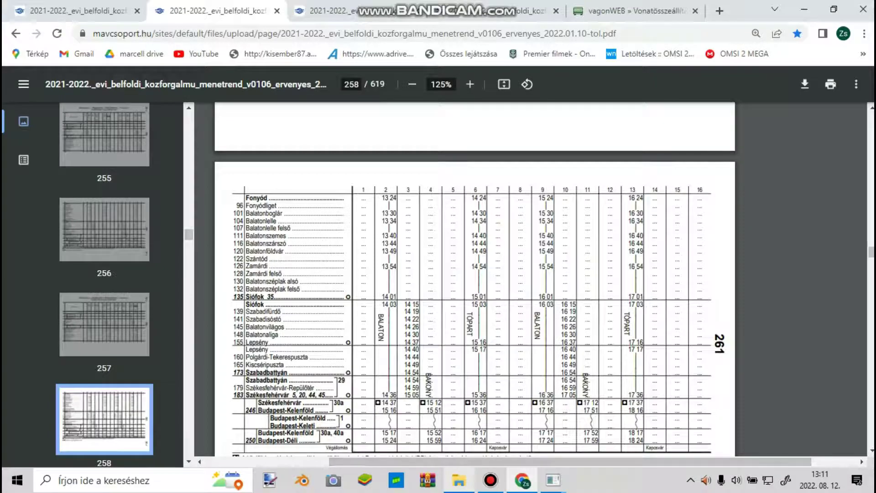
click(459, 480)
click(165, 134)
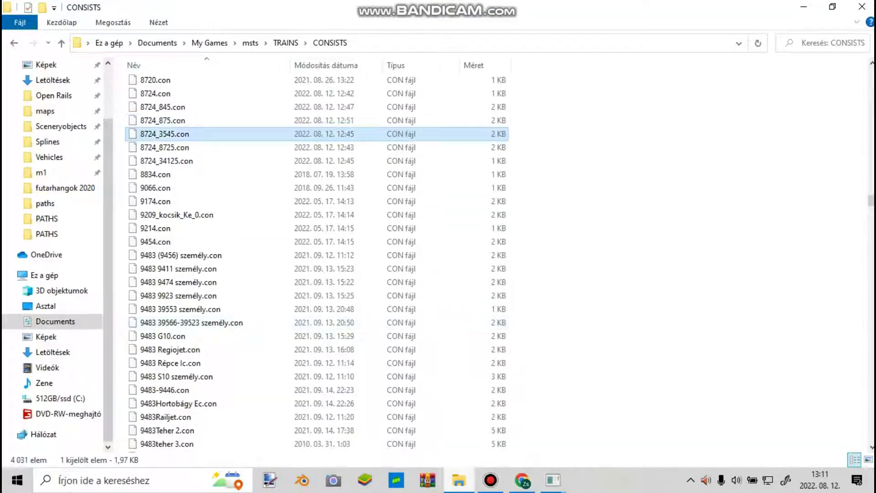
right_click(189, 137)
click(230, 390)
key(F2)
key(ctrl+c)
key(alt+Tab)
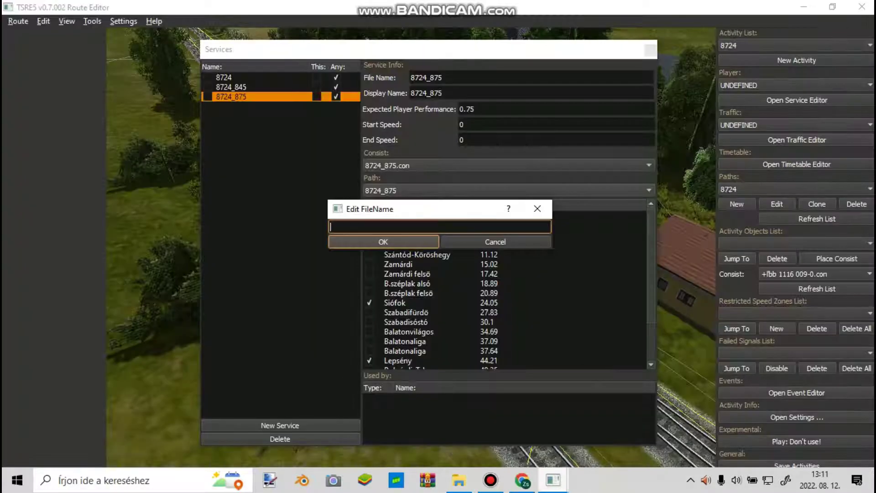
key(ctrl+v)
key(Return)
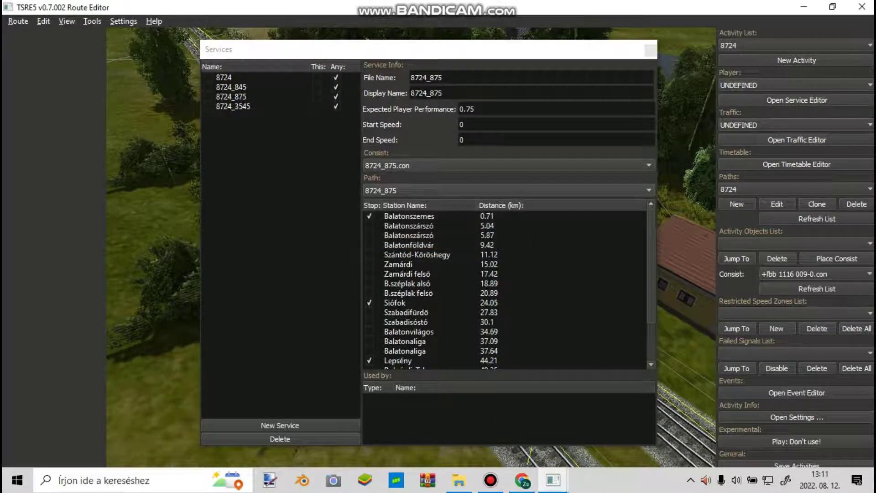
Step: Assign the consist 8724_3545.con and the path 8724_3545 to the new service
click(648, 165)
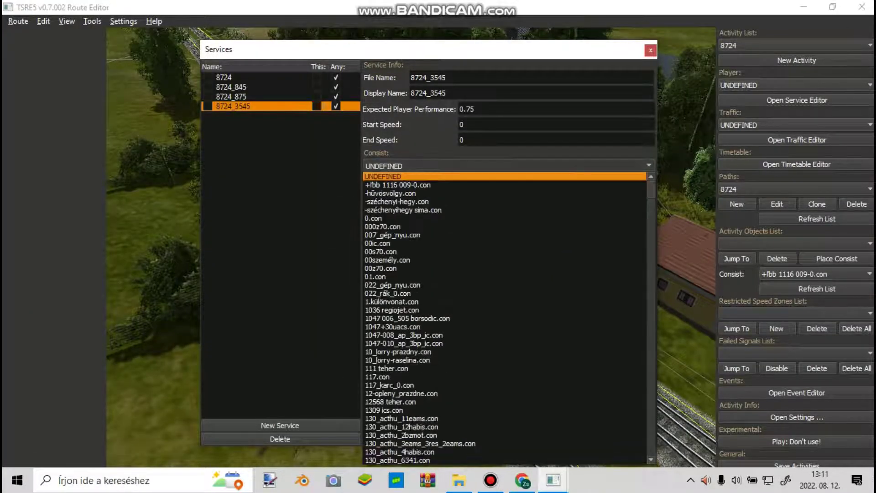
drag(650, 182, 651, 214)
scroll(506, 319, down, 20)
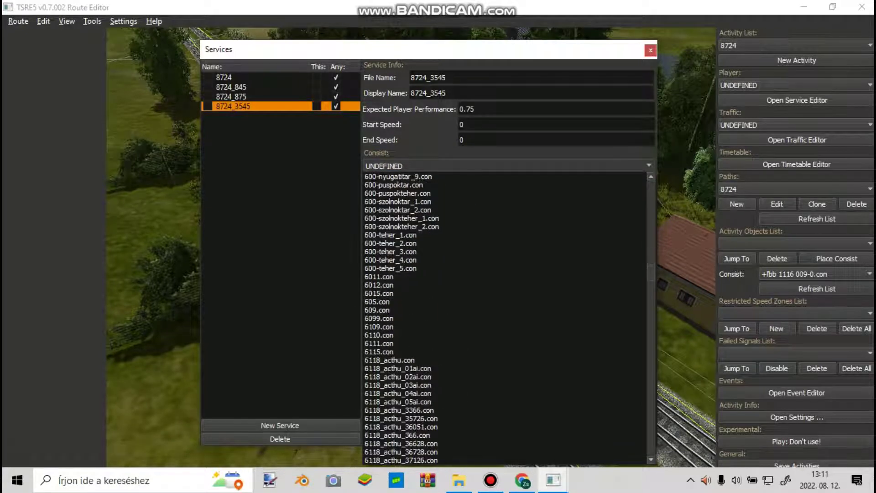
scroll(506, 320, down, 20)
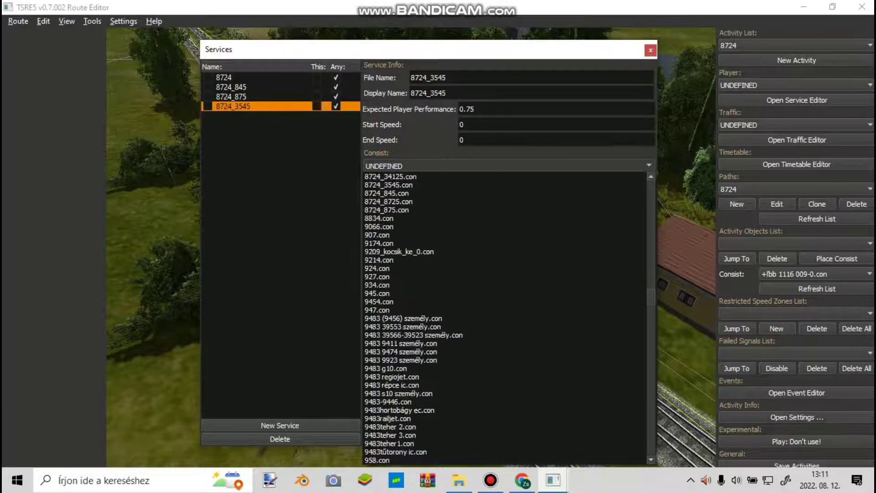
scroll(507, 319, up, 13)
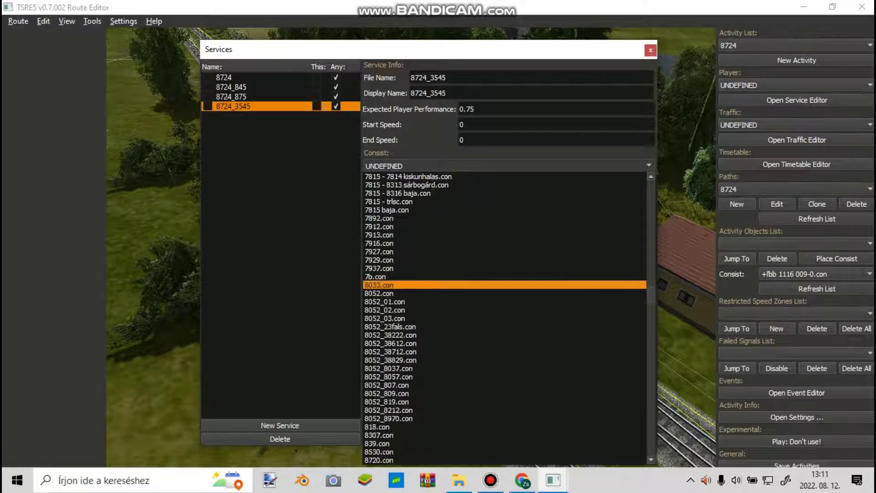
scroll(381, 402, down, 5)
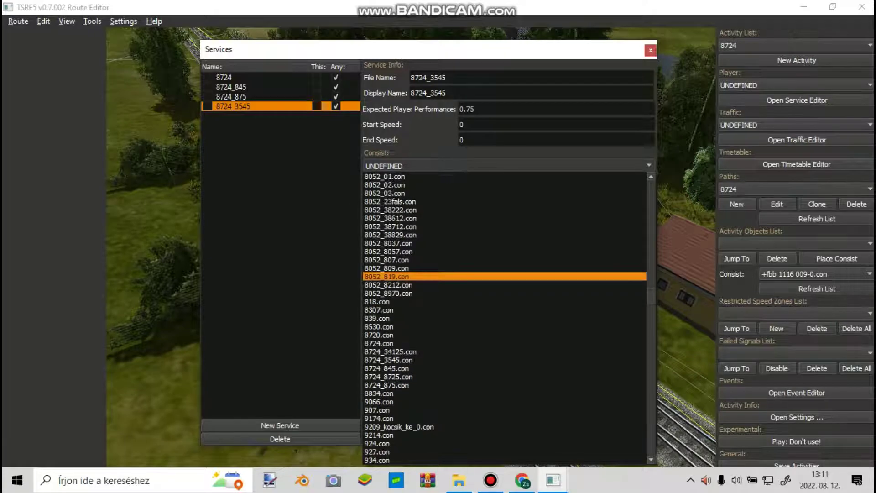
scroll(381, 401, down, 1)
key(Up)
key(Up)
key(Up)
key(Up)
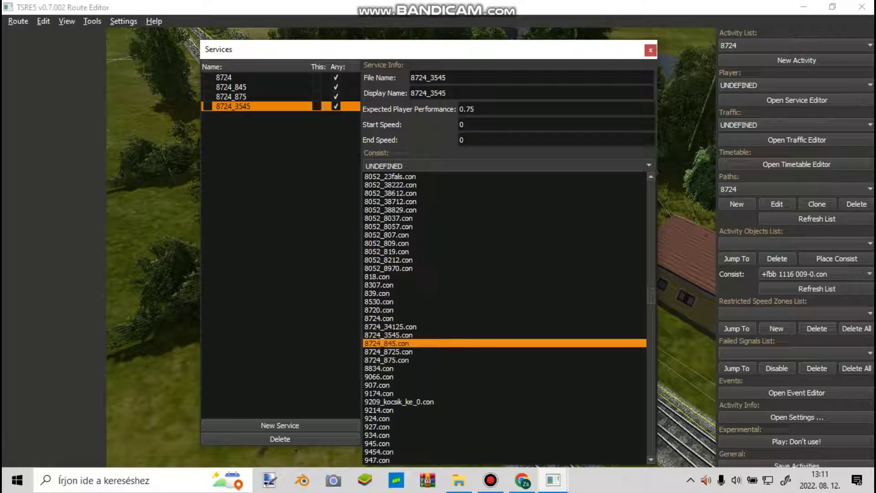
key(Down)
key(Down)
key(Up)
key(Up)
key(Up)
key(Return)
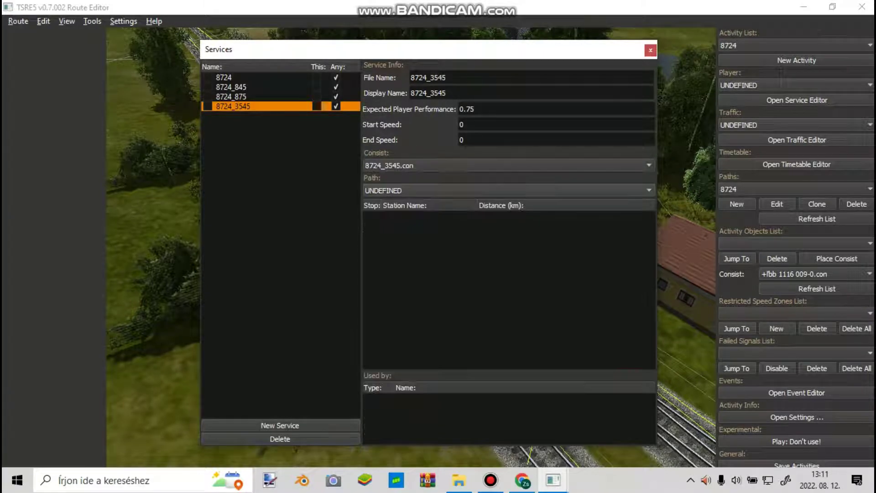
click(383, 191)
click(383, 226)
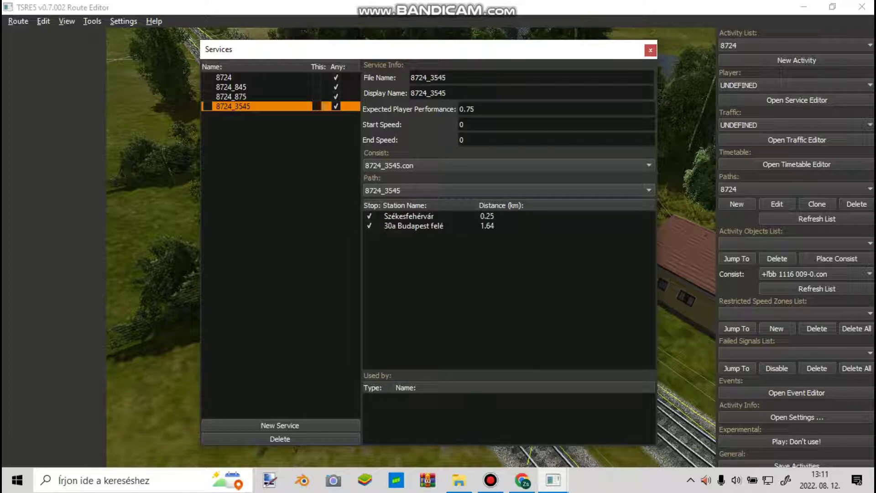
Step: Create another service named 8724_8725, copying the name from the 8724_8725.con file in the CONSISTS folder in File Explorer
click(279, 426)
click(522, 480)
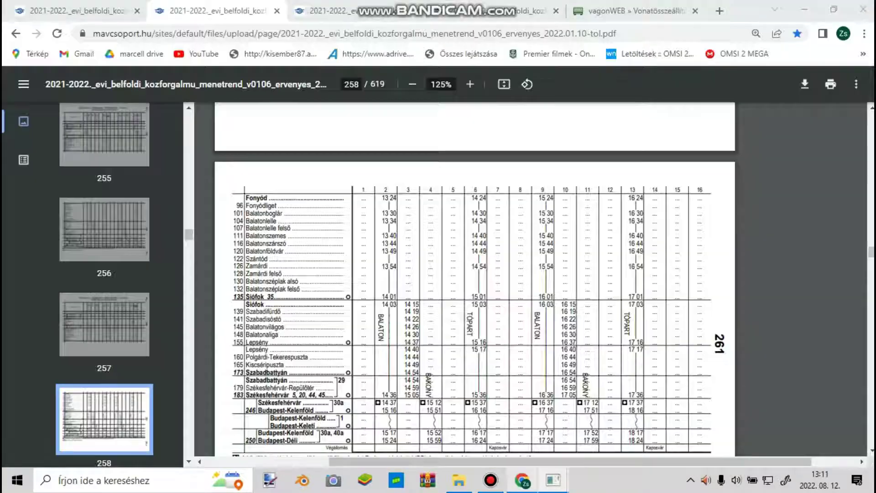
click(459, 480)
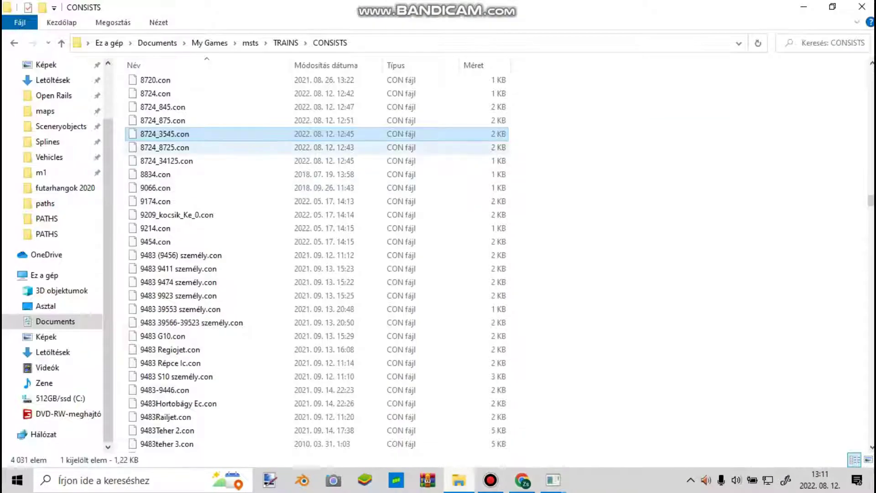
click(165, 147)
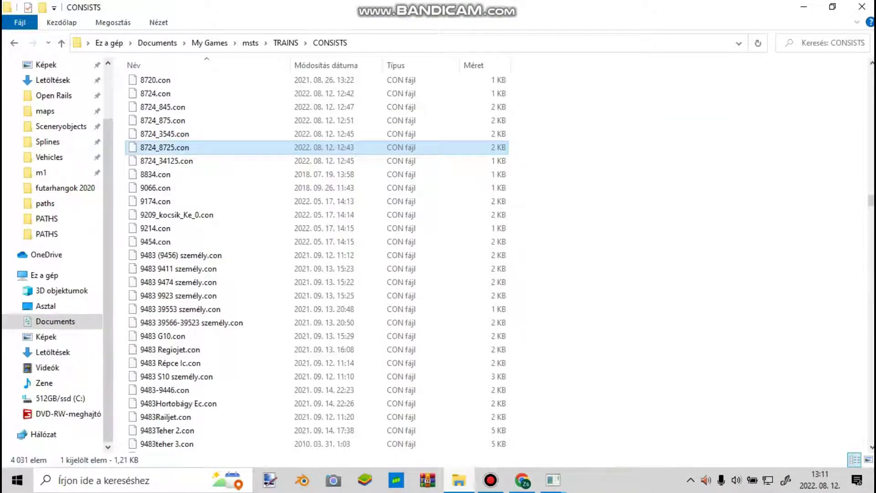
right_click(162, 147)
click(196, 400)
key(ctrl+c)
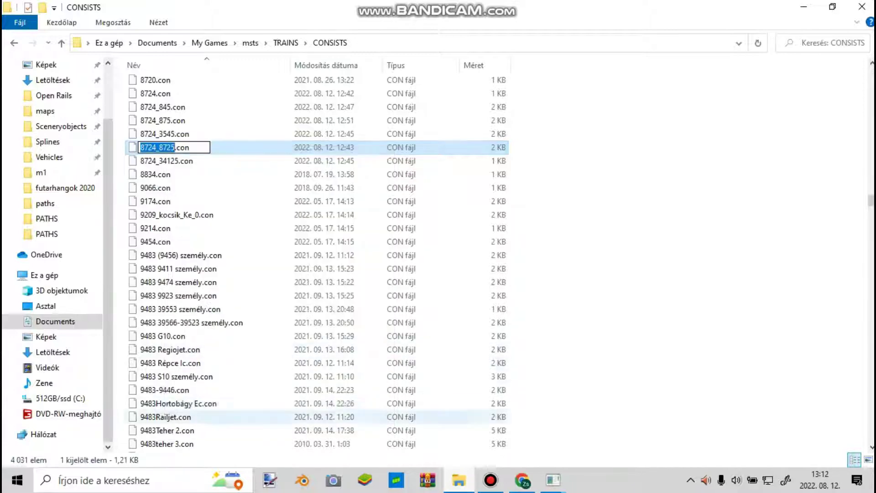
mouse_move(553, 480)
click(554, 411)
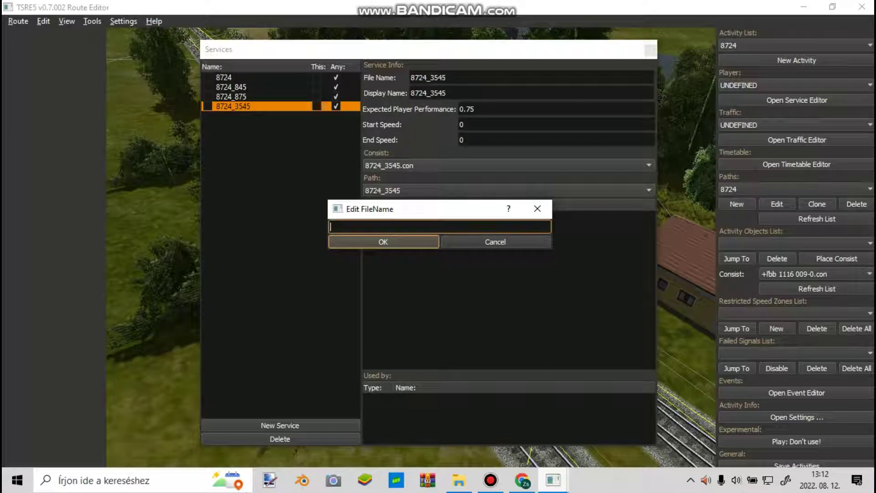
key(ctrl+v)
key(Return)
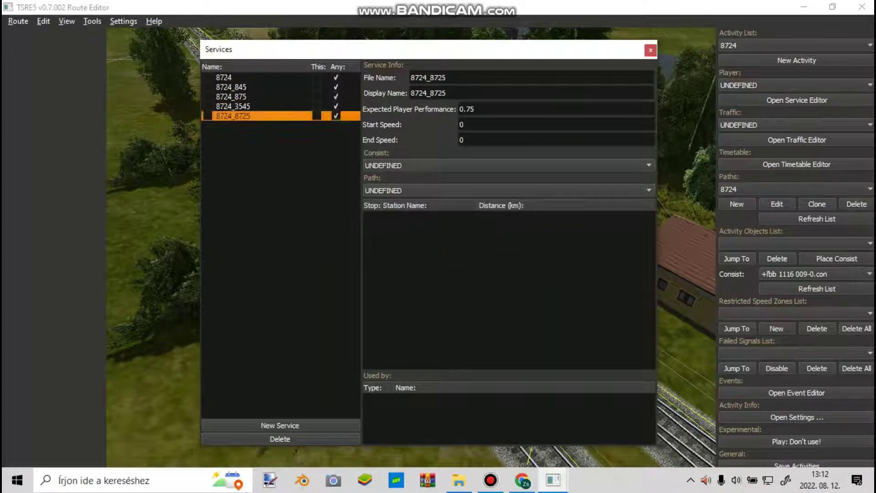
click(509, 165)
scroll(505, 317, down, 10)
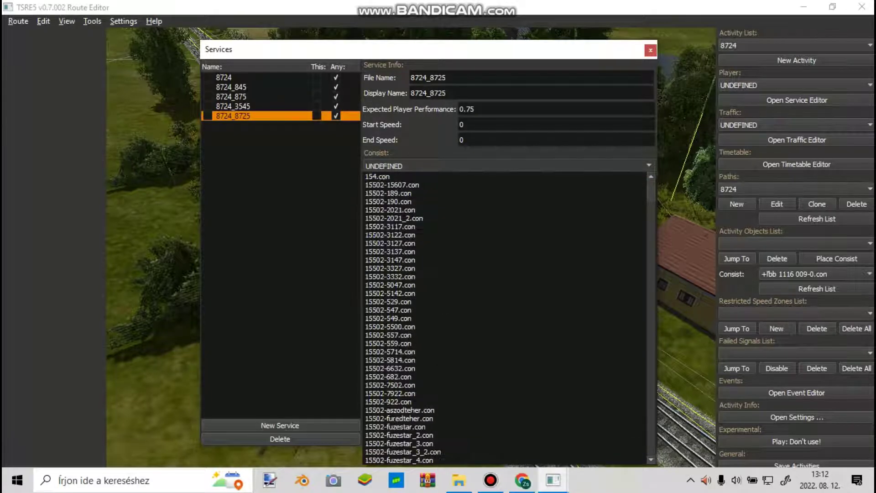
scroll(507, 315, down, 20)
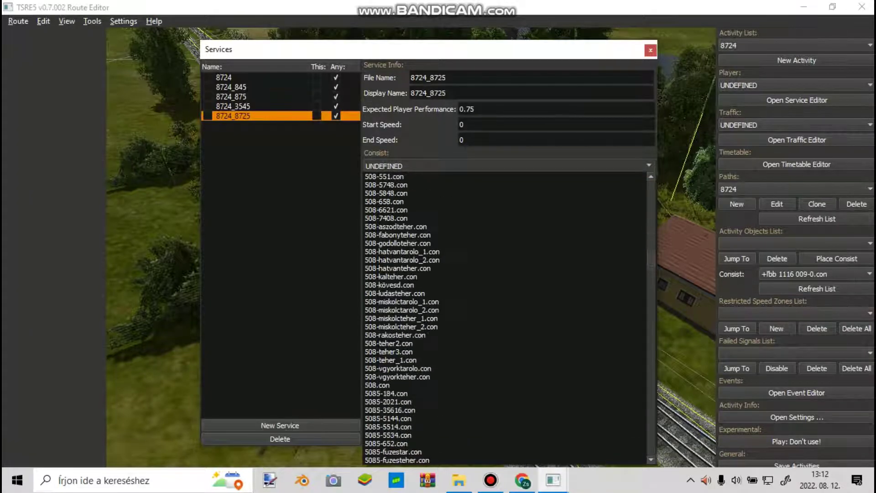
scroll(507, 315, down, 20)
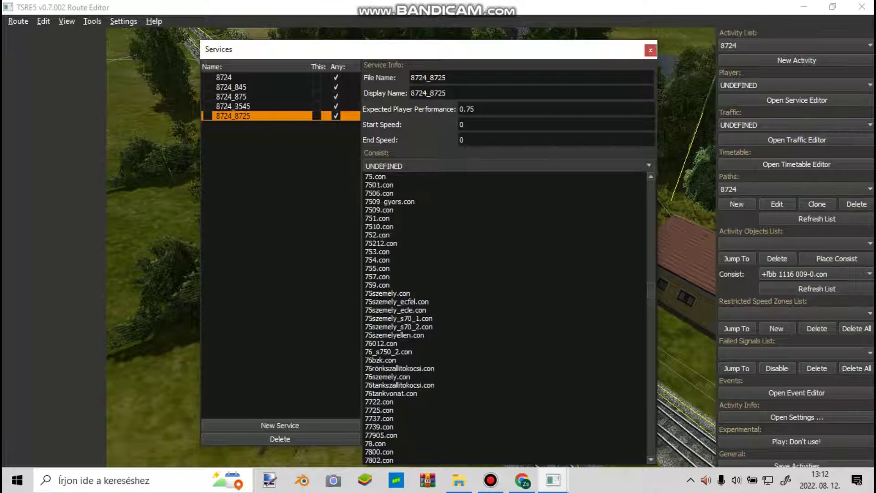
scroll(507, 293, down, 20)
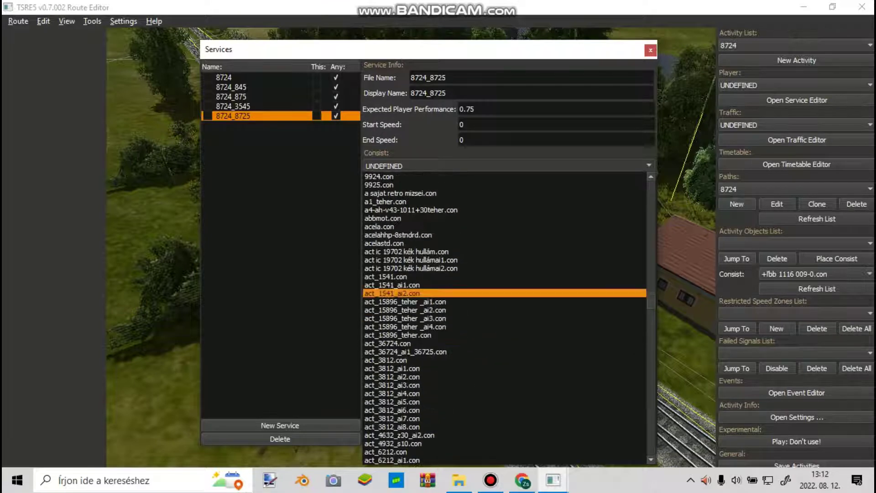
scroll(504, 293, up, 9)
click(490, 480)
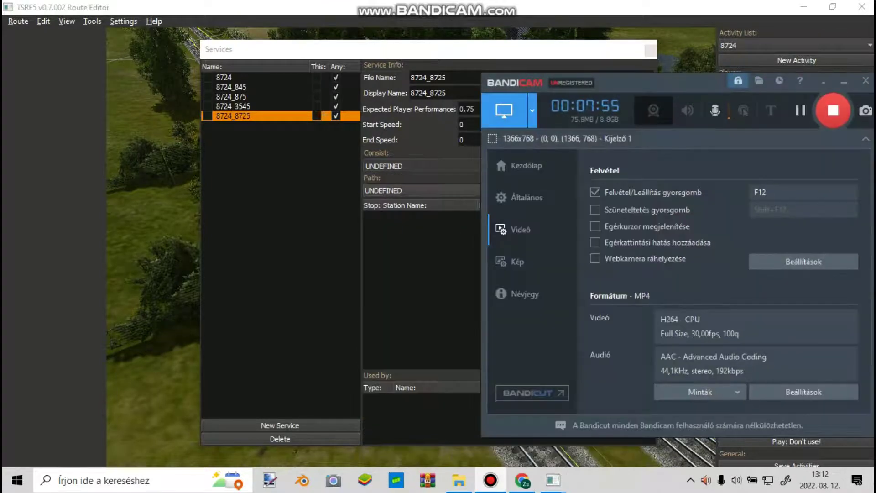
click(833, 111)
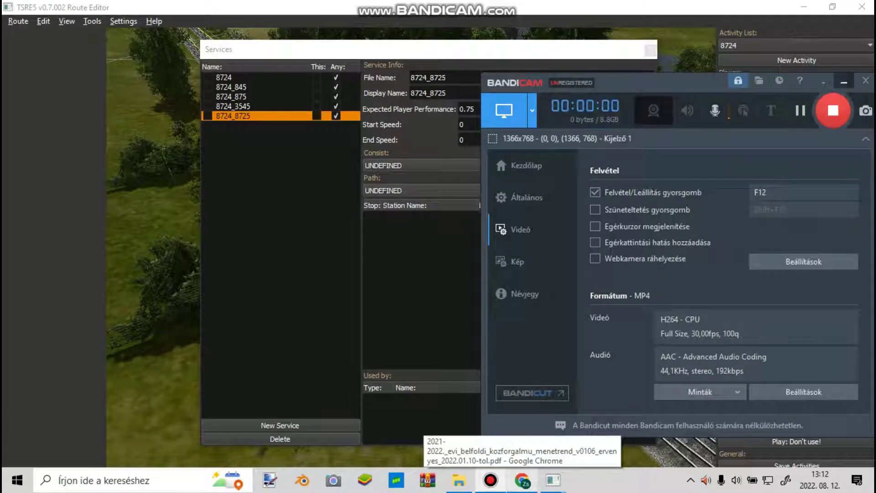
click(843, 81)
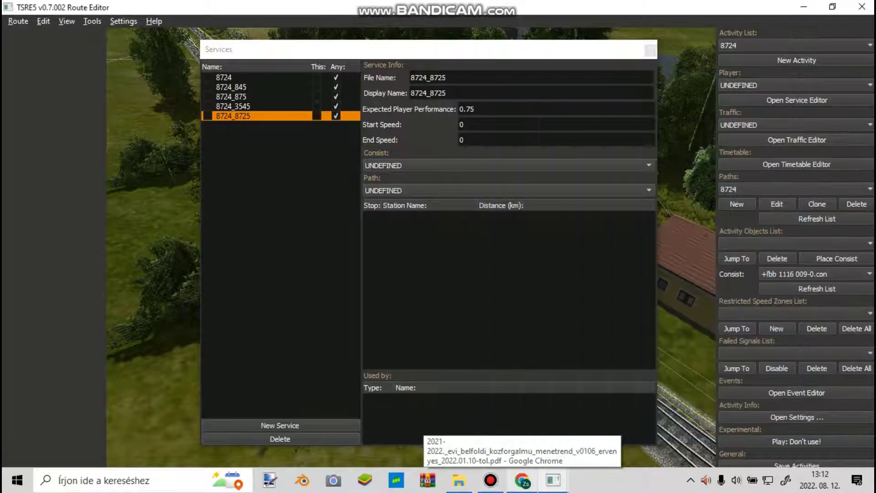
Step: Assign the consist 8724_8725.con and the path 8724_8725 to the new service
click(508, 165)
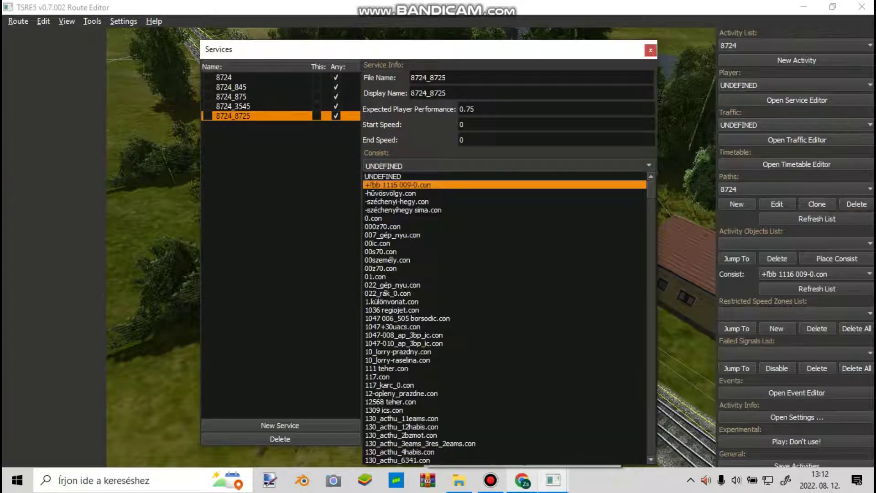
scroll(427, 392, down, 20)
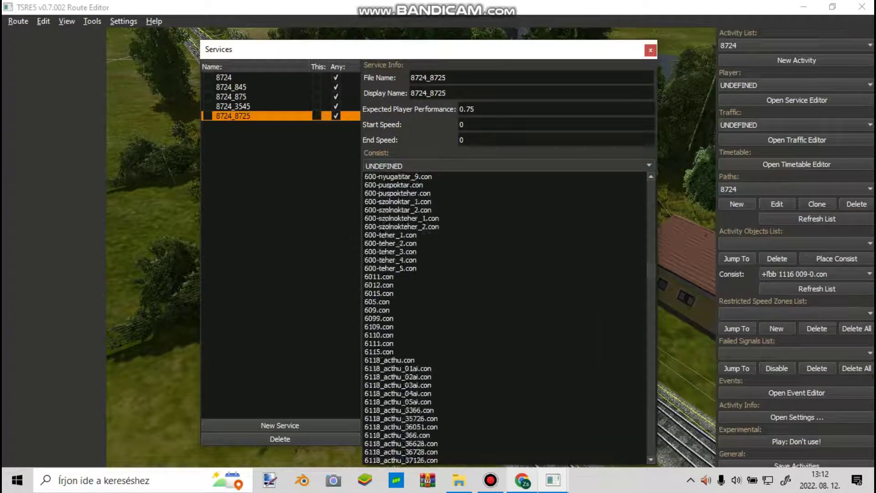
scroll(427, 391, down, 20)
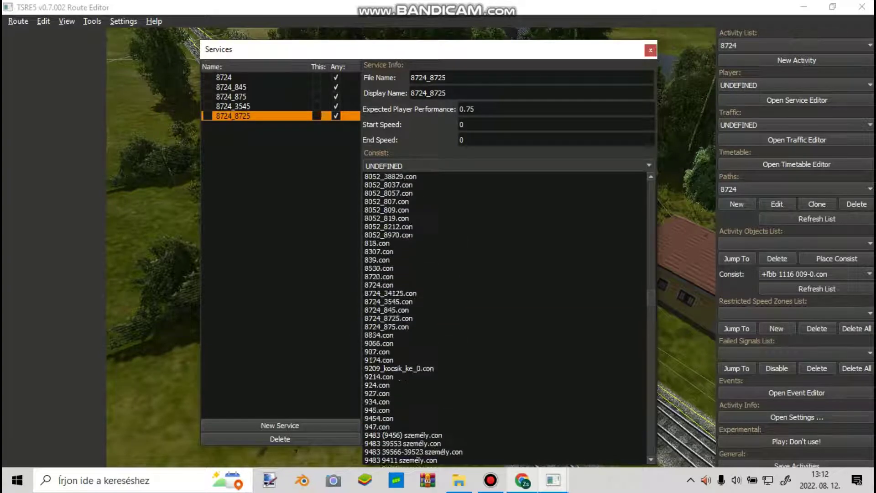
scroll(427, 359, down, 7)
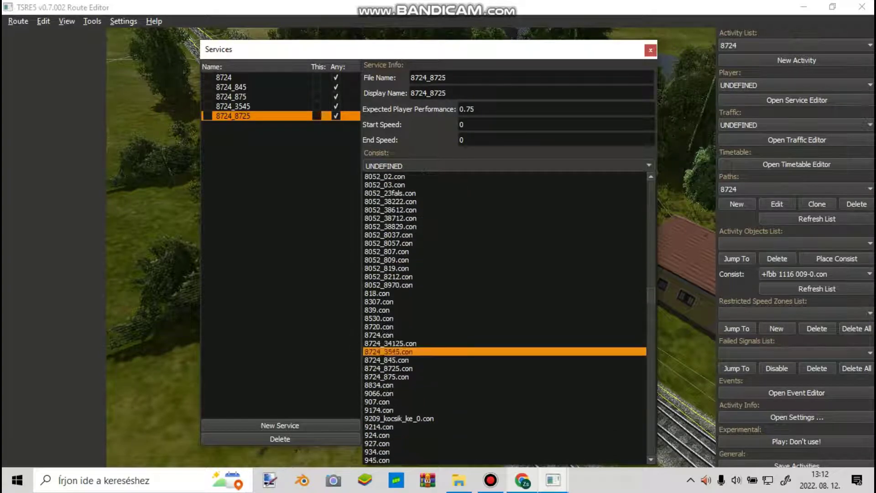
click(427, 368)
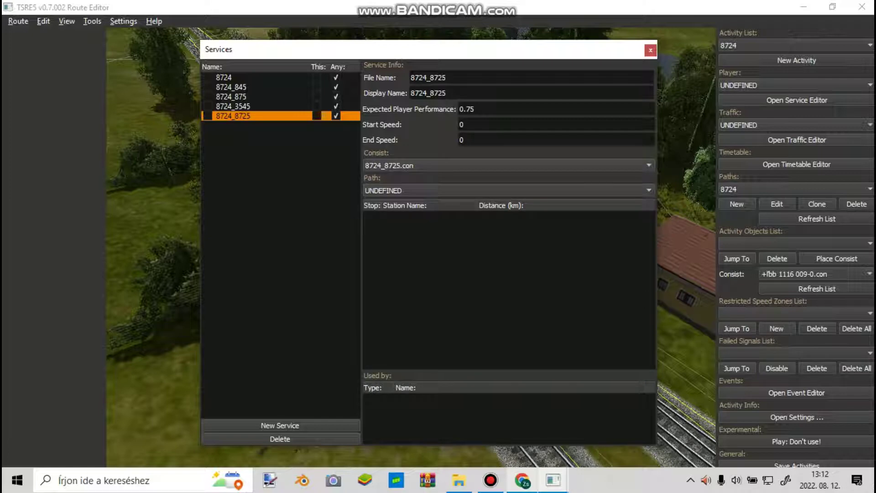
click(428, 191)
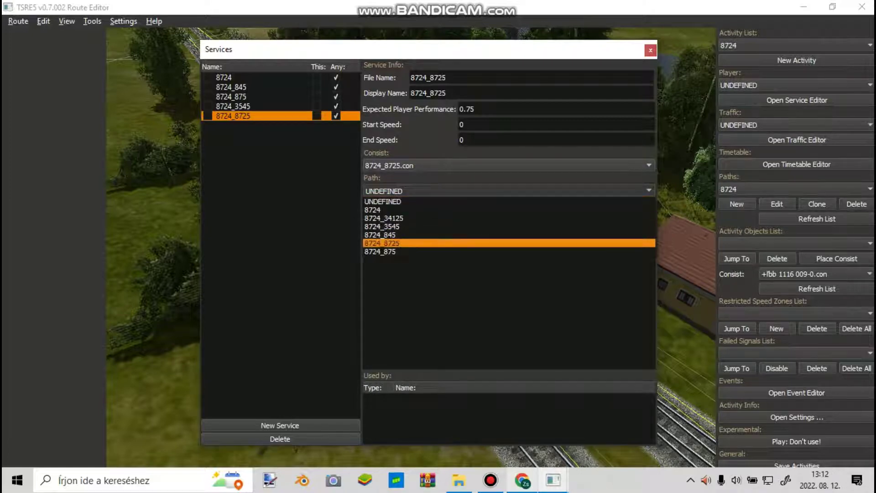
click(427, 243)
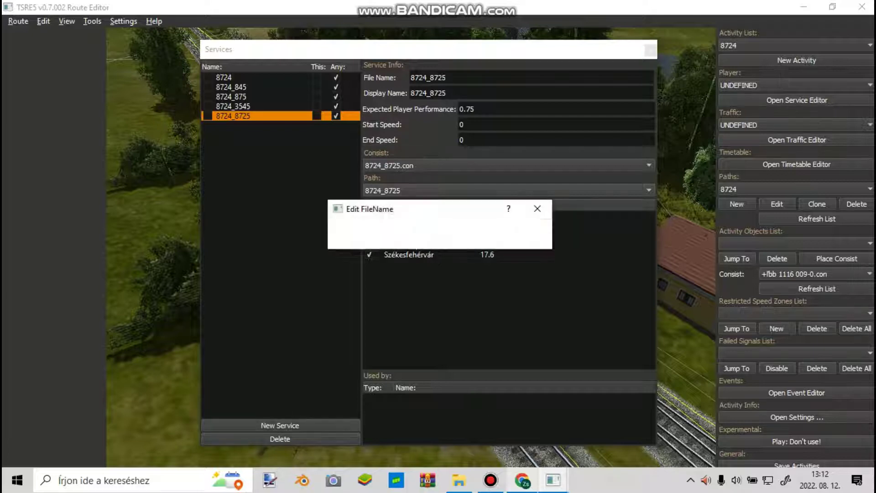
Step: Create another service named 8724_34125, copying the name from the 8724_34125.con file in the CONSISTS folder in File Explorer
click(522, 480)
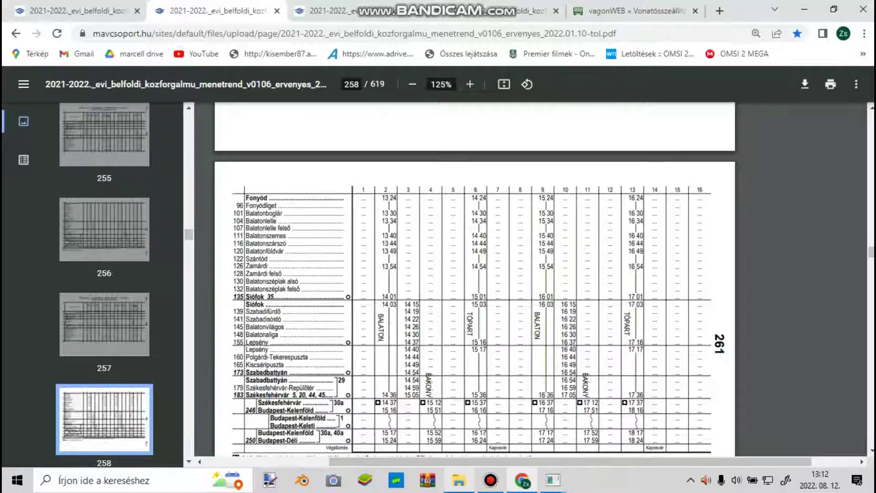
mouse_move(458, 480)
click(458, 417)
click(166, 161)
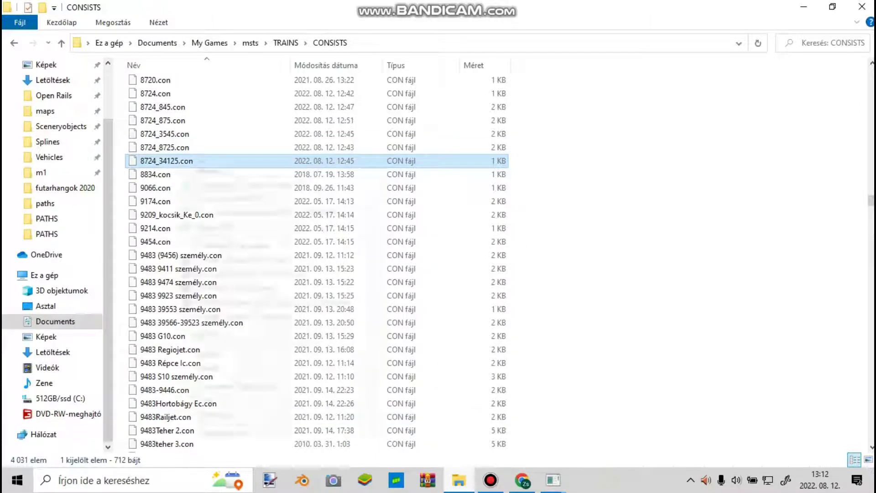
right_click(174, 161)
click(212, 414)
key(ctrl+c)
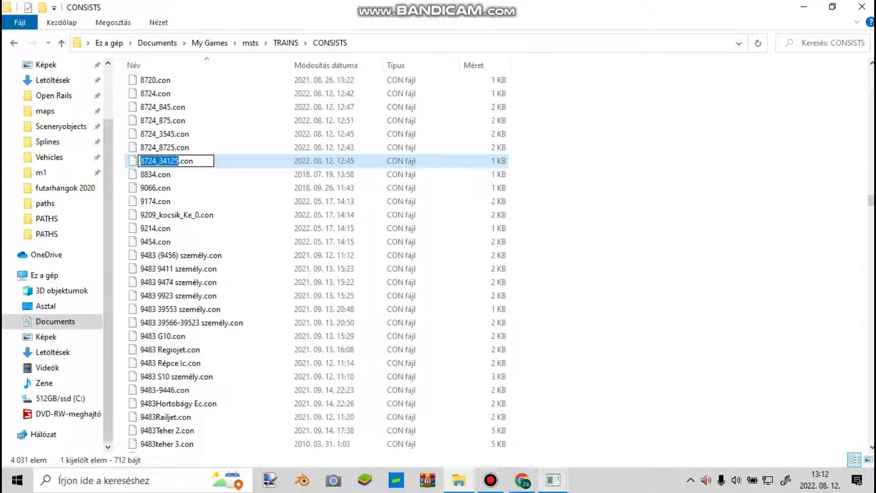
click(553, 480)
click(553, 424)
key(ctrl+v)
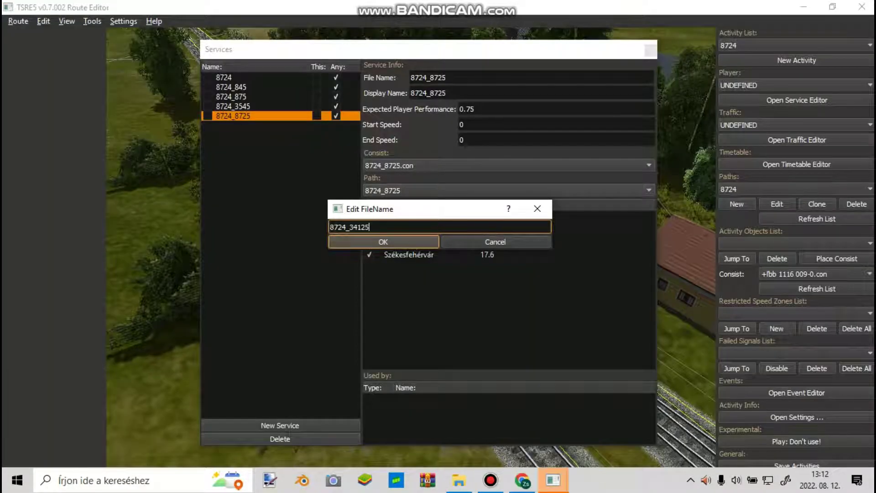
key(Return)
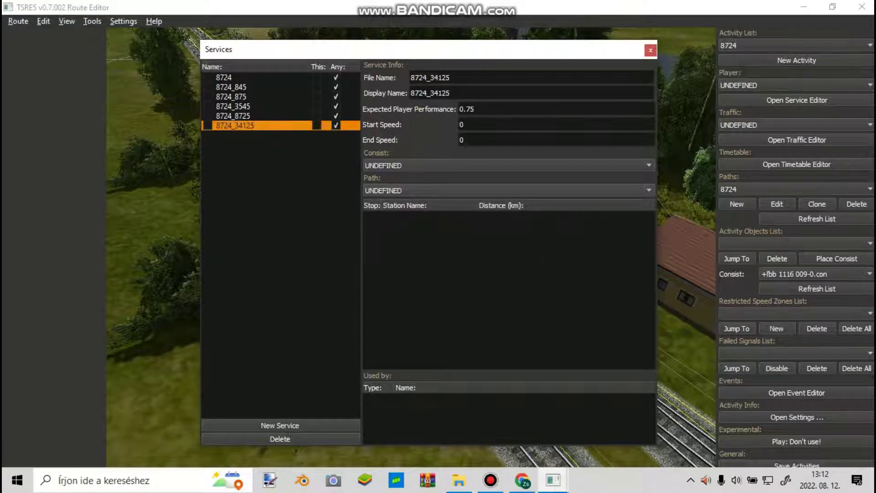
Step: Assign the consist 8724_34125.con and the path 8724_34125 to the new service
click(509, 165)
drag(651, 188, 651, 250)
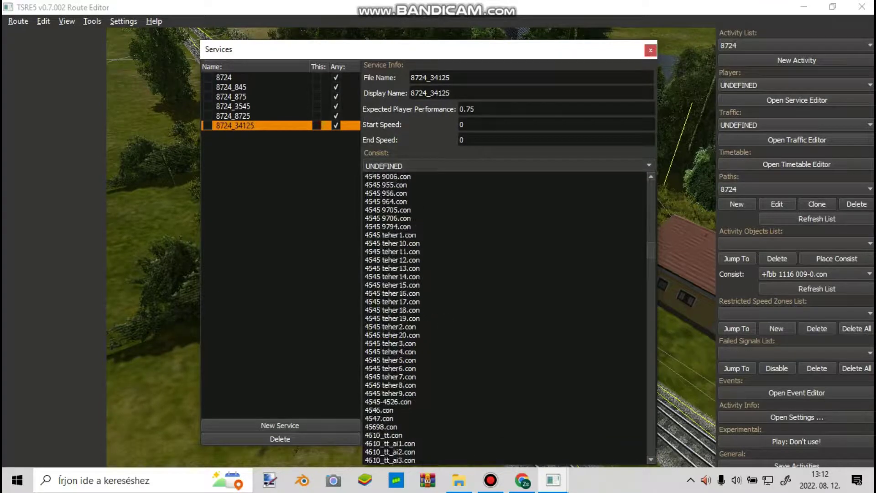
scroll(506, 319, down, 20)
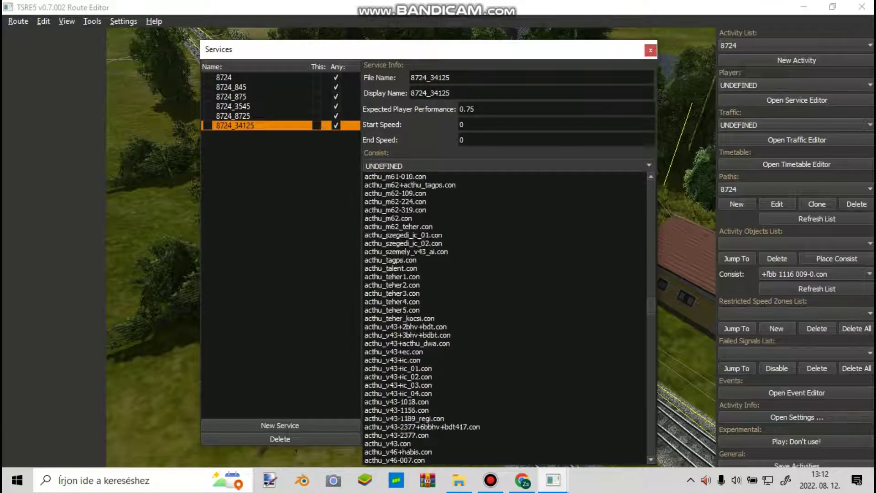
scroll(506, 320, up, 10)
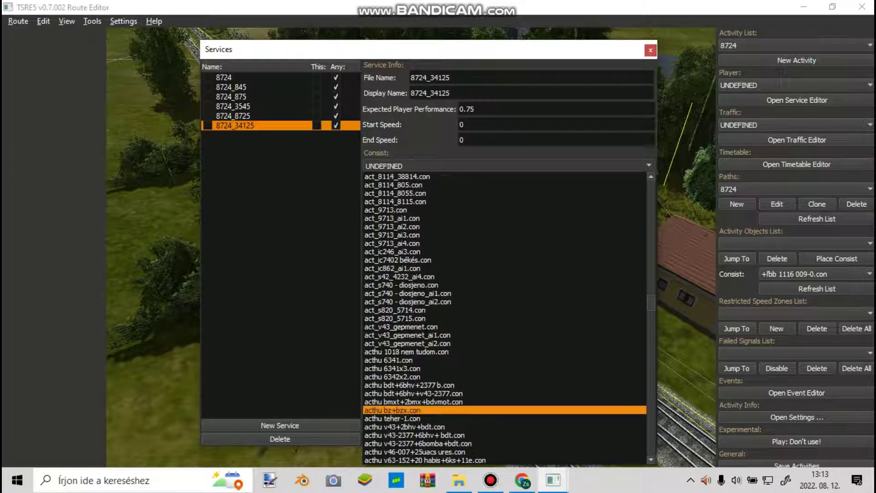
scroll(457, 410, up, 15)
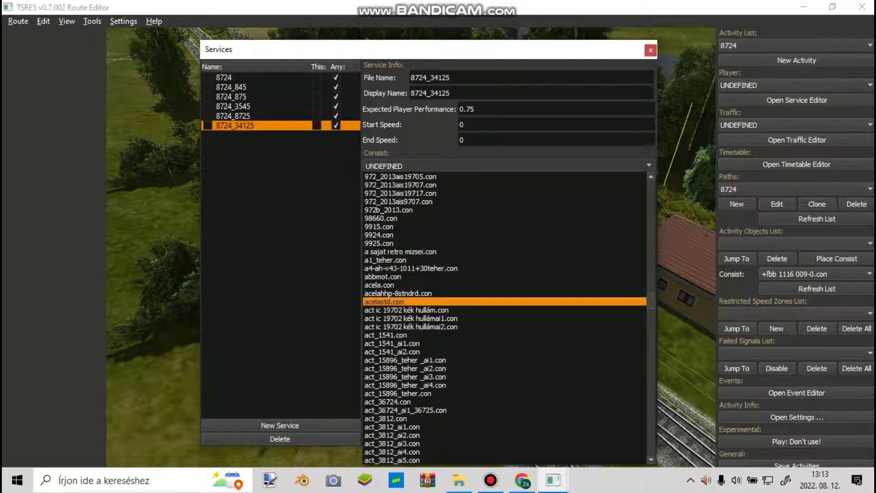
scroll(456, 301, up, 11)
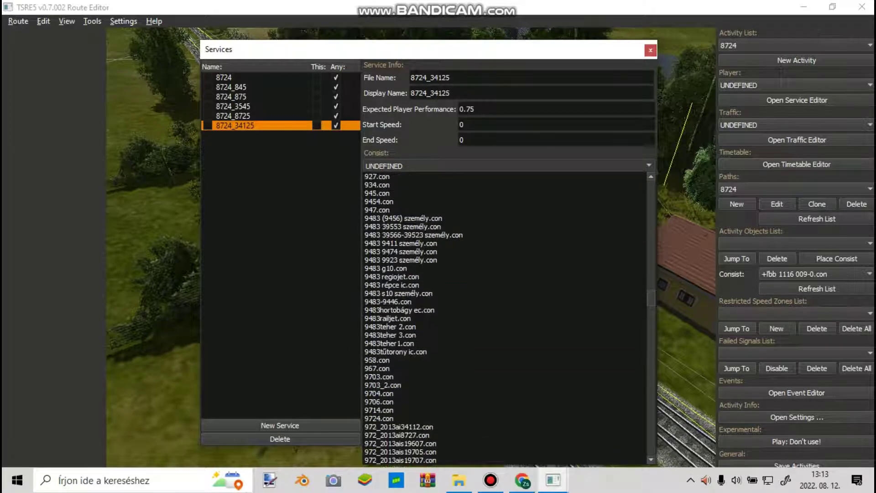
scroll(456, 320, up, 9)
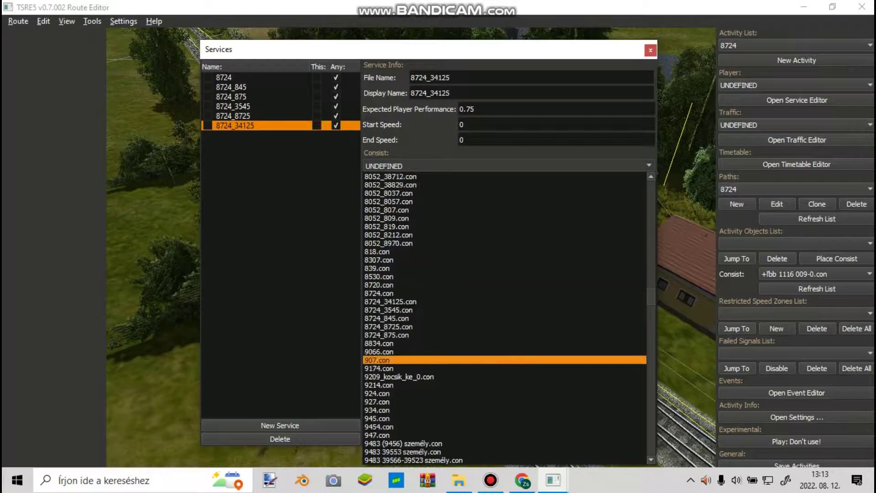
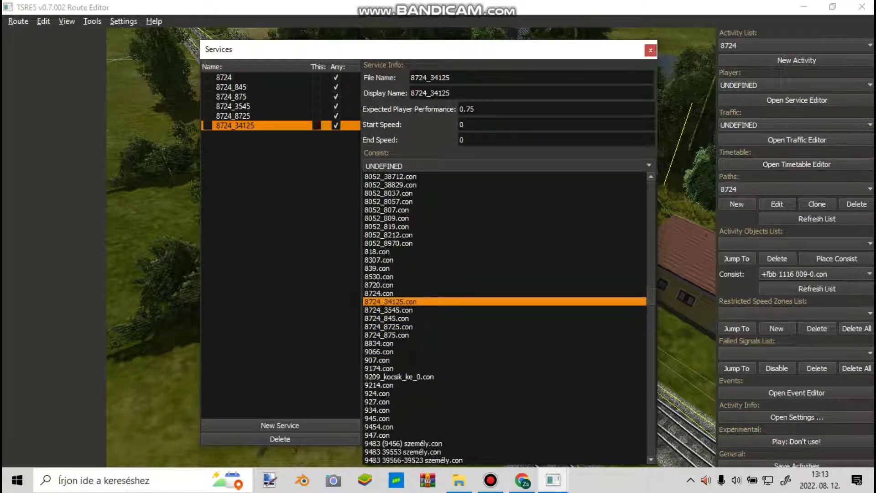
click(390, 302)
click(390, 191)
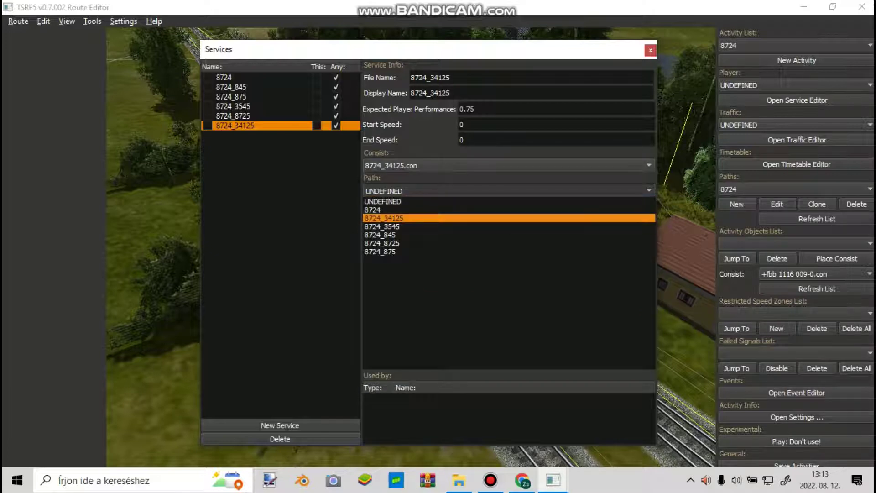
click(391, 218)
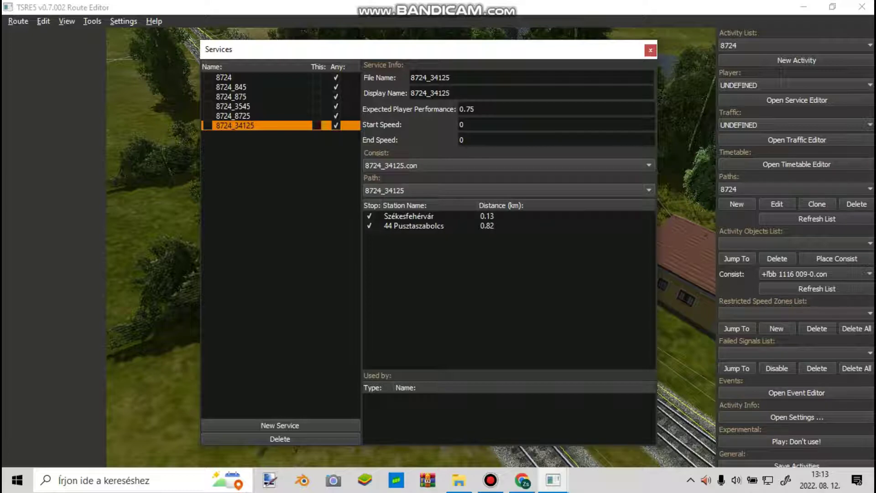
Step: Select the service 8724, save the route and close the service editor
click(224, 77)
click(17, 21)
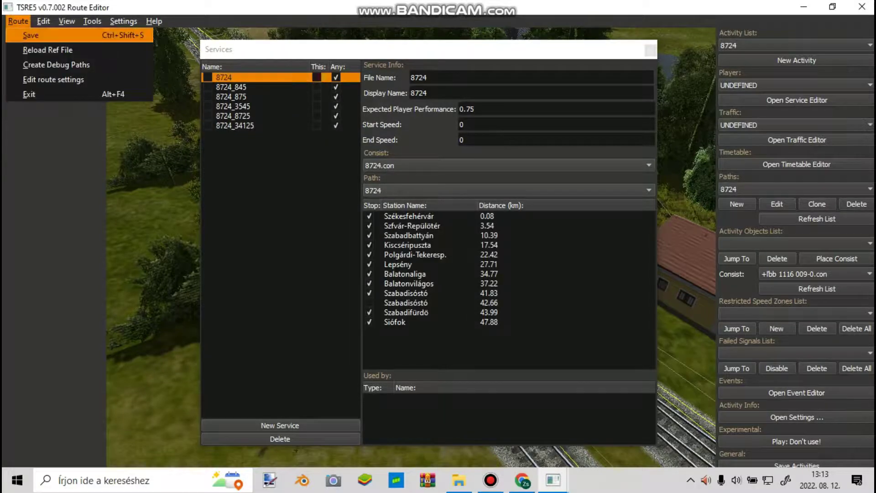
click(30, 36)
key(Escape)
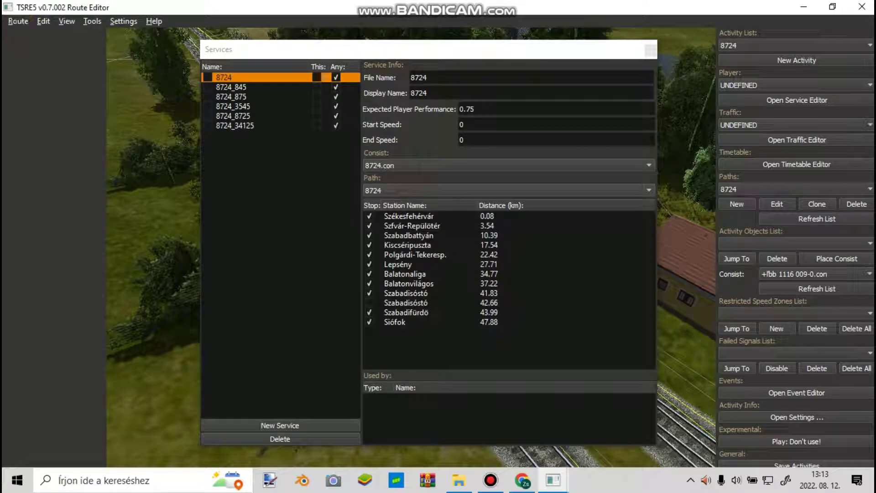
key(Escape)
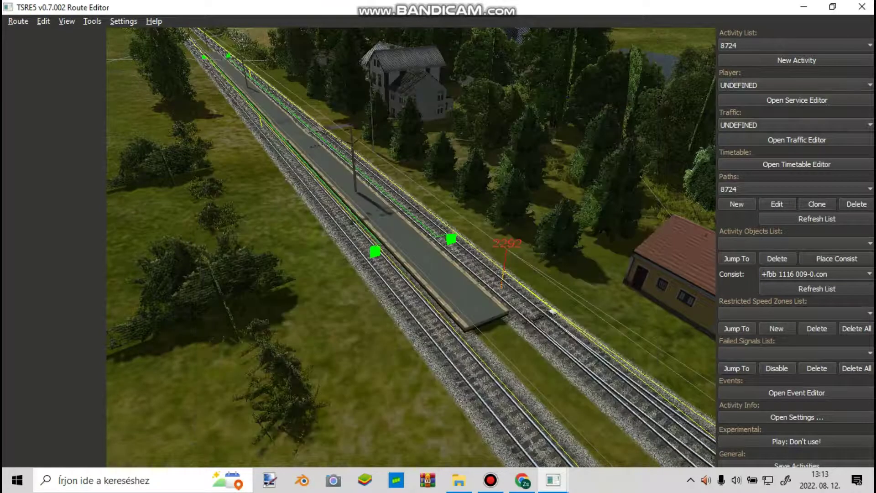
Step: Choose 8724 as the player service of activity 8724
click(795, 85)
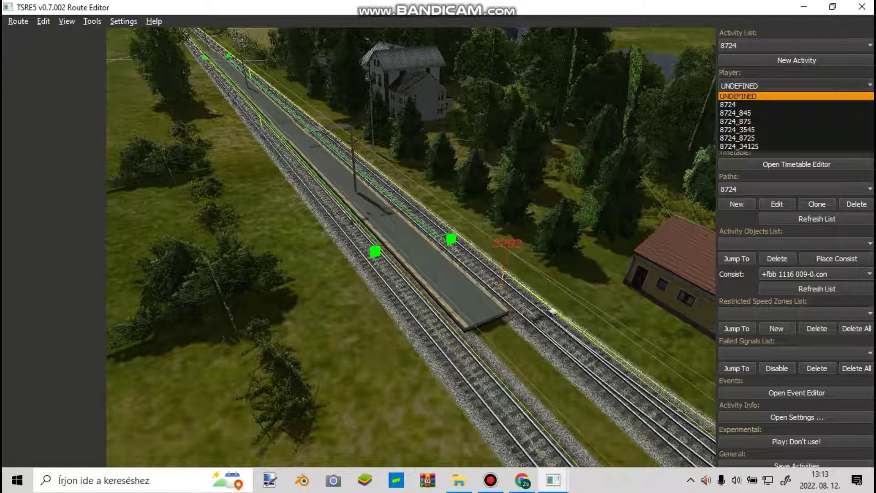
key(Down)
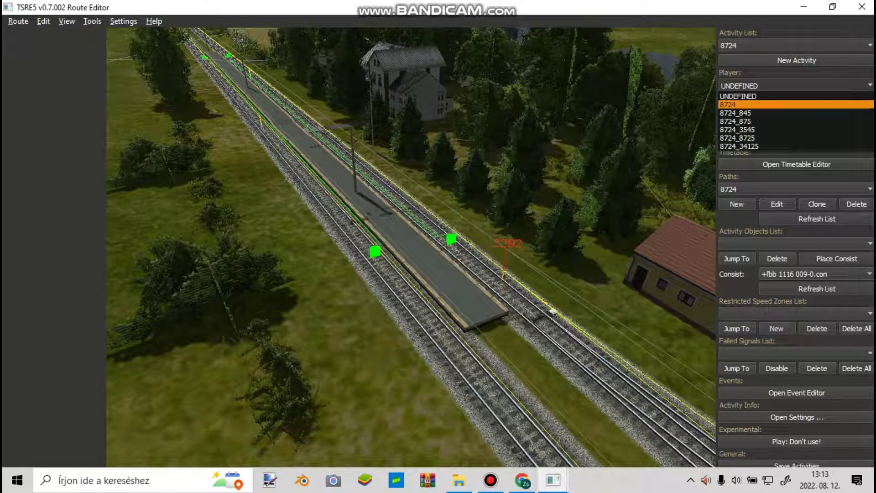
key(Return)
key(Tab)
Step: Open the service editor, check which activity uses the service 8724, and close the editor
key(space)
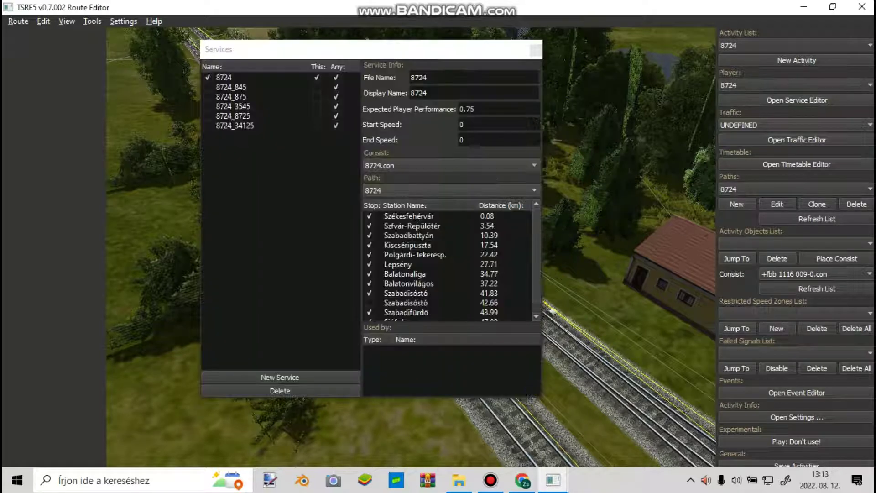
click(224, 77)
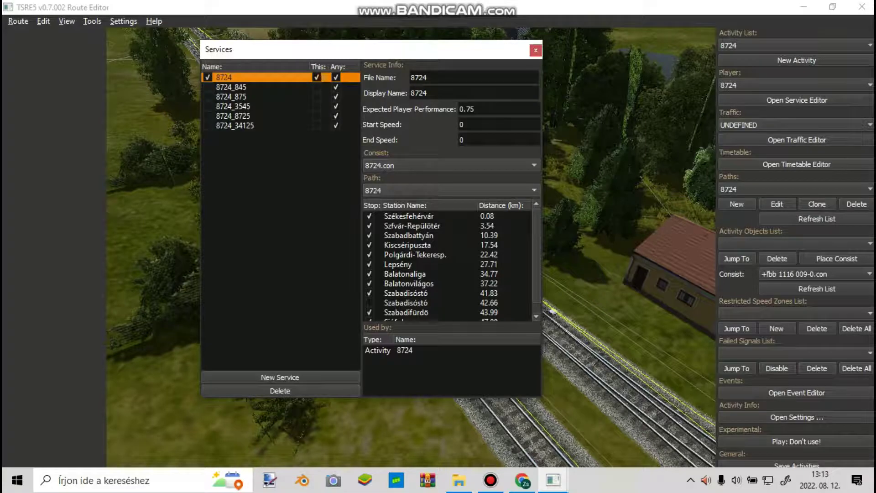
click(18, 21)
key(Escape)
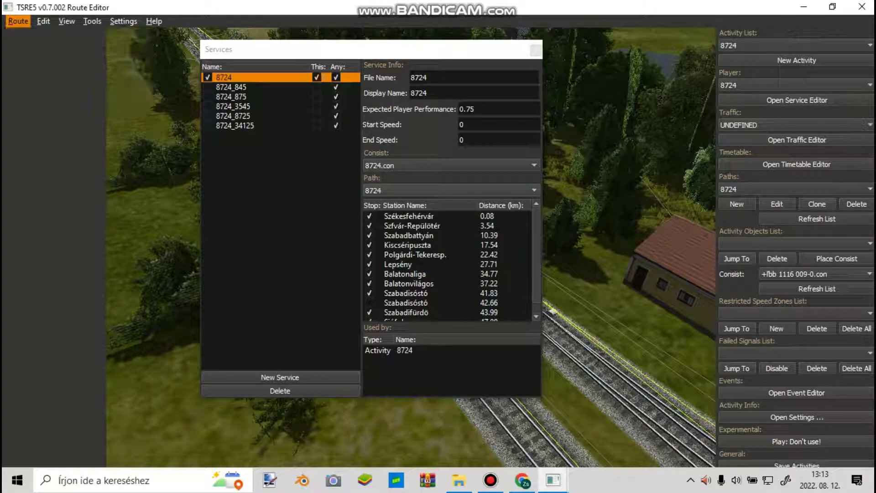
key(Escape)
click(536, 50)
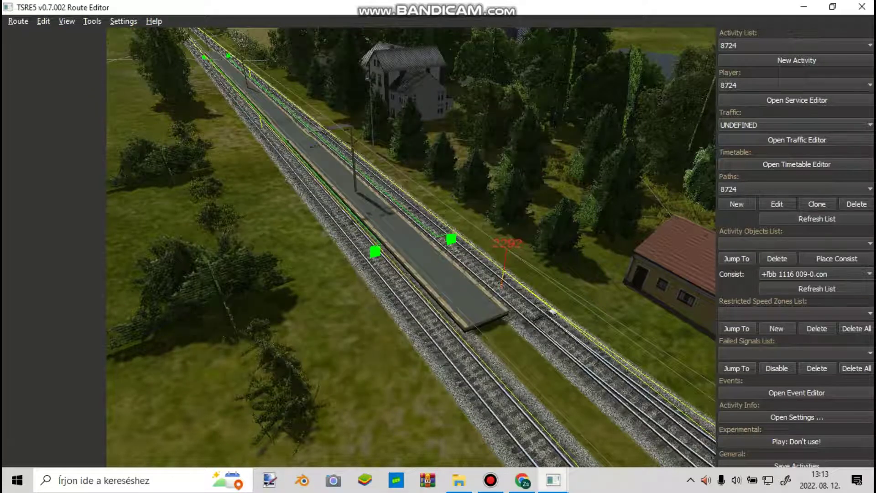
Step: Open the traffic editor and create a new traffic with the file name 8724
click(796, 139)
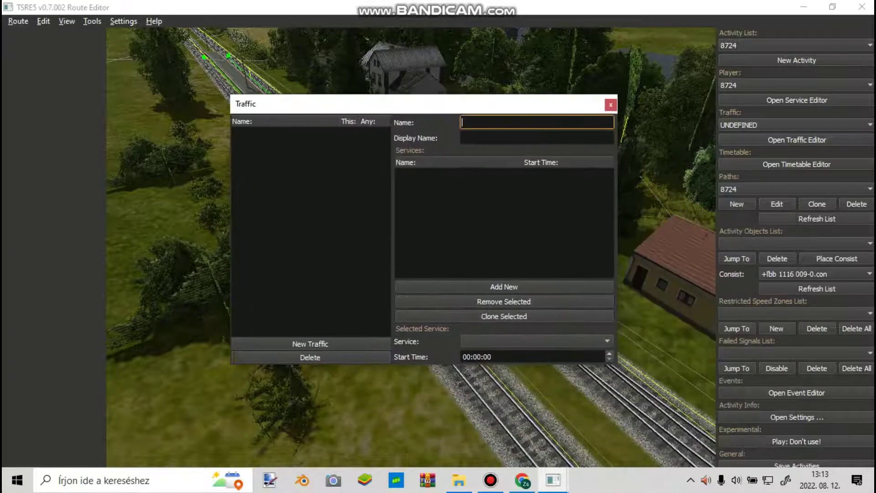
click(309, 344)
text(8724_34125)
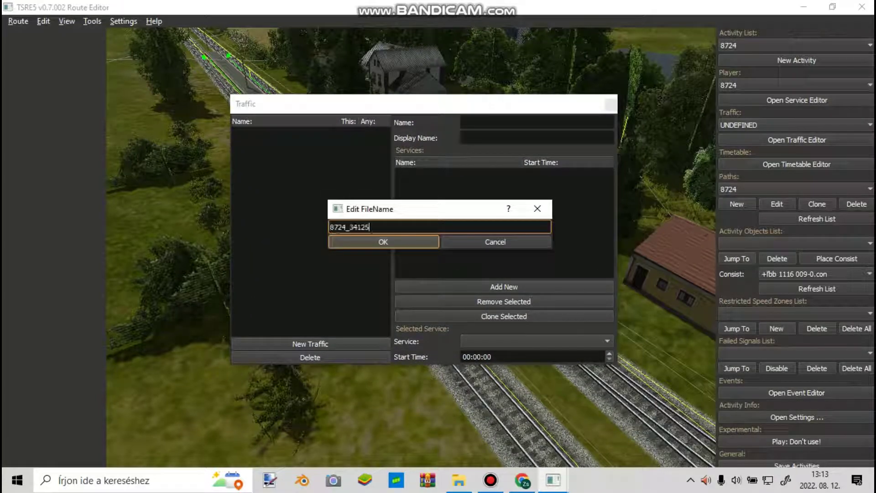
key(shift+Left)
key(shift+Left)
key(shift+Left)
key(shift+Left)
key(shift+Left)
key(BackSpace)
key(shift+Home)
key(Return)
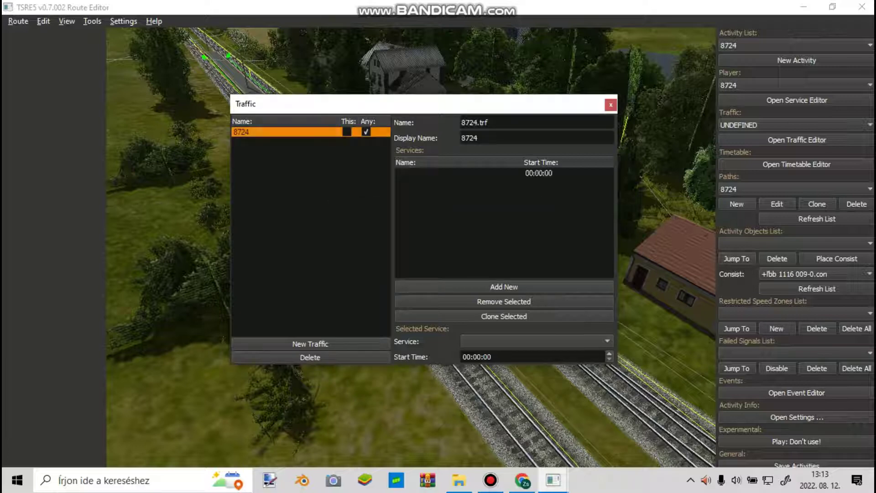
Step: Assign the service 8724_8725 to the empty service entry of traffic 8724
click(538, 173)
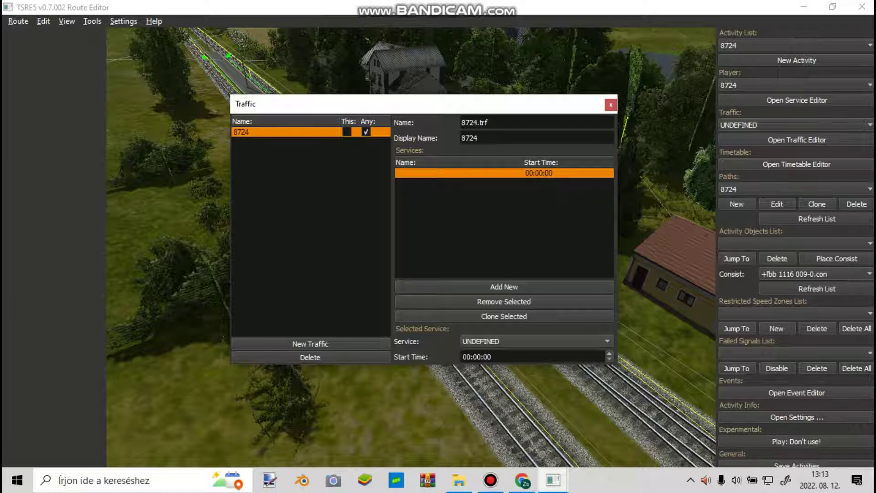
click(536, 341)
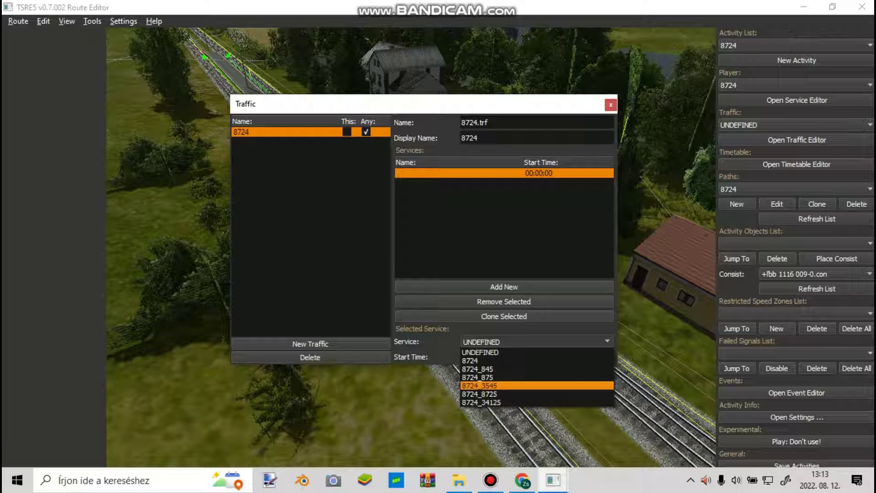
click(479, 394)
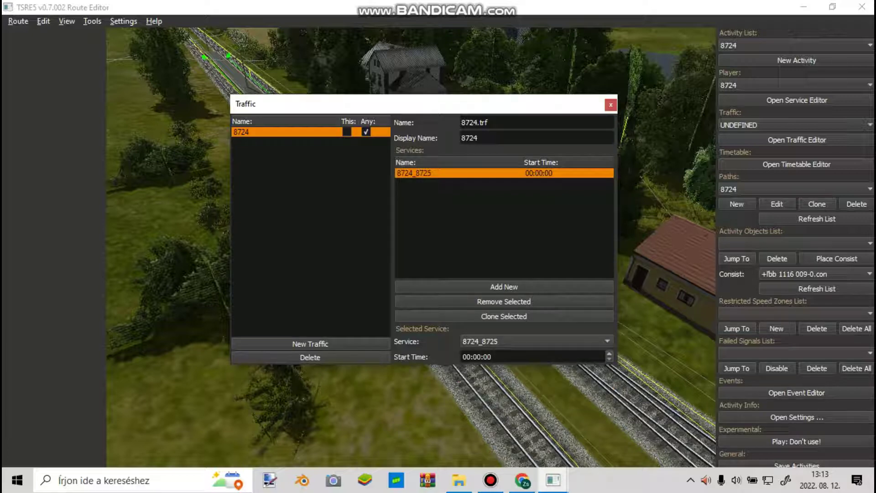
Step: Consult the timetable PDF in Chrome and set the start time of 8724_8725 to 12:50:00 in TSRE5
click(522, 480)
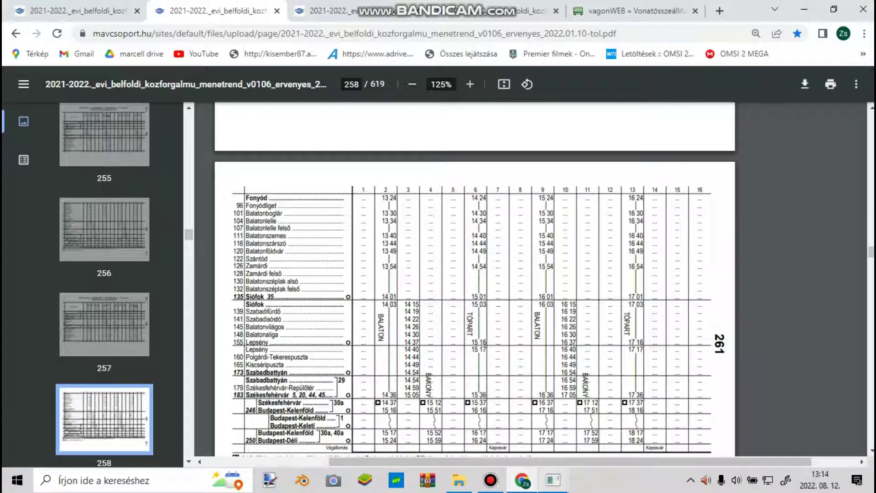
mouse_move(553, 480)
click(628, 425)
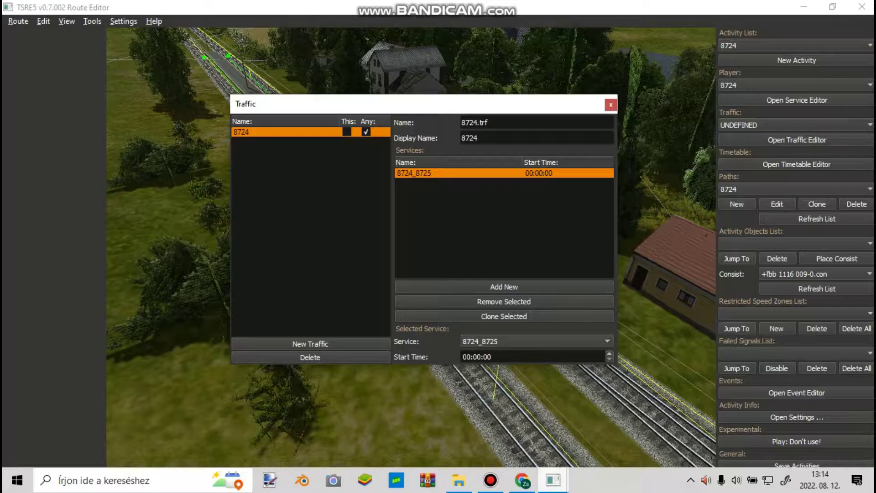
click(470, 357)
key(BackSpace)
key(BackSpace)
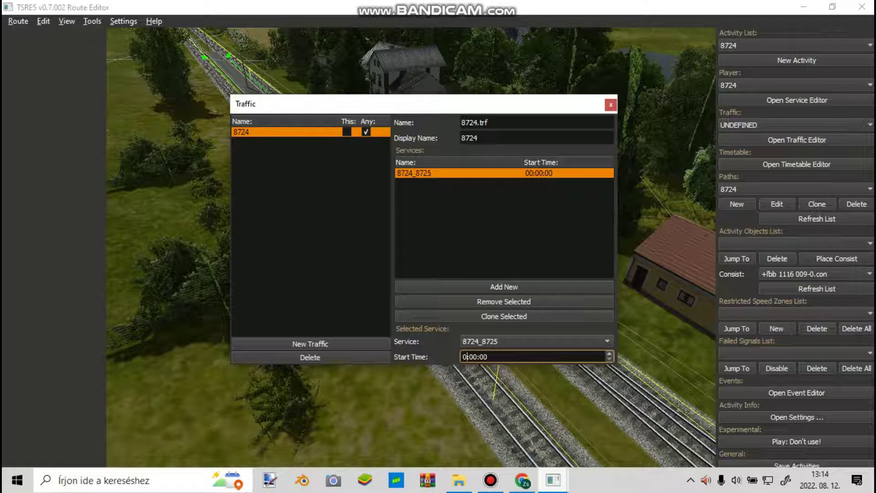
text(11)
key(BackSpace)
text(50)
key(BackSpace)
text(2)
Step: Add the service 8724_3545 to traffic 8724 with the start time 12:50:00
click(503, 287)
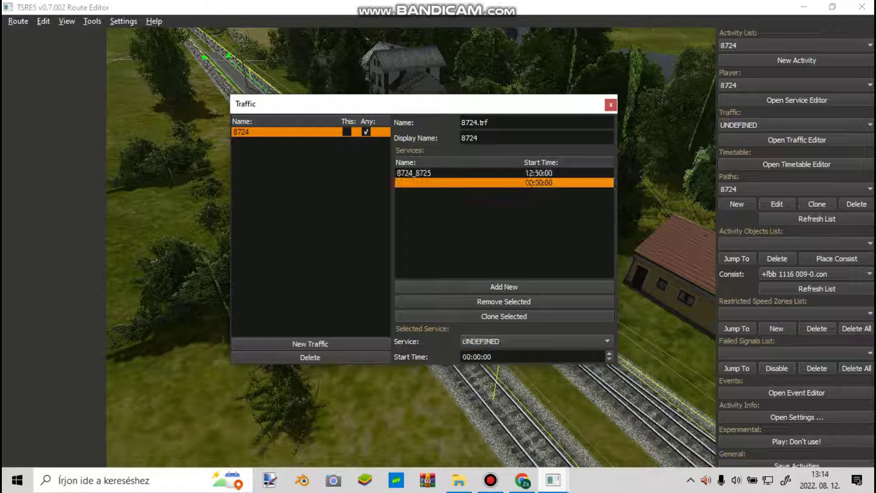
click(536, 341)
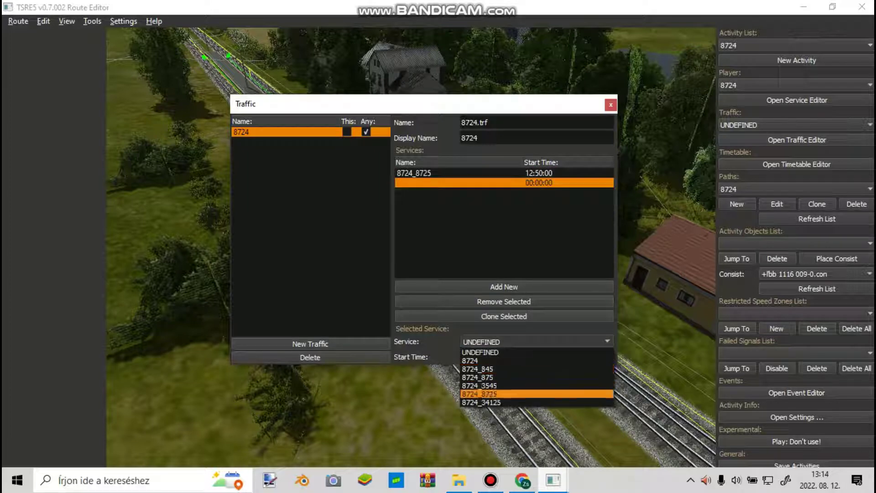
click(479, 385)
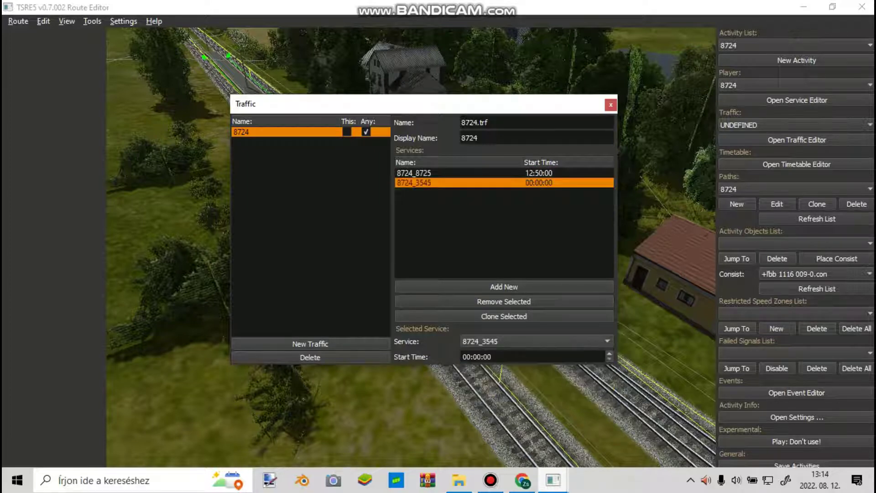
click(475, 356)
text(12:5)
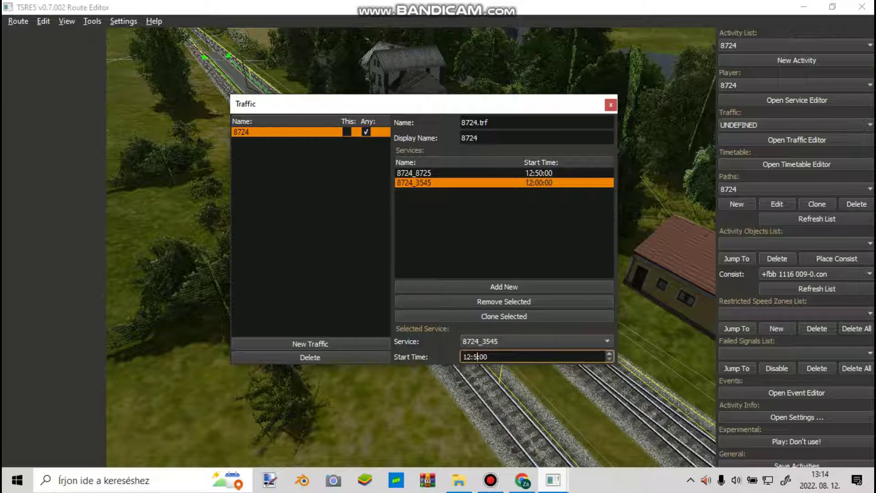
text(0)
Step: Add the service 8724_34125 to traffic 8724 with the start time 12:50:00
click(504, 286)
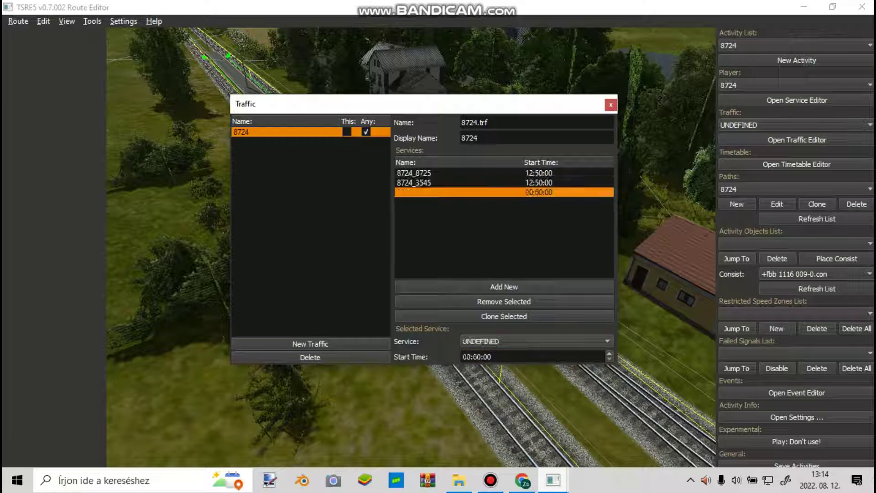
click(534, 341)
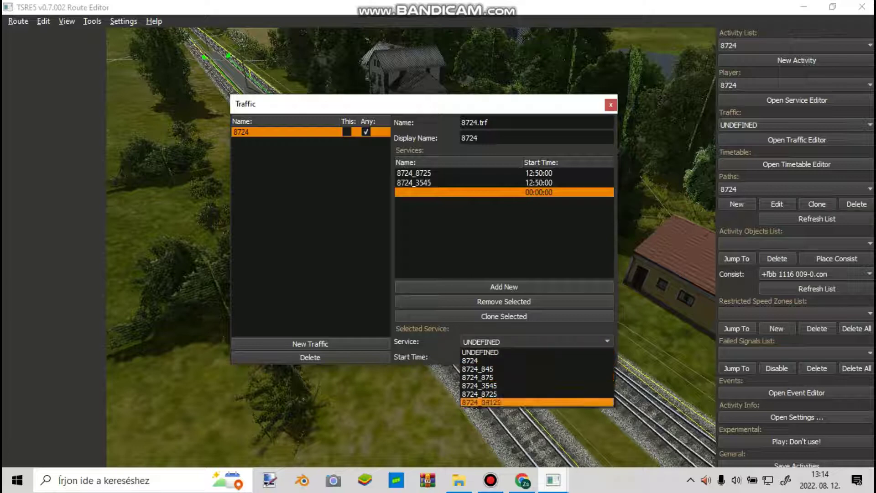
click(484, 403)
click(470, 357)
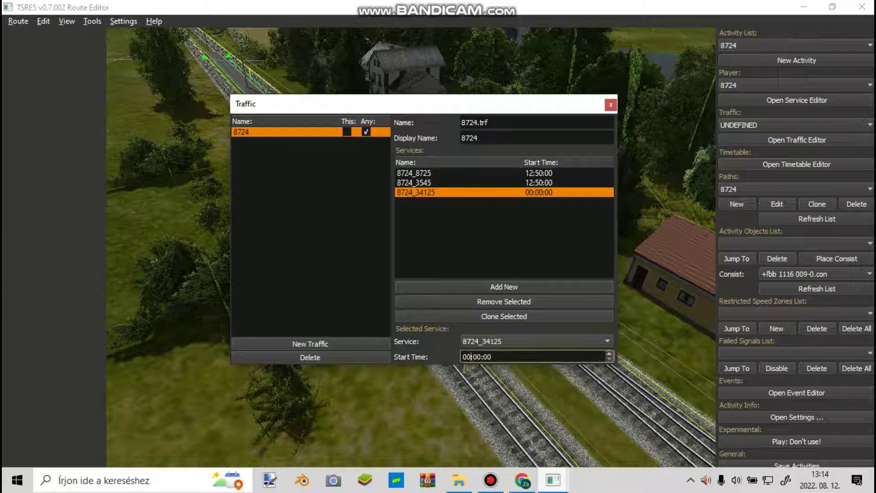
text(1250)
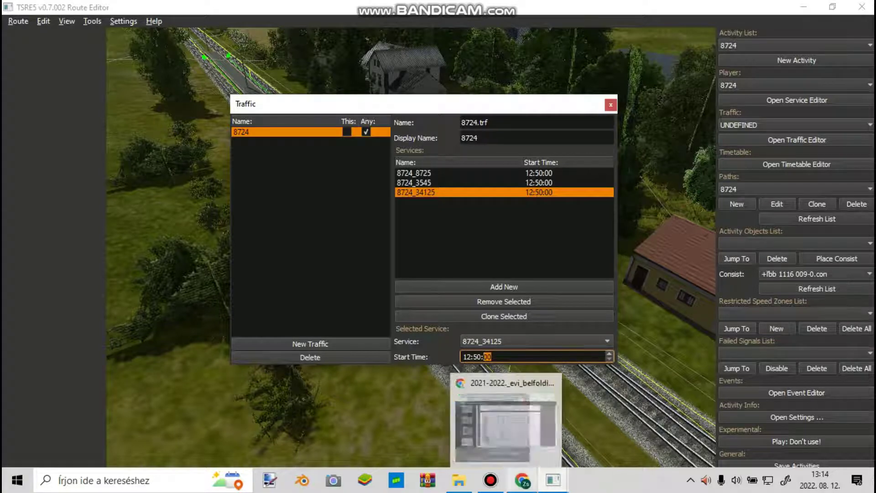
Step: Check the 8724 consist files in the CONSISTS folder and the Székesfehérvár — Budapest timetable in Chrome
click(522, 480)
click(458, 480)
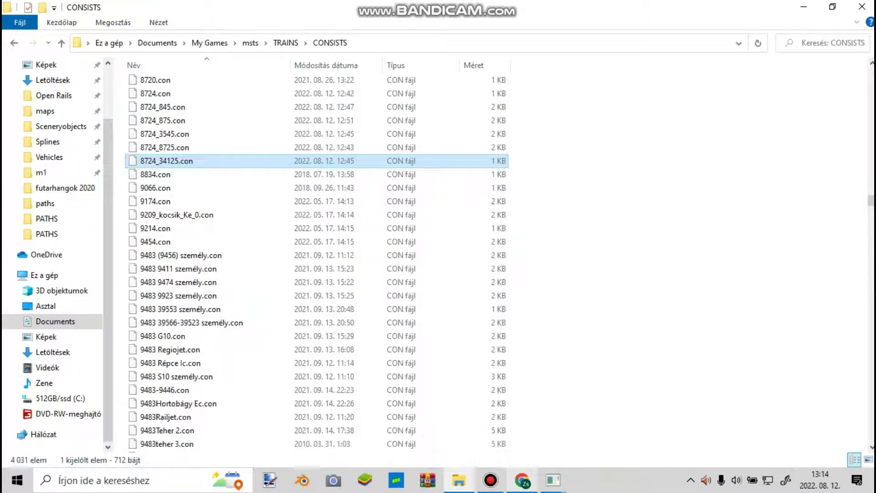
click(522, 480)
click(346, 10)
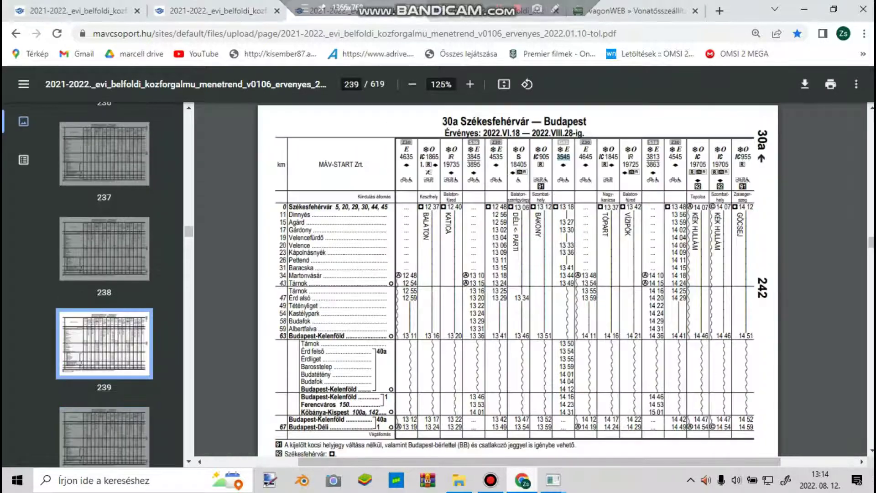
click(553, 480)
click(623, 427)
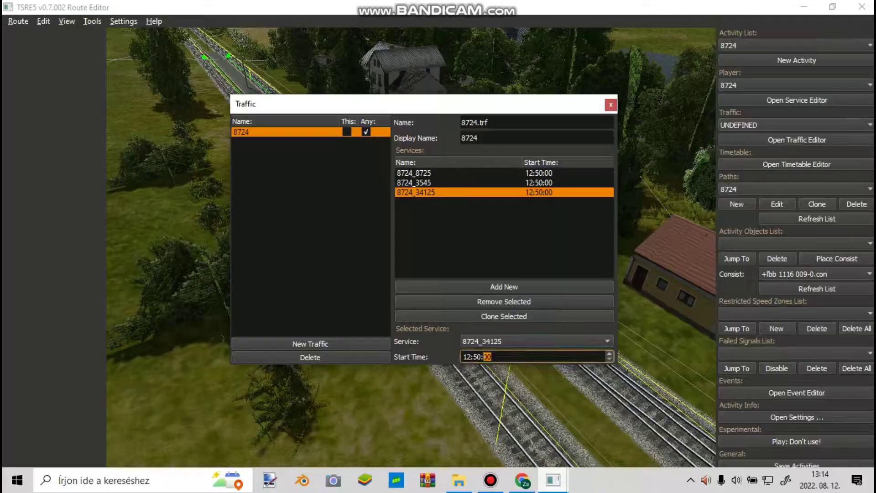
click(459, 480)
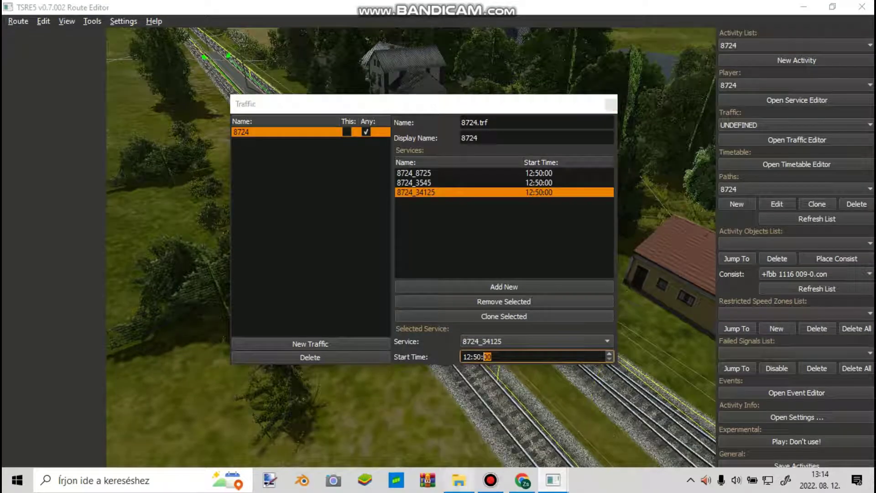
Step: Examine the Nagykanizsa — Székesfehérvár timetable in the Chrome PDF for the departure times of IC 845, and return to TSRE5
click(522, 481)
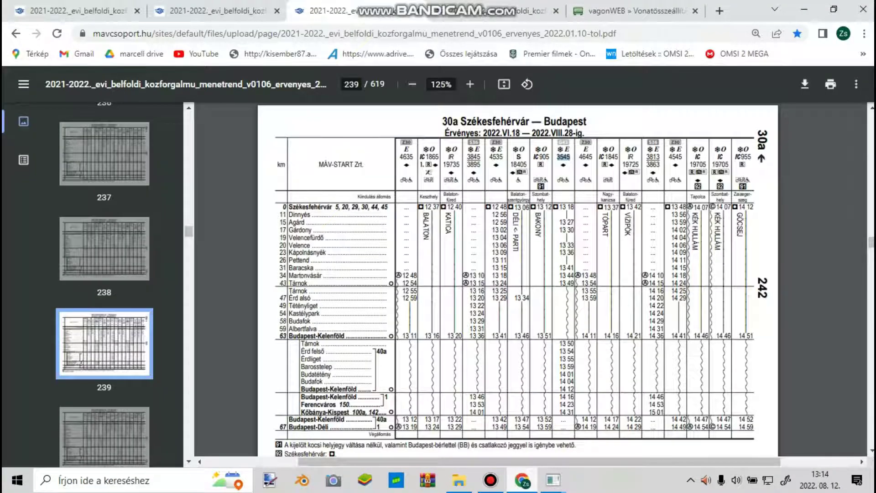
key(ctrl+shift+Tab)
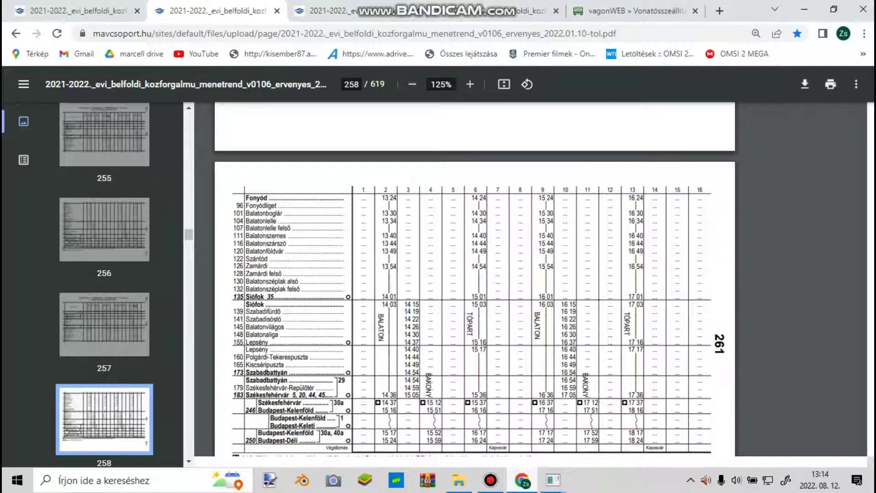
key(Left)
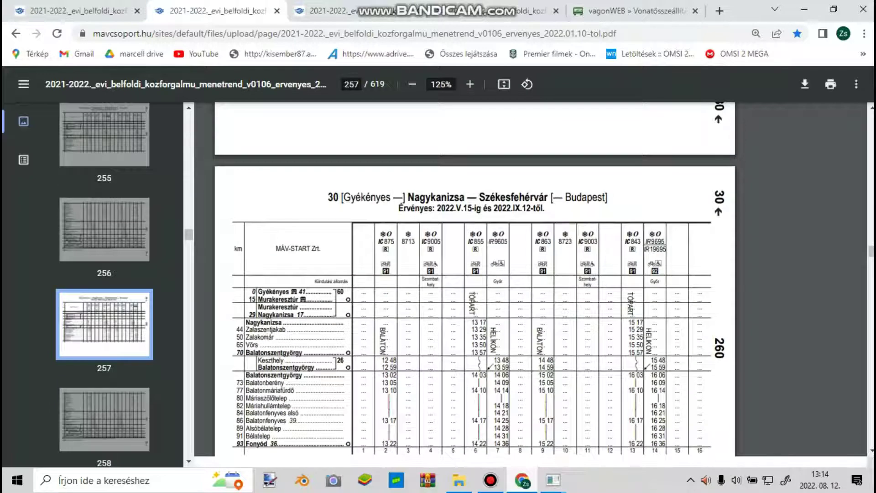
scroll(474, 279, down, 2)
scroll(474, 279, up, 8)
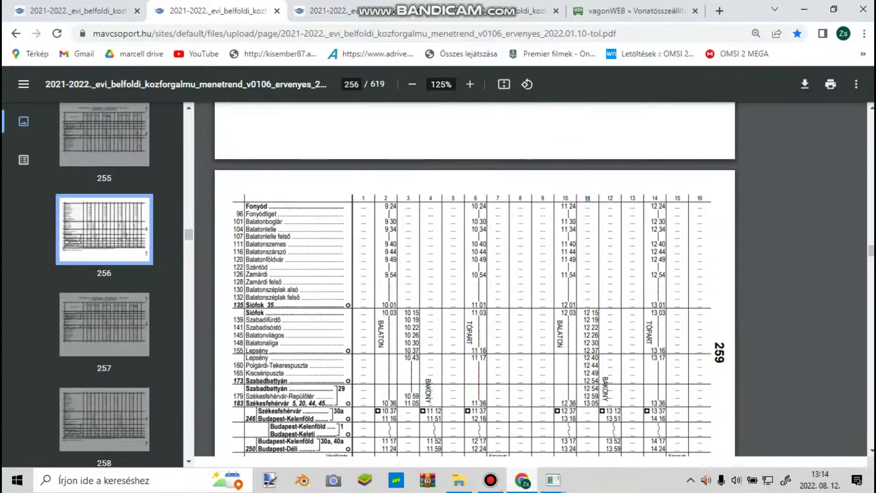
key(Left)
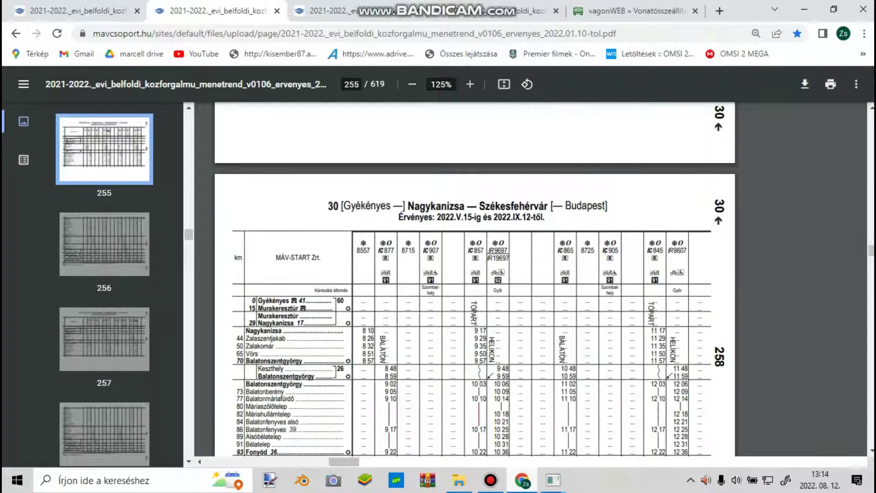
scroll(474, 279, down, 2)
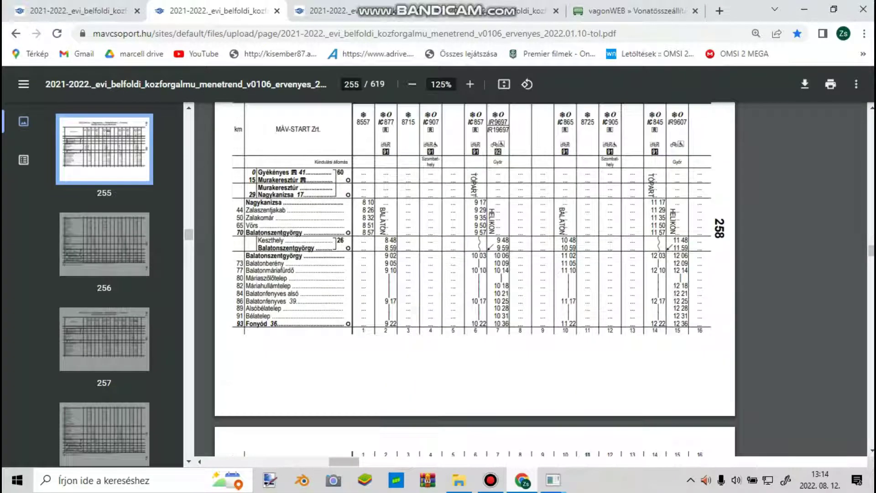
scroll(474, 279, up, 2)
scroll(474, 279, down, 4)
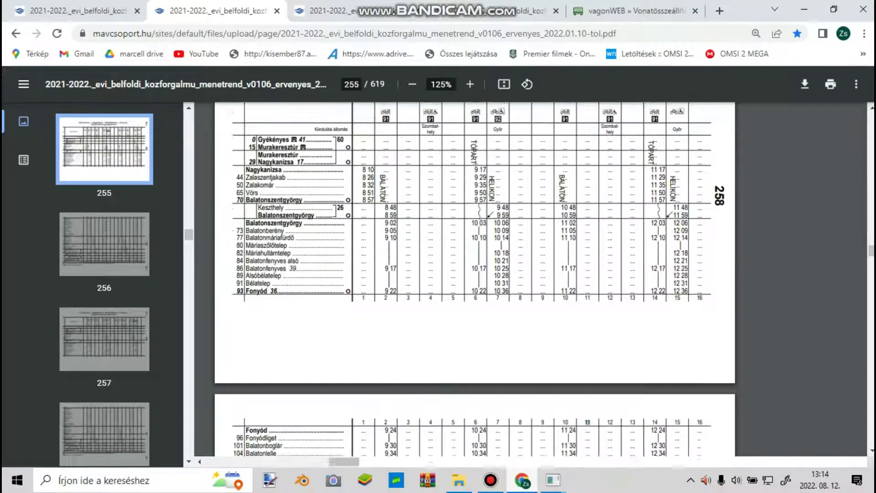
scroll(475, 279, up, 1)
key(Down)
key(Down)
key(Down)
key(Down)
key(Down)
key(Down)
key(Down)
key(Down)
key(Down)
key(Down)
key(Down)
key(Down)
key(Down)
key(Down)
key(Down)
key(Down)
key(Down)
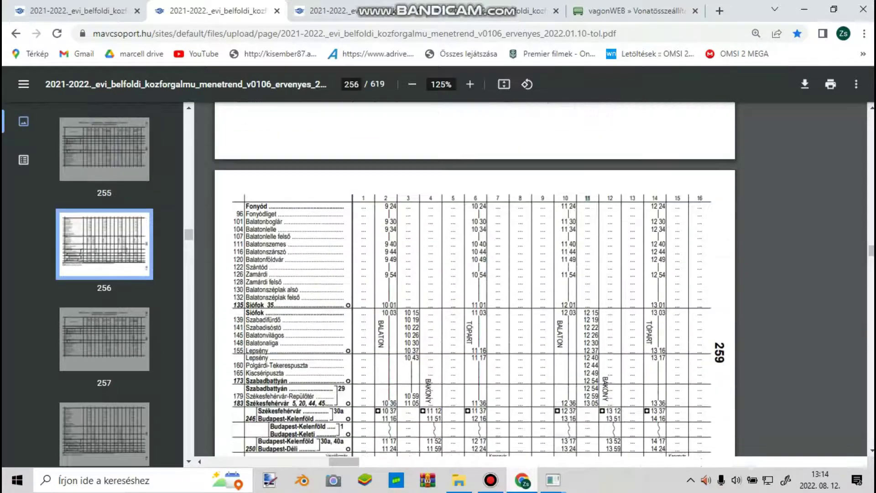
key(Down)
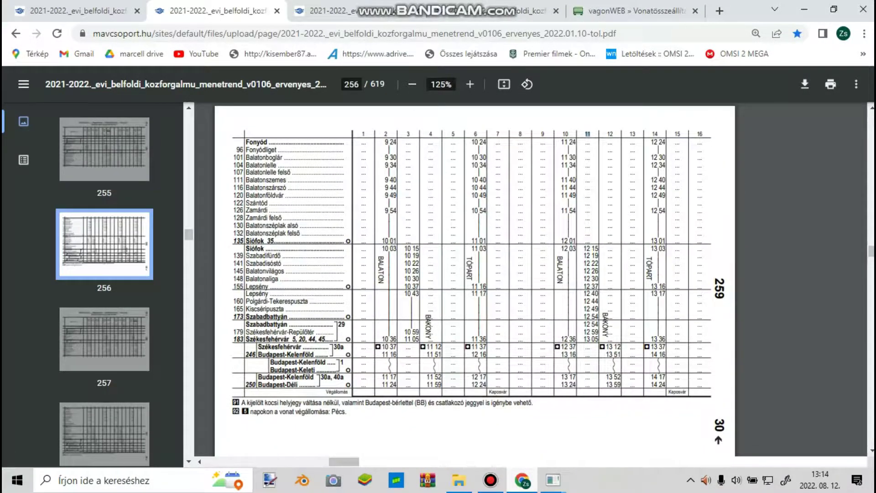
key(ctrl+Tab)
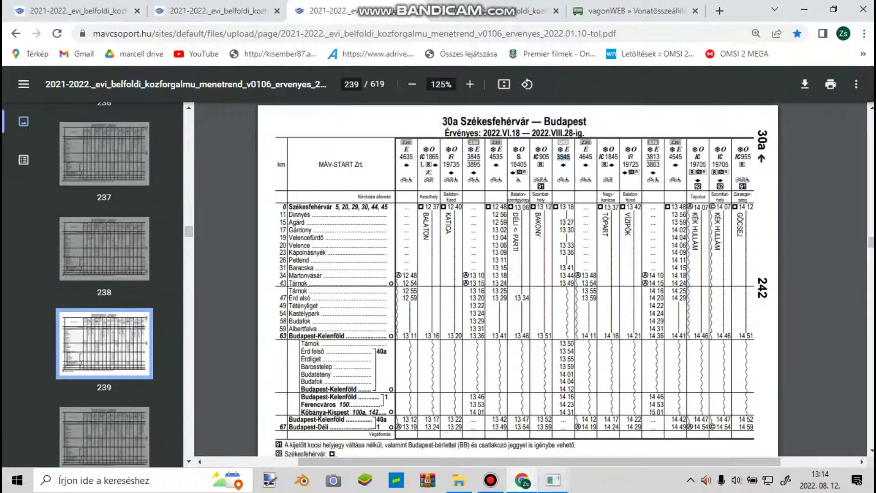
click(553, 480)
click(628, 422)
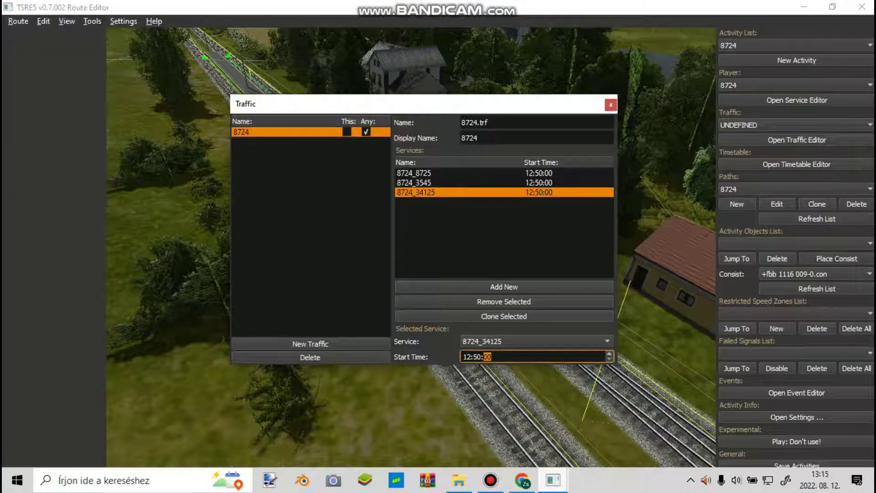
Step: Add the service 8724_845 to traffic 8724 with the start time 12:50:00
click(503, 287)
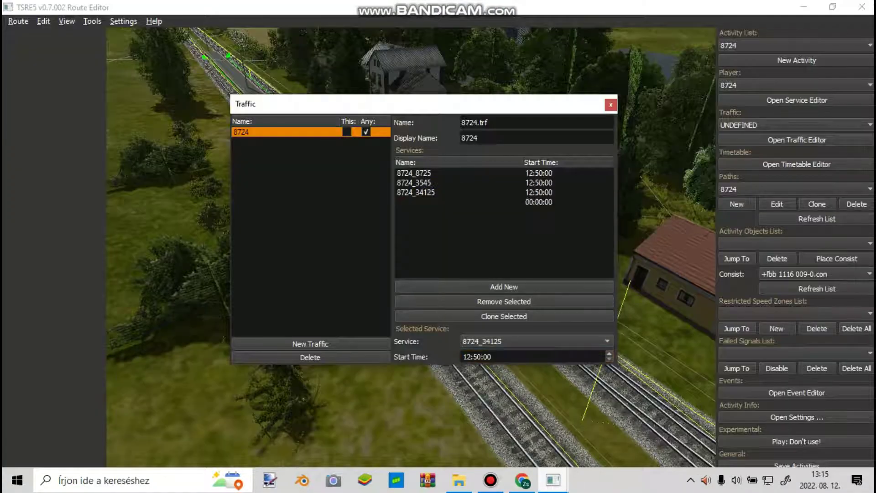
click(539, 202)
click(536, 341)
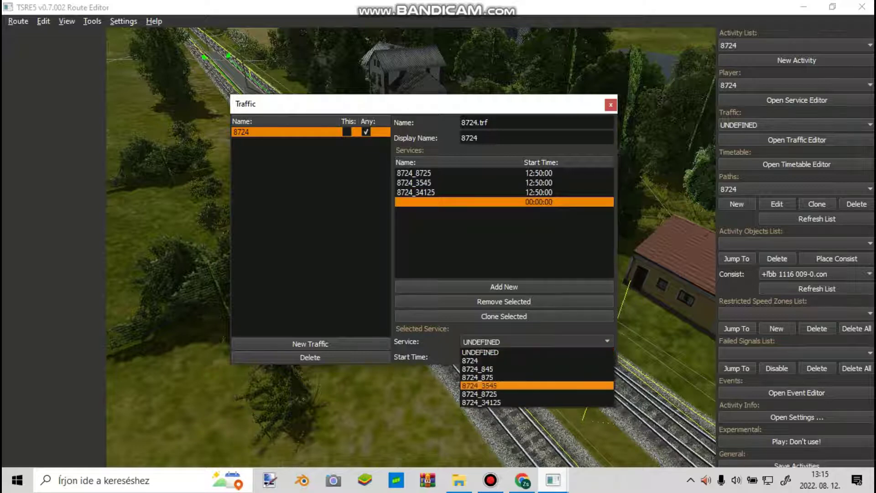
click(497, 370)
click(483, 357)
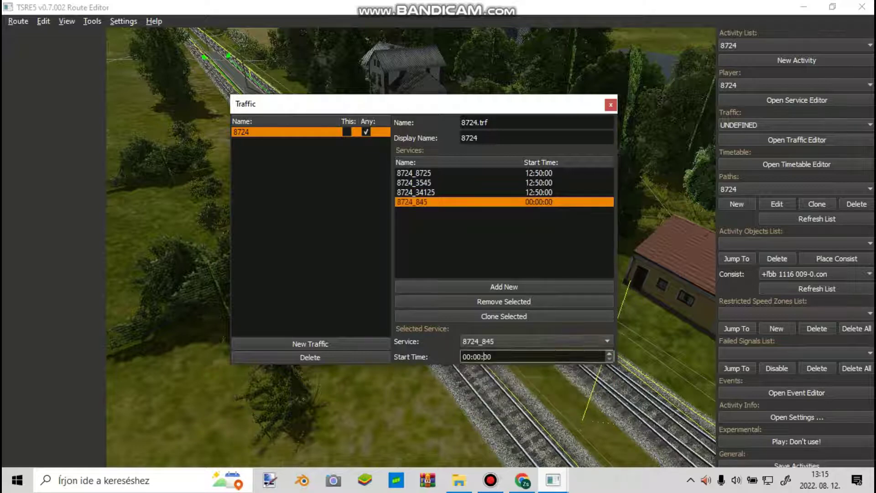
click(471, 356)
key(BackSpace)
text(1250)
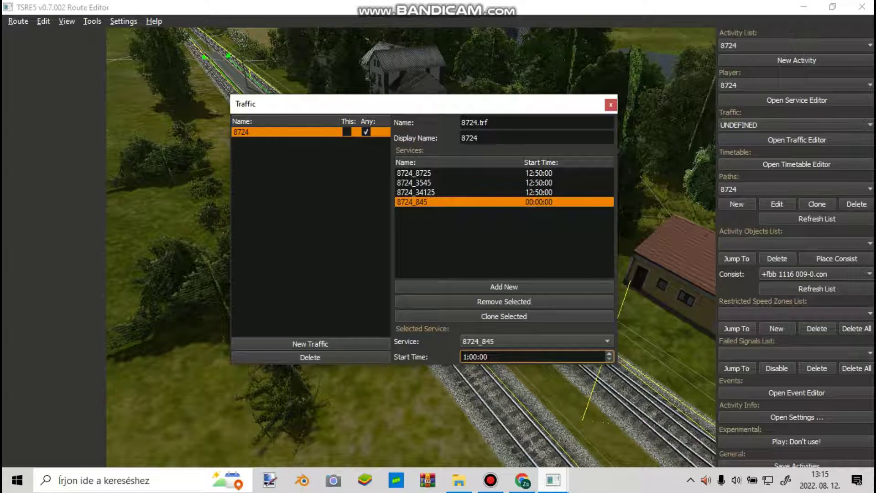
Step: Add a further service entry to traffic 8724 and assign the service 8724_875 to it
click(504, 287)
click(503, 211)
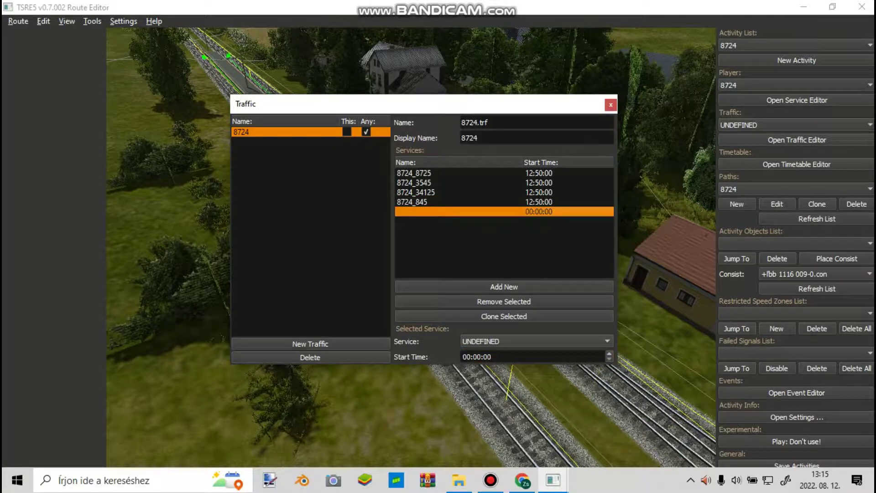
click(536, 341)
click(478, 377)
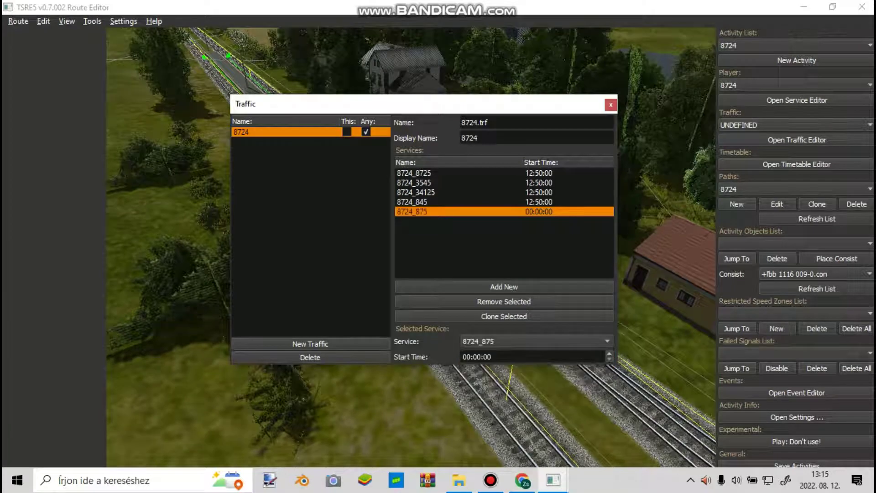
Step: Consult the Nagykanizsa — Székesfehérvár timetable in Chrome and set the start time of 8724_875 to 13:50:00 in TSRE5
click(522, 479)
click(247, 11)
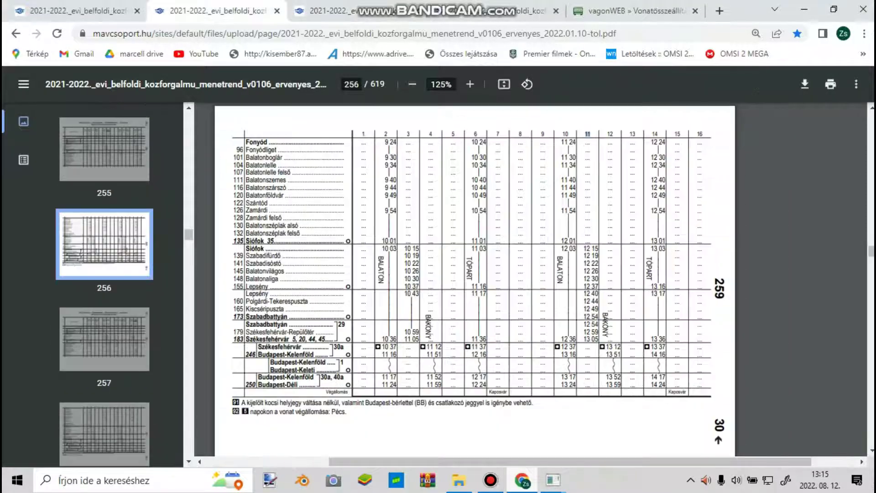
scroll(474, 278, down, 10)
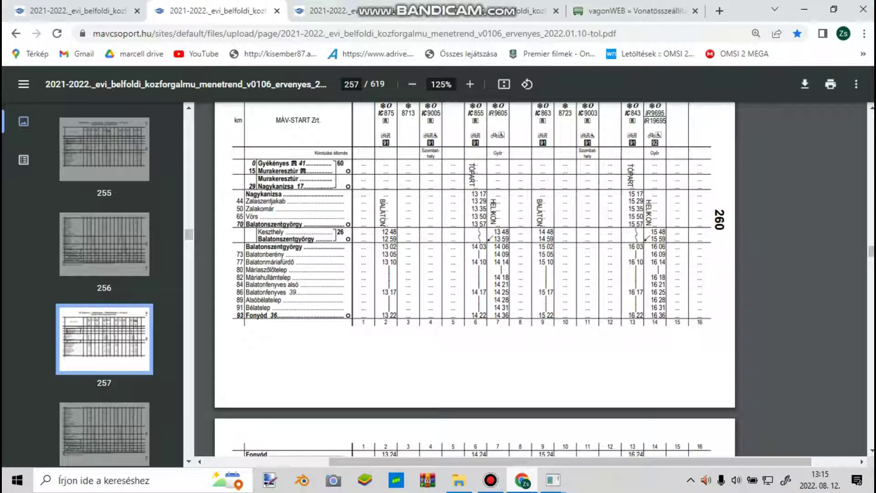
scroll(474, 278, down, 5)
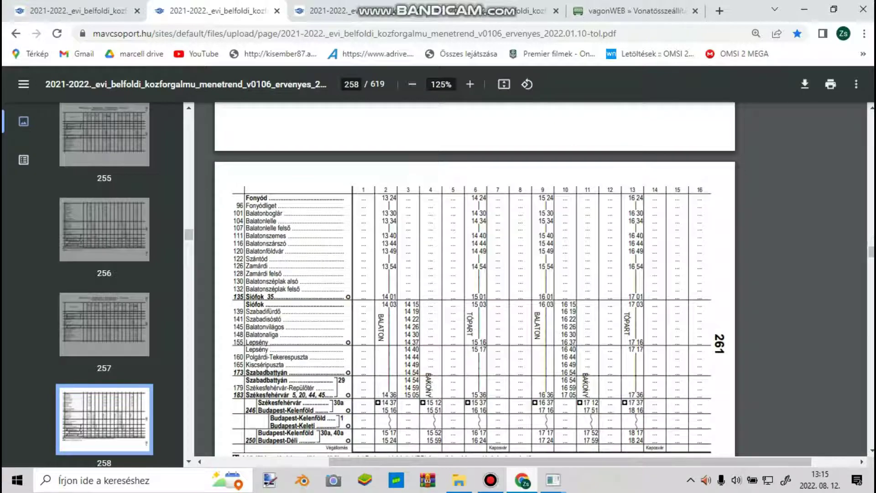
scroll(474, 278, up, 10)
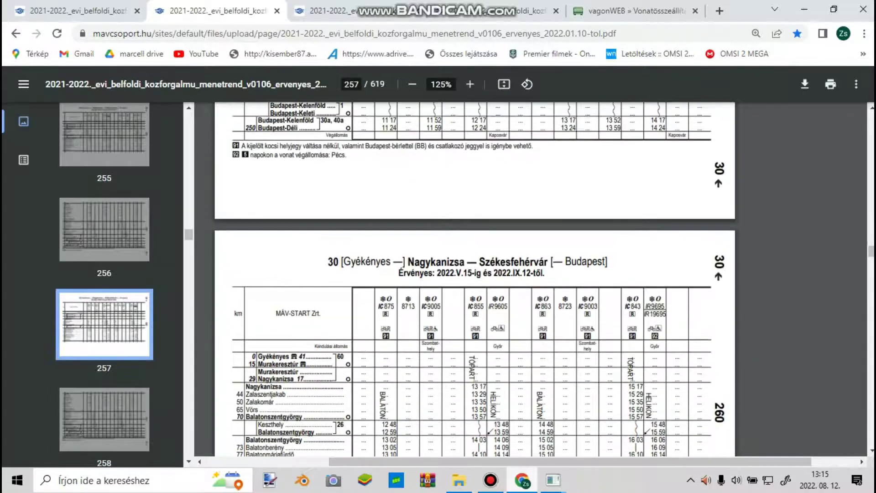
scroll(474, 278, up, 10)
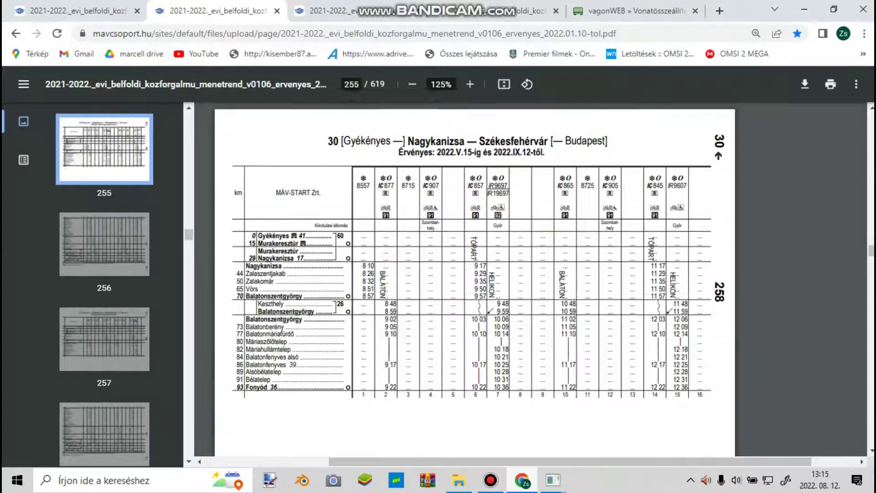
scroll(475, 278, down, 7)
scroll(474, 278, down, 4)
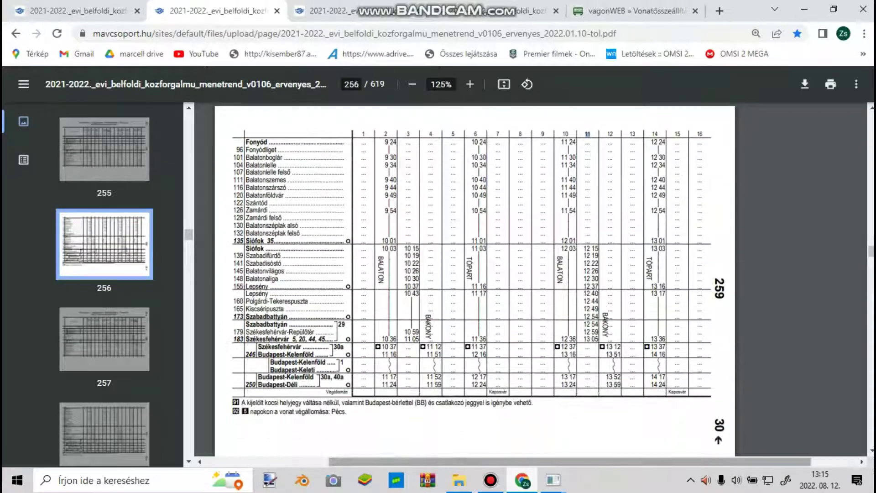
click(553, 480)
click(482, 419)
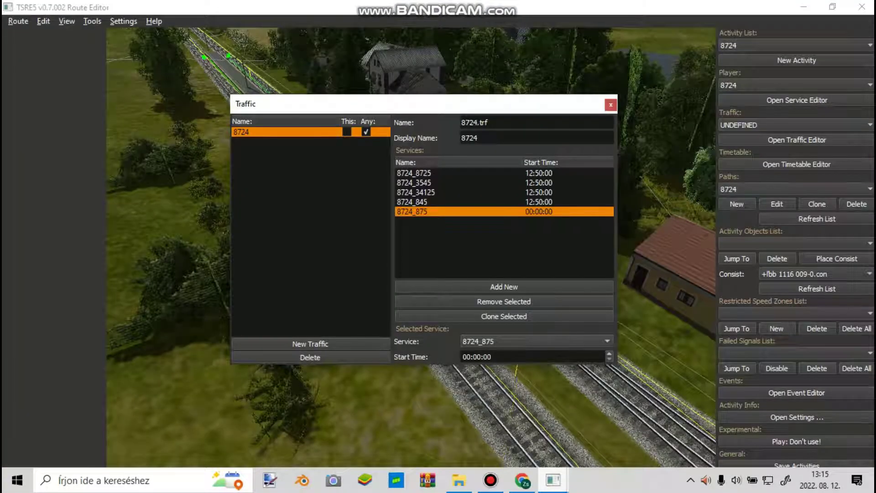
click(470, 357)
key(BackSpace)
key(BackSpace)
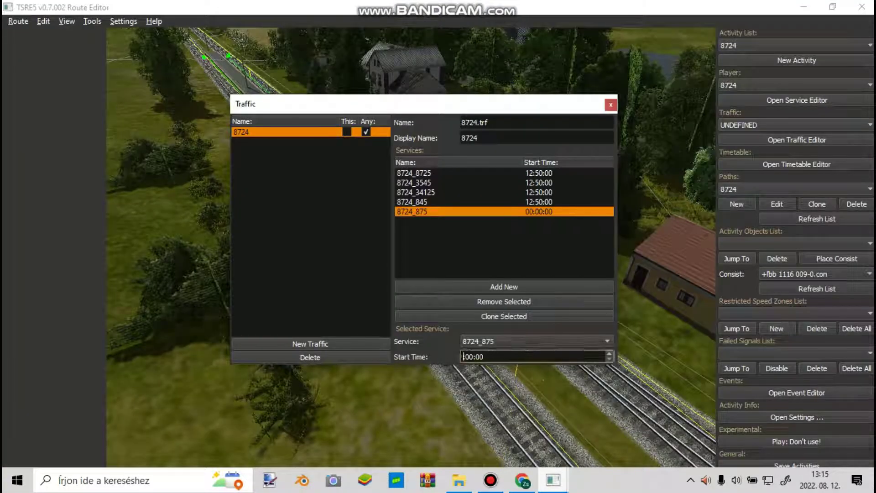
text(13:50)
key(Return)
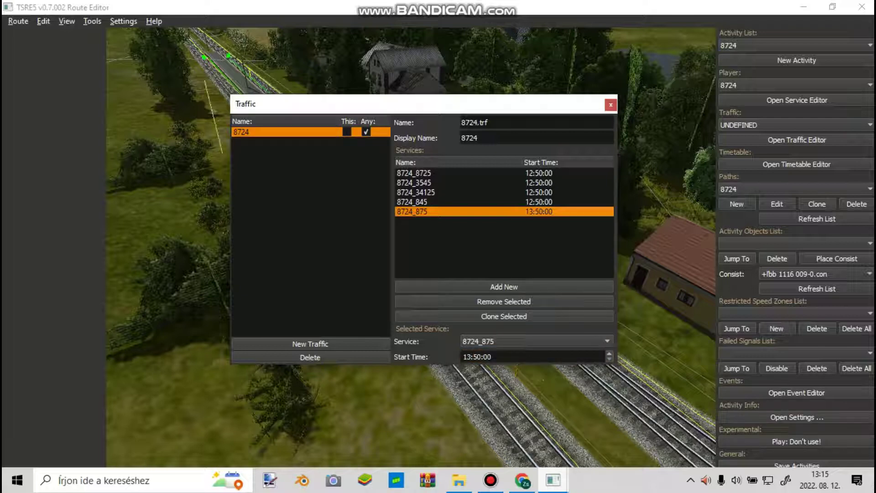
Step: Save the route data with the completed traffic and close the Traffic window
click(413, 173)
click(18, 21)
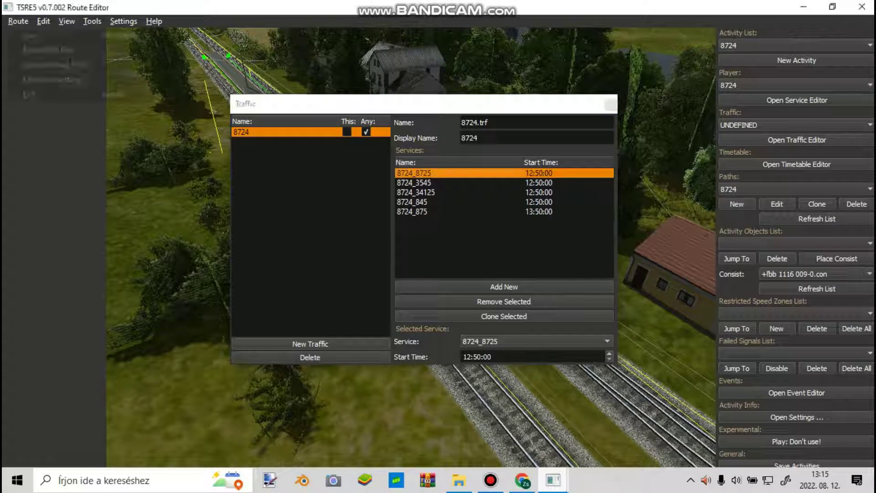
click(28, 35)
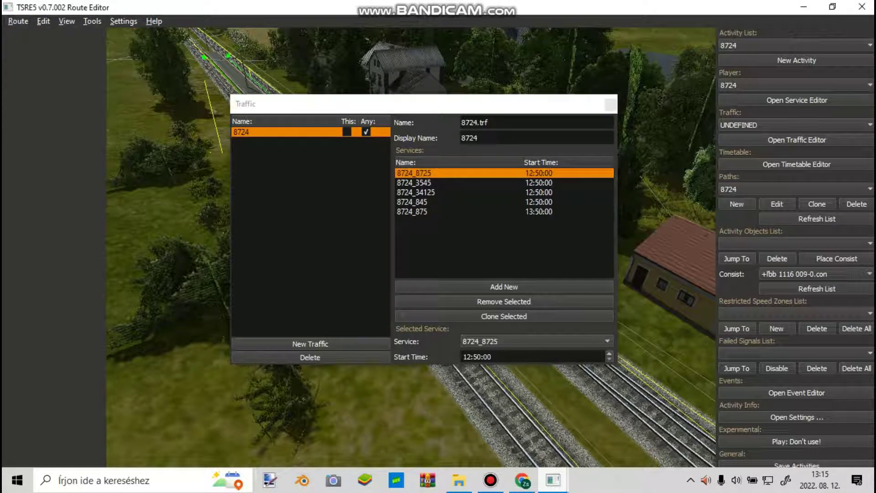
click(610, 104)
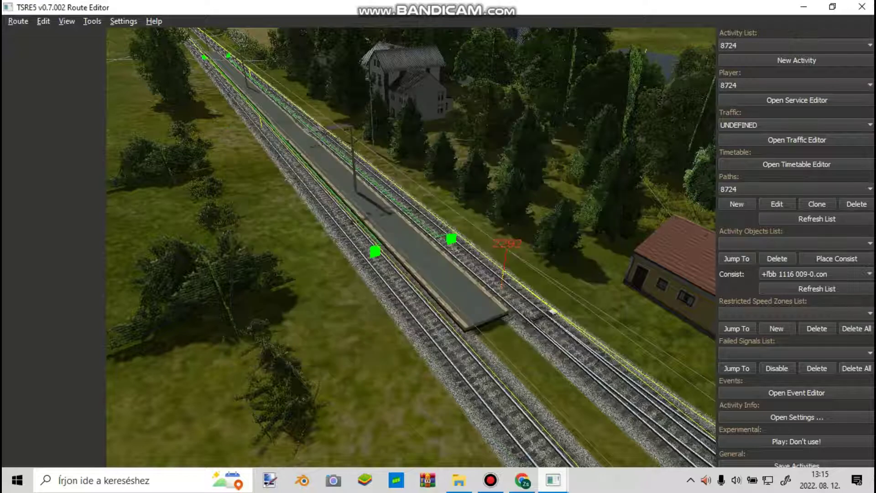
Step: Assign traffic 8724 to the activity and reopen the traffic editor
click(797, 125)
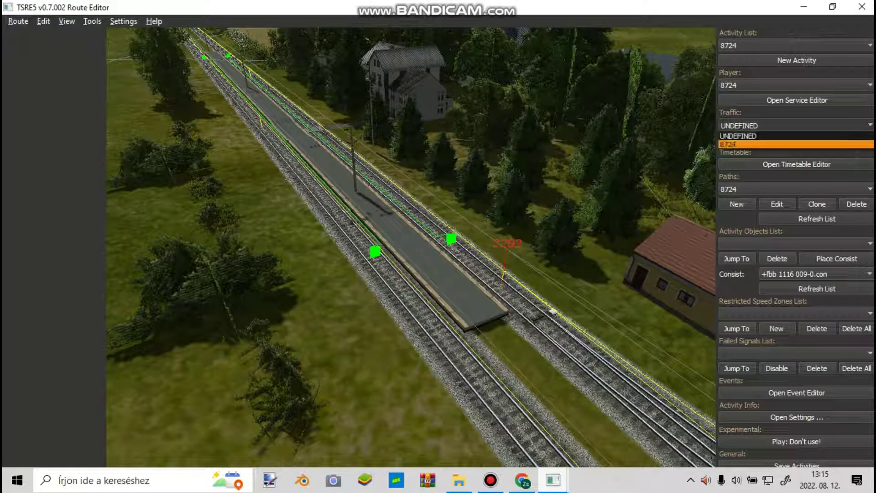
click(788, 141)
click(787, 140)
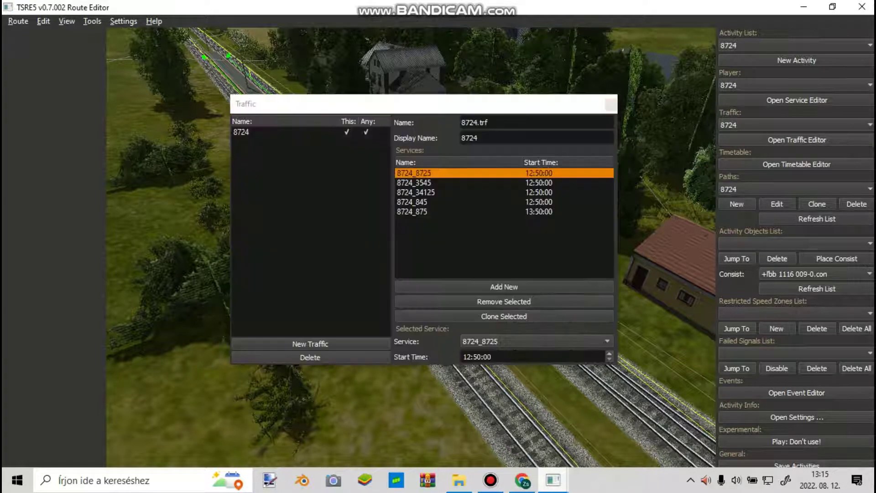
Step: Select traffic 8724, save the route data and close the Traffic window
click(241, 132)
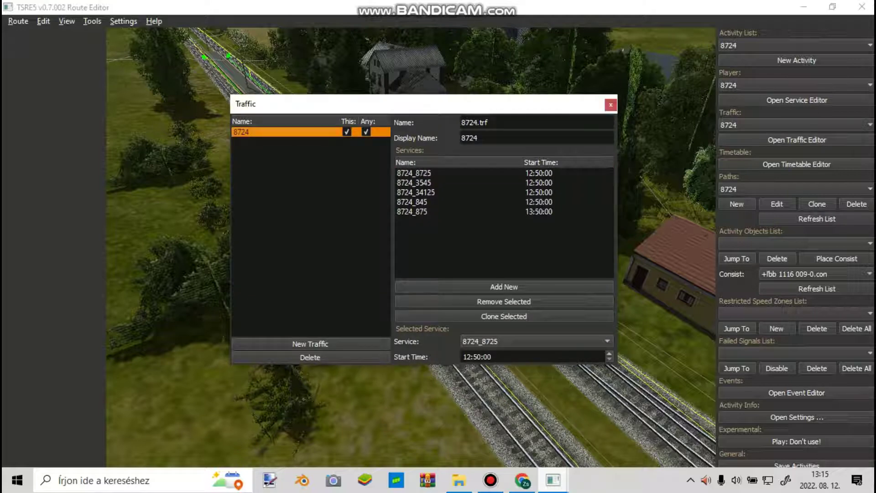
click(18, 21)
click(31, 35)
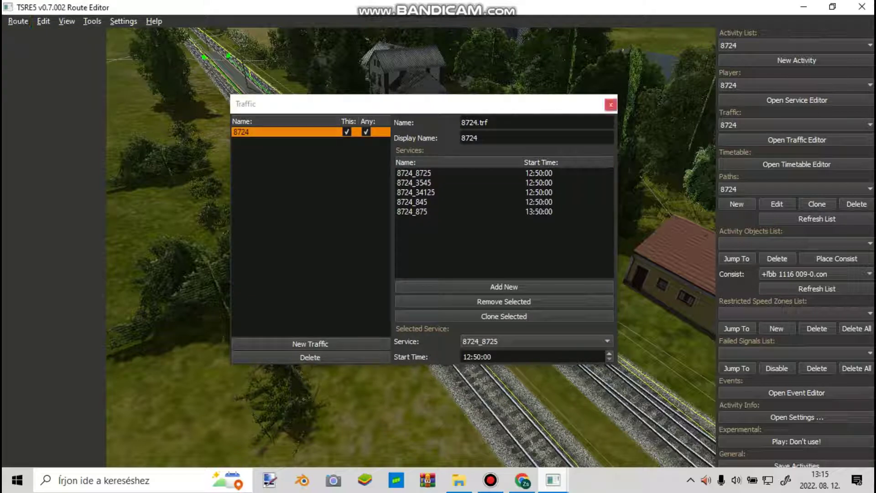
click(610, 104)
Step: Open the timetable editor, enlarge its window and load the station list of player service 8724
click(797, 163)
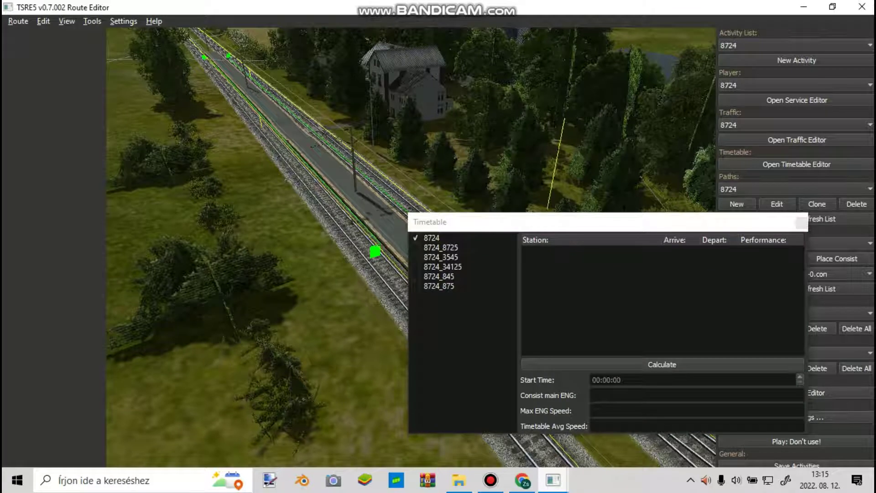
drag(535, 225, 450, 239)
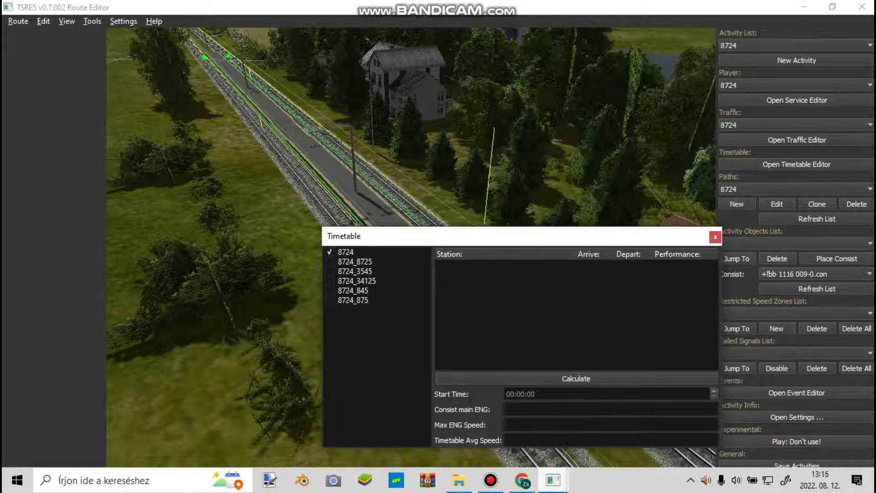
drag(493, 236, 475, 41)
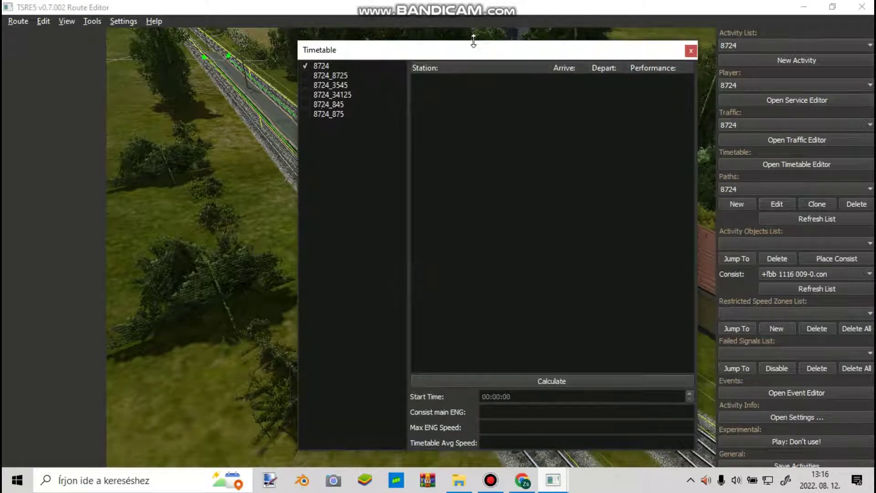
drag(296, 179, 94, 169)
click(121, 66)
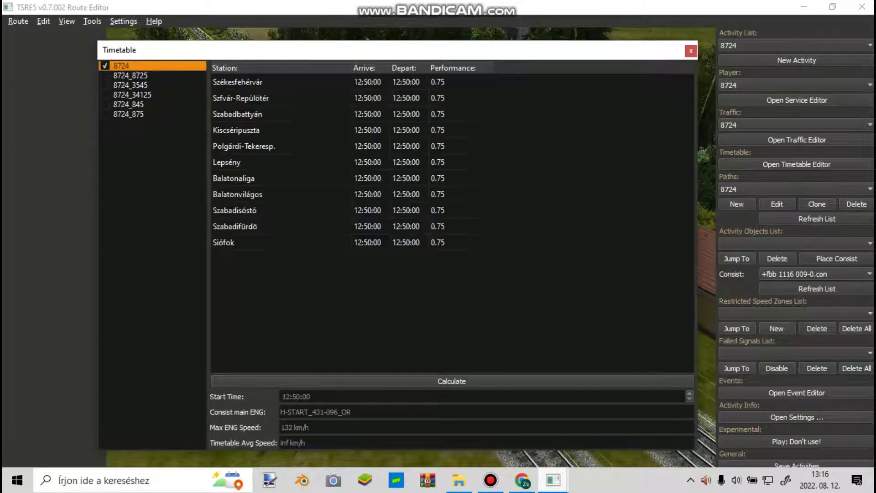
Step: Consult the Székesfehérvár — Nagykanizsa timetable in Chrome and set Székesfehérvár's departure to 12:52:00 in TSRE5
double_click(406, 82)
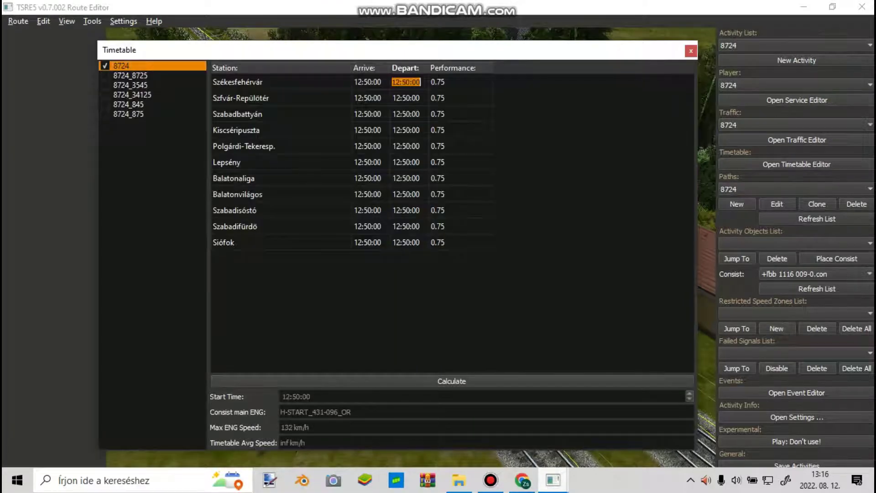
click(405, 82)
key(alt+Tab)
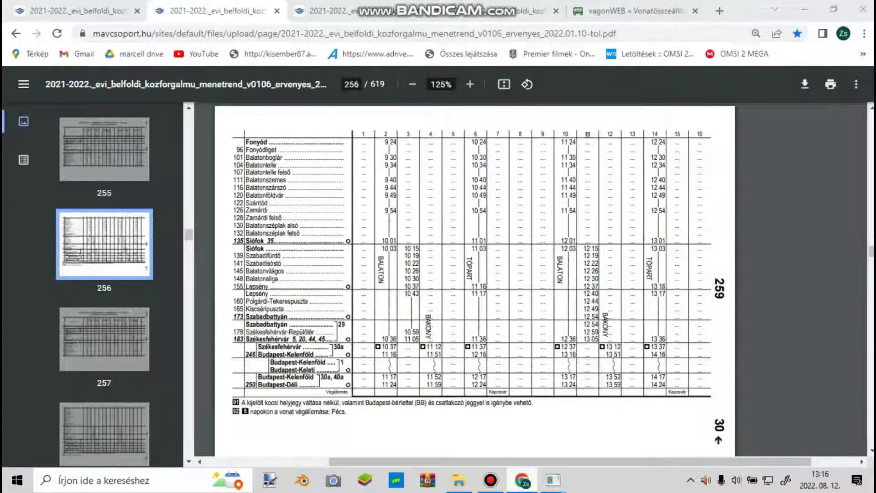
click(78, 10)
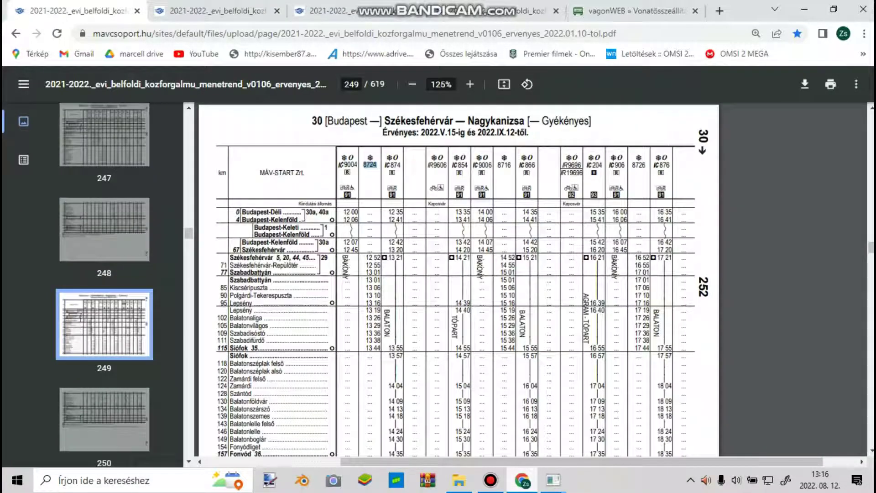
mouse_move(553, 480)
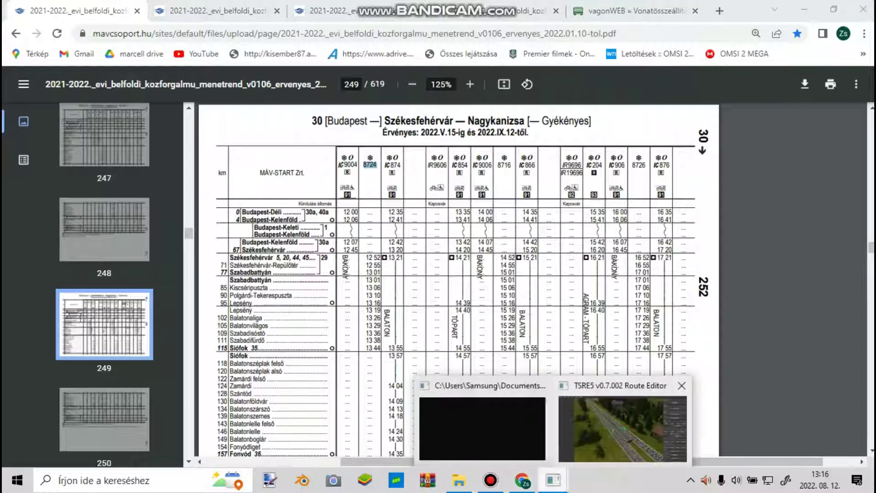
click(573, 415)
click(368, 114)
Step: Set Szfvár-Repülőtér's arrival to 12:54:00 and its departure to 12:55:00
double_click(368, 98)
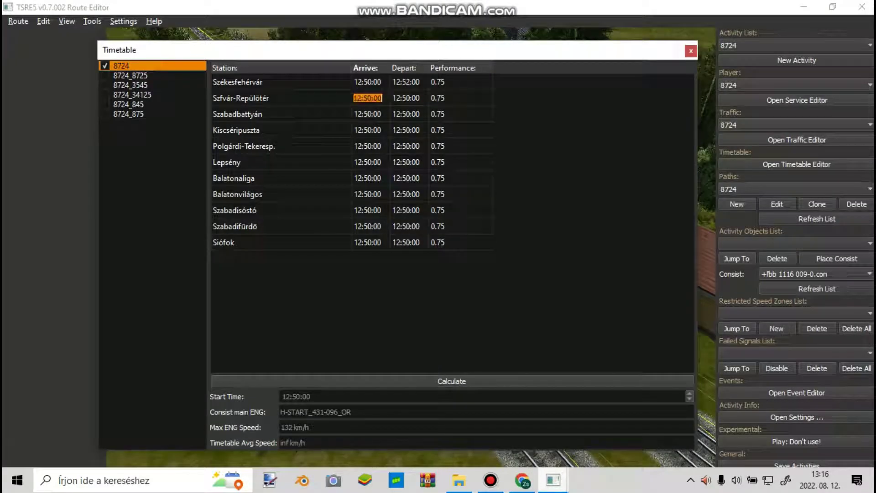
click(360, 99)
text(4)
click(409, 97)
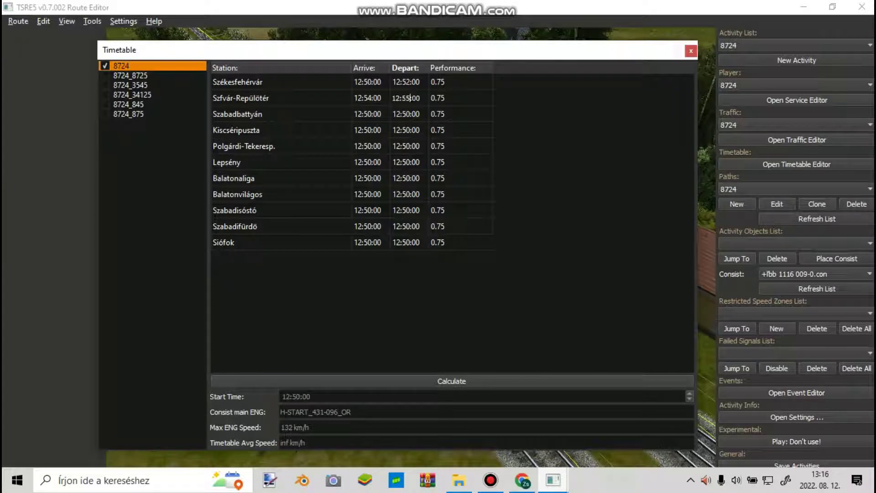
Step: Check train 8724's column in the Chrome timetable and set Szabadbattyán's arrival to 13:01:00 in TSRE5
click(523, 480)
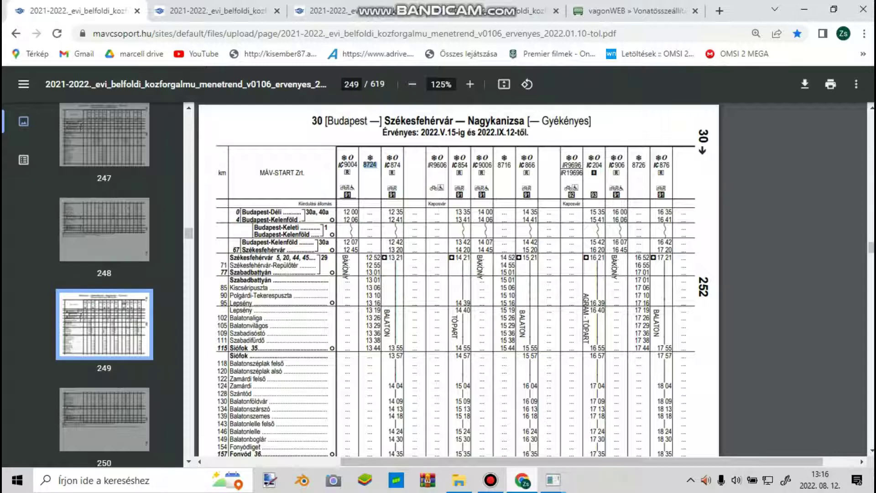
mouse_move(553, 480)
click(627, 422)
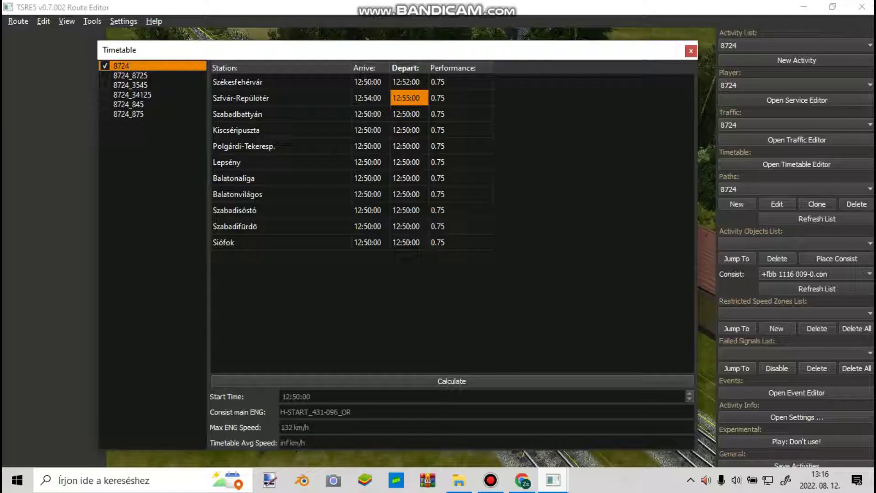
click(363, 114)
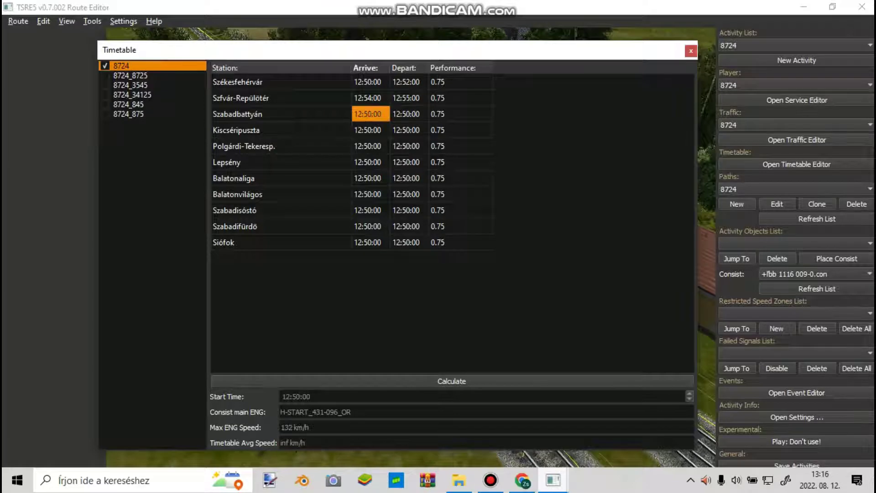
click(361, 114)
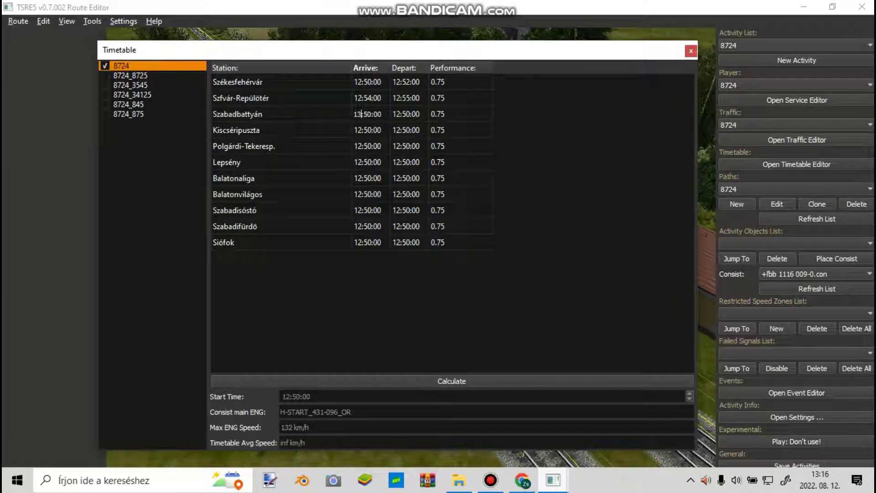
text(01)
Step: Set Szabadbattyán's departure to 13:01:00
double_click(406, 114)
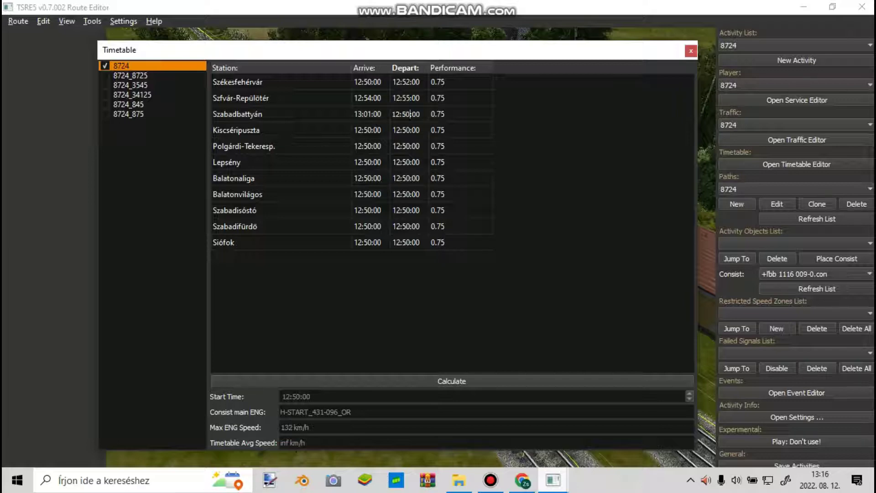
key(BackSpace)
key(BackSpace)
text(01)
key(BackSpace)
text(3)
Step: Look up train 8724's Kiscséripuszta time in Chrome and set that station's arrival to 13:06:00 in TSRE5
click(522, 480)
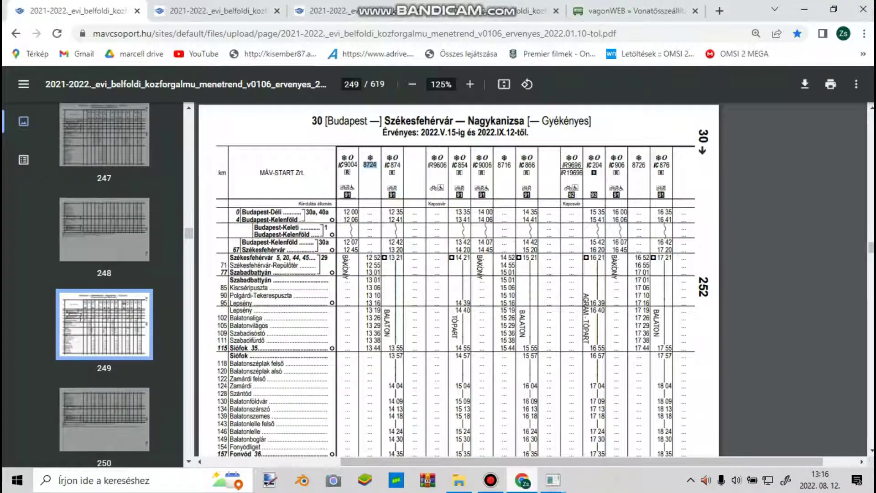
mouse_move(553, 480)
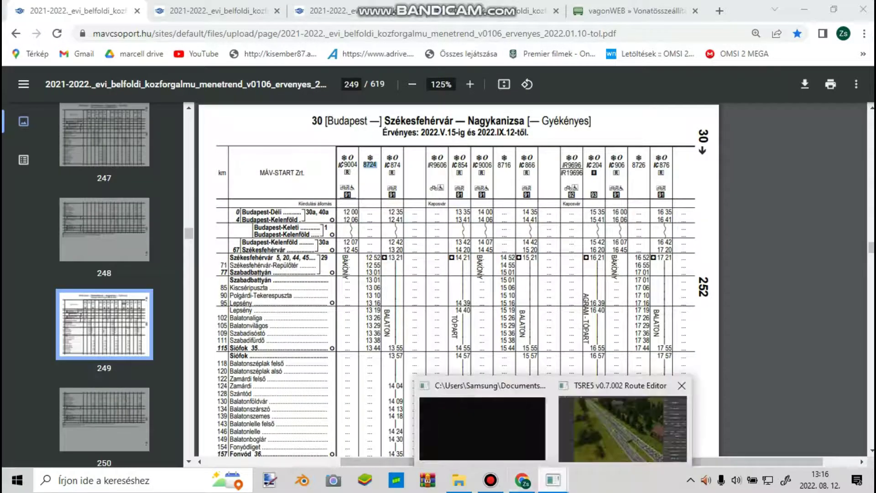
click(629, 424)
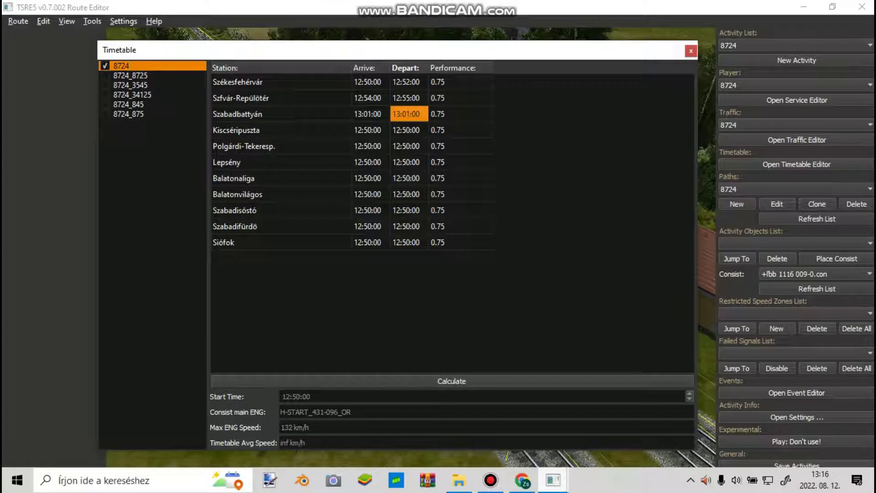
double_click(361, 130)
key(BackSpace)
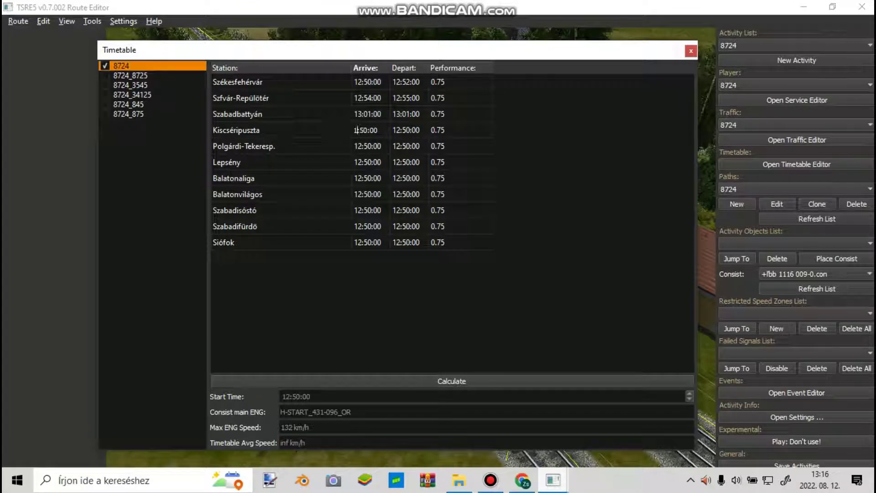
text(3:06)
Step: Set Kiscséripuszta's departure to 13:06:00
double_click(410, 130)
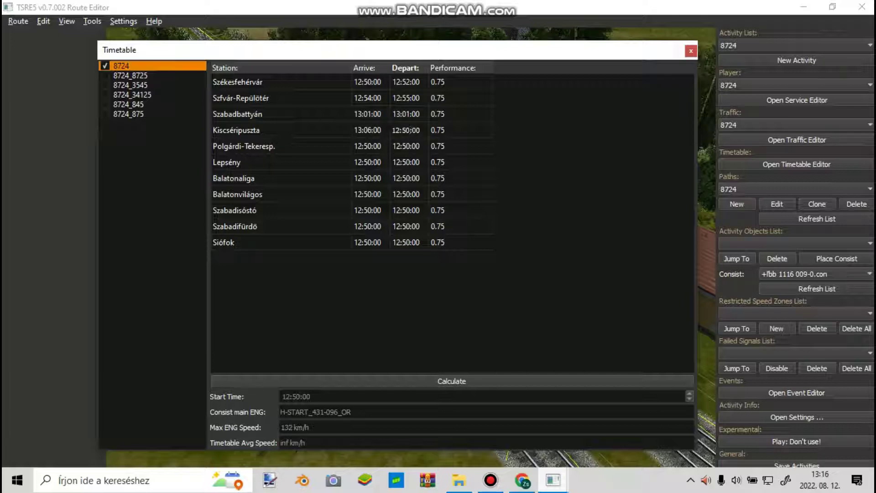
key(BackSpace)
key(BackSpace)
text(1)
key(BackSpace)
text(06)
click(400, 130)
Step: Correct Kiscséripuszta's arrival to 13:05:00
double_click(371, 130)
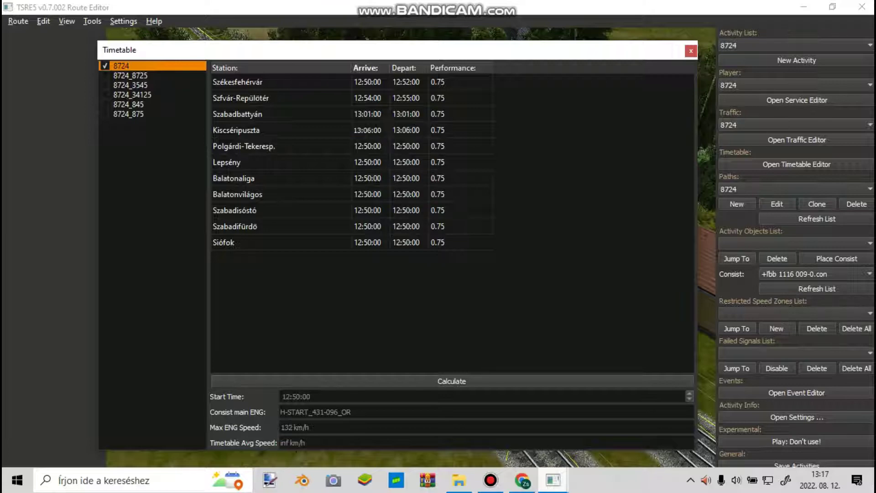
key(BackSpace)
text(5)
click(491, 480)
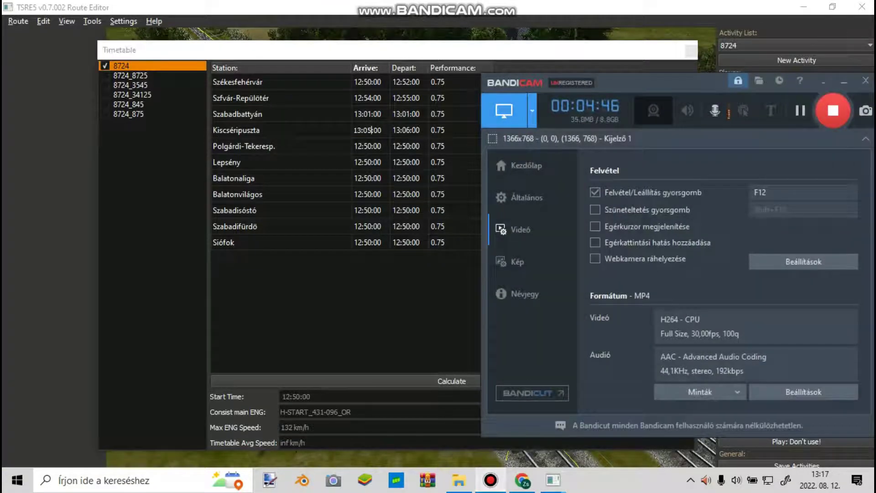
click(490, 480)
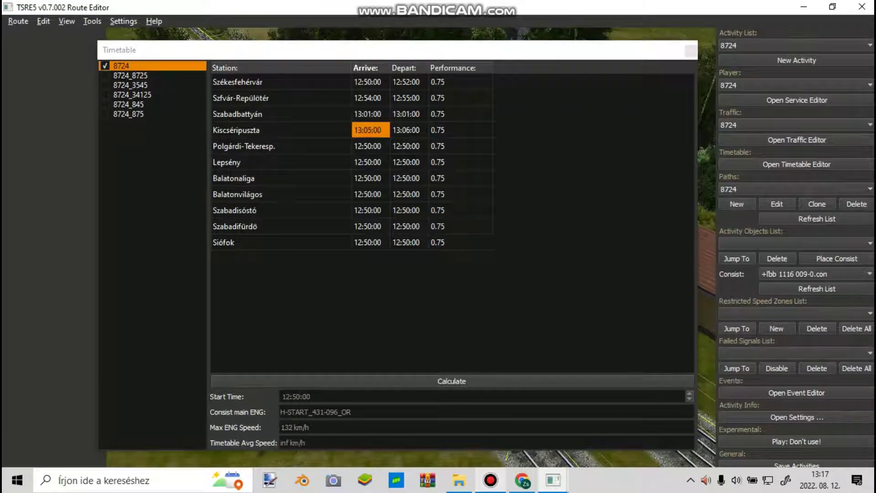
Step: Consult the Chrome timetable for Polgárdi-Tekerespuszta and set that station's arrival to 13:09:00 in TSRE5
click(522, 481)
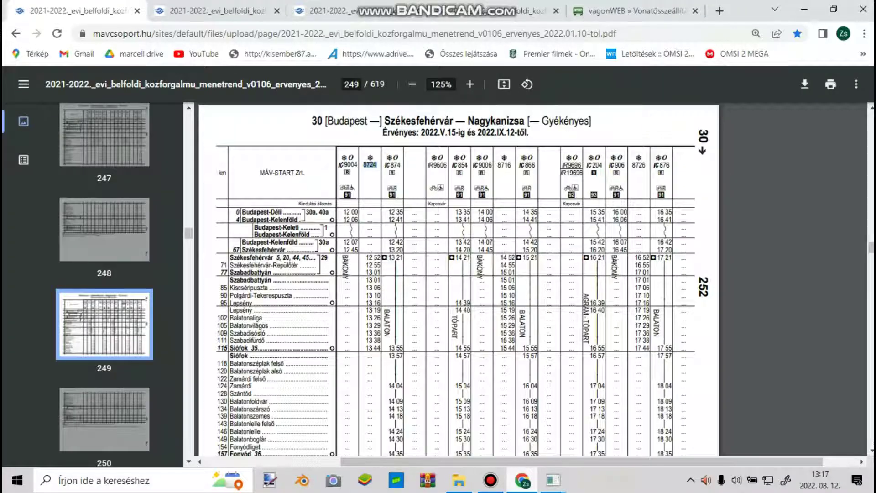
click(552, 480)
click(629, 422)
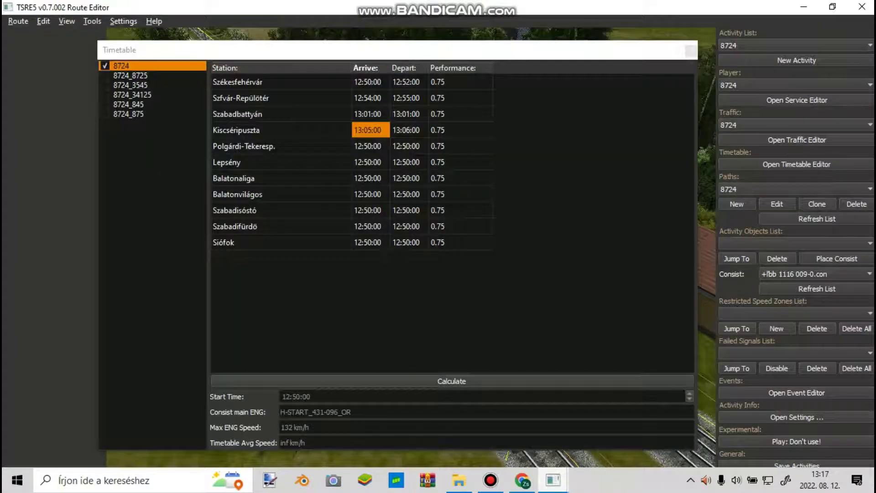
double_click(367, 146)
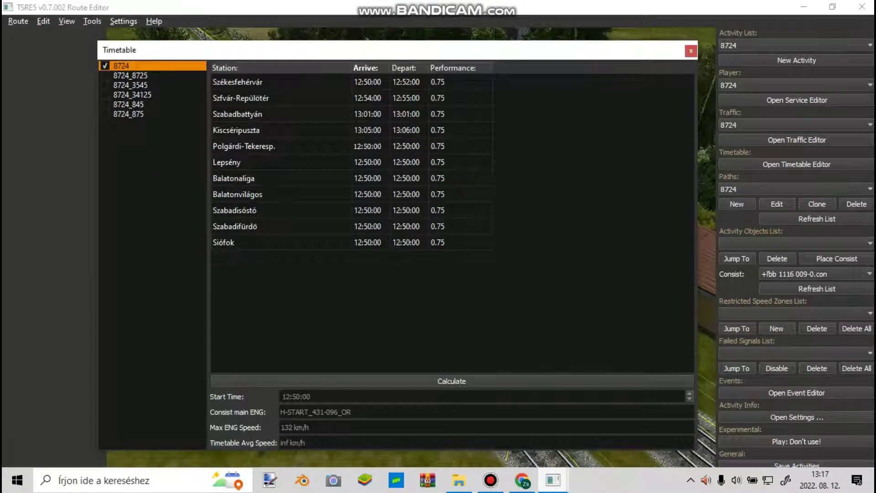
key(BackSpace)
key(BackSpace)
text(09)
key(BackSpace)
text(3)
key(Tab)
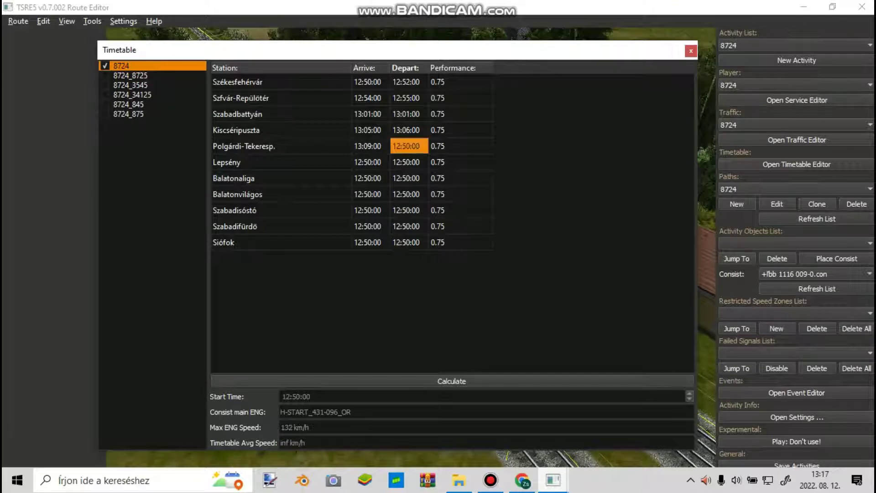
Step: Set Polgárdi-Tekeresp.'s departure to 13:10:00
double_click(406, 146)
click(399, 147)
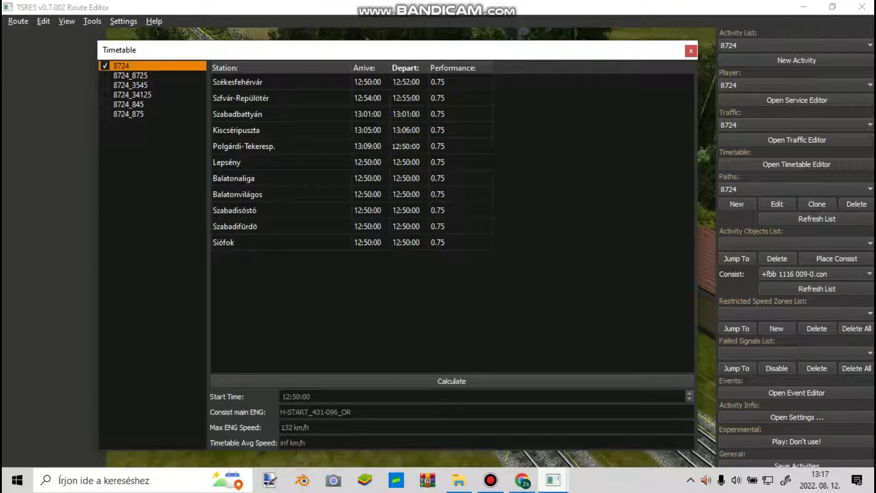
key(BackSpace)
key(BackSpace)
text(13)
key(BackSpace)
key(BackSpace)
text(10)
Step: Look up train 8724's Lepsény times in Chrome and set Lepsény's arrival to 13:16:00 in TSRE5
click(522, 480)
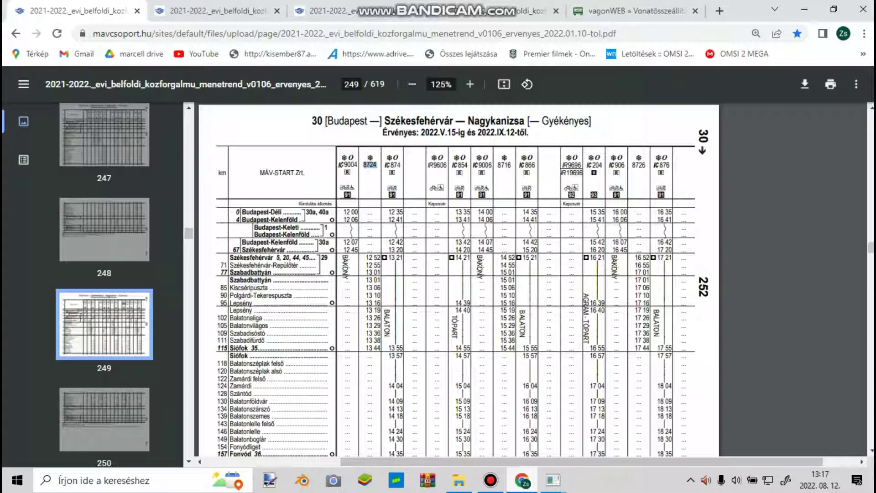
click(553, 480)
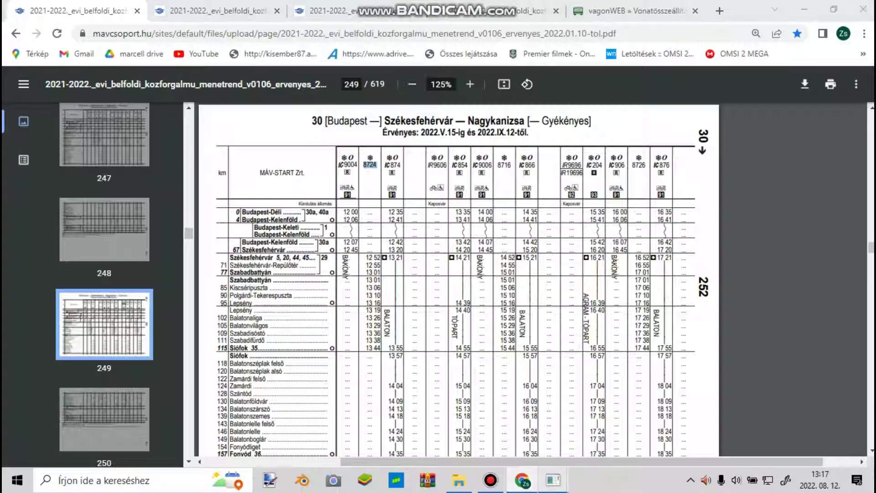
click(626, 417)
double_click(361, 162)
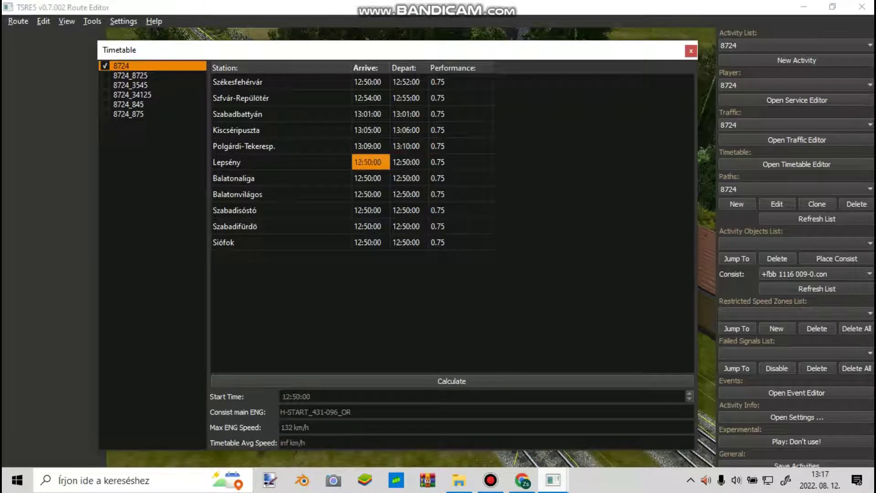
key(BackSpace)
text(3)
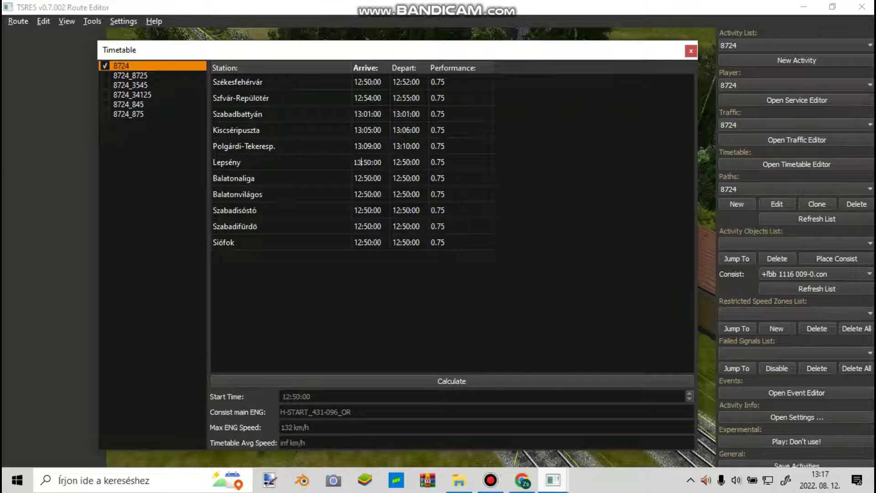
key(Right)
key(Right)
key(Delete)
key(BackSpace)
text(16)
Step: Set the minutes of Lepsény's departure time to 19
double_click(412, 162)
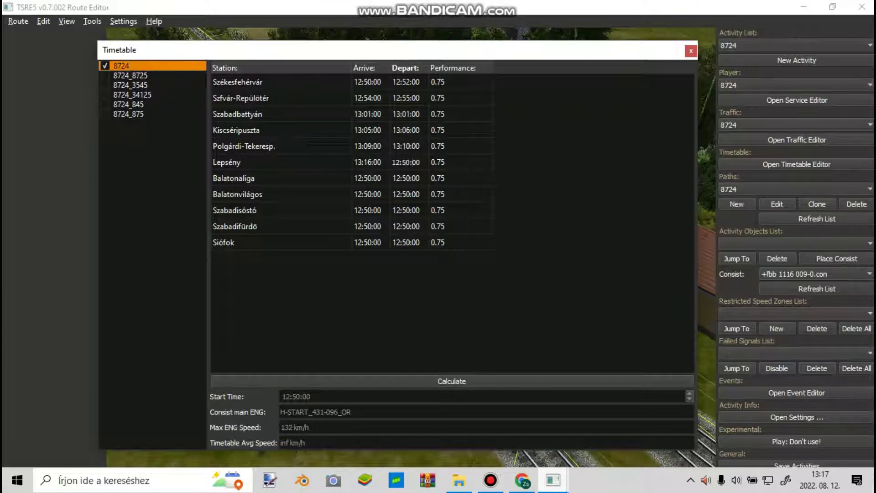
key(BackSpace)
key(BackSpace)
text(19)
Step: Consult train 8724's times in the Chrome timetable and set the hour of Balatonaliga's arrival to 13 in TSRE5
click(522, 427)
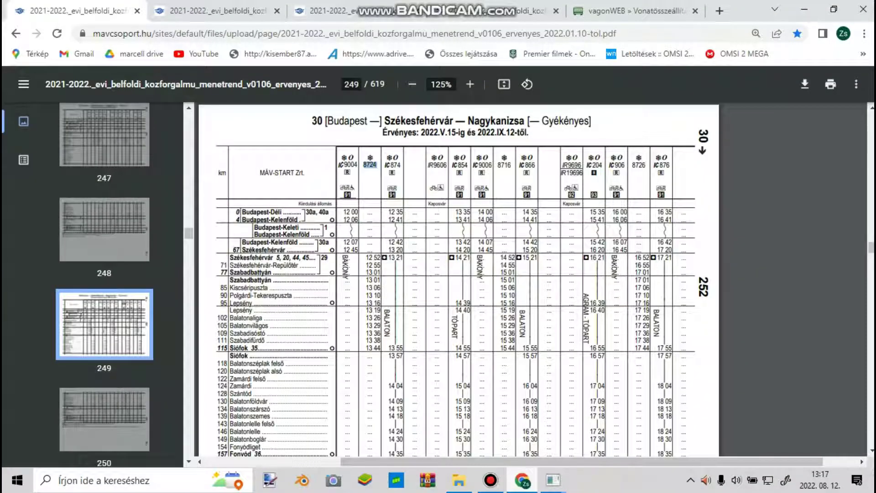
click(553, 479)
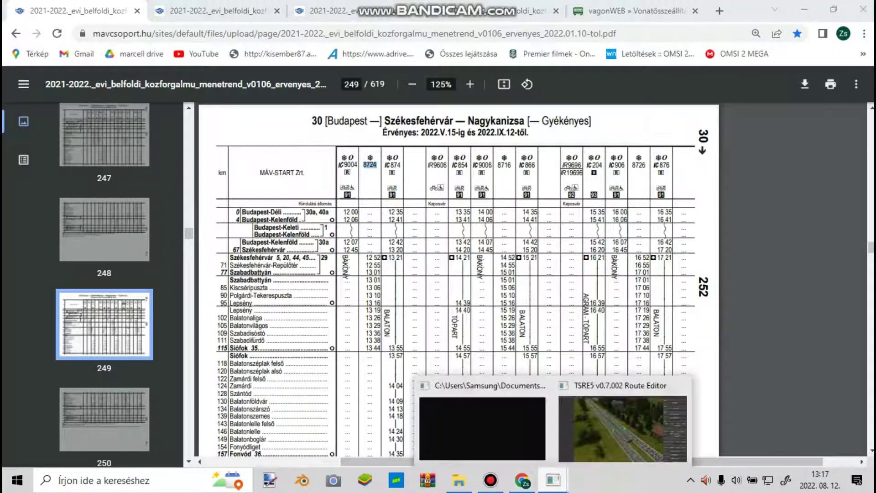
click(627, 422)
click(368, 178)
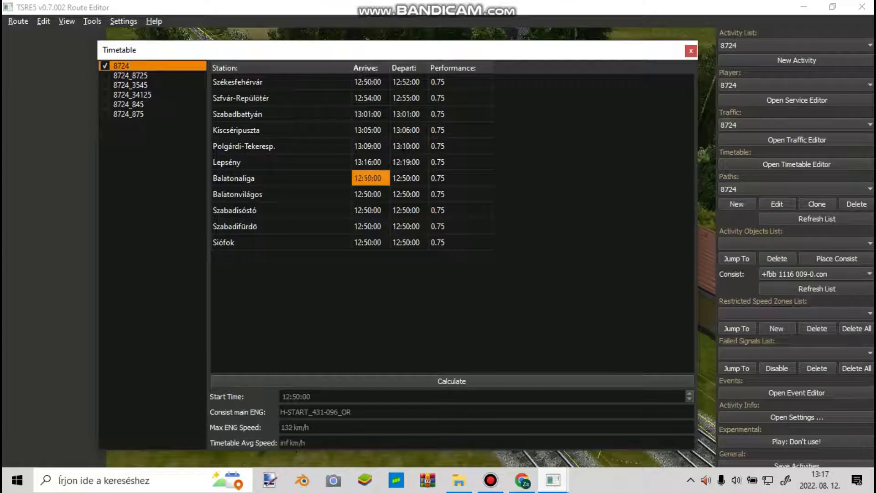
double_click(360, 177)
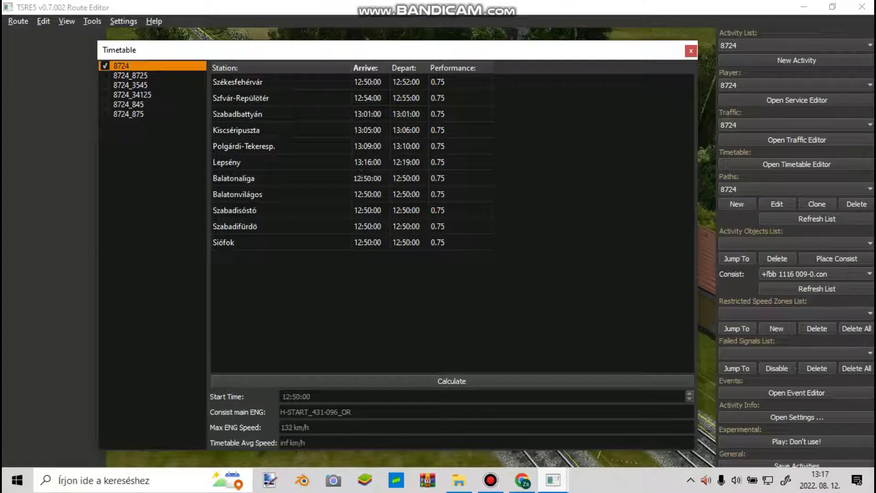
key(BackSpace)
text(3)
Step: Correct Lepsény's departure to 13:19:00
double_click(400, 162)
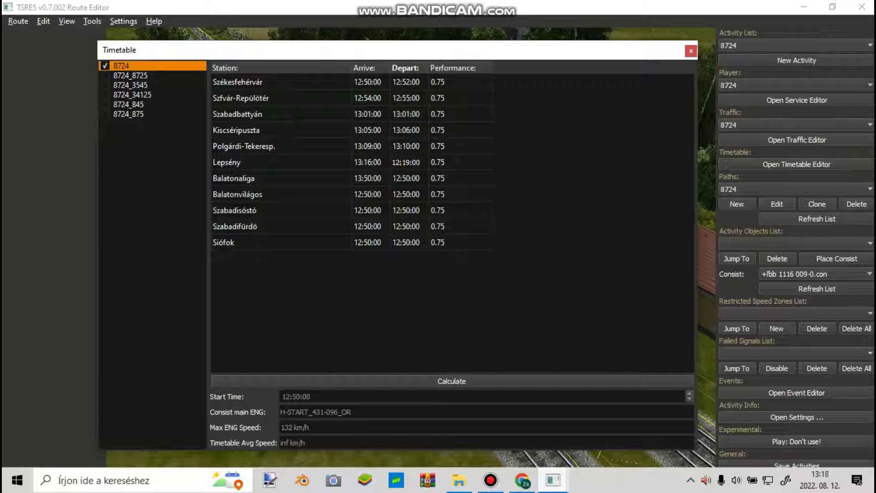
key(BackSpace)
text(3)
Step: Complete Balatonaliga's arrival time as 13:25:00
double_click(371, 178)
key(BackSpace)
key(BackSpace)
text(25)
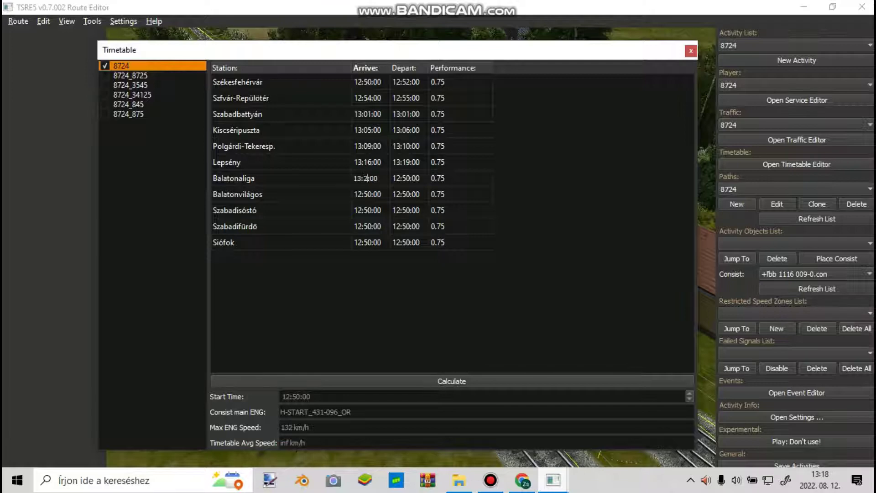
key(Tab)
Step: Set Balatonaliga's departure to 13:26:00
click(400, 178)
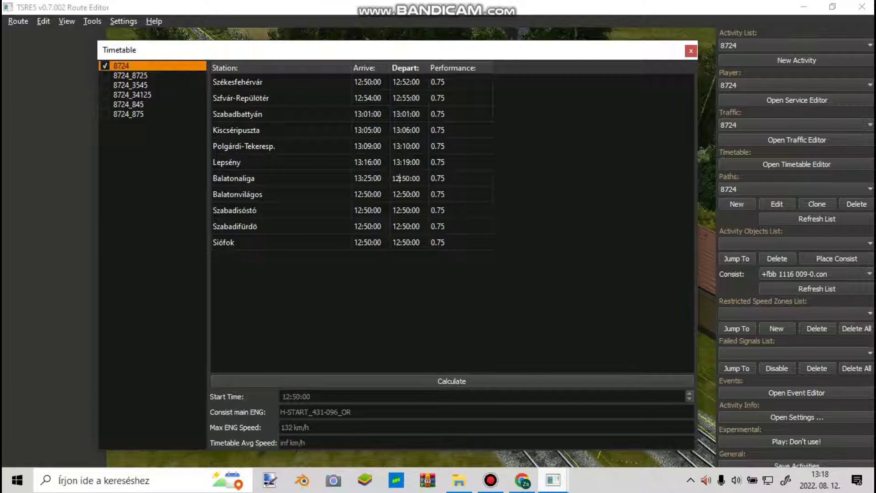
key(BackSpace)
text(3)
key(Delete)
key(Delete)
key(Delete)
text(26)
Step: Look up train 8724's Balatonvilágos time in the Chrome timetable and set that station's arrival to 13:28:00 in TSRE5
click(522, 481)
click(522, 480)
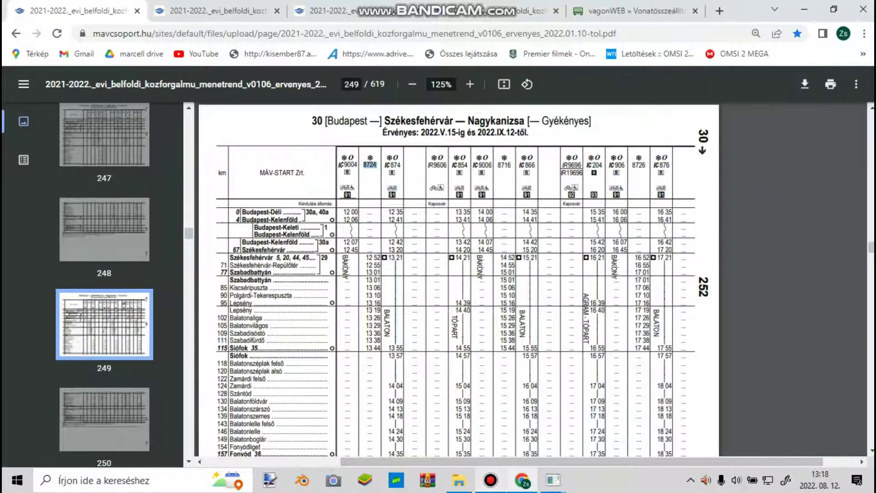
click(490, 480)
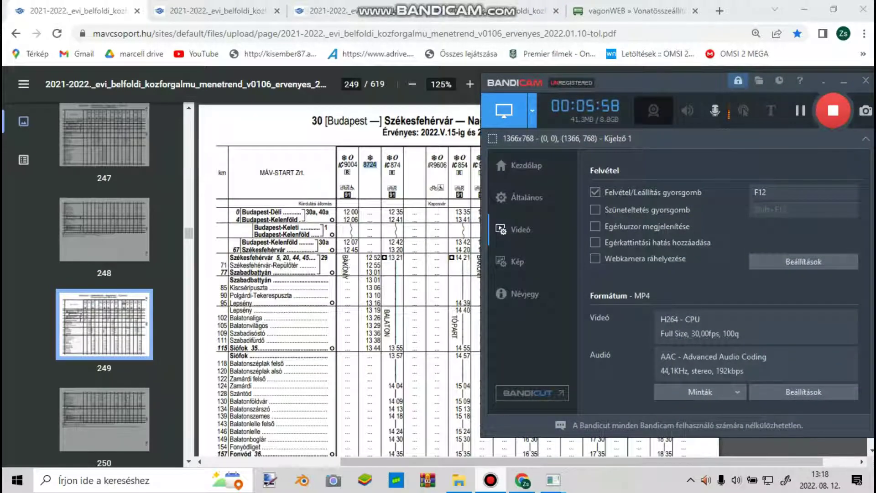
click(490, 480)
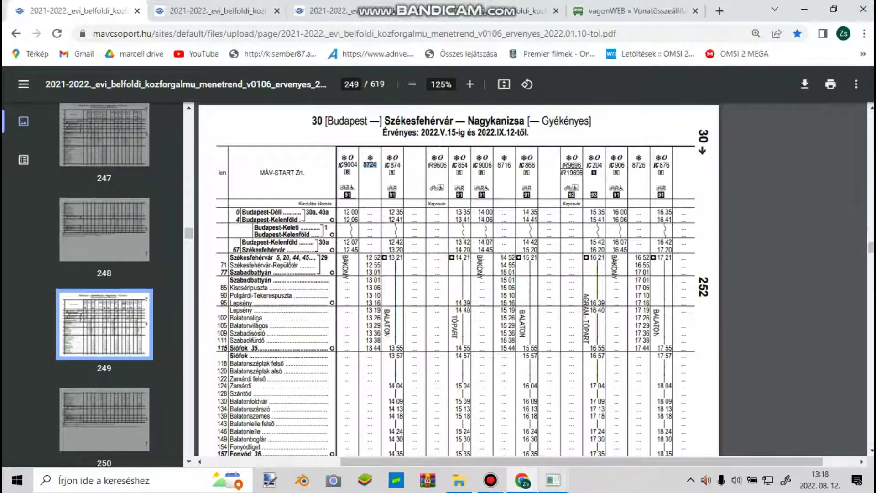
mouse_move(553, 480)
click(635, 425)
double_click(368, 193)
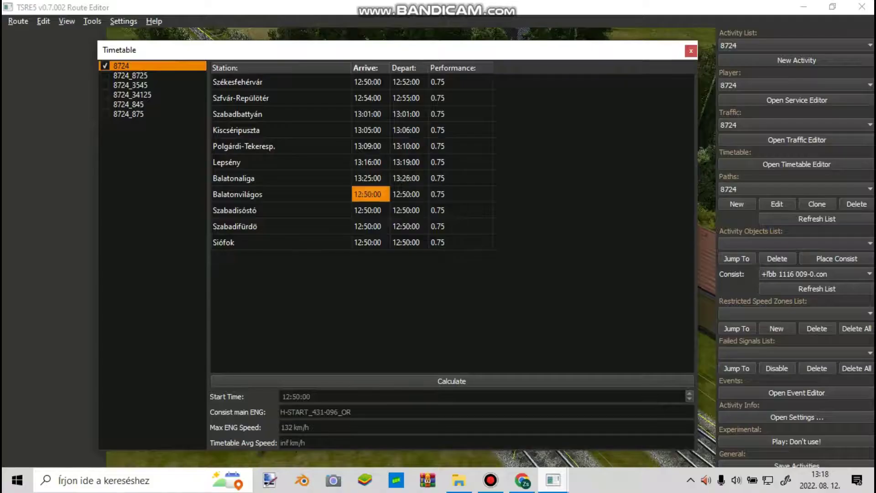
drag(357, 194, 361, 194)
key(BackSpace)
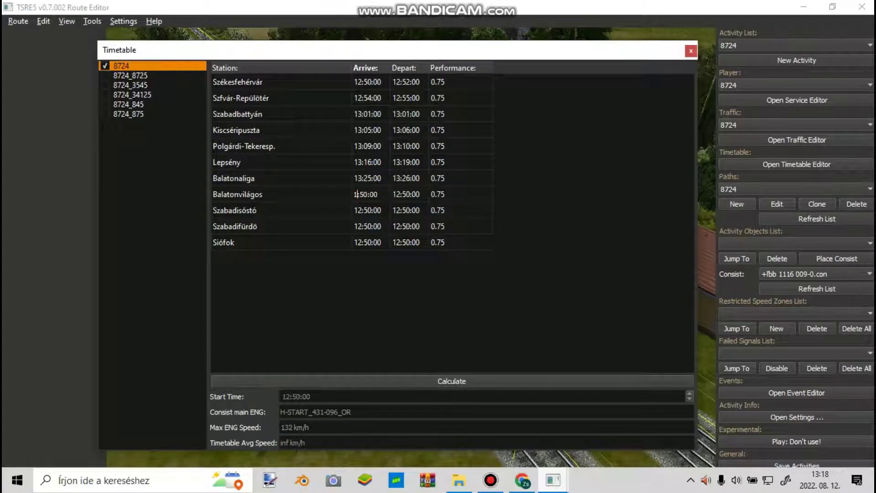
text(3)
click(371, 194)
key(BackSpace)
key(BackSpace)
text(28)
key(Tab)
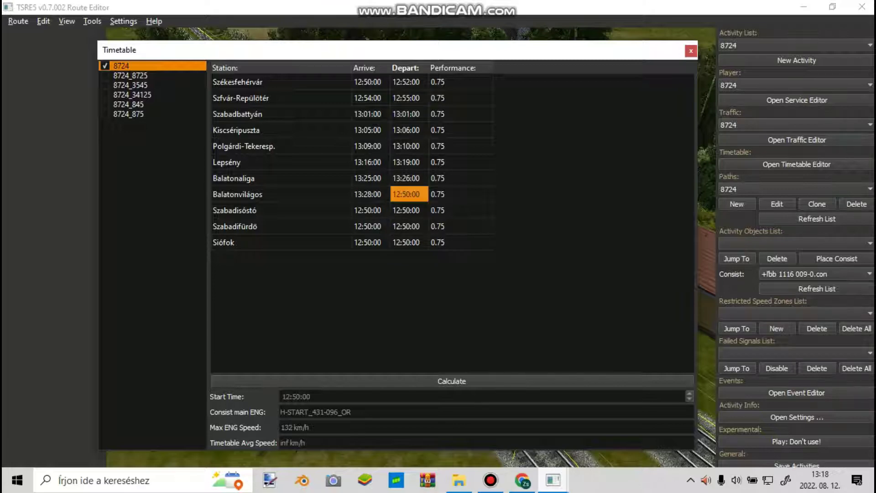
Step: Set Balatonvilágos's departure to 13:29:00
double_click(409, 194)
click(409, 194)
key(BackSpace)
key(BackSpace)
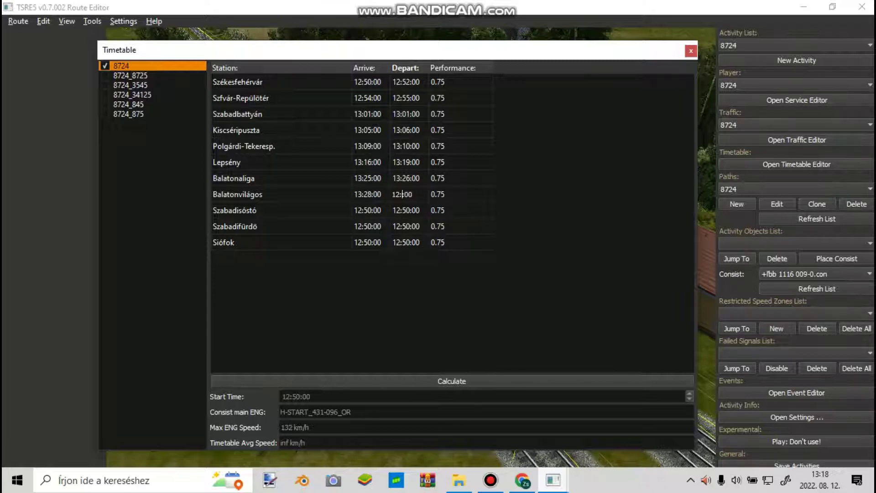
text(29:)
click(400, 194)
key(BackSpace)
text(3)
Step: Consult the Chrome timetable for Szabadisóstó and set its arrival to 13:35:00 and departure to 13:36:00 in TSRE5
double_click(368, 210)
key(BackSpace)
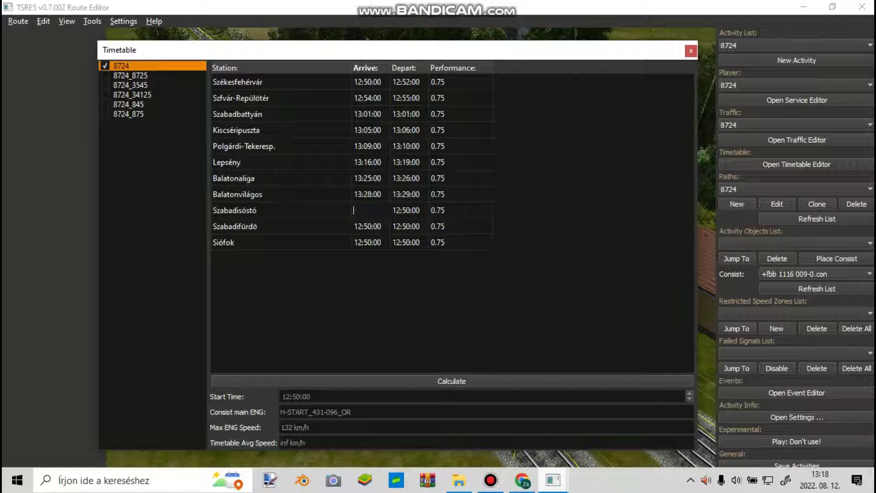
text(13)
click(522, 480)
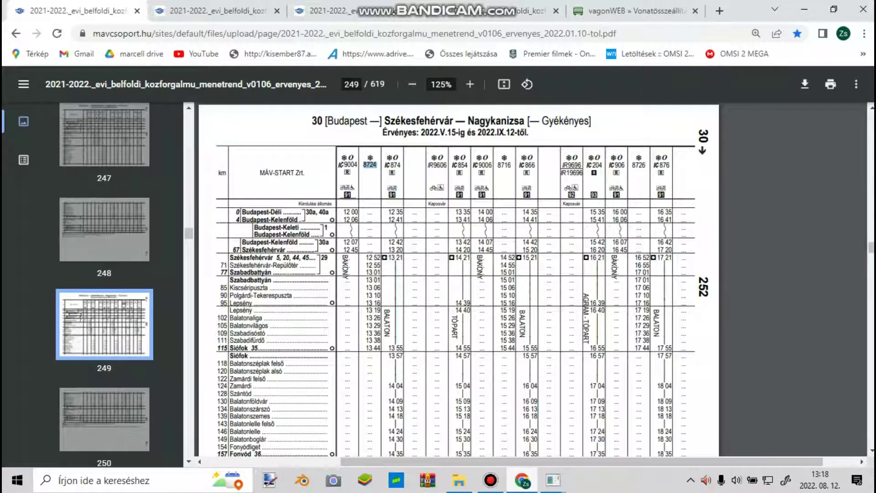
mouse_move(554, 480)
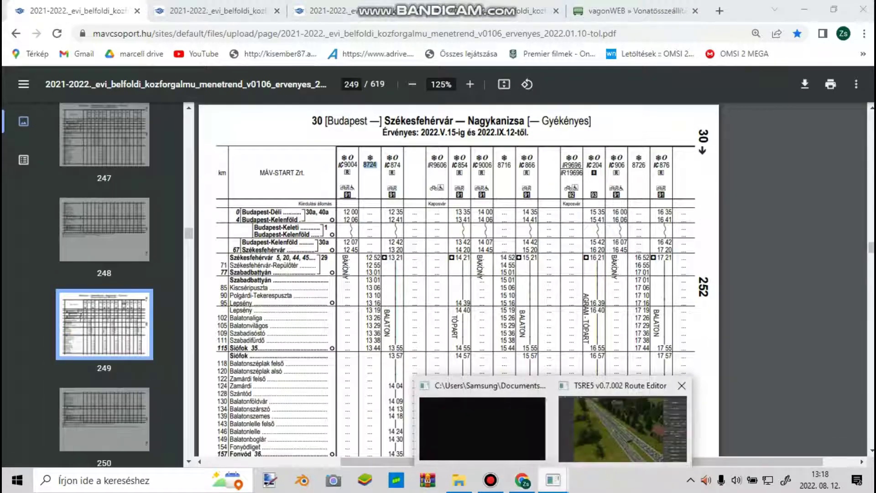
click(753, 439)
double_click(368, 210)
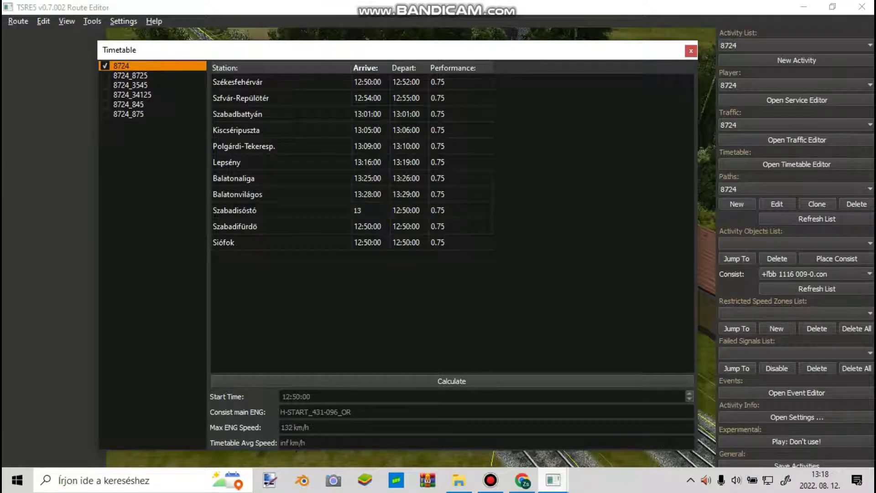
text(:35:00)
key(Tab)
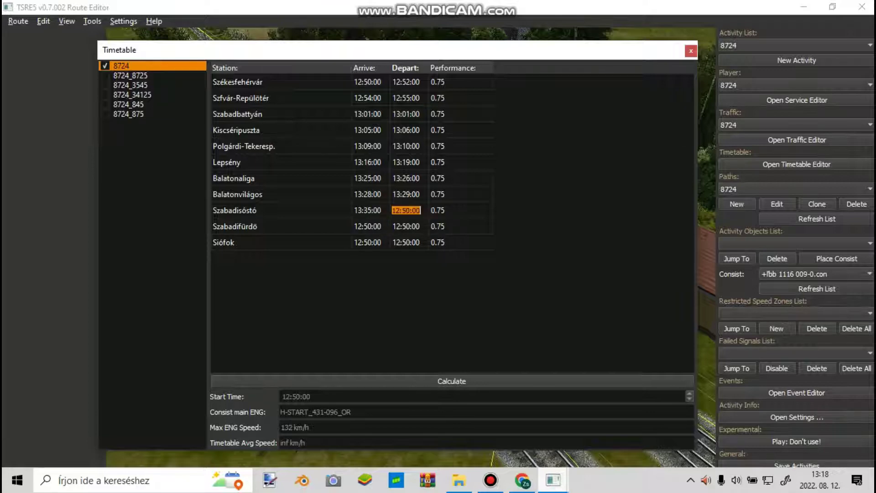
key(BackSpace)
text(13:36:00)
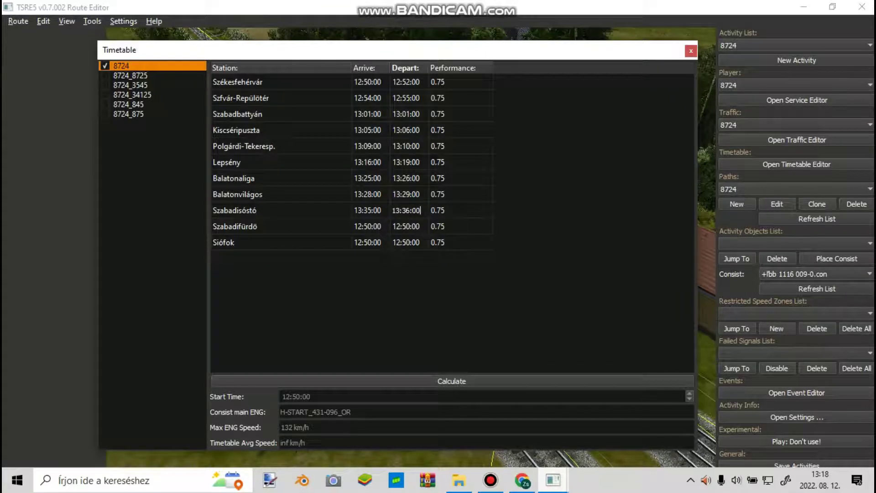
Step: Check Szabadifürdő's time in the Chrome timetable and set that station's arrival to 13:37:00 in TSRE5
key(alt+Tab)
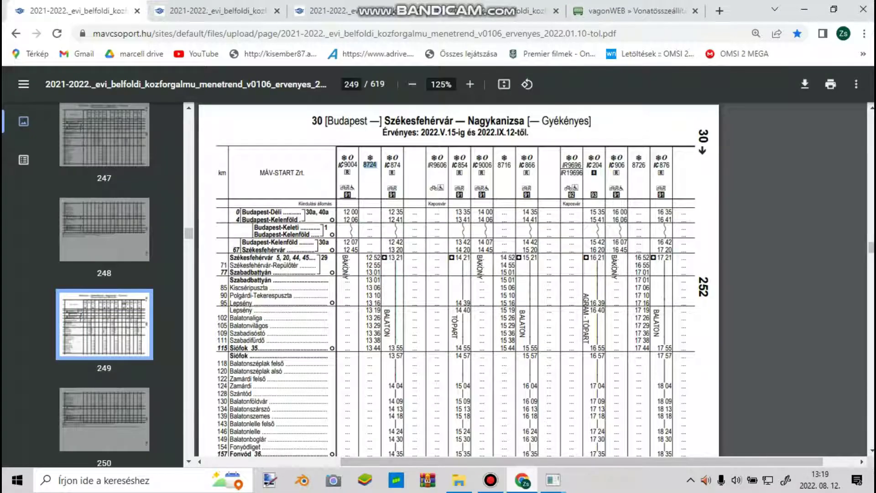
mouse_move(552, 479)
click(623, 424)
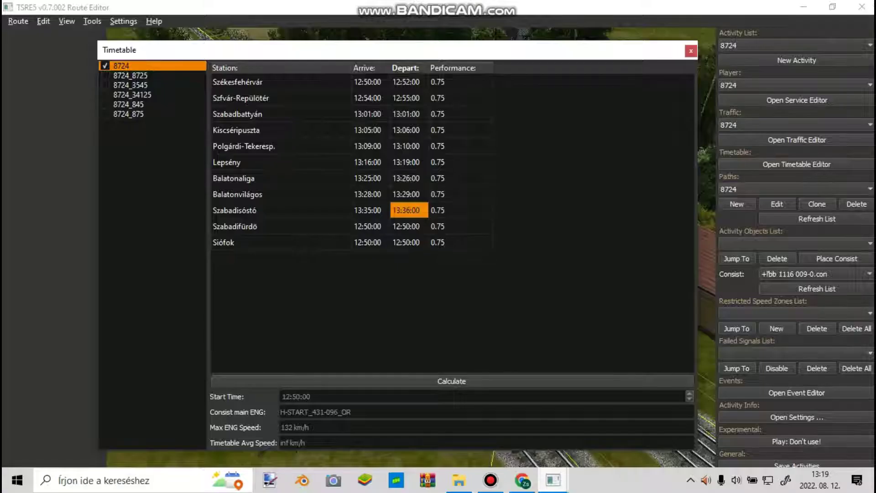
double_click(372, 226)
click(371, 227)
text(37)
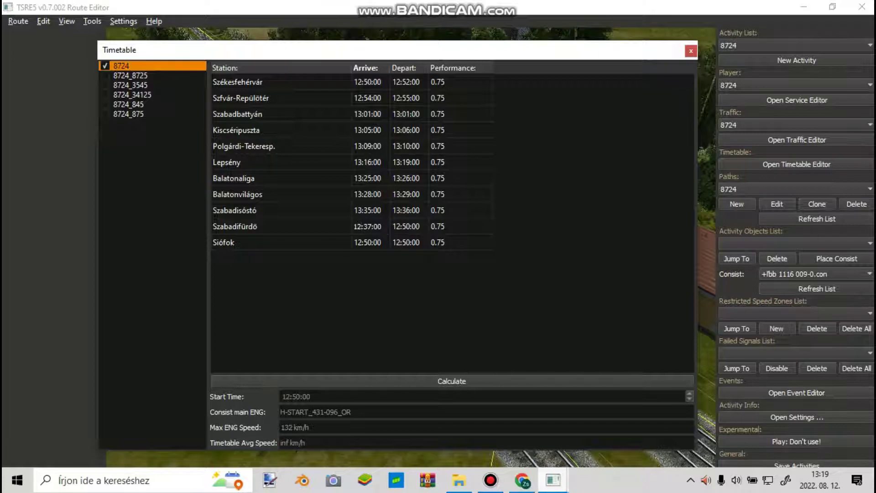
key(BackSpace)
text(3)
Step: Set Szabadifürdő's departure to 13:38:00
double_click(405, 226)
click(408, 226)
key(BackSpace)
key(BackSpace)
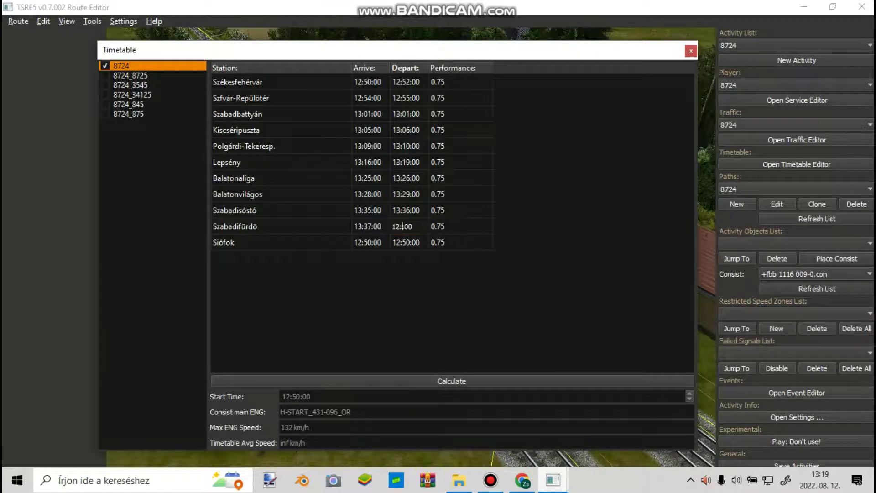
text(38)
click(399, 226)
key(BackSpace)
text(3)
Step: Look up train 8724's Siófok time in the Chrome timetable and set Siófok's arrival to 13:44:00 in TSRE5
click(523, 480)
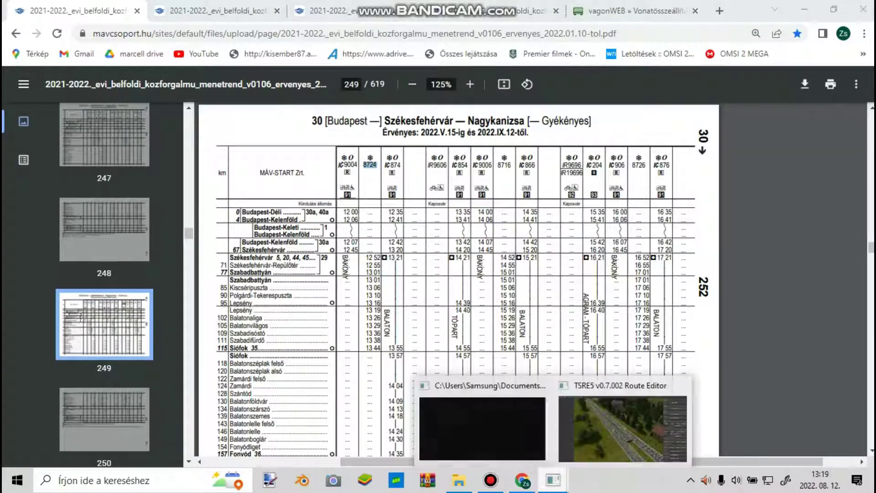
click(679, 386)
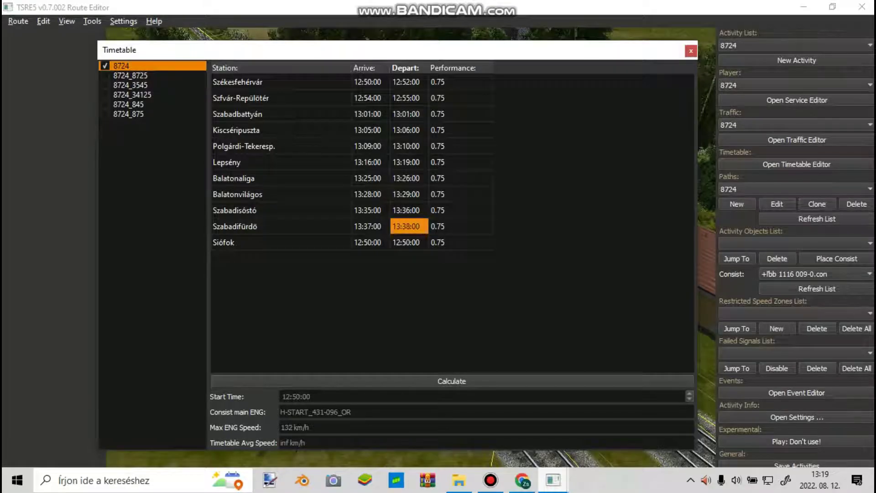
double_click(367, 242)
click(362, 243)
key(BackSpace)
text(3)
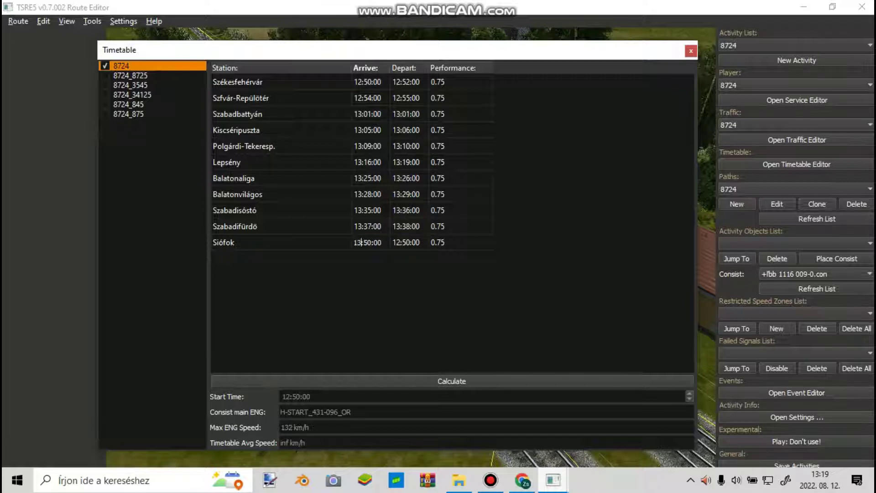
key(BackSpace)
key(BackSpace)
text(44)
key(Tab)
Step: Set Siófok's departure to 14:00:00
double_click(406, 243)
click(409, 242)
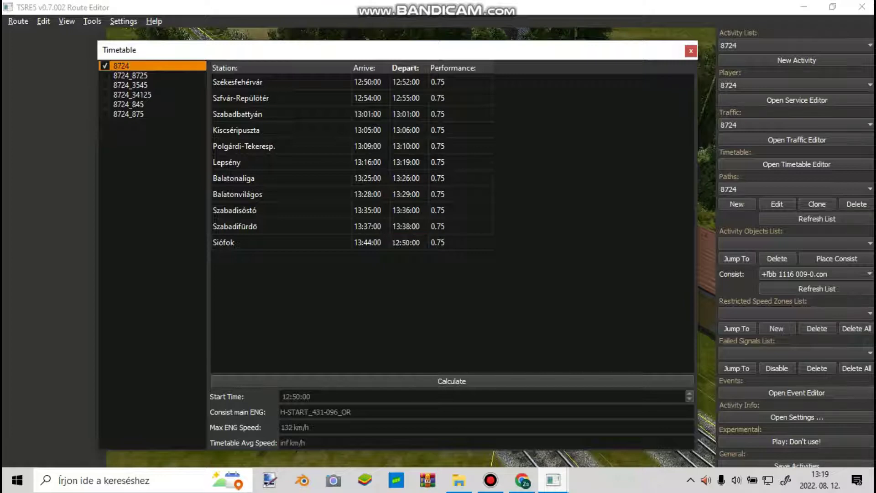
key(BackSpace)
key(BackSpace)
text(00)
key(BackSpace)
text(4)
key(Return)
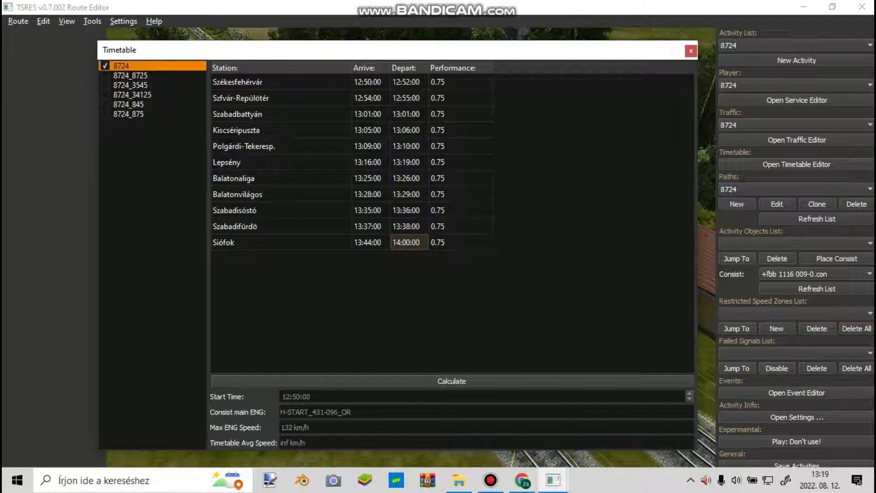
Step: Compare the entered station times with train 8724's column in the Chrome timetable and return to TSRE5
click(522, 480)
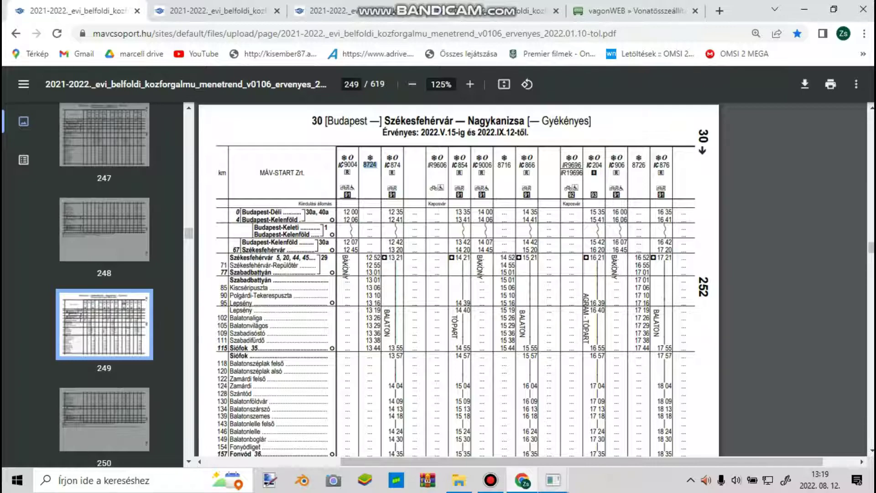
mouse_move(553, 480)
click(630, 431)
click(409, 242)
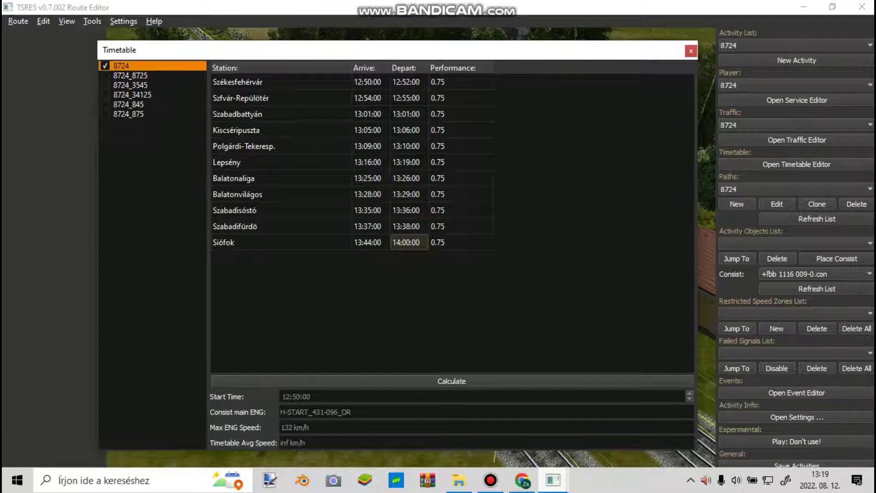
click(523, 480)
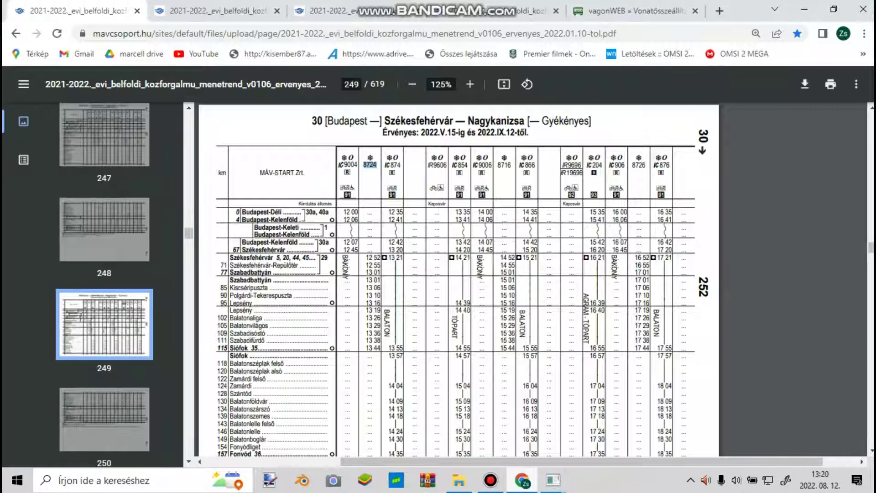
mouse_move(522, 480)
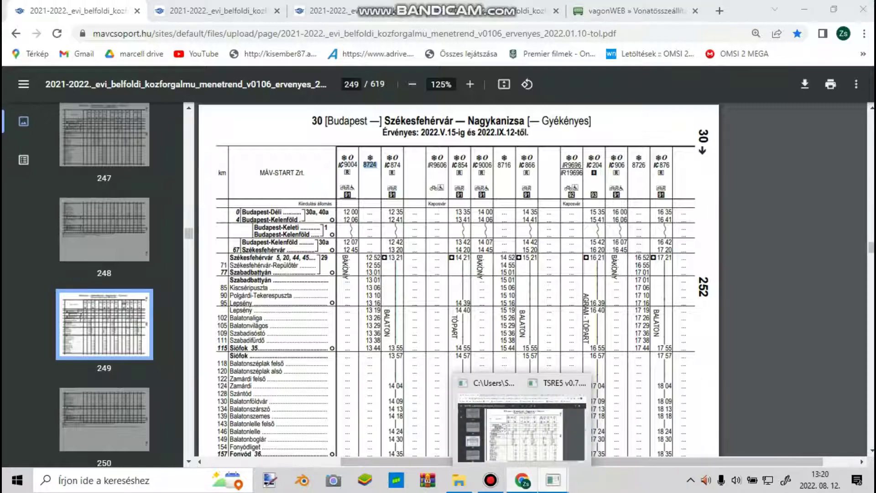
click(553, 480)
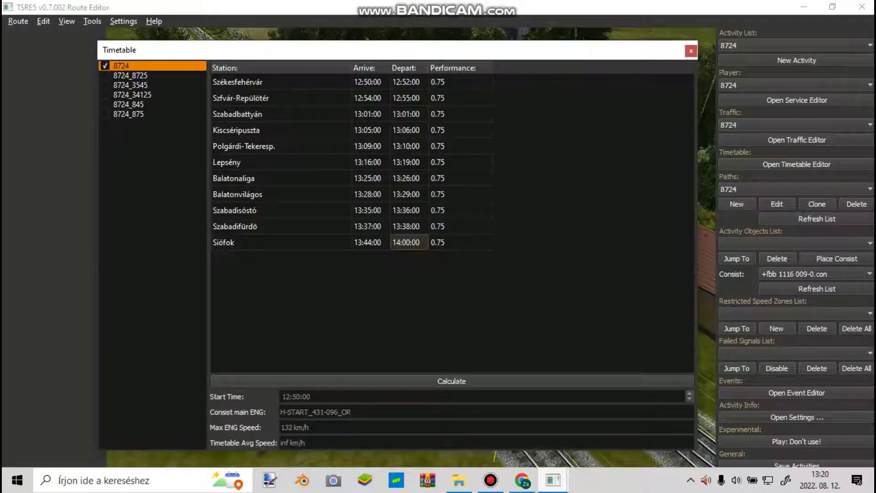
Step: Open service 8724_8725's timetable in TSRE5, check train 8725's station times in the Chrome timetable, and return to TSRE5
click(130, 75)
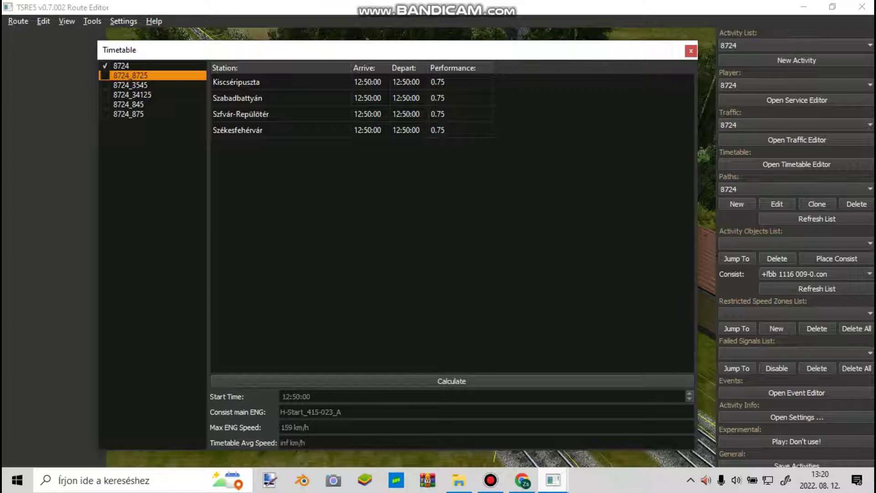
click(522, 480)
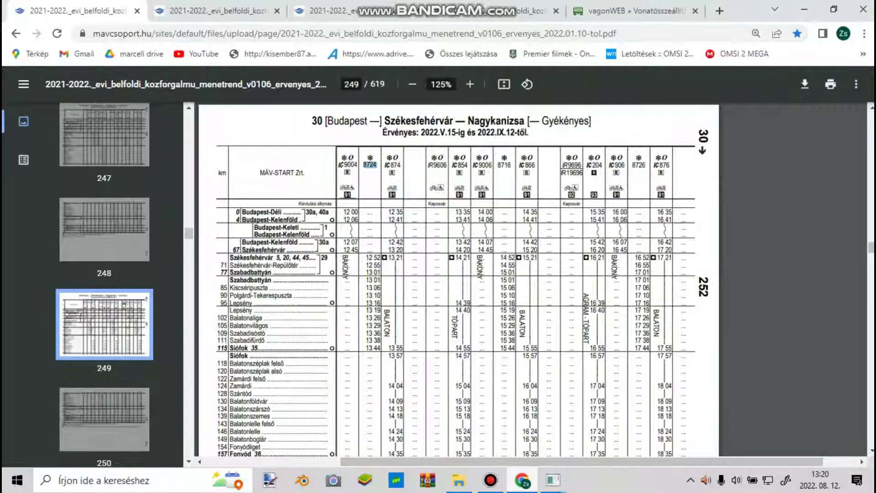
key(ctrl+Tab)
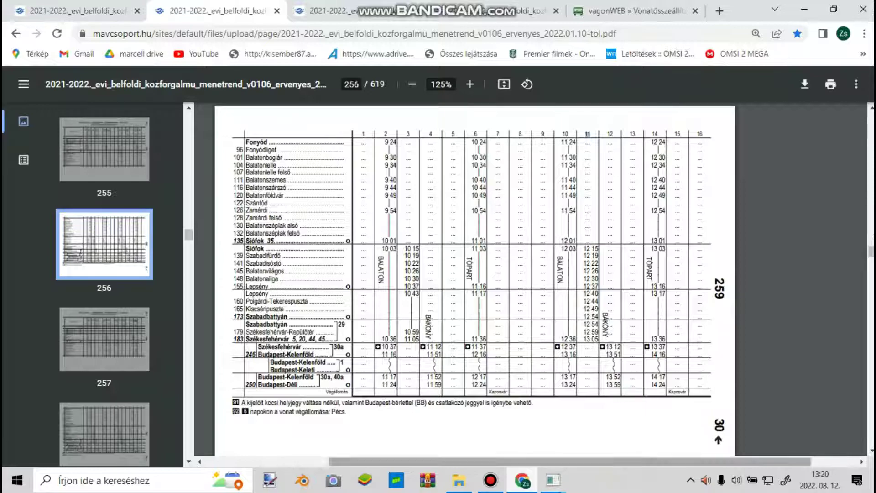
key(alt+Tab)
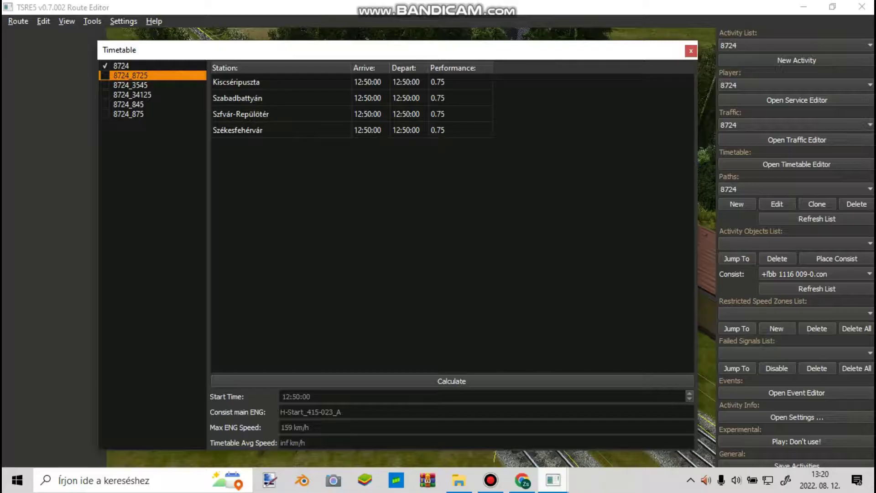
Step: Set Szabadbattyán's arrival and departure to 12:54:00 for service 8724_8725
double_click(367, 98)
click(370, 97)
key(BackSpace)
text(4)
double_click(405, 98)
click(409, 98)
key(BackSpace)
key(BackSpace)
text(54)
Step: Check Székesfehérvár-Repülőtér in the Chrome timetable, then set Szfvár-Repülőtér's arrival to 12:58:00 and departure to 12:59:00 in TSRE5
click(522, 480)
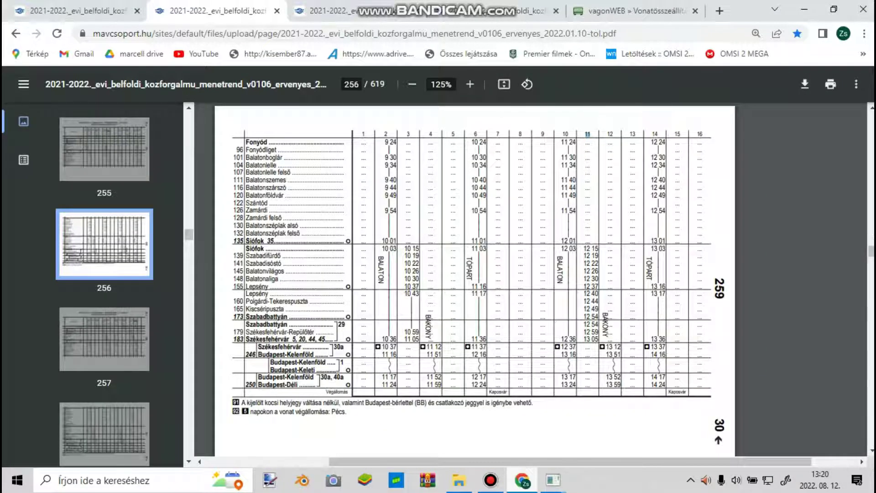
click(553, 480)
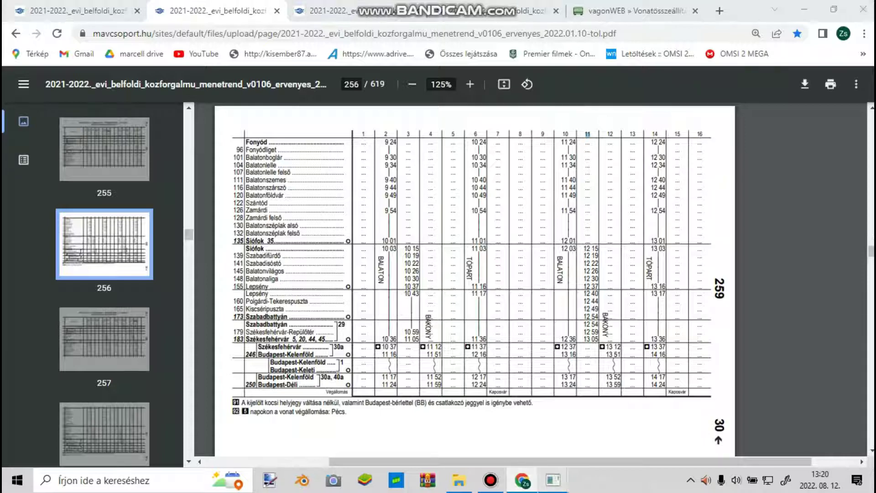
click(624, 418)
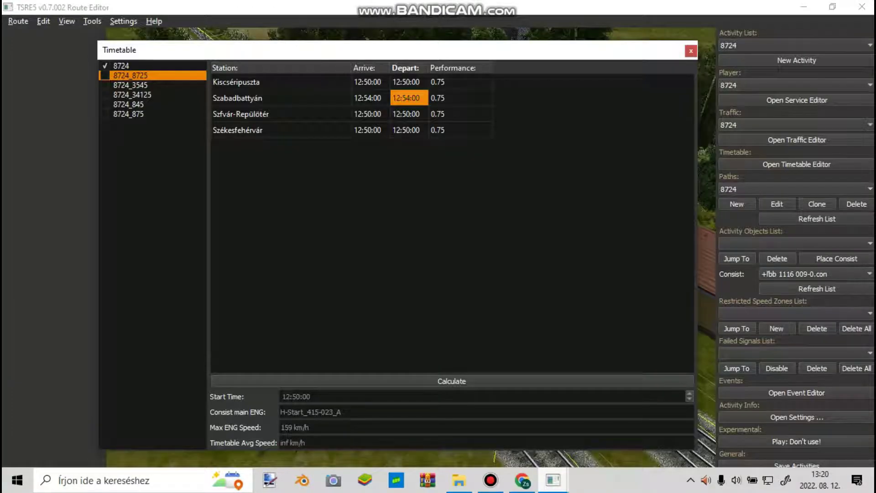
double_click(372, 114)
click(372, 114)
key(BackSpace)
text(8)
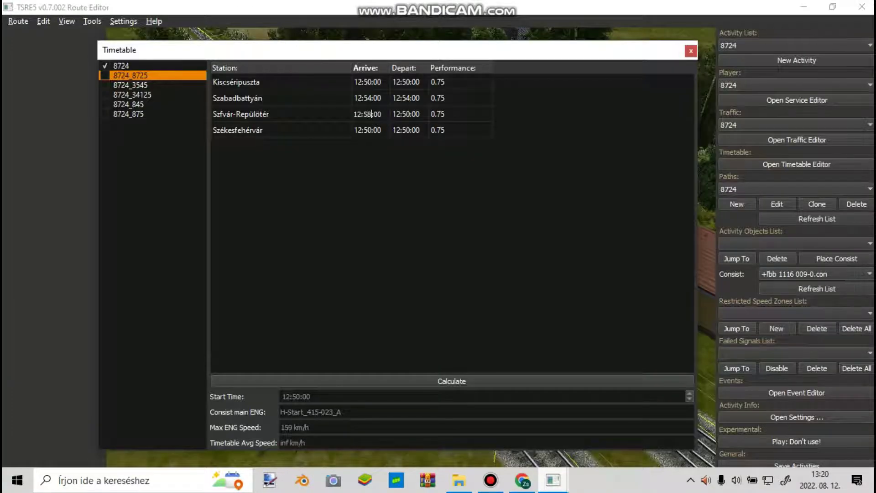
double_click(406, 114)
click(406, 114)
key(BackSpace)
text(8)
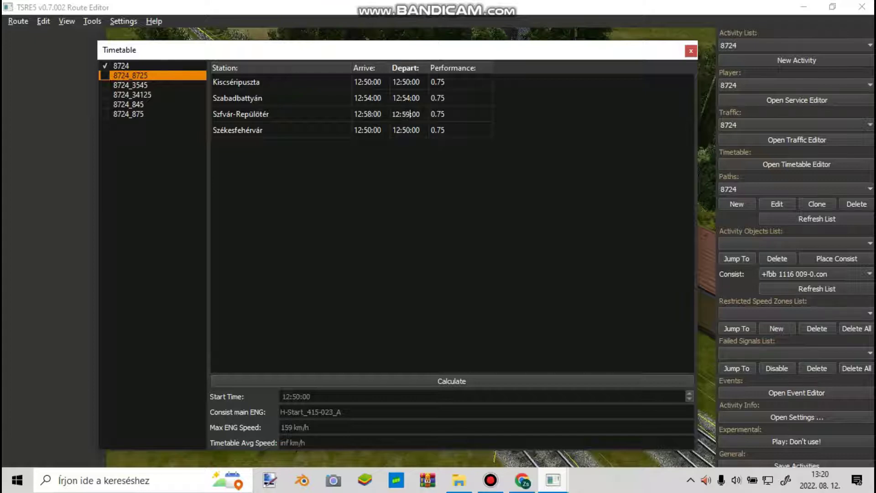
Step: Look up Székesfehérvár's time in the Chrome timetable and set its arrival to 12:05:00 in TSRE5
click(522, 480)
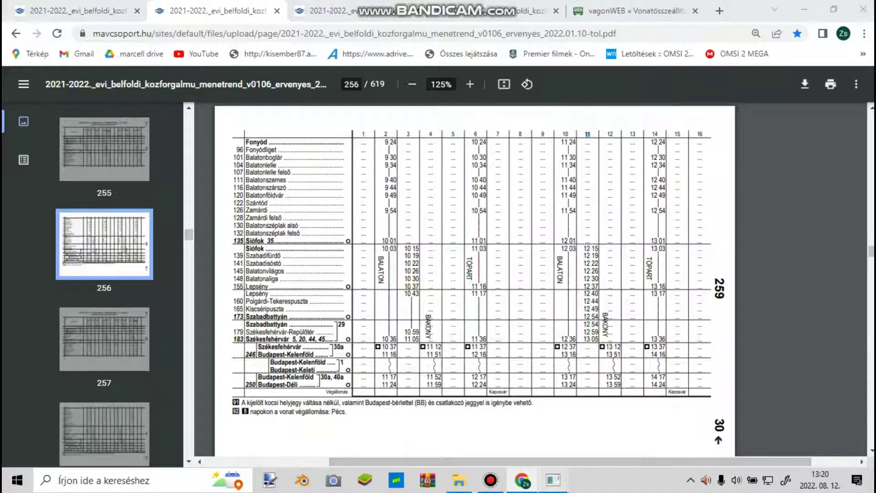
click(553, 480)
click(368, 130)
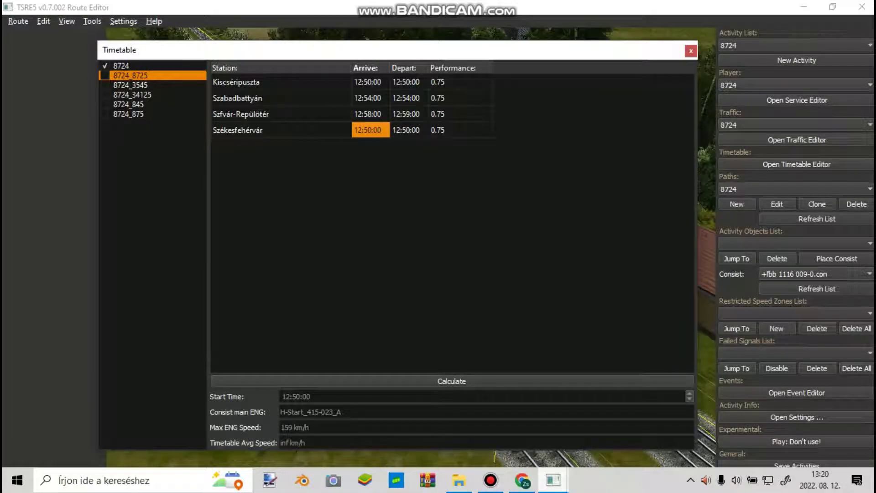
double_click(368, 130)
click(367, 130)
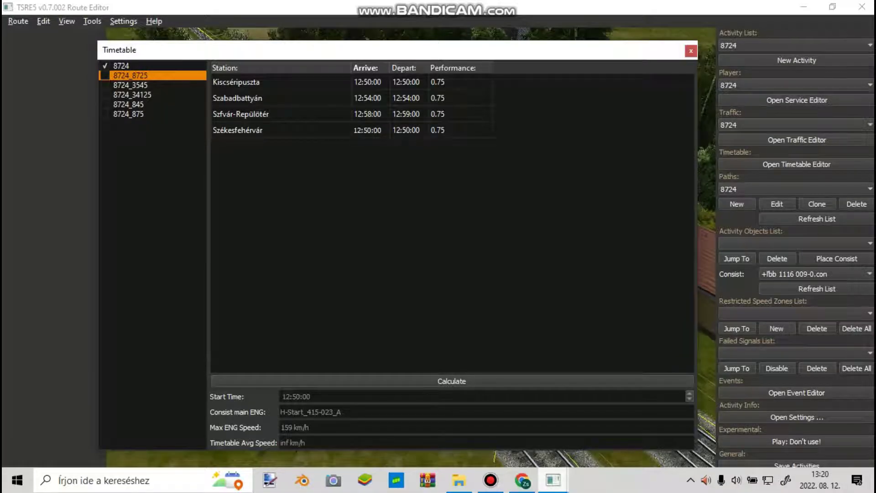
key(BackSpace)
key(BackSpace)
click(522, 480)
mouse_move(553, 480)
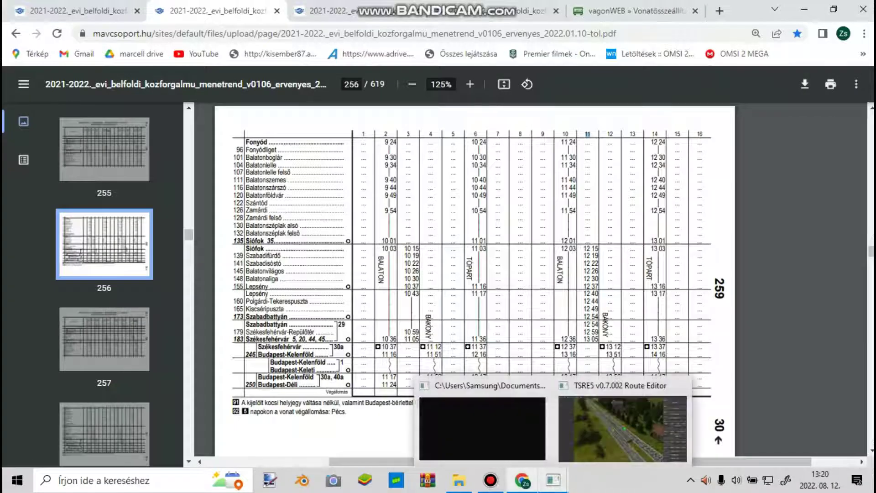
click(628, 422)
click(371, 130)
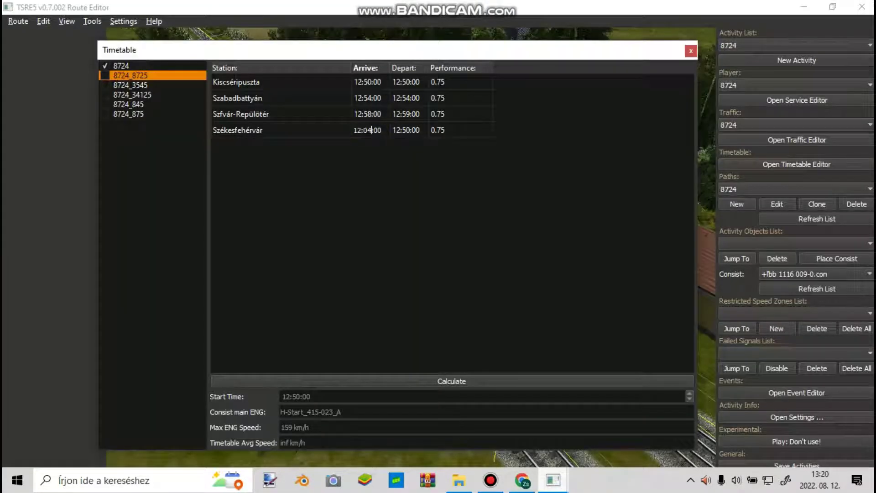
key(BackSpace)
text(5)
Step: Set Székesfehérvár's departure to 13:06:00 and correct its arrival to 13:05:00
double_click(411, 130)
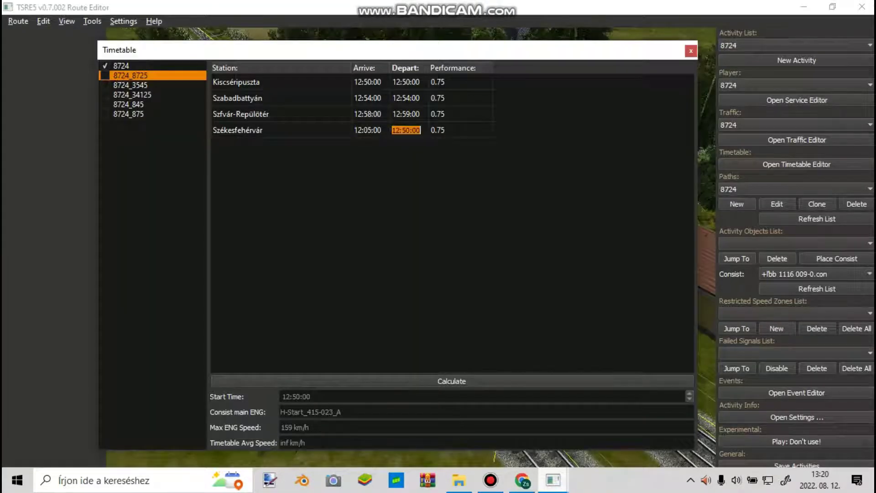
key(BackSpace)
key(BackSpace)
text(060)
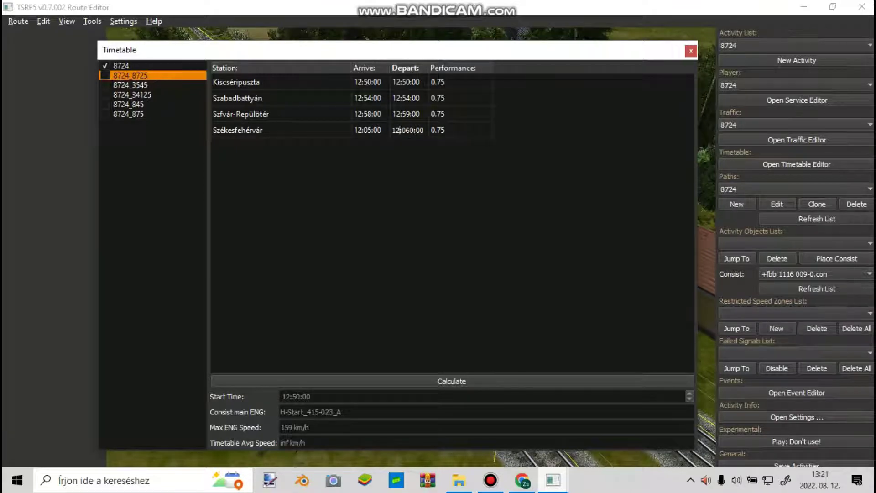
key(BackSpace)
text(3)
key(BackSpace)
key(BackSpace)
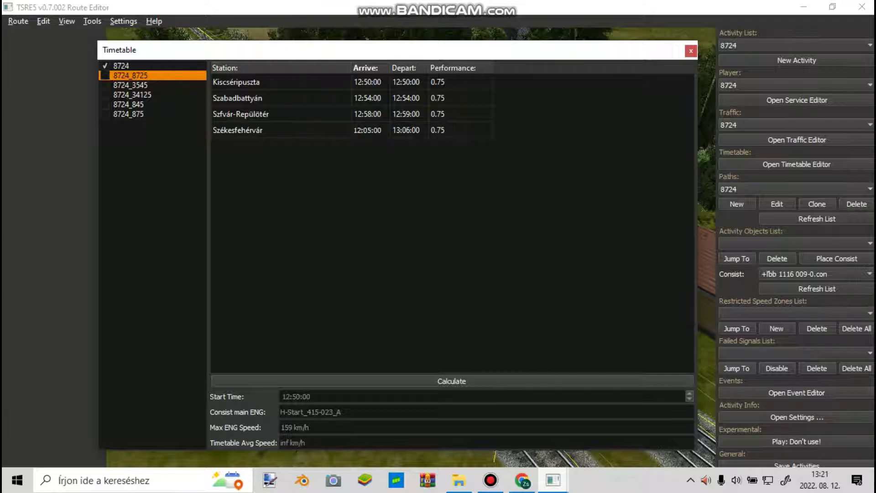
text(3)
key(Return)
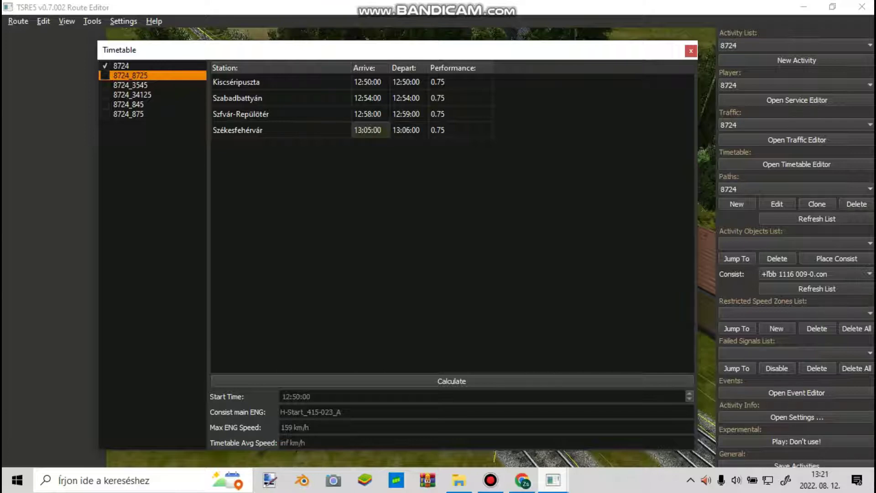
Step: Look up train 3545 in the Chrome timetable and set service 8724_3545's Székesfehérvár departure to 13:18:00 in TSRE5
click(131, 84)
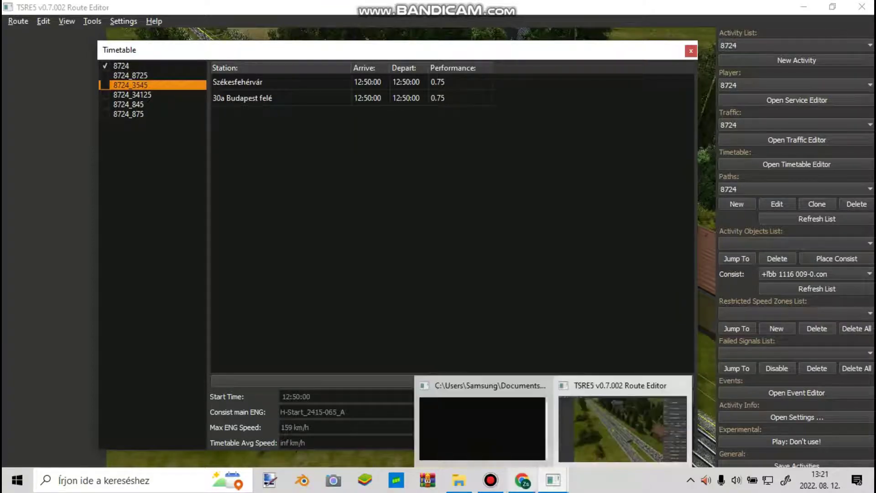
click(522, 480)
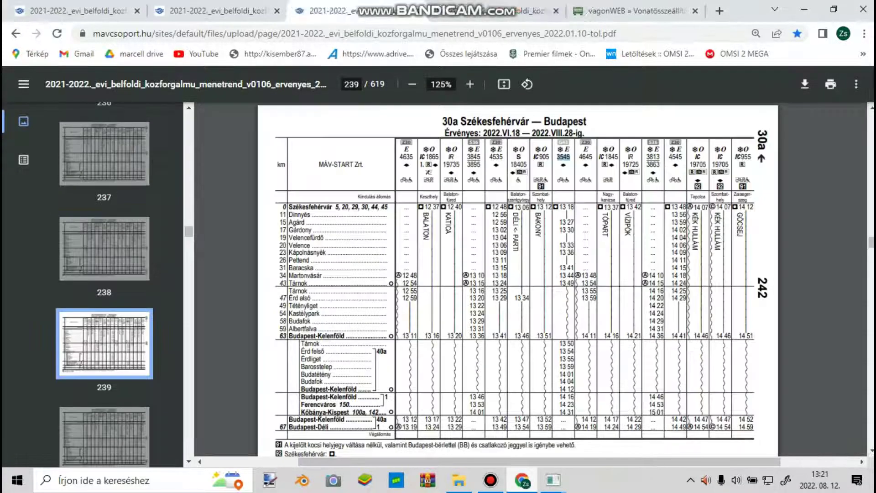
click(553, 480)
click(626, 425)
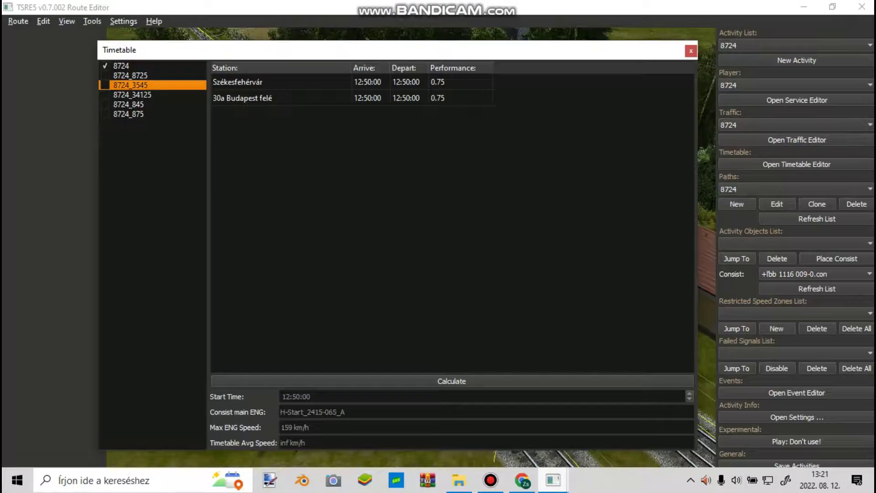
double_click(400, 82)
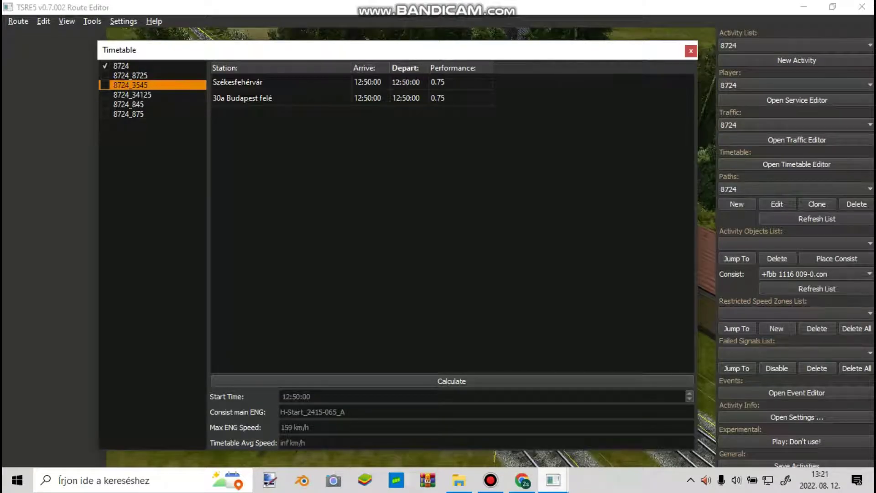
key(BackSpace)
text(3:18)
key(Return)
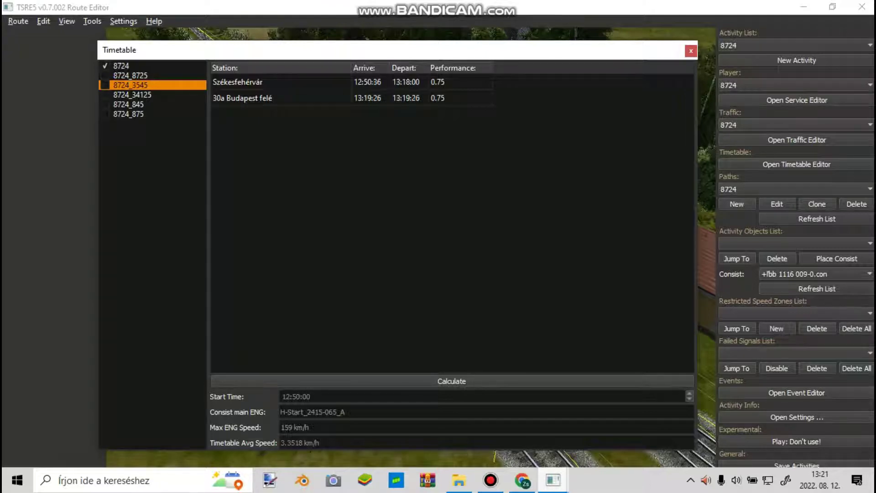
Step: Set service 8724_3545's Székesfehérvár arrival to 12:50:00
double_click(367, 82)
key(BackSpace)
text(12:50:00)
key(Return)
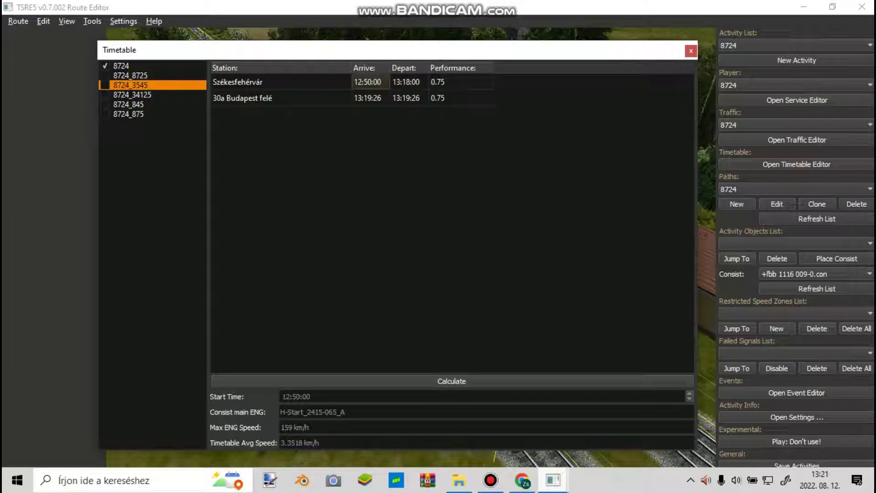
Step: Open service 8724_34125's timetable, check train 34125's Székesfehérvár departure in the Chrome line 44 timetable, and return to TSRE5
click(132, 95)
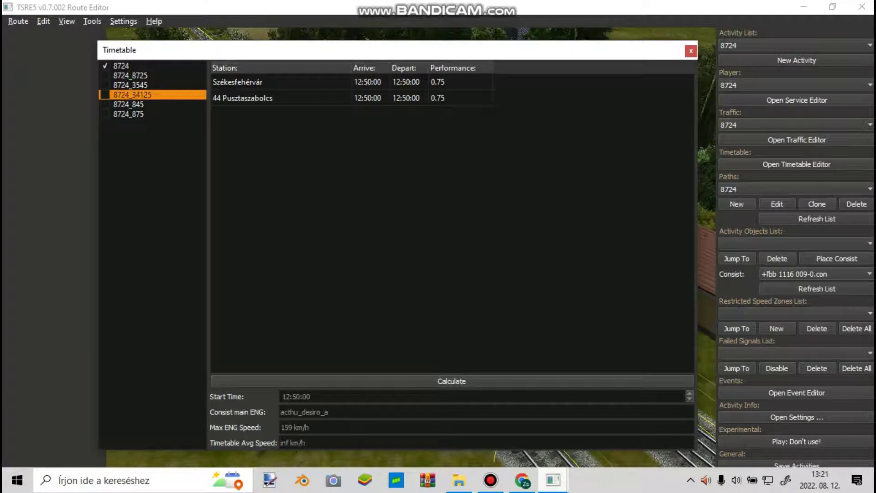
click(522, 480)
click(515, 10)
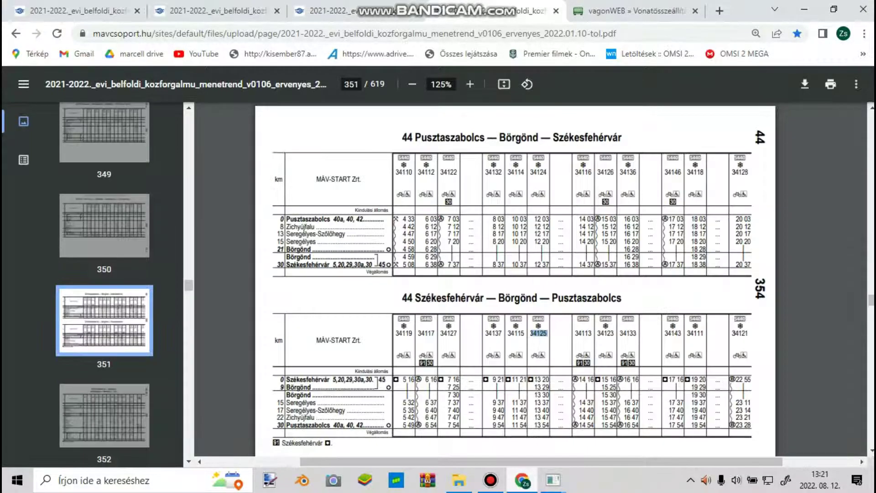
click(553, 480)
click(623, 427)
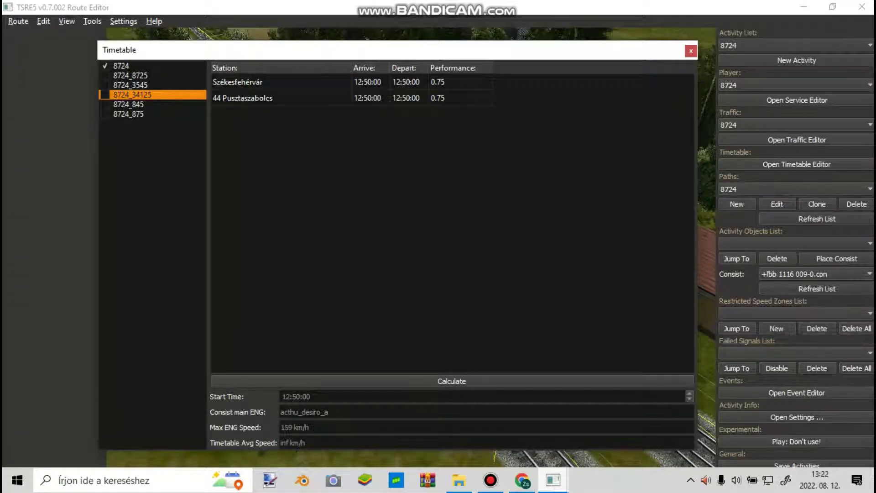
Step: Set service 8724_34125's Székesfehérvár departure to 13:20:00
double_click(409, 82)
key(BackSpace)
key(BackSpace)
text(2)
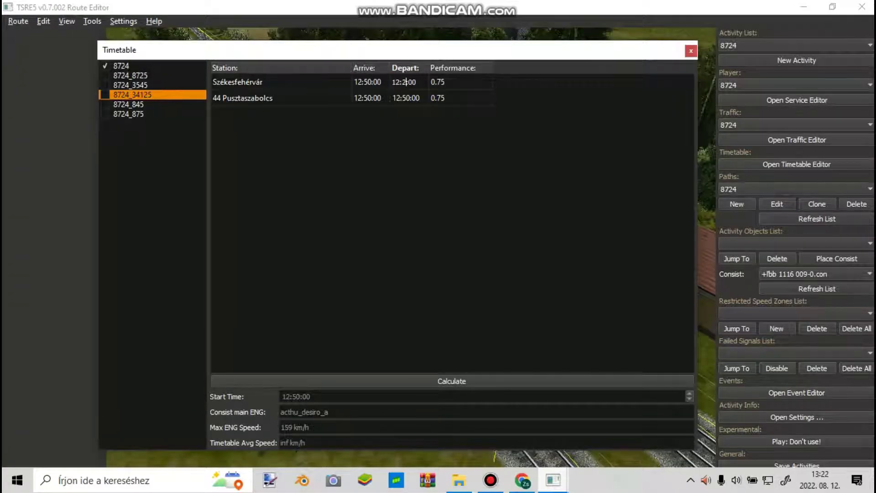
text(0)
key(Left)
key(Left)
key(Left)
key(BackSpace)
text(3)
key(Return)
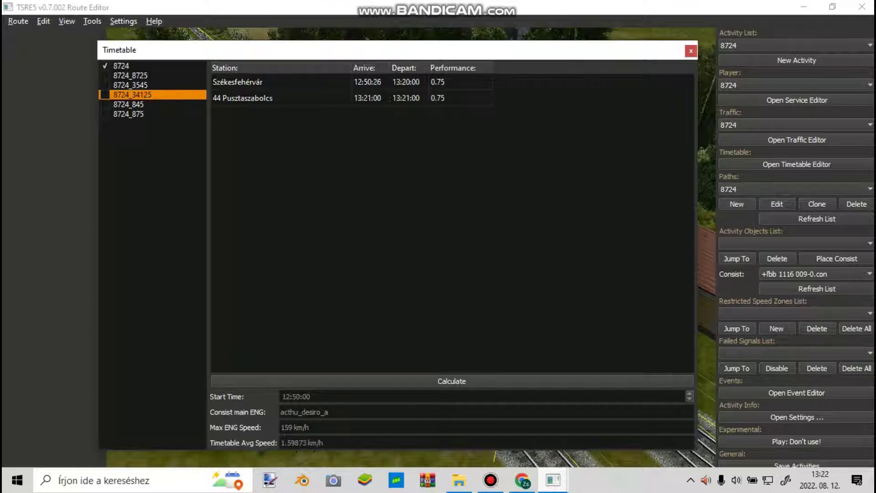
Step: Set service 8724_34125's Székesfehérvár arrival to 12:50:00
double_click(368, 82)
click(382, 82)
key(BackSpace)
text(00)
key(BackSpace)
key(BackSpace)
key(BackSpace)
text(00)
Step: Open service 8724_845's timetable and rename its first station to Zamárdi
click(129, 104)
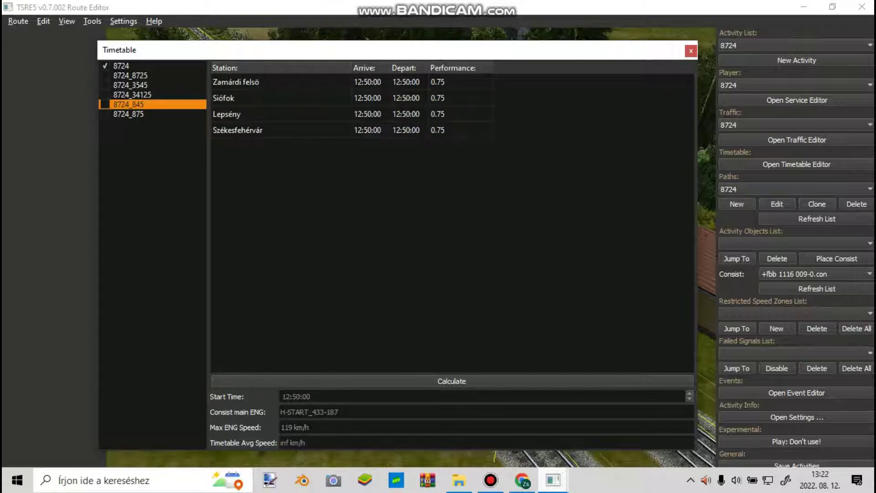
double_click(253, 83)
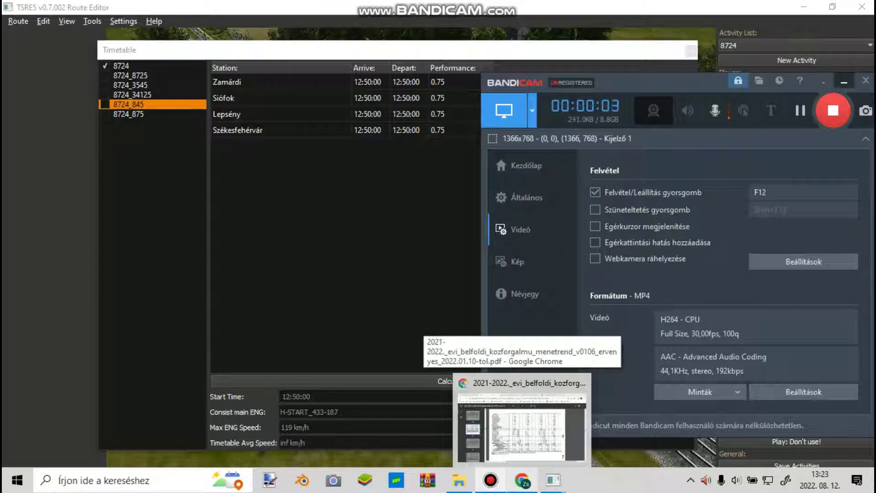
click(280, 82)
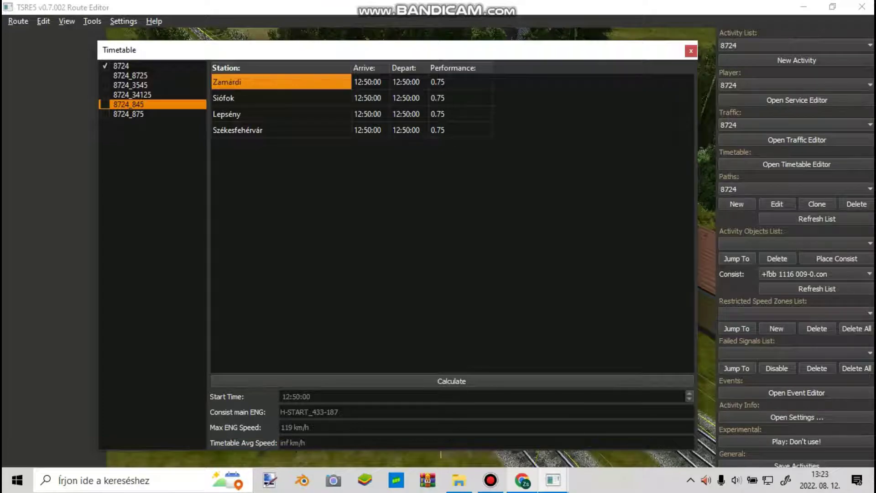
Step: Look up service 8724_845's times in the line 30 timetable in Chrome, and set its Zamárdi departure to 12:54:00 in TSRE5
click(522, 480)
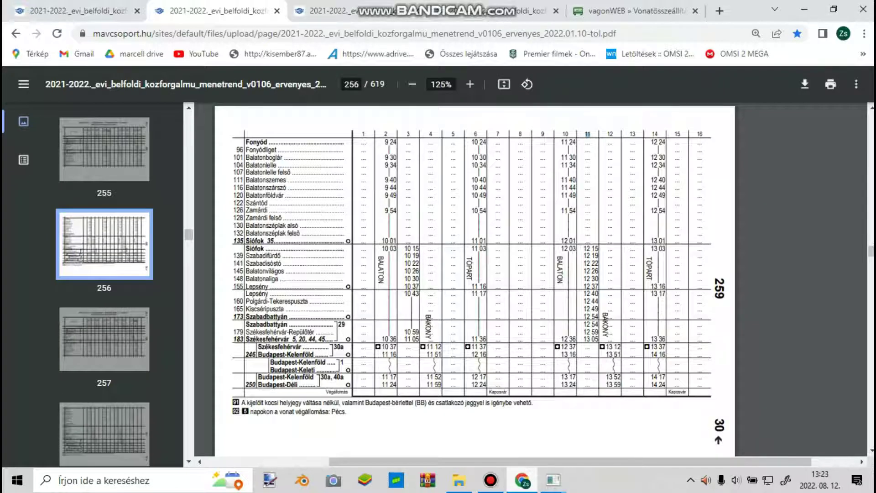
scroll(474, 278, up, 4)
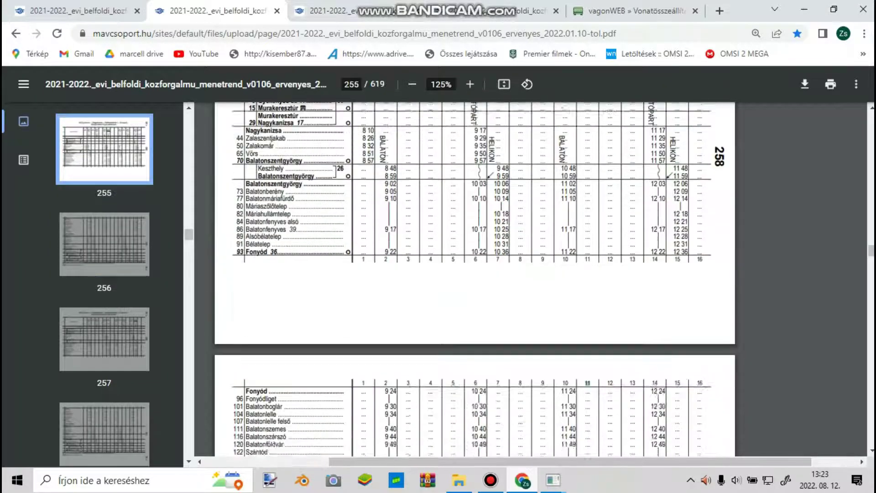
scroll(475, 278, down, 4)
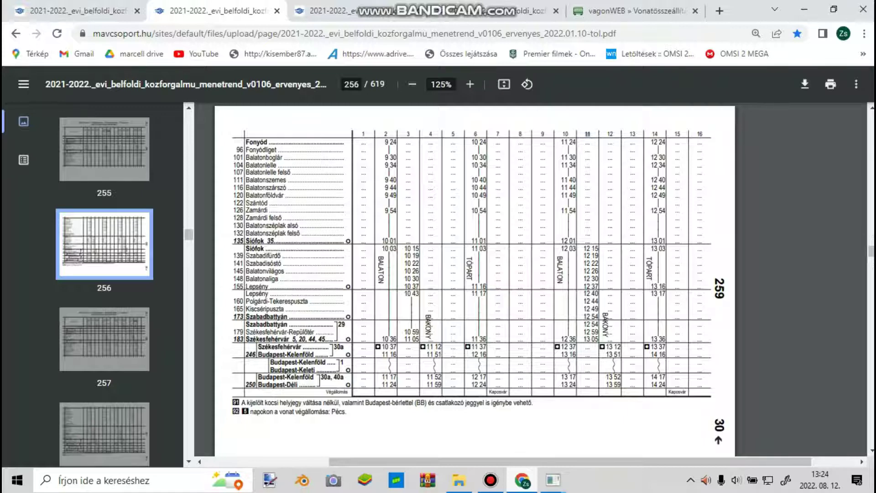
click(552, 479)
click(625, 420)
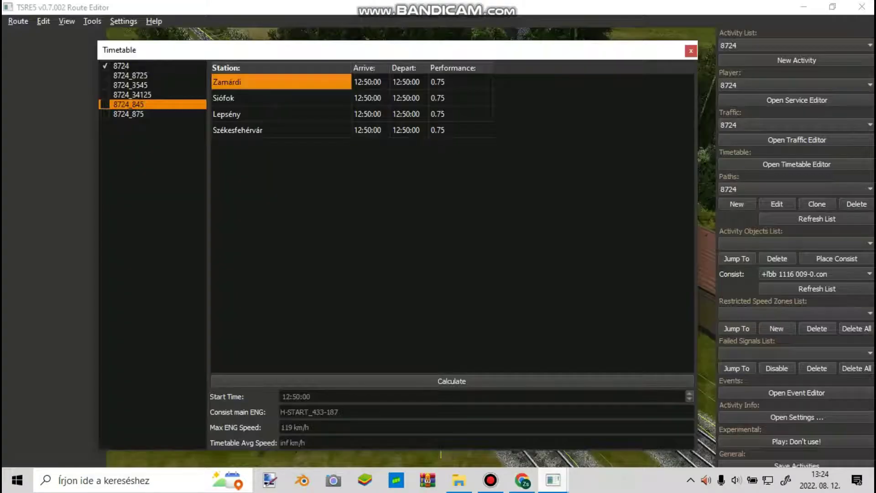
click(408, 82)
double_click(409, 82)
key(BackSpace)
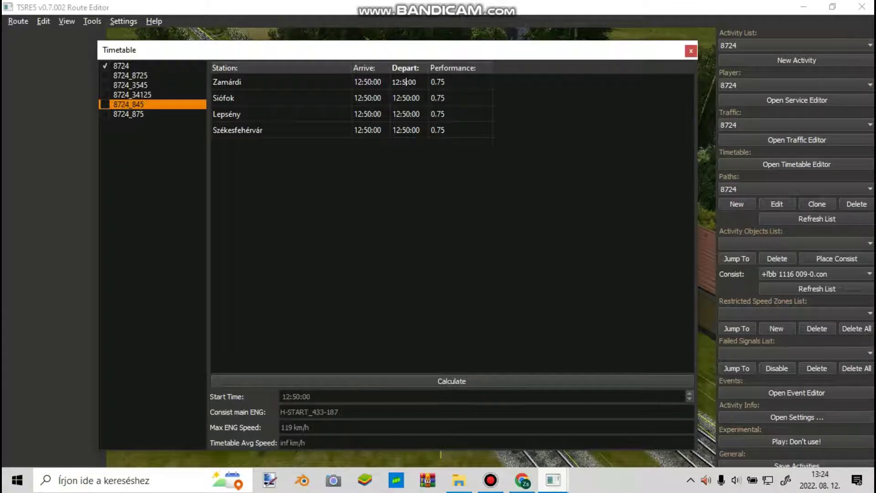
click(522, 480)
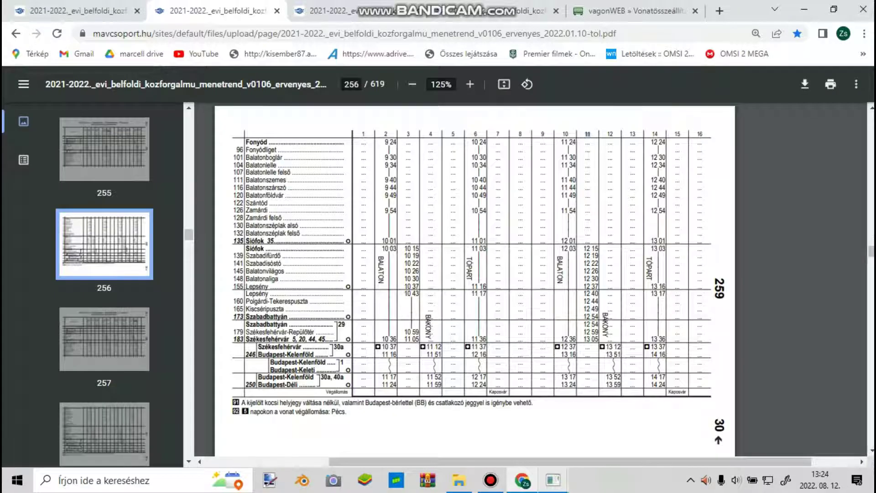
click(553, 480)
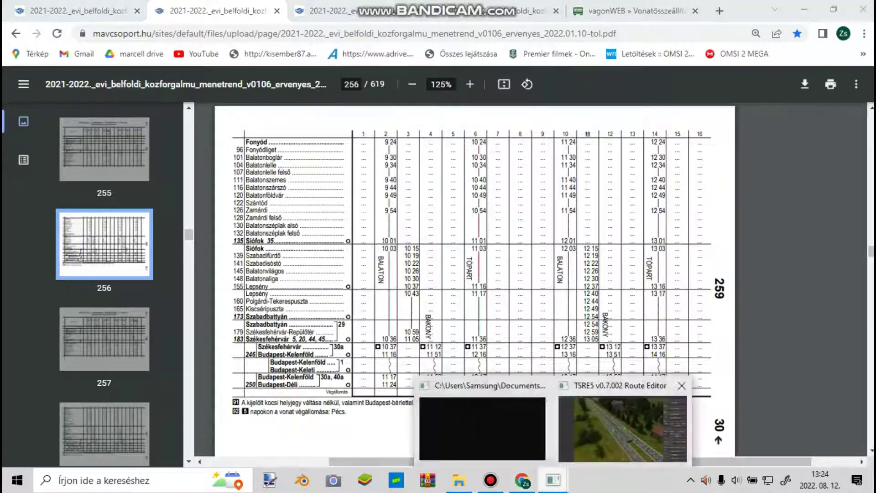
click(625, 420)
text(4:00)
Step: Set service 8724_845's Siófok arrival to 13:01:00
click(370, 97)
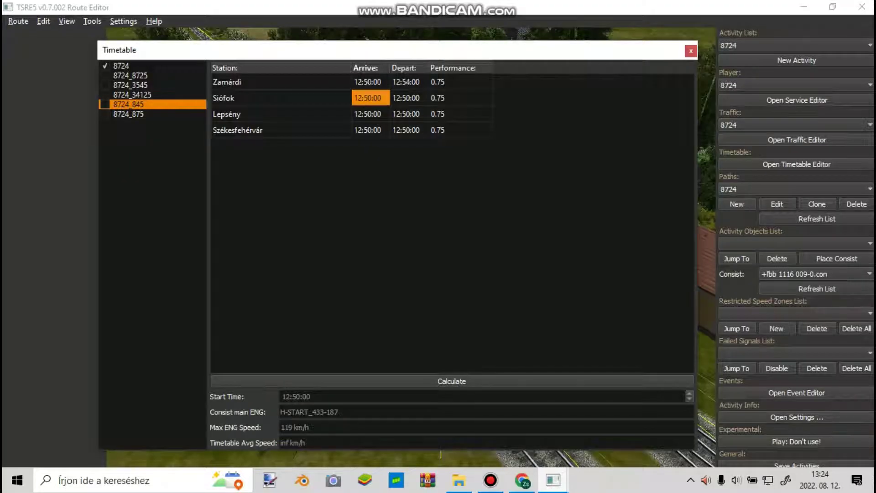
double_click(370, 98)
click(370, 97)
key(BackSpace)
text(3)
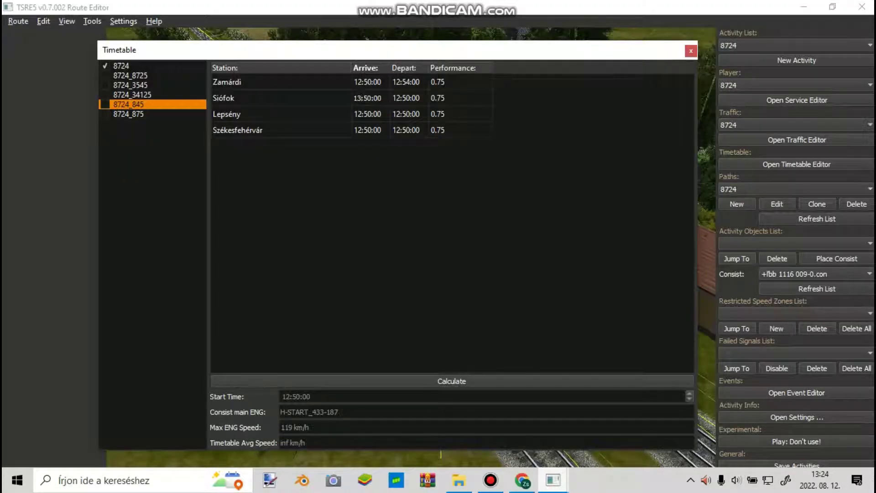
click(369, 97)
key(BackSpace)
key(BackSpace)
text(01)
Step: Set service 8724_845's Siófok departure to 13:03:00
click(406, 98)
double_click(406, 98)
click(399, 97)
key(BackSpace)
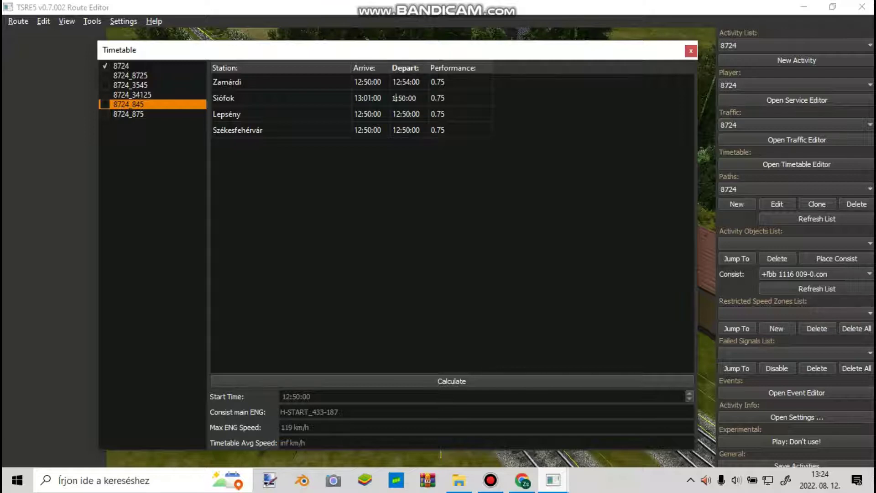
text(3)
key(BackSpace)
Step: Check the Lepsény times in the Chrome timetable, return to TSRE5 and enter 13:16:17 as service 8724_845's Lepsény arrival
key(alt+Tab)
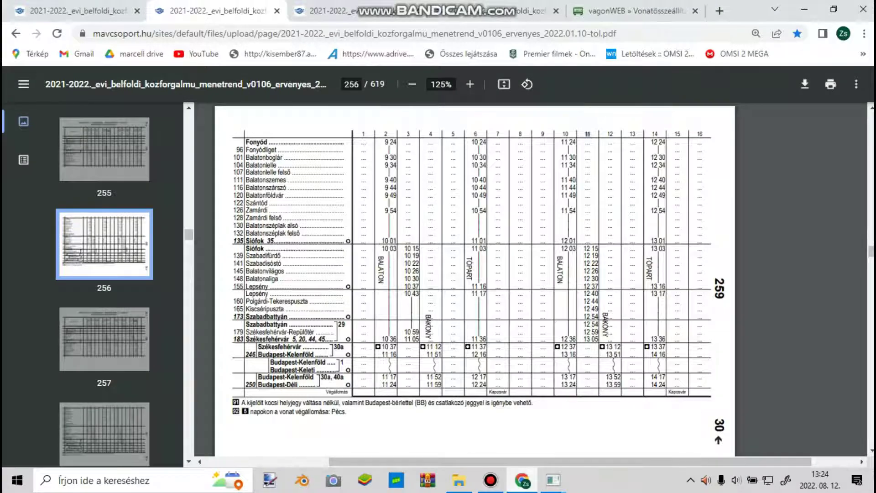
click(553, 480)
click(628, 424)
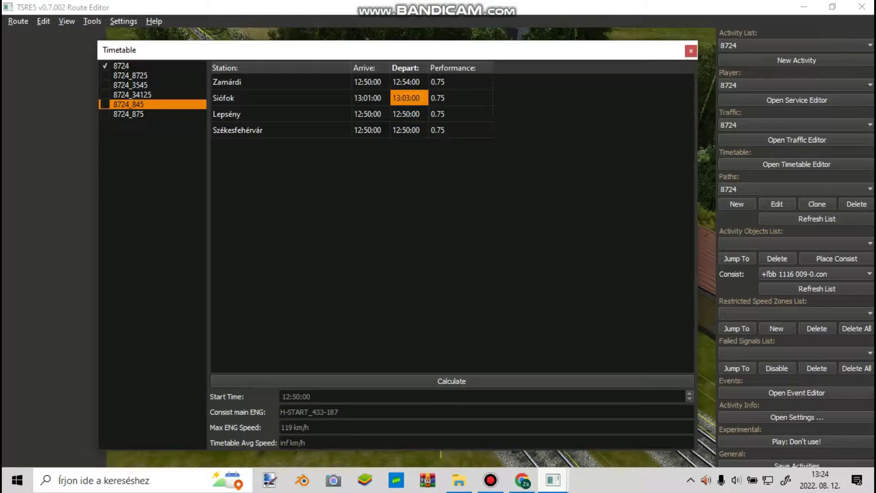
double_click(360, 114)
click(361, 114)
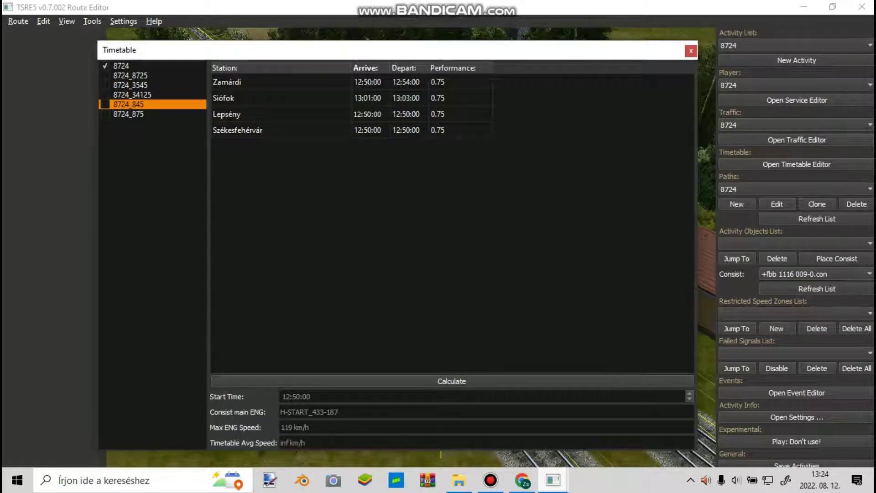
key(BackSpace)
text(3)
key(ctrl+a)
text(16)
key(BackSpace)
text(3:16:17)
Step: Change the hour of service 8724_845's Lepsény departure to 13
click(408, 114)
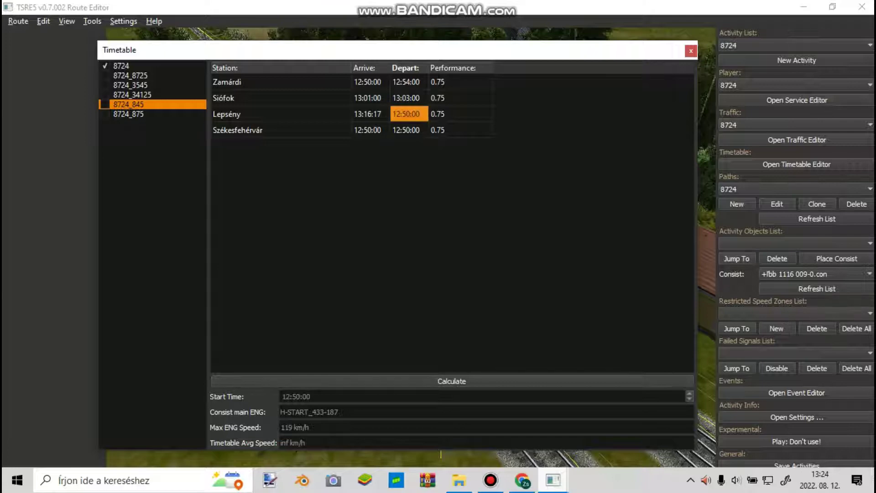
double_click(409, 114)
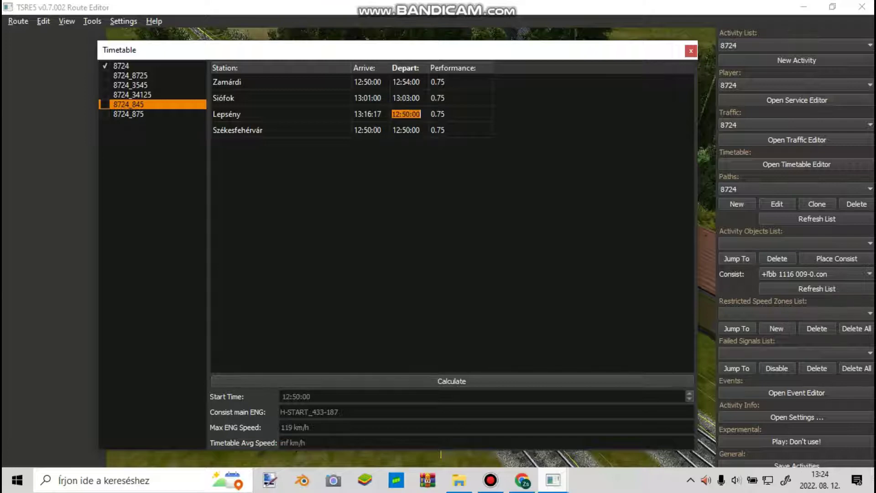
text(13)
key(BackSpace)
Step: Correct the seconds of service 8724_845's Lepsény arrival so the time is 13:16:00
double_click(379, 114)
click(379, 114)
key(BackSpace)
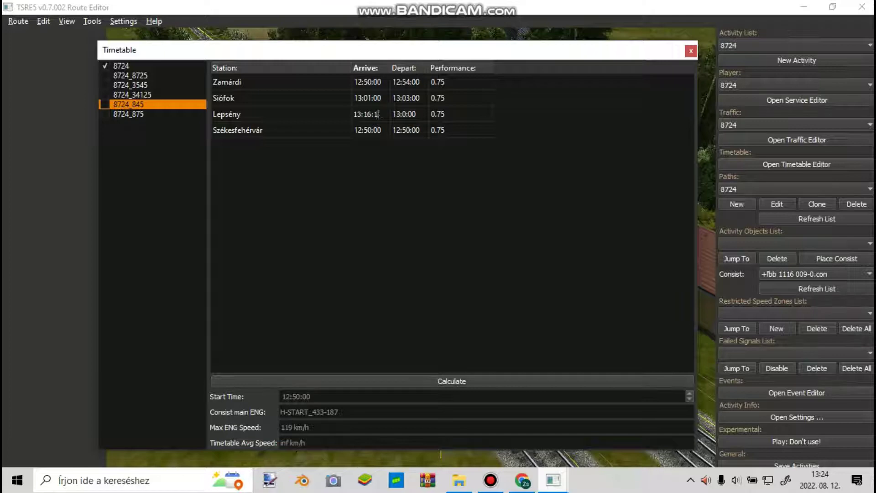
key(BackSpace)
text(00)
Step: Set service 8724_845's Lepsény departure to 13:17:00
key(Tab)
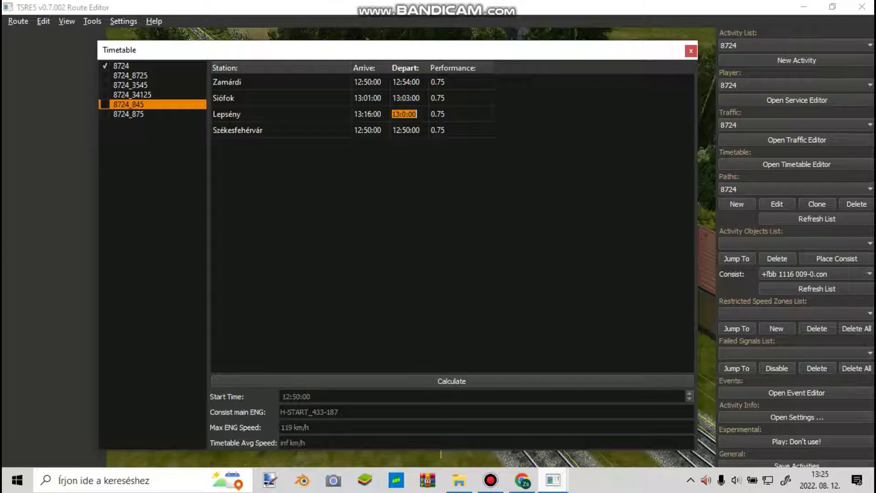
click(407, 114)
key(BackSpace)
key(BackSpace)
text(17:)
Step: Check the Székesfehérvár times in the Chrome timetable, and set service 8724_845's Székesfehérvár arrival to 13:36:00 in TSRE5
key(alt+Tab)
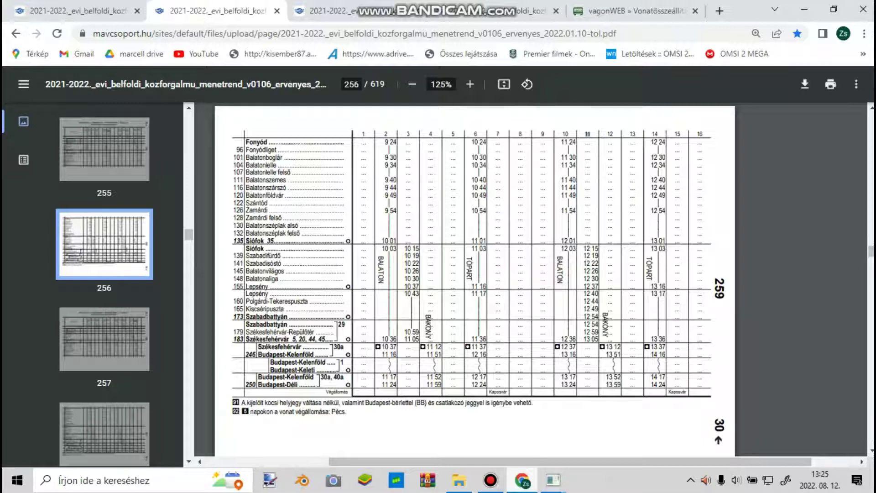
click(553, 480)
click(626, 418)
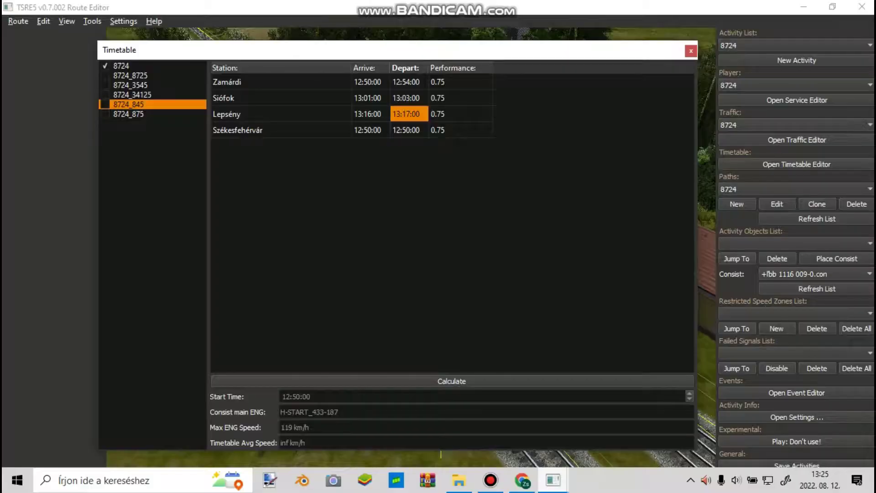
double_click(368, 130)
click(362, 130)
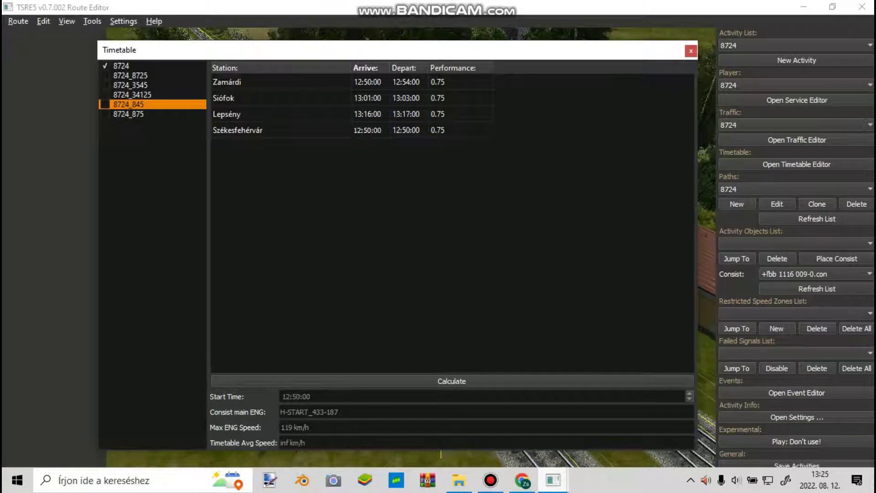
key(BackSpace)
text(3)
key(Return)
double_click(368, 130)
click(367, 130)
key(BackSpace)
text(3)
Step: Set service 8724_845's Székesfehérvár departure to 13:37:00
click(406, 130)
double_click(406, 130)
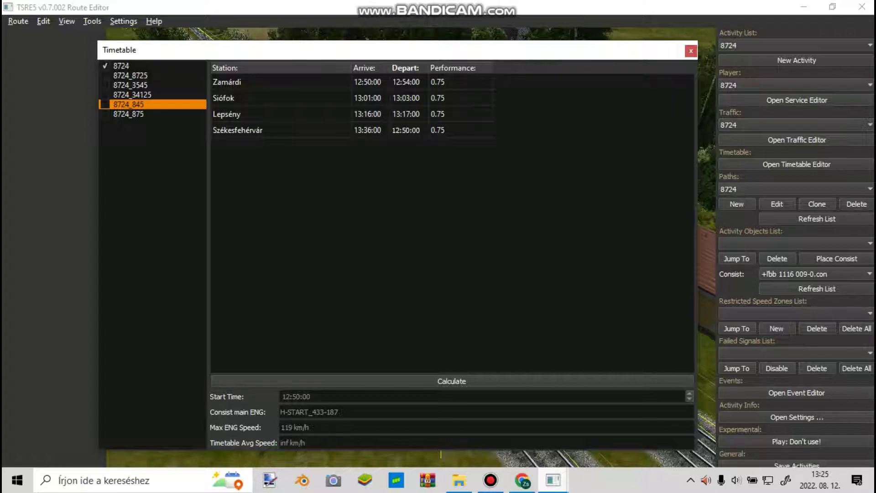
key(BackSpace)
key(BackSpace)
text(37)
key(BackSpace)
text(3)
Step: Open service 8724_875's timetable and set its Balatonszemes departure to 13:54:00
click(128, 114)
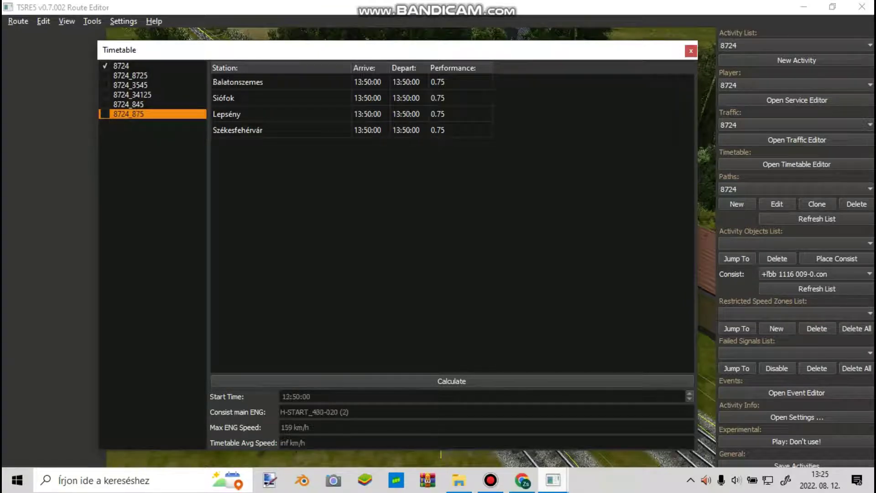
mouse_move(491, 480)
double_click(405, 82)
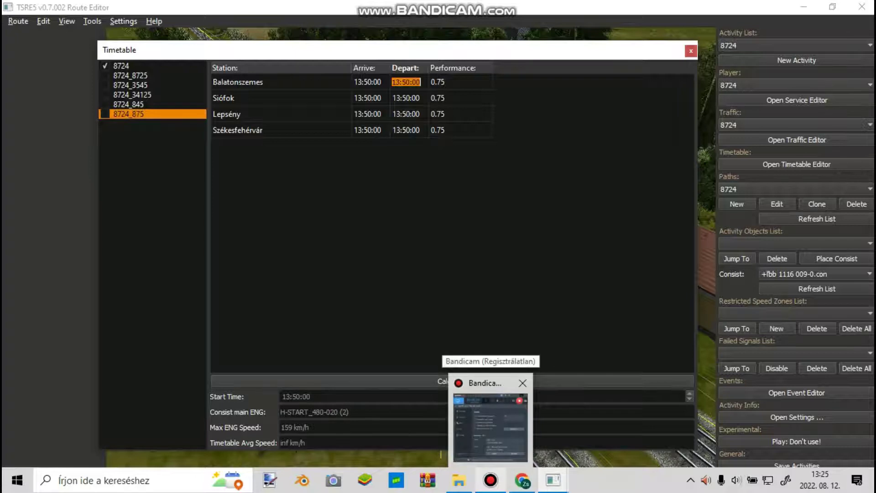
click(409, 82)
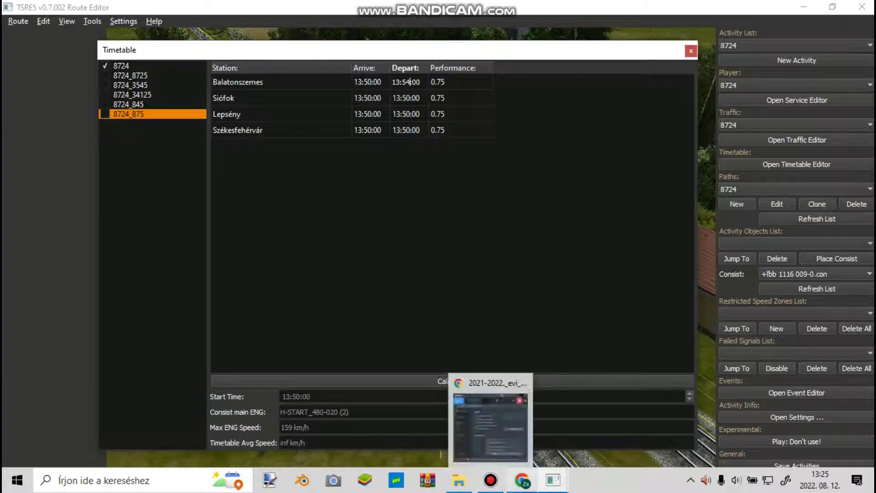
Step: Examine train IC 875's station times on pages 257 and 258 of the Chrome timetable, and return to TSRE5
click(522, 480)
click(459, 480)
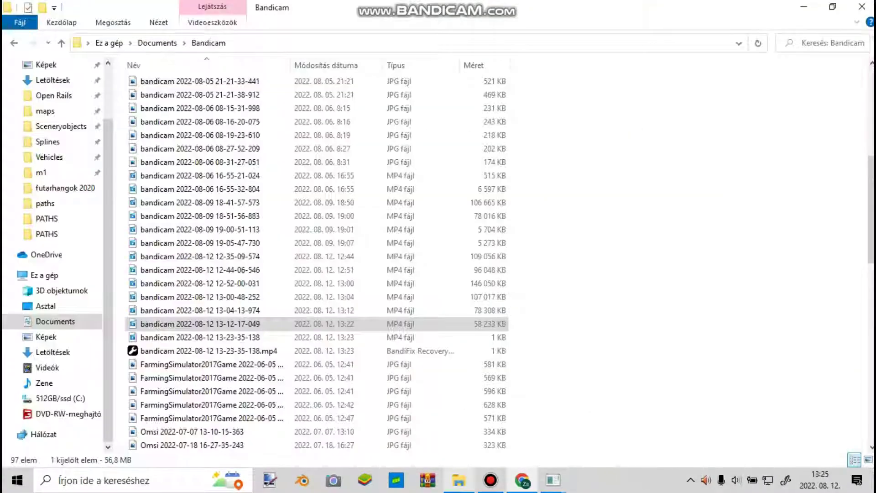
click(804, 7)
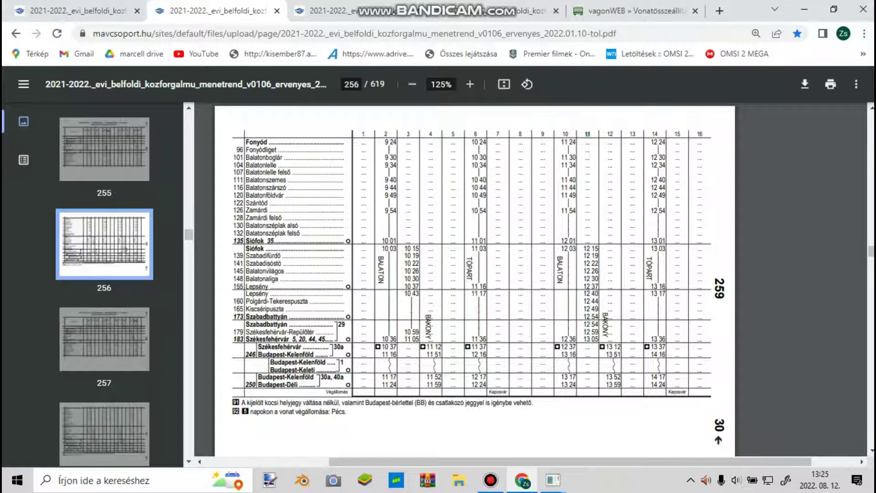
scroll(475, 278, down, 7)
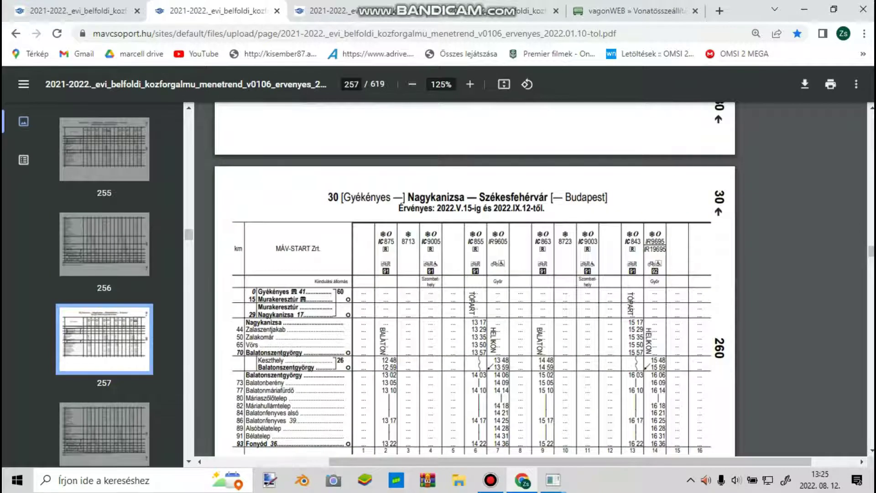
scroll(474, 278, down, 7)
scroll(474, 278, down, 2)
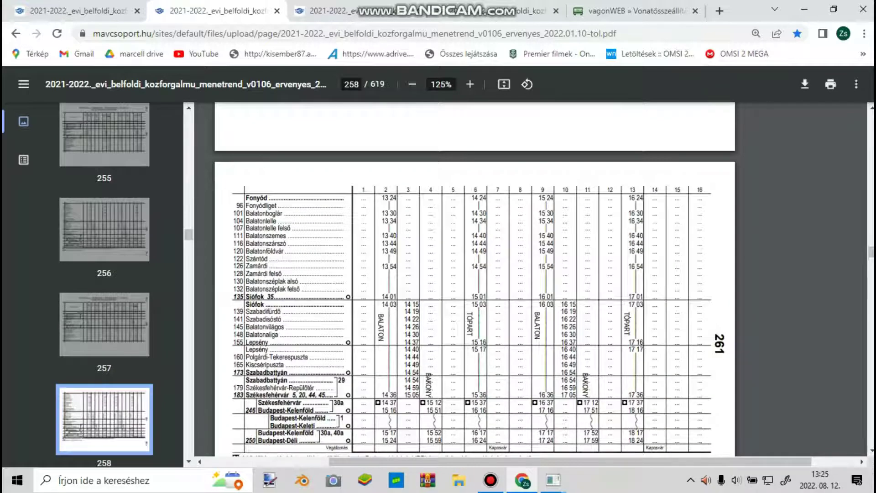
mouse_move(553, 480)
click(618, 424)
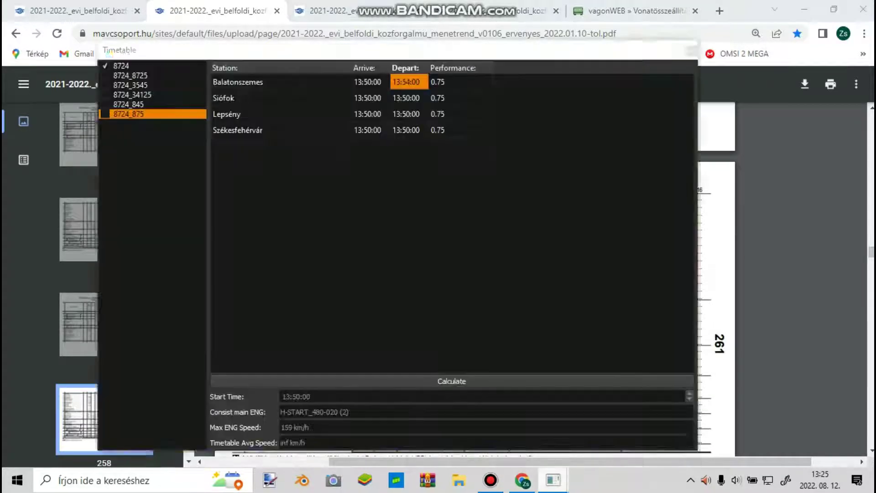
Step: Set service 8724_875's Siófok arrival to 14:01:00
double_click(367, 98)
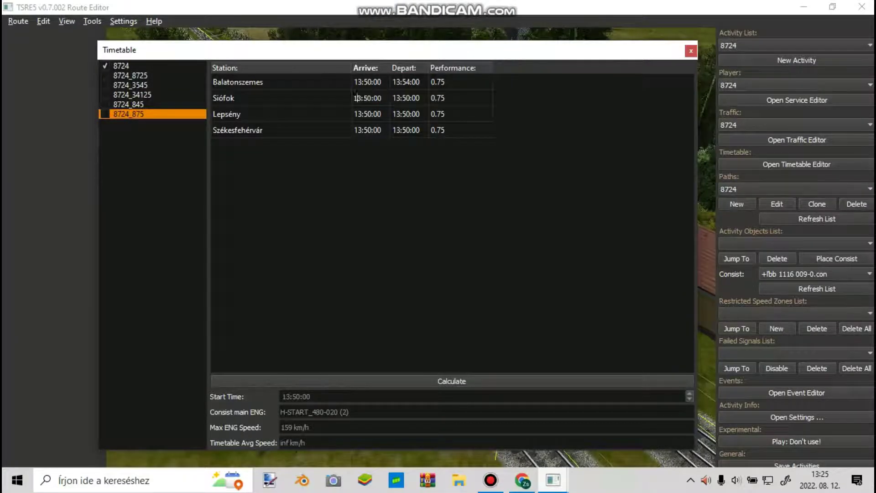
drag(361, 98, 365, 98)
key(BackSpace)
key(BackSpace)
text(4:)
key(BackSpace)
text(0)
key(BackSpace)
text(1)
Step: Set service 8724_875's Siófok departure to 14:03:00
double_click(400, 97)
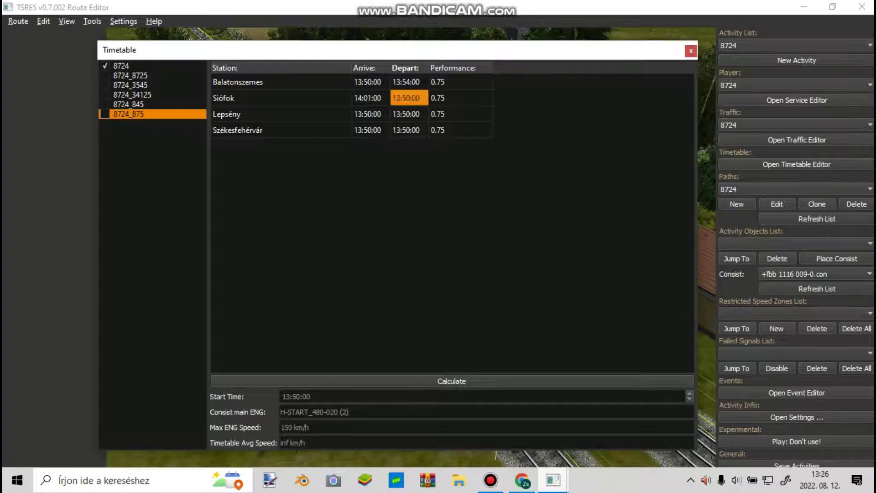
click(400, 98)
key(BackSpace)
text(4:0)
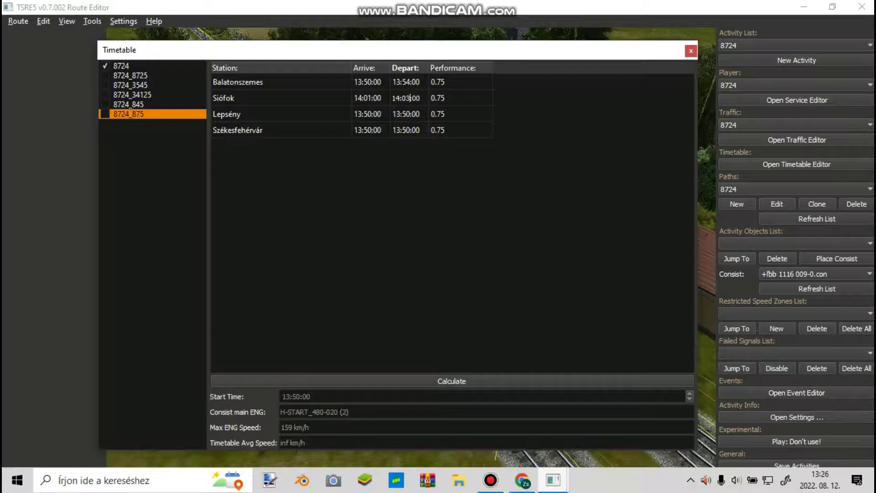
Step: Check train 875's remaining stops in the Chrome timetable, return to TSRE5 and open service 8724_845's timetable
click(522, 480)
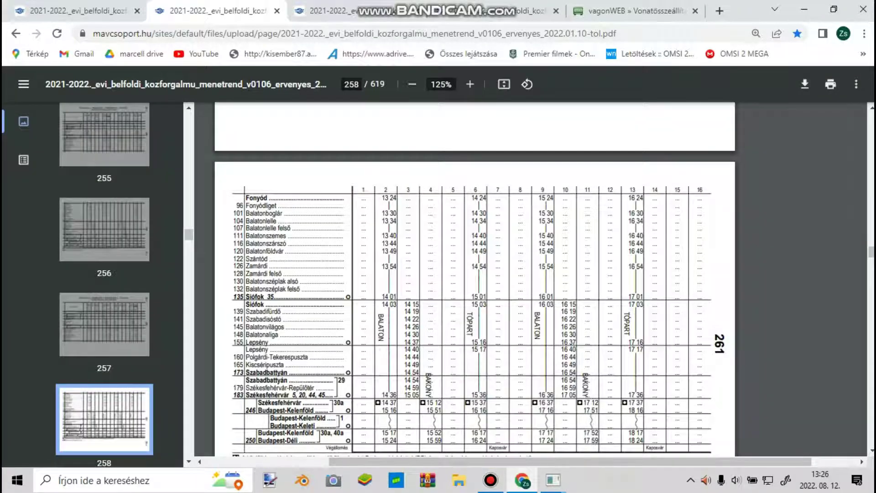
mouse_move(553, 480)
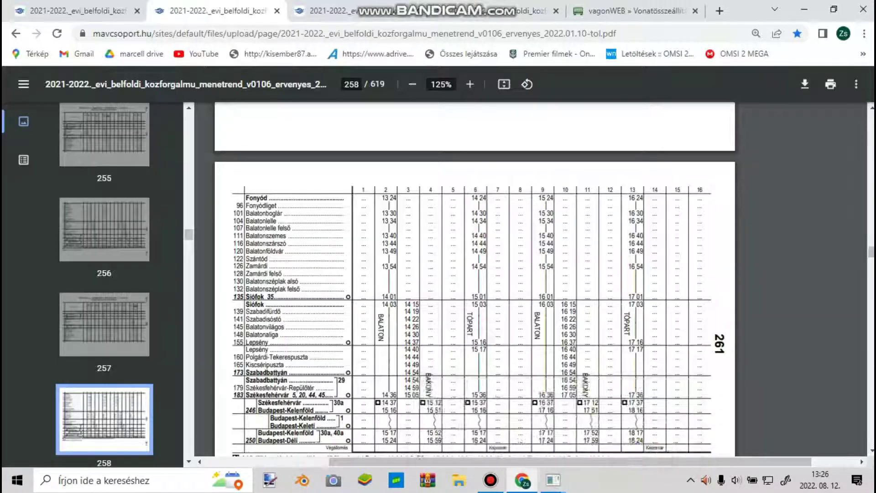
click(622, 429)
click(128, 104)
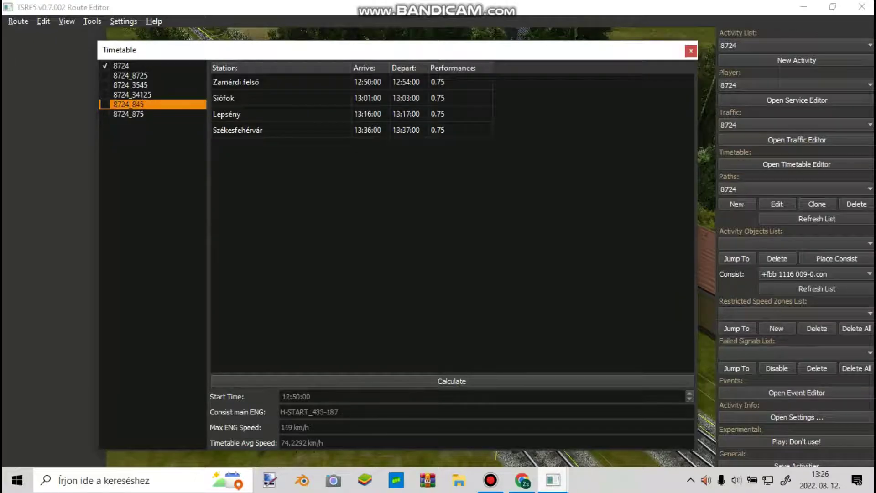
Step: Open service 8724_875's timetable and set the minutes of its Lepsény arrival to 16
click(138, 114)
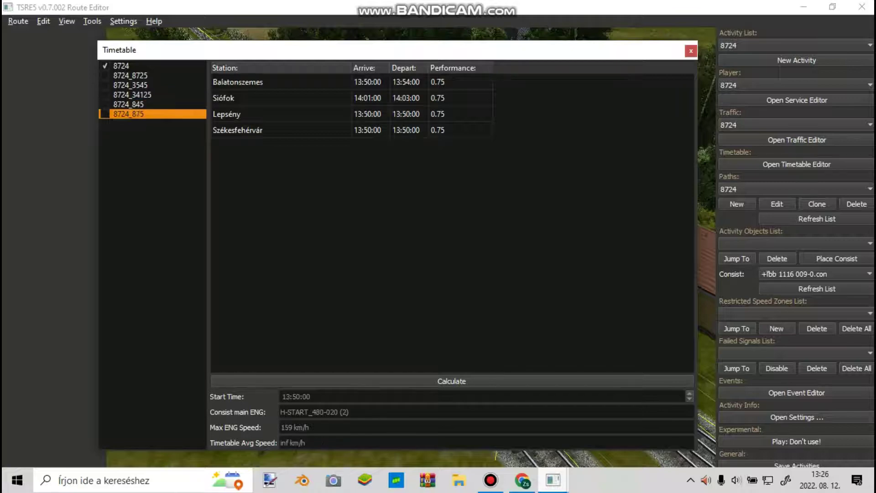
double_click(371, 114)
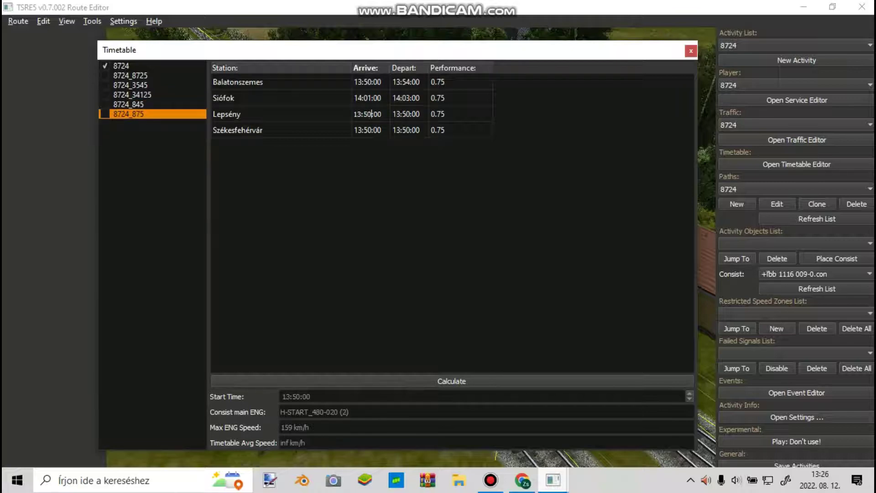
key(BackSpace)
key(BackSpace)
text(16)
key(Tab)
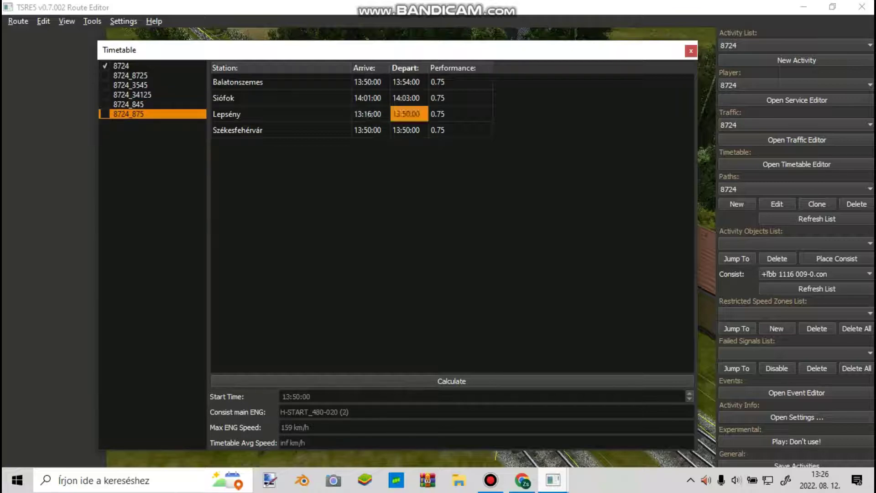
Step: Set service 8724_875's Lepsény departure to 14:17:00 and change the hour of its Lepsény arrival to 14
click(411, 113)
key(BackSpace)
key(BackSpace)
text(17)
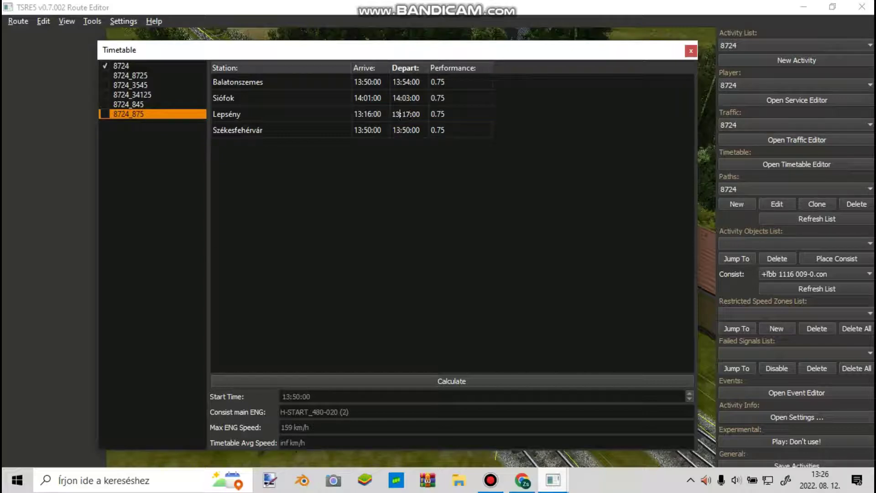
key(BackSpace)
text(4)
click(380, 114)
click(380, 114)
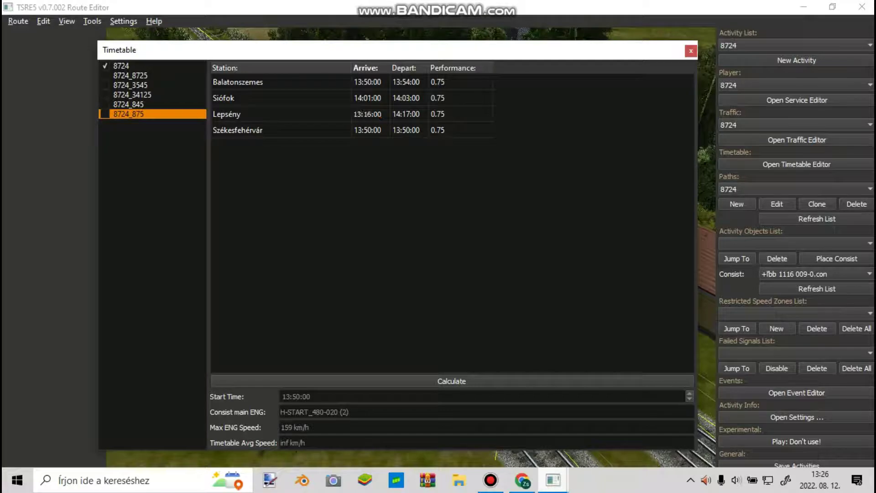
Step: Check train 875's Székesfehérvár times in the Chrome timetable, return to TSRE5 and set the service's Székesfehérvár arrival to 14:36:00
click(522, 480)
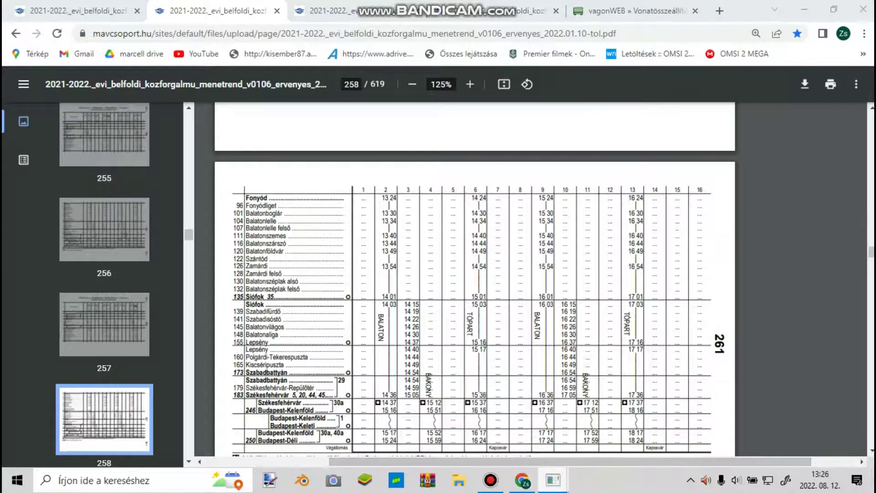
click(553, 480)
double_click(361, 130)
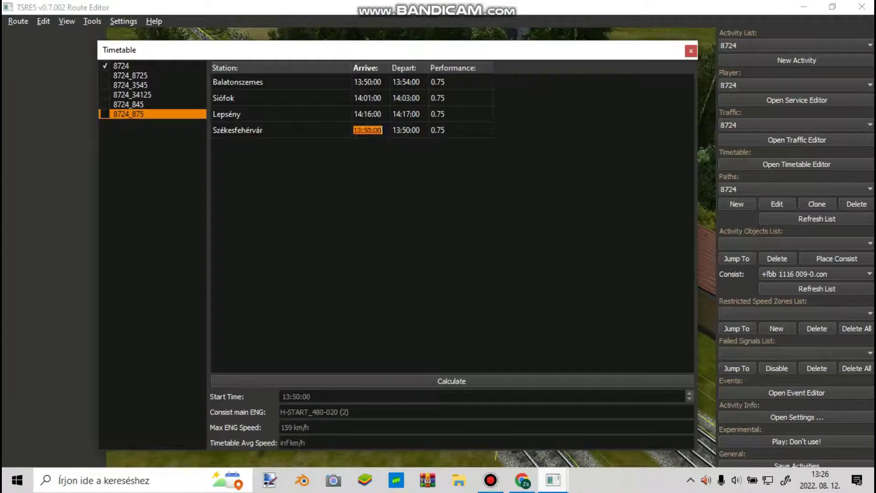
click(361, 130)
key(BackSpace)
text(4)
click(372, 130)
key(BackSpace)
key(BackSpace)
text(36)
Step: Set service 8724_875's Székesfehérvár departure to 14:37:00
double_click(400, 130)
key(BackSpace)
text(4)
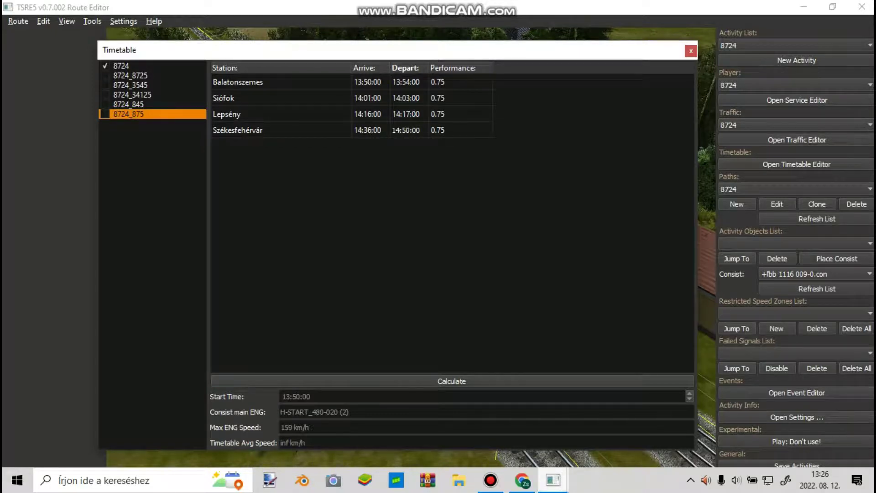
key(BackSpace)
key(BackSpace)
text(37)
Step: Display player service 8724's station times and close the timetable editor
click(121, 65)
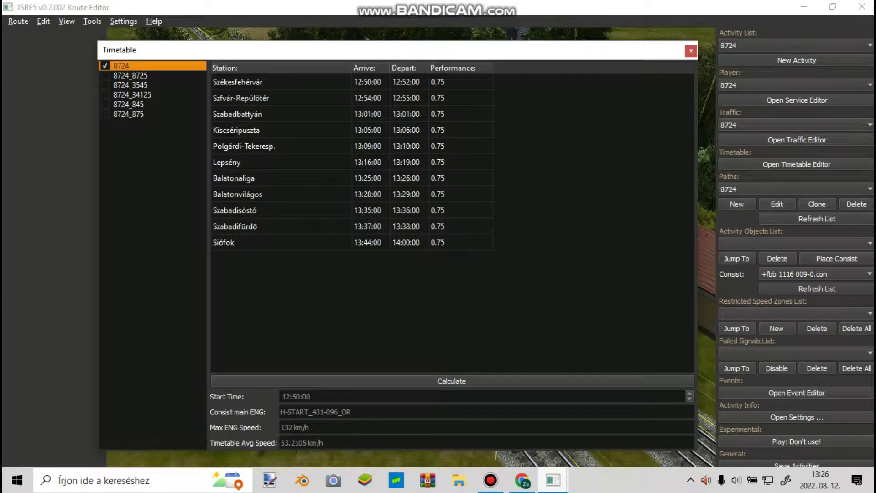
click(18, 21)
click(31, 35)
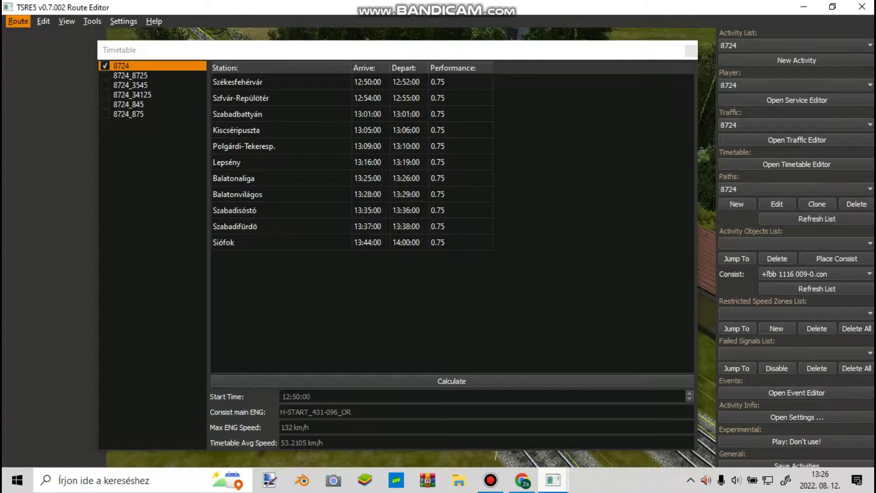
key(Escape)
click(691, 50)
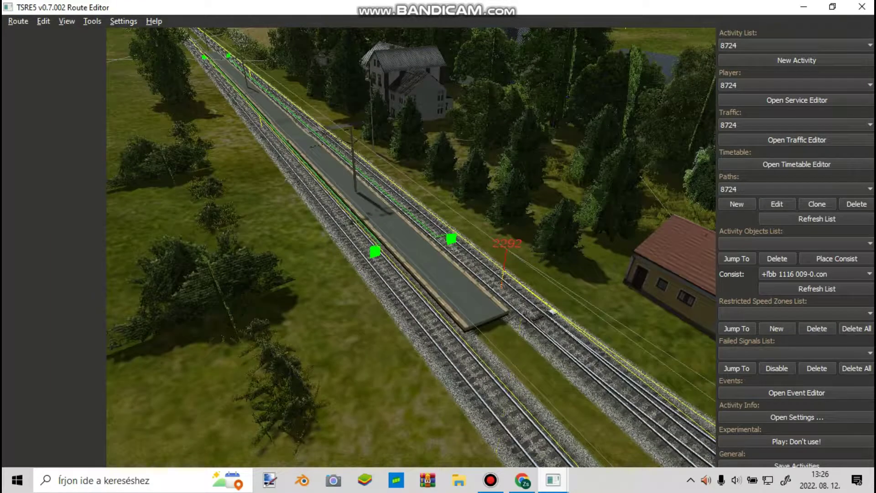
key(alt+r)
key(Escape)
key(Escape)
click(523, 480)
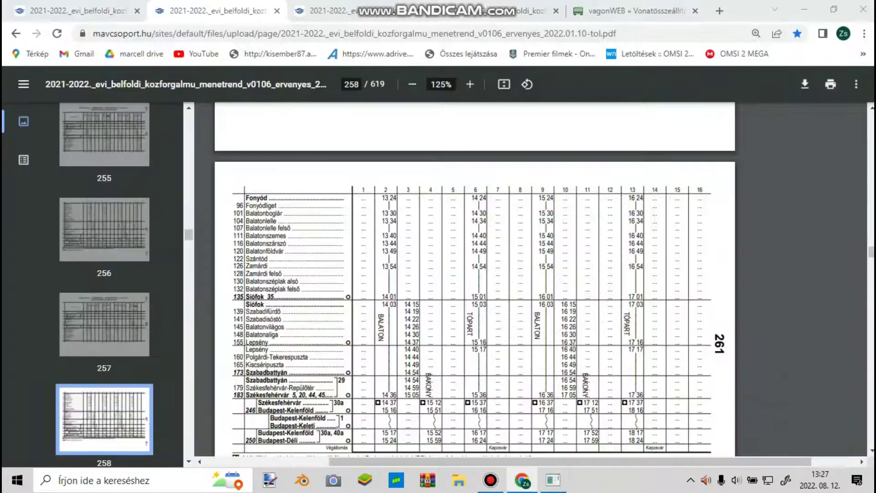
click(491, 480)
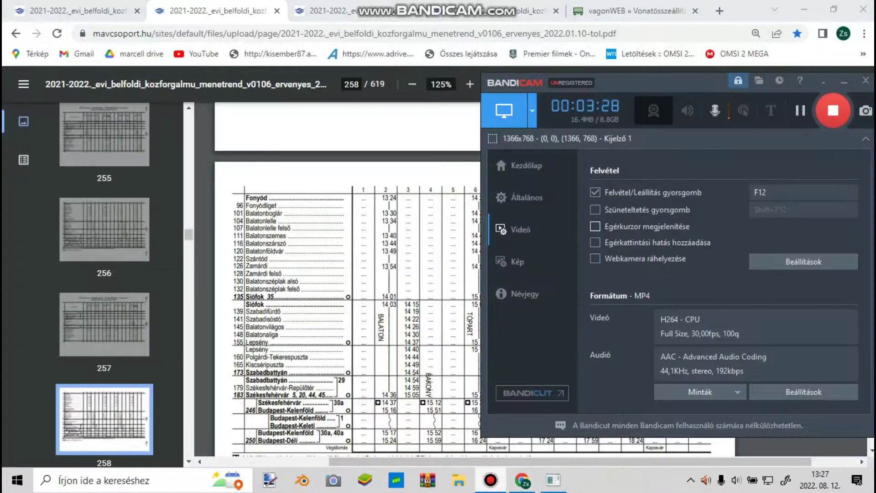